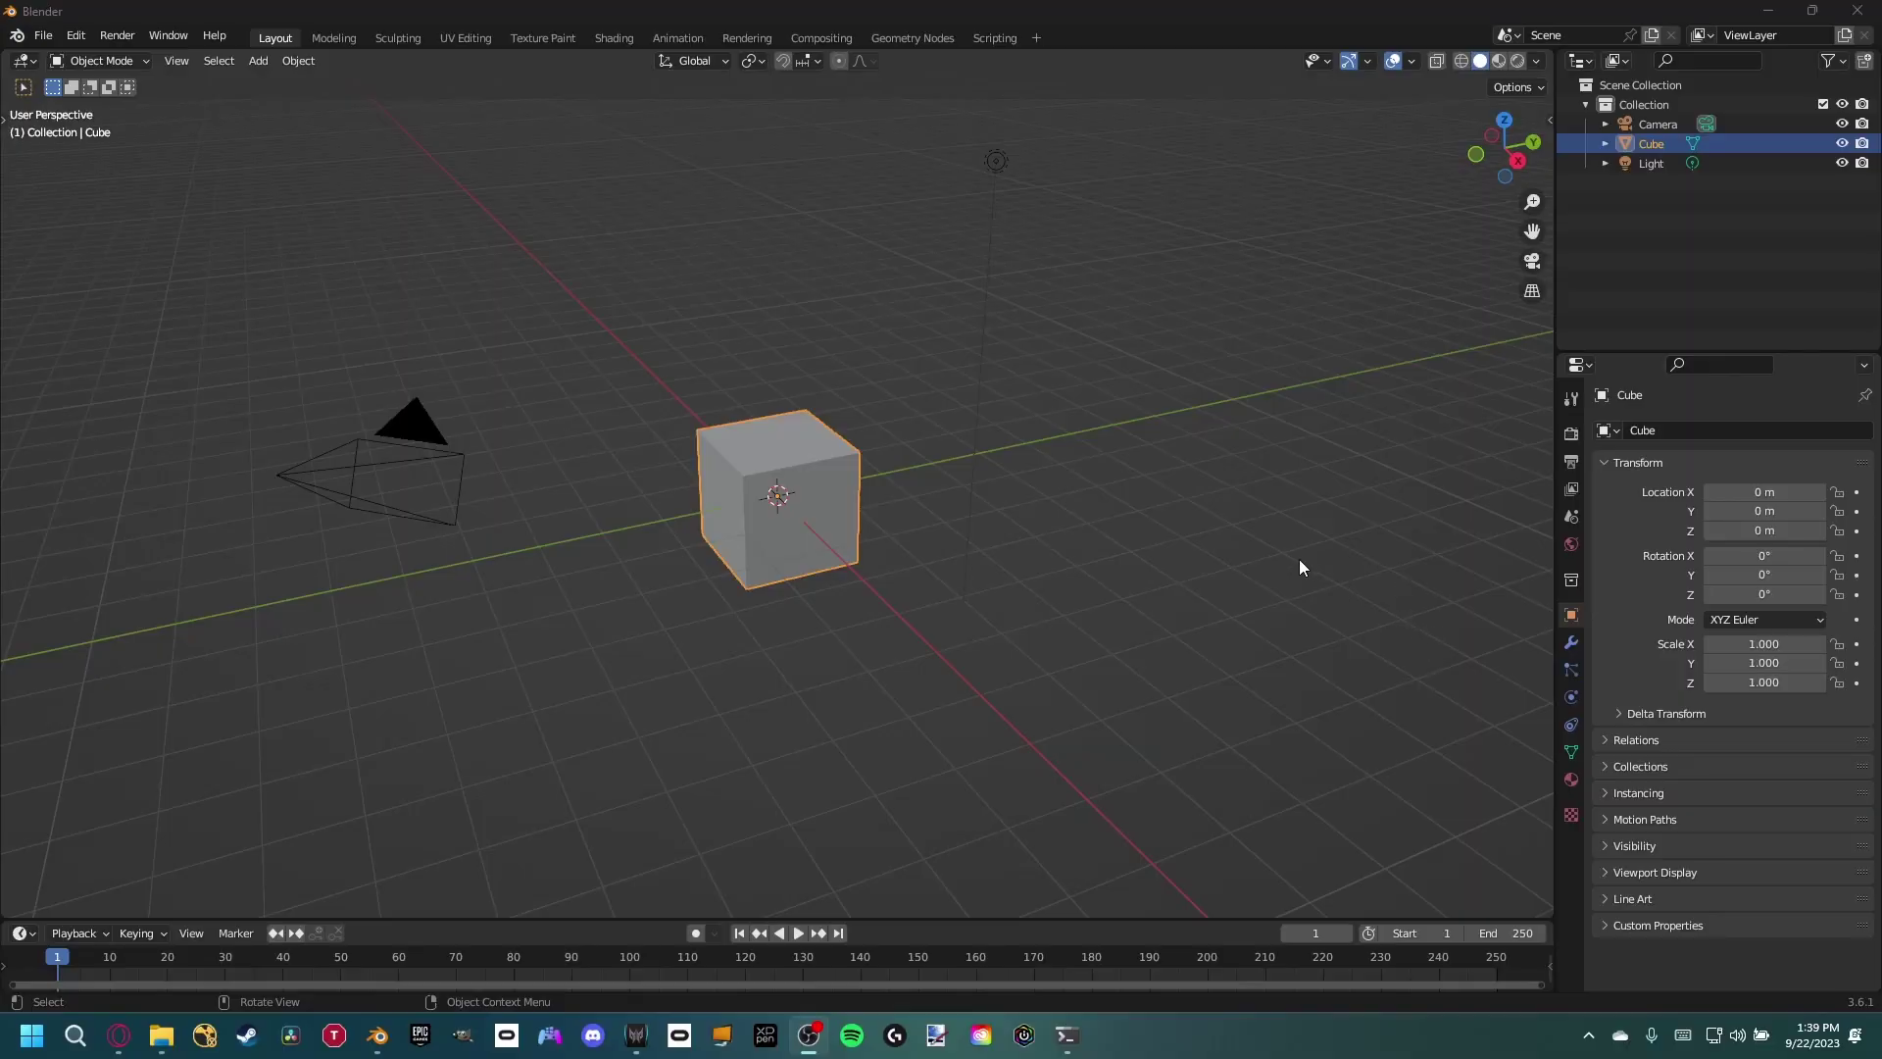
- Set the scene's color management view transform to Standard in the render properties
{"action": "left_click", "coordinate": [1571, 433]}
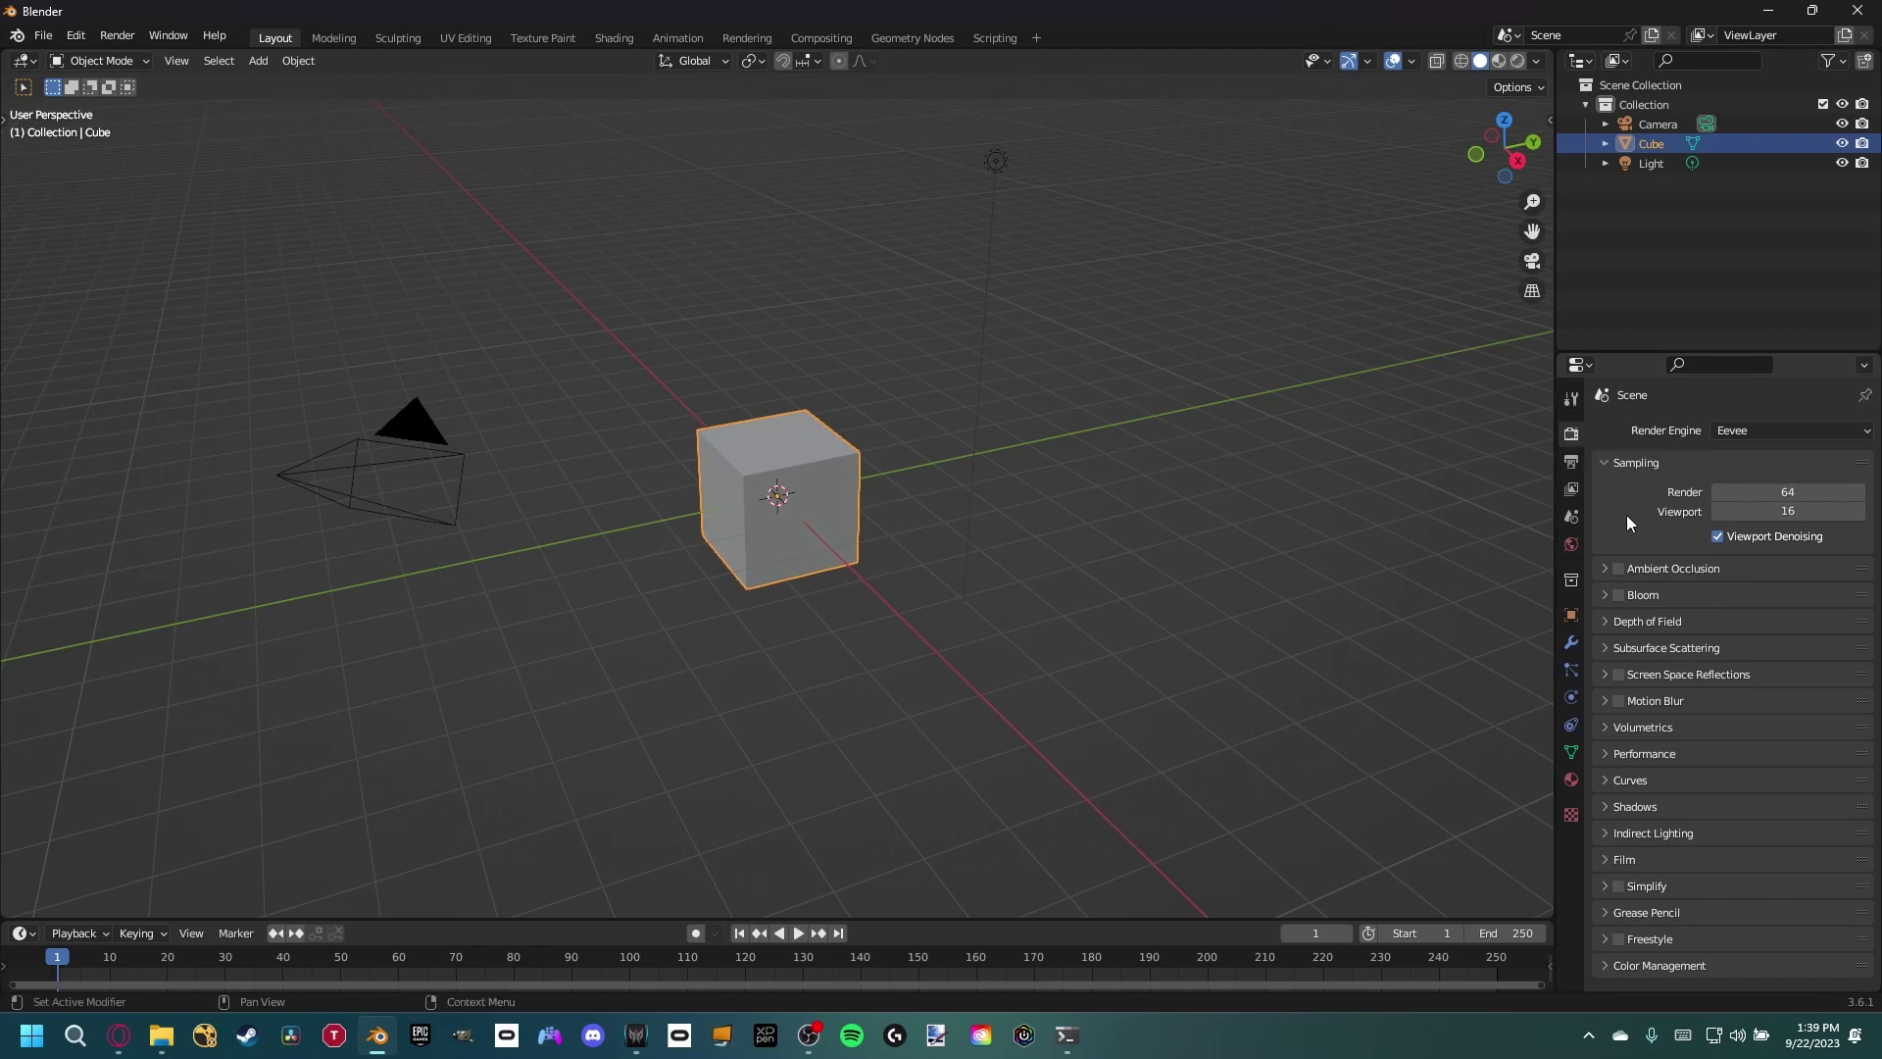
{"action": "left_click", "coordinate": [1620, 965]}
{"action": "scroll", "coordinate": [1627, 941], "scroll_direction": "down", "scroll_amount": 5}
{"action": "left_click", "coordinate": [1715, 855]}
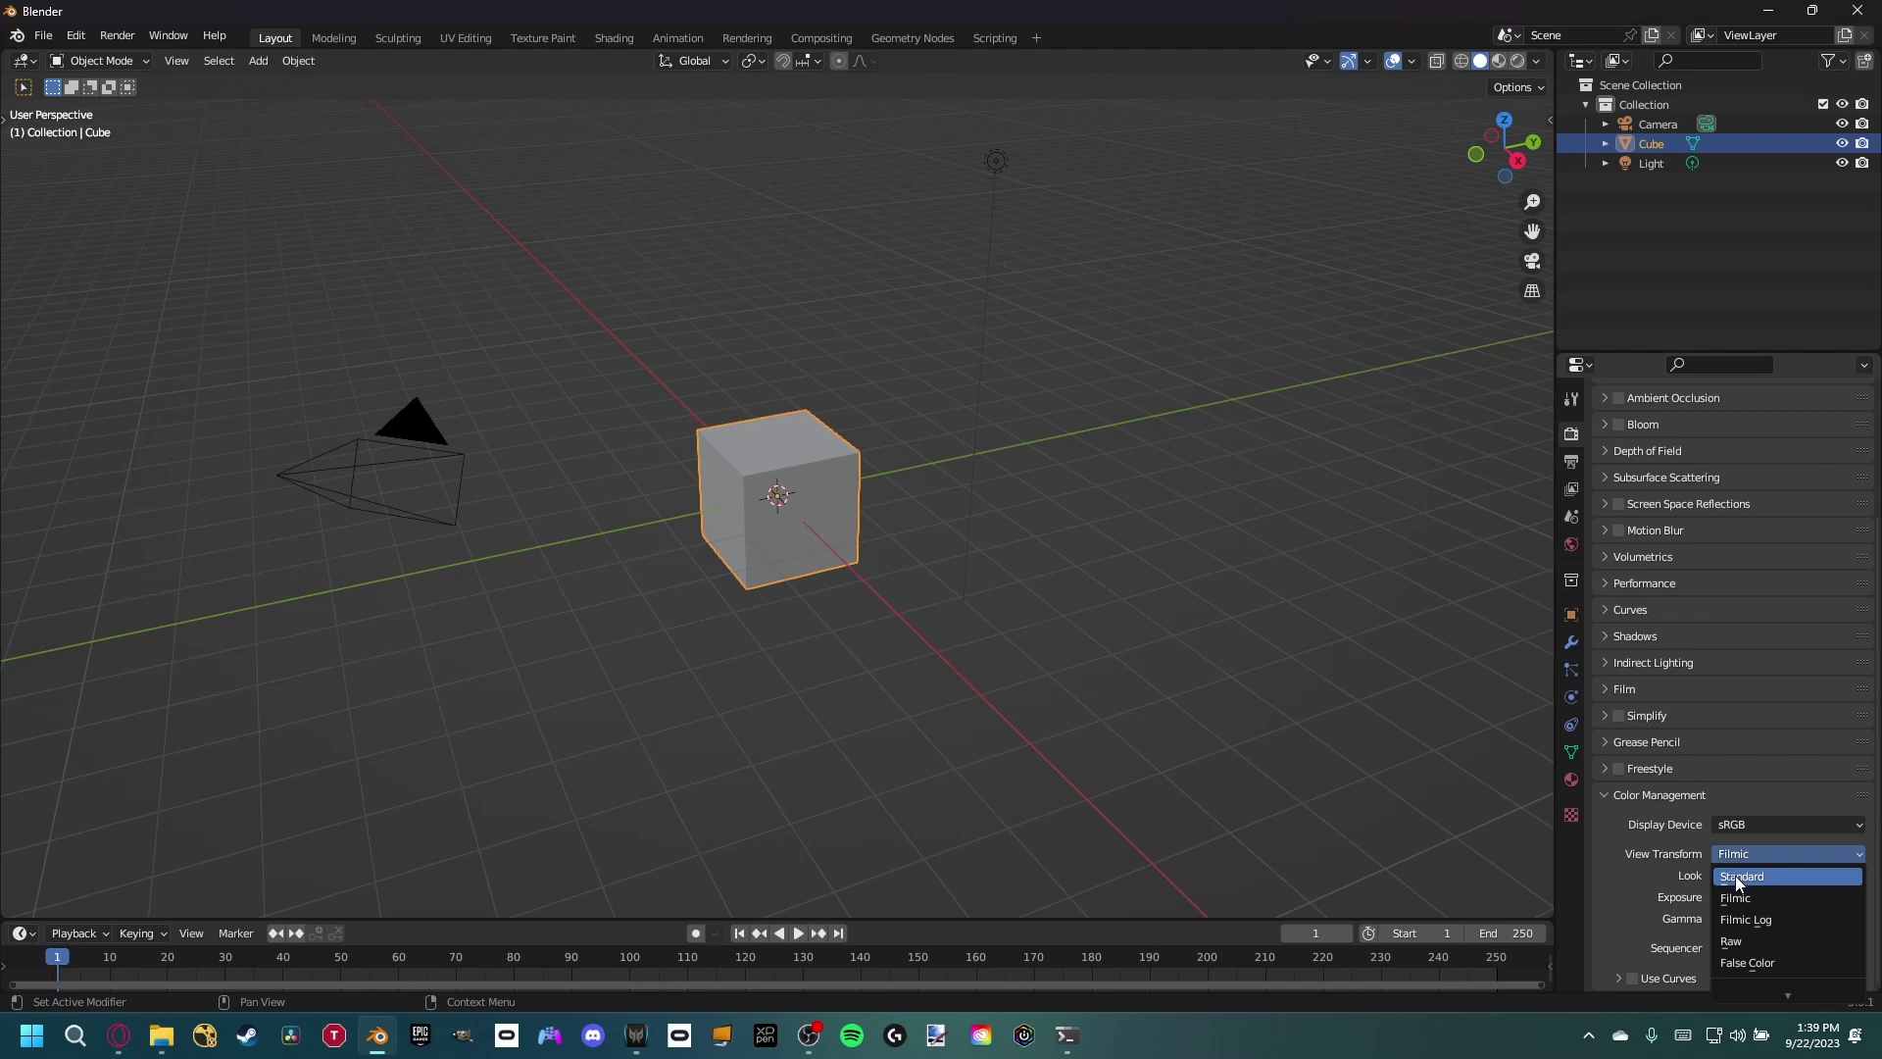
{"action": "left_click", "coordinate": [1733, 875]}
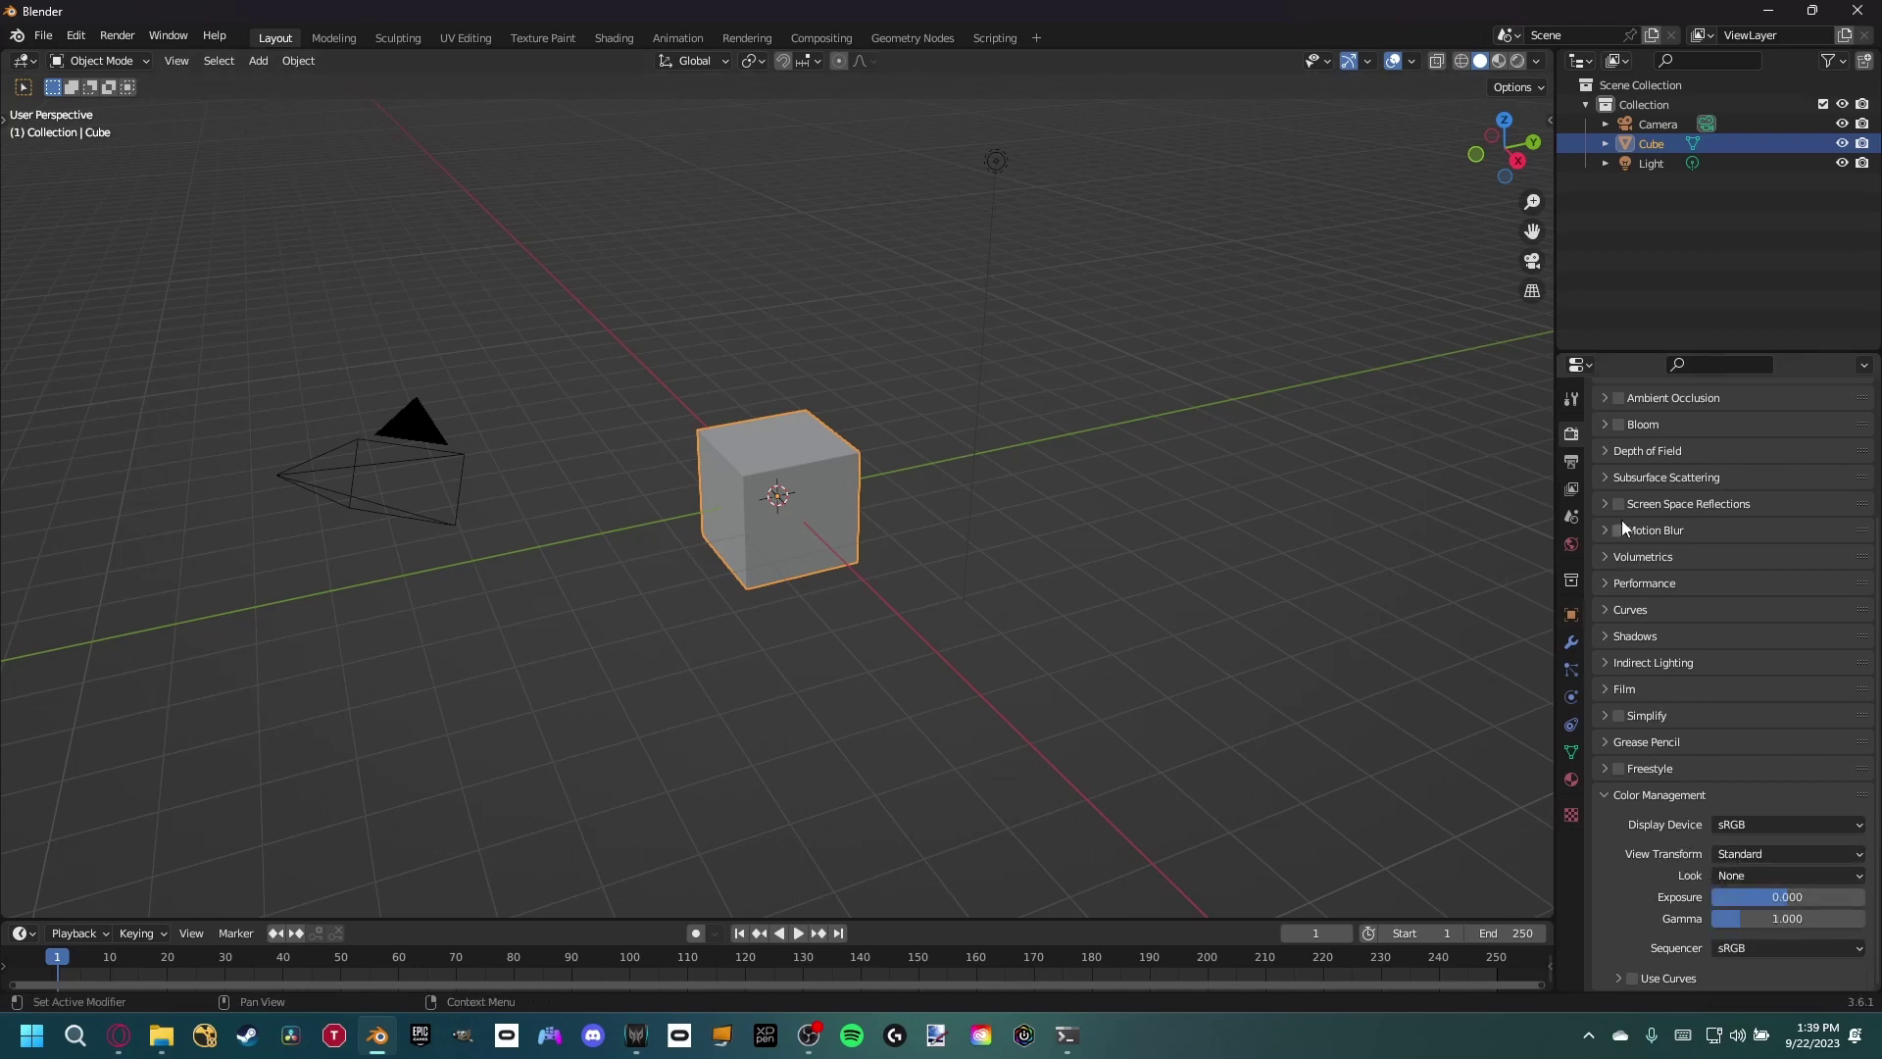
- Set the output frame rate to 29.97 fps
{"action": "left_click", "coordinate": [1571, 464]}
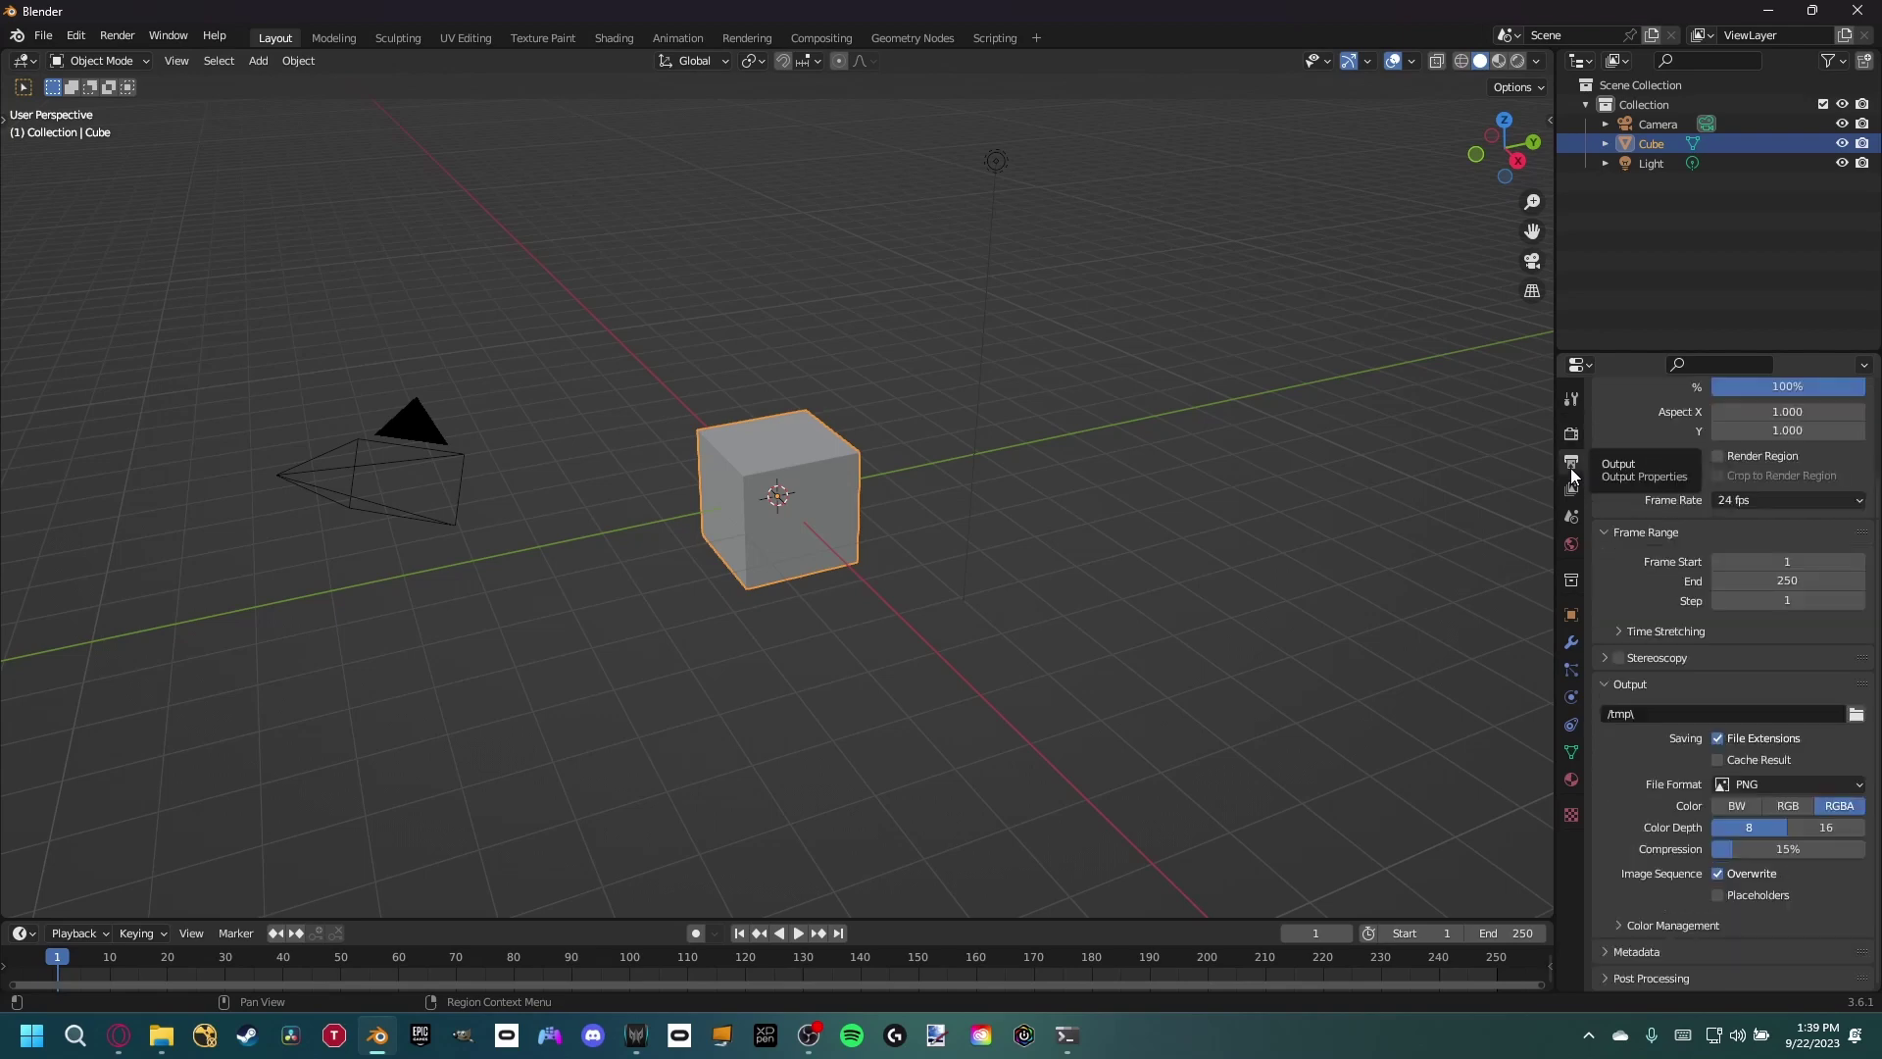
{"action": "left_click", "coordinate": [1780, 501]}
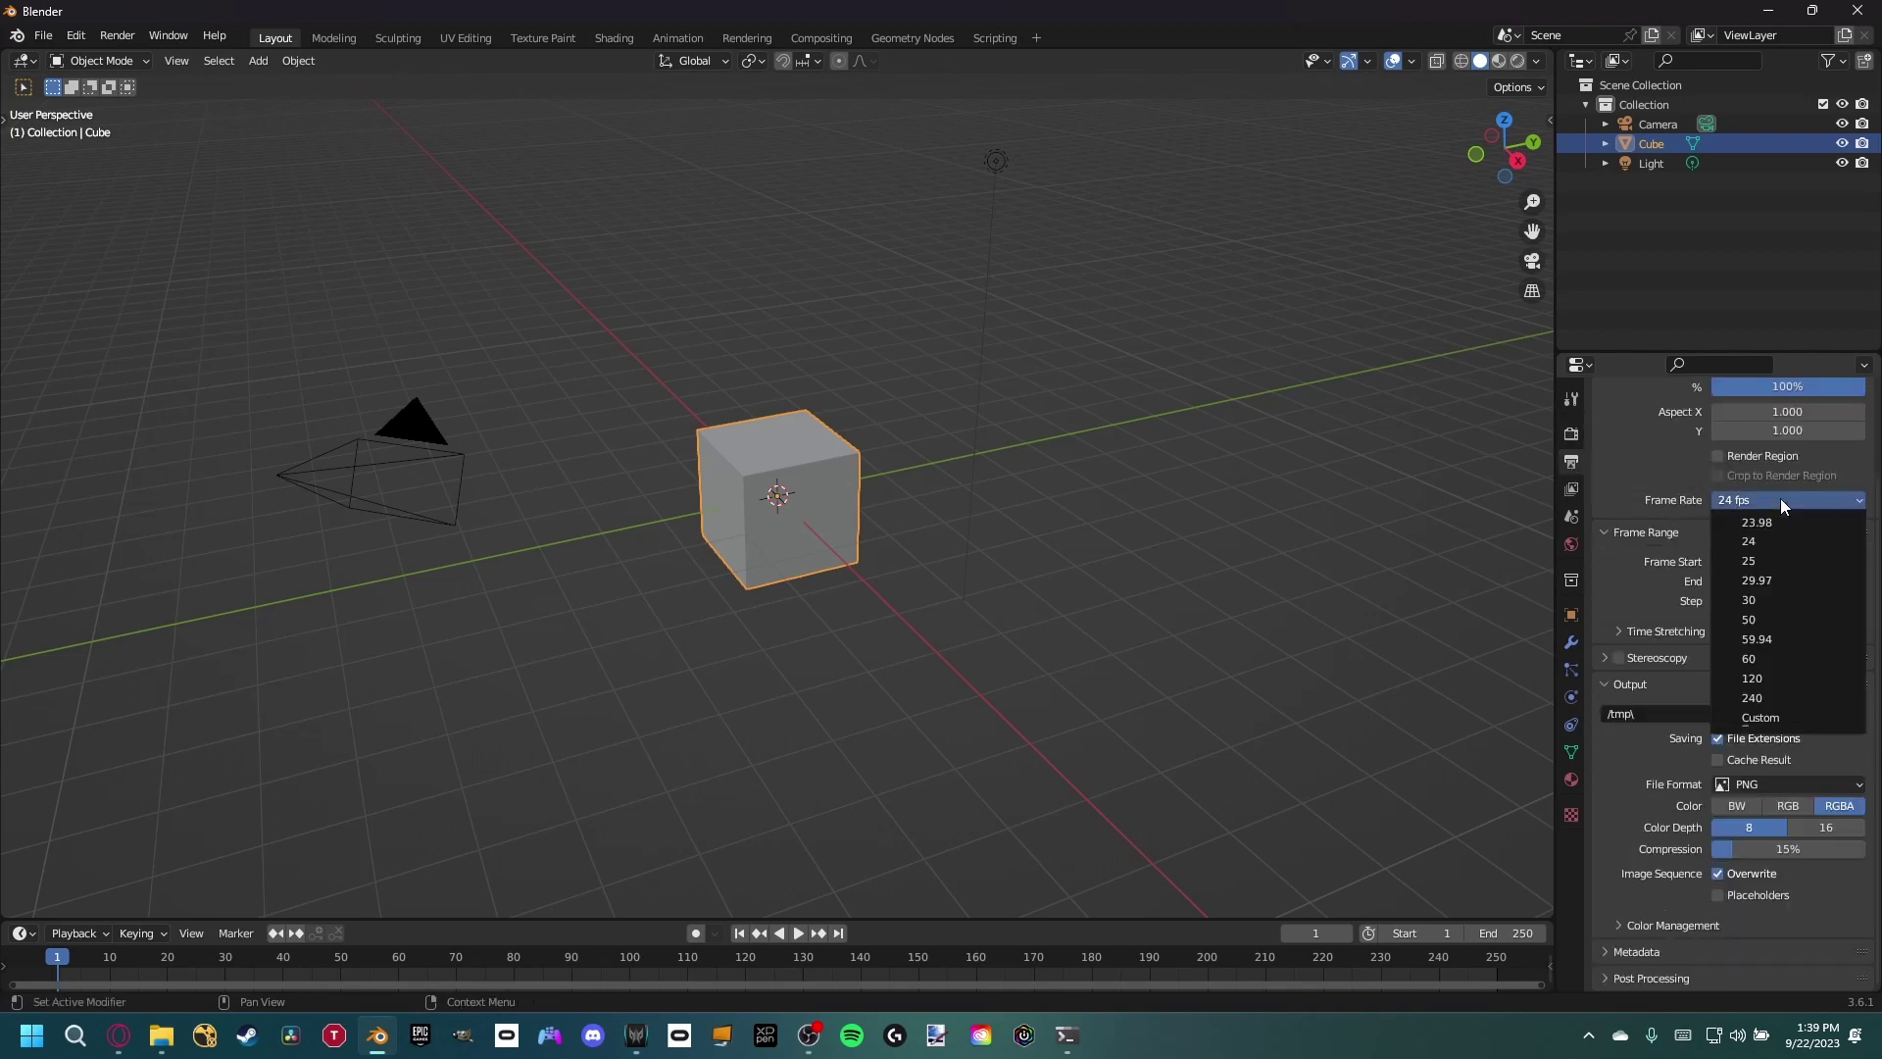
{"action": "left_click", "coordinate": [1767, 580]}
{"action": "scroll", "coordinate": [1725, 566], "scroll_direction": "up", "scroll_amount": 2}
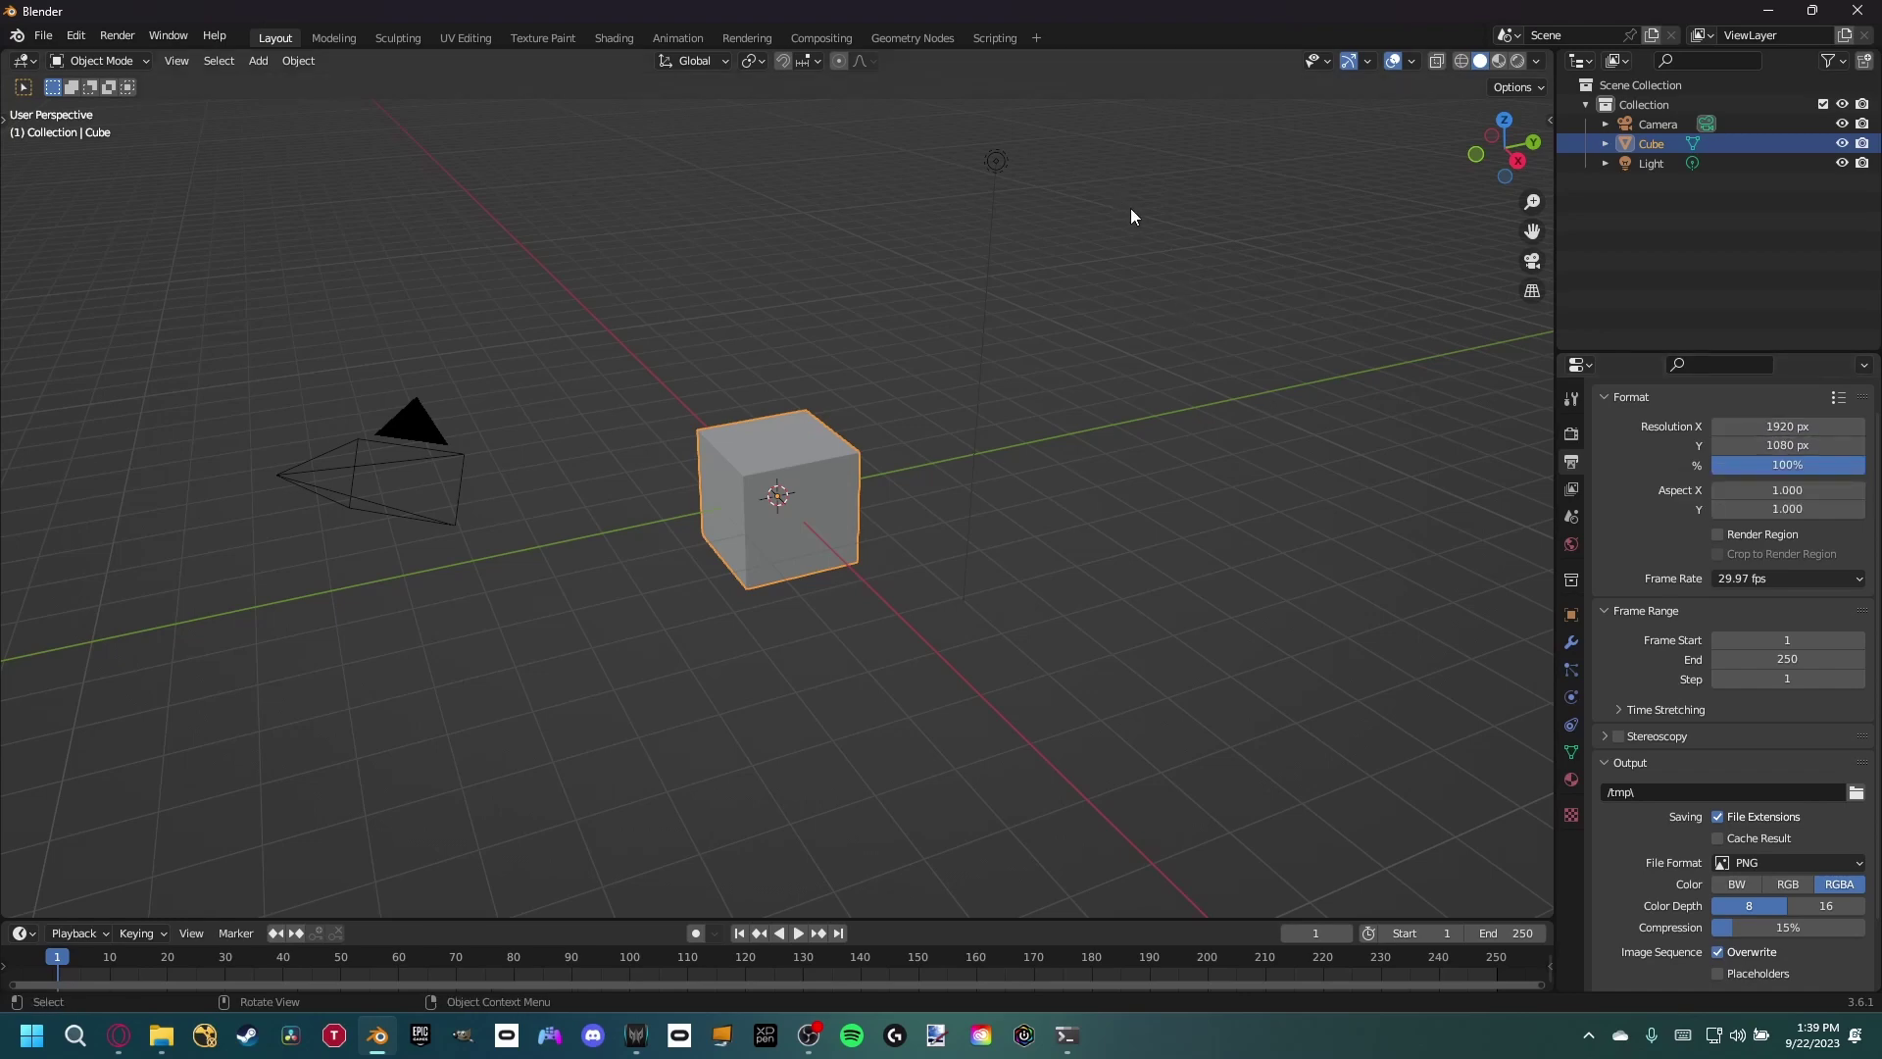
- Enable node use in the Compositing workspace and delete the Render Layers node
{"action": "left_click", "coordinate": [822, 38]}
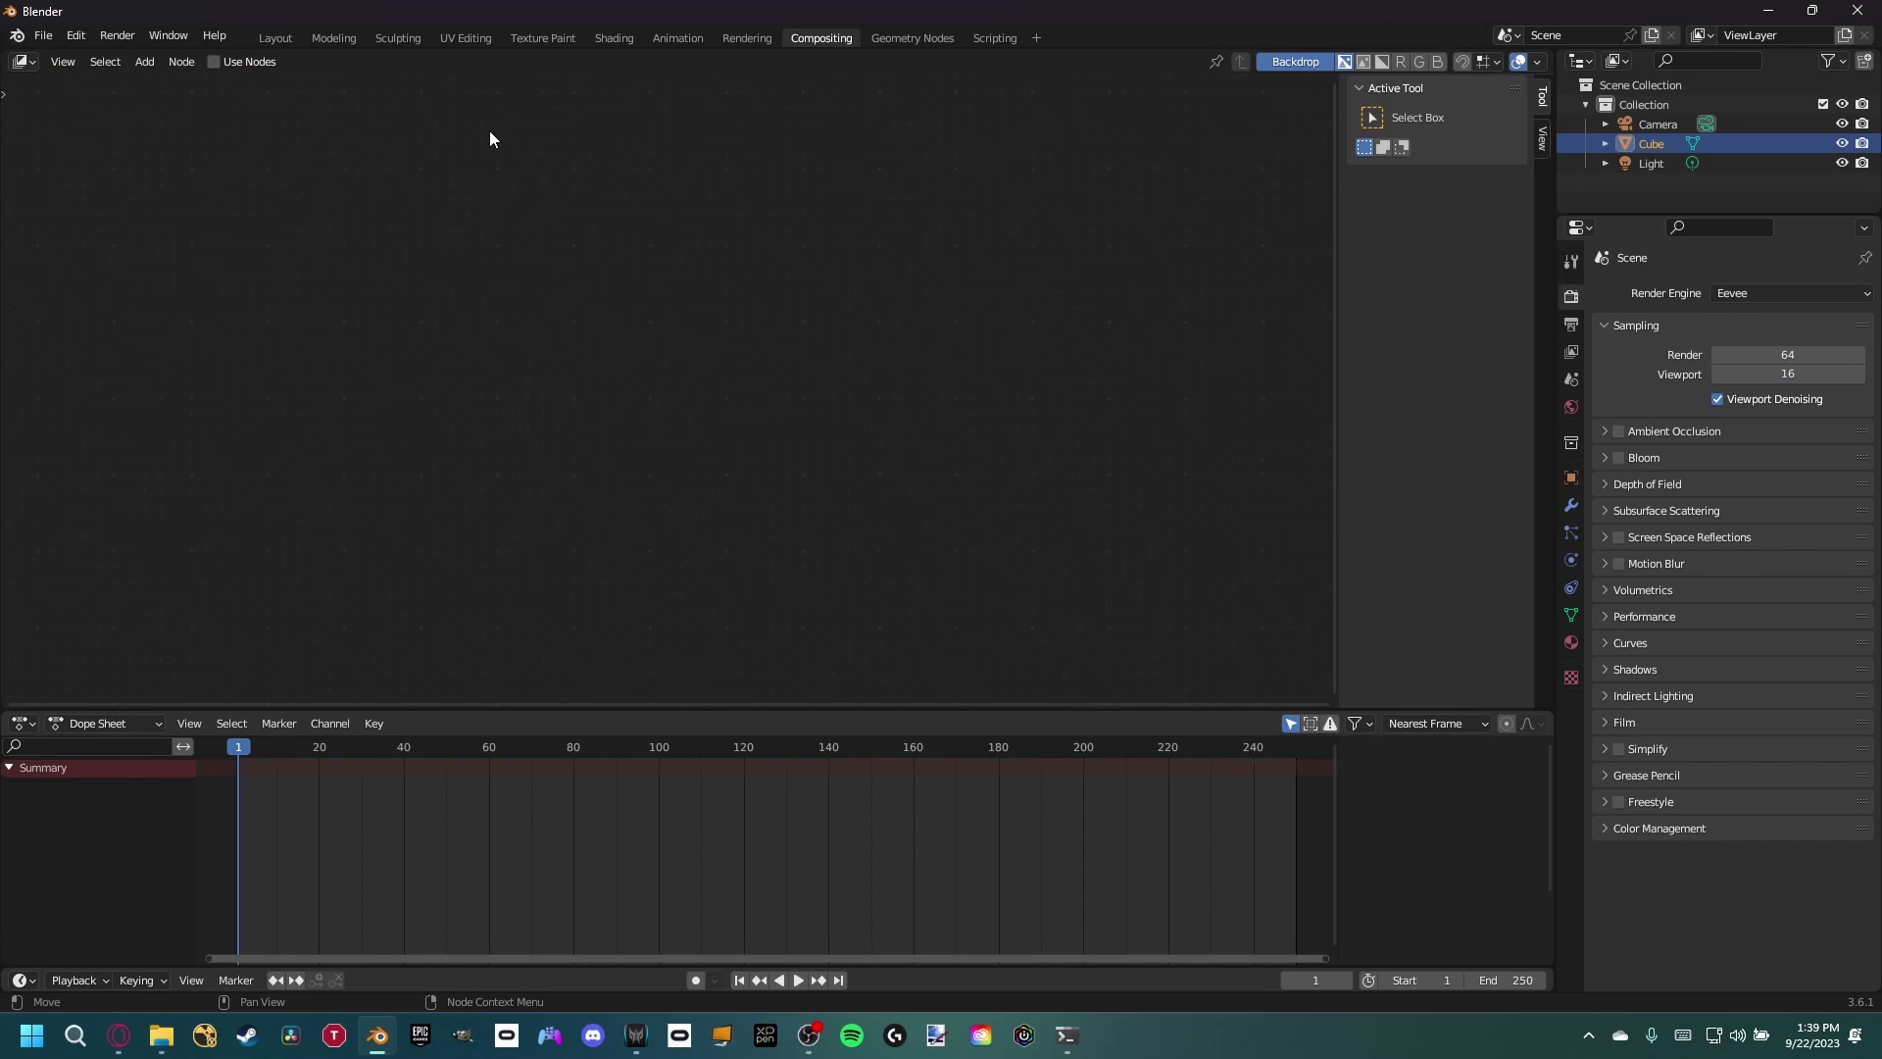
{"action": "left_click", "coordinate": [232, 62]}
{"action": "left_click_drag", "start_coordinate": [592, 322], "coordinate": [412, 370]}
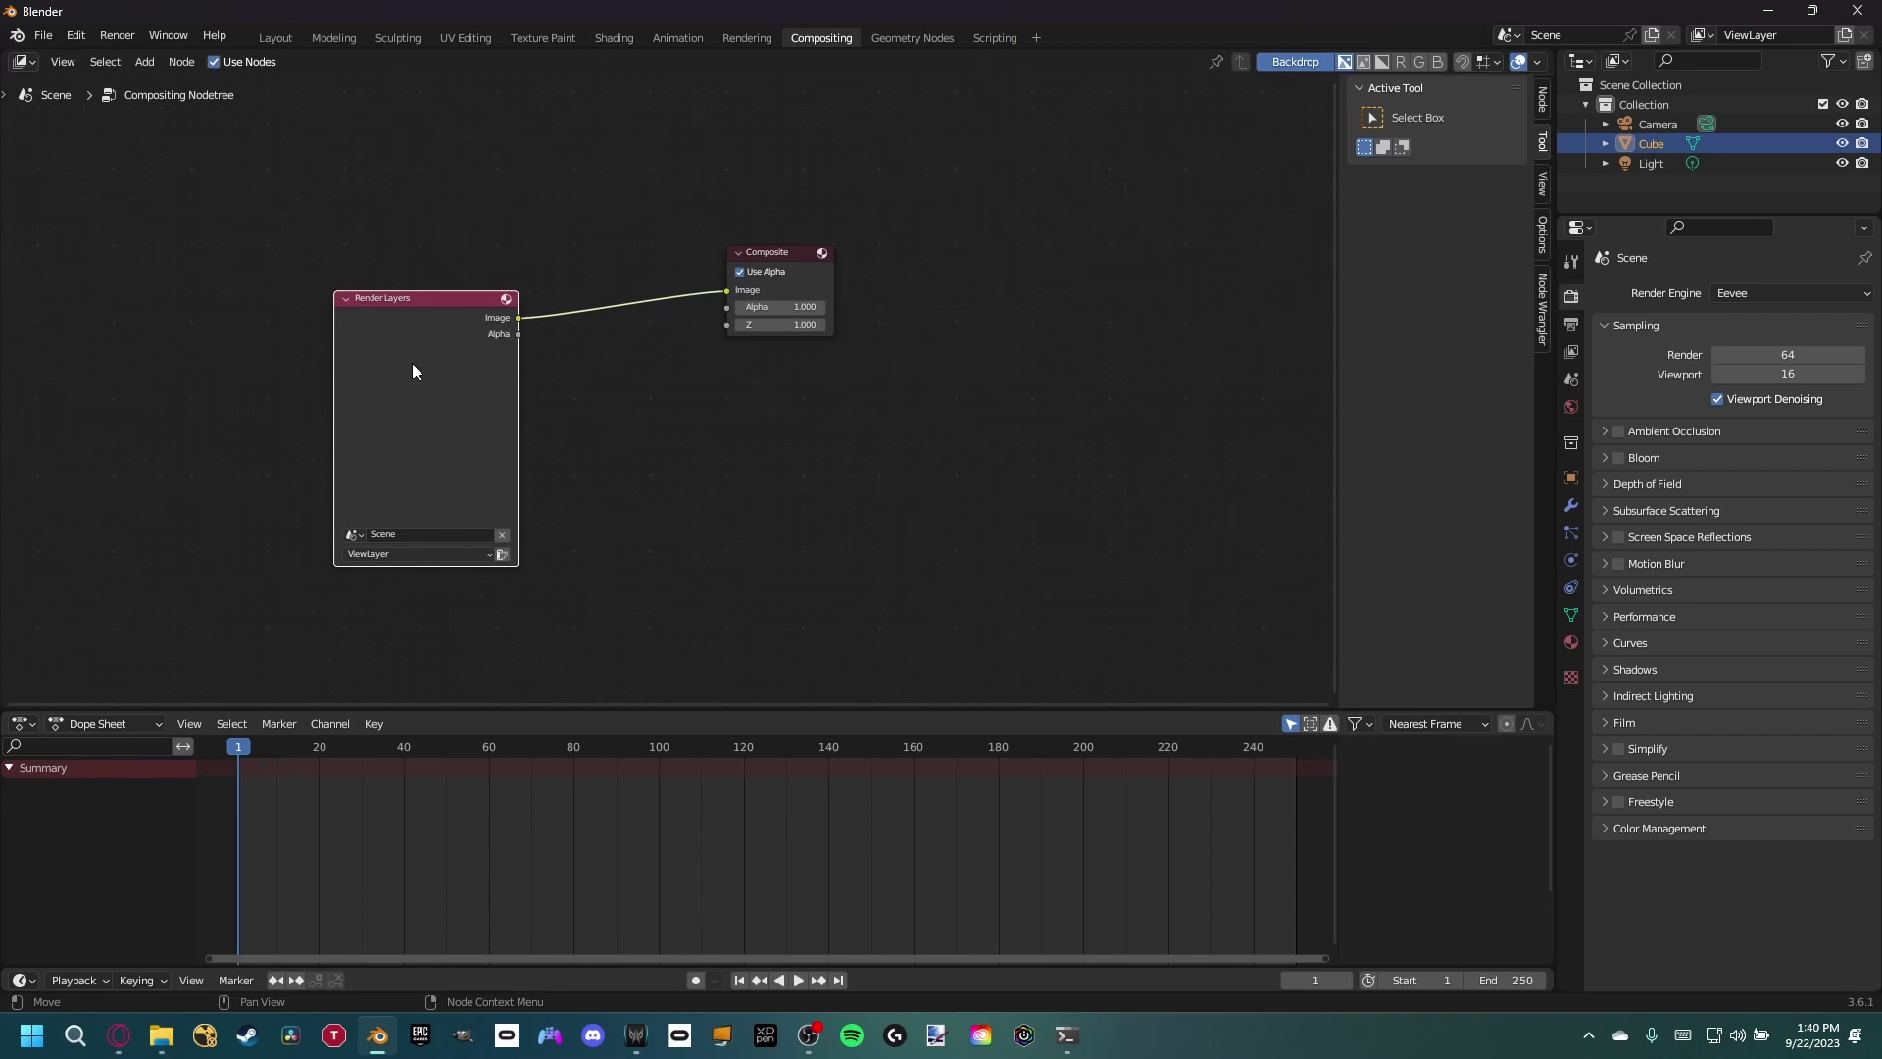
{"action": "key", "text": "x"}
{"action": "key", "text": "Home"}
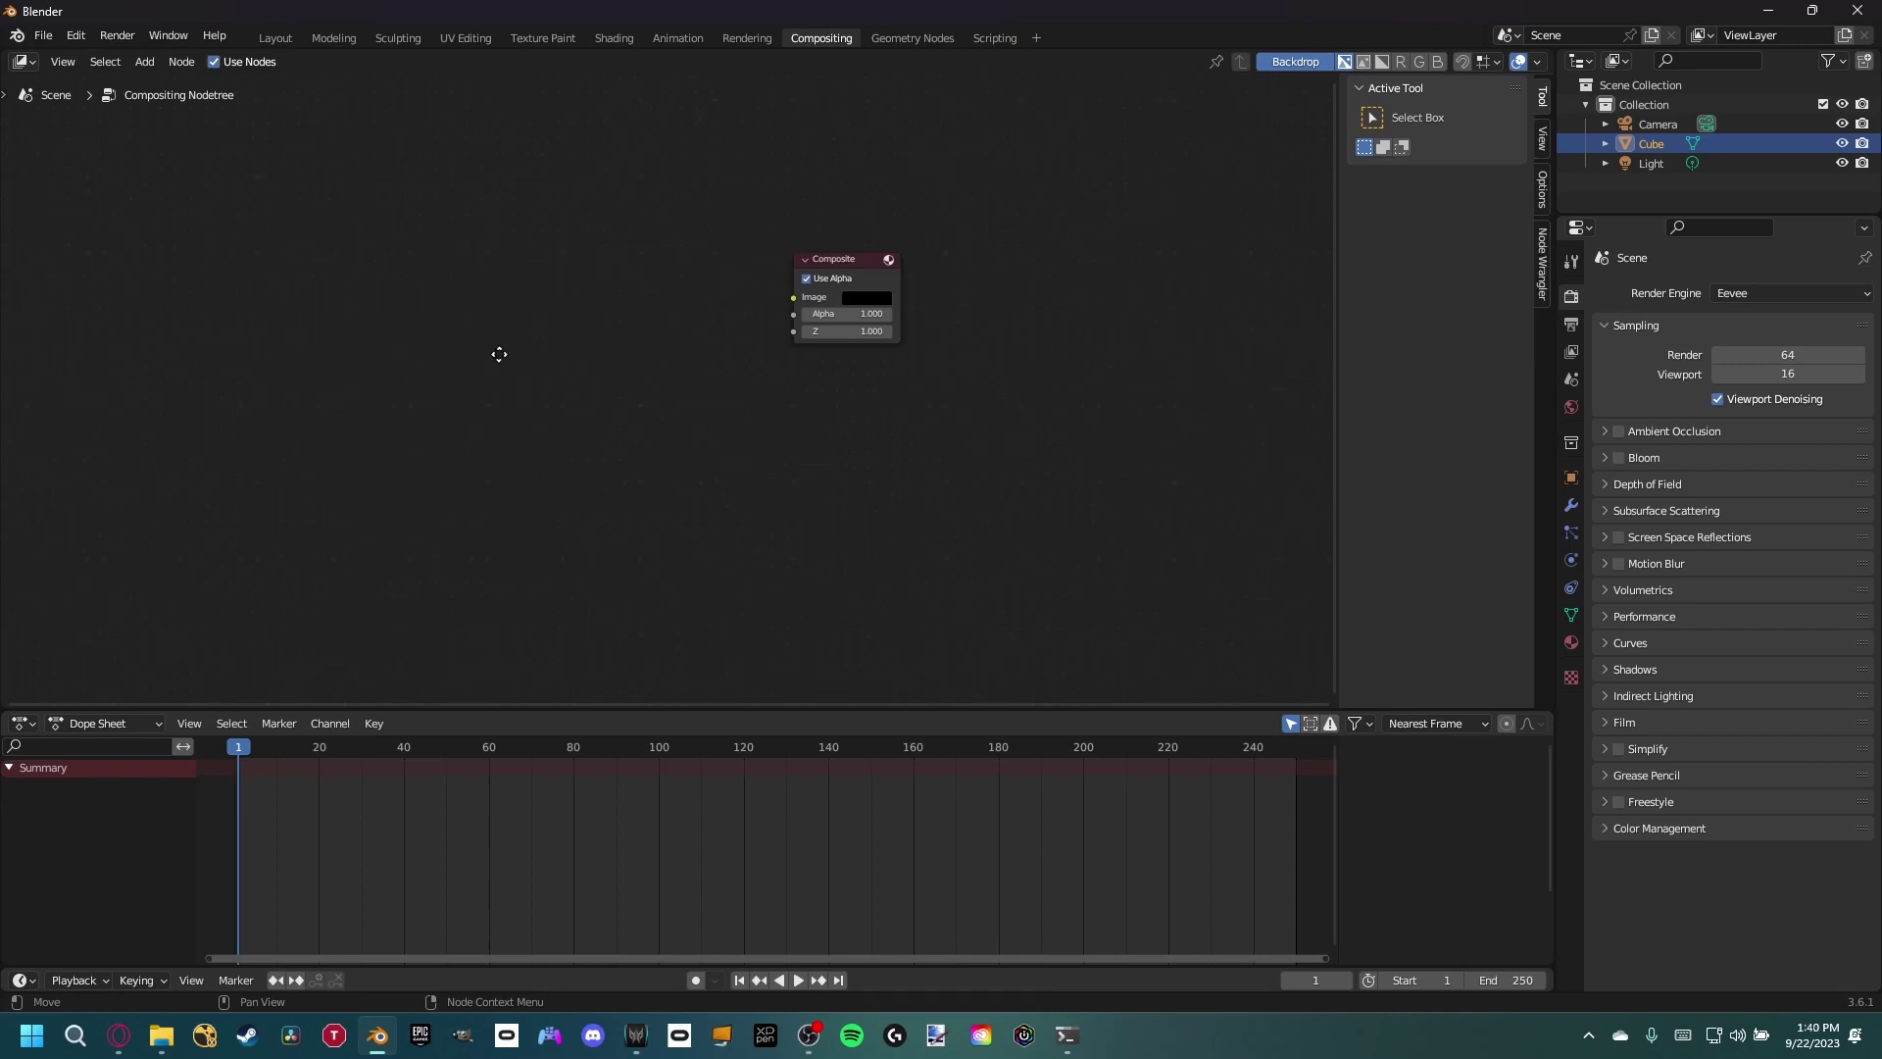
- Add a Movie Clip node beside the Composite node and load Tracker_Footage.mov into it
{"action": "key", "text": "shift+a"}
{"action": "left_click", "coordinate": [545, 337]}
{"action": "type", "text": "movie"}
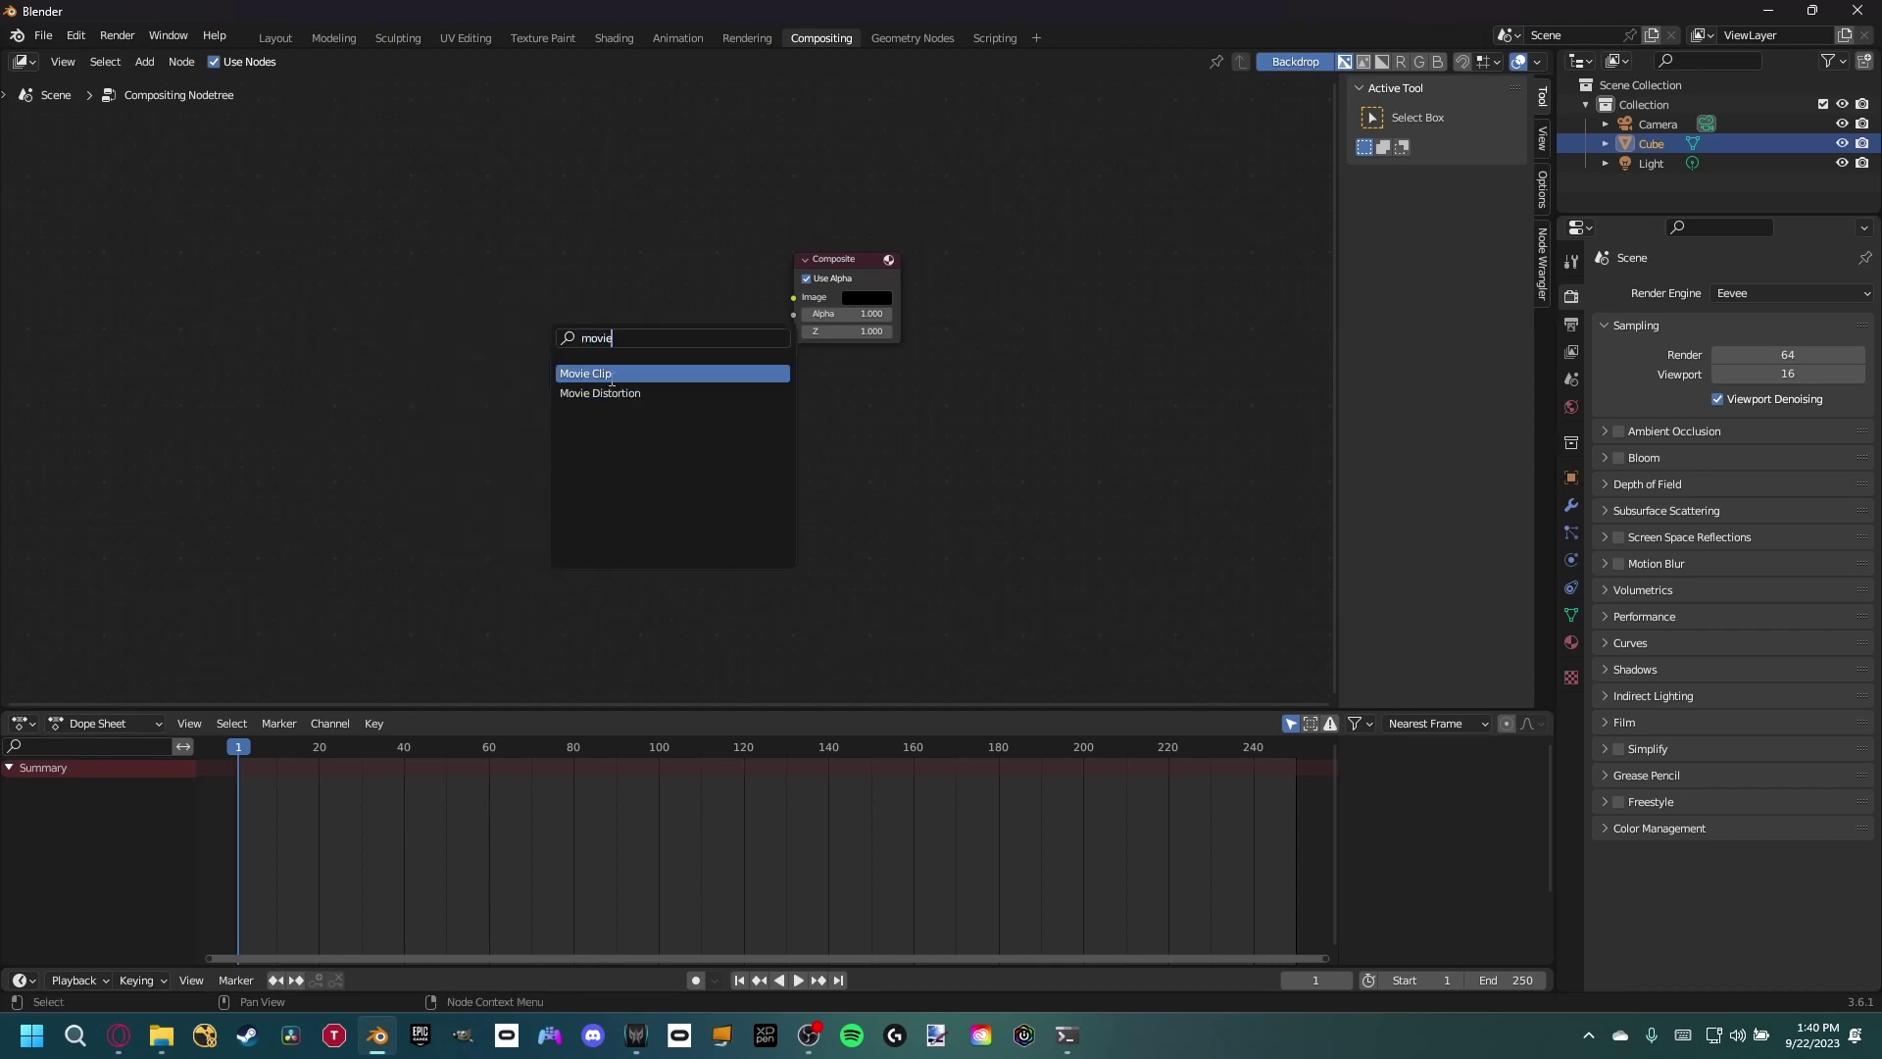
{"action": "left_click", "coordinate": [612, 374]}
{"action": "left_click", "coordinate": [608, 382]}
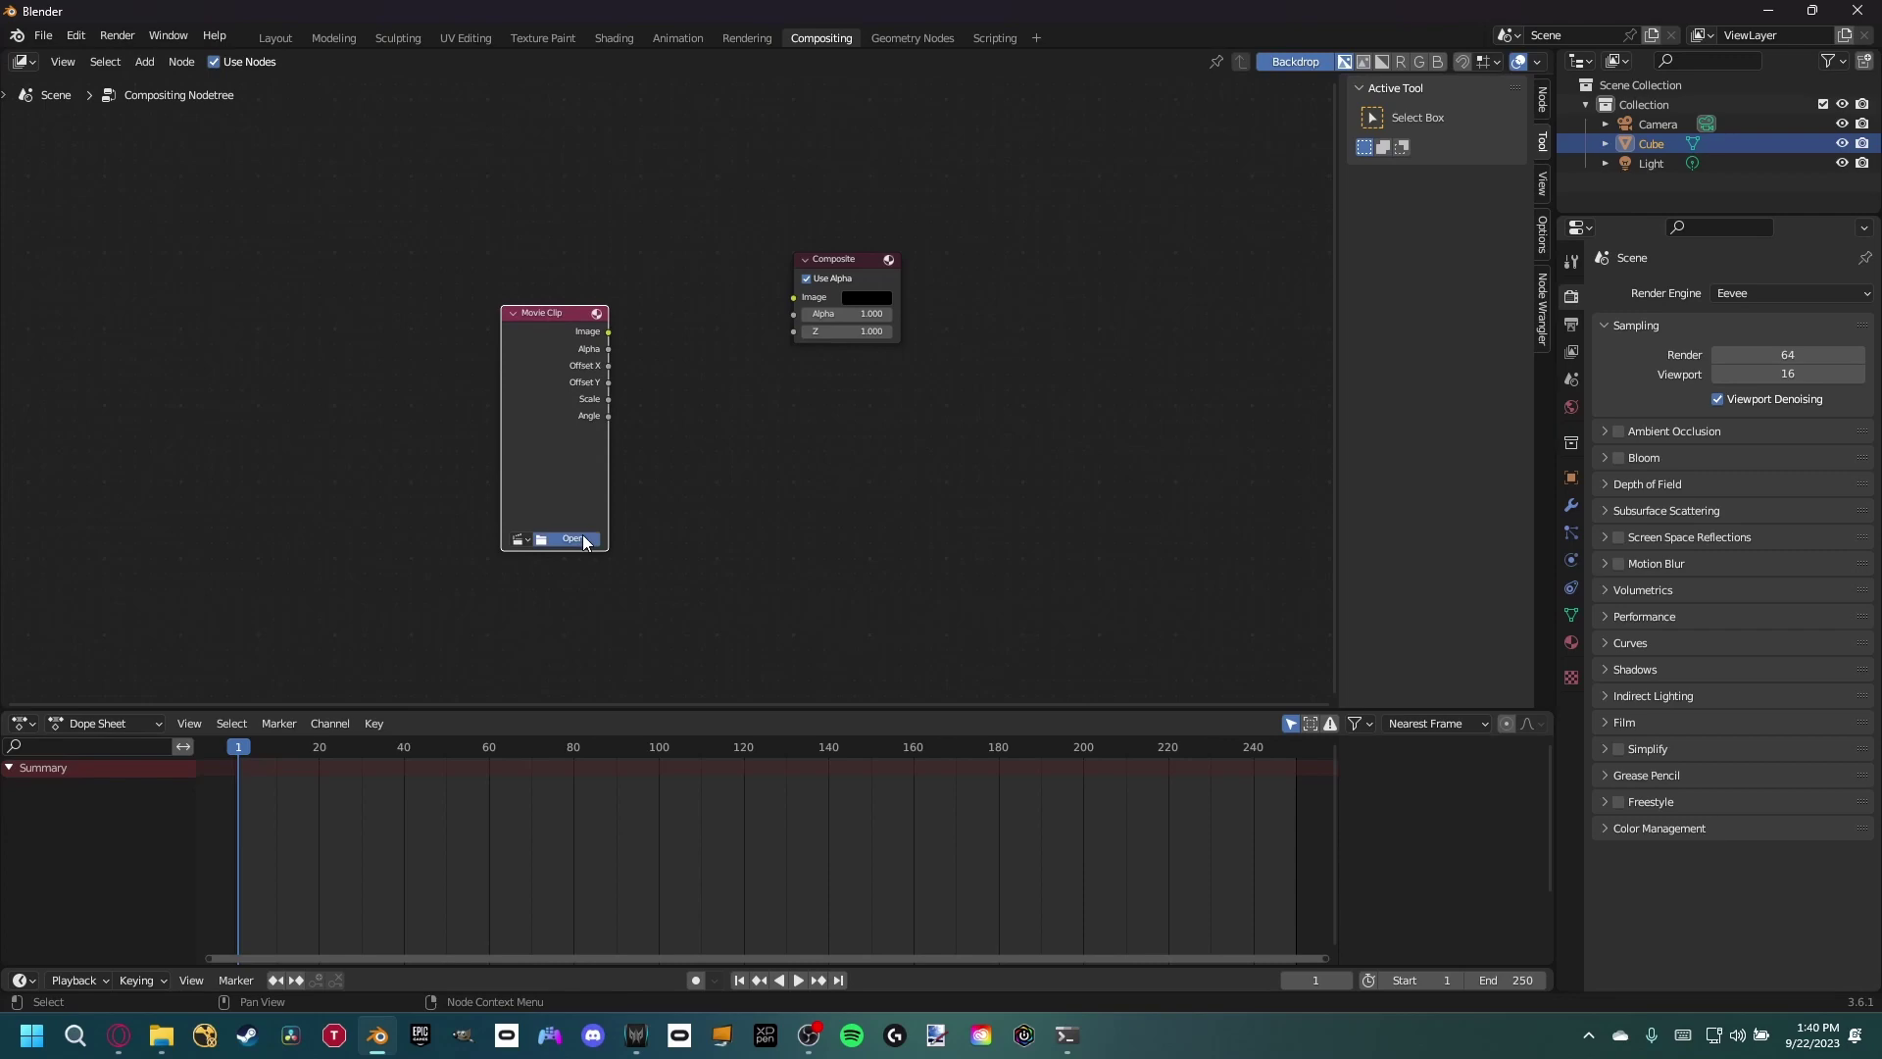
{"action": "left_click", "coordinate": [572, 539]}
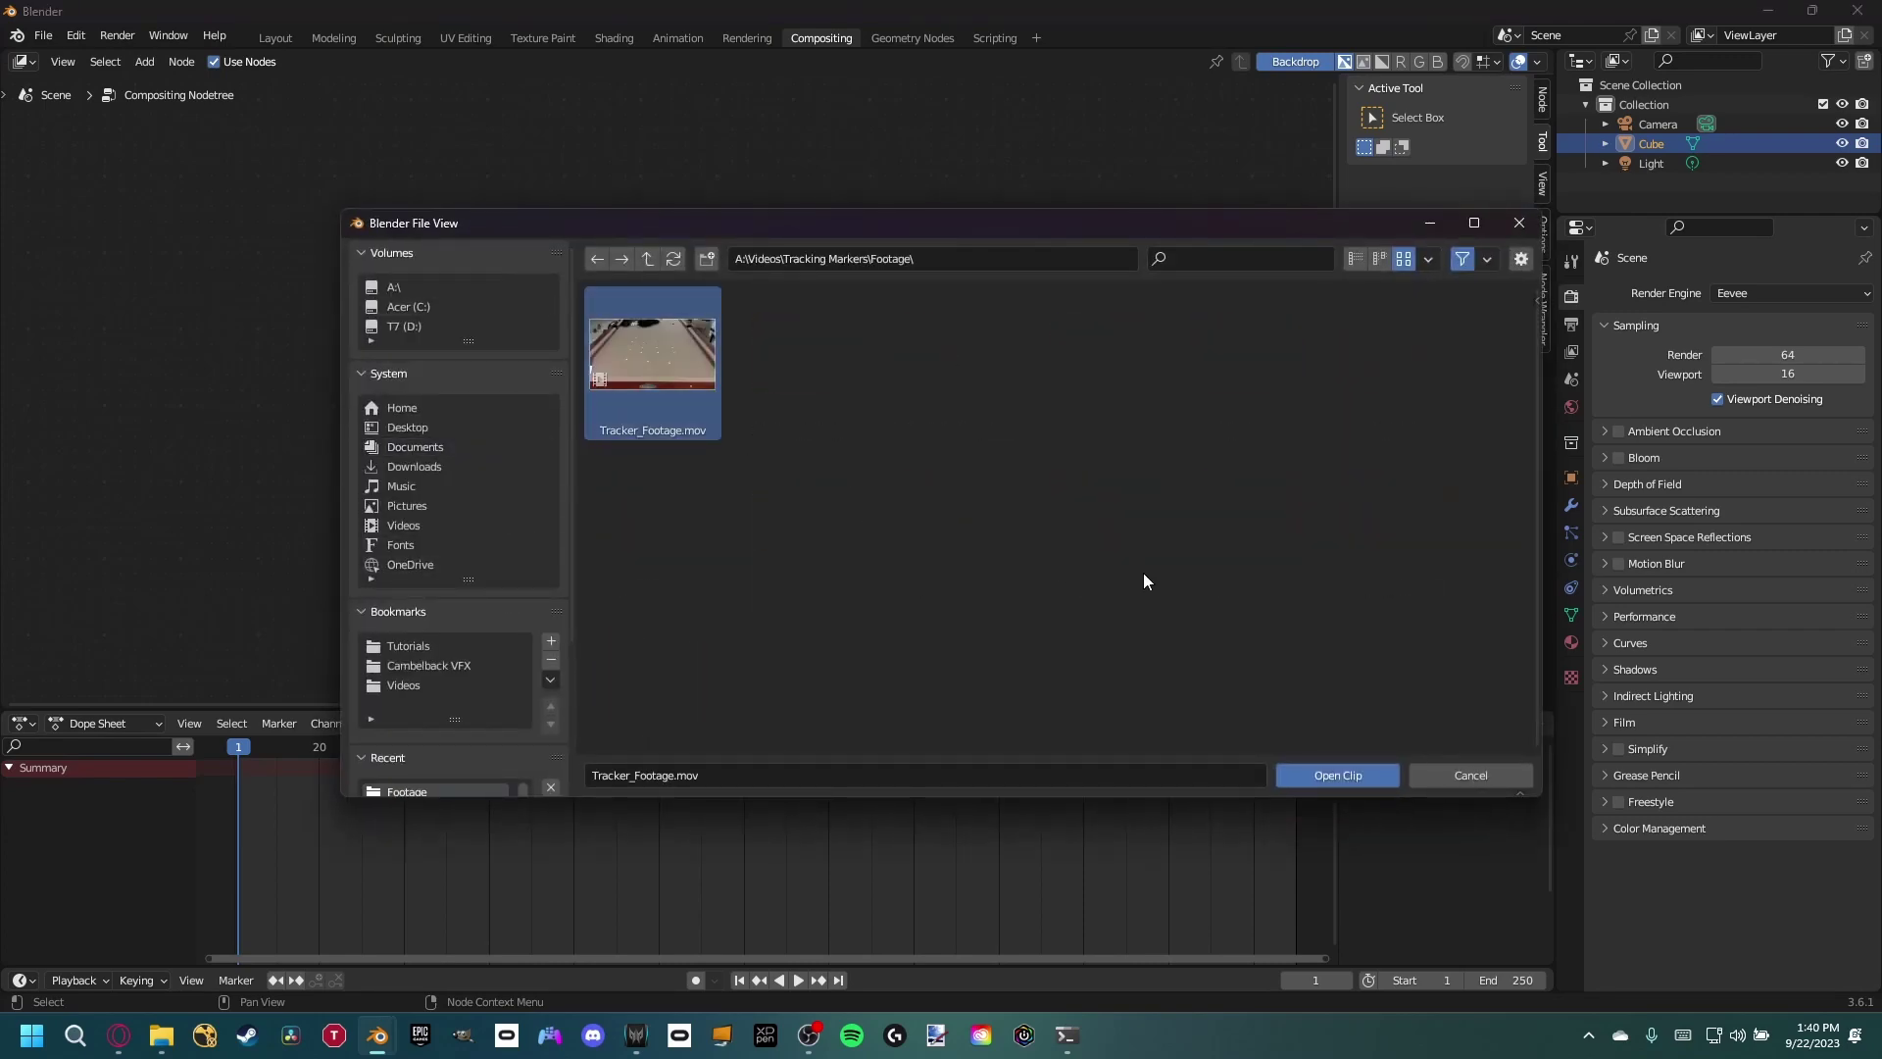
{"action": "left_click", "coordinate": [1368, 773]}
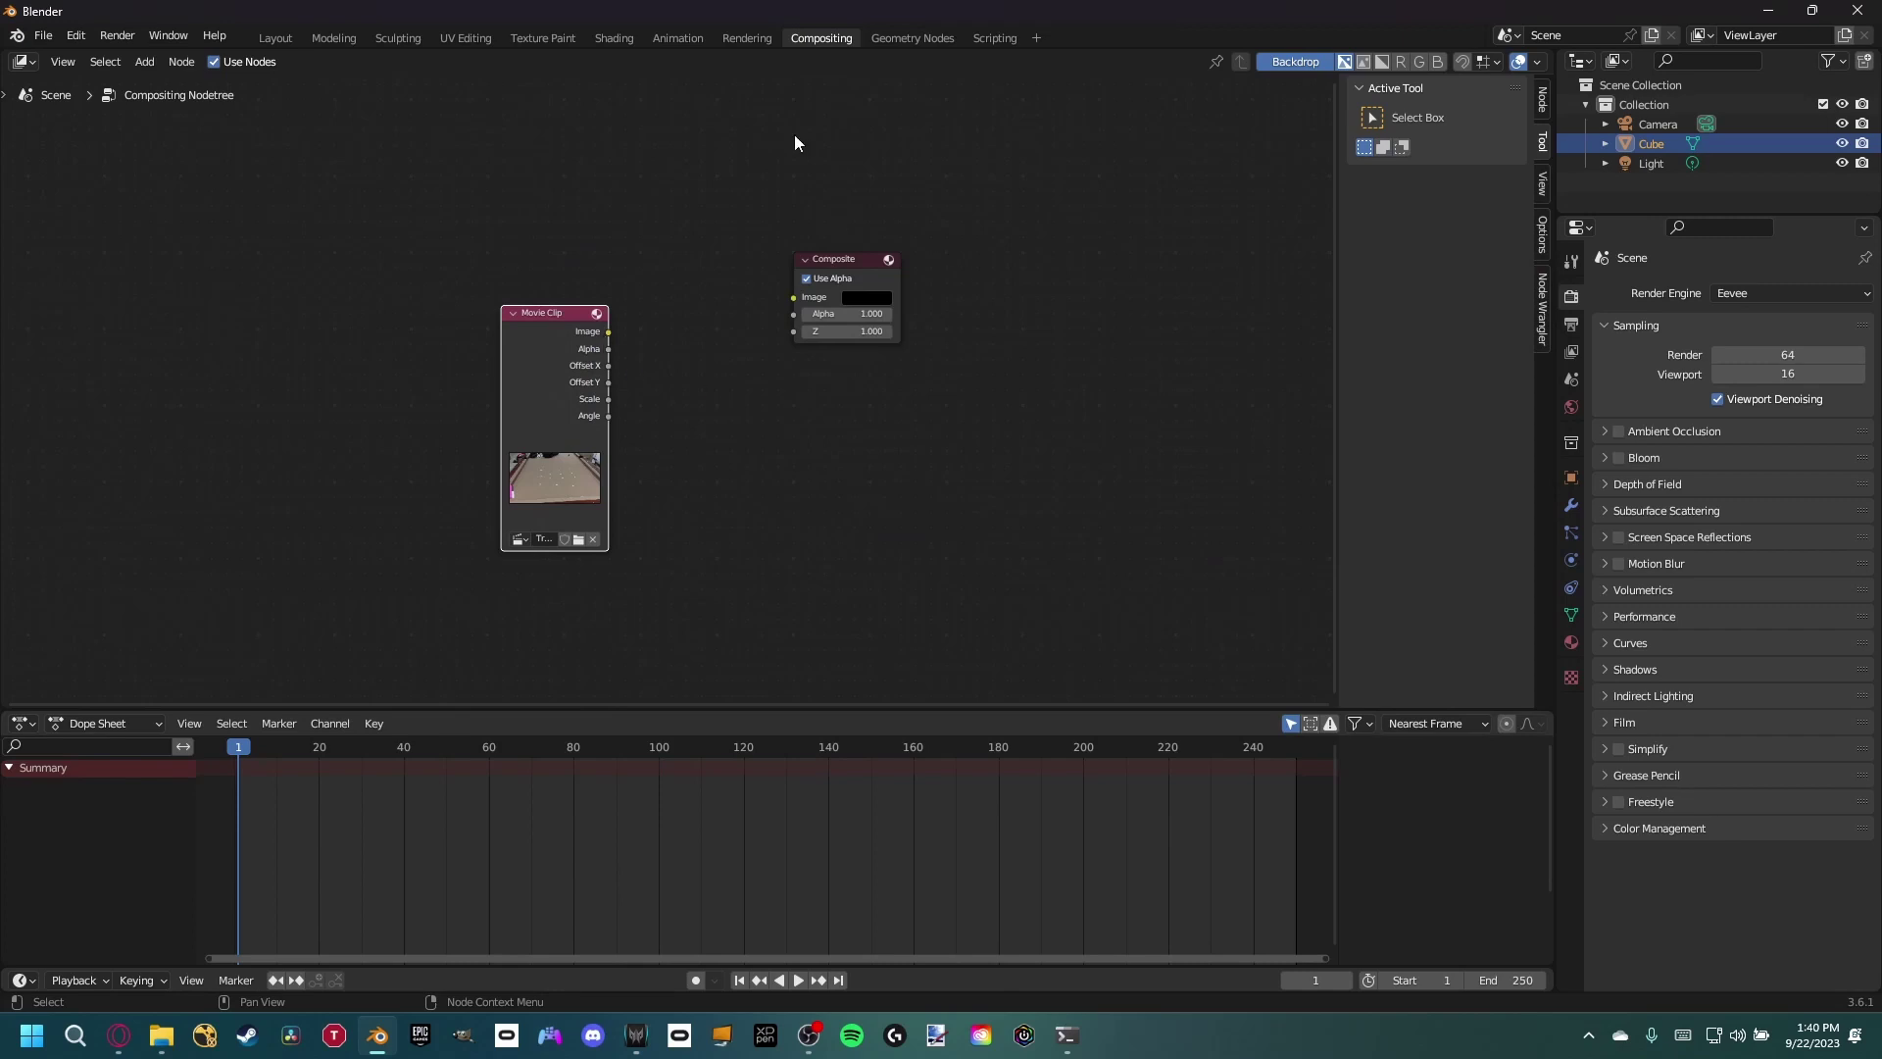
- Check in the preferences whether the Node Wrangler add-on is enabled
{"action": "left_click", "coordinate": [73, 35]}
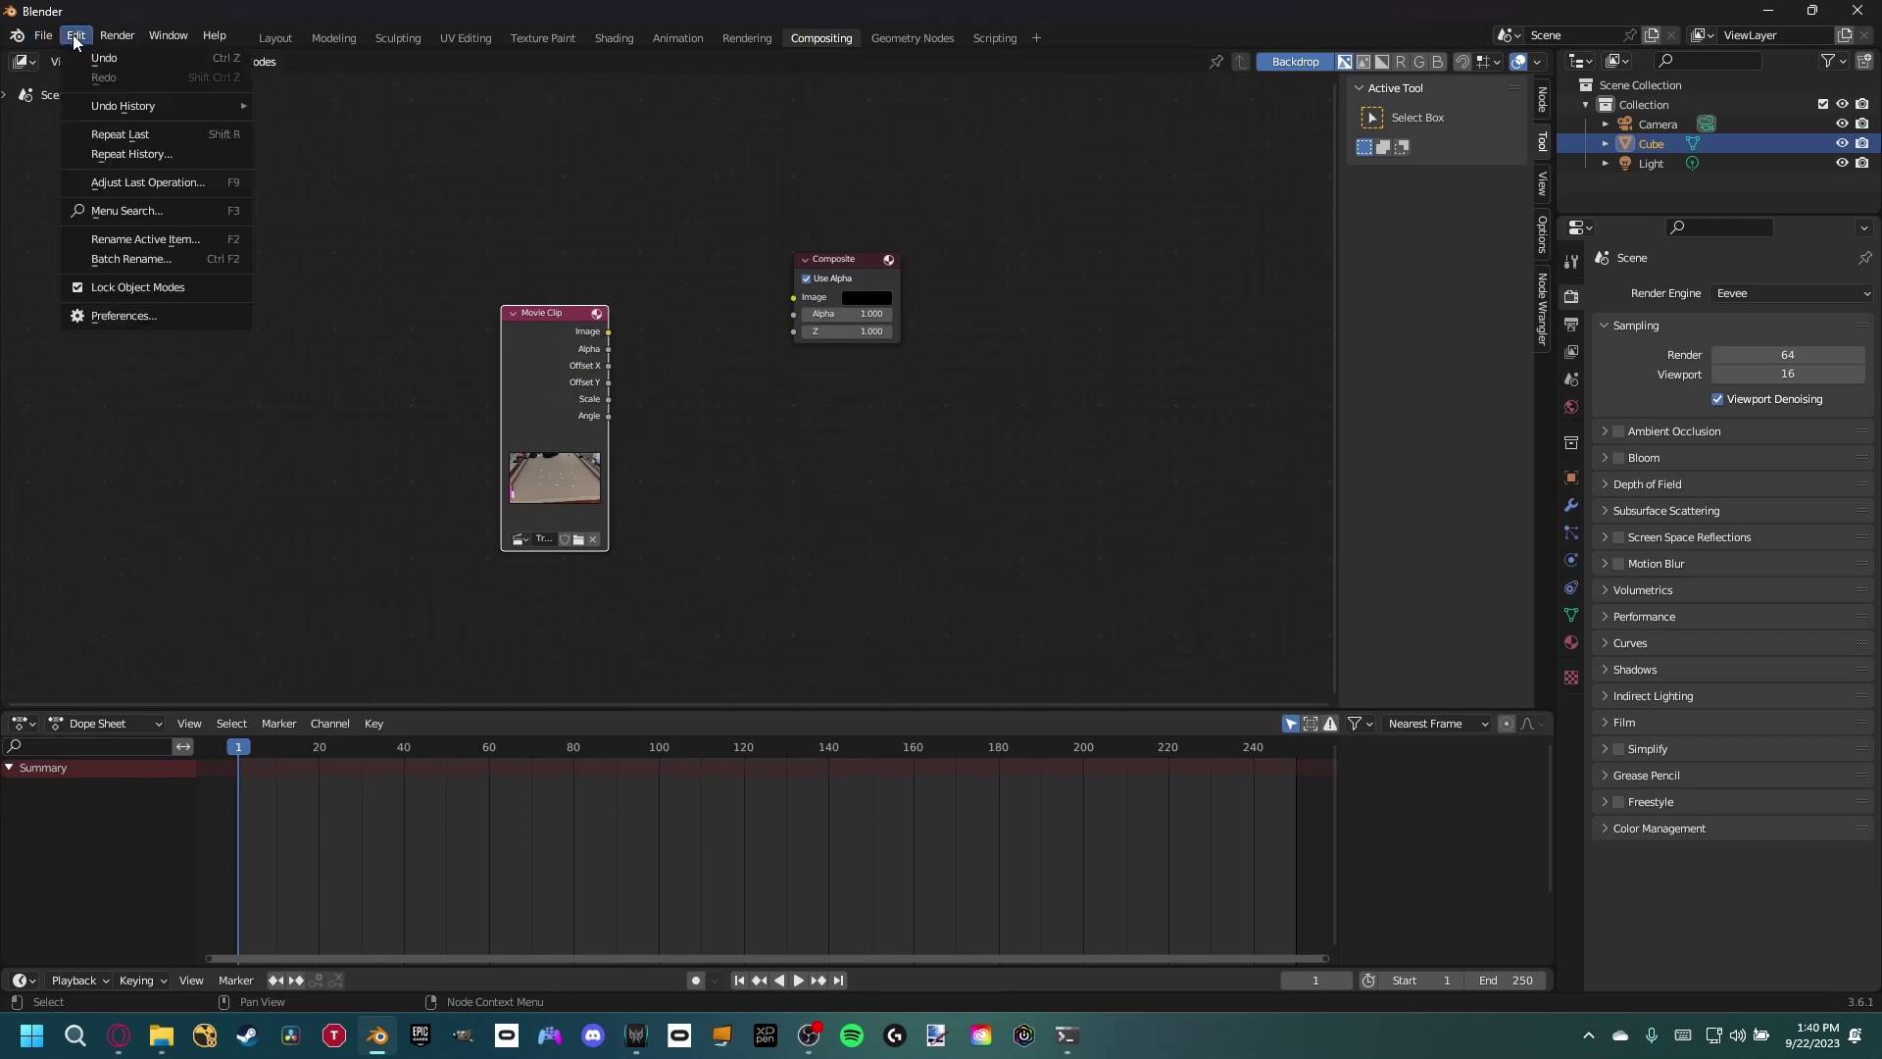
{"action": "left_click", "coordinate": [139, 304]}
{"action": "left_click", "coordinate": [539, 85]}
{"action": "type", "text": "node"}
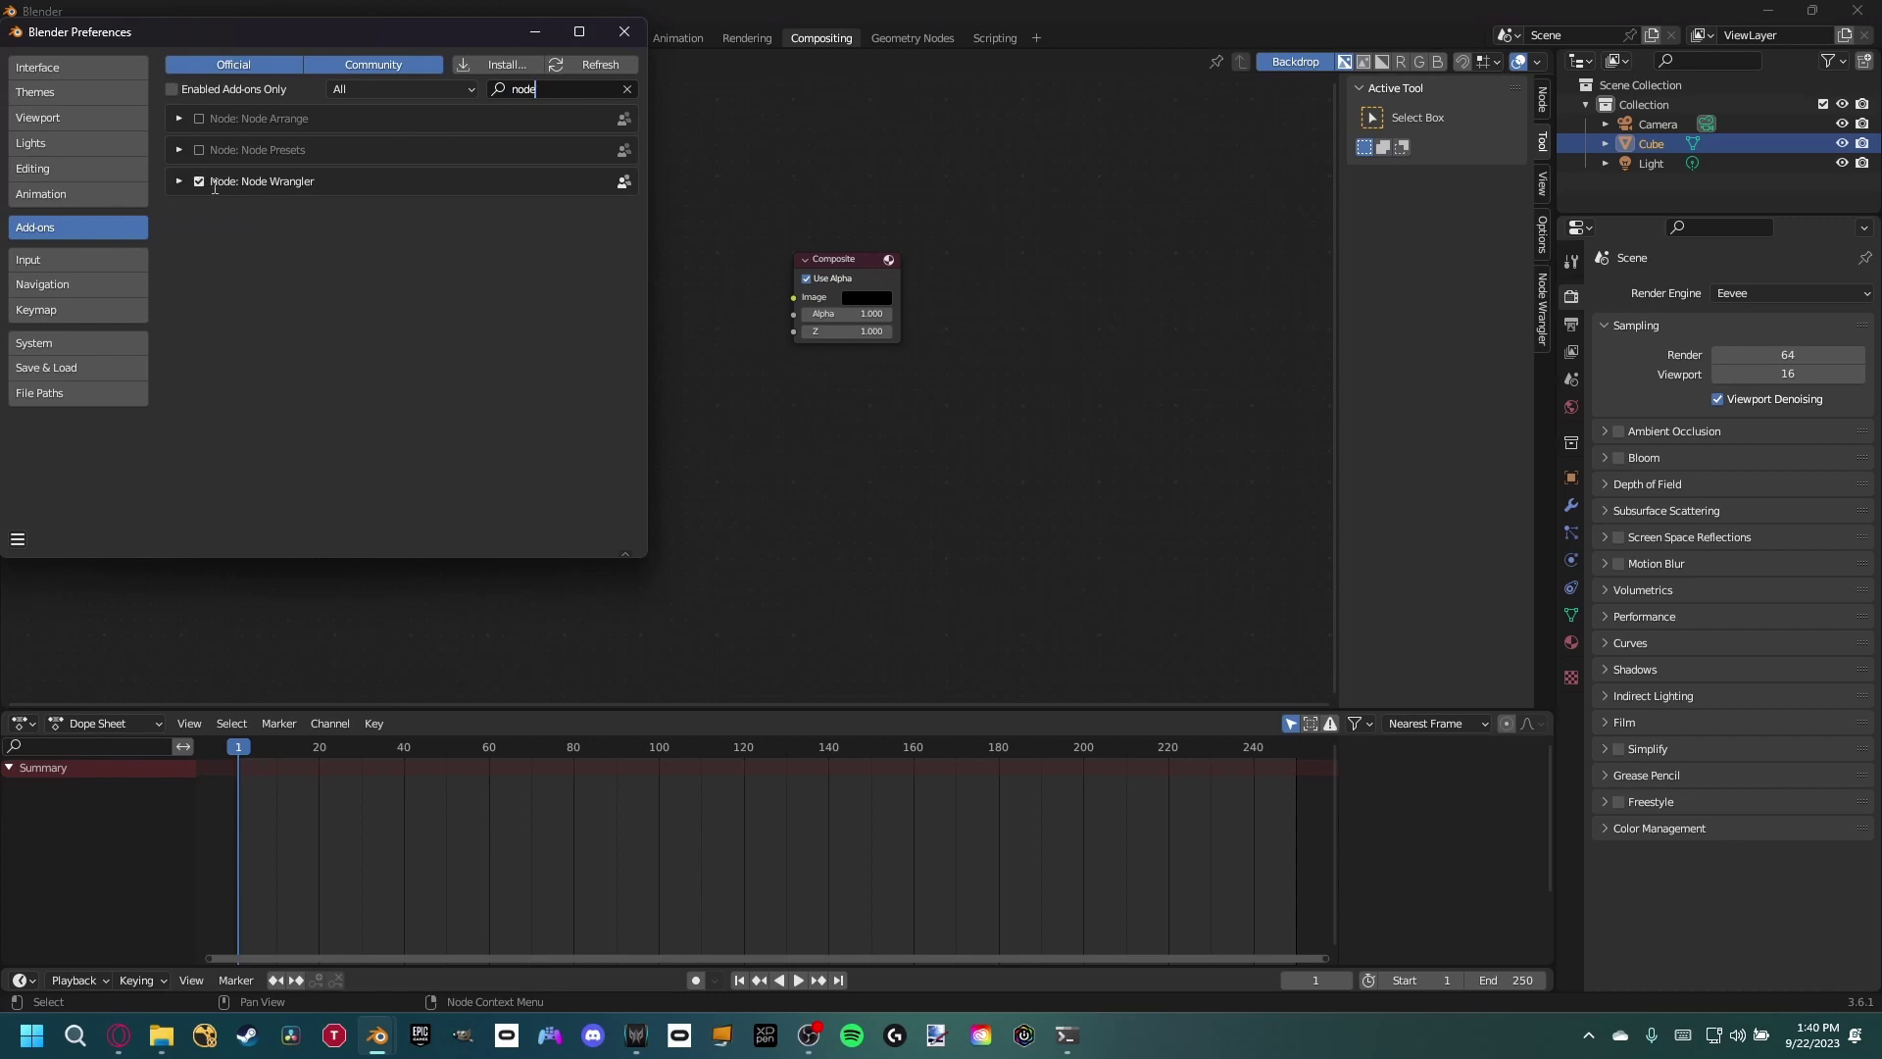
{"action": "left_click", "coordinate": [642, 32]}
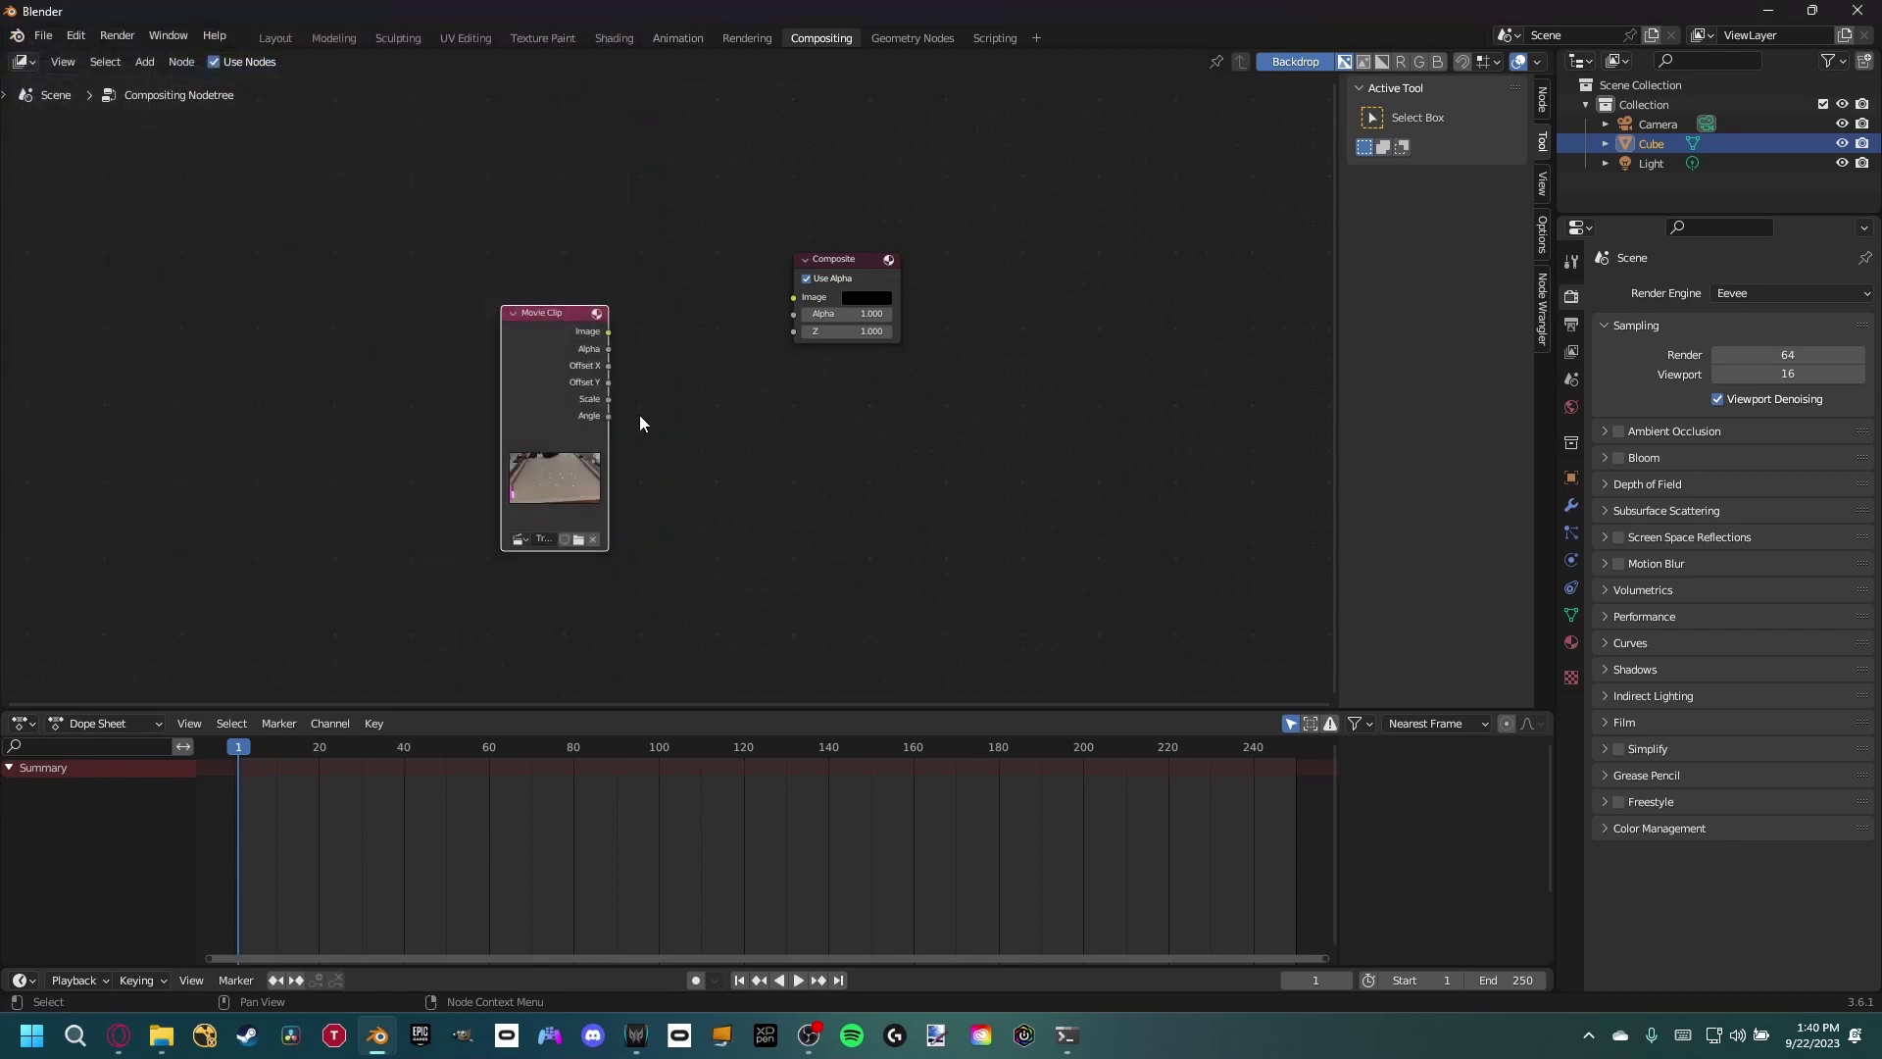
- Connect the Movie Clip's image to a Viewer node below the Composite node and preview the footage in the backdrop
{"action": "left_click", "coordinate": [574, 331], "text": "ctrl+shift"}
{"action": "left_click_drag", "start_coordinate": [733, 345], "coordinate": [939, 439]}
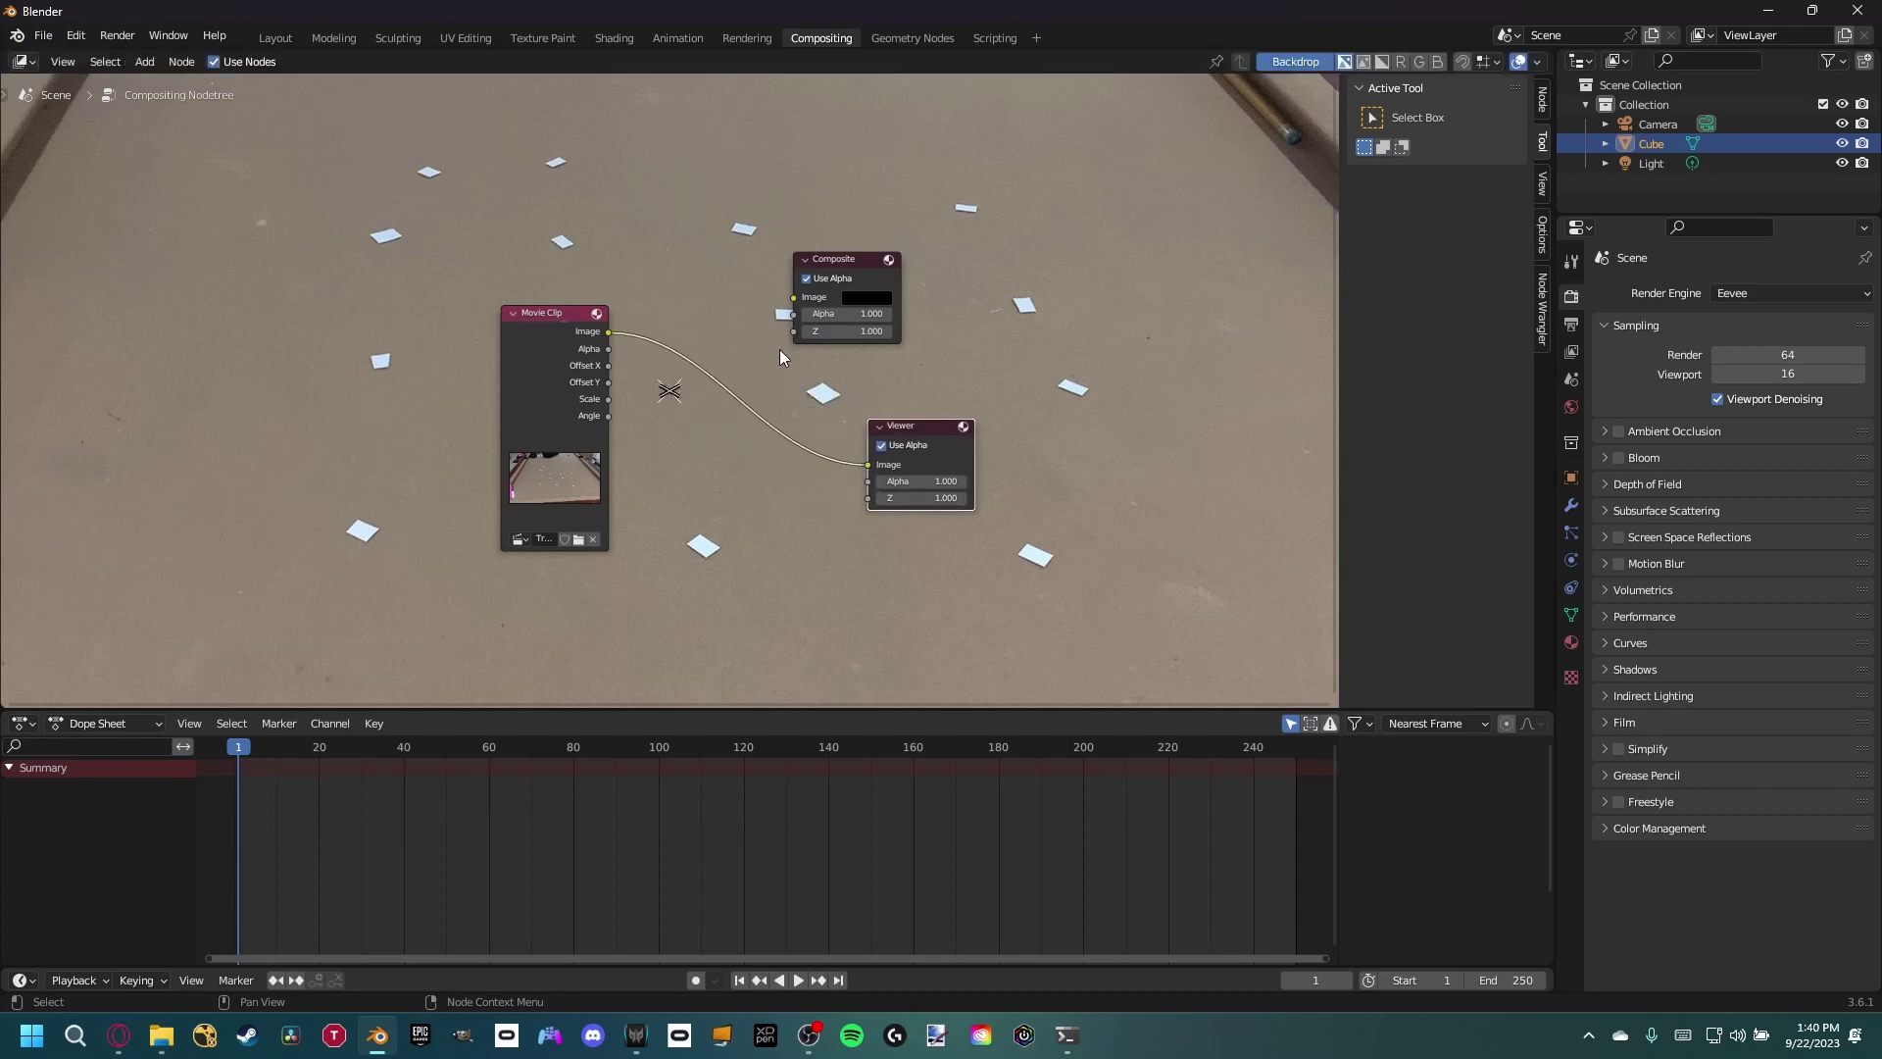
{"action": "key", "text": "alt+v"}
{"action": "key", "text": "alt+v"}
{"action": "key", "text": "alt+v"}
{"action": "key", "text": "alt+v"}
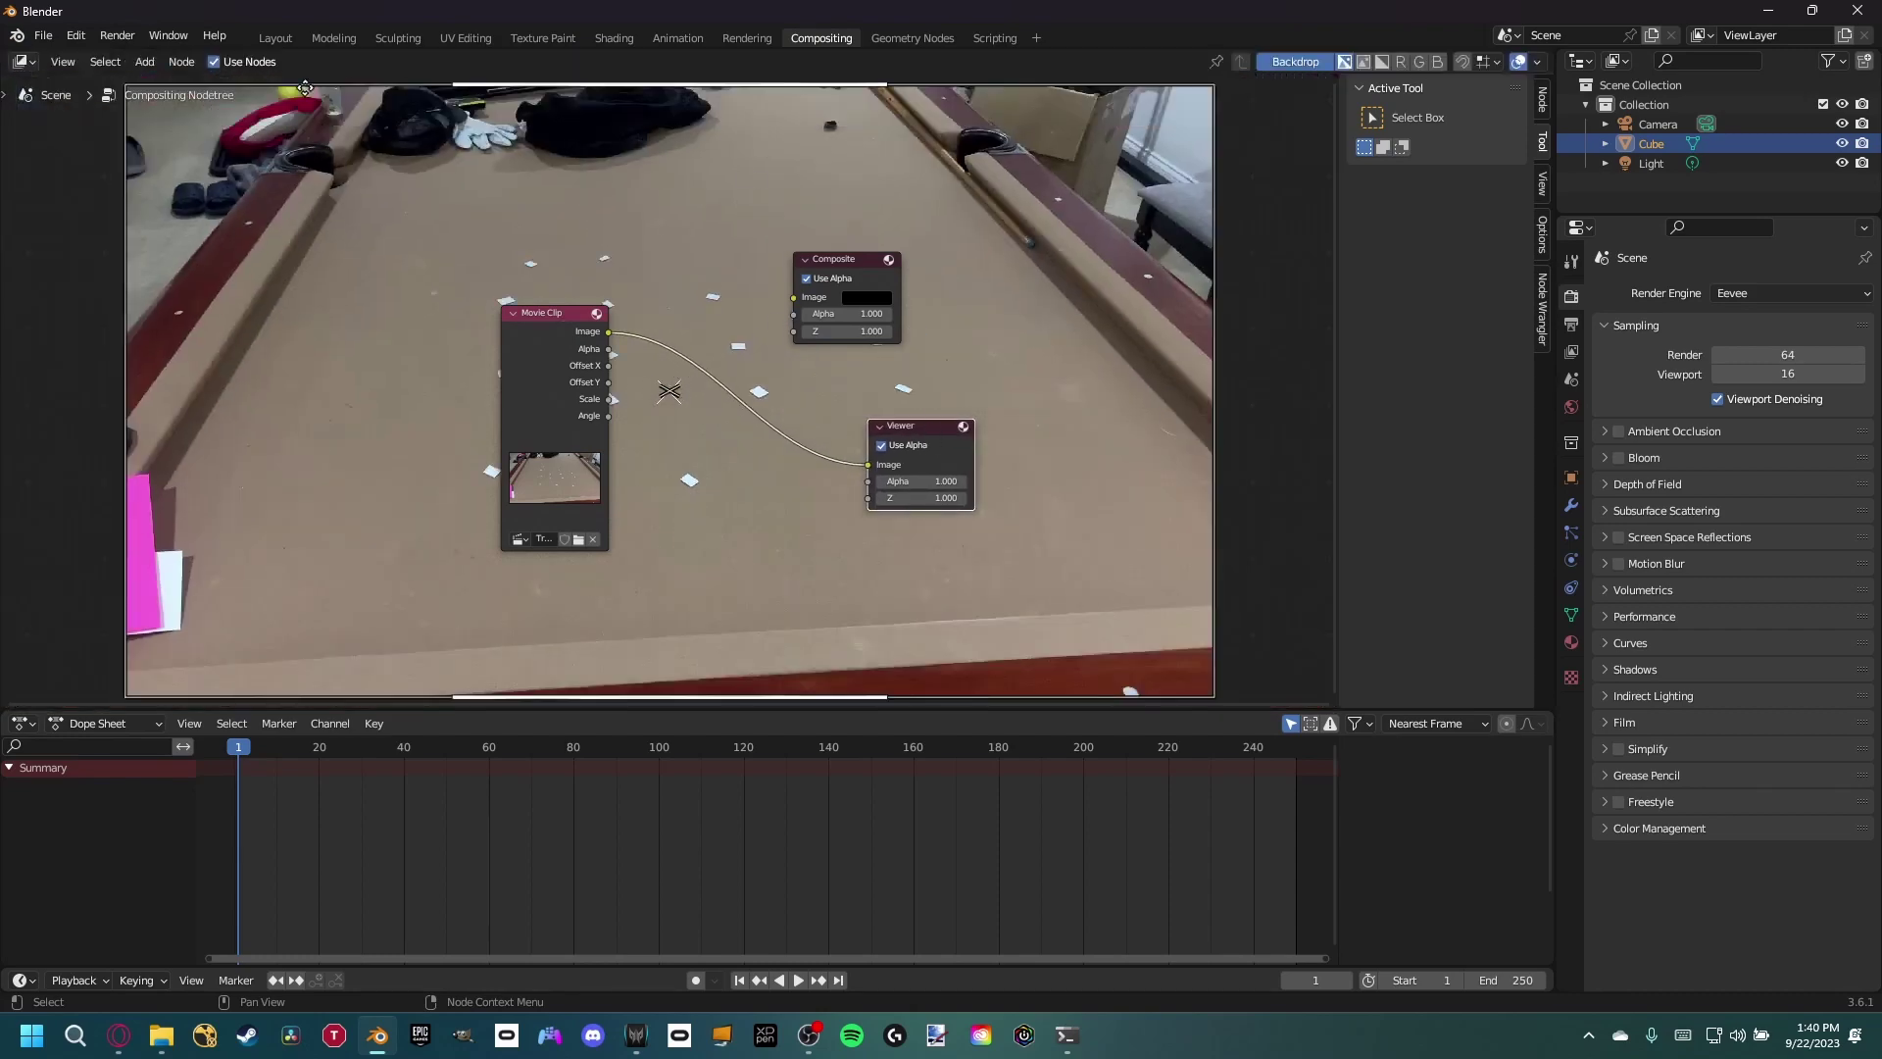
{"action": "key", "text": "v"}
{"action": "key", "text": "v"}
{"action": "key", "text": "v"}
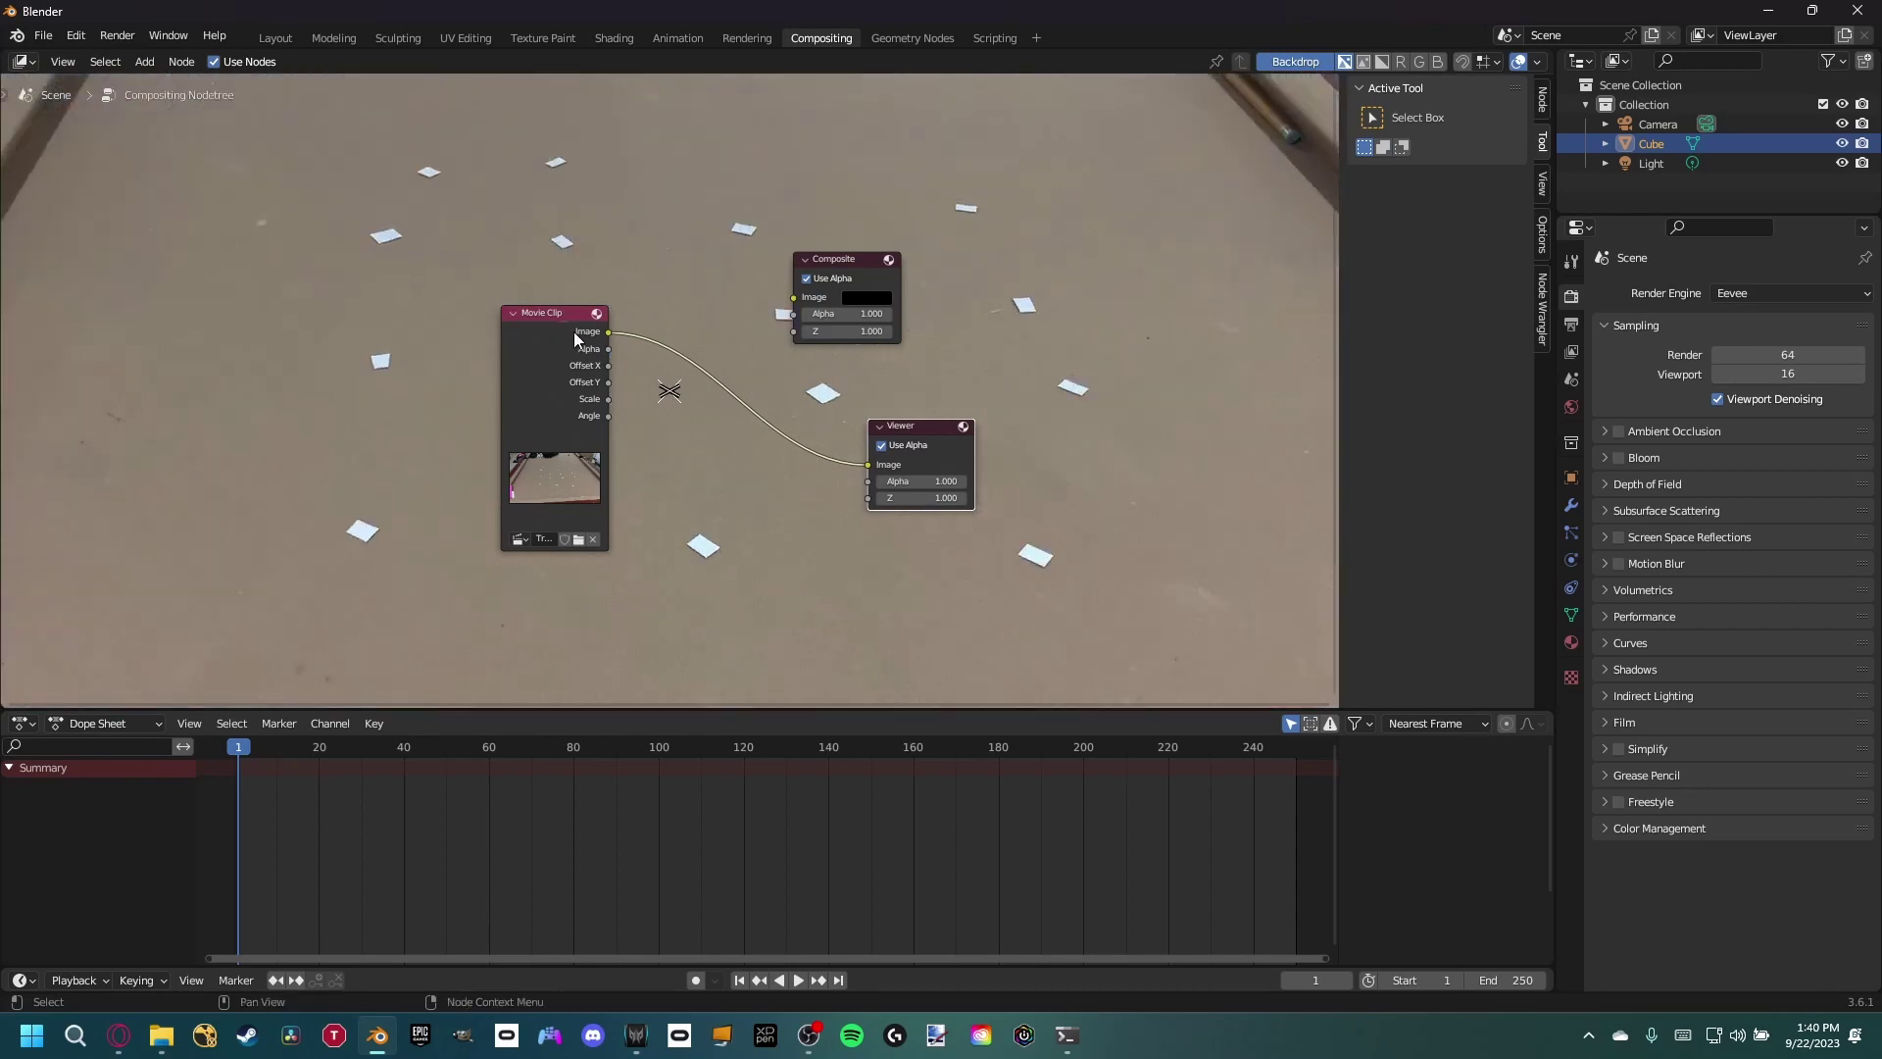
- Examine the paper tracking markers in the backdrop's blue channel, and return the backdrop to full color
{"action": "middle_click_drag", "start_coordinate": [655, 313], "coordinate": [958, 412]}
{"action": "key", "text": "alt+v"}
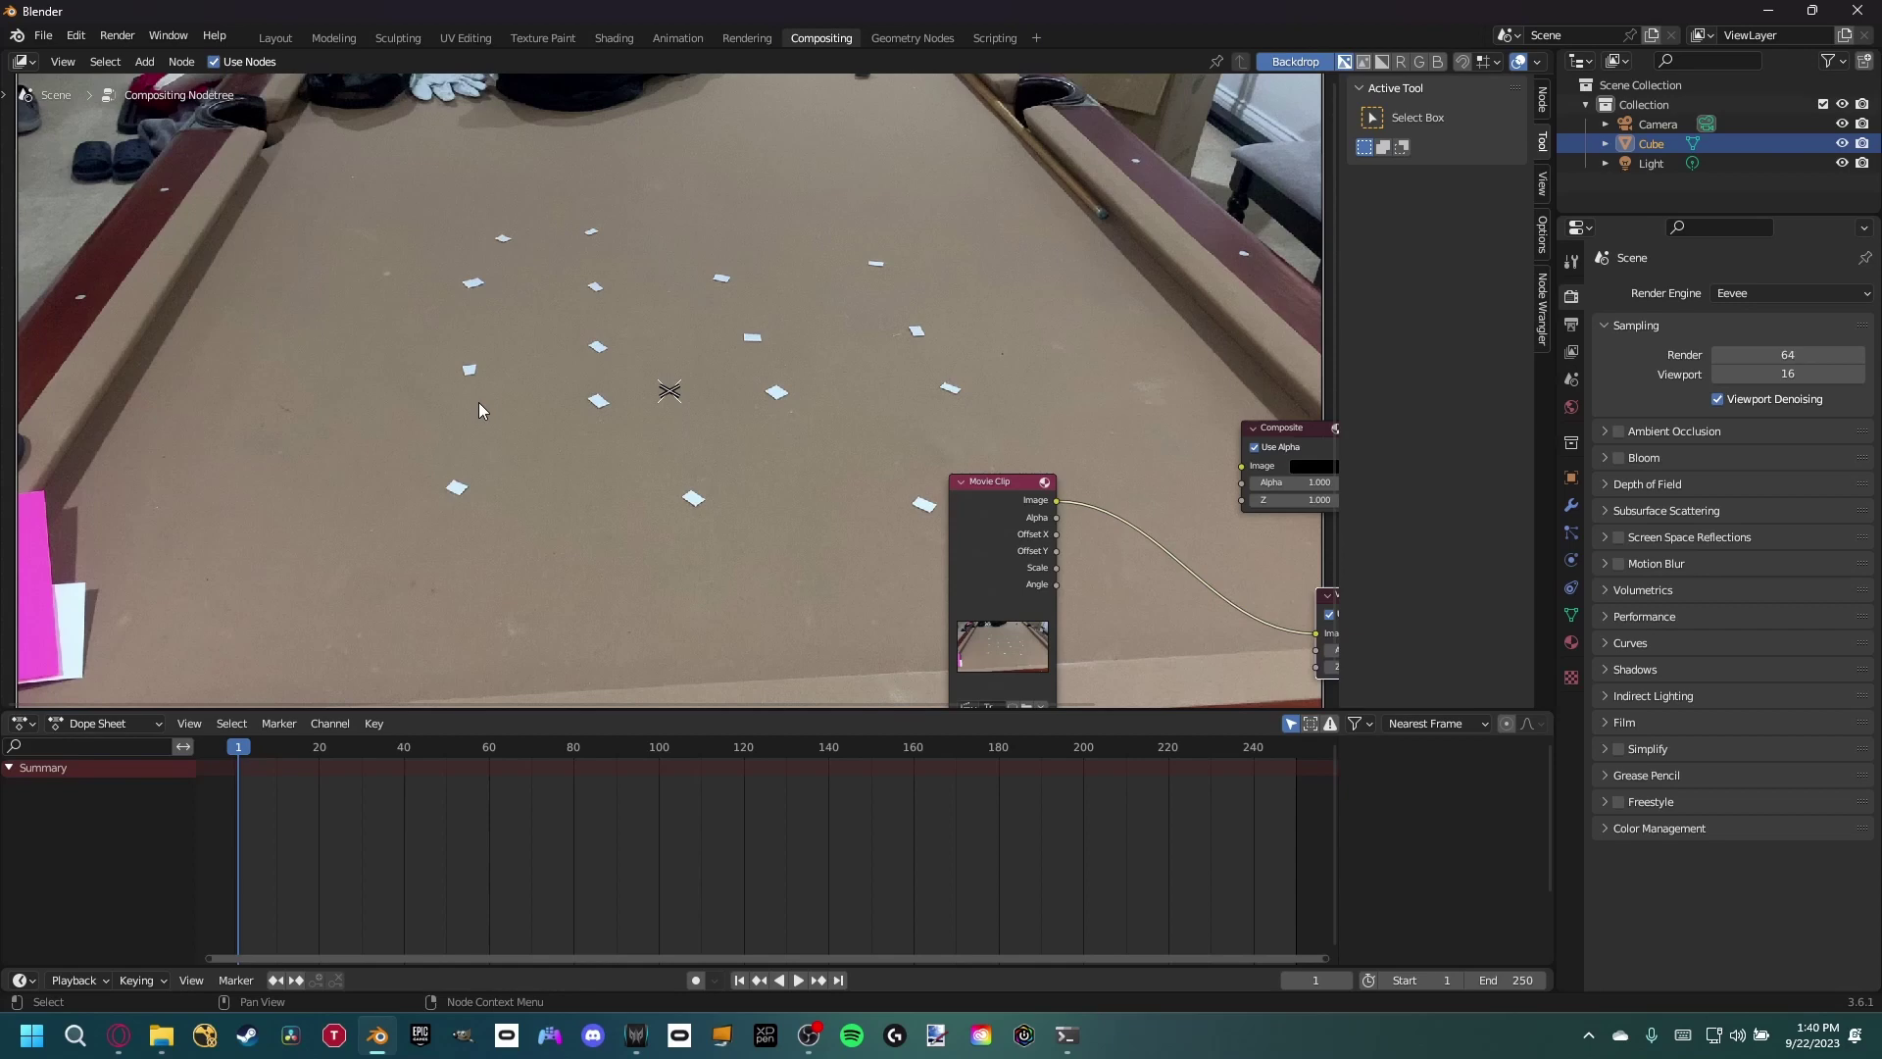
{"action": "middle_click_drag", "start_coordinate": [766, 507], "coordinate": [706, 495]}
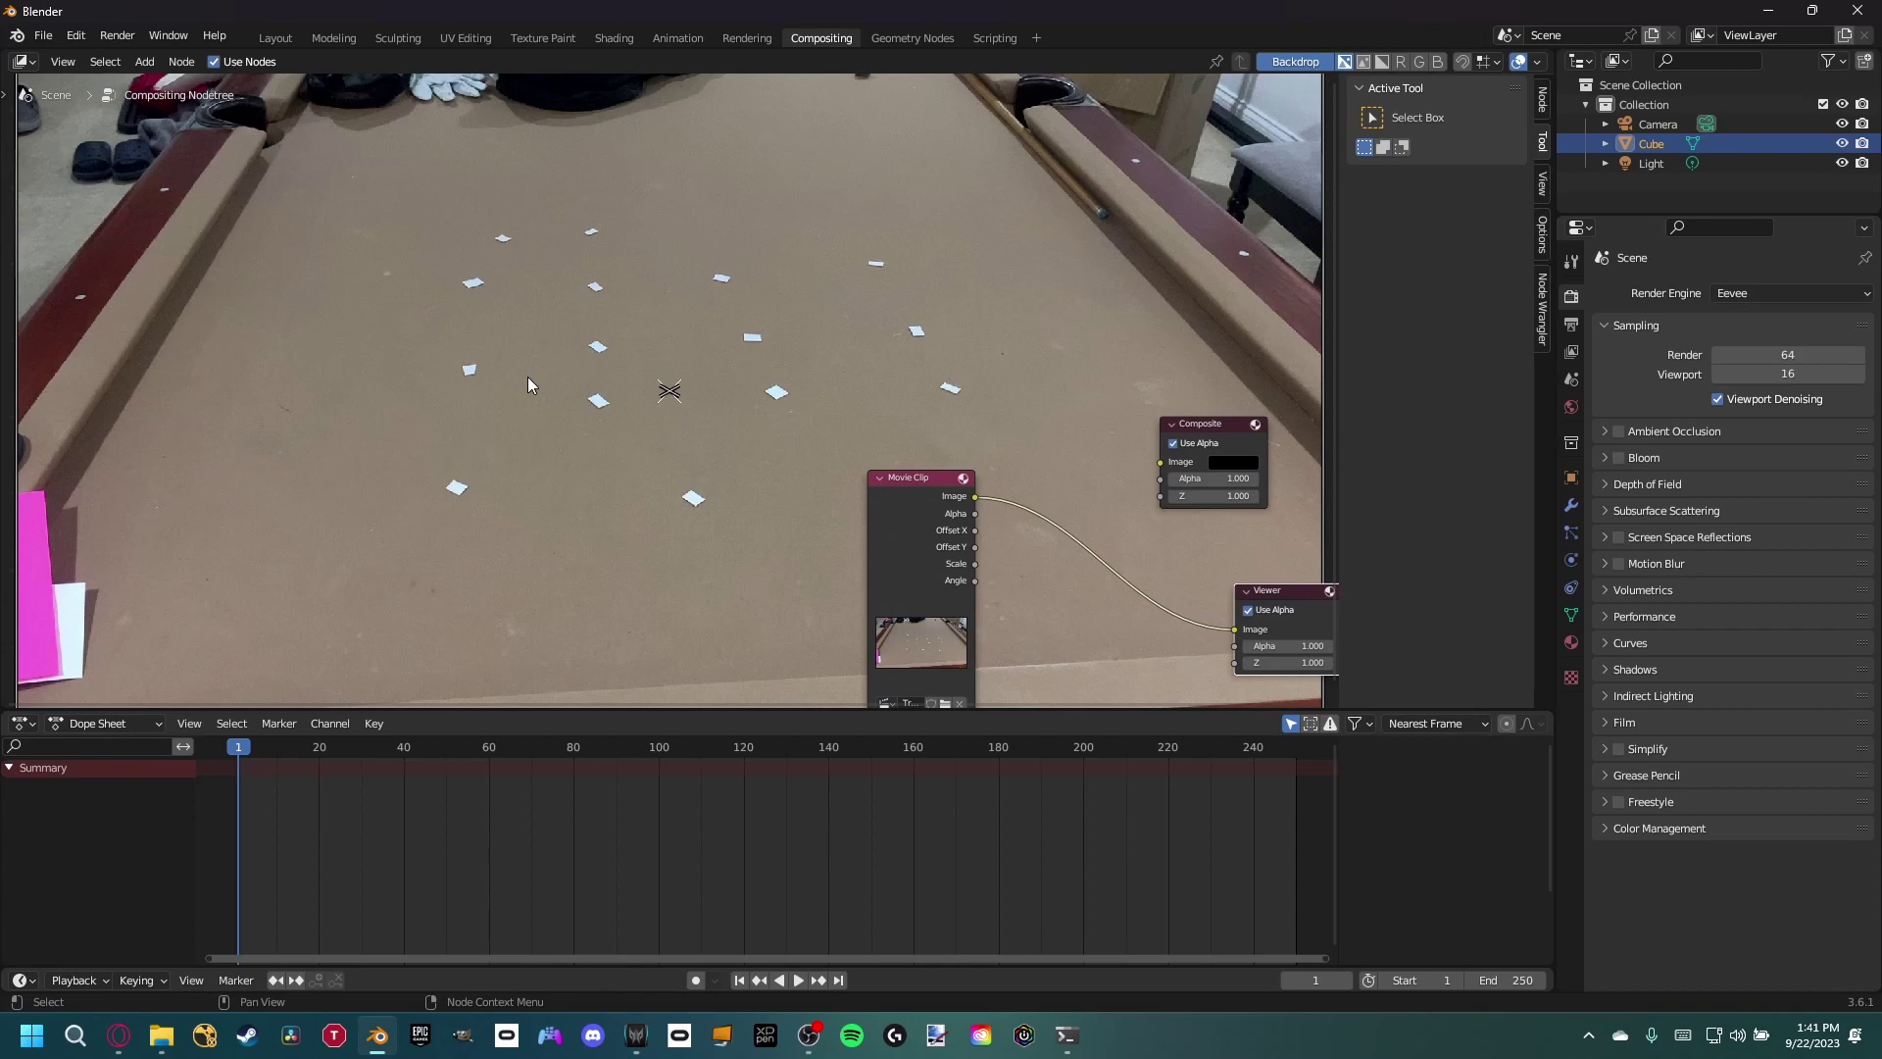
{"action": "middle_click_drag", "start_coordinate": [683, 438], "coordinate": [751, 476]}
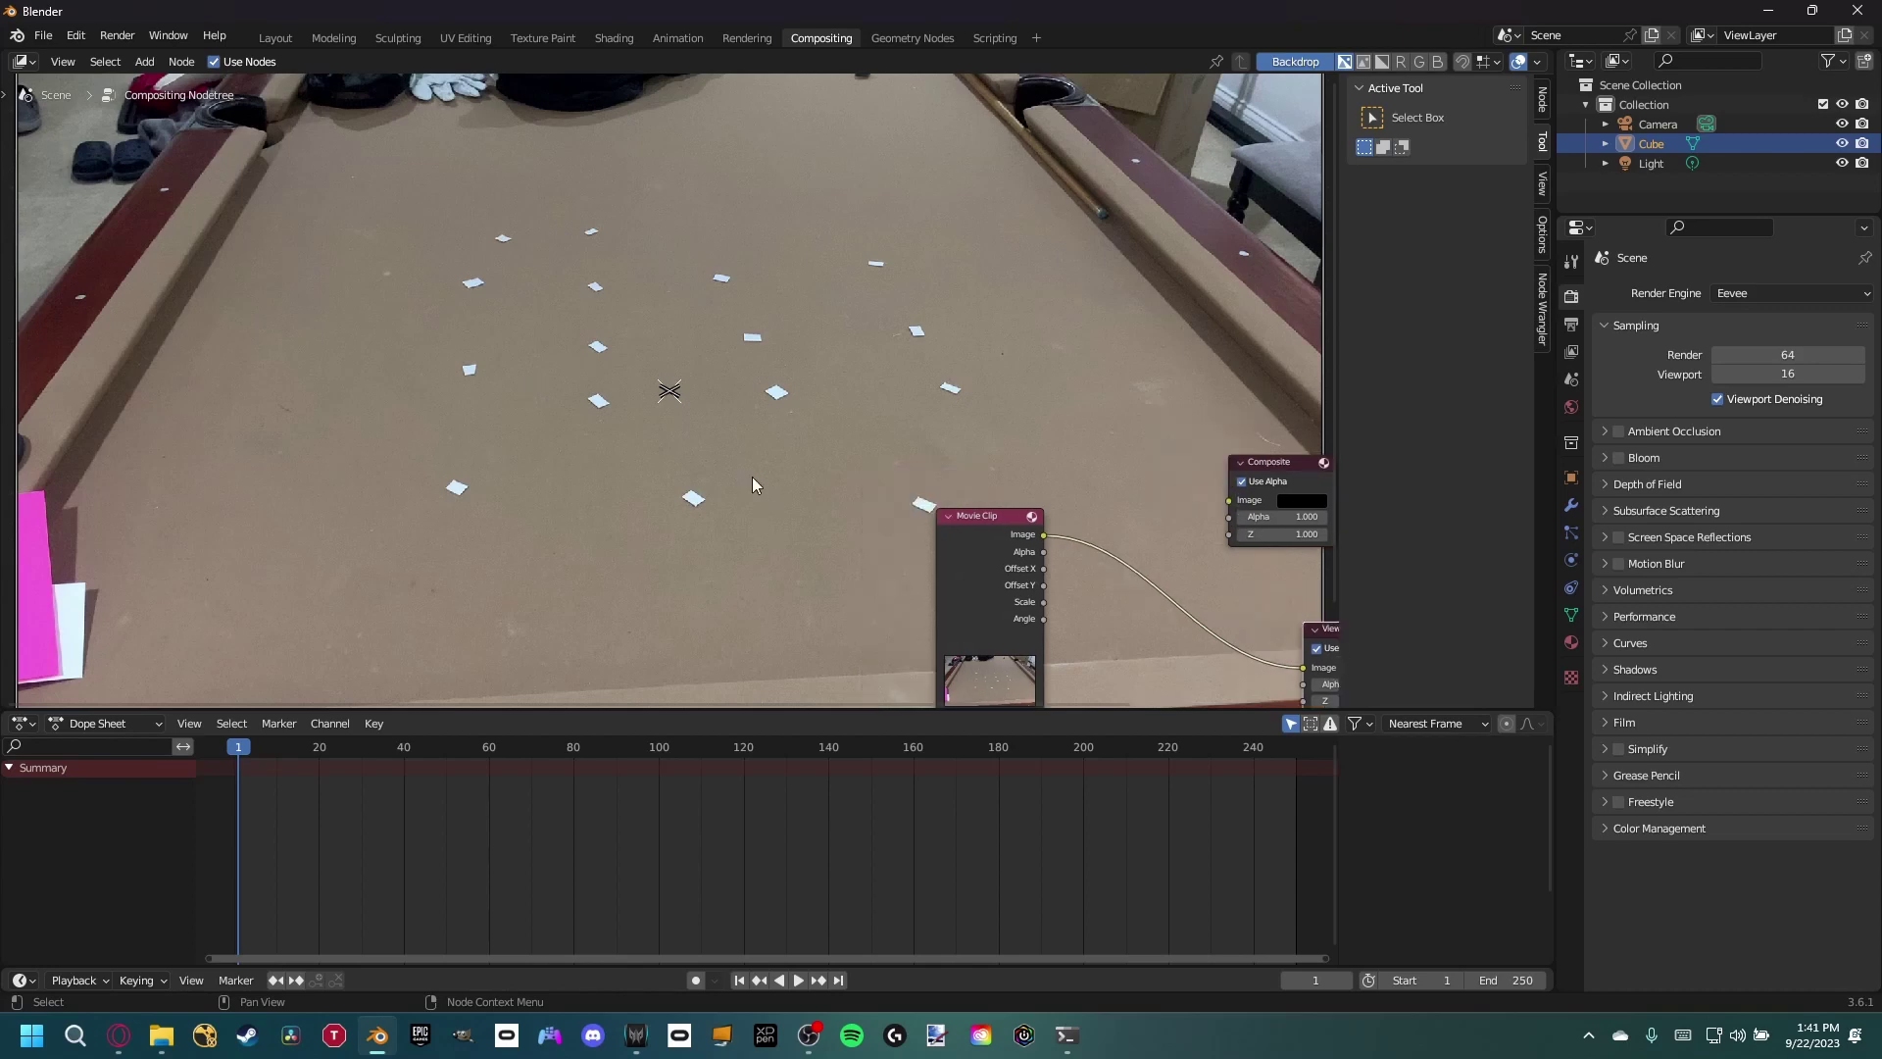
{"action": "left_click", "coordinate": [1439, 61]}
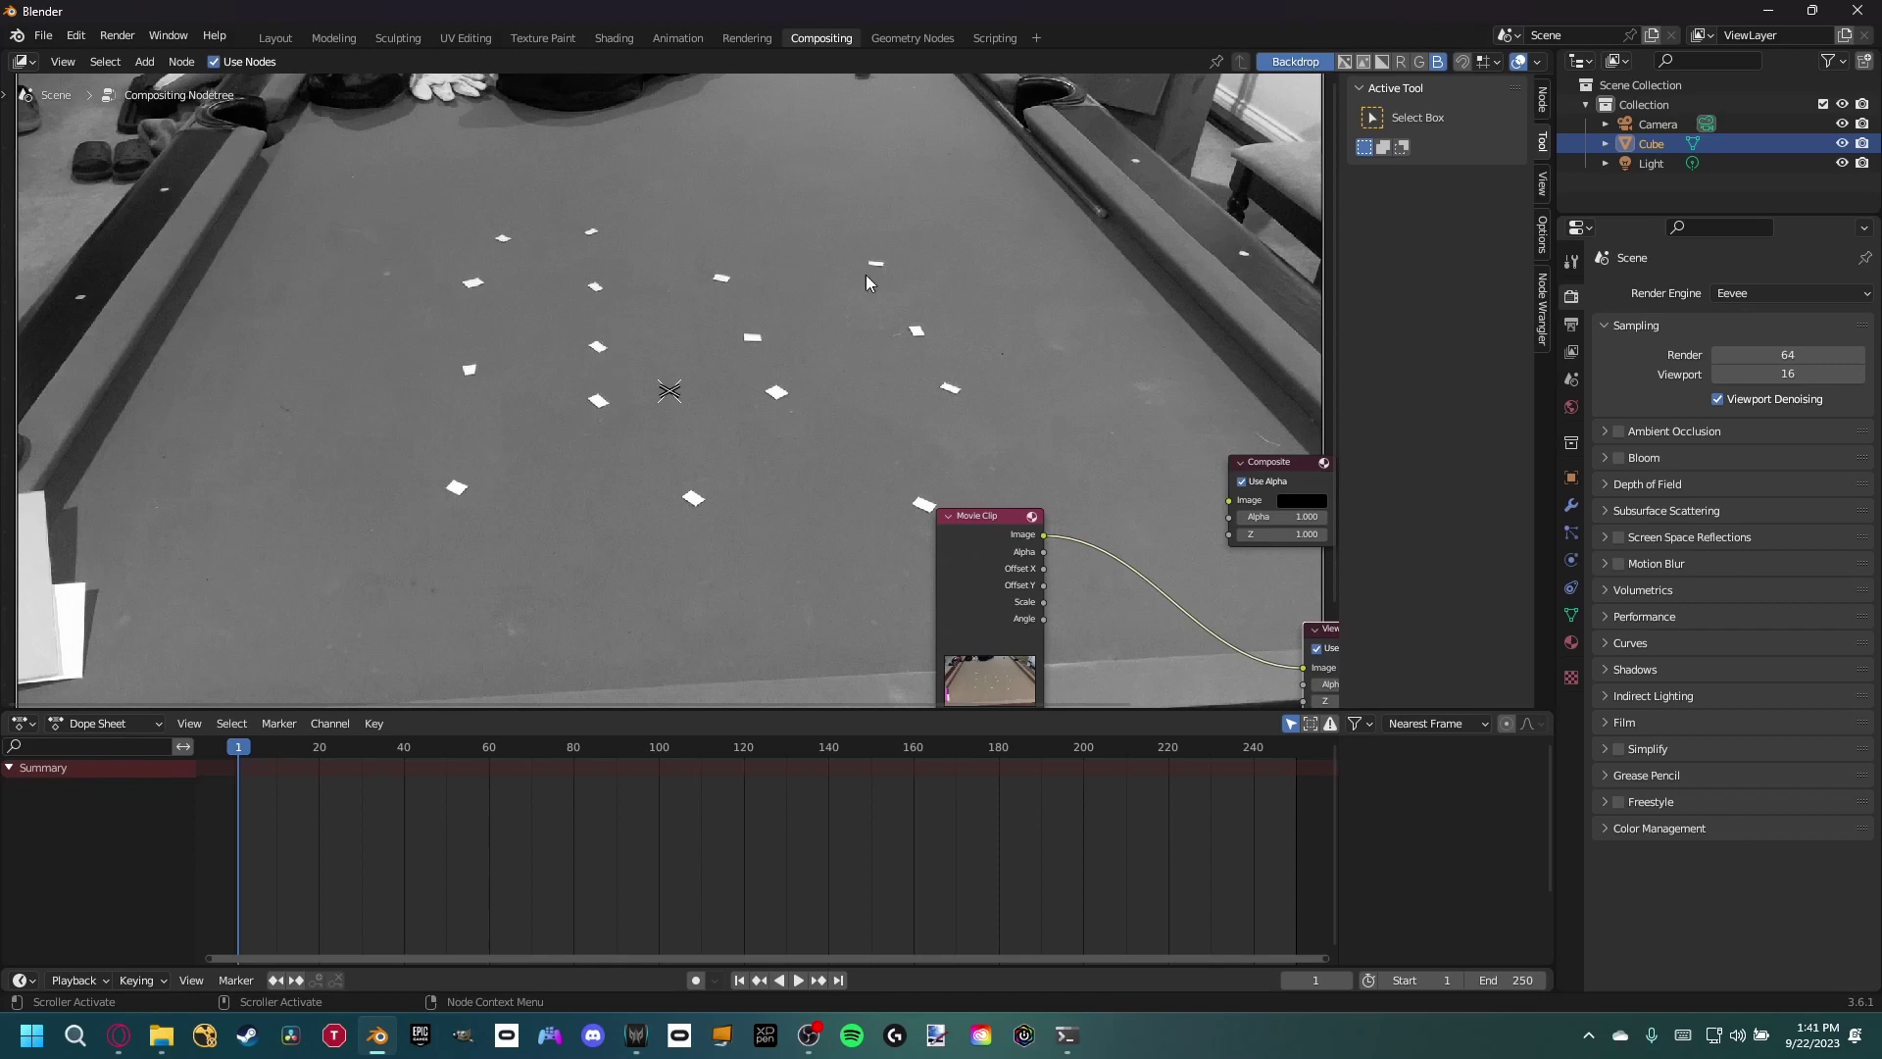
{"action": "left_click", "coordinate": [1345, 61]}
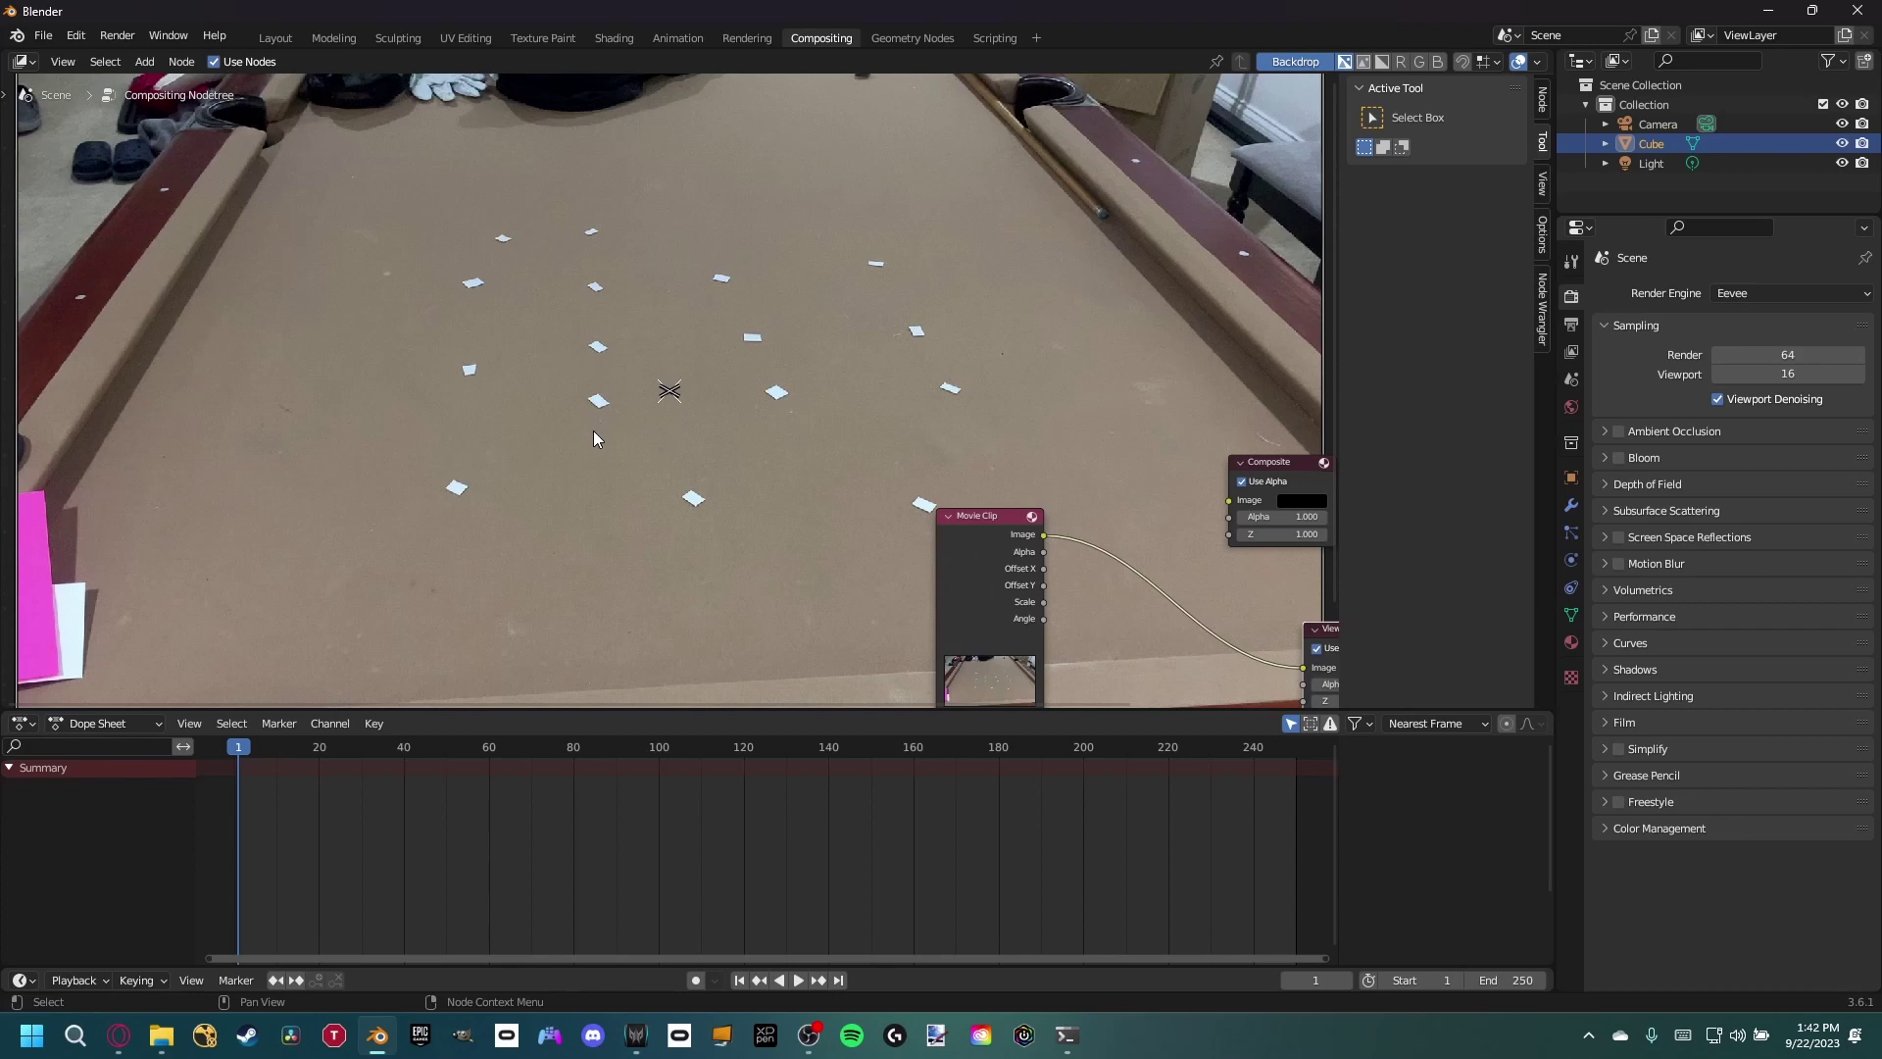
- Insert a Luminance Key node between the Movie Clip and the Viewer, and move the Movie Clip node slightly lower
{"action": "scroll", "coordinate": [760, 483], "scroll_direction": "up", "scroll_amount": 2}
{"action": "key", "text": "shift+a"}
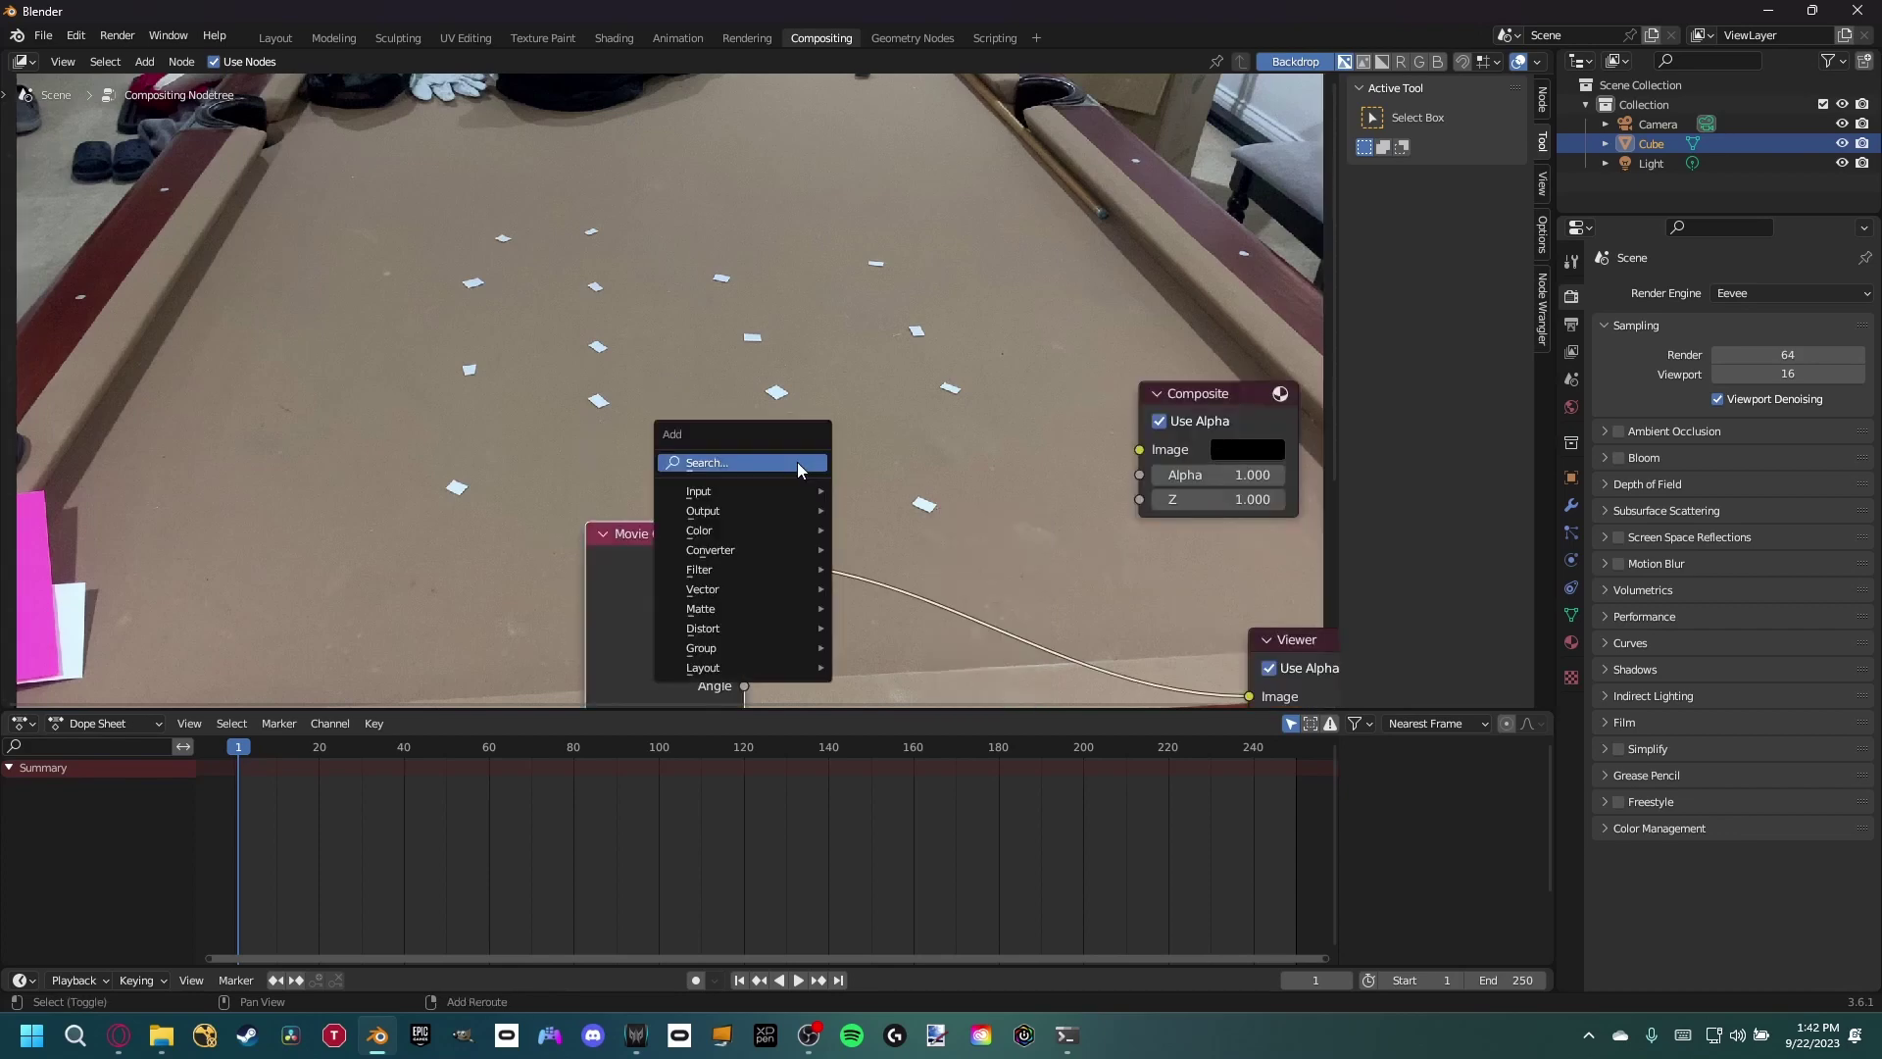
{"action": "left_click", "coordinate": [797, 462]}
{"action": "type", "text": "lum"}
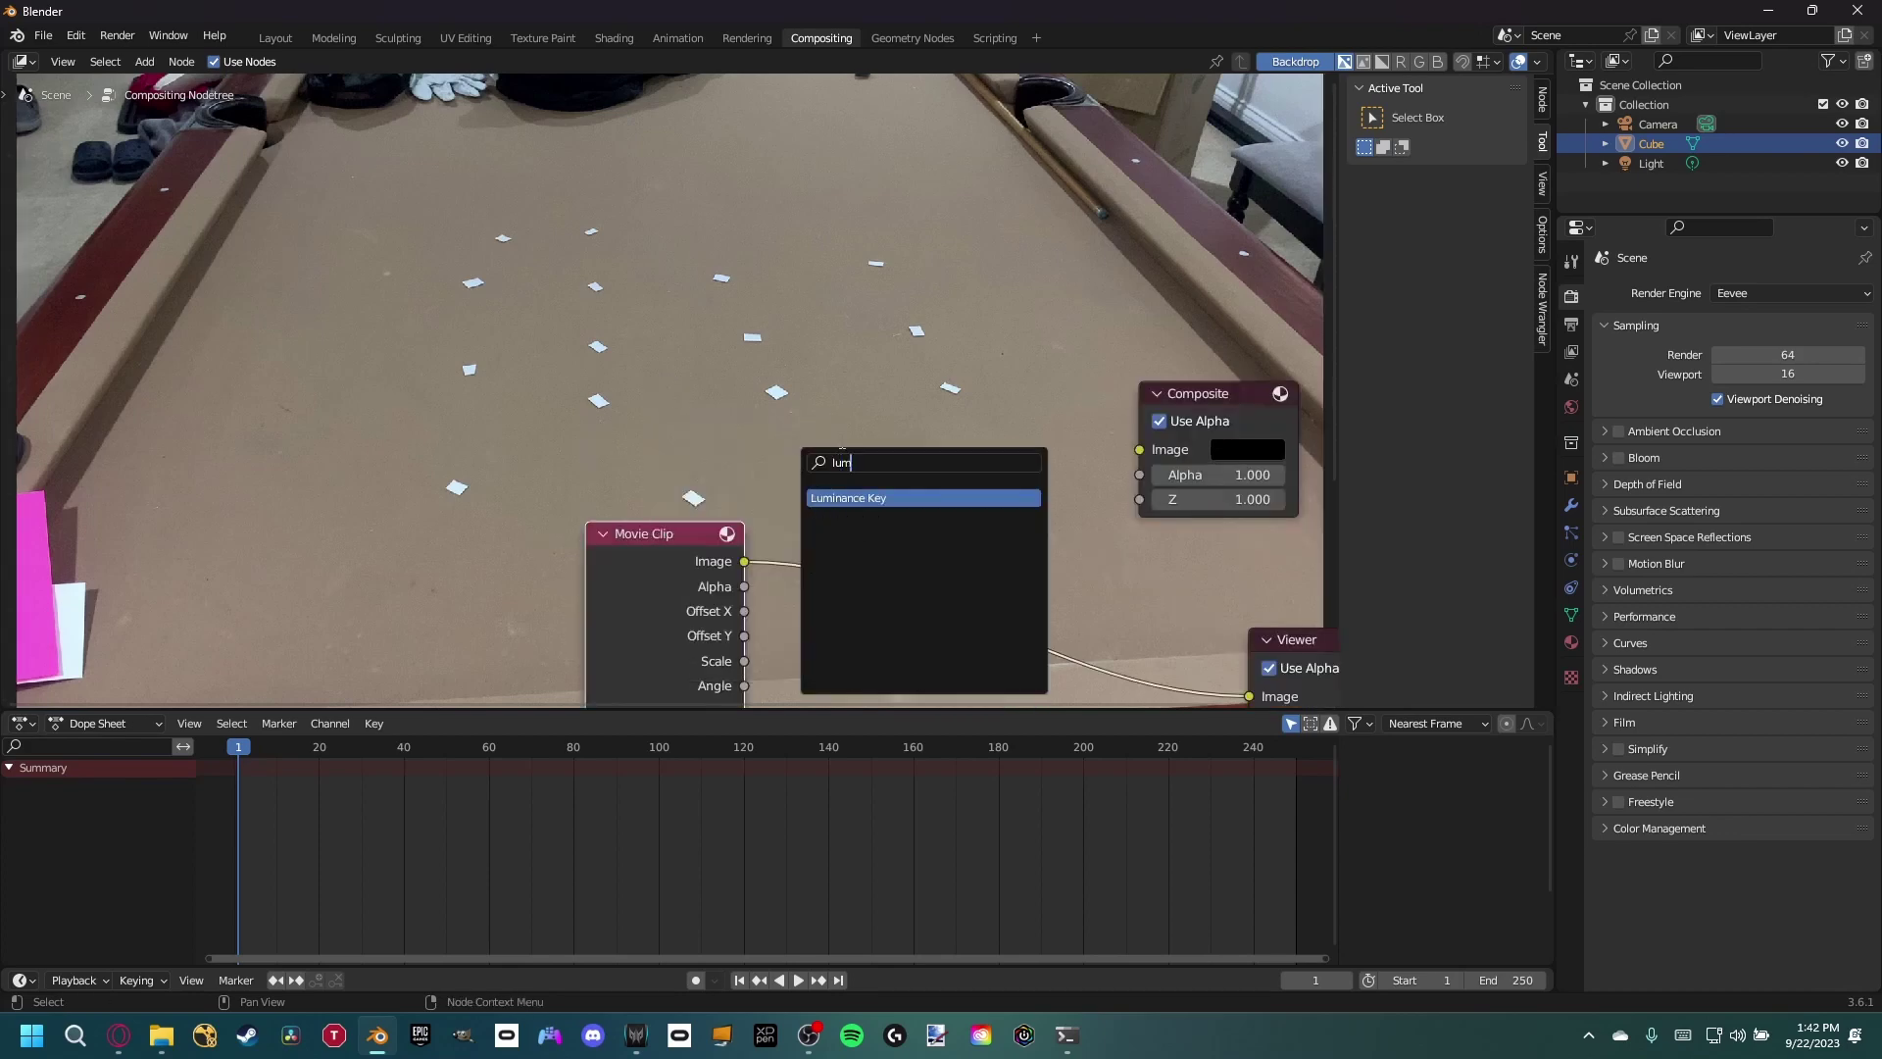
{"action": "key", "text": "Return"}
{"action": "left_click", "coordinate": [982, 561]}
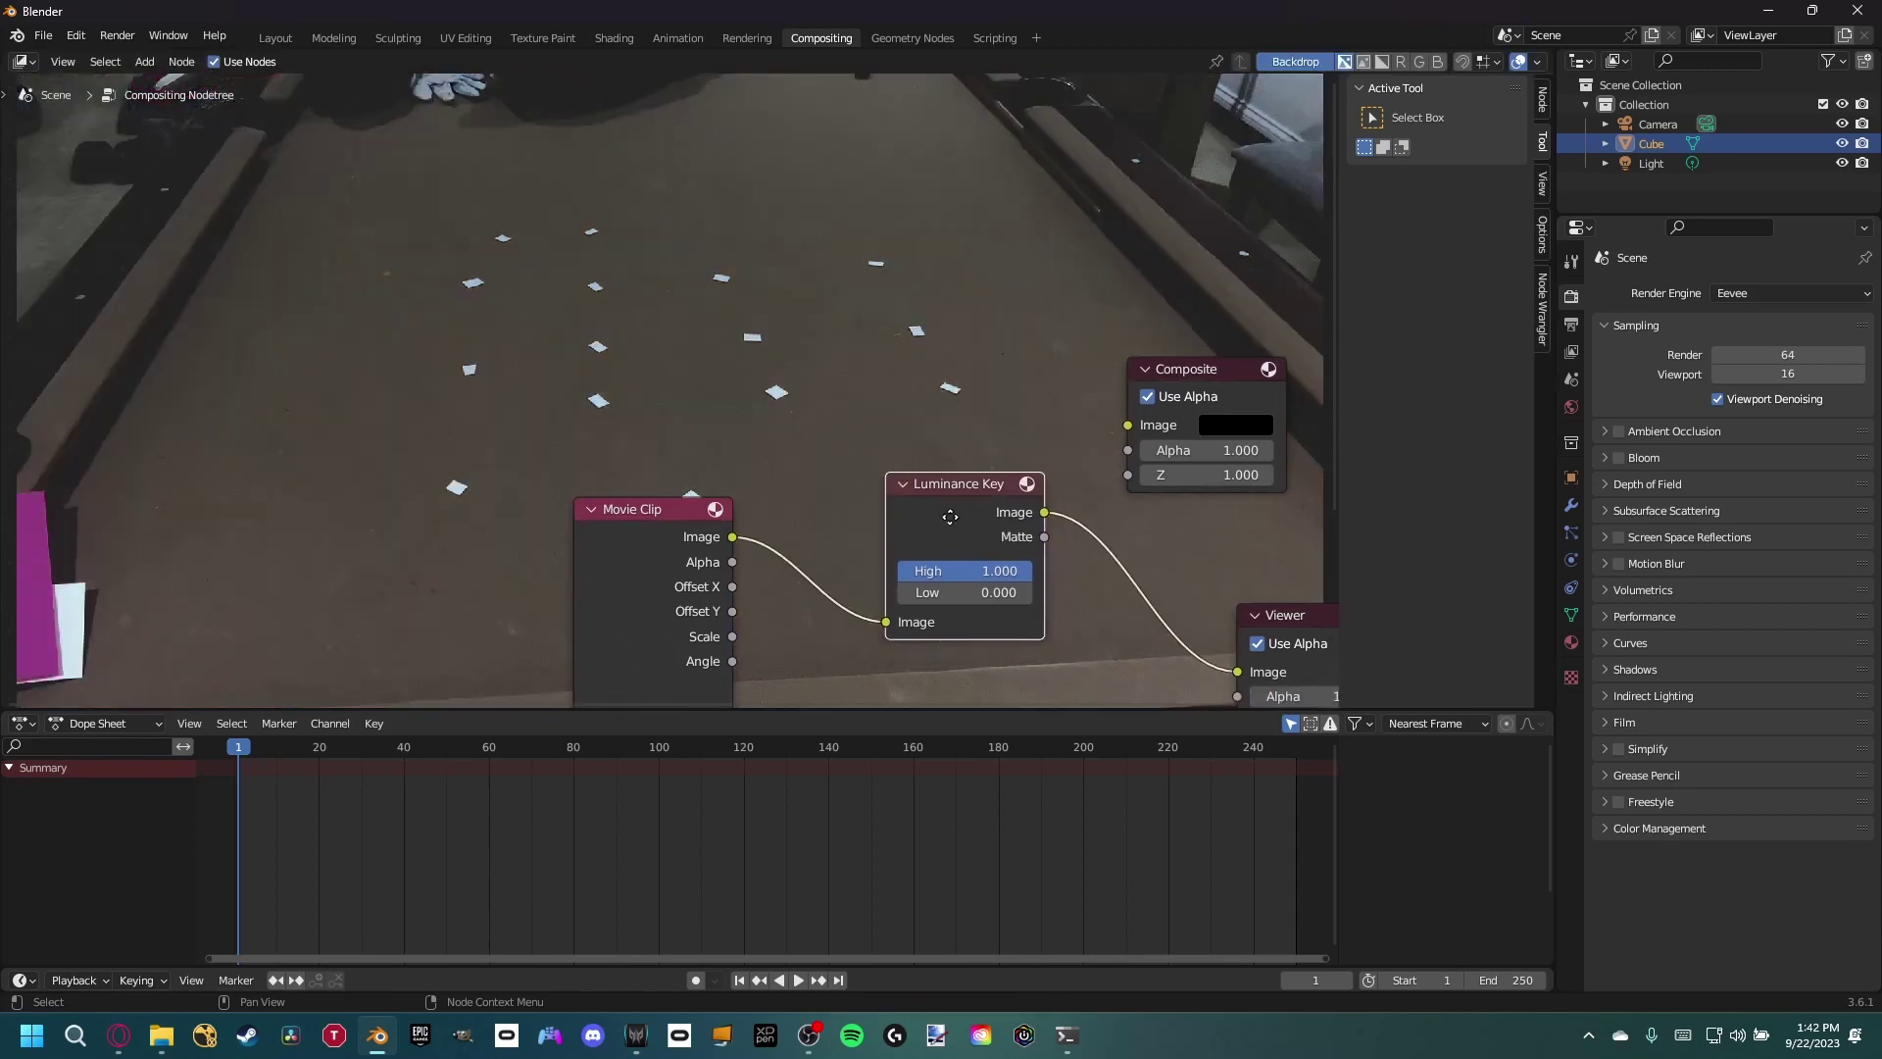
{"action": "middle_click_drag", "start_coordinate": [768, 371], "coordinate": [812, 395]}
{"action": "left_click_drag", "start_coordinate": [722, 557], "coordinate": [702, 612]}
{"action": "middle_click_drag", "start_coordinate": [902, 487], "coordinate": [853, 480]}
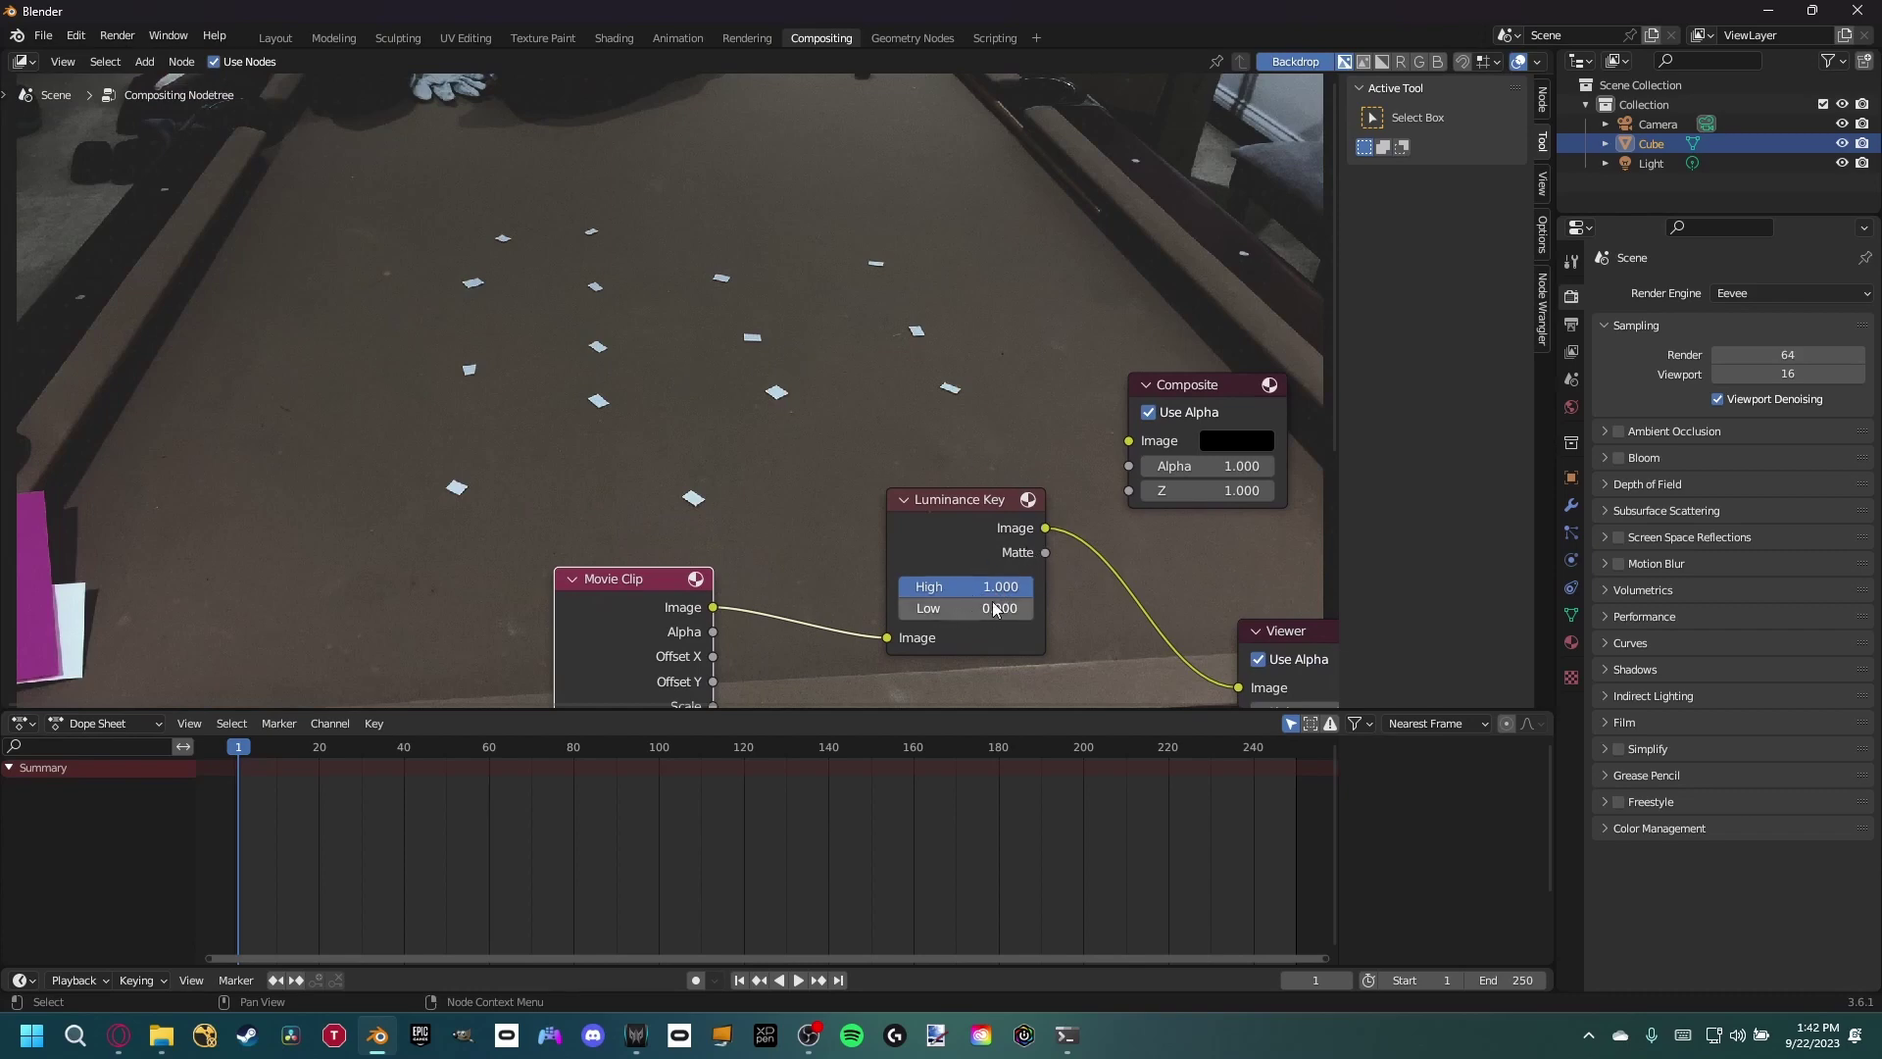
- Send the Luminance Key's matte to the Viewer and set its High to 0.517 and Low to 0.350
{"action": "middle_click_drag", "start_coordinate": [1033, 559], "coordinate": [1010, 540]}
{"action": "left_click", "coordinate": [1022, 544], "text": "ctrl+shift"}
{"action": "left_click_drag", "start_coordinate": [936, 573], "coordinate": [1017, 597]}
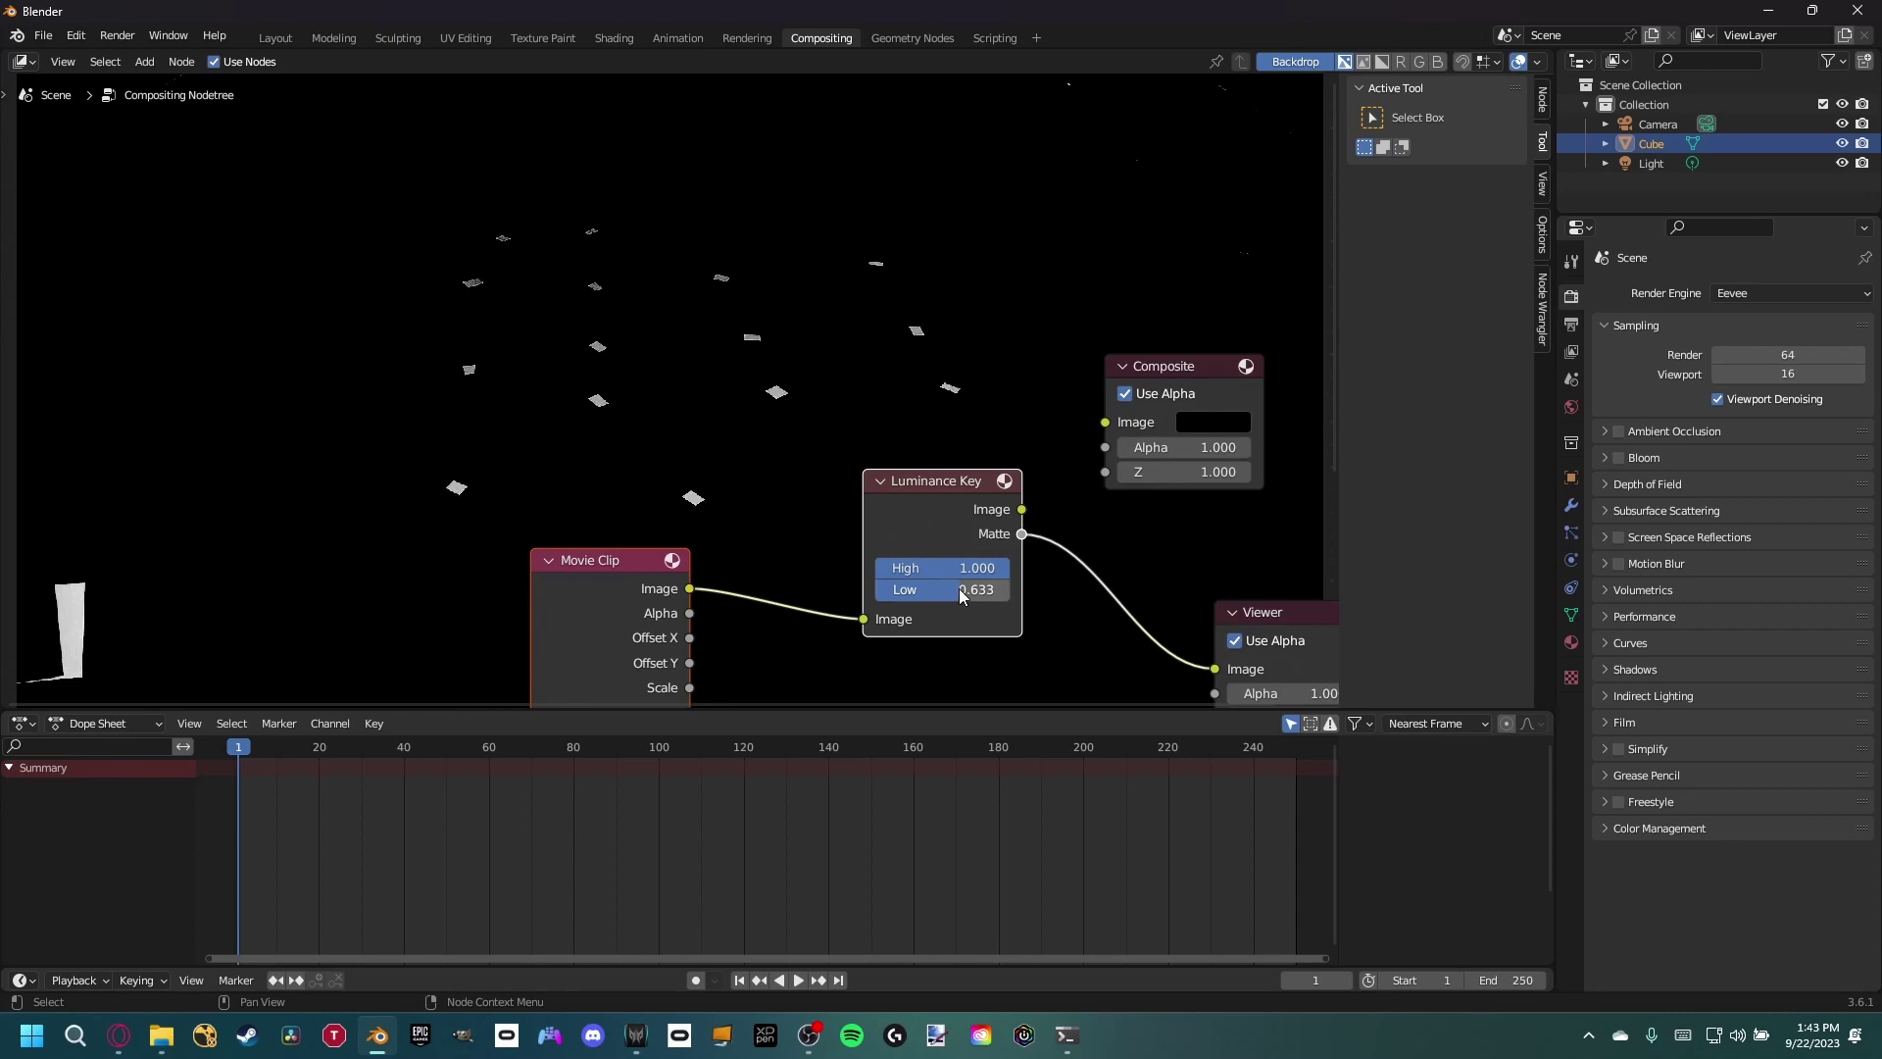
{"action": "left_click_drag", "start_coordinate": [968, 594], "coordinate": [921, 572]}
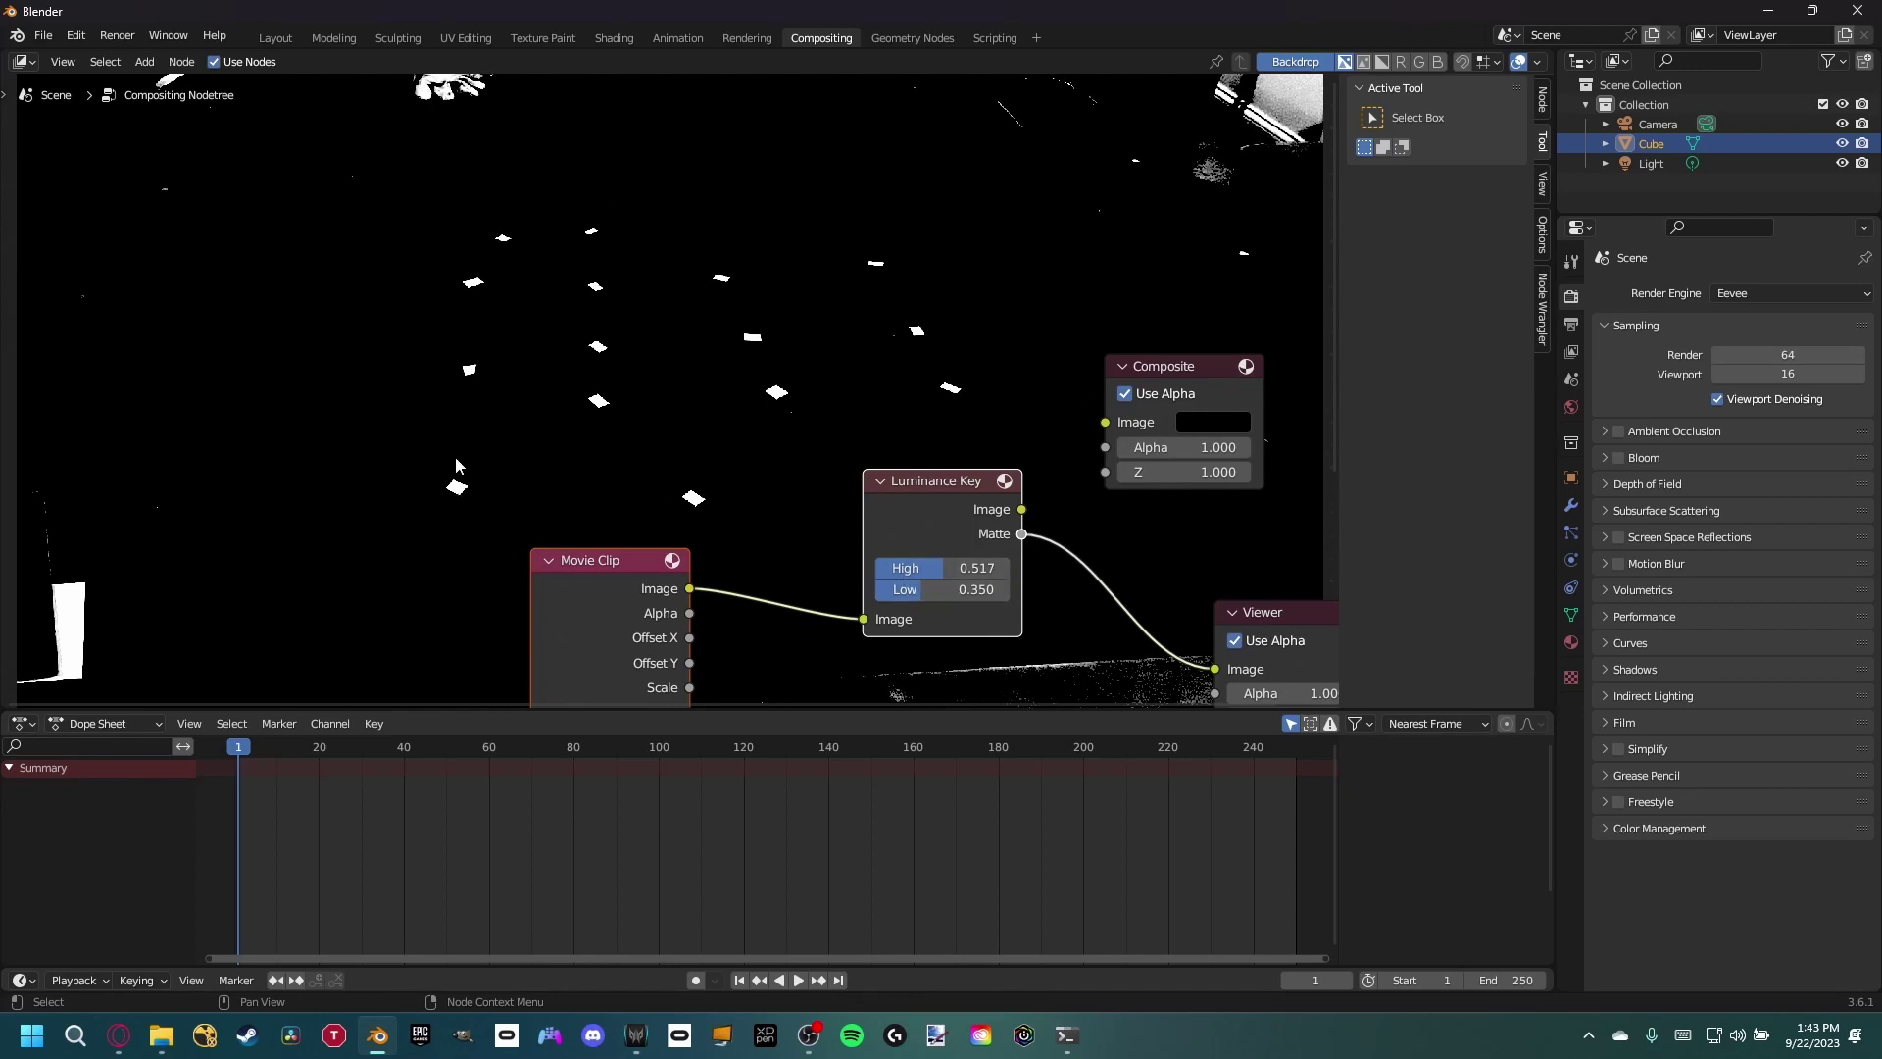
- Spread the nodes apart and insert an Alpha Over node between the Luminance Key's matte and the Viewer
{"action": "middle_click_drag", "start_coordinate": [835, 541], "coordinate": [792, 495]}
{"action": "middle_click_drag", "start_coordinate": [749, 420], "coordinate": [712, 335]}
{"action": "left_click_drag", "start_coordinate": [592, 484], "coordinate": [558, 592]}
{"action": "middle_click_drag", "start_coordinate": [706, 491], "coordinate": [523, 506]}
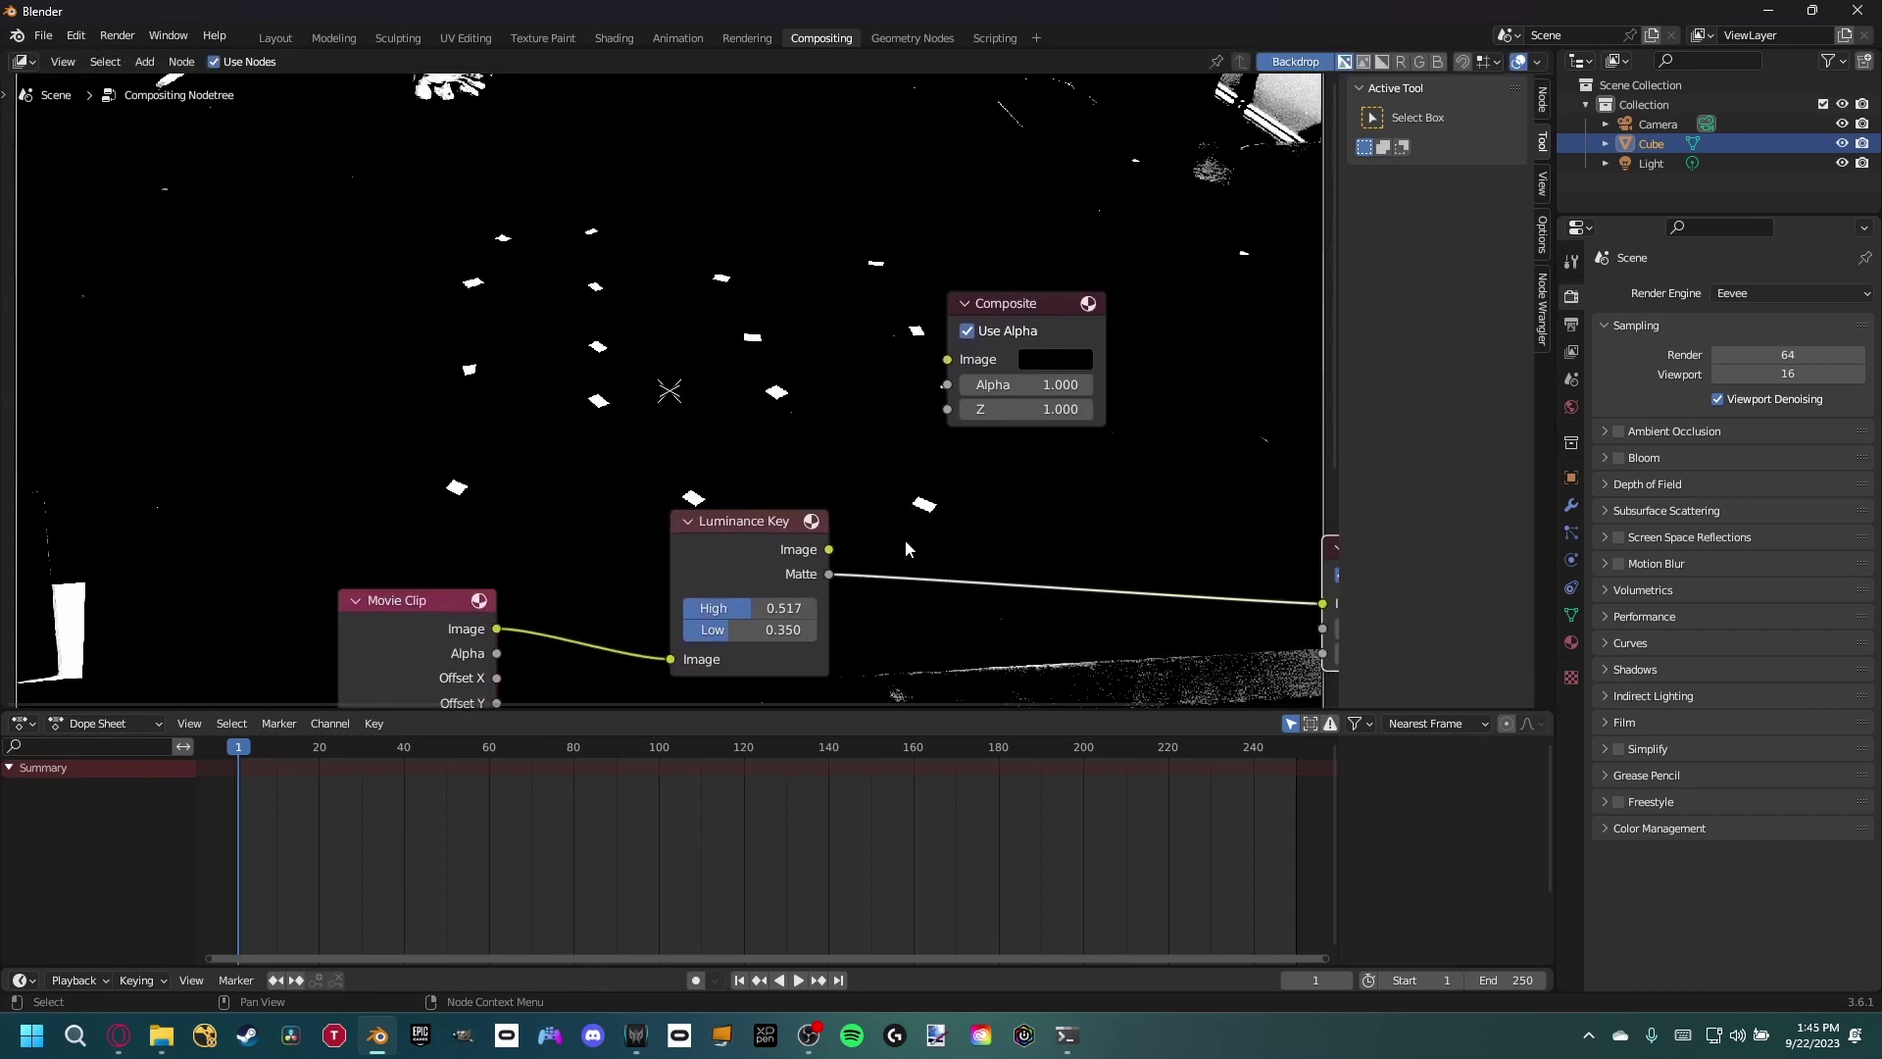
{"action": "middle_click_drag", "start_coordinate": [891, 525], "coordinate": [868, 411]}
{"action": "key", "text": "shift+a"}
{"action": "type", "text": "alpha"}
{"action": "left_click", "coordinate": [1016, 439]}
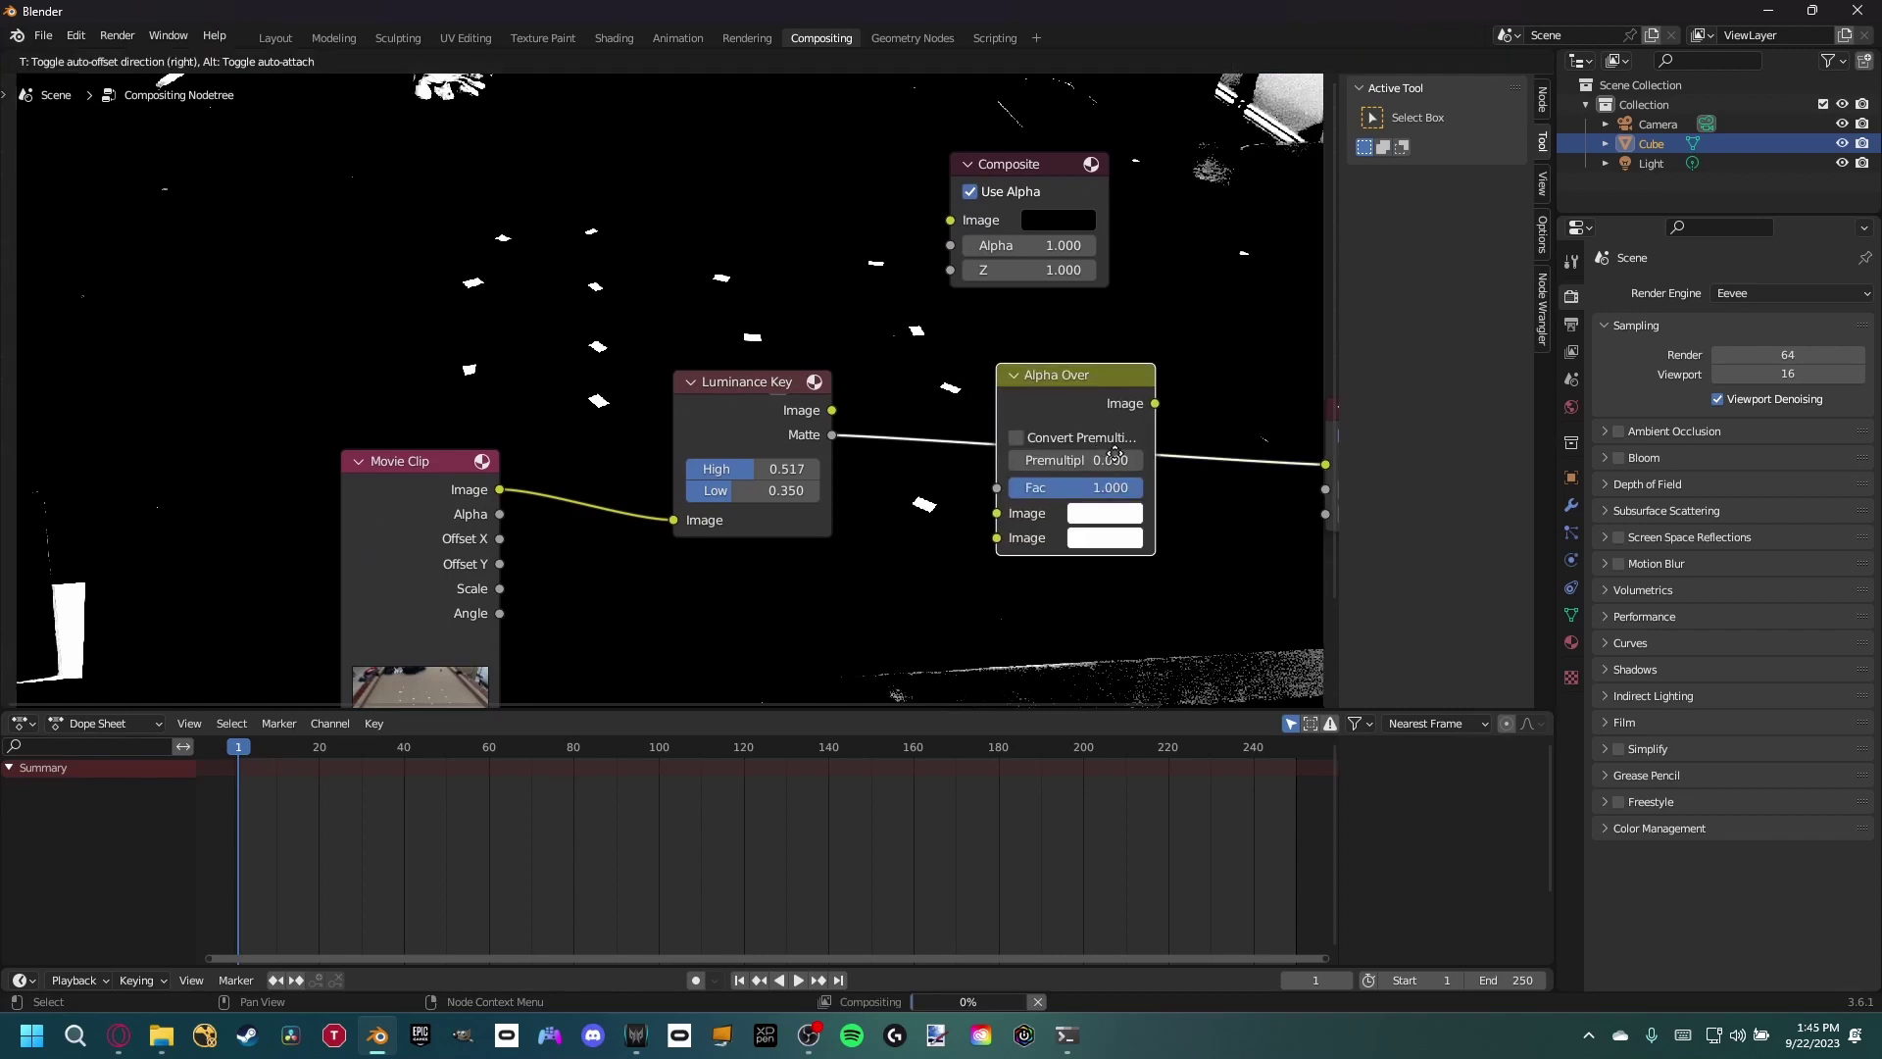
{"action": "left_click", "coordinate": [1108, 437]}
- Connect the Luminance Key's matte to the Alpha Over's Fac and the Movie Clip's image to its first Image input
{"action": "middle_click_drag", "start_coordinate": [1025, 464], "coordinate": [836, 411]}
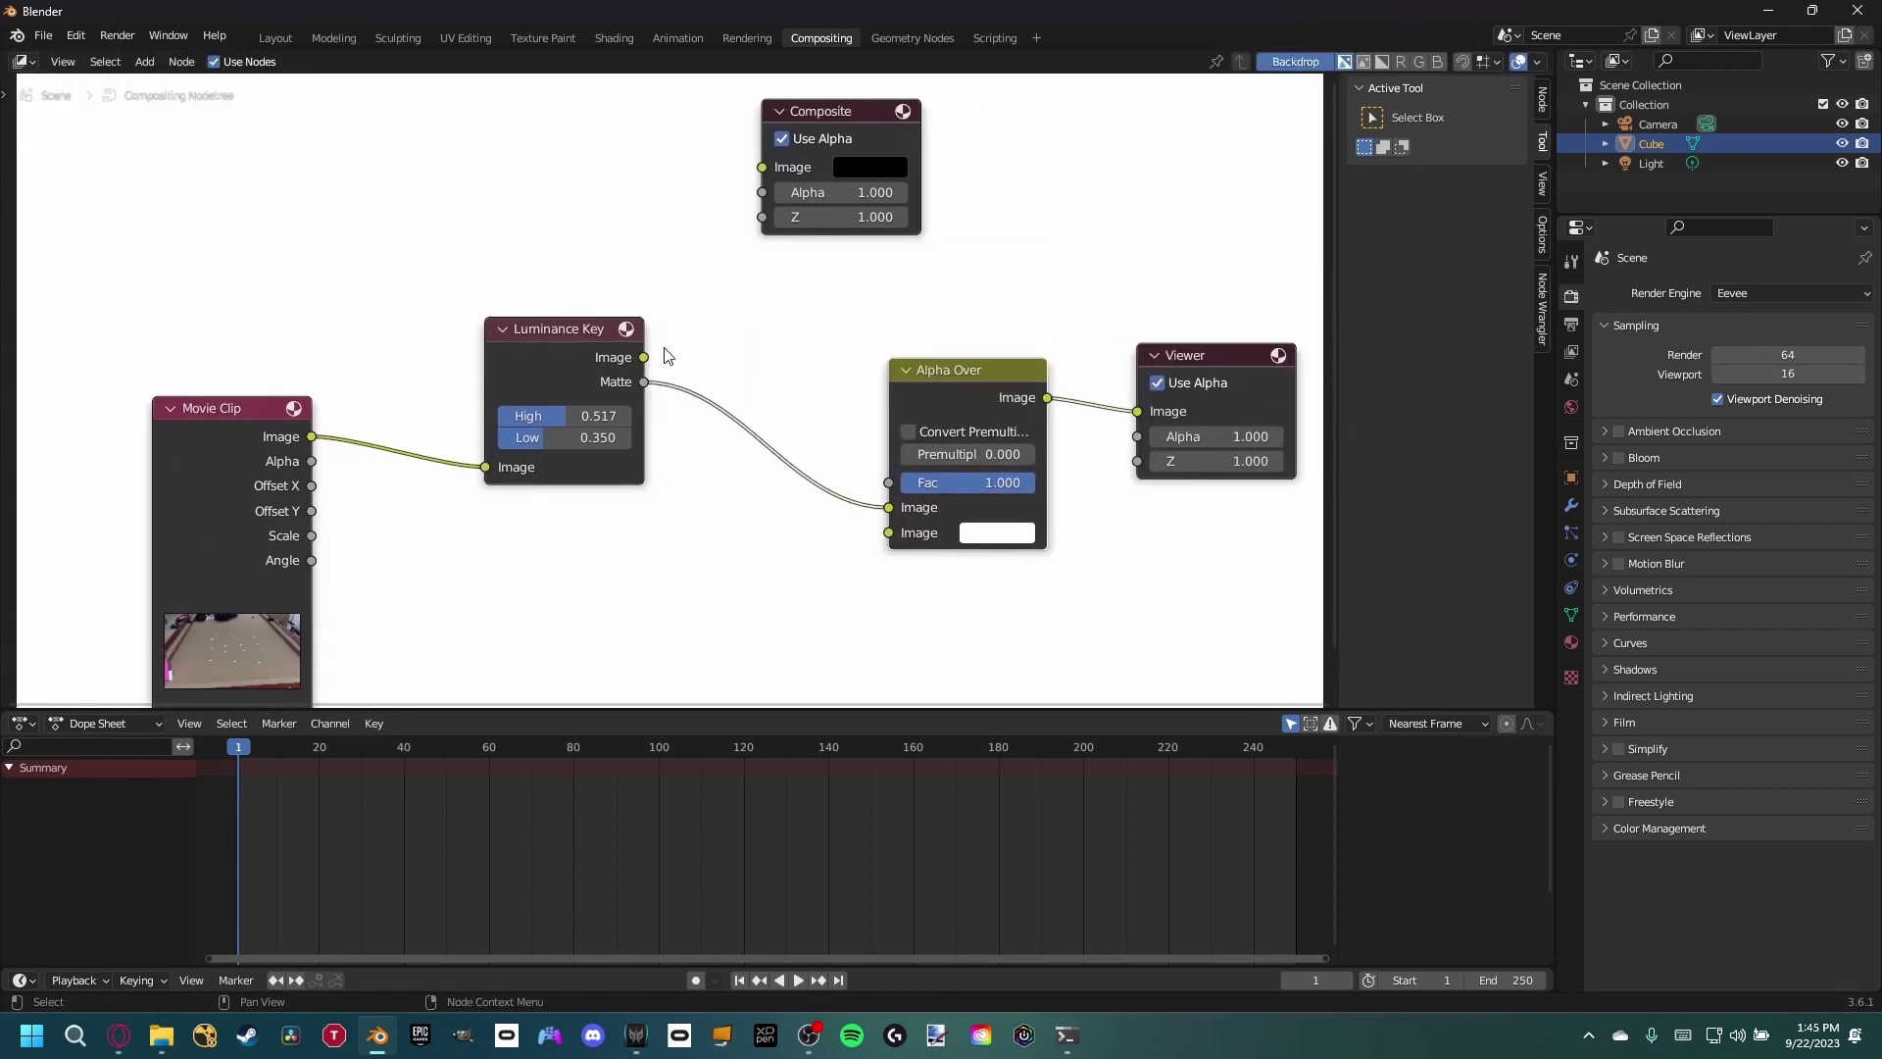
{"action": "left_click_drag", "start_coordinate": [890, 507], "coordinate": [889, 482]}
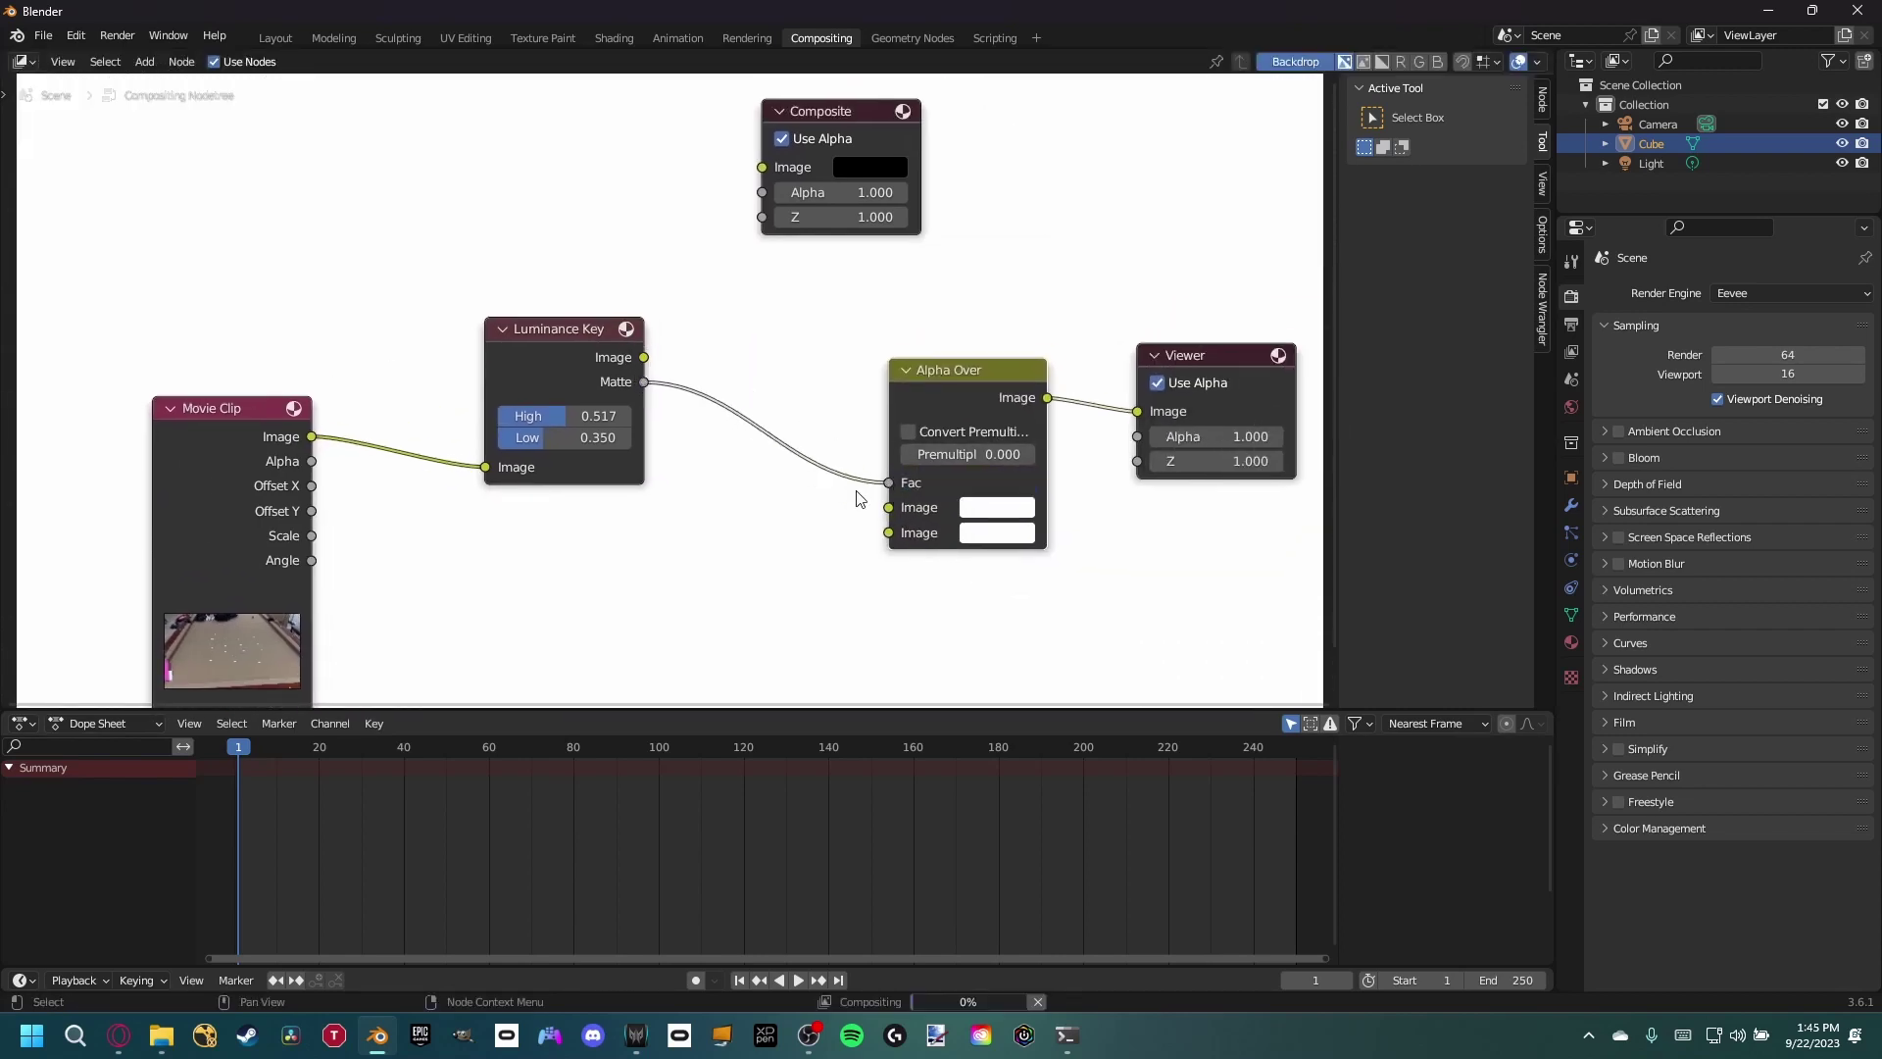
{"action": "left_click_drag", "start_coordinate": [255, 489], "coordinate": [890, 519]}
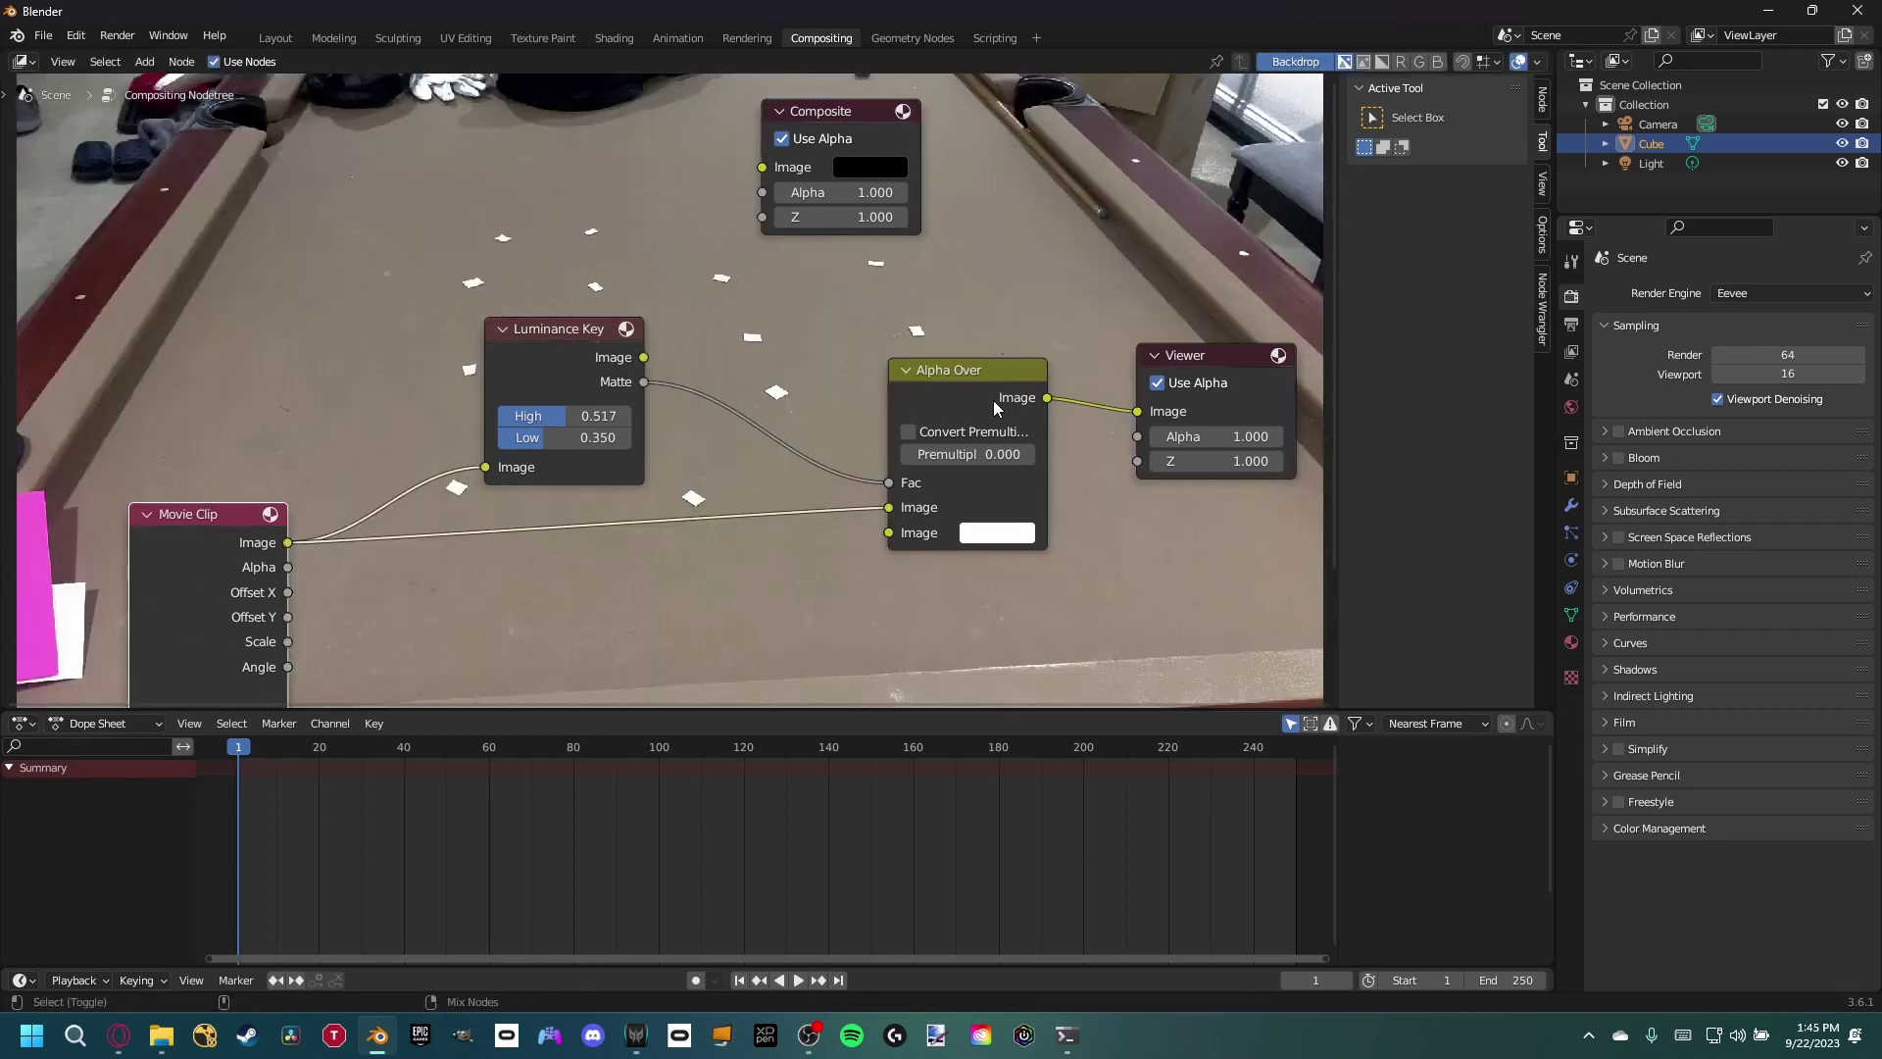
- Set the colour of the Alpha Over's second Image input to red and inspect the covered markers in the backdrop
{"action": "mouse_move", "coordinate": [1037, 375]}
{"action": "middle_mouse_down"}
{"action": "mouse_move", "coordinate": [980, 343]}
{"action": "mouse_move", "coordinate": [1038, 406]}
{"action": "middle_mouse_up"}
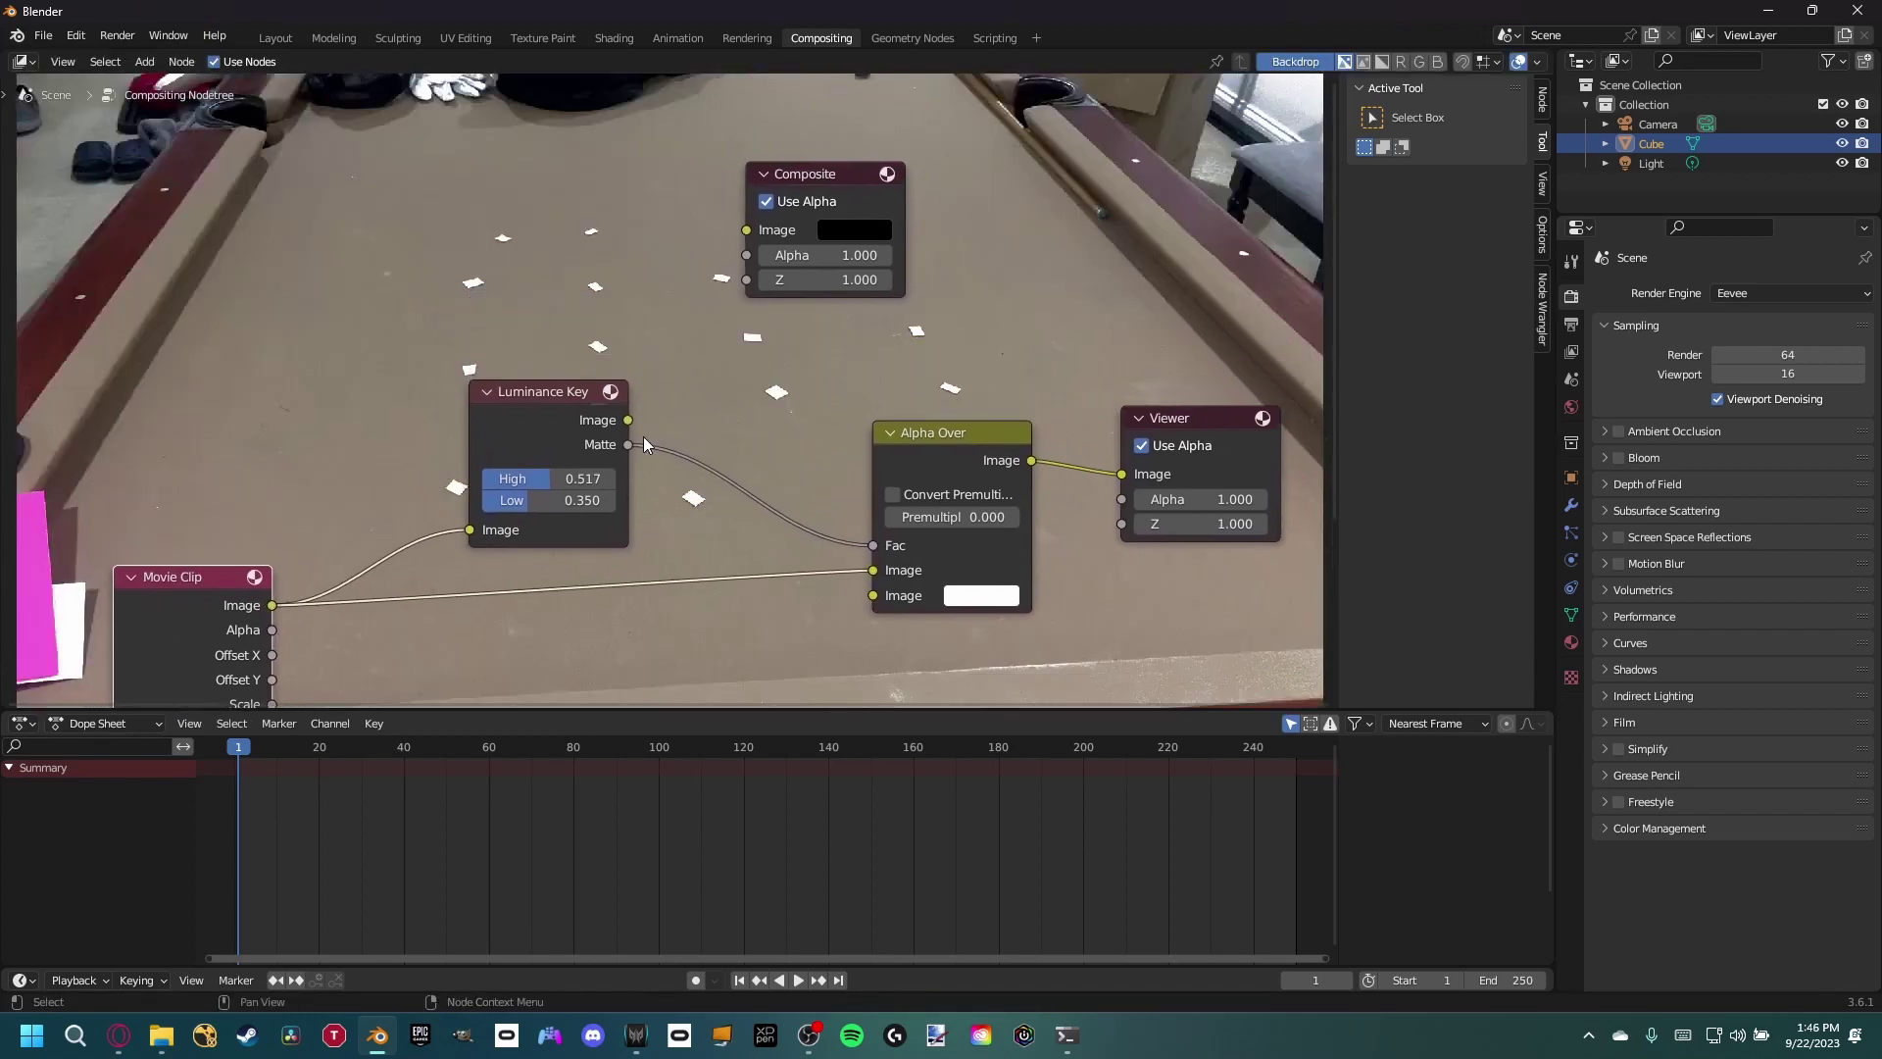
{"action": "left_click", "coordinate": [981, 595]}
{"action": "left_click_drag", "start_coordinate": [1047, 421], "coordinate": [1137, 355]}
{"action": "middle_click_drag", "start_coordinate": [645, 255], "coordinate": [715, 353]}
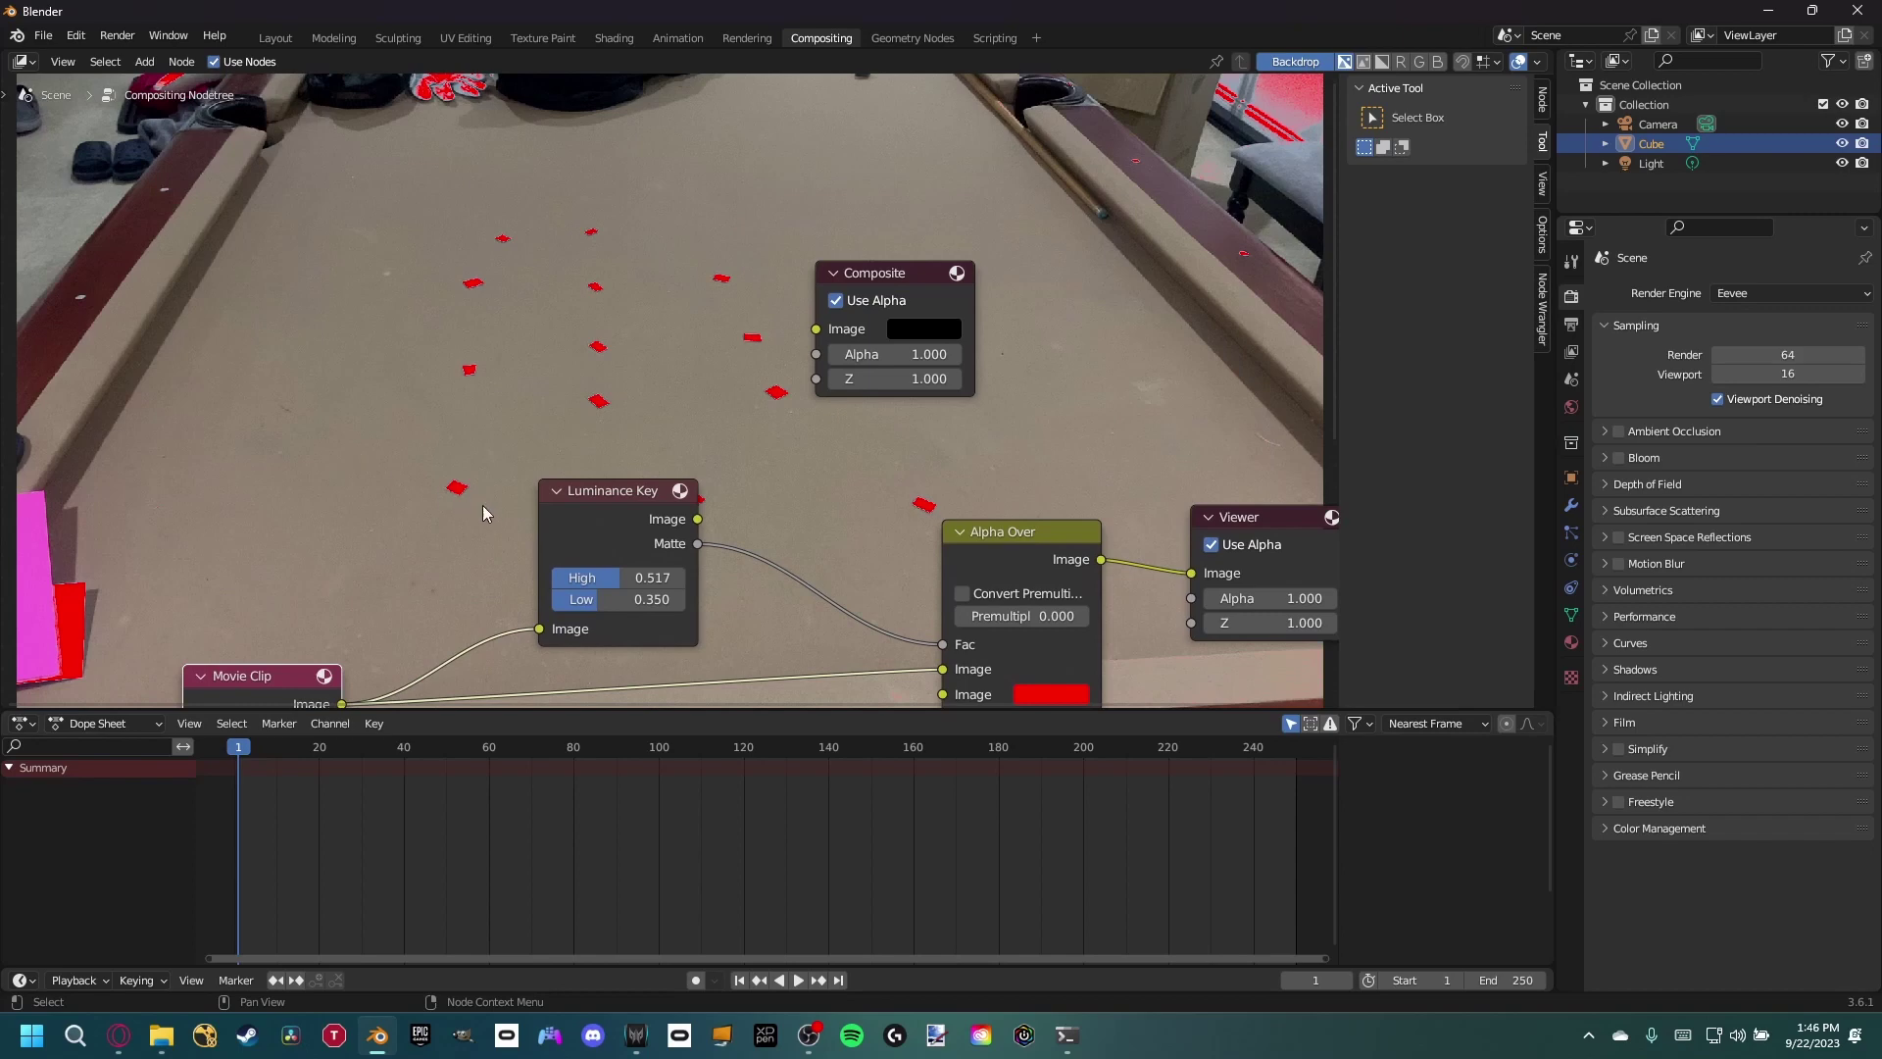
{"action": "key", "text": "Home"}
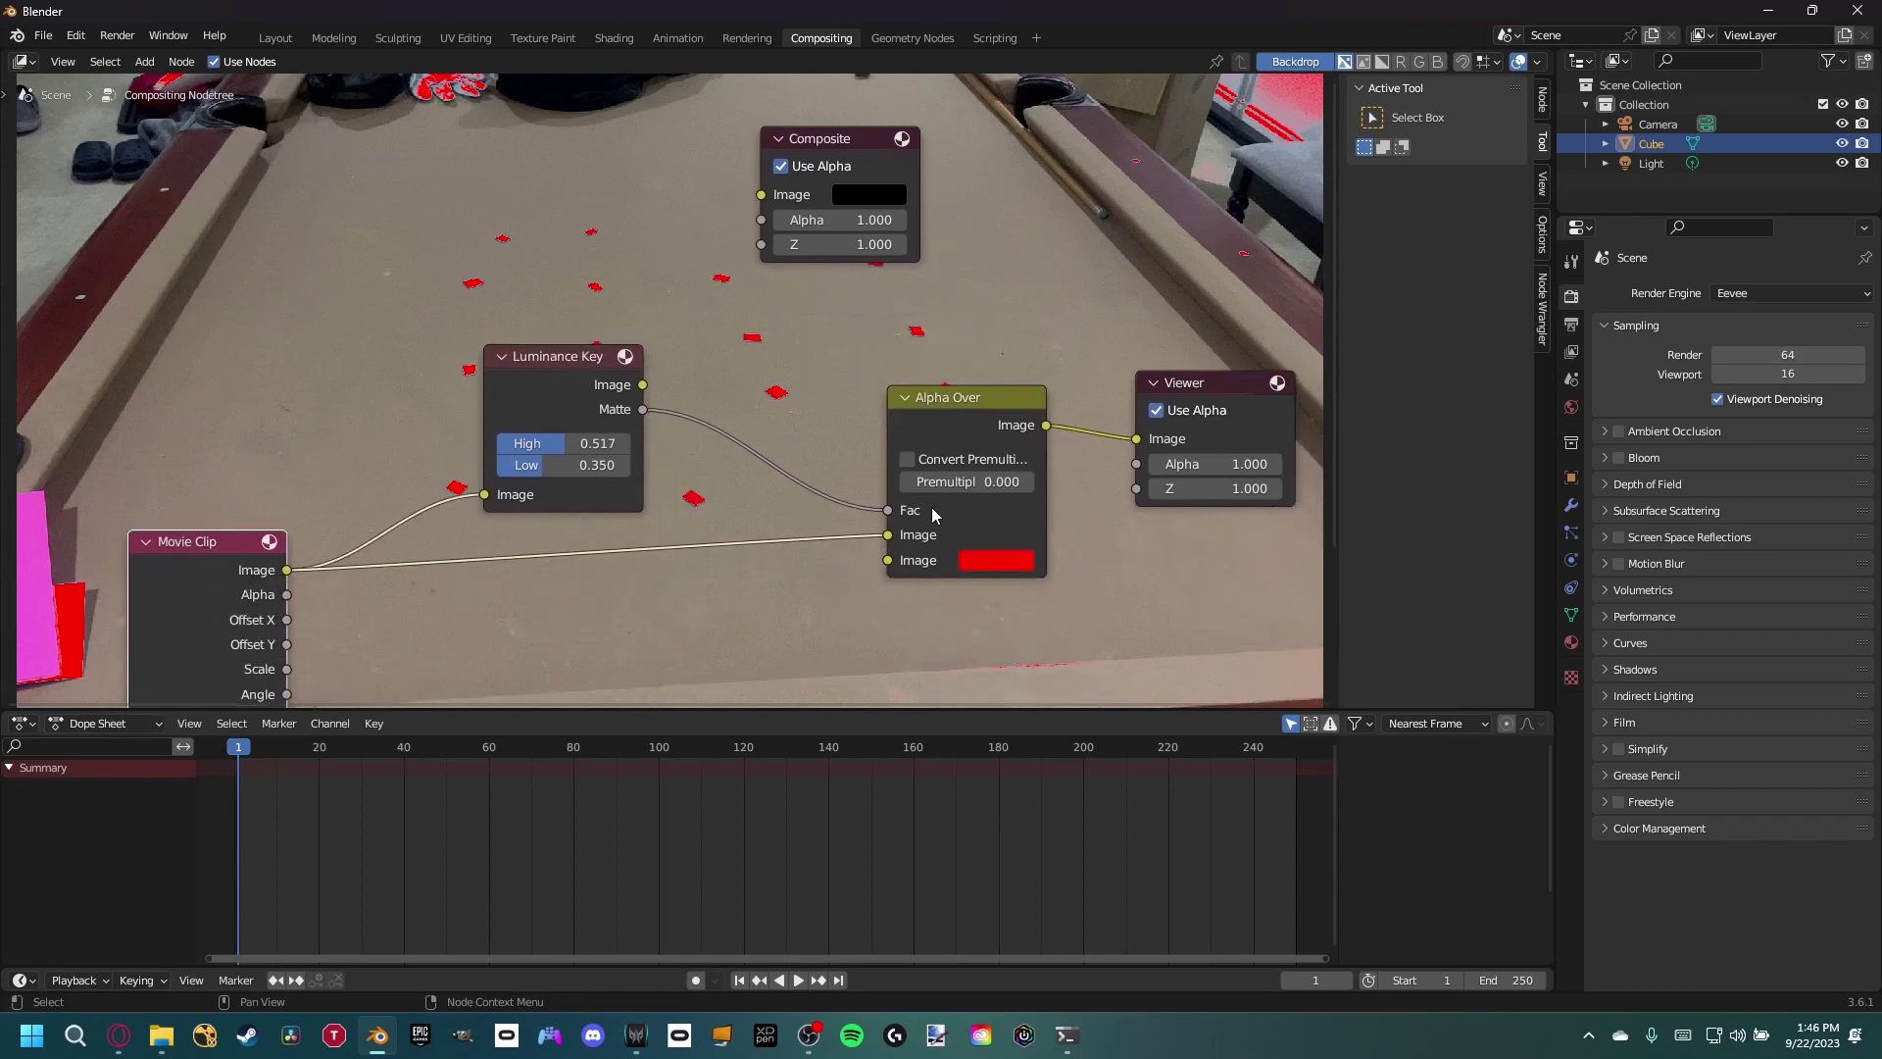
{"action": "key", "text": "v"}
{"action": "key", "text": "v"}
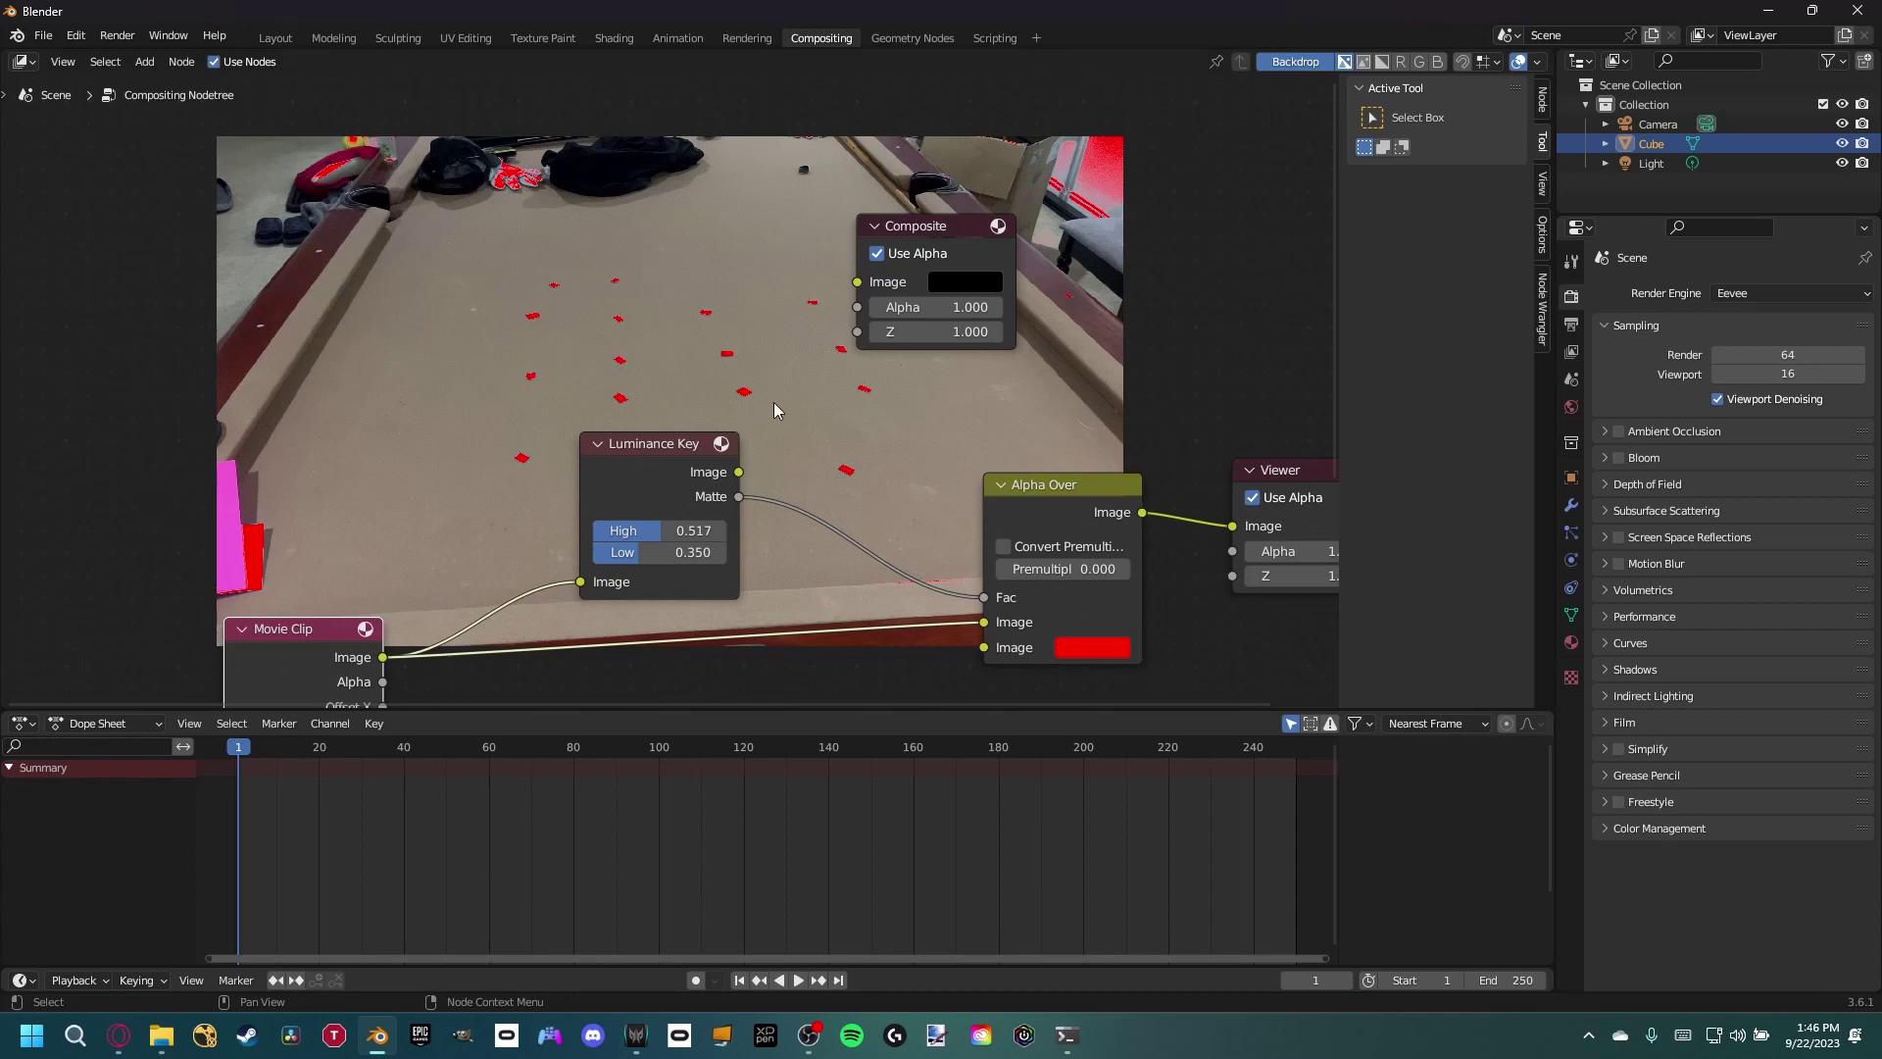
- Add a Translate node below the Luminance Key and route the Movie Clip's image through it into the Alpha Over's second Image input
{"action": "middle_click_drag", "start_coordinate": [879, 483], "coordinate": [643, 279]}
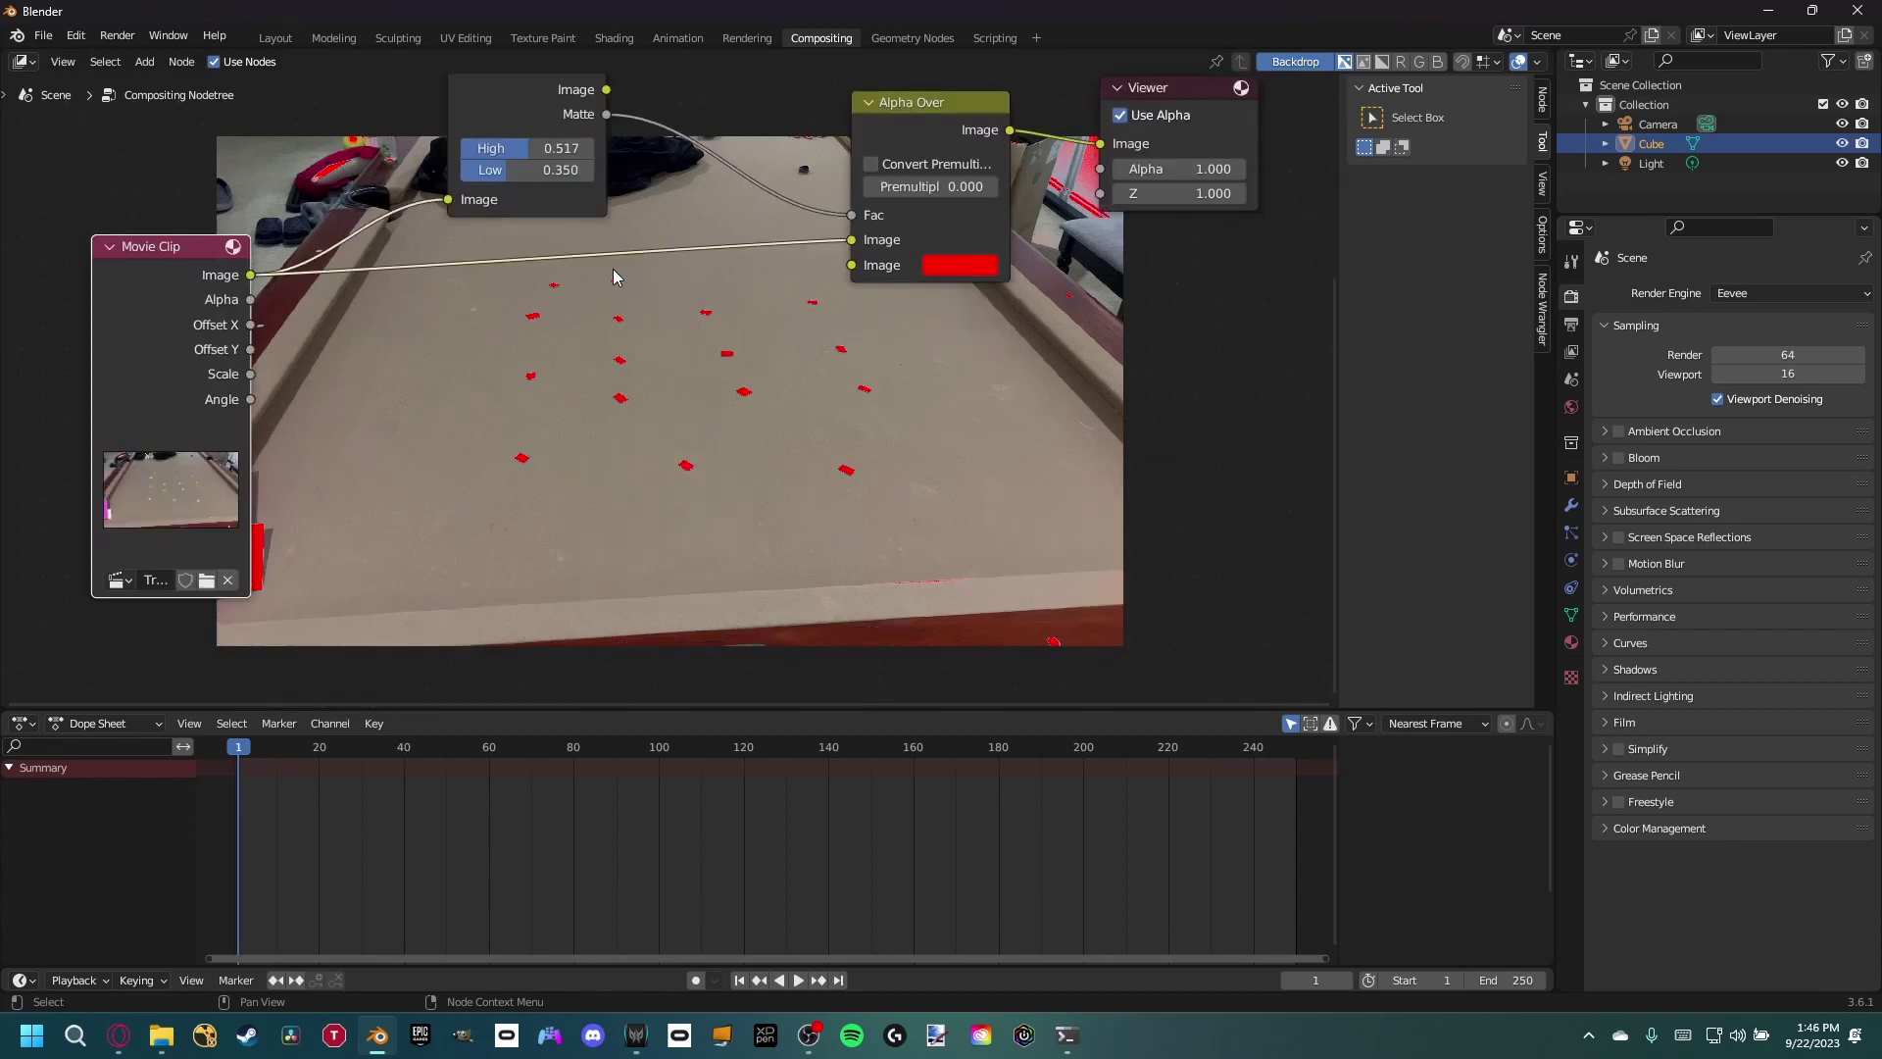
{"action": "middle_click_drag", "start_coordinate": [613, 344], "coordinate": [657, 344]}
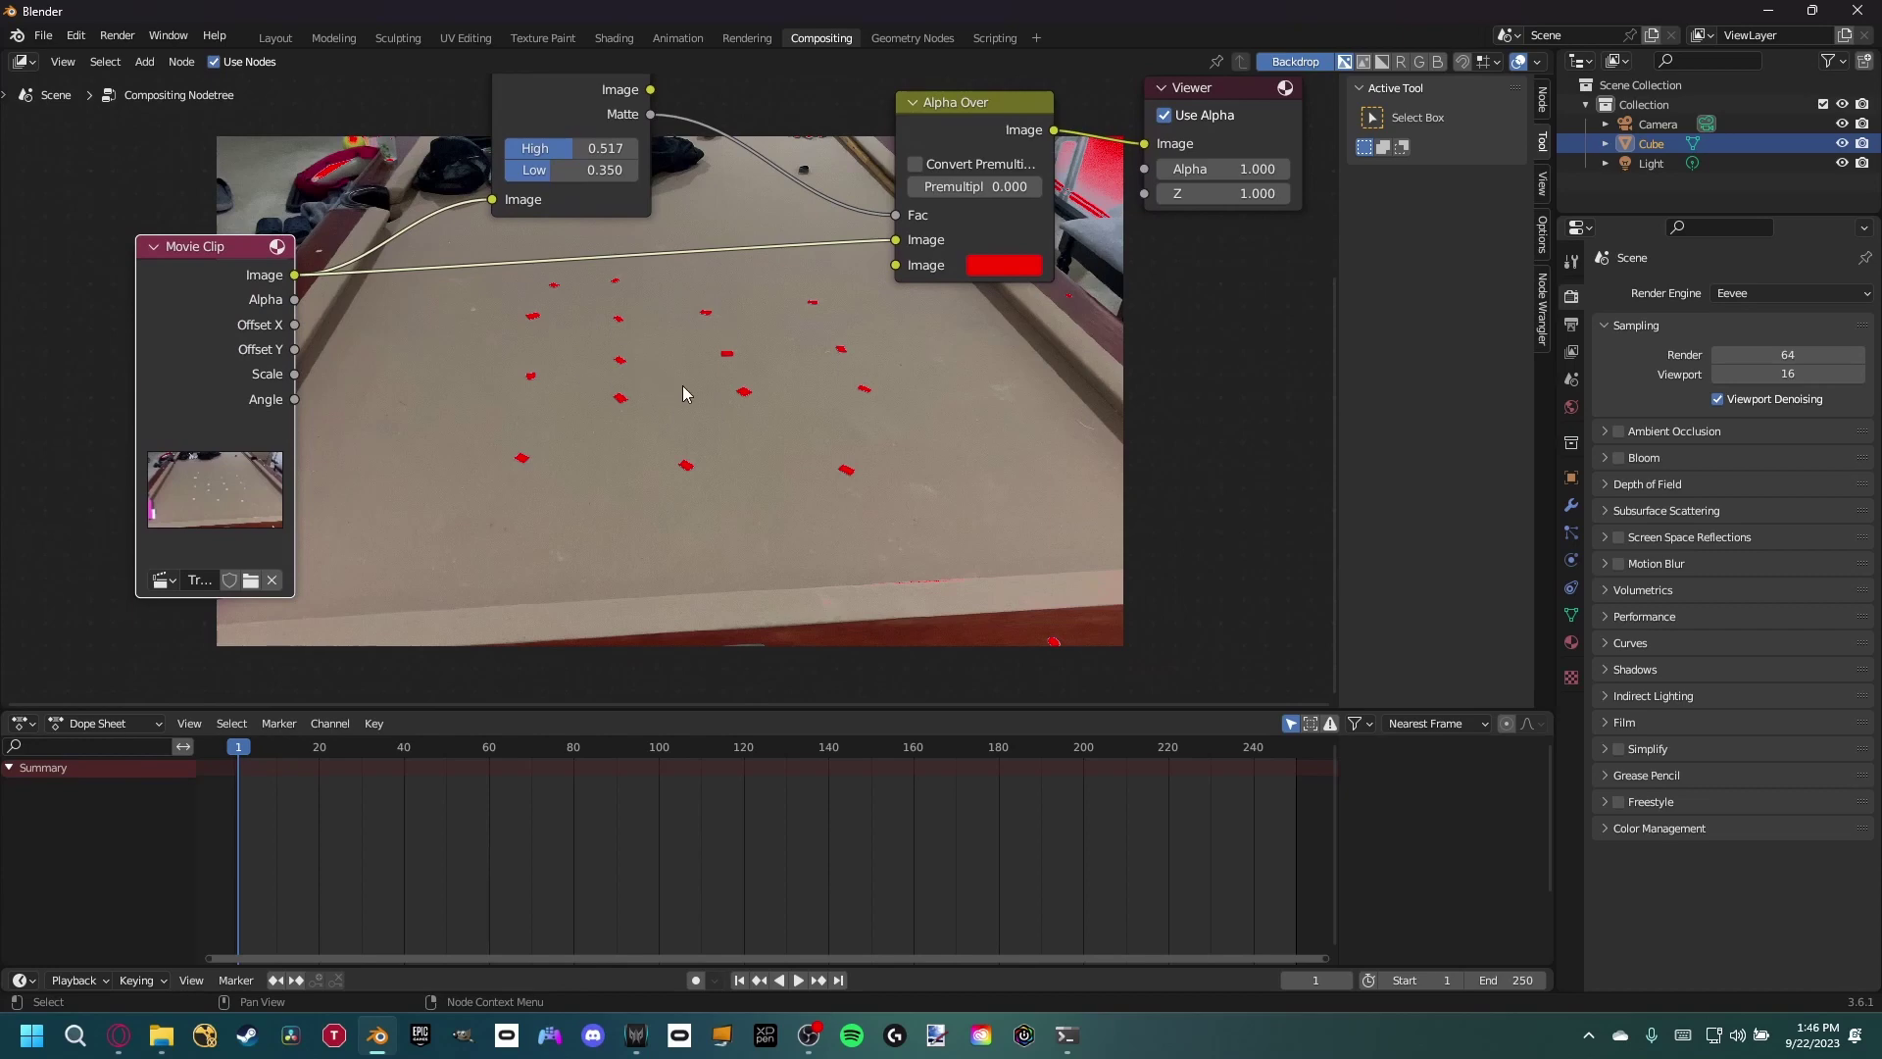
{"action": "middle_click_drag", "start_coordinate": [605, 396], "coordinate": [631, 388]}
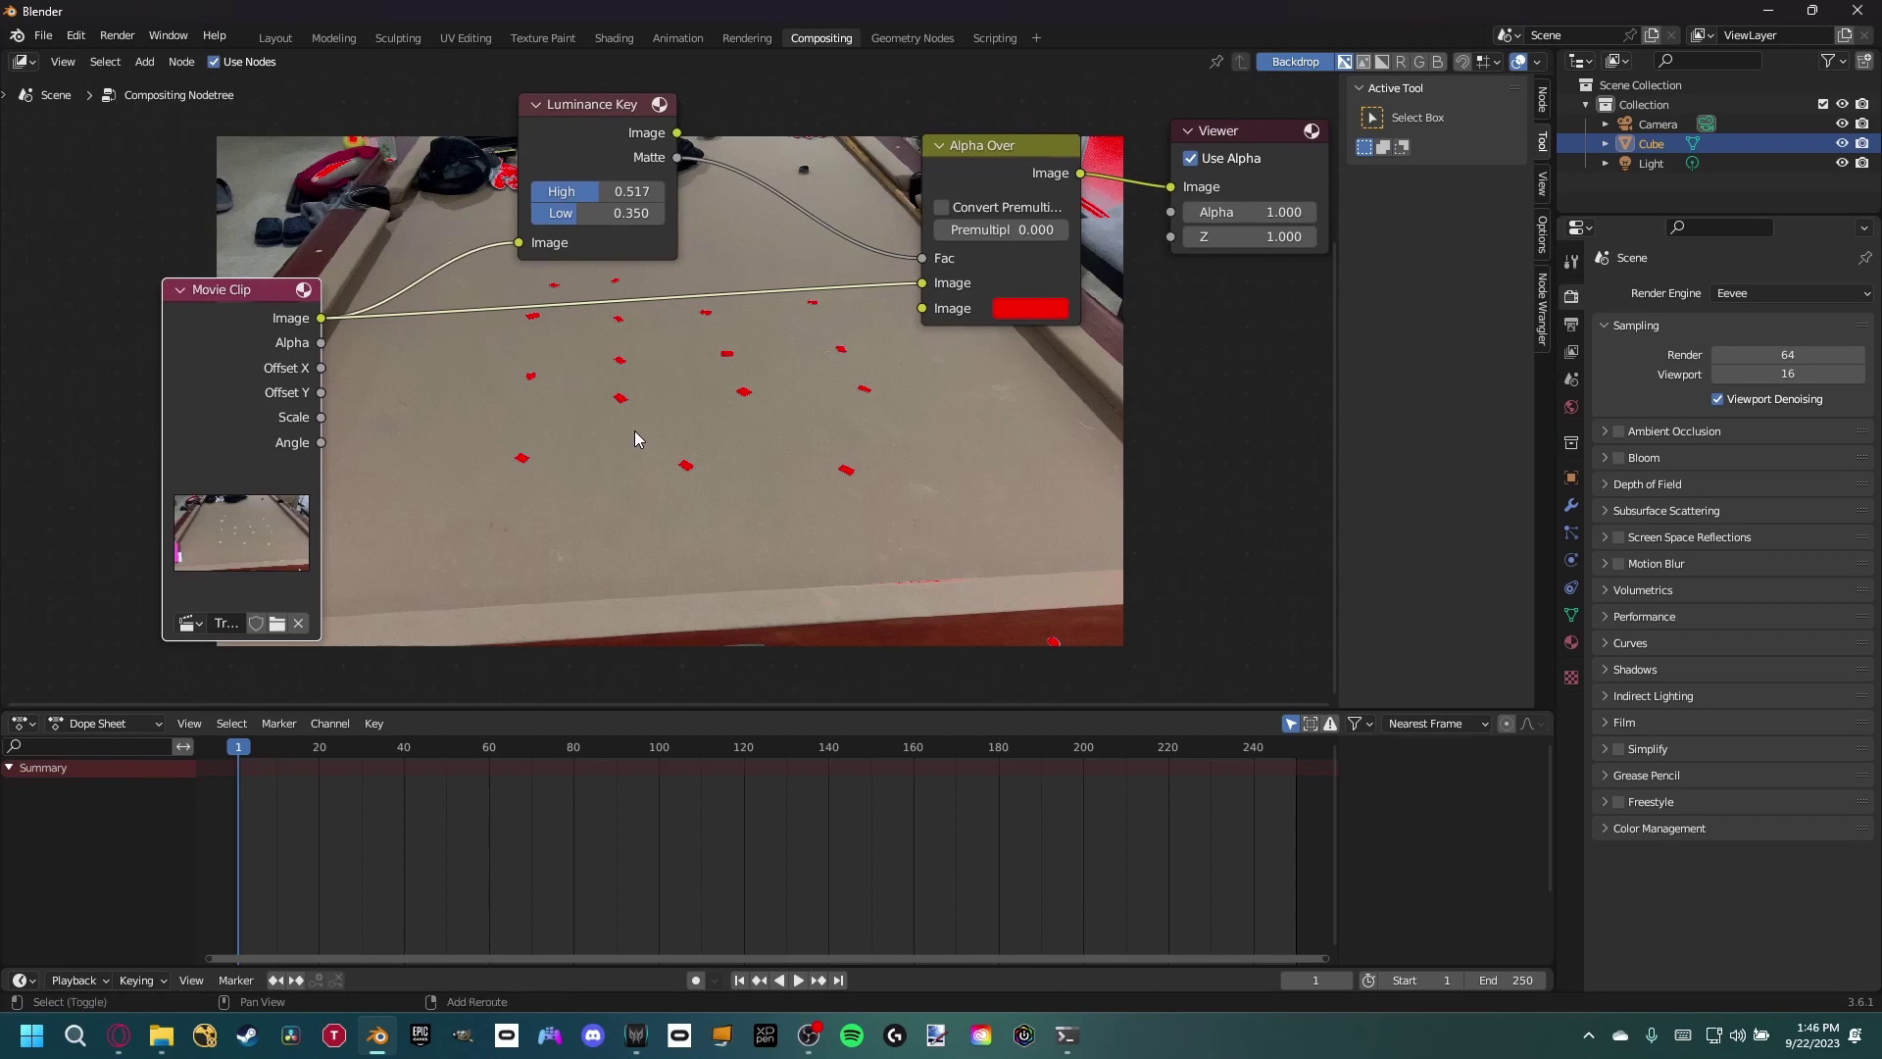
{"action": "key", "text": "shift+a"}
{"action": "left_click", "coordinate": [670, 396]}
{"action": "type", "text": "tran"}
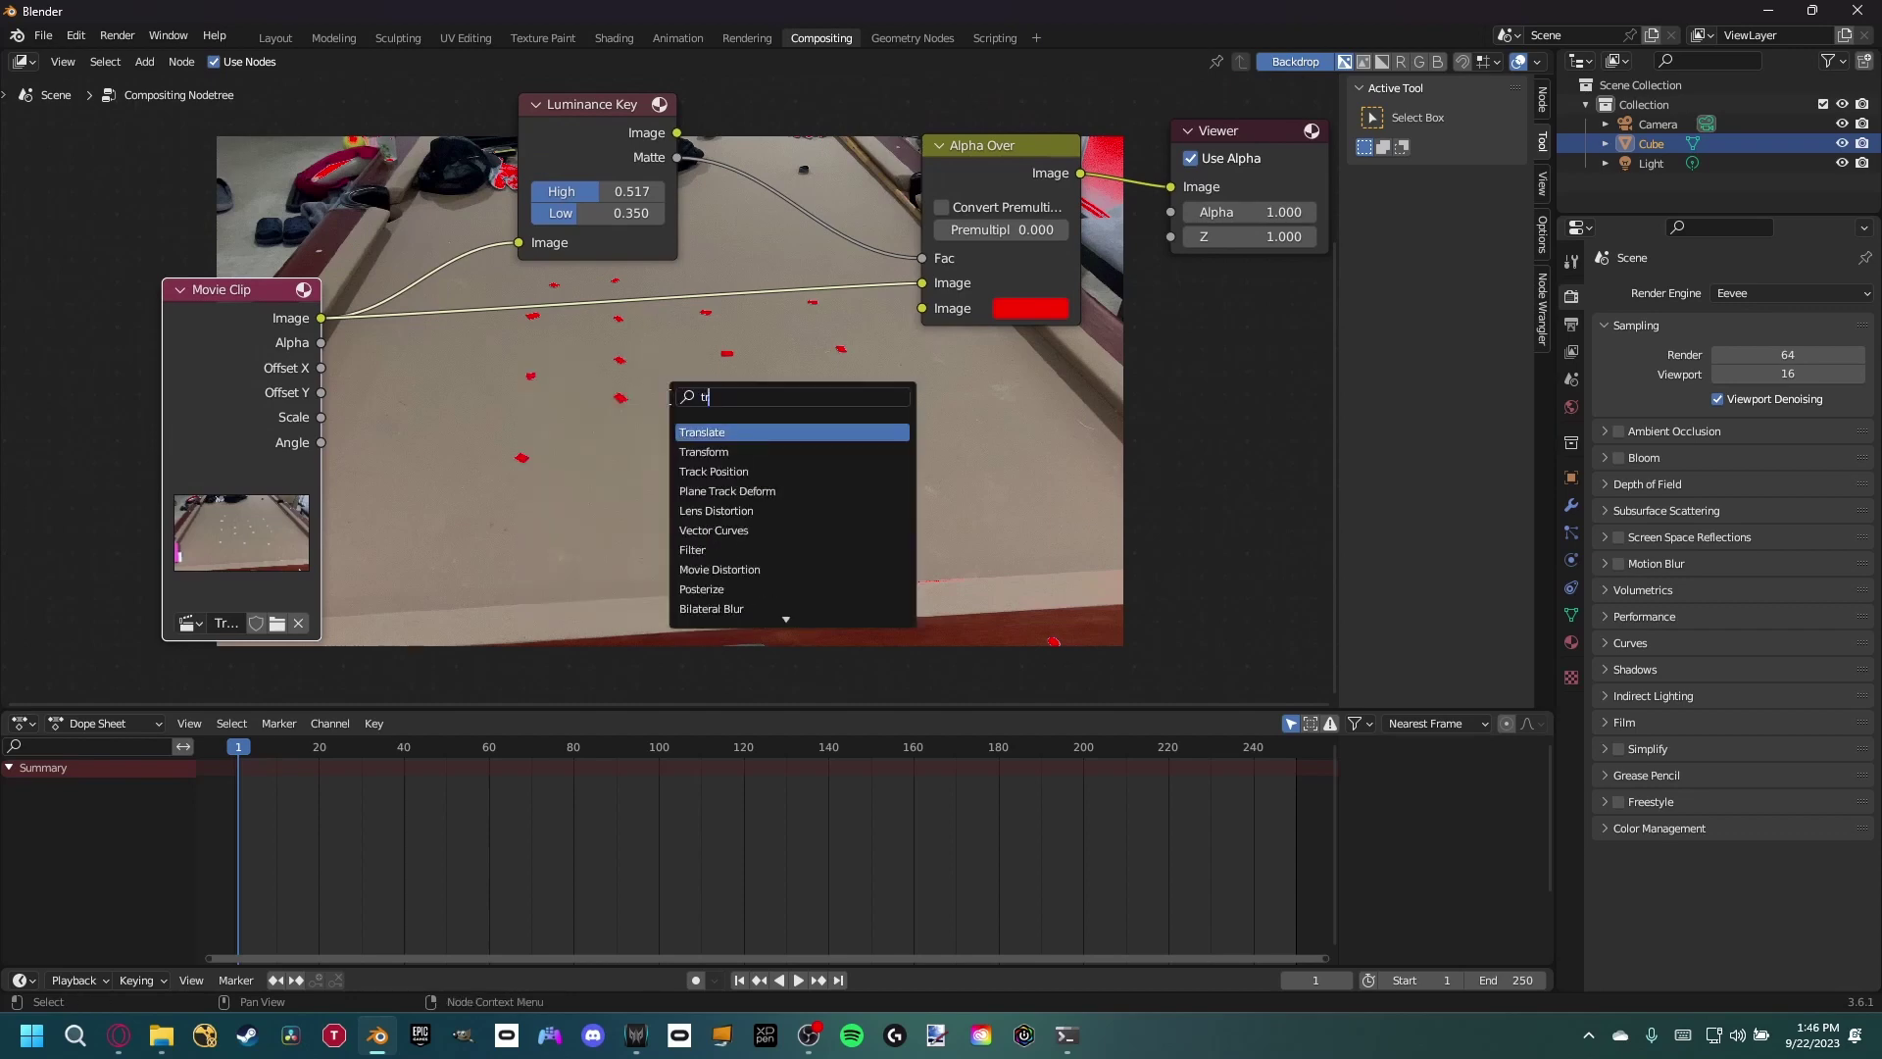
{"action": "left_click", "coordinate": [711, 432]}
{"action": "left_click", "coordinate": [675, 421]}
{"action": "left_click_drag", "start_coordinate": [321, 319], "coordinate": [613, 473]}
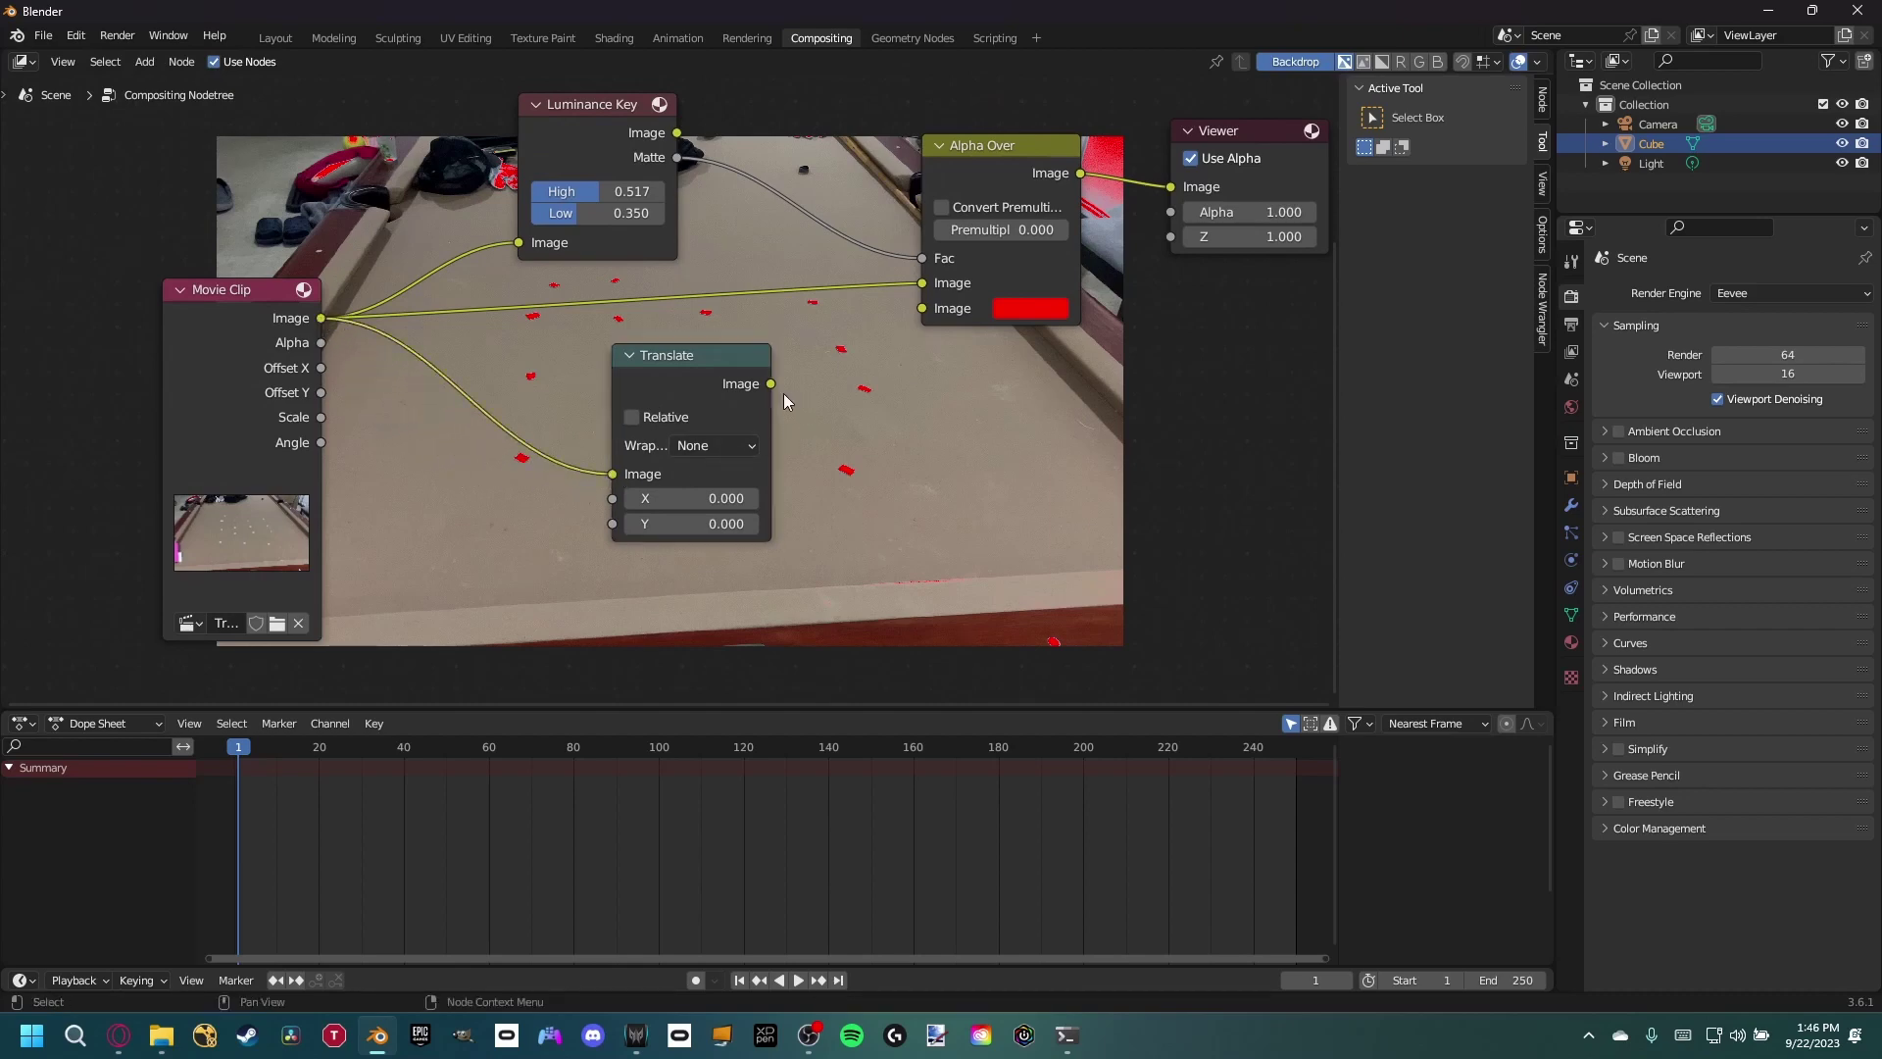
{"action": "left_click_drag", "start_coordinate": [771, 384], "coordinate": [921, 308]}
- Set the Translate node's X to 32.900 and inspect the markers up close in the backdrop
{"action": "middle_click_drag", "start_coordinate": [814, 421], "coordinate": [672, 420]}
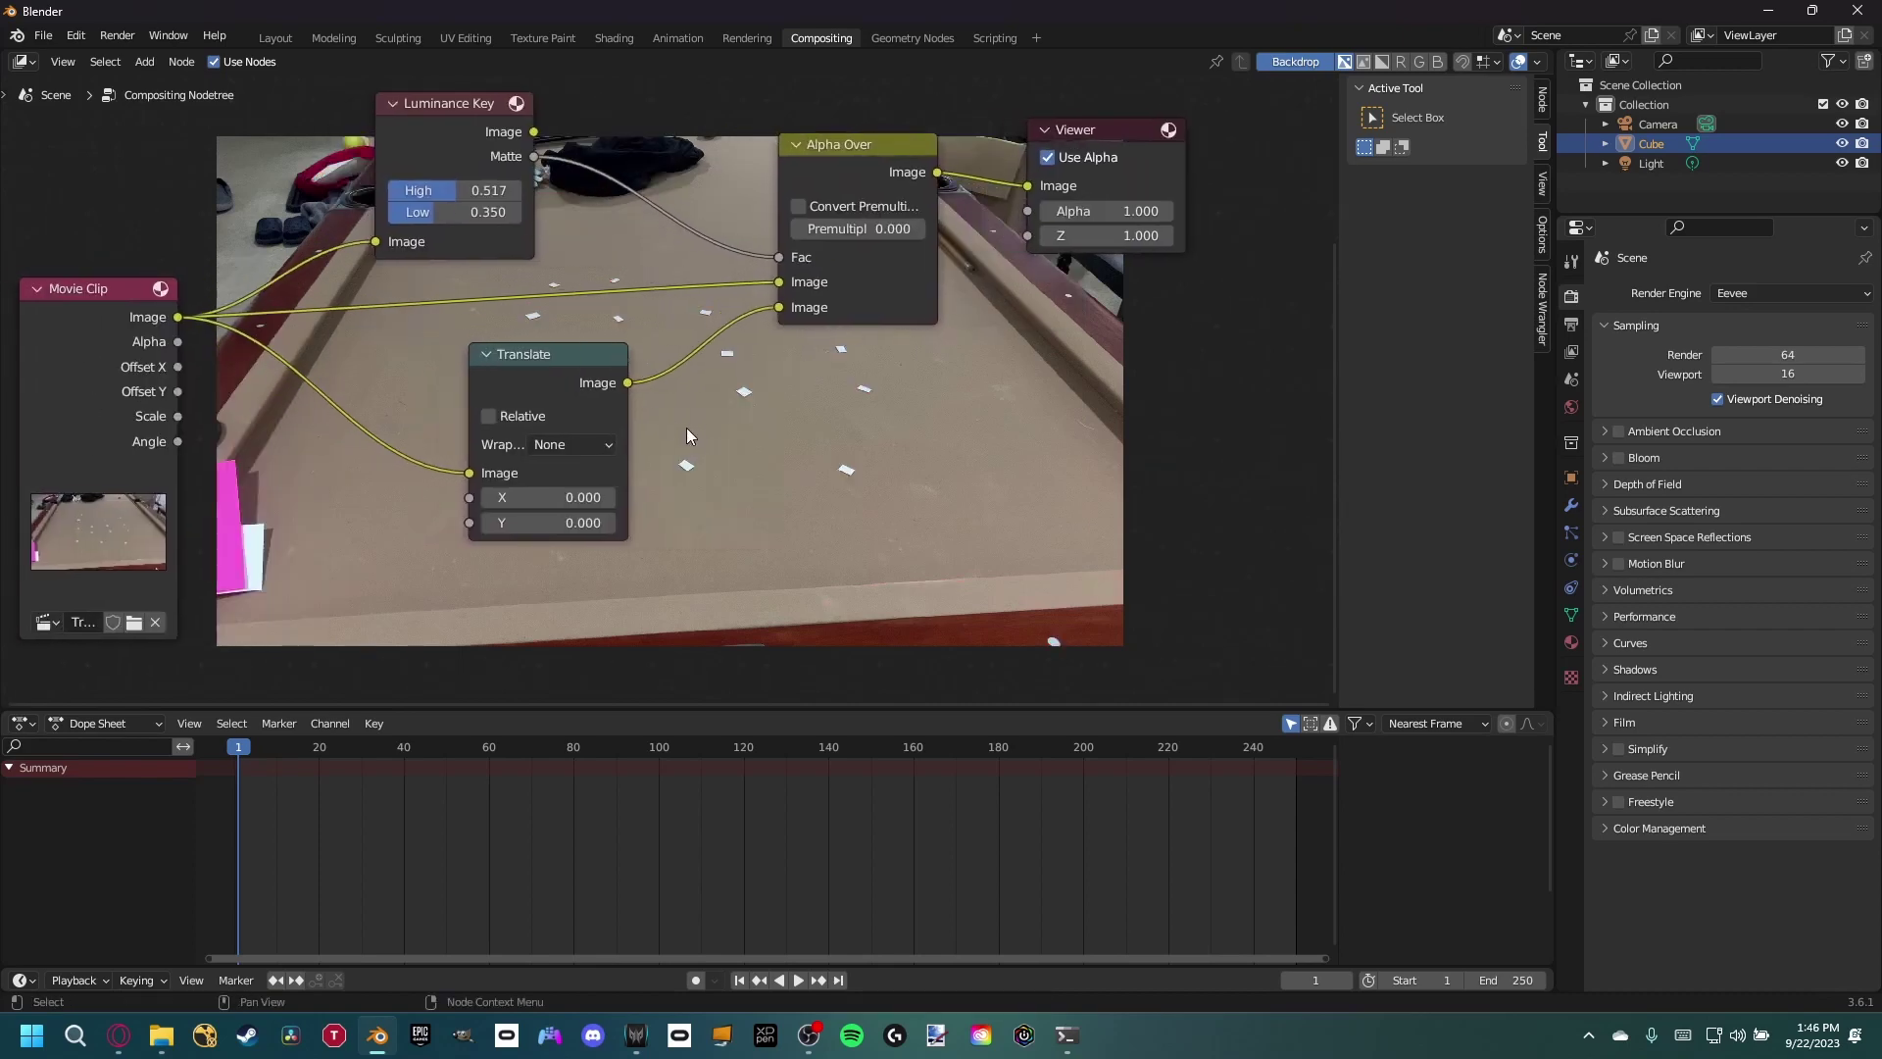
{"action": "left_click_drag", "start_coordinate": [535, 505], "coordinate": [600, 505]}
{"action": "middle_click_drag", "start_coordinate": [763, 408], "coordinate": [781, 458]}
{"action": "key", "text": "v"}
{"action": "key", "text": "v"}
{"action": "key", "text": "v"}
{"action": "key", "text": "v"}
{"action": "key", "text": "v"}
{"action": "key", "text": "v"}
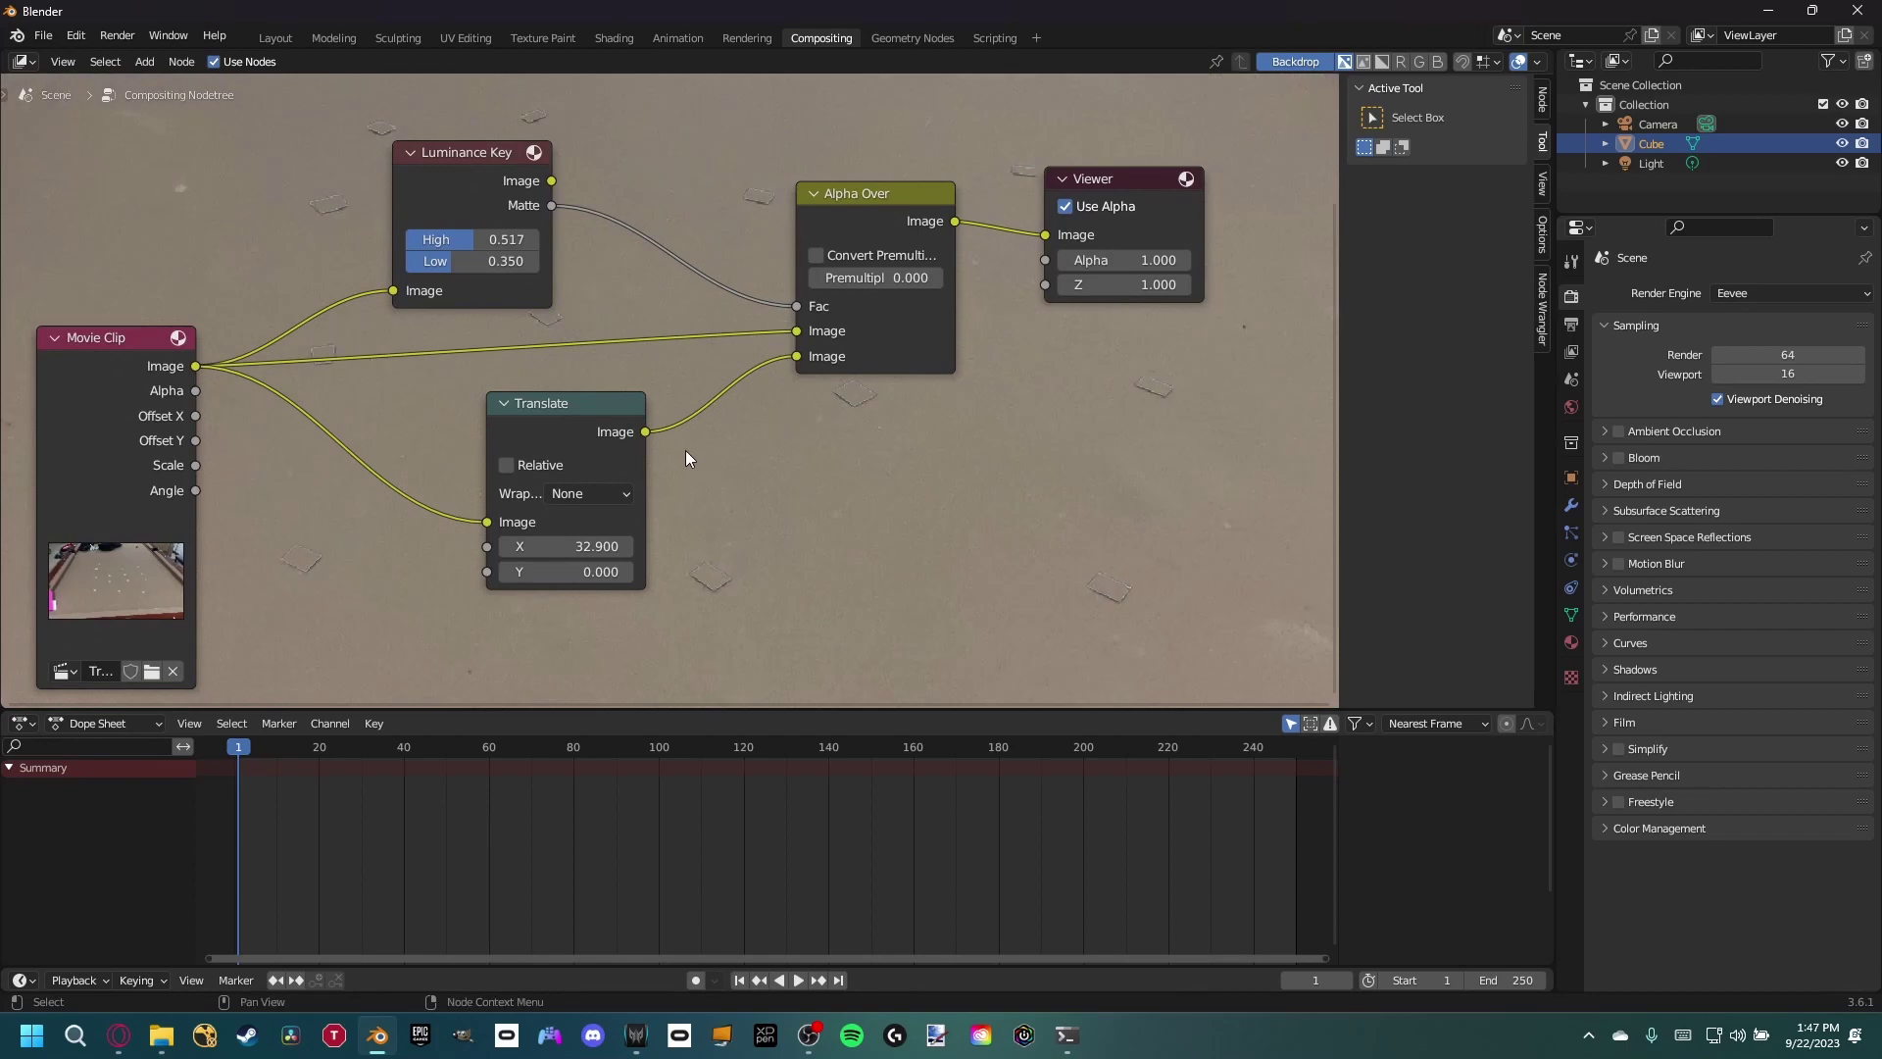
- Preview the Translate, Movie Clip and Alpha Over outputs in the Viewer to compare the original, shifted and combined images
{"action": "left_click_drag", "start_coordinate": [644, 431], "coordinate": [794, 388]}
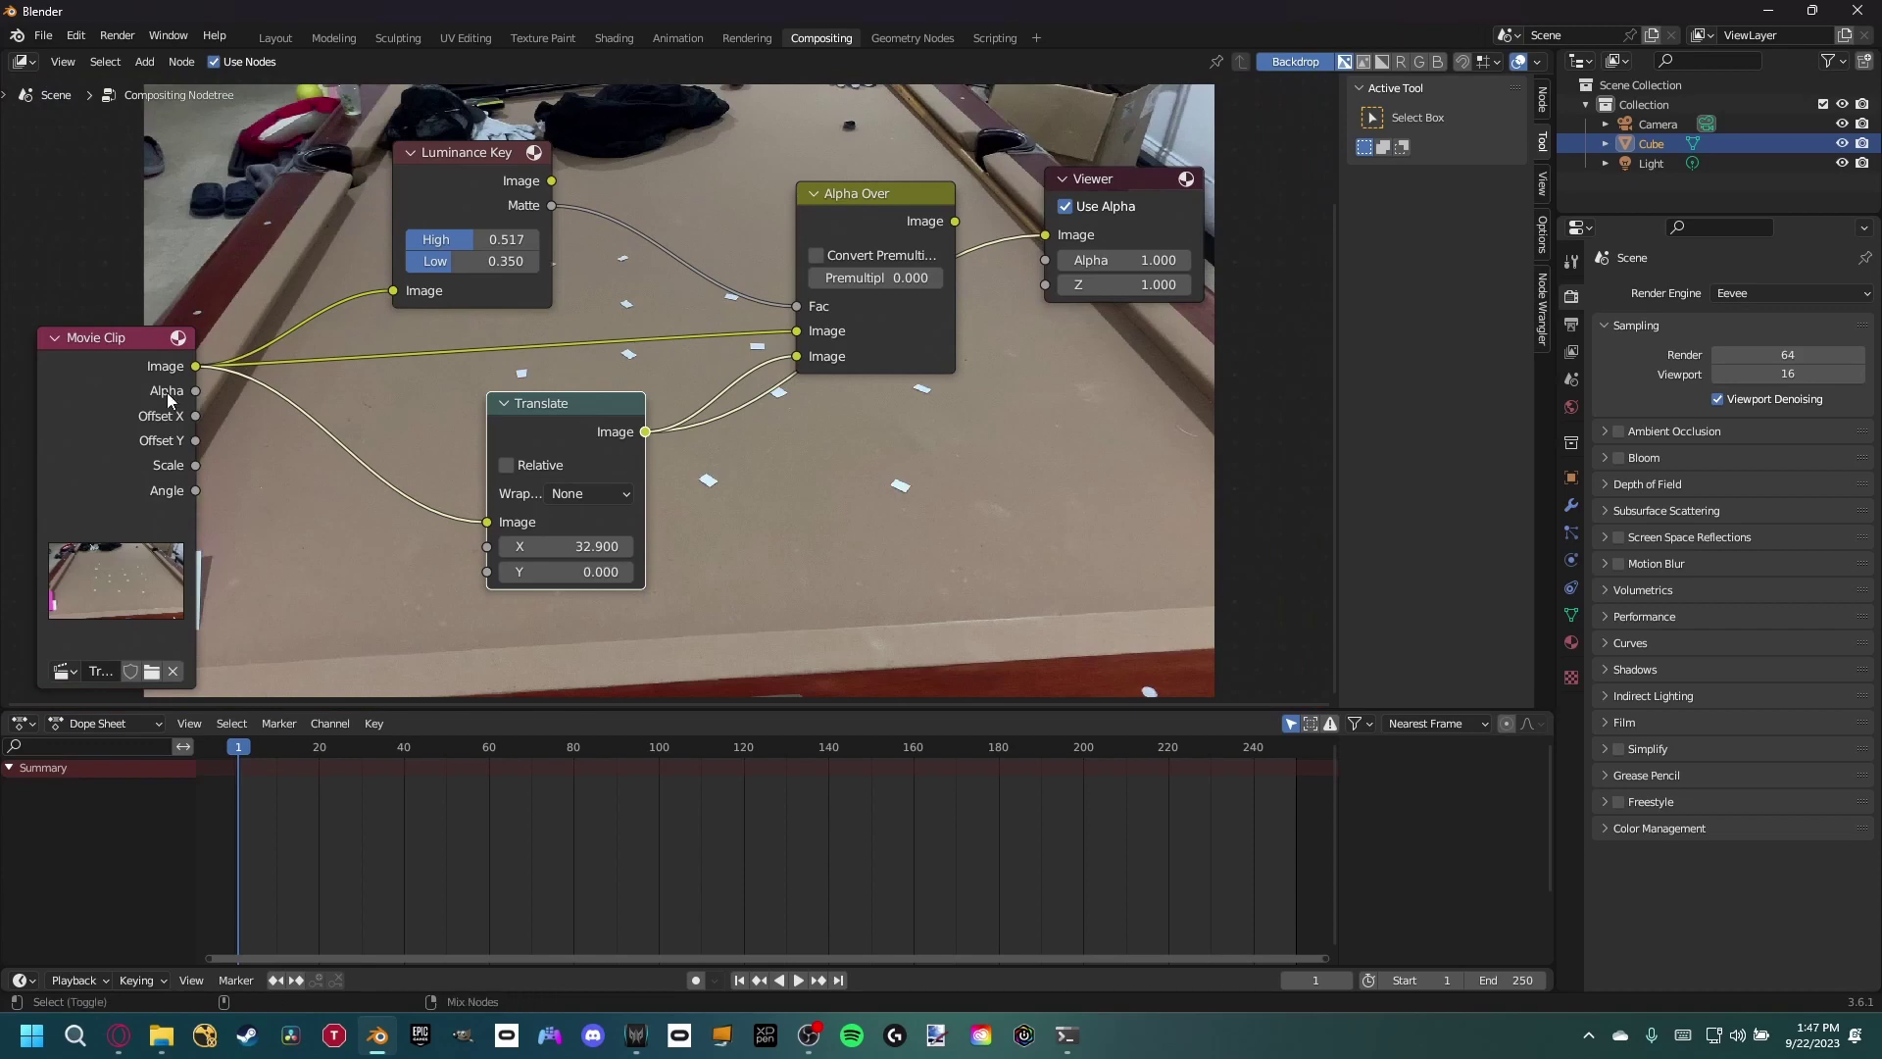
{"action": "left_click", "coordinate": [149, 368], "text": "ctrl+shift"}
{"action": "left_click", "coordinate": [531, 405], "text": "ctrl+shift"}
{"action": "left_click", "coordinate": [875, 350], "text": "ctrl+shift"}
- Spread the Luminance Key, Alpha Over and Viewer nodes apart to make room after the Luminance Key
{"action": "middle_click_drag", "start_coordinate": [711, 334], "coordinate": [610, 533]}
{"action": "scroll", "coordinate": [631, 397], "scroll_direction": "up", "scroll_amount": 1}
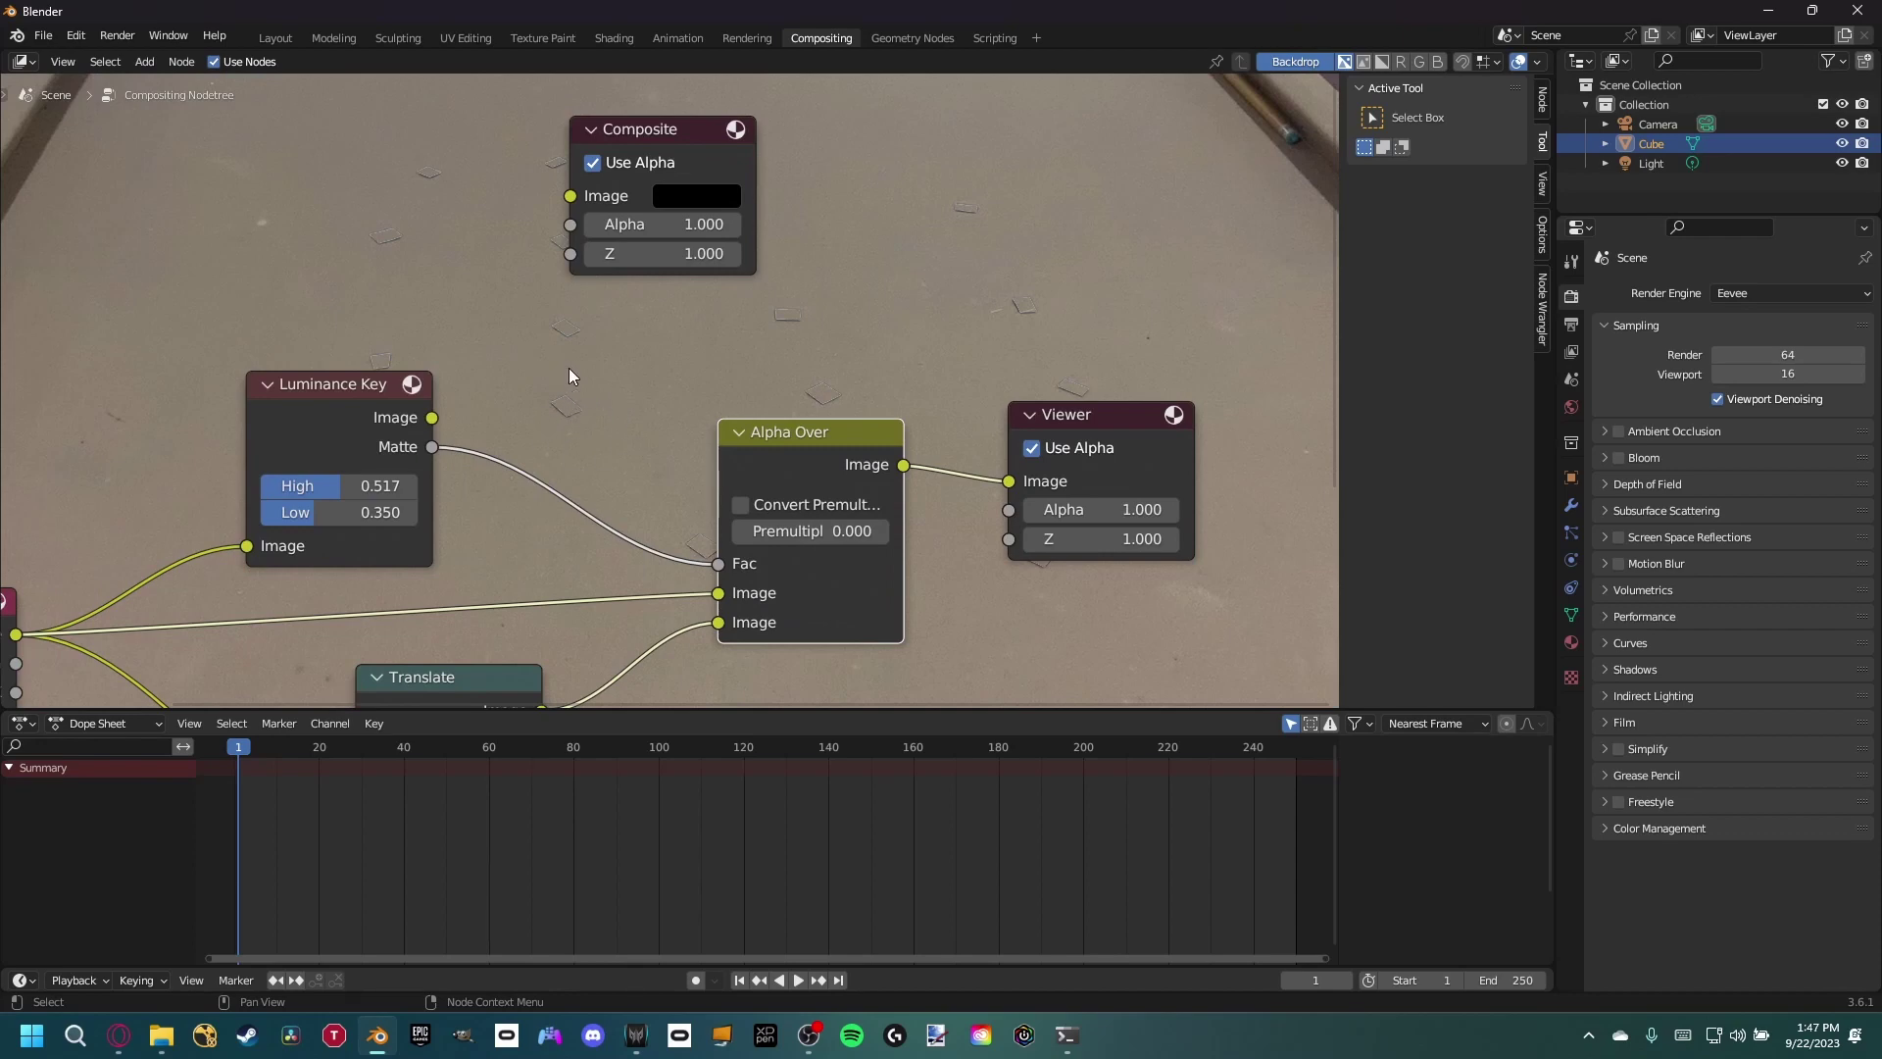
{"action": "middle_click_drag", "start_coordinate": [567, 433], "coordinate": [616, 447]}
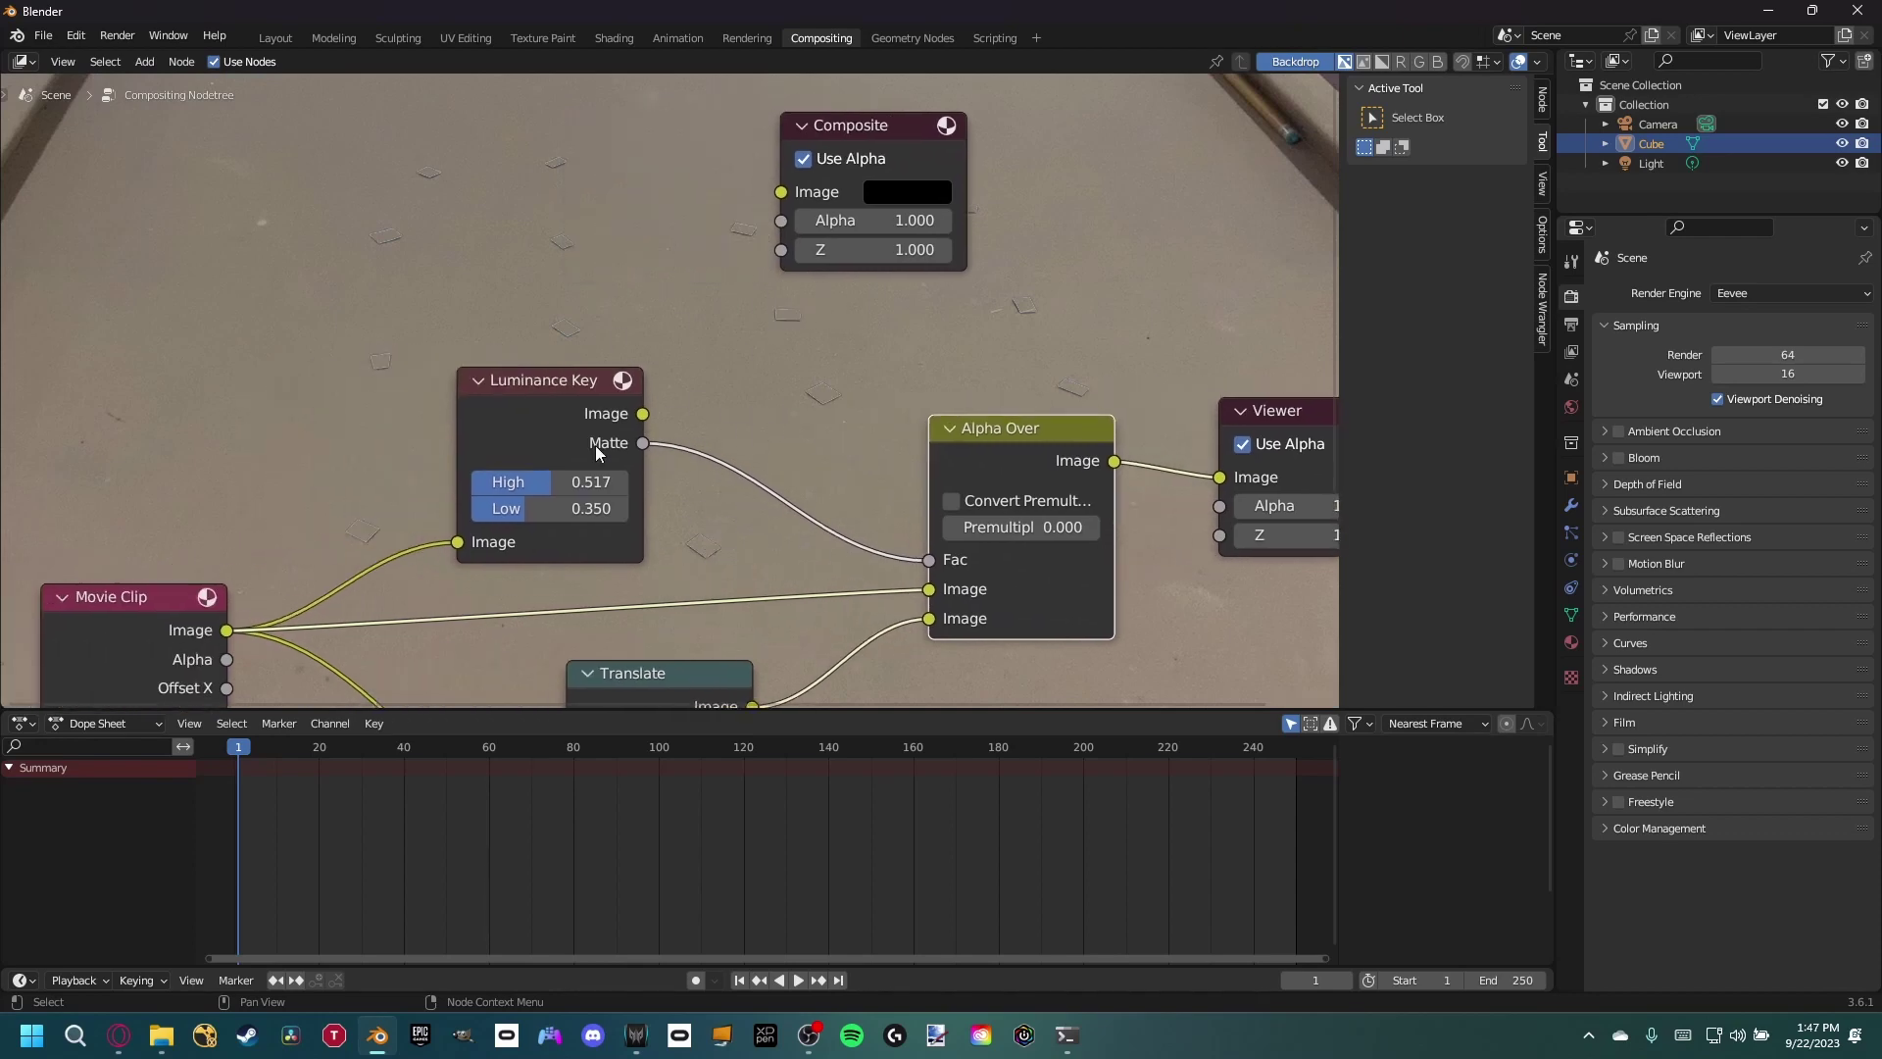
{"action": "left_click_drag", "start_coordinate": [532, 446], "coordinate": [426, 426]}
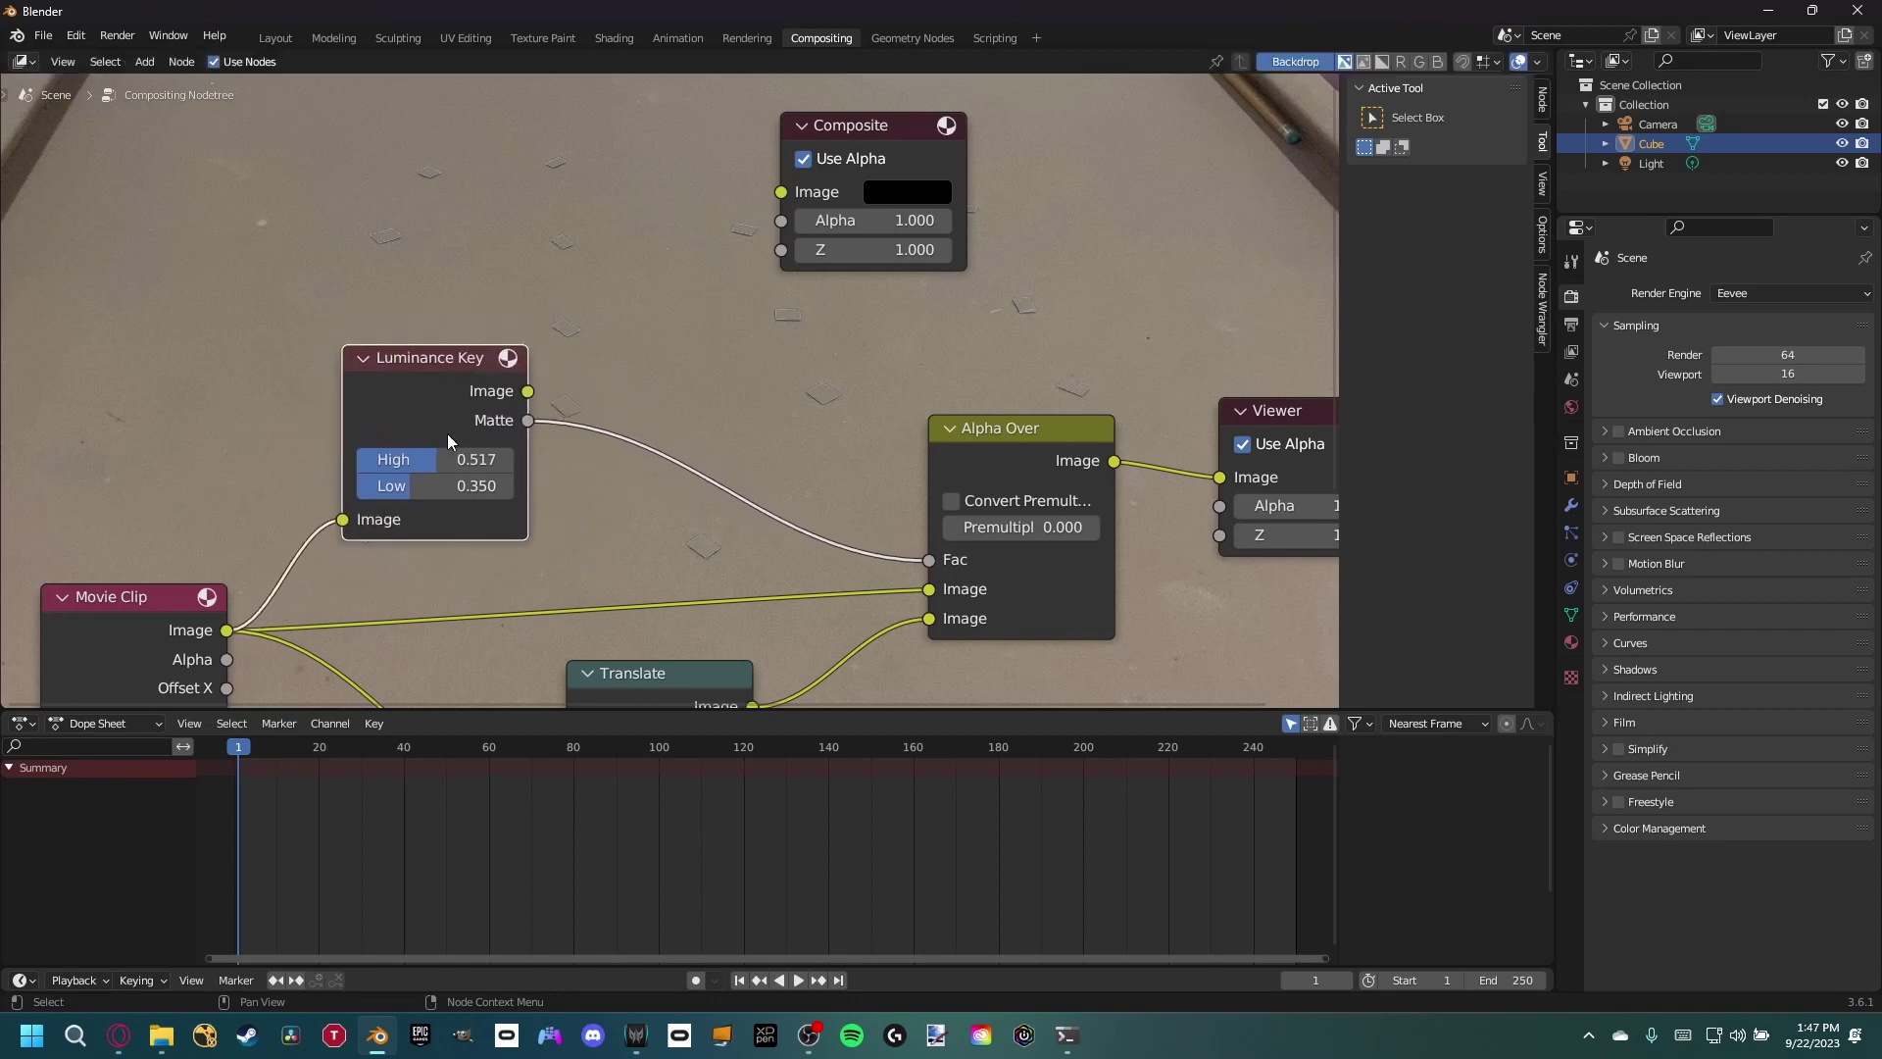
{"action": "middle_click_drag", "start_coordinate": [619, 416], "coordinate": [504, 304]}
{"action": "left_click_drag", "start_coordinate": [843, 320], "coordinate": [942, 388]}
{"action": "left_click_drag", "start_coordinate": [1130, 311], "coordinate": [1306, 361]}
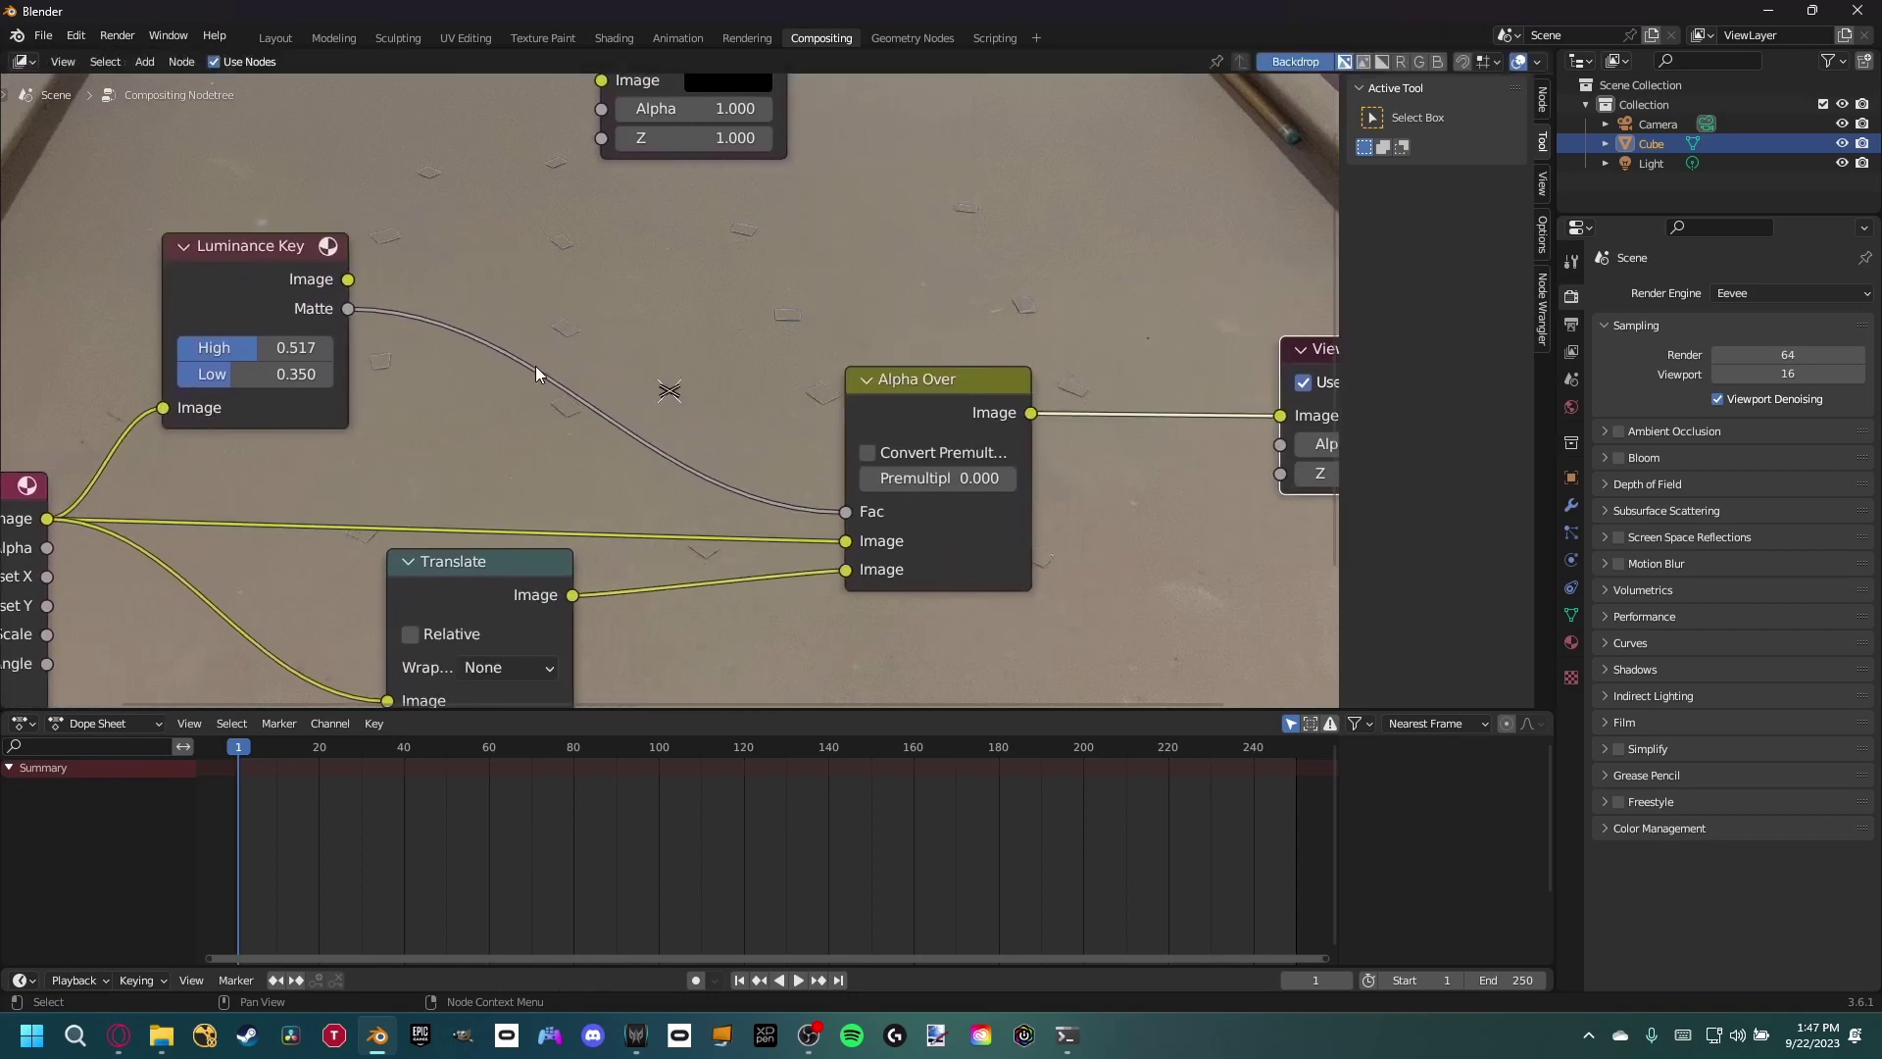
- Insert a Dilate/Erode node between the Luminance Key's Matte and the Alpha Over's Fac
{"action": "middle_click_drag", "start_coordinate": [463, 246], "coordinate": [619, 280]}
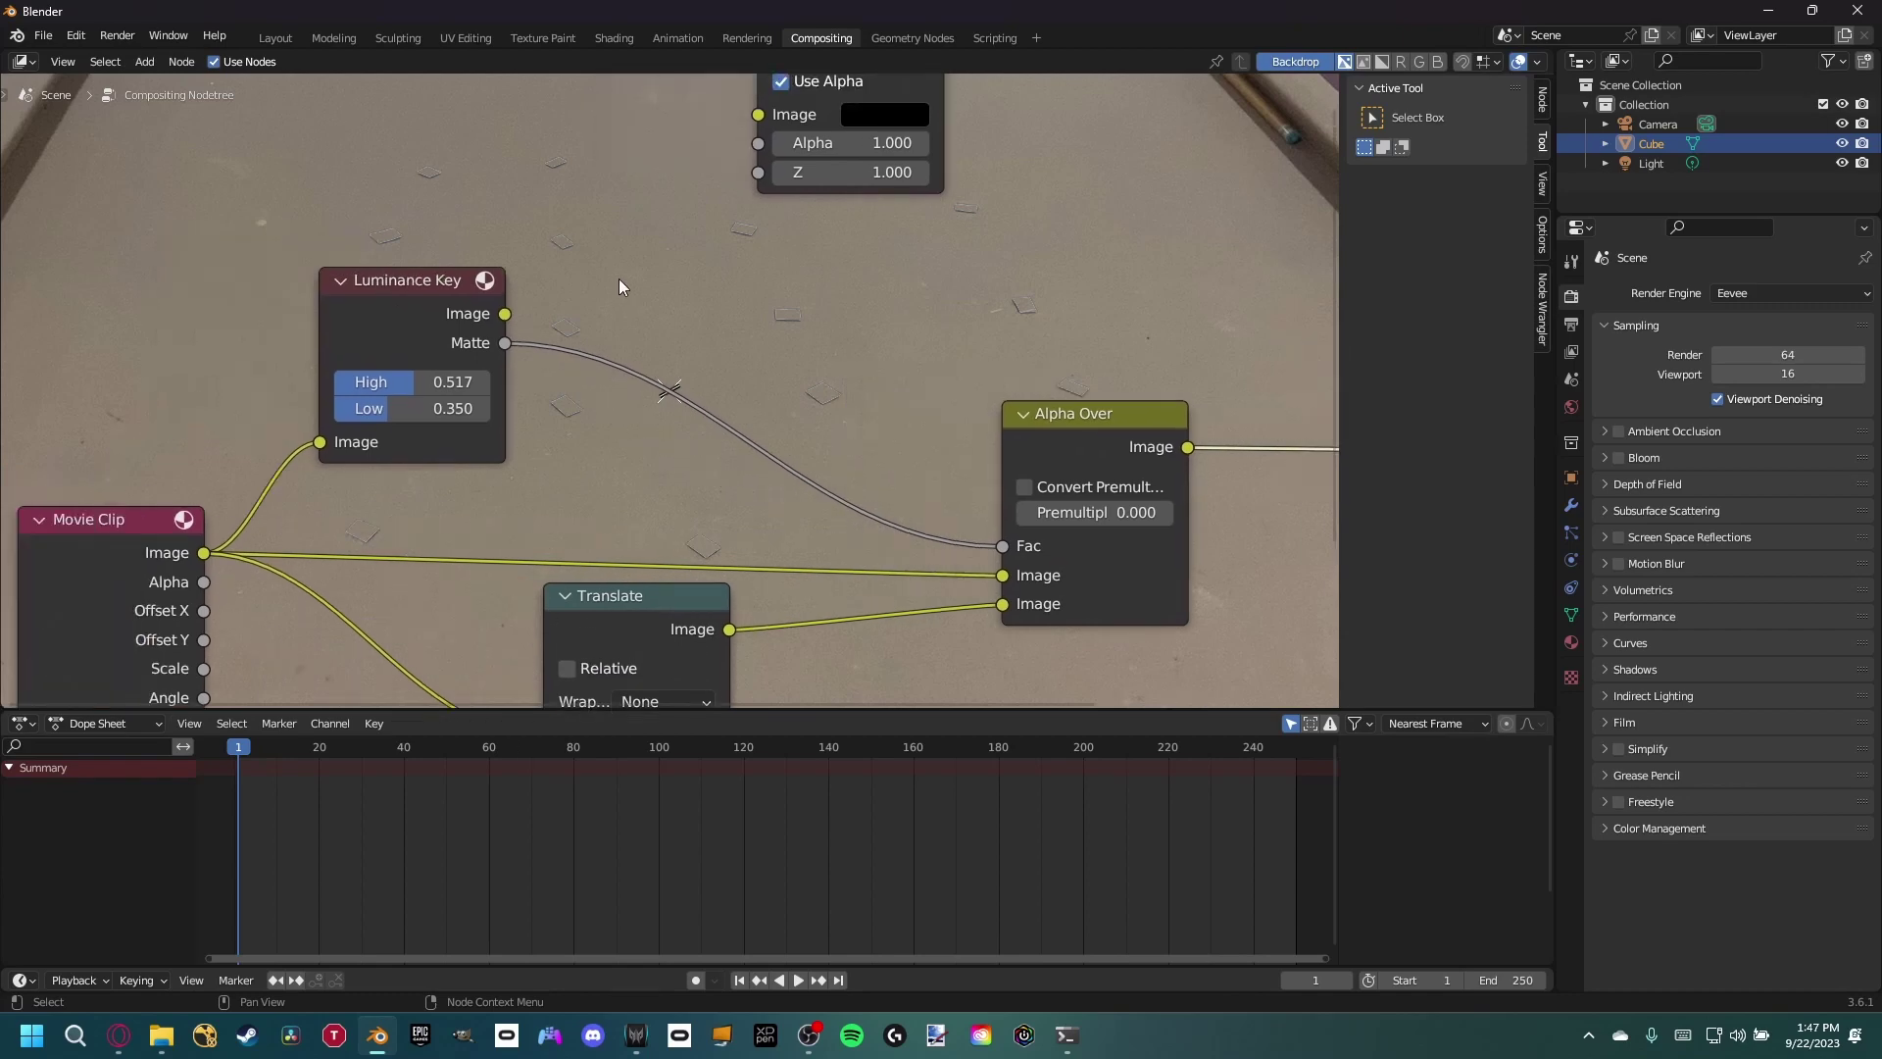
{"action": "key", "text": "shift+a"}
{"action": "type", "text": "dil"}
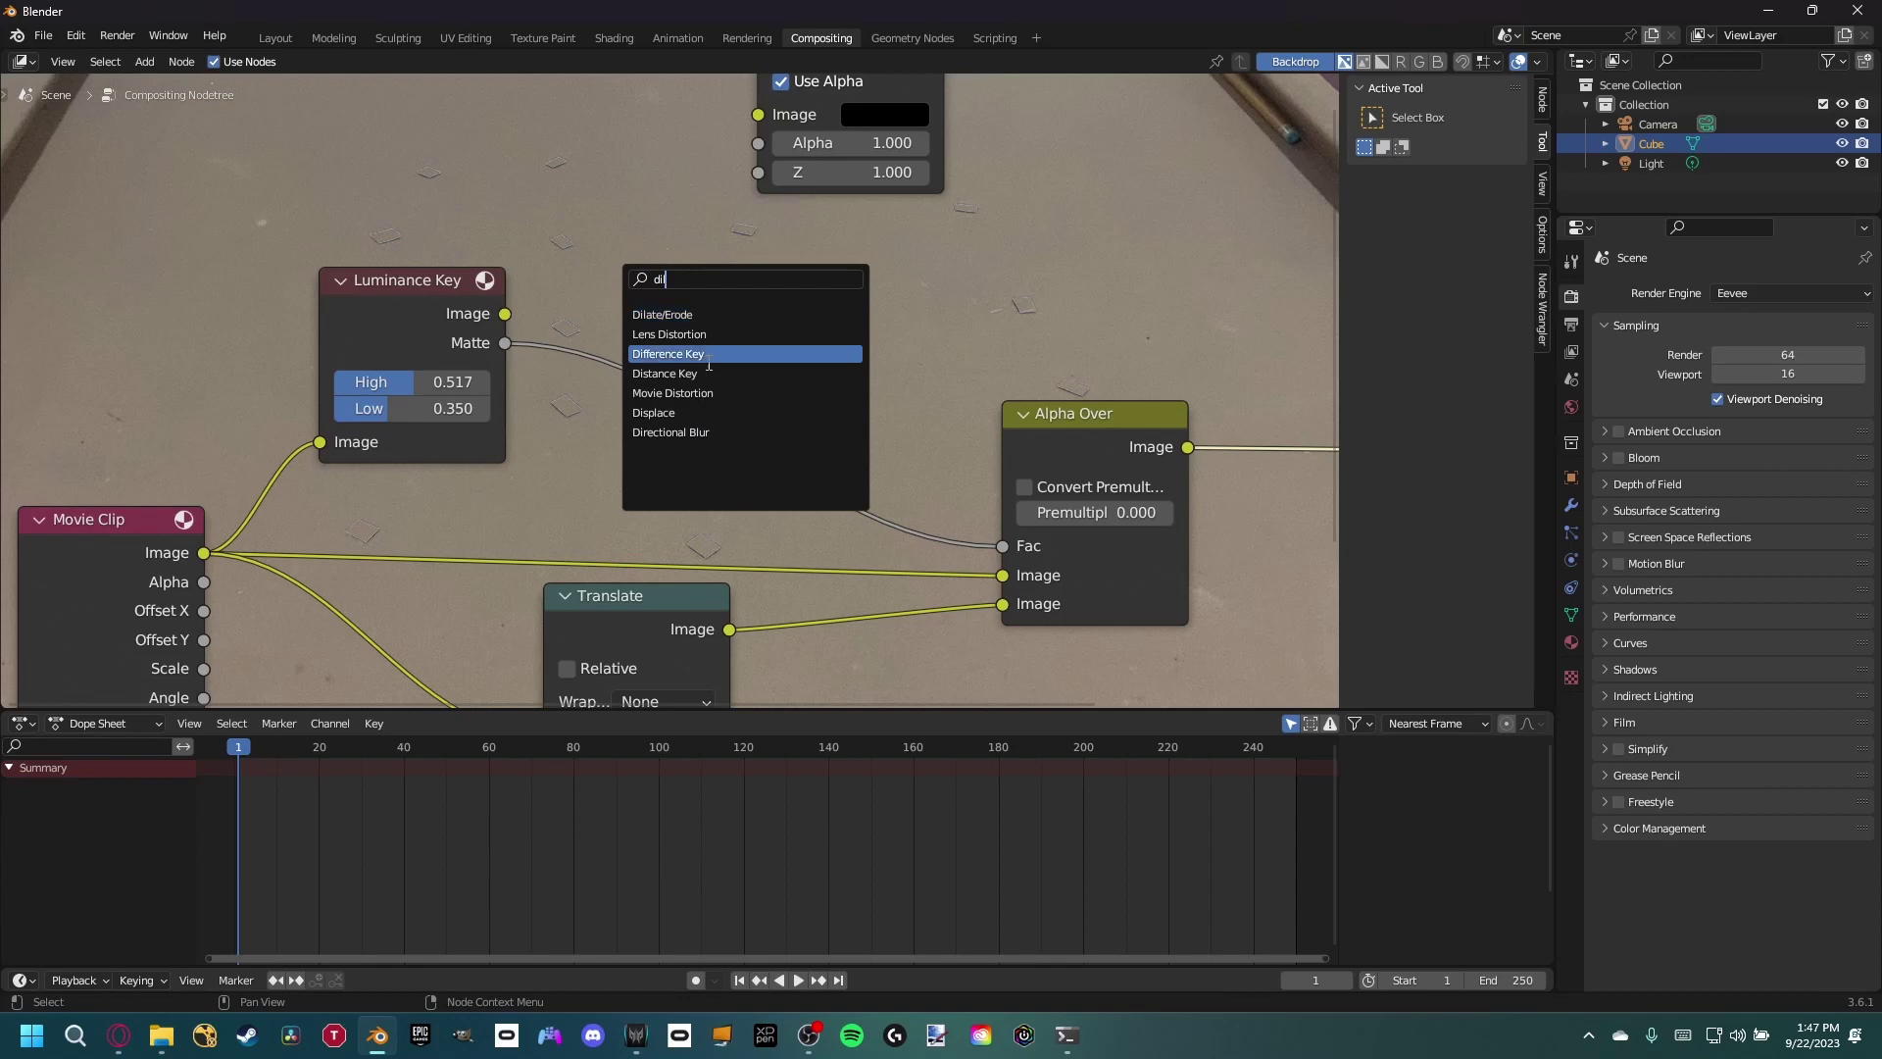
{"action": "left_click", "coordinate": [666, 315]}
{"action": "left_click", "coordinate": [671, 331]}
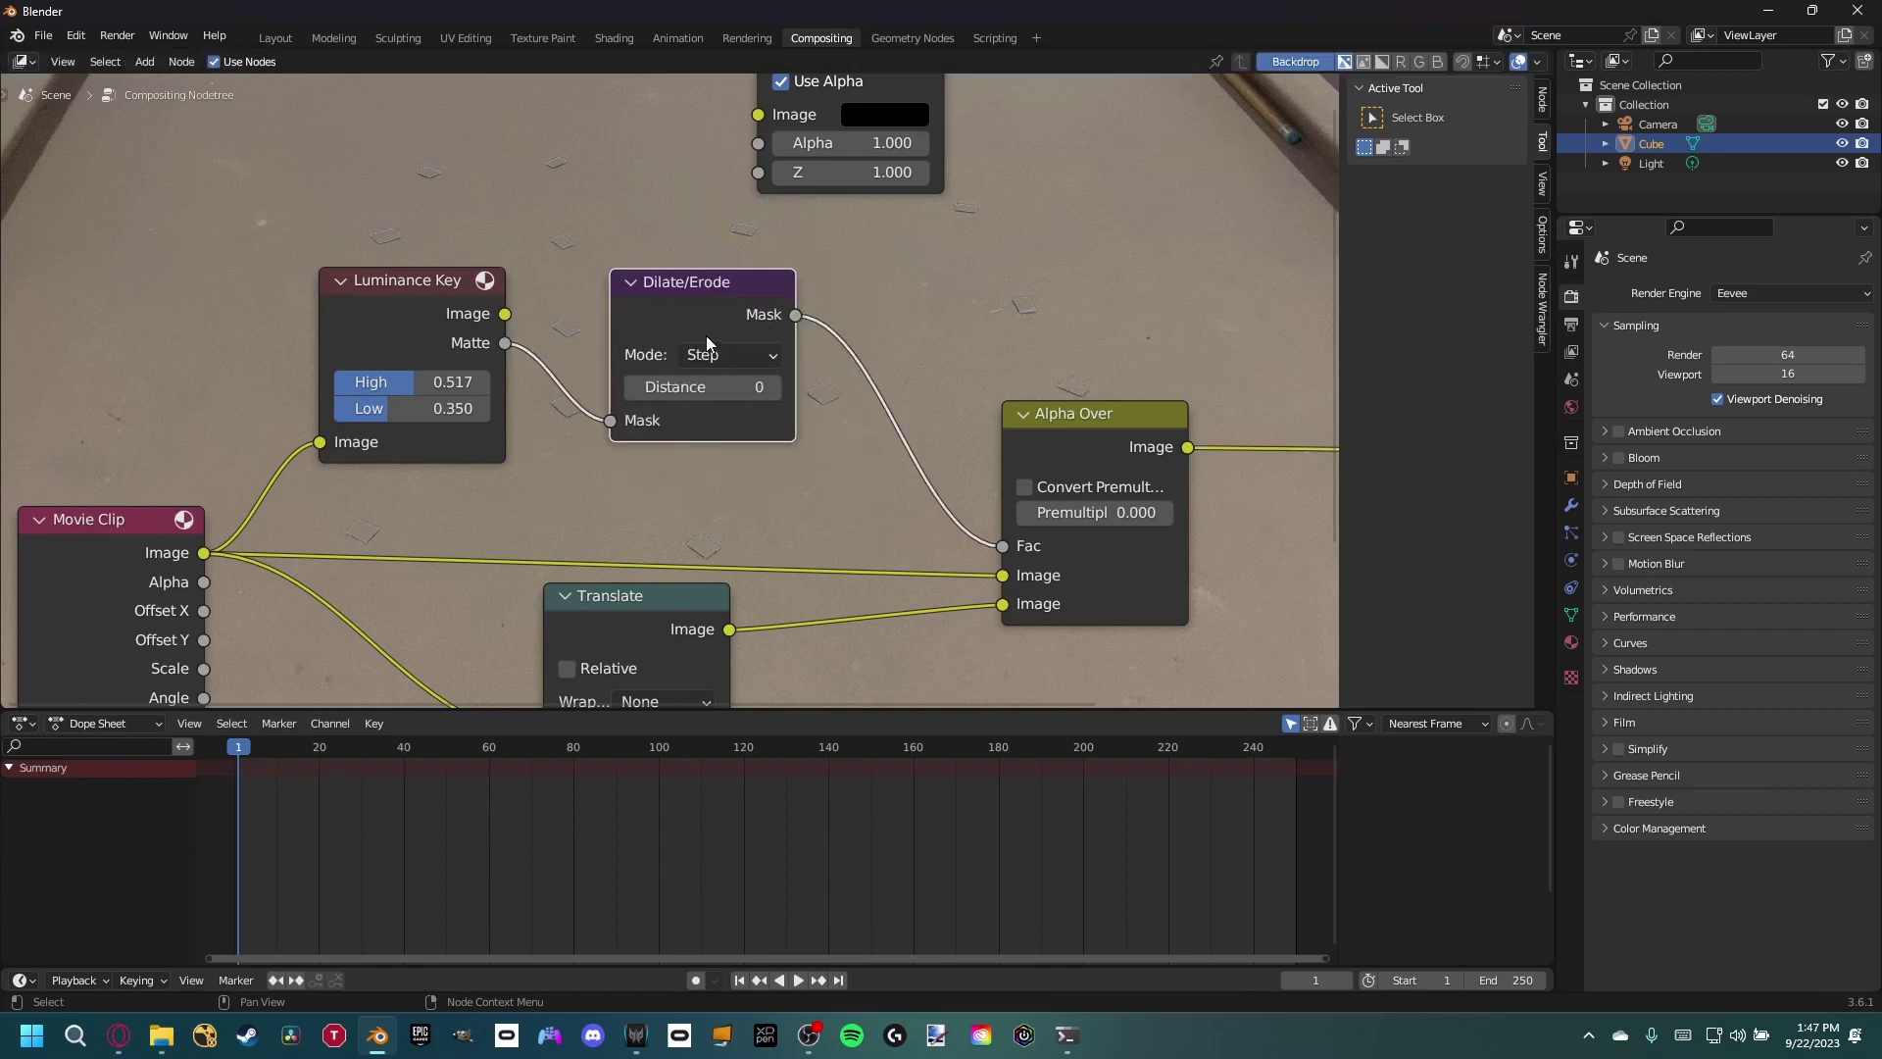
- Send the Dilate/Erode mask to the Viewer and set its Distance to 9
{"action": "left_click", "coordinate": [734, 285], "text": "ctrl+shift"}
{"action": "middle_click_drag", "start_coordinate": [898, 392], "coordinate": [649, 477]}
{"action": "mouse_move", "coordinate": [448, 497]}
{"action": "left_mouse_down"}
{"action": "mouse_move", "coordinate": [500, 498]}
{"action": "mouse_move", "coordinate": [448, 525]}
{"action": "left_mouse_up"}
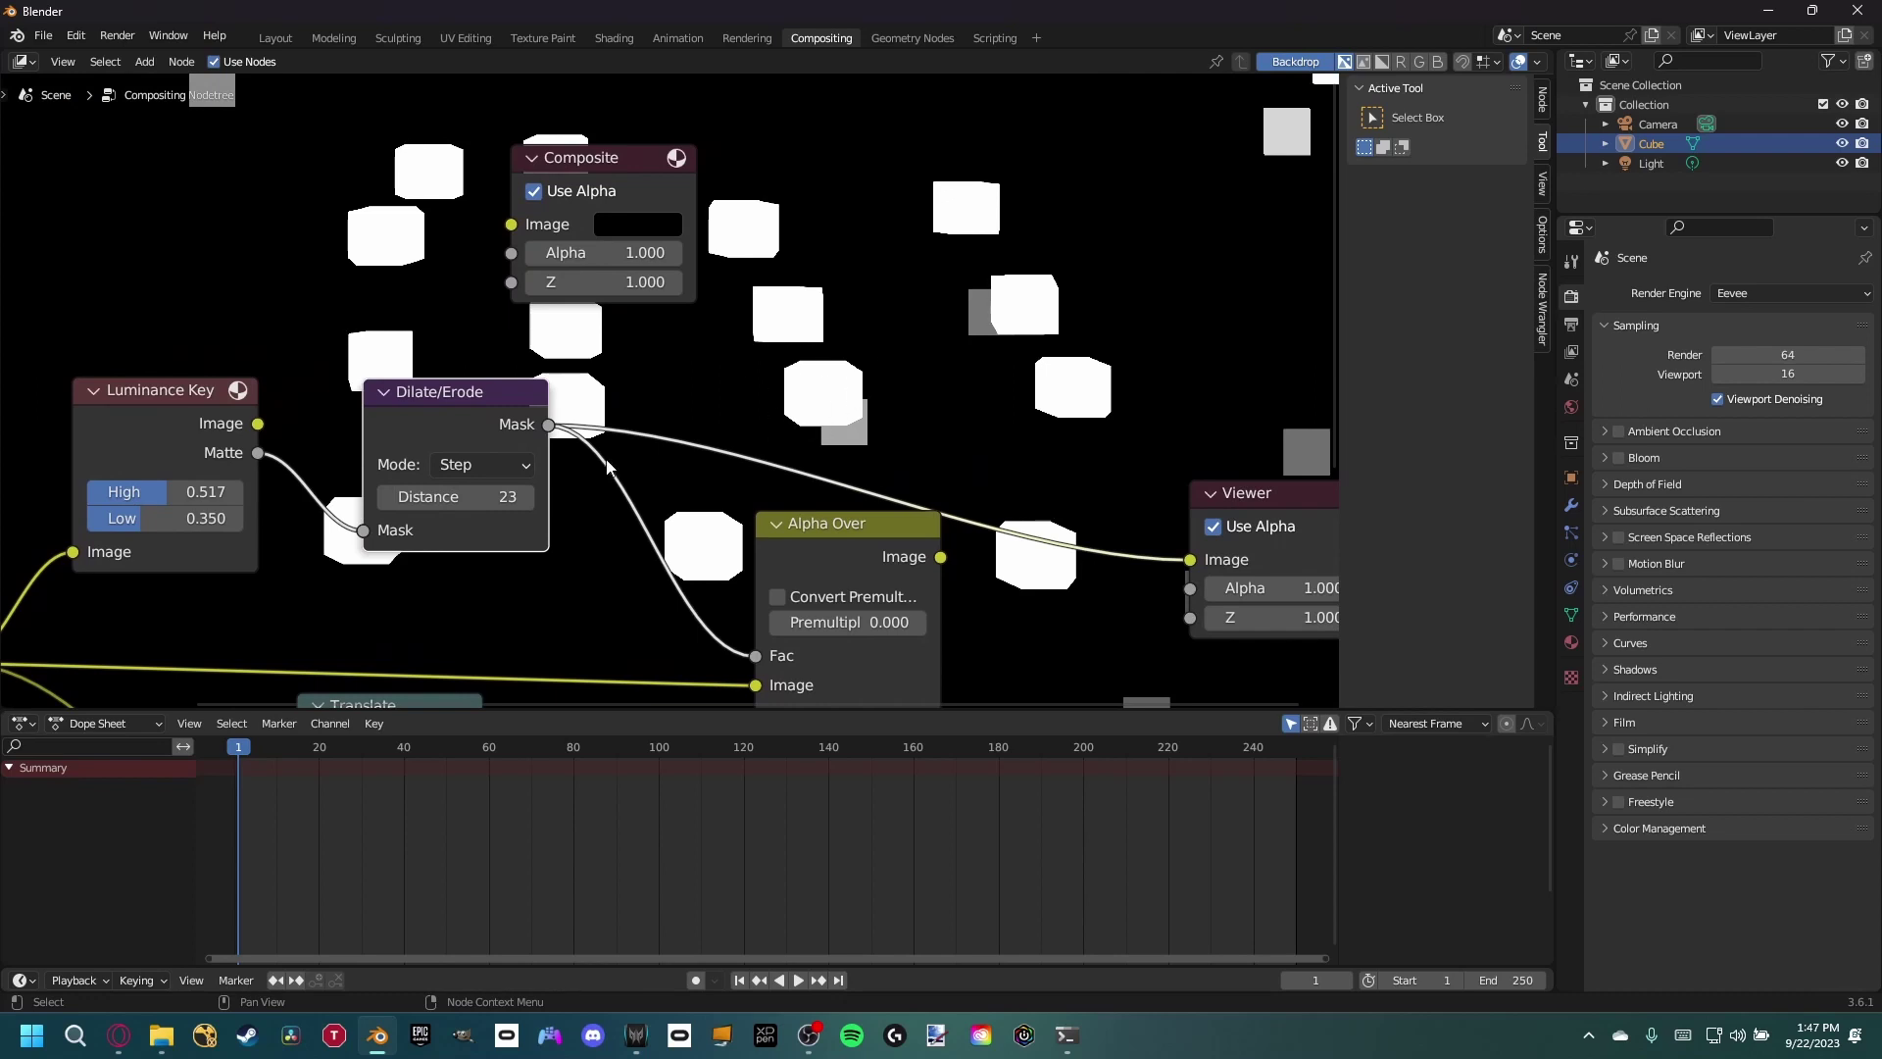
{"action": "left_click_drag", "start_coordinate": [510, 497], "coordinate": [462, 497]}
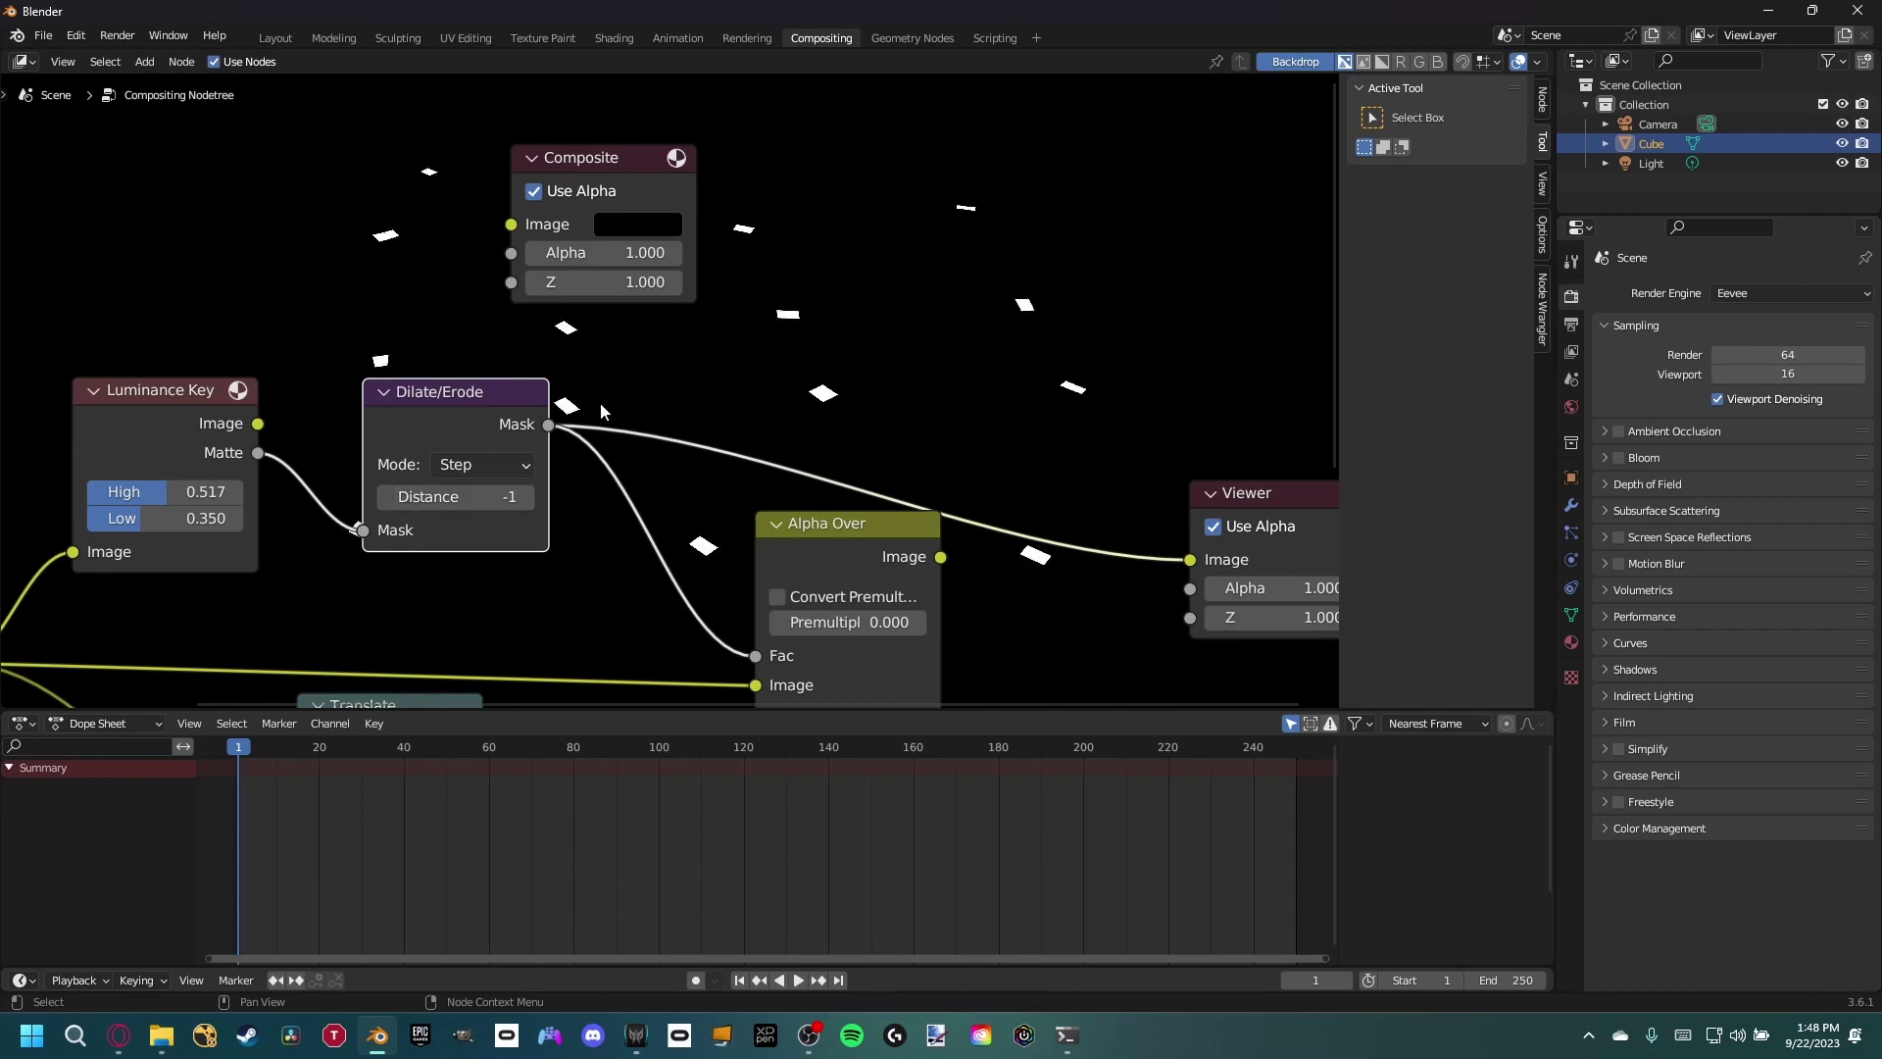
{"action": "middle_click_drag", "start_coordinate": [451, 501], "coordinate": [491, 464]}
{"action": "left_click_drag", "start_coordinate": [491, 459], "coordinate": [503, 458]}
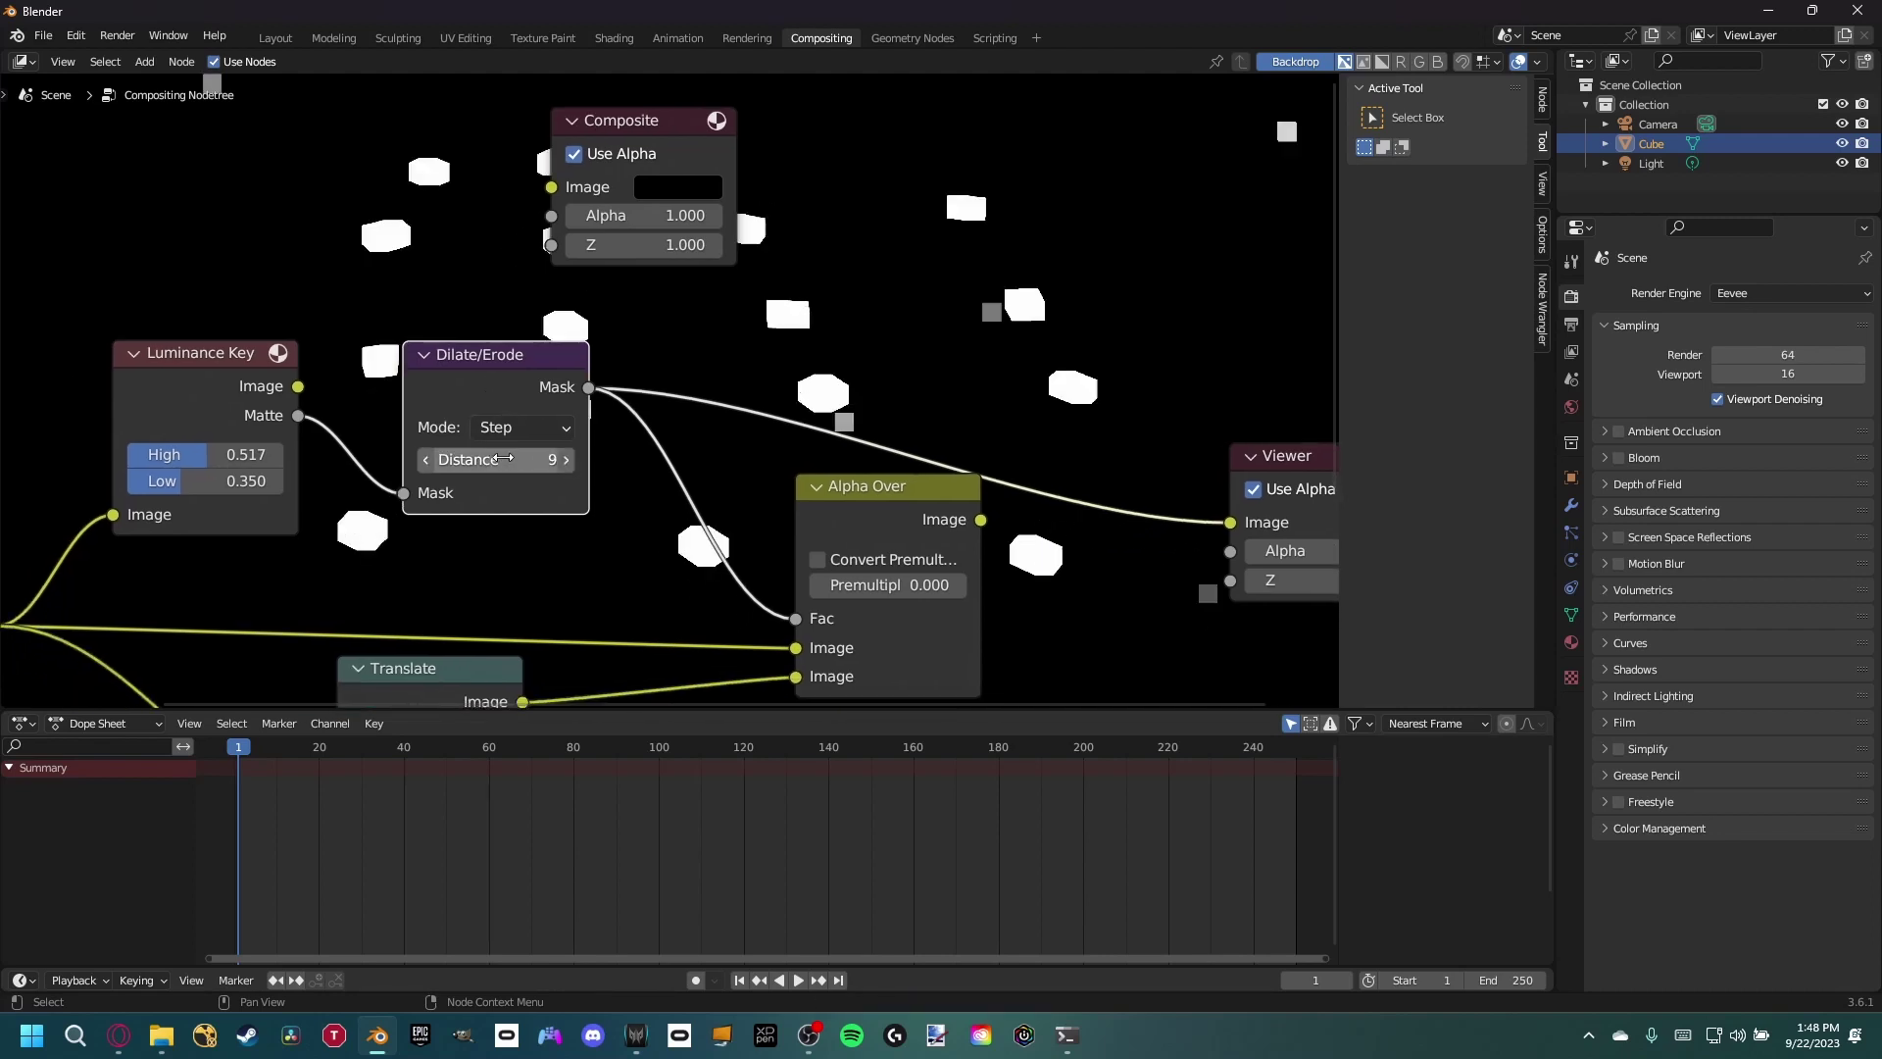
- Toggle muting of the Dilate/Erode node to compare the mask with and without it, leaving the node active
{"action": "middle_click_drag", "start_coordinate": [680, 426], "coordinate": [726, 435]}
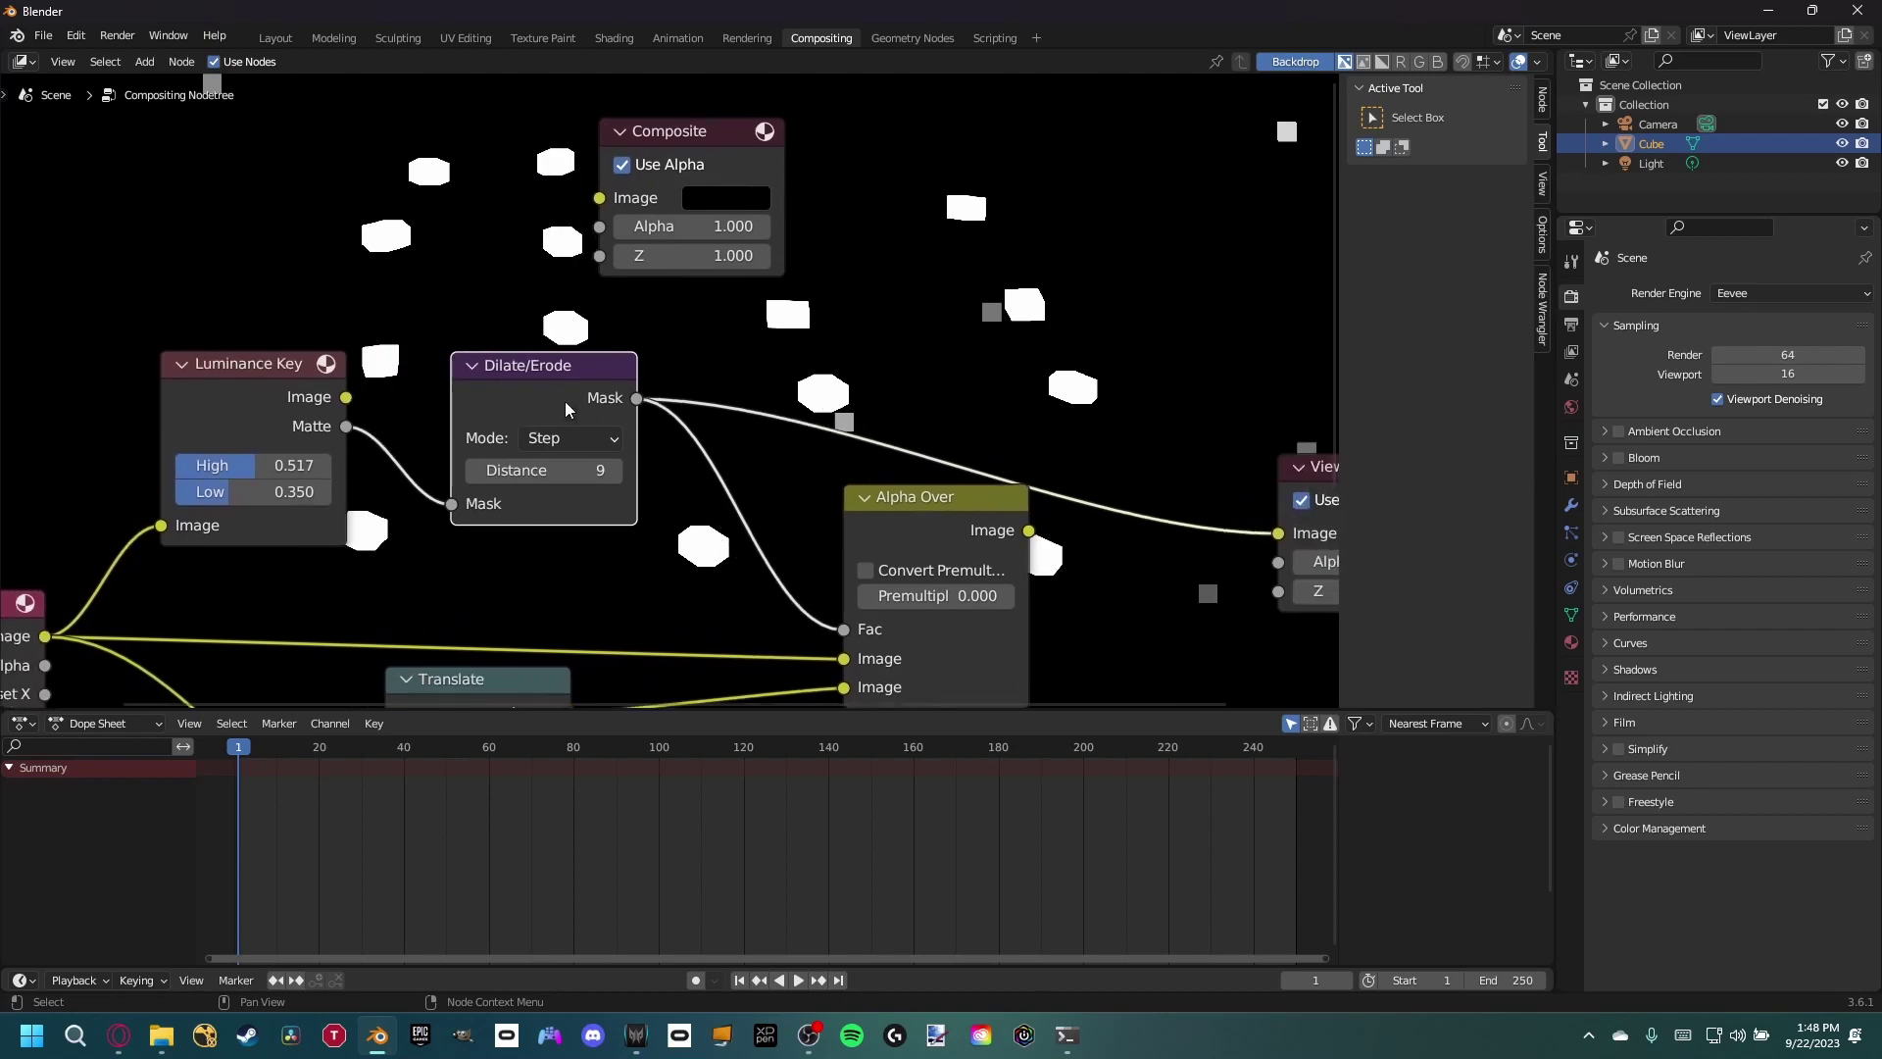
{"action": "key", "text": "m"}
{"action": "middle_click_drag", "start_coordinate": [572, 408], "coordinate": [526, 405]}
{"action": "key", "text": "m"}
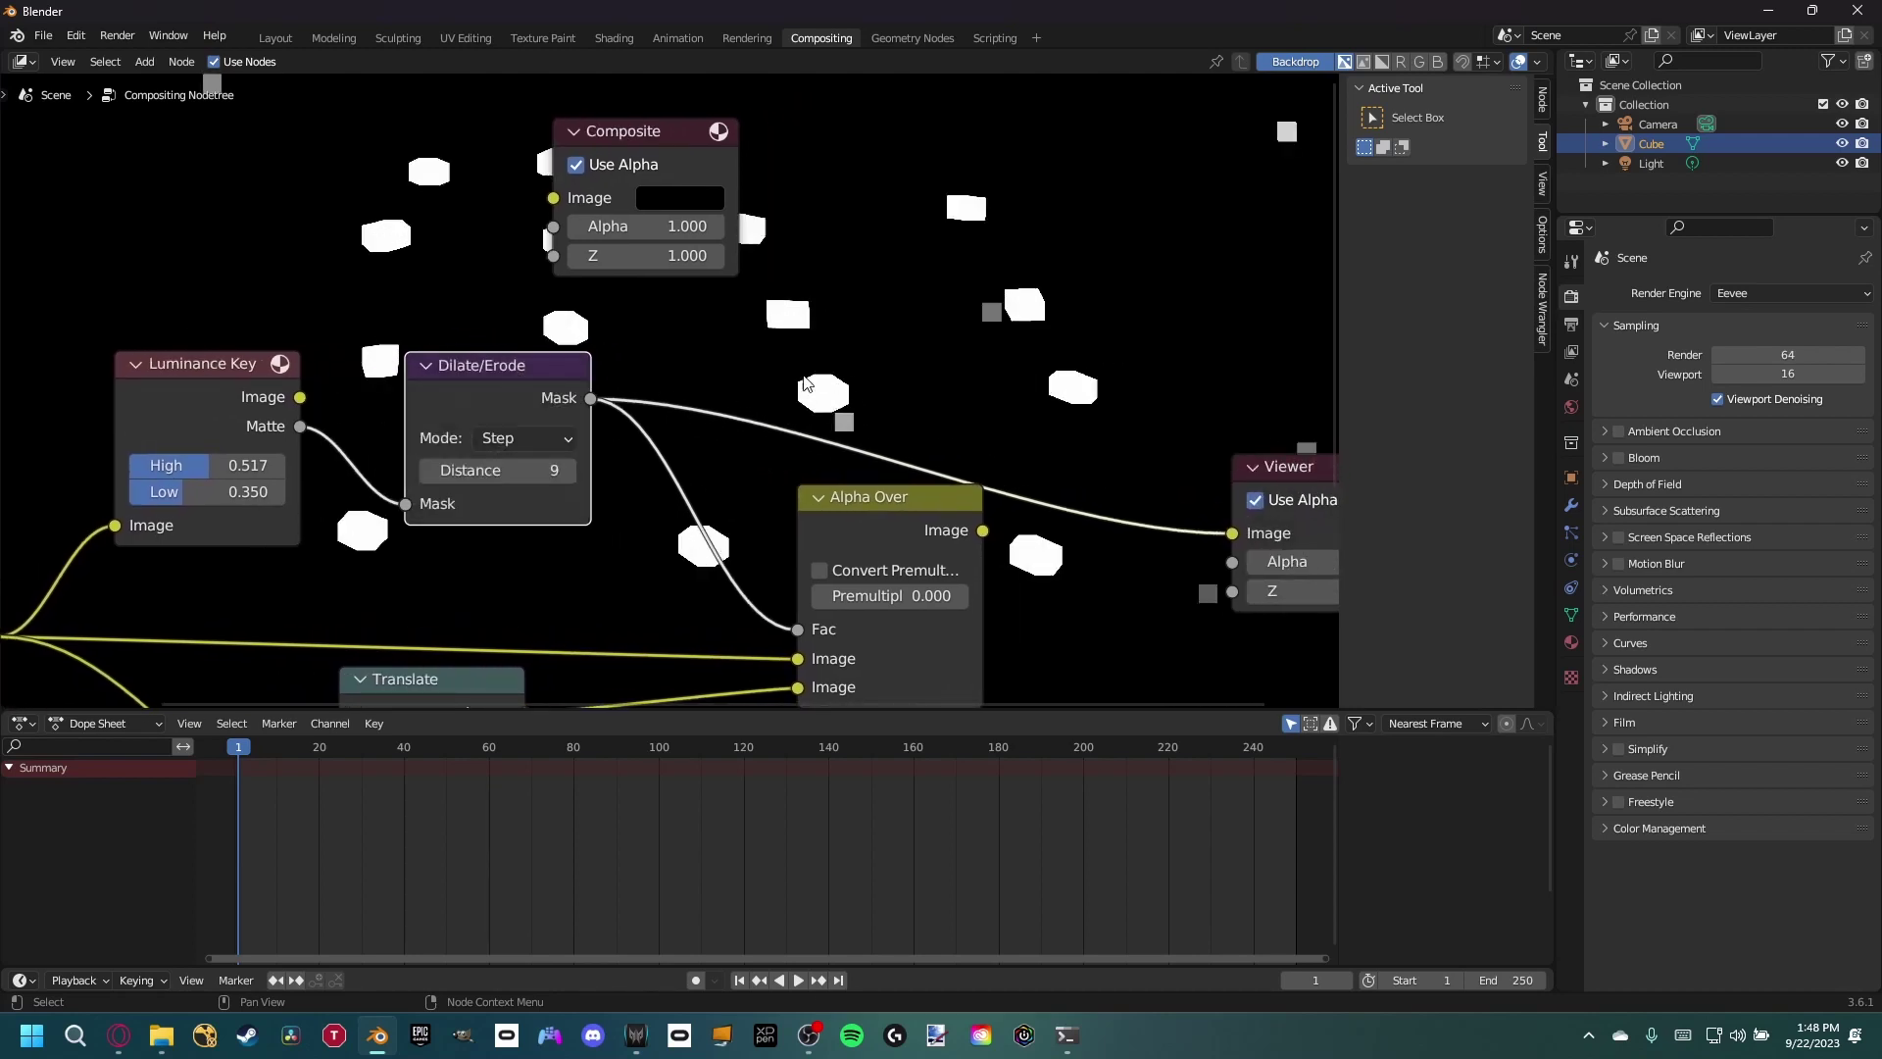
{"action": "key", "text": "m"}
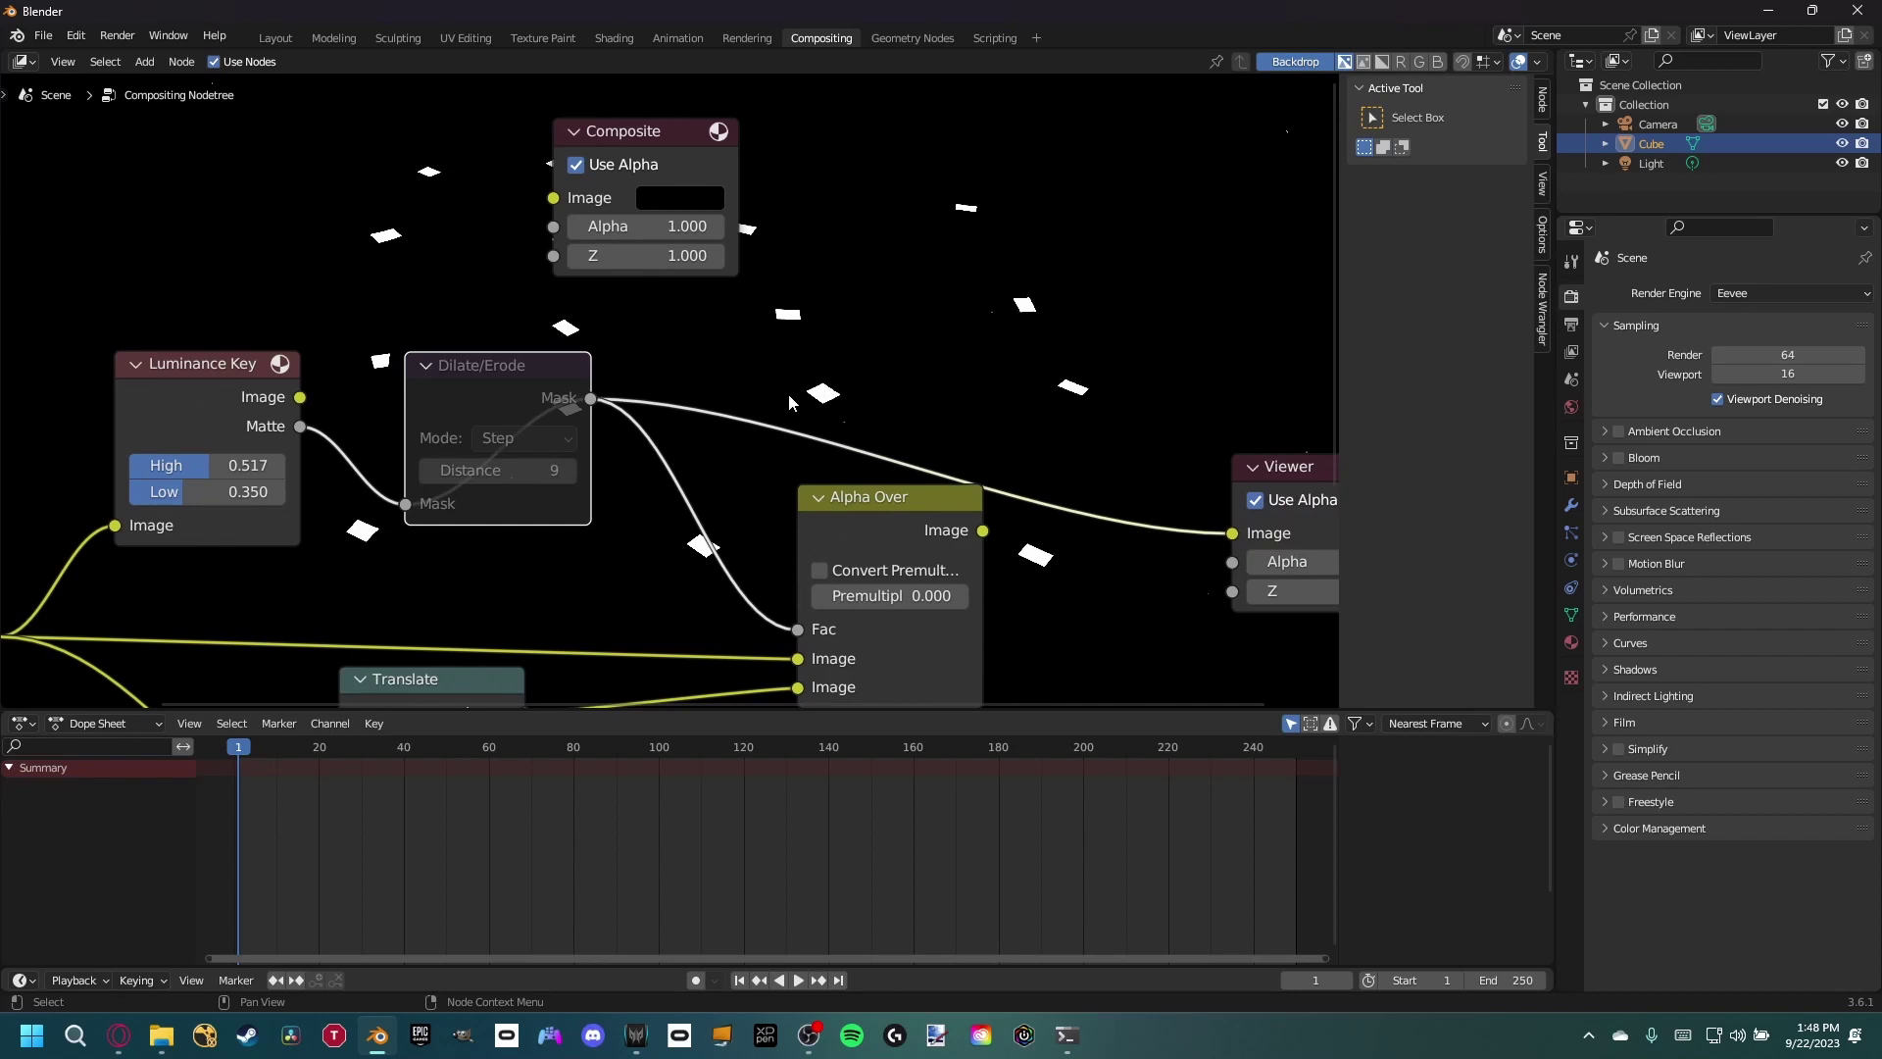
{"action": "key", "text": "m"}
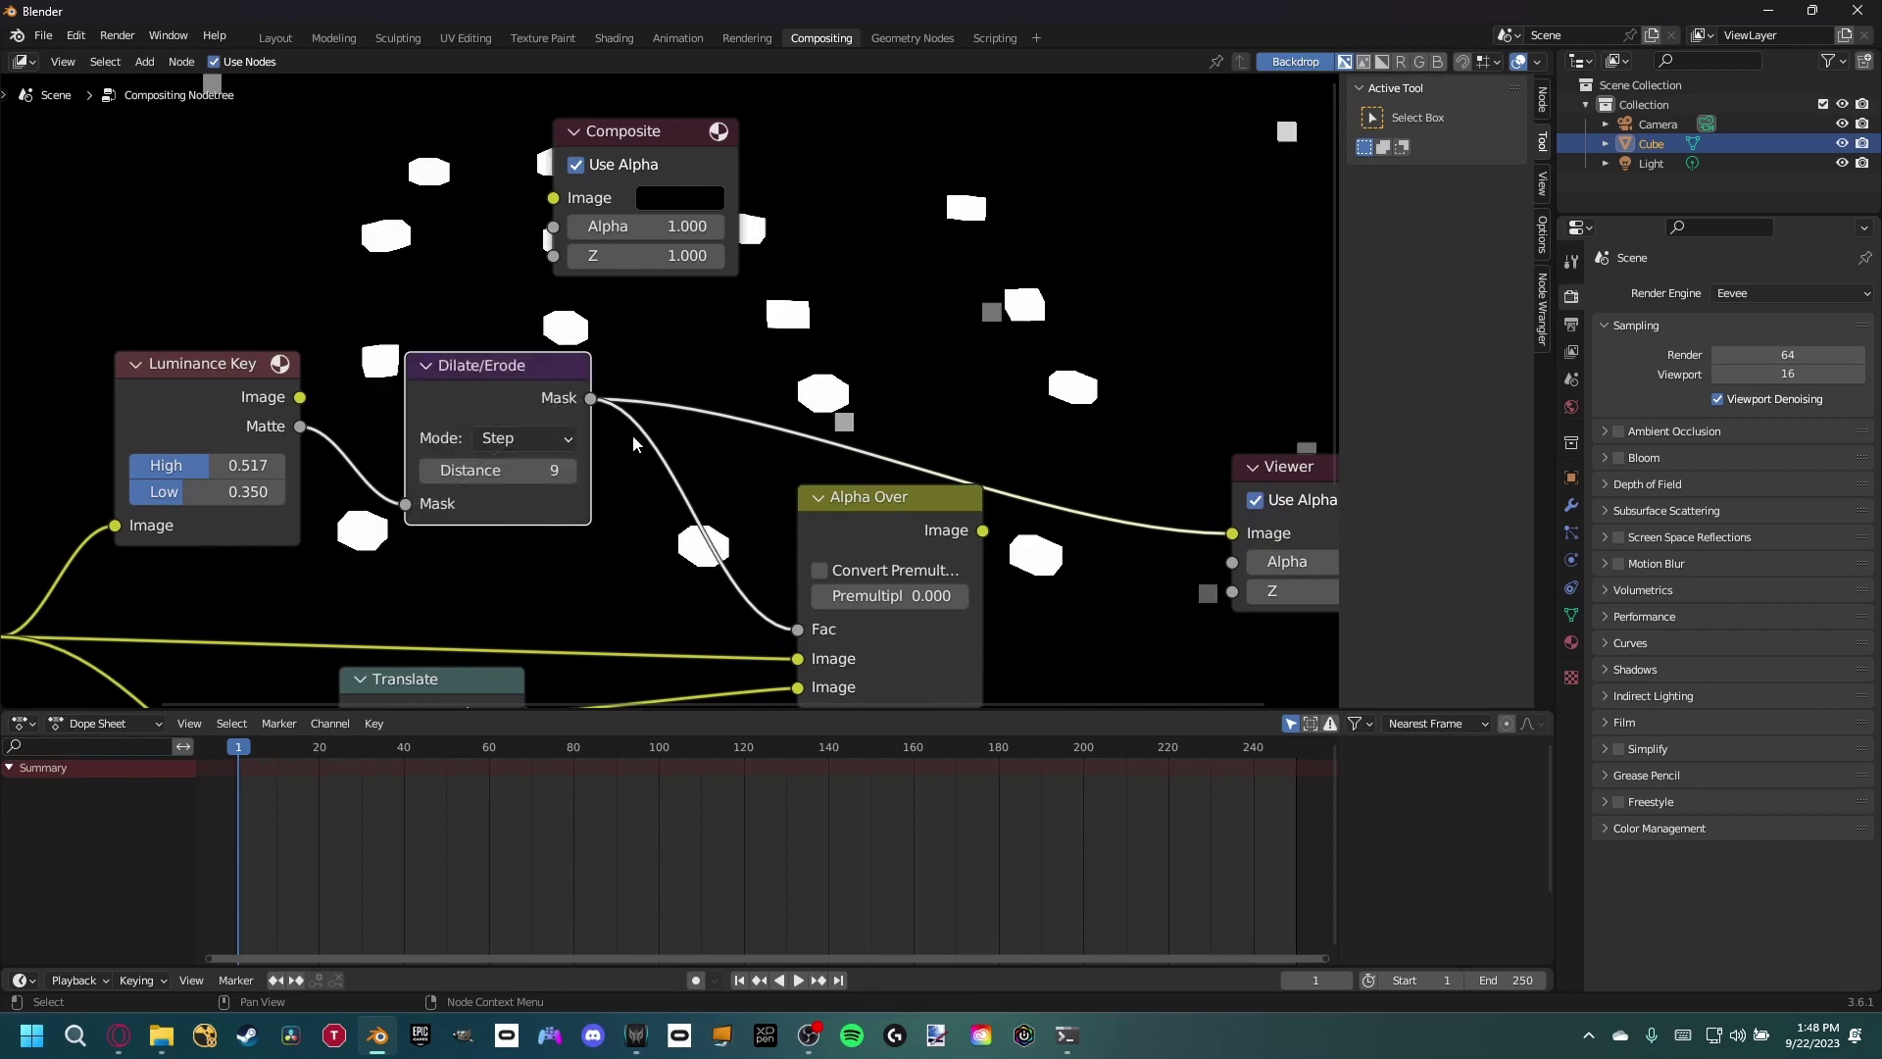
- Send the Alpha Over's output back to the Viewer and insert a Blur node between the Dilate/Erode mask and the Alpha Over's Fac
{"action": "mouse_move", "coordinate": [662, 568]}
{"action": "middle_mouse_down"}
{"action": "mouse_move", "coordinate": [659, 487]}
{"action": "mouse_move", "coordinate": [651, 563]}
{"action": "middle_mouse_up"}
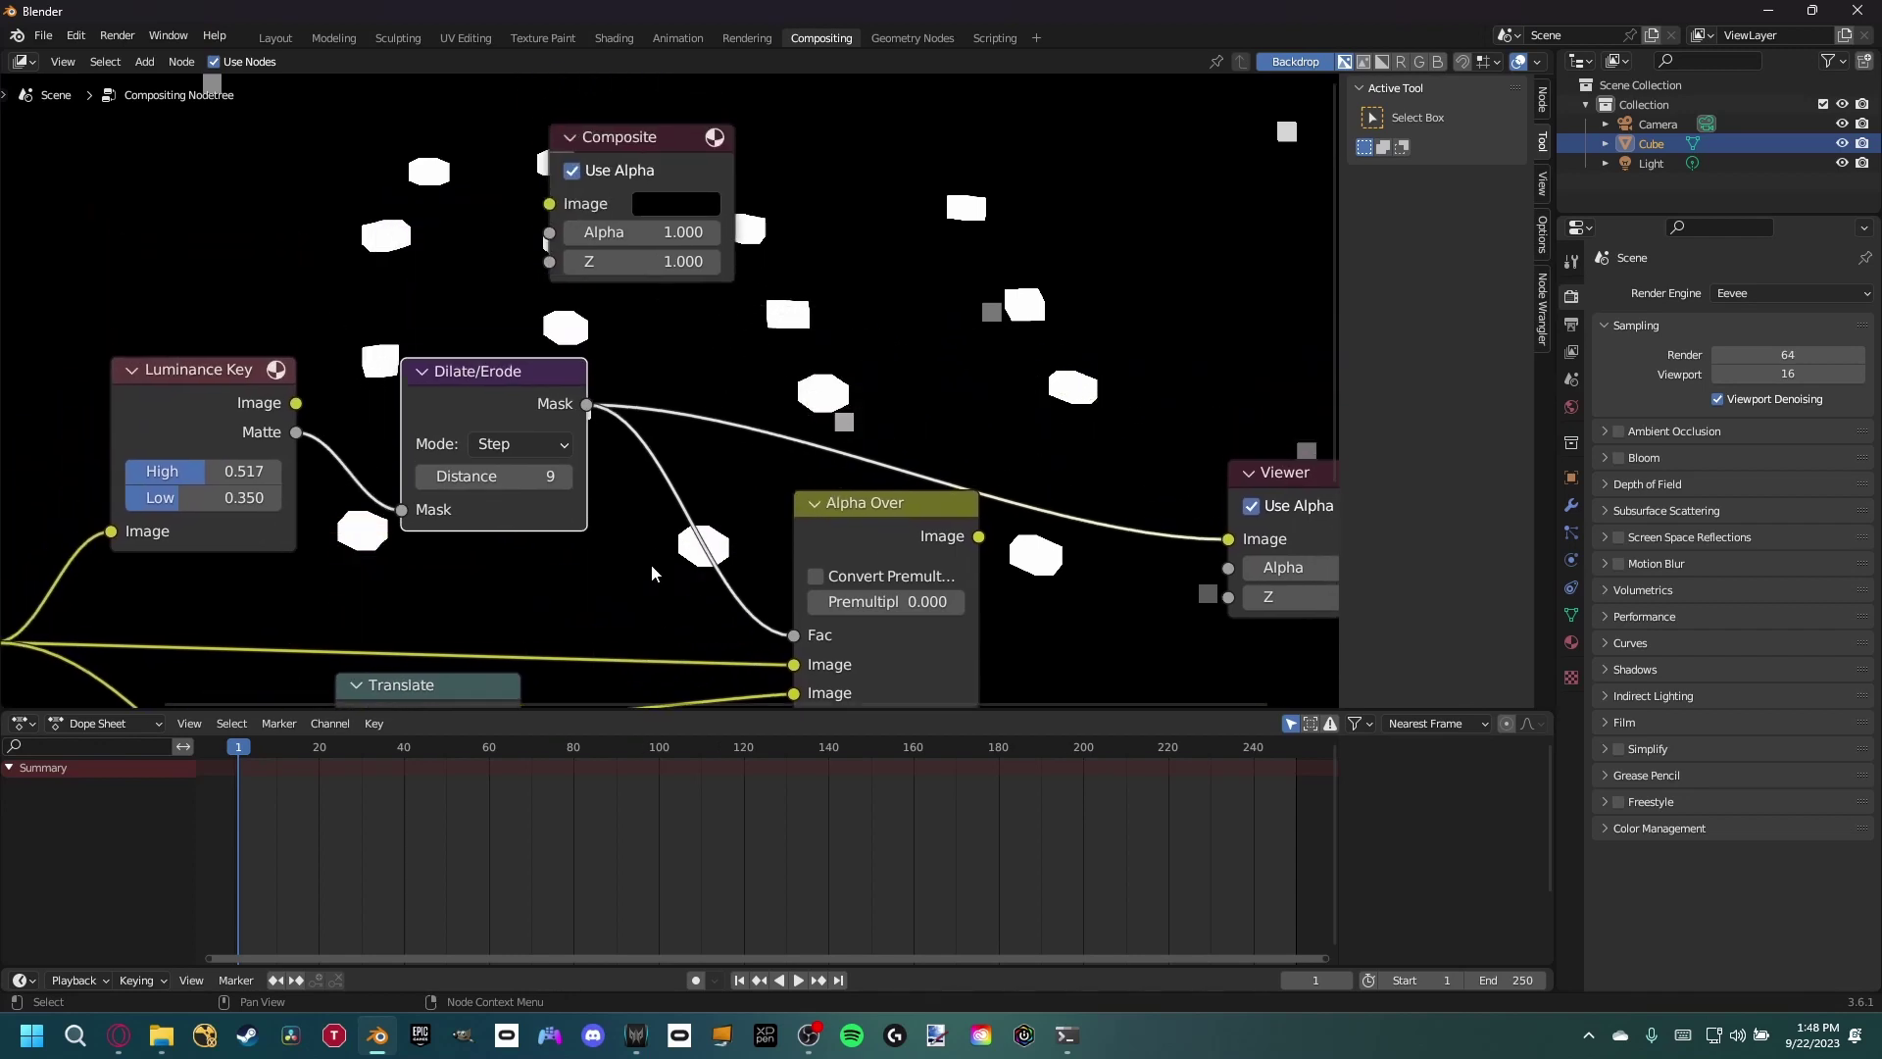
{"action": "left_click", "coordinate": [887, 504], "text": "ctrl+shift"}
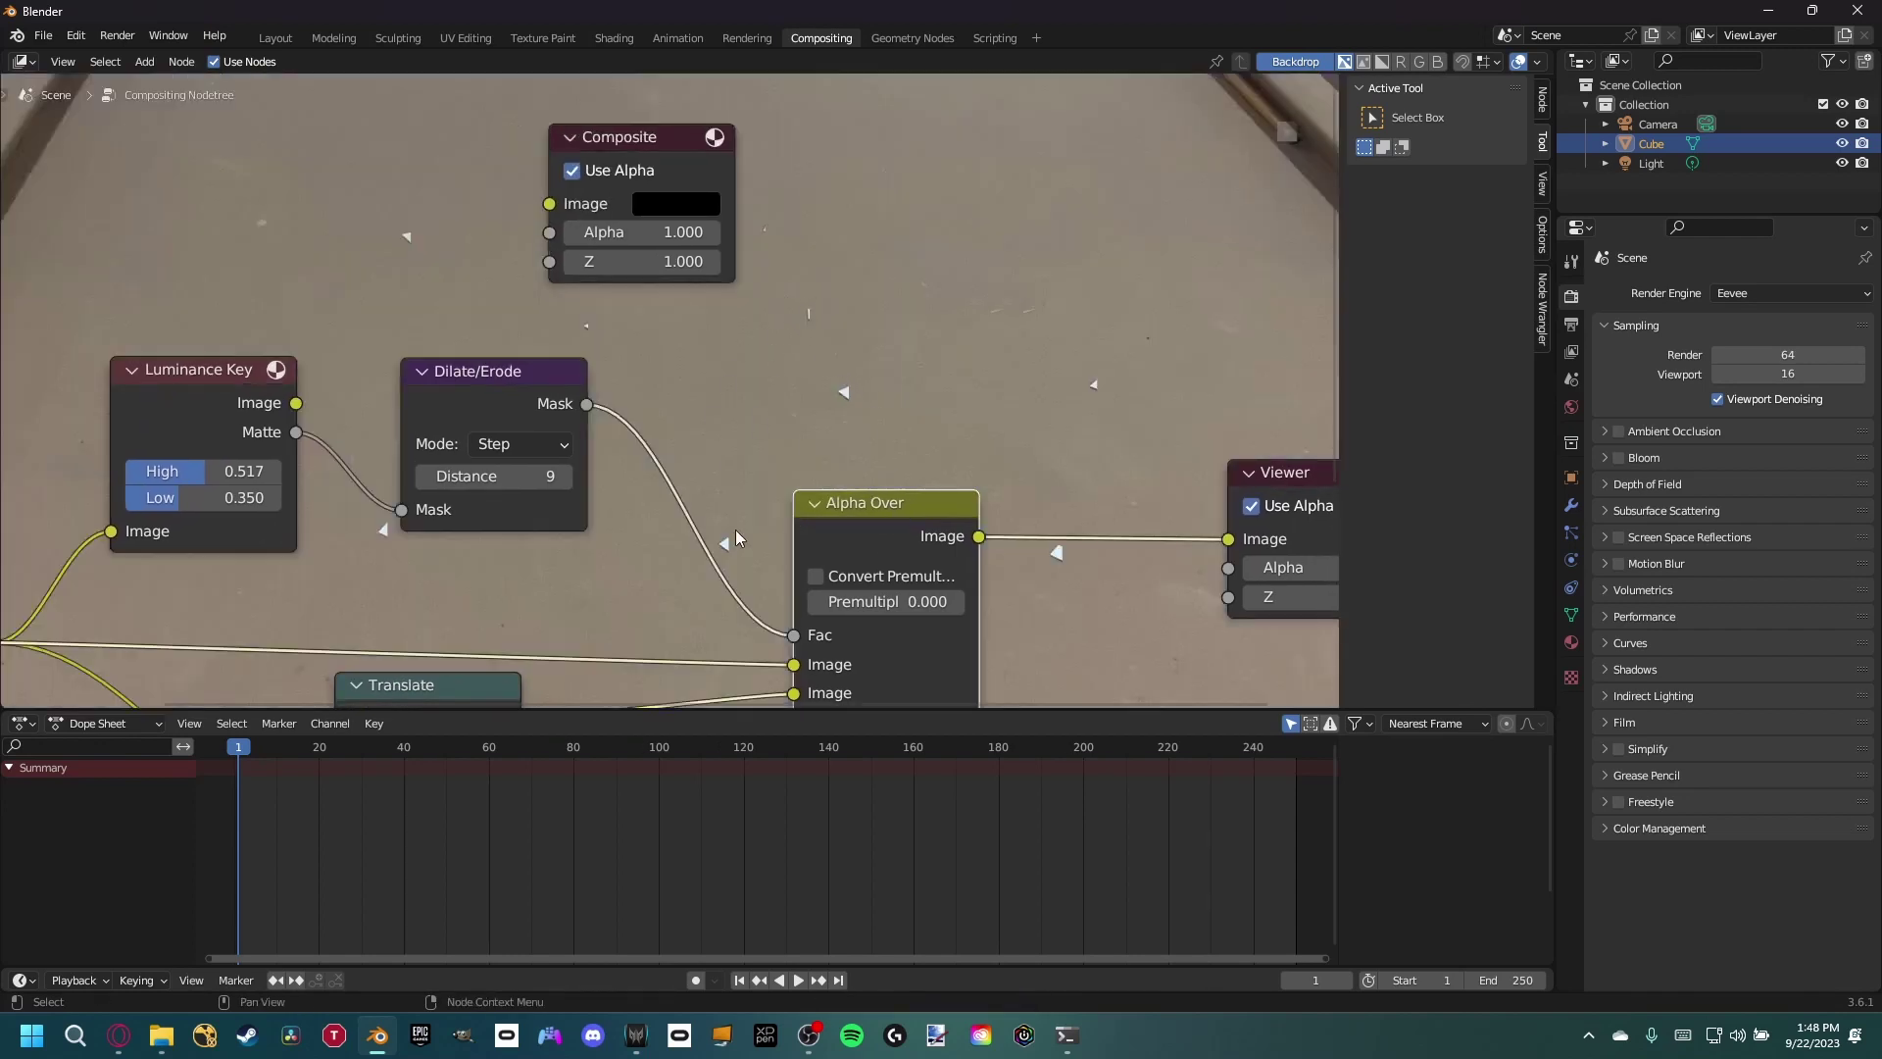
{"action": "left_click_drag", "start_coordinate": [481, 420], "coordinate": [435, 413]}
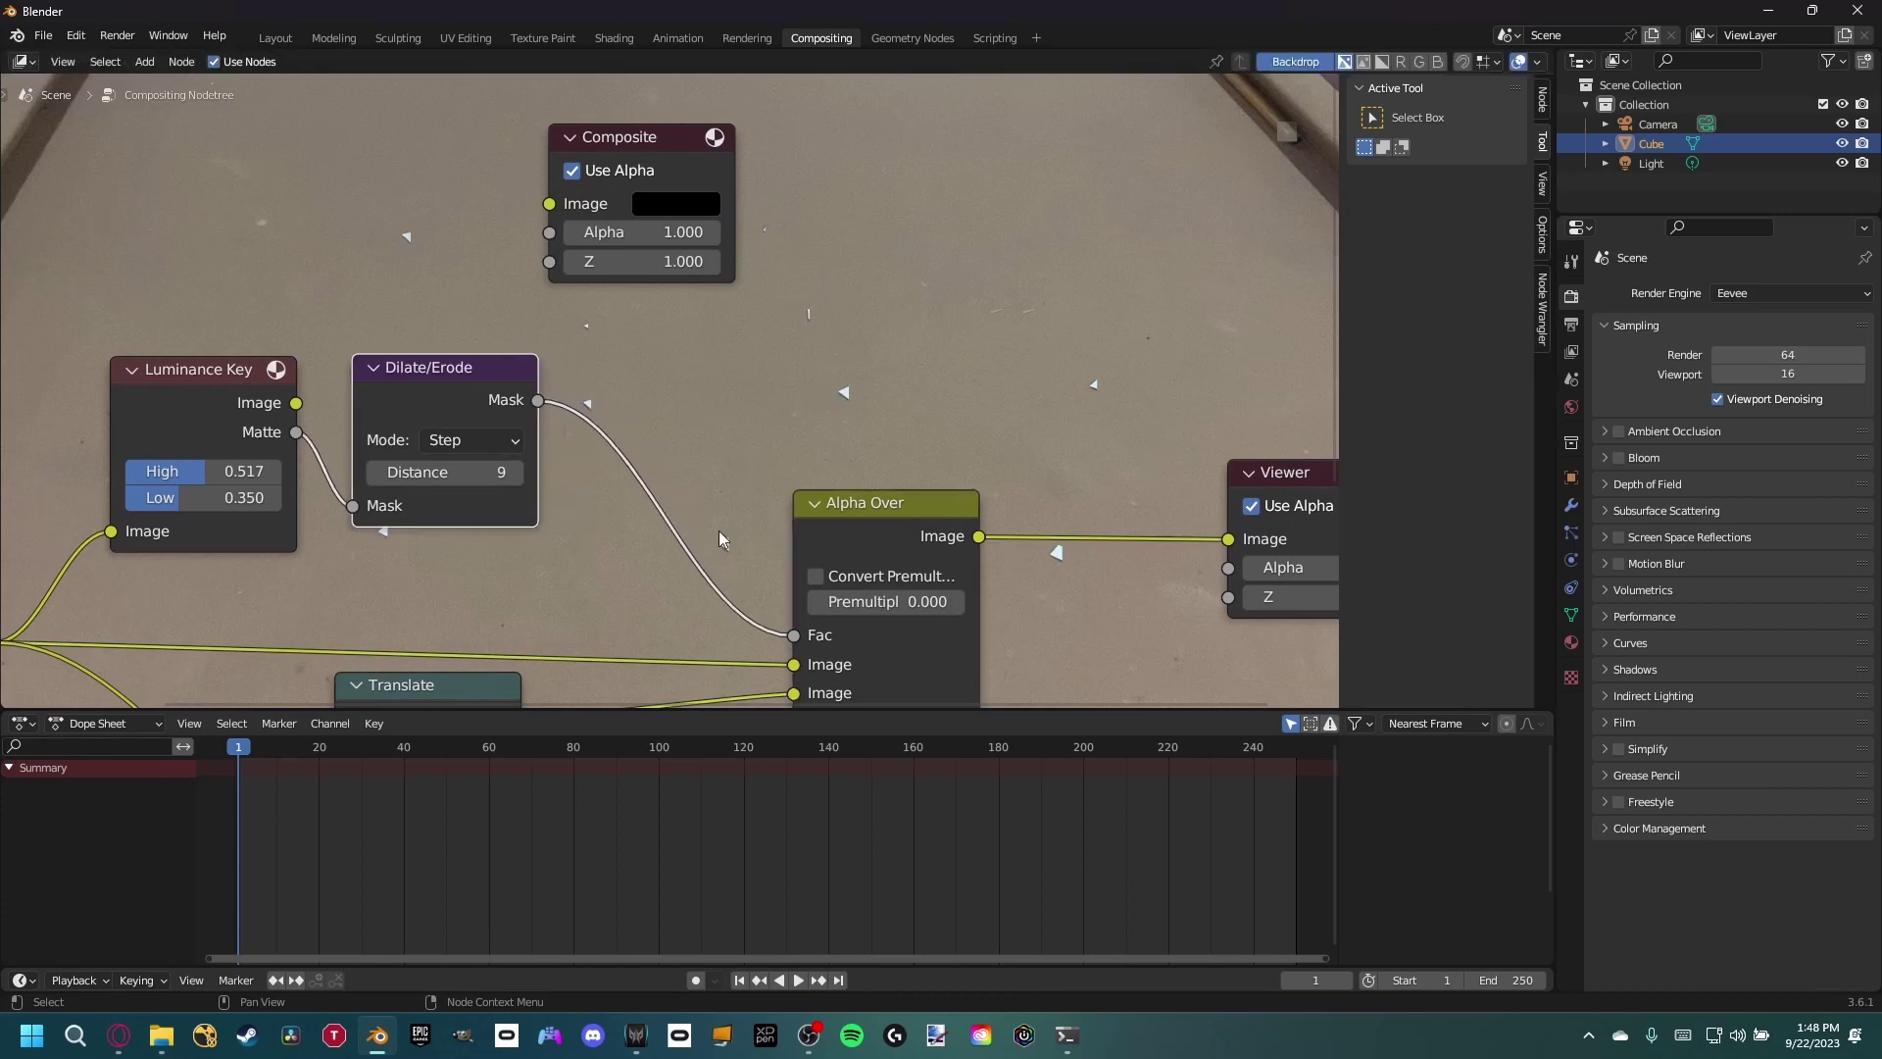
{"action": "key", "text": "shift+a"}
{"action": "left_click", "coordinate": [627, 362]}
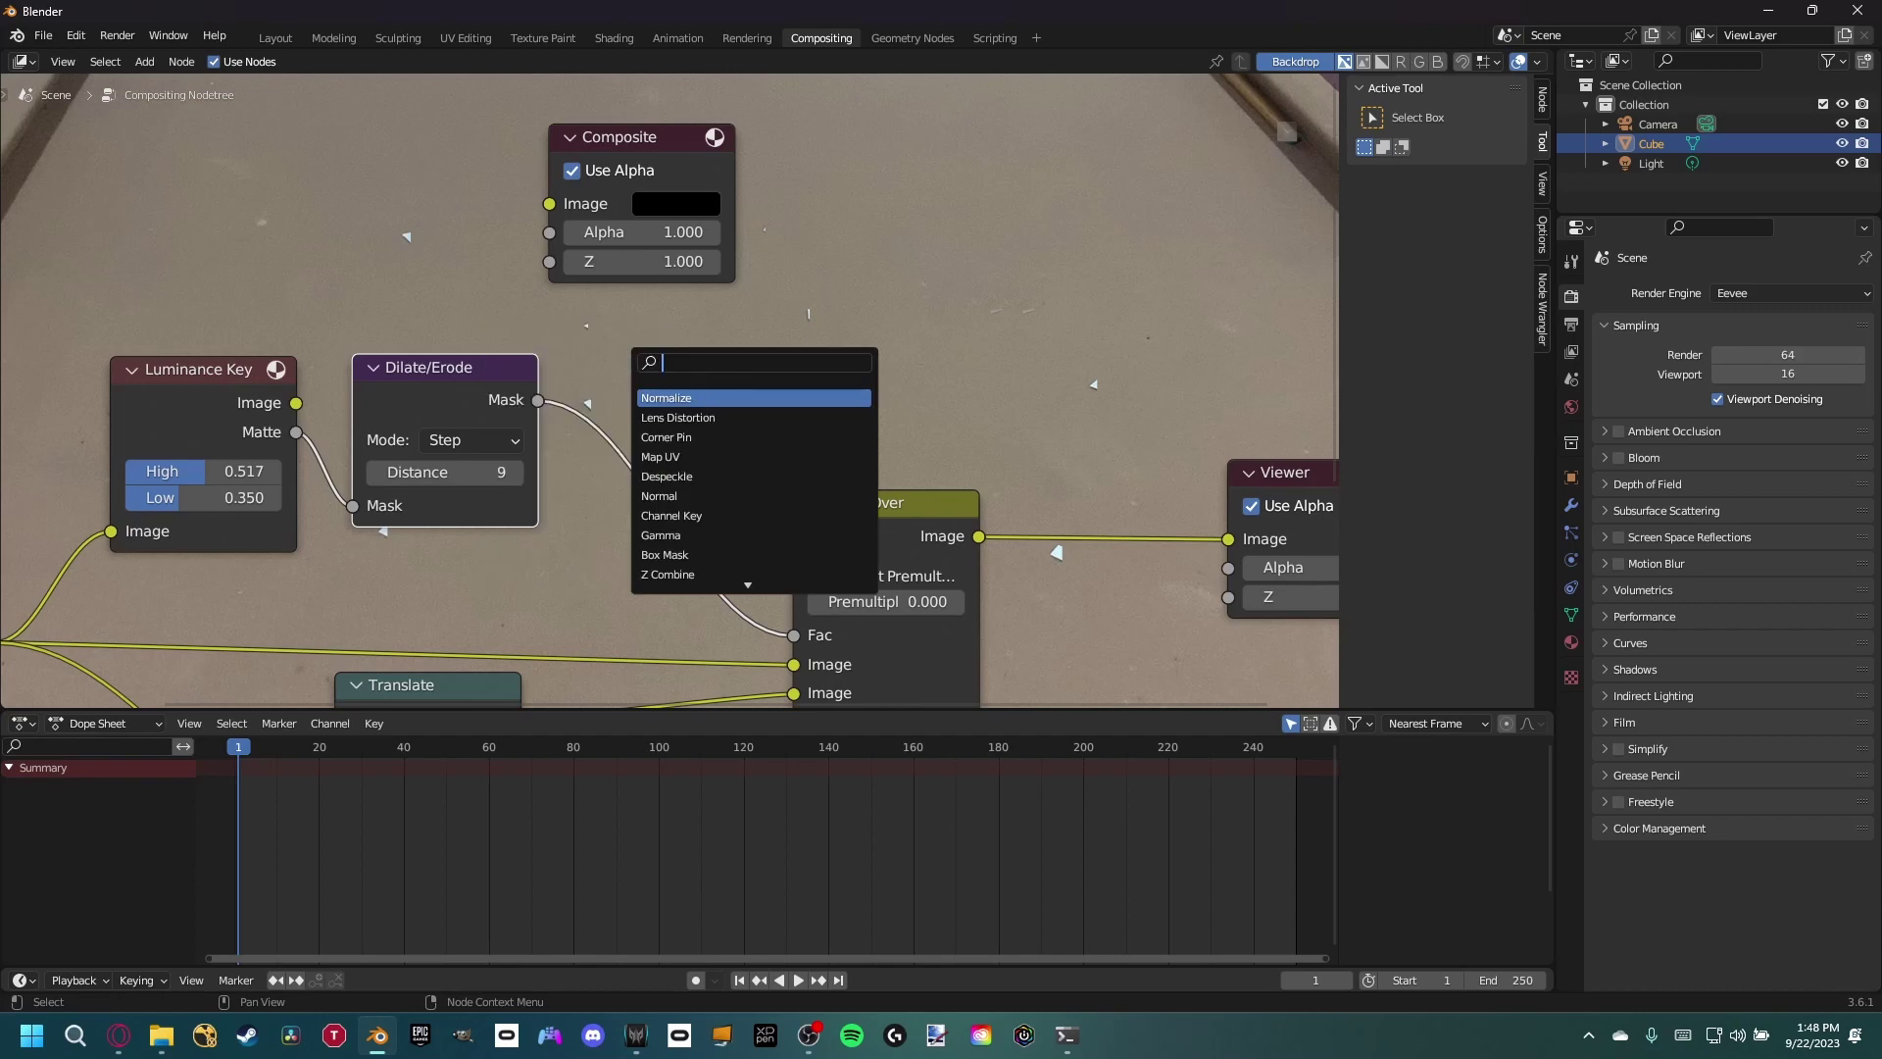
{"action": "type", "text": "blur"}
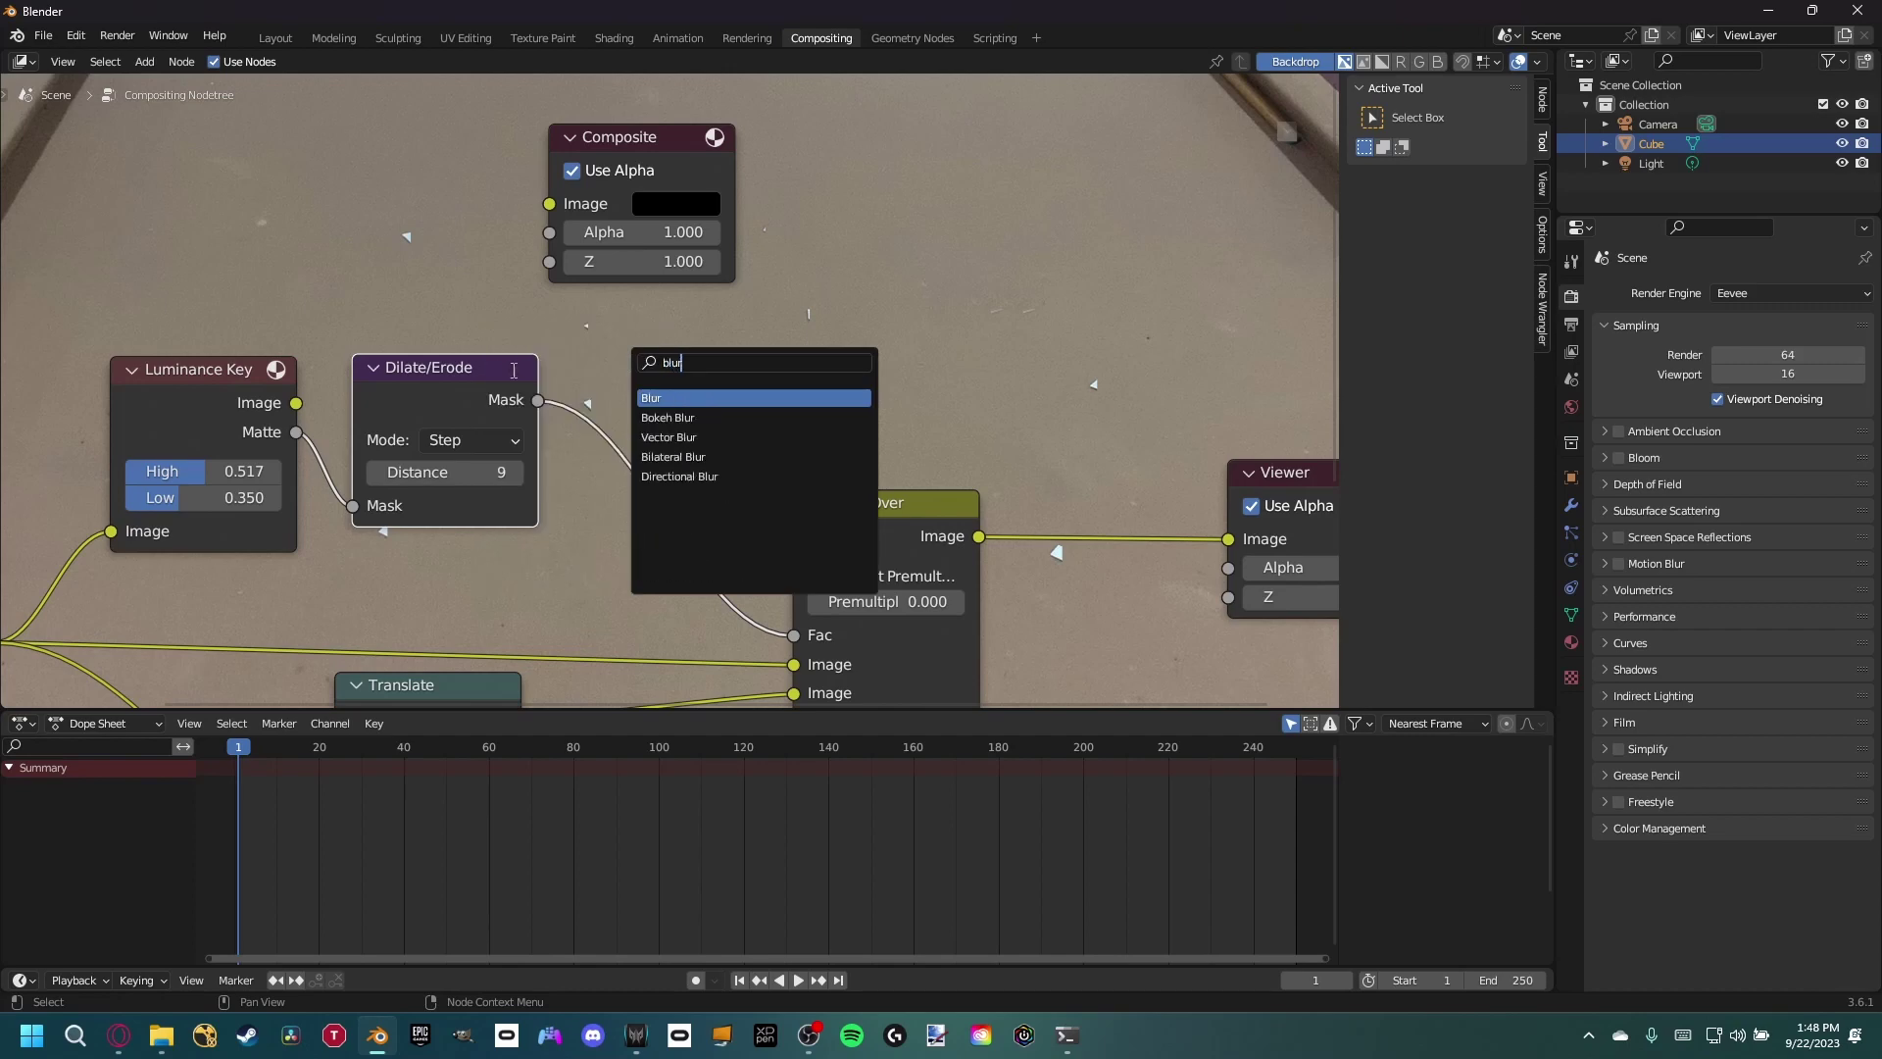
{"action": "left_click", "coordinate": [657, 398]}
{"action": "left_click", "coordinate": [811, 519]}
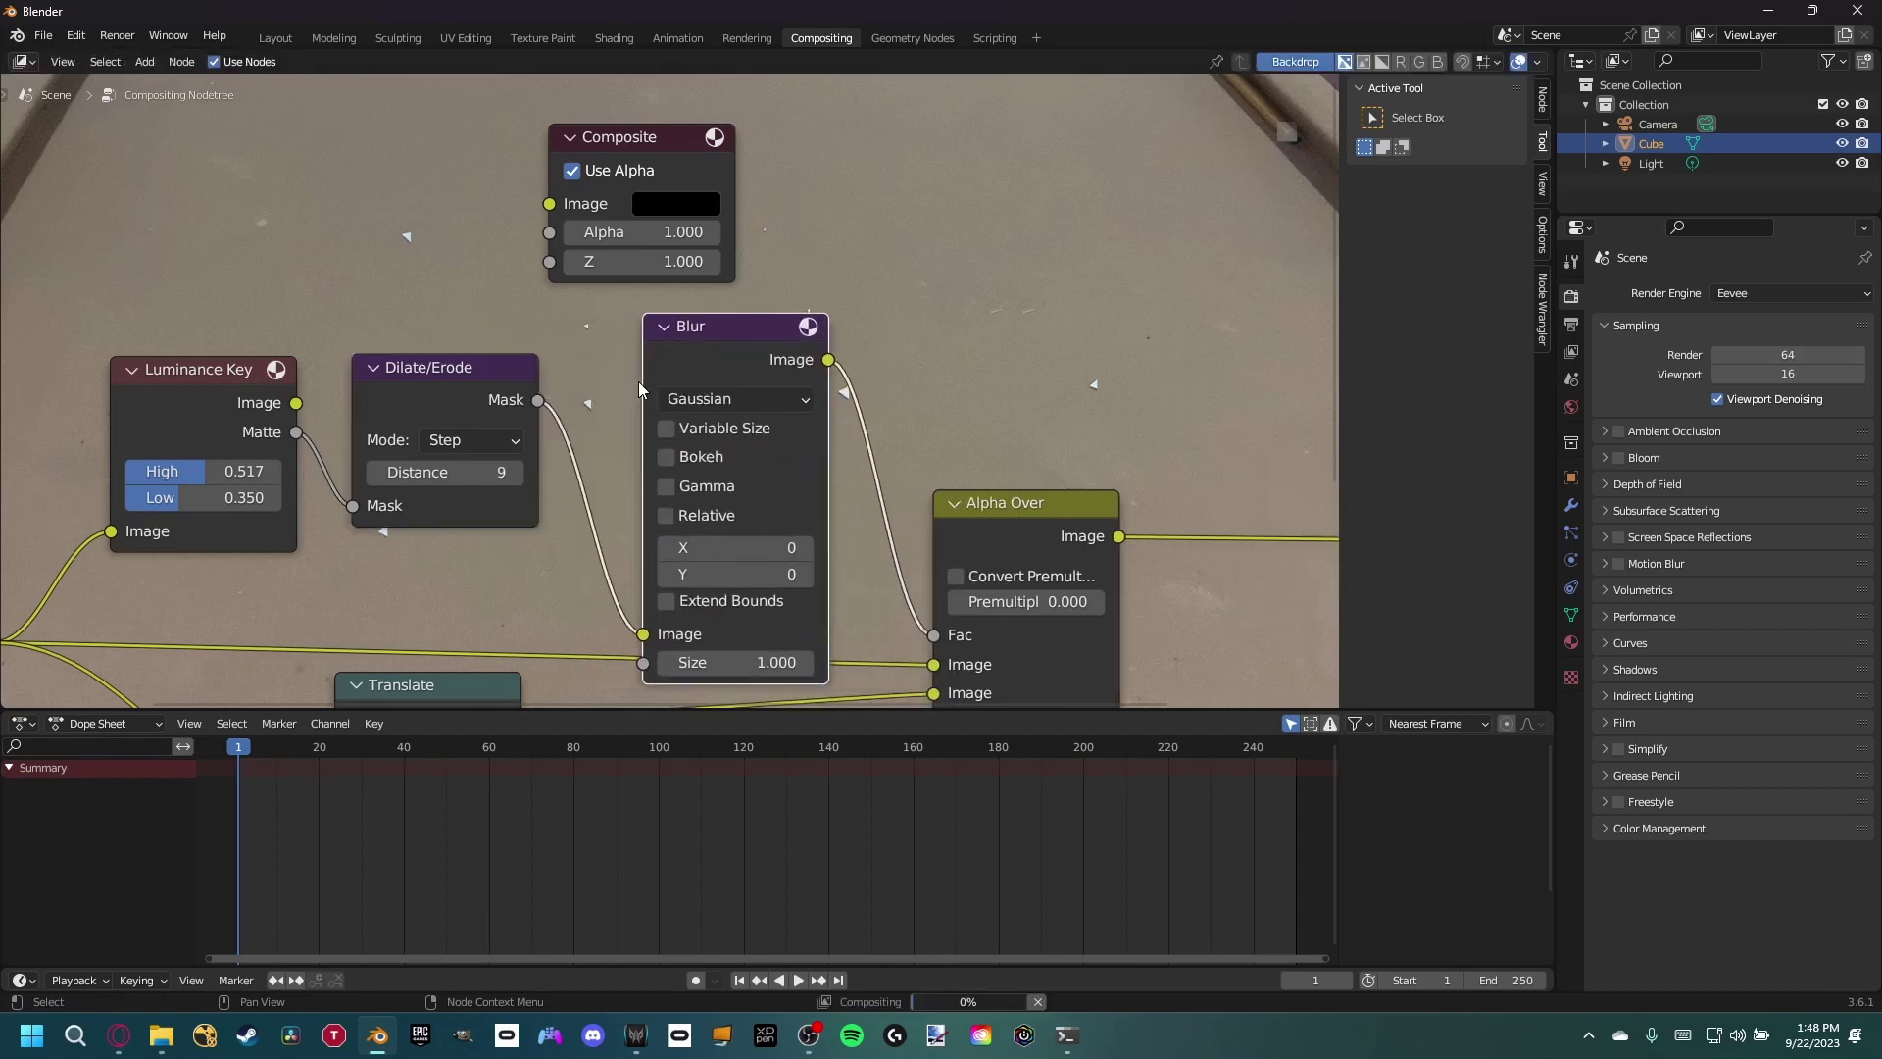
- Set the Blur node's X and Y to 13 and move the node slightly up, away from the Dilate/Erode
{"action": "mouse_move", "coordinate": [745, 547]}
{"action": "left_mouse_down"}
{"action": "mouse_move", "coordinate": [745, 574]}
{"action": "mouse_move", "coordinate": [770, 574]}
{"action": "left_mouse_up"}
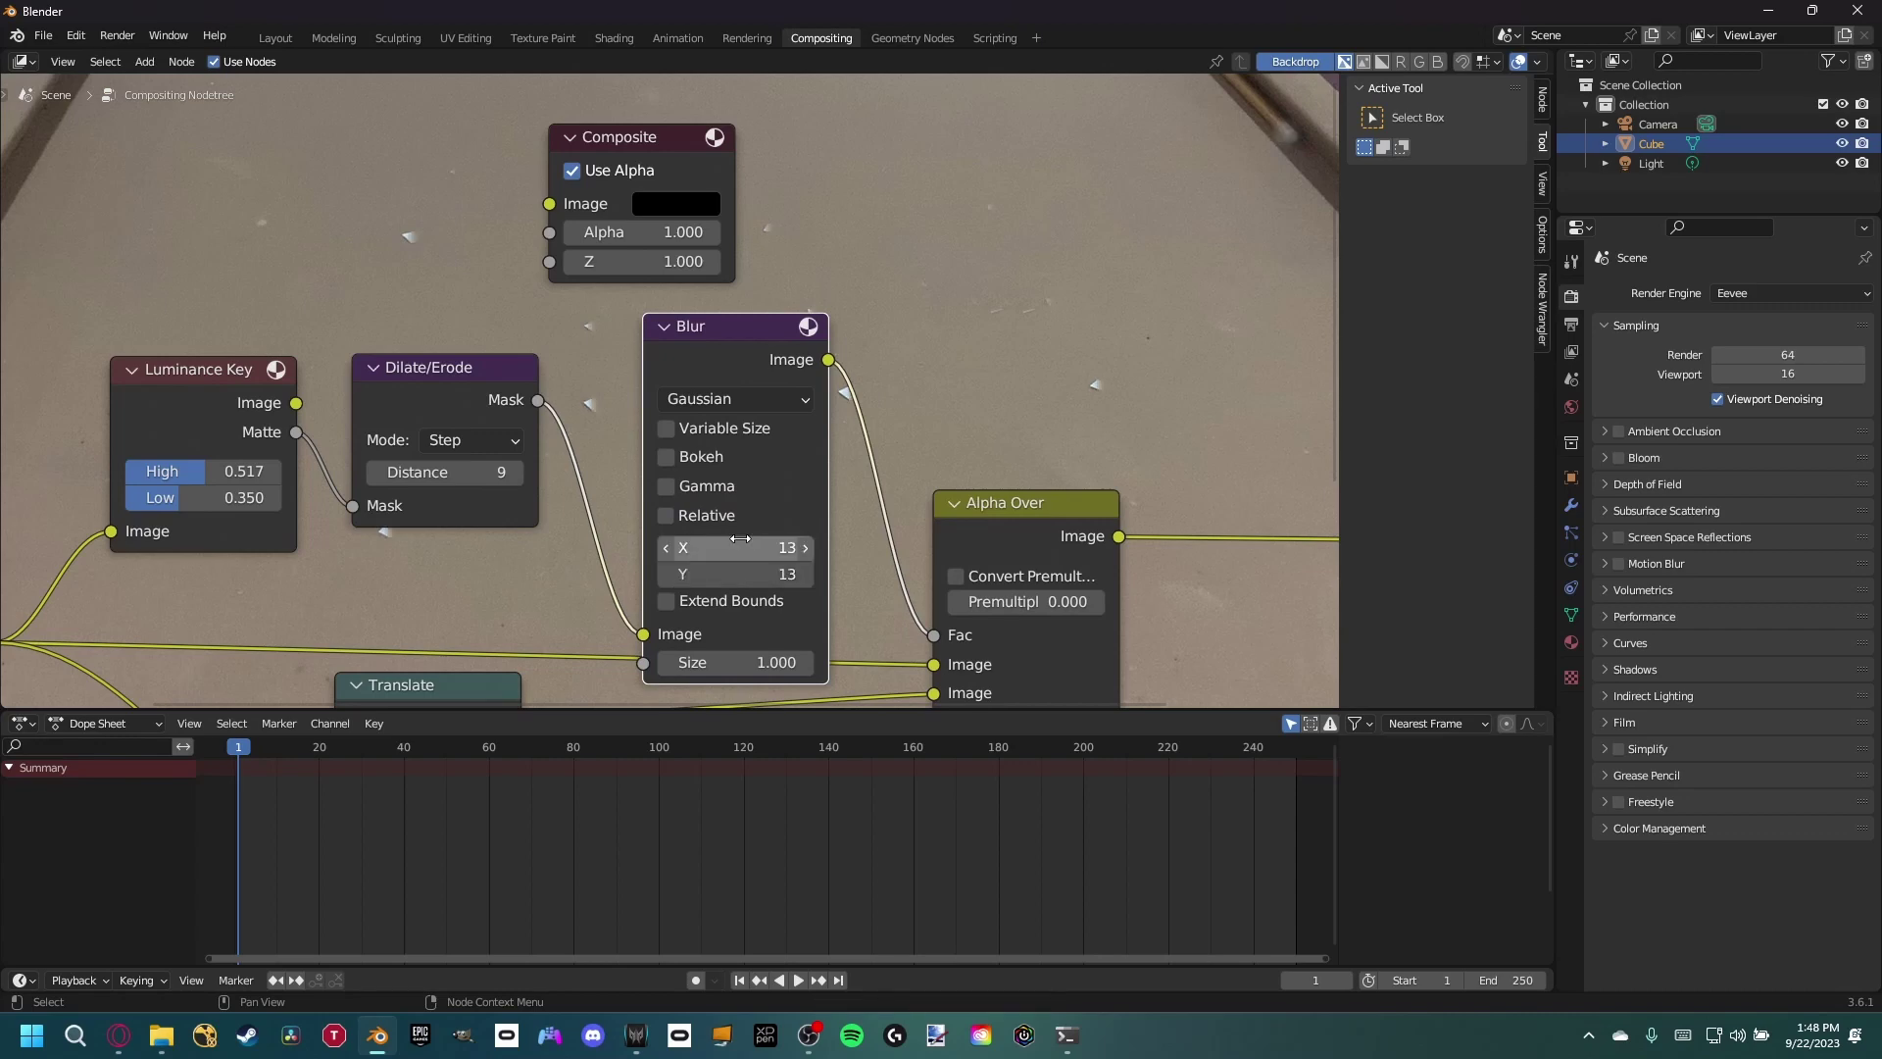
{"action": "middle_click_drag", "start_coordinate": [757, 350], "coordinate": [789, 275]}
{"action": "mouse_move", "coordinate": [789, 275]}
{"action": "left_mouse_down"}
{"action": "mouse_move", "coordinate": [816, 248]}
{"action": "mouse_move", "coordinate": [800, 261]}
{"action": "left_mouse_up"}
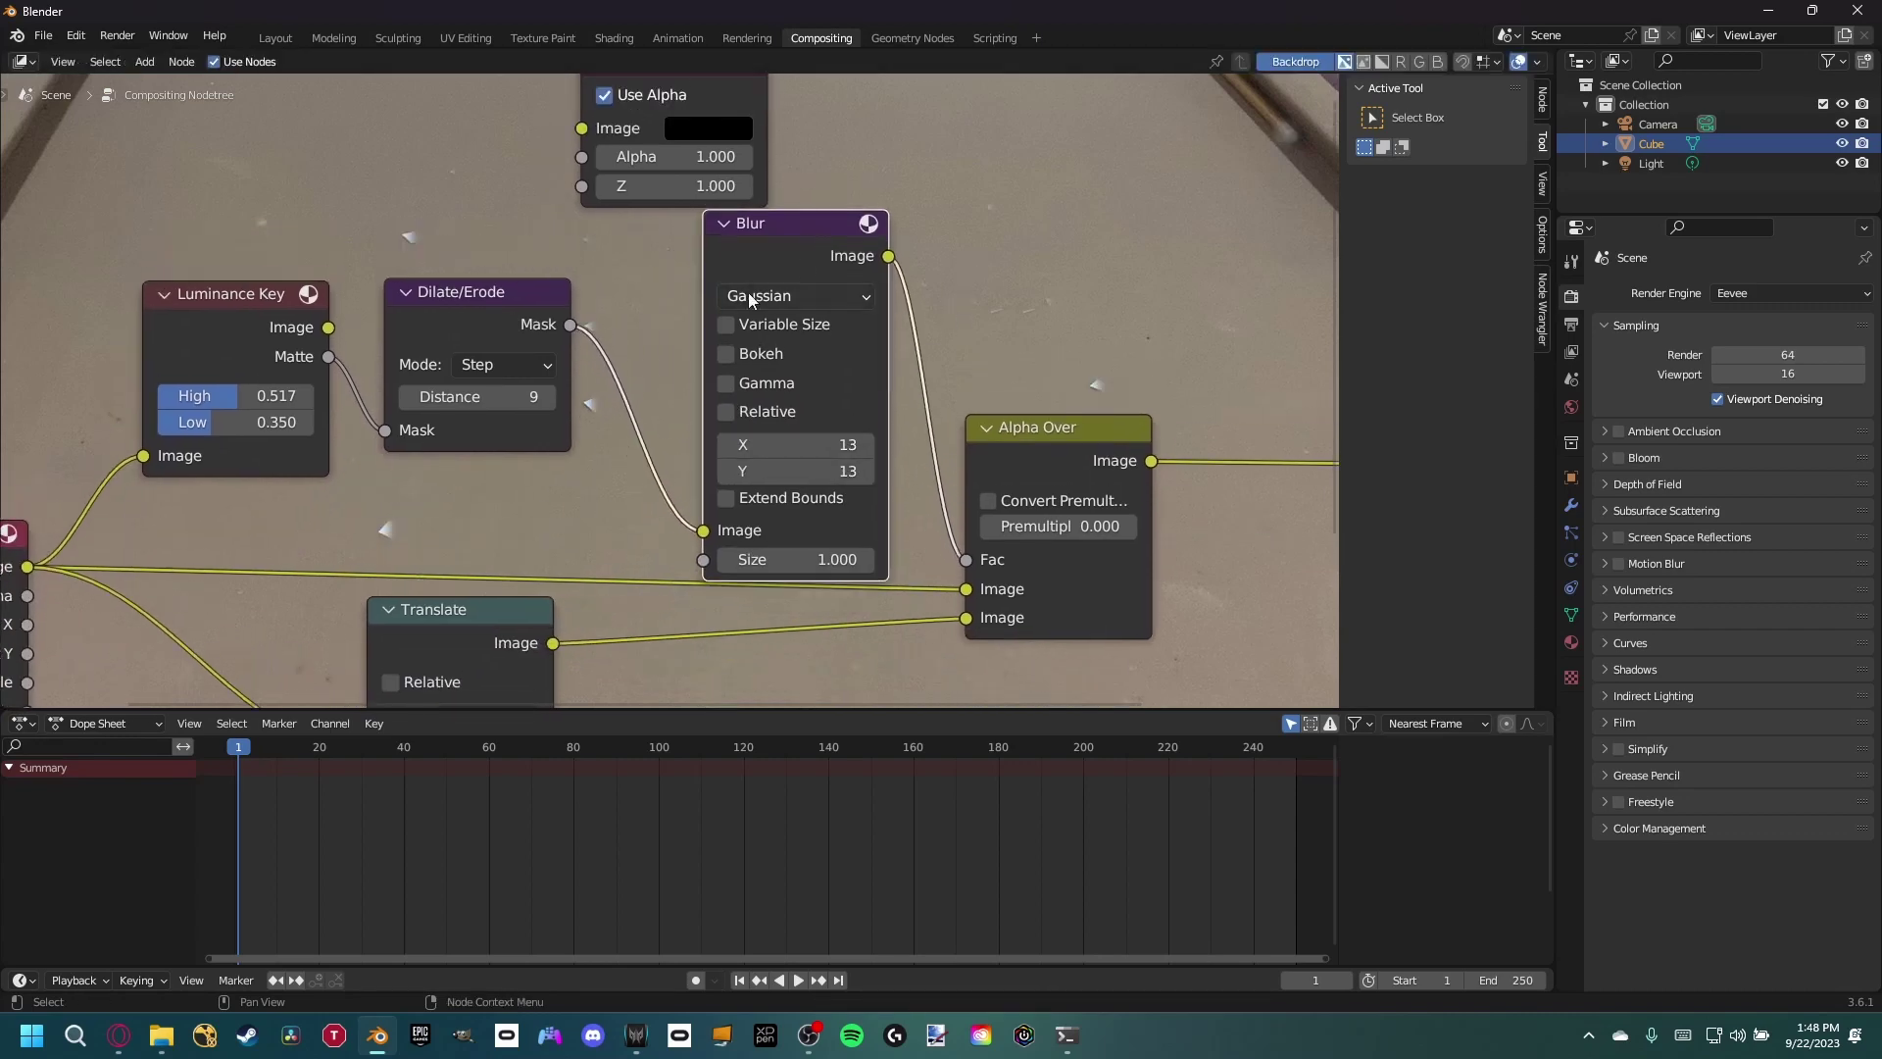
{"action": "middle_click_drag", "start_coordinate": [800, 261], "coordinate": [849, 373]}
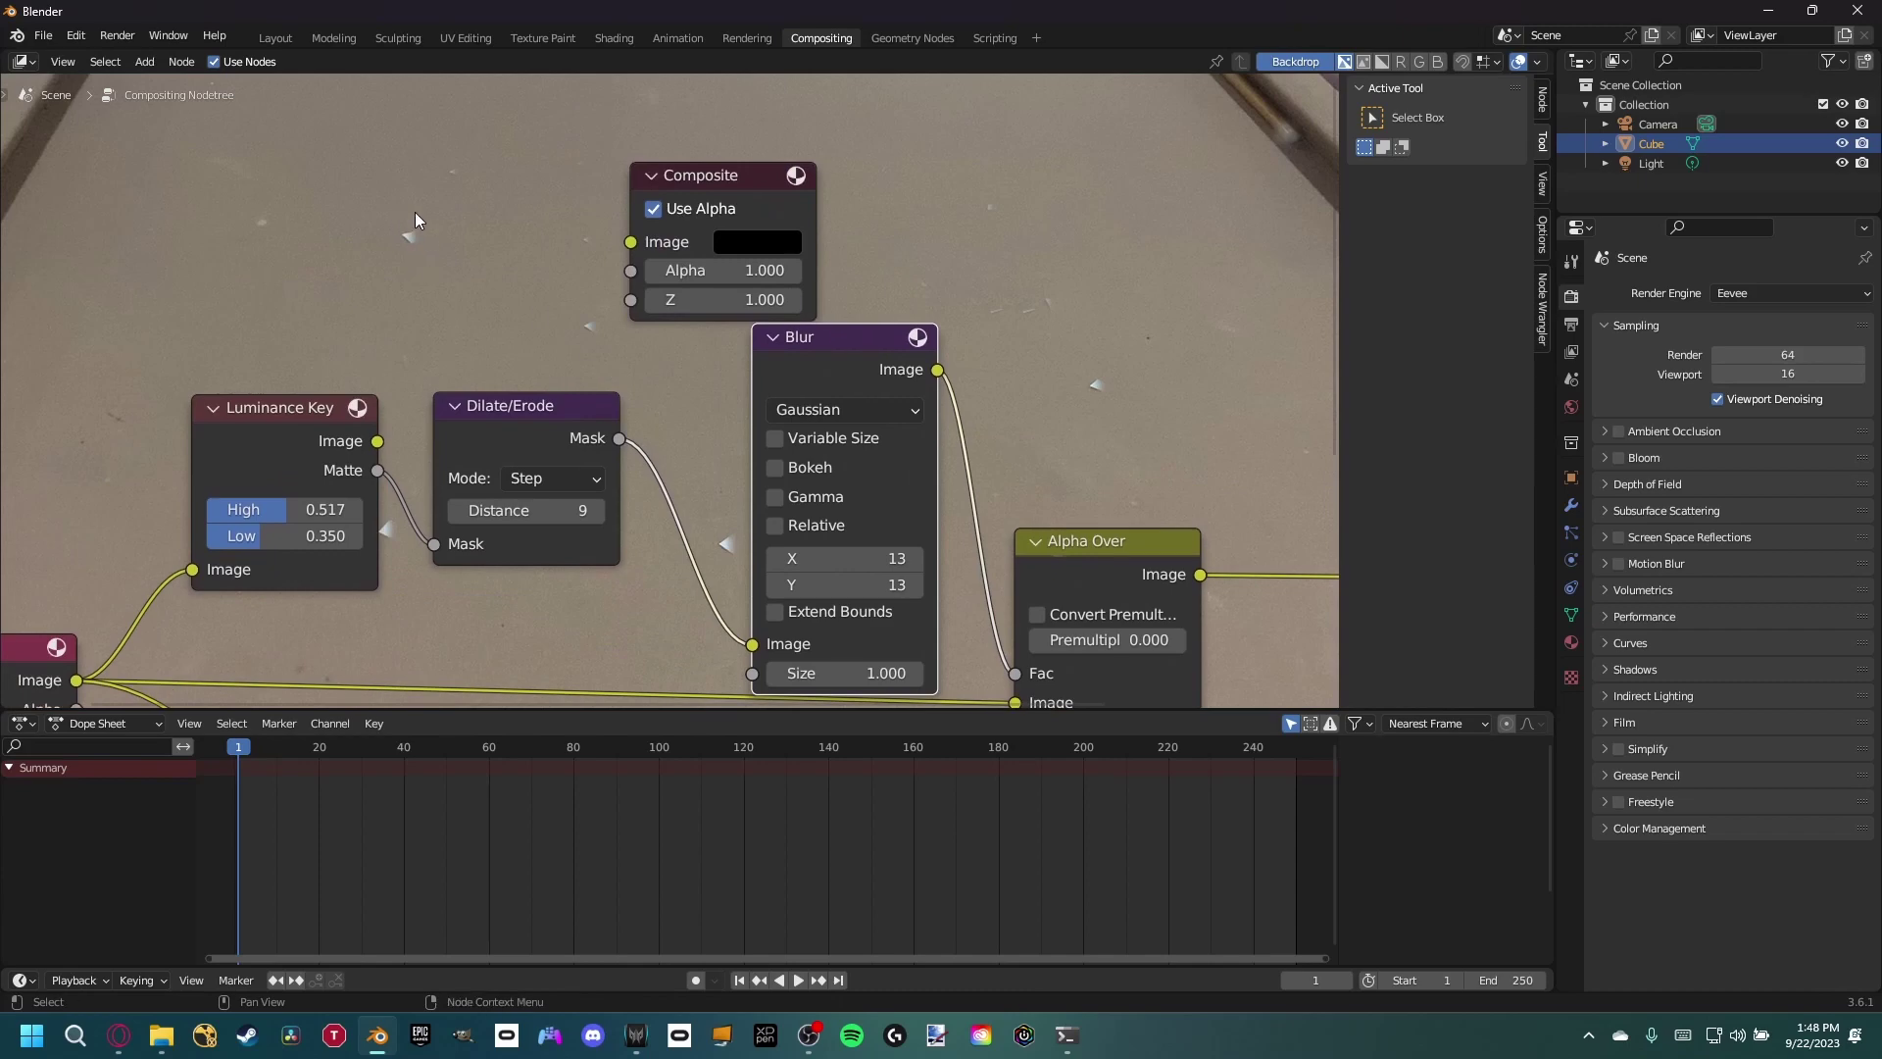
- Send the Translate node's output to the Viewer for inspection and reconnect the Alpha Over's output to the Viewer
{"action": "middle_click_drag", "start_coordinate": [709, 532], "coordinate": [674, 300], "text": "shift"}
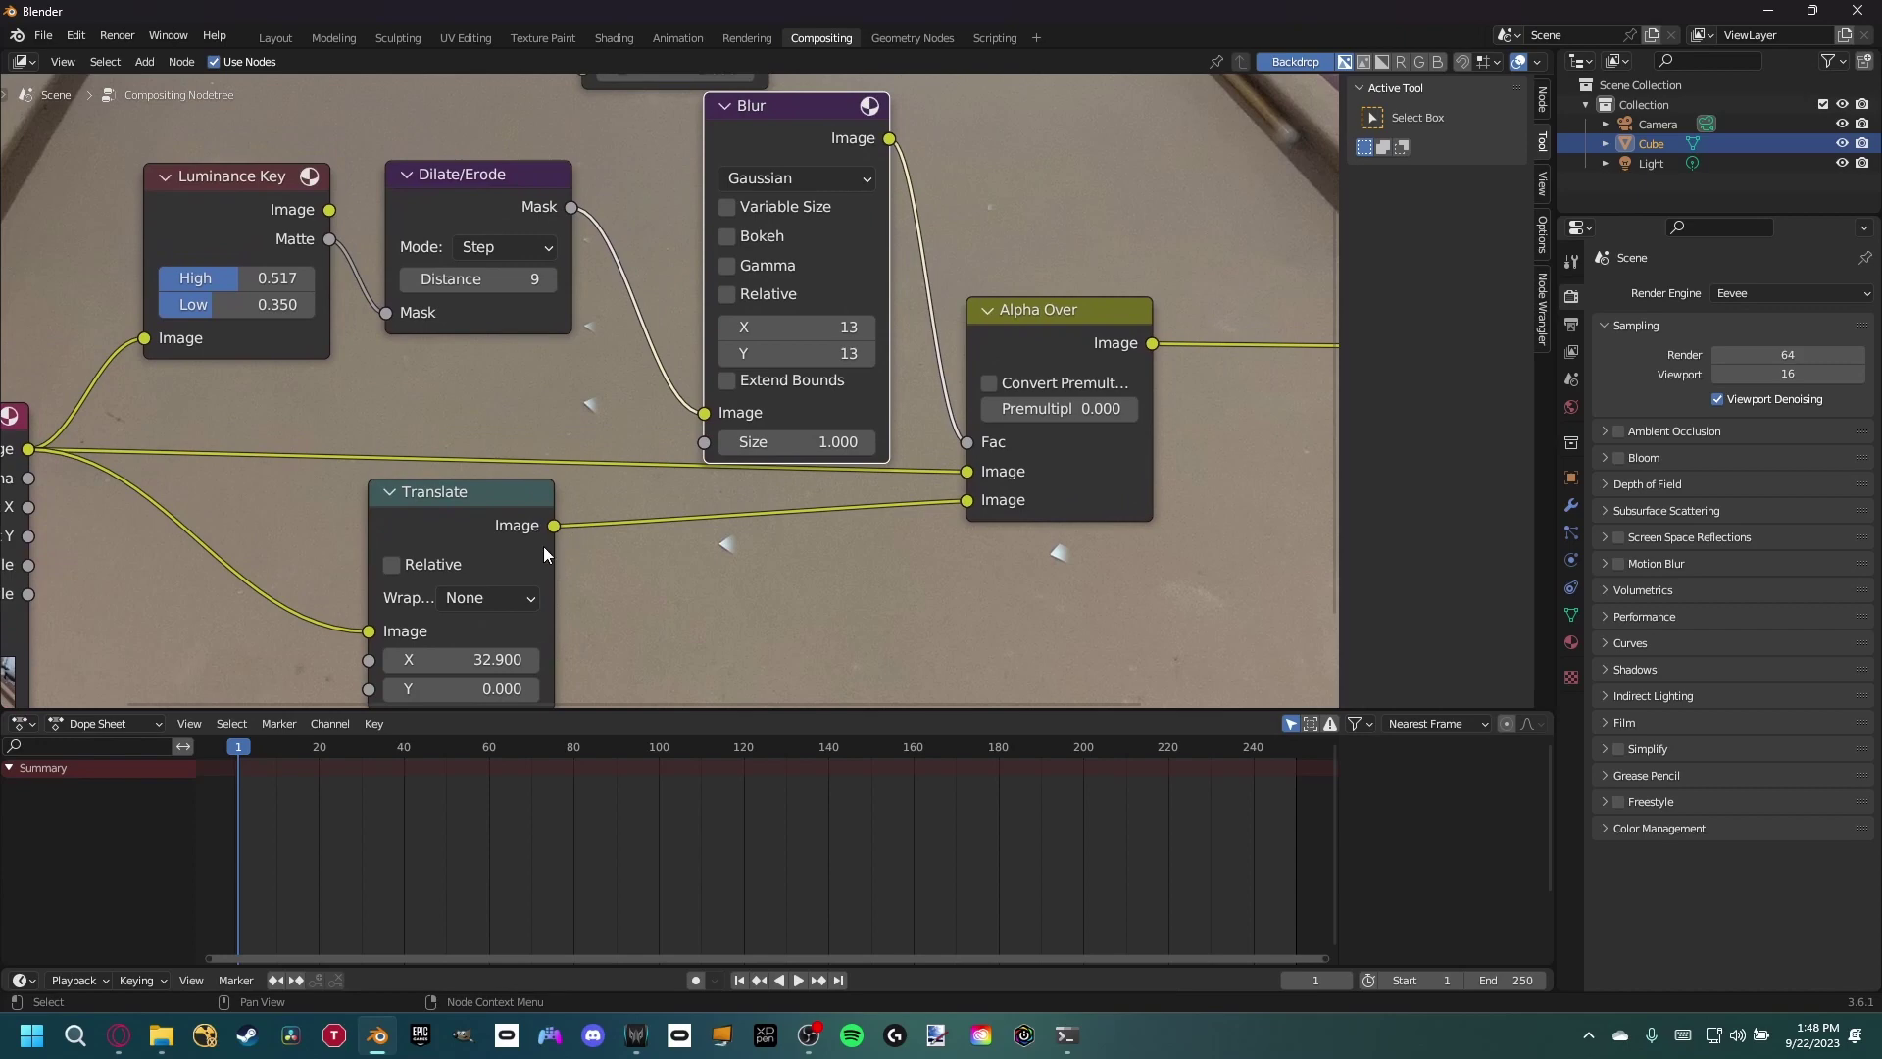
{"action": "middle_click_drag", "start_coordinate": [591, 464], "coordinate": [588, 487]}
{"action": "scroll", "coordinate": [588, 486], "scroll_direction": "down", "scroll_amount": 5, "text": "shift"}
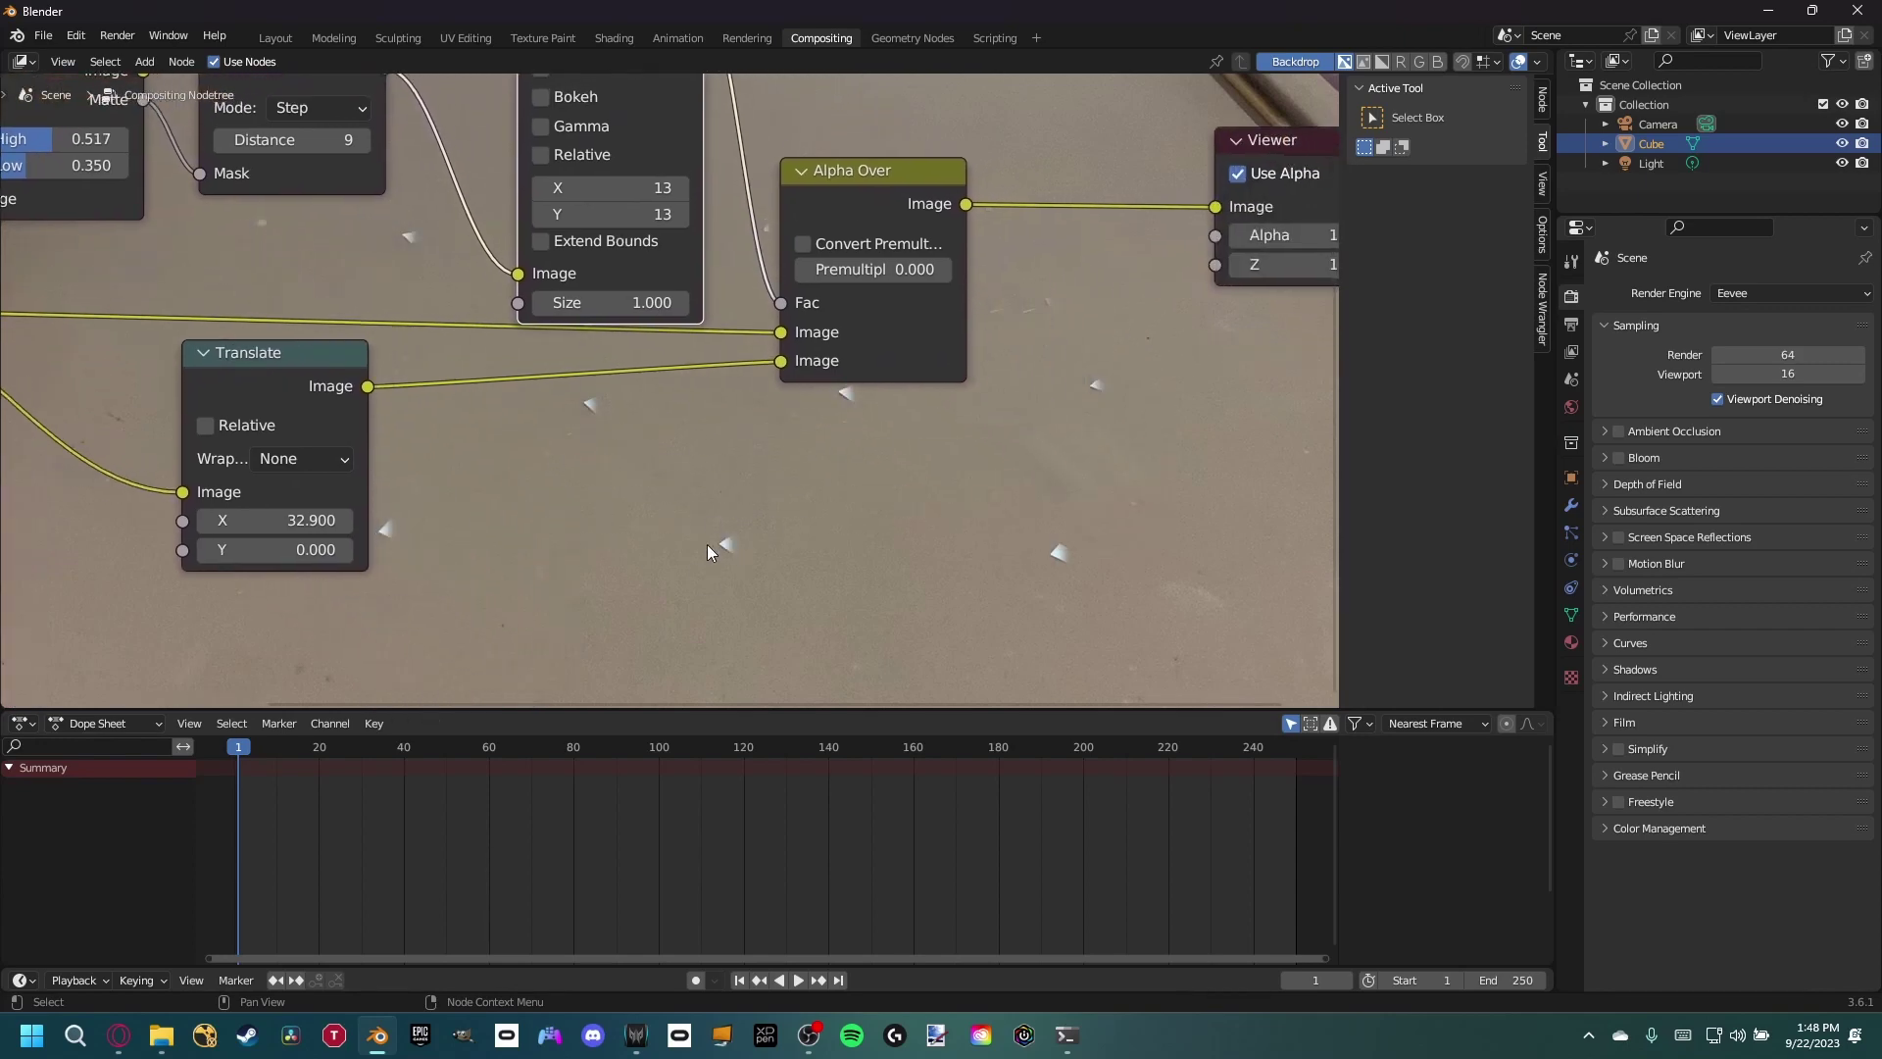
{"action": "scroll", "coordinate": [724, 539], "scroll_direction": "left", "scroll_amount": 4, "text": "ctrl"}
{"action": "middle_click_drag", "start_coordinate": [754, 506], "coordinate": [768, 550], "text": "shift"}
{"action": "left_click", "coordinate": [479, 441], "text": "ctrl+shift"}
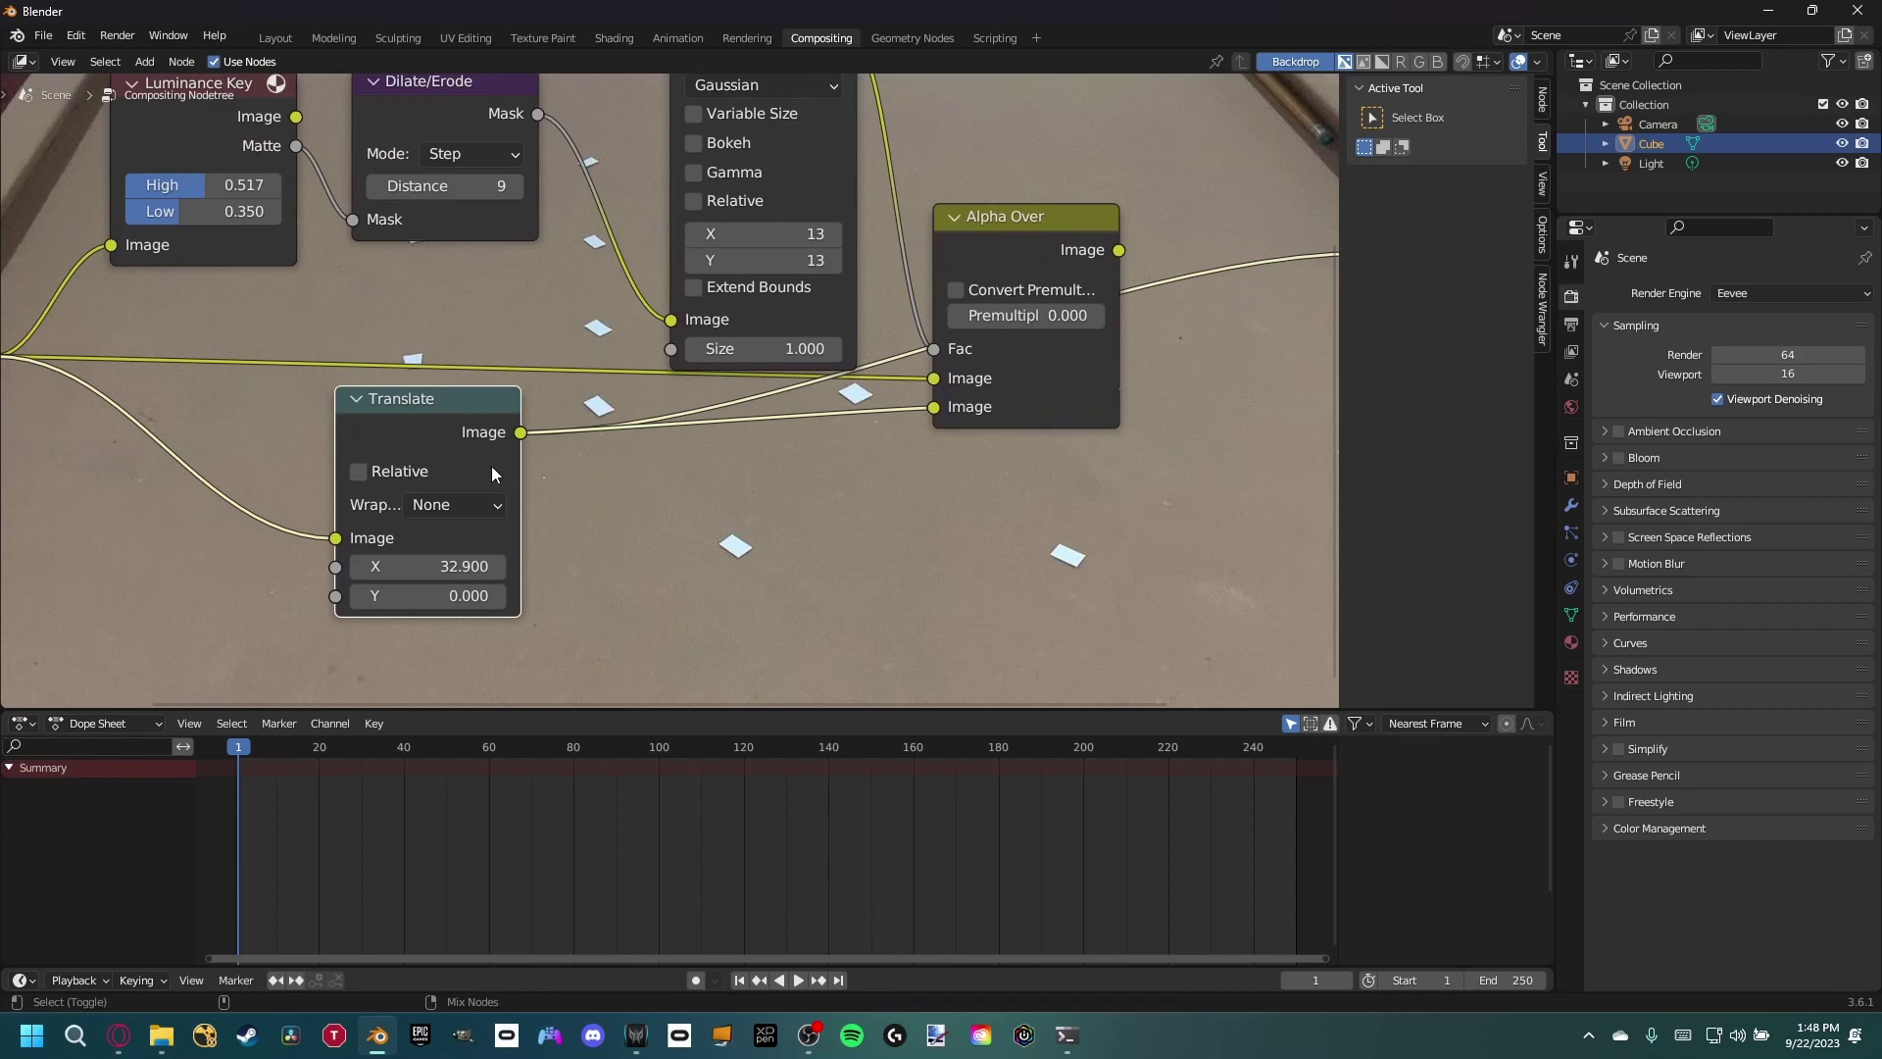
{"action": "left_click", "coordinate": [1075, 249], "text": "ctrl+shift"}
- Set the Translate node's X to 81.2, try a Y offset and undo only the Y change
{"action": "left_click_drag", "start_coordinate": [418, 566], "coordinate": [549, 566]}
{"action": "middle_click_drag", "start_coordinate": [479, 531], "coordinate": [399, 411]}
{"action": "left_click_drag", "start_coordinate": [279, 501], "coordinate": [296, 530]}
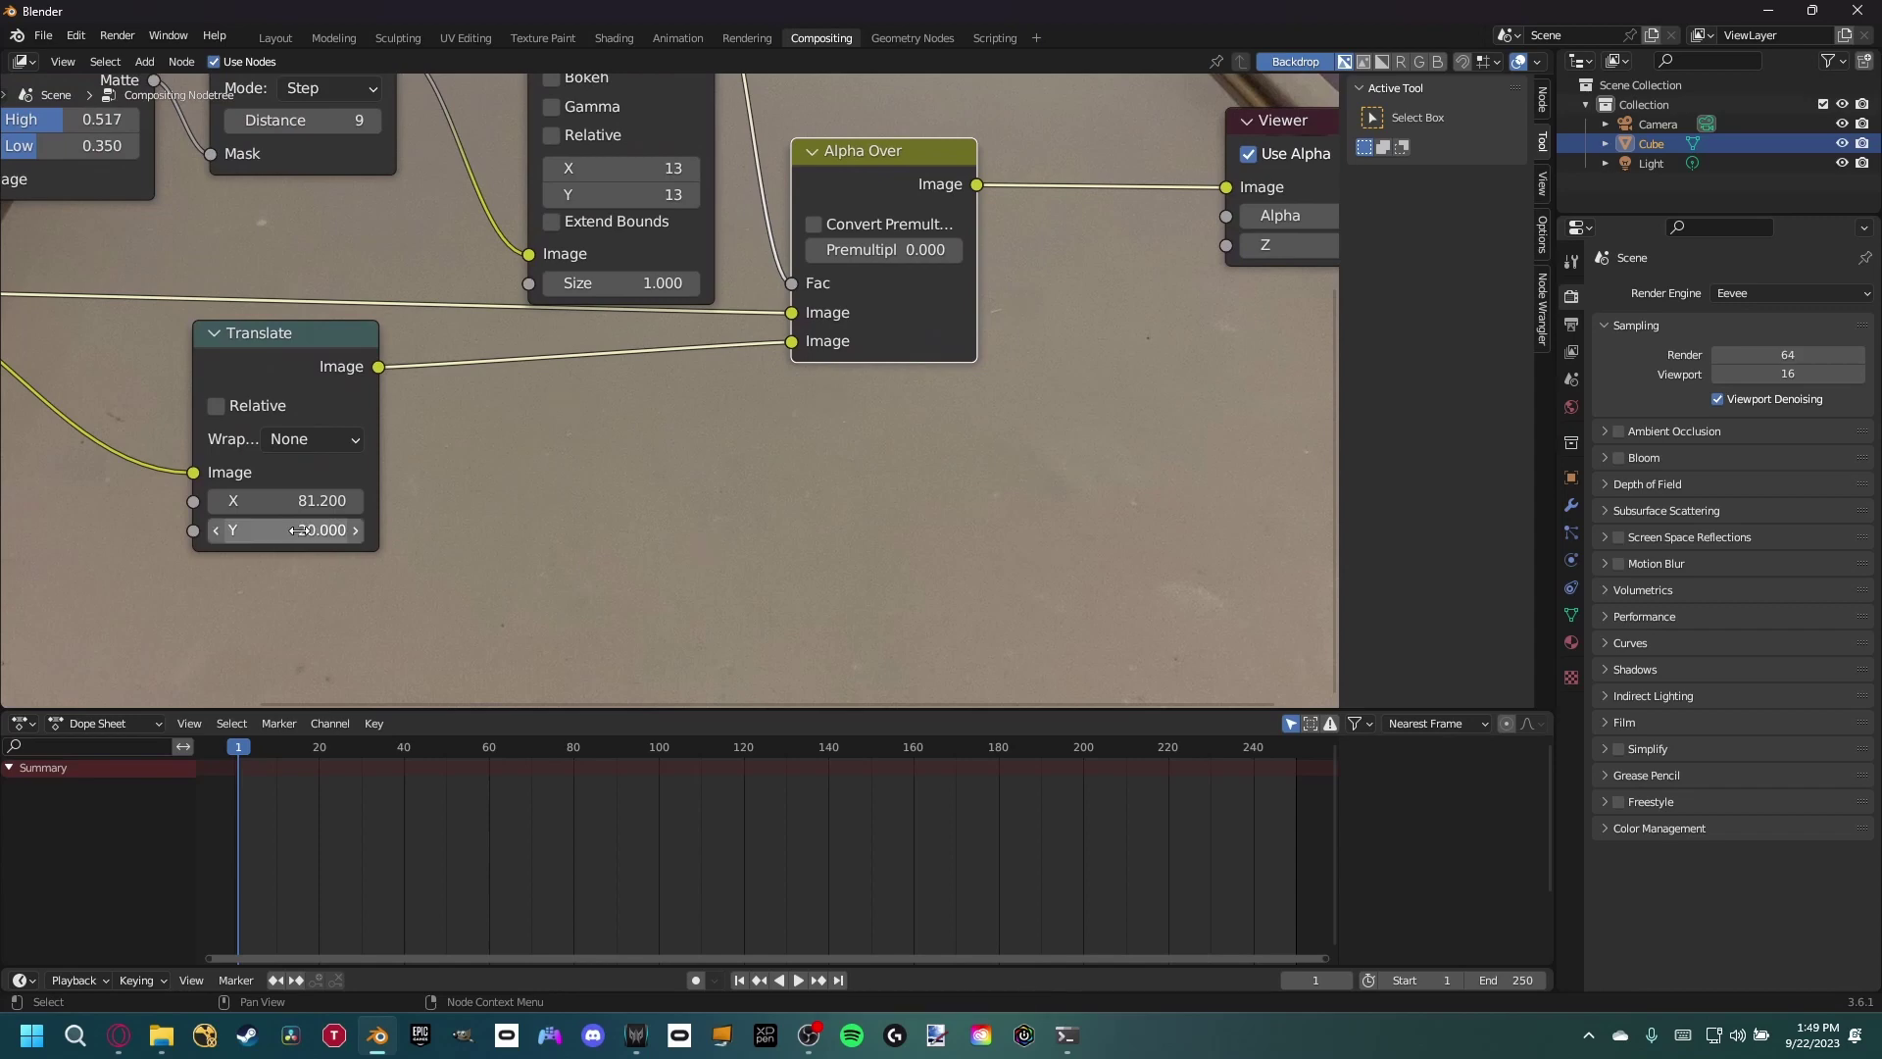
{"action": "key", "text": "ctrl+z"}
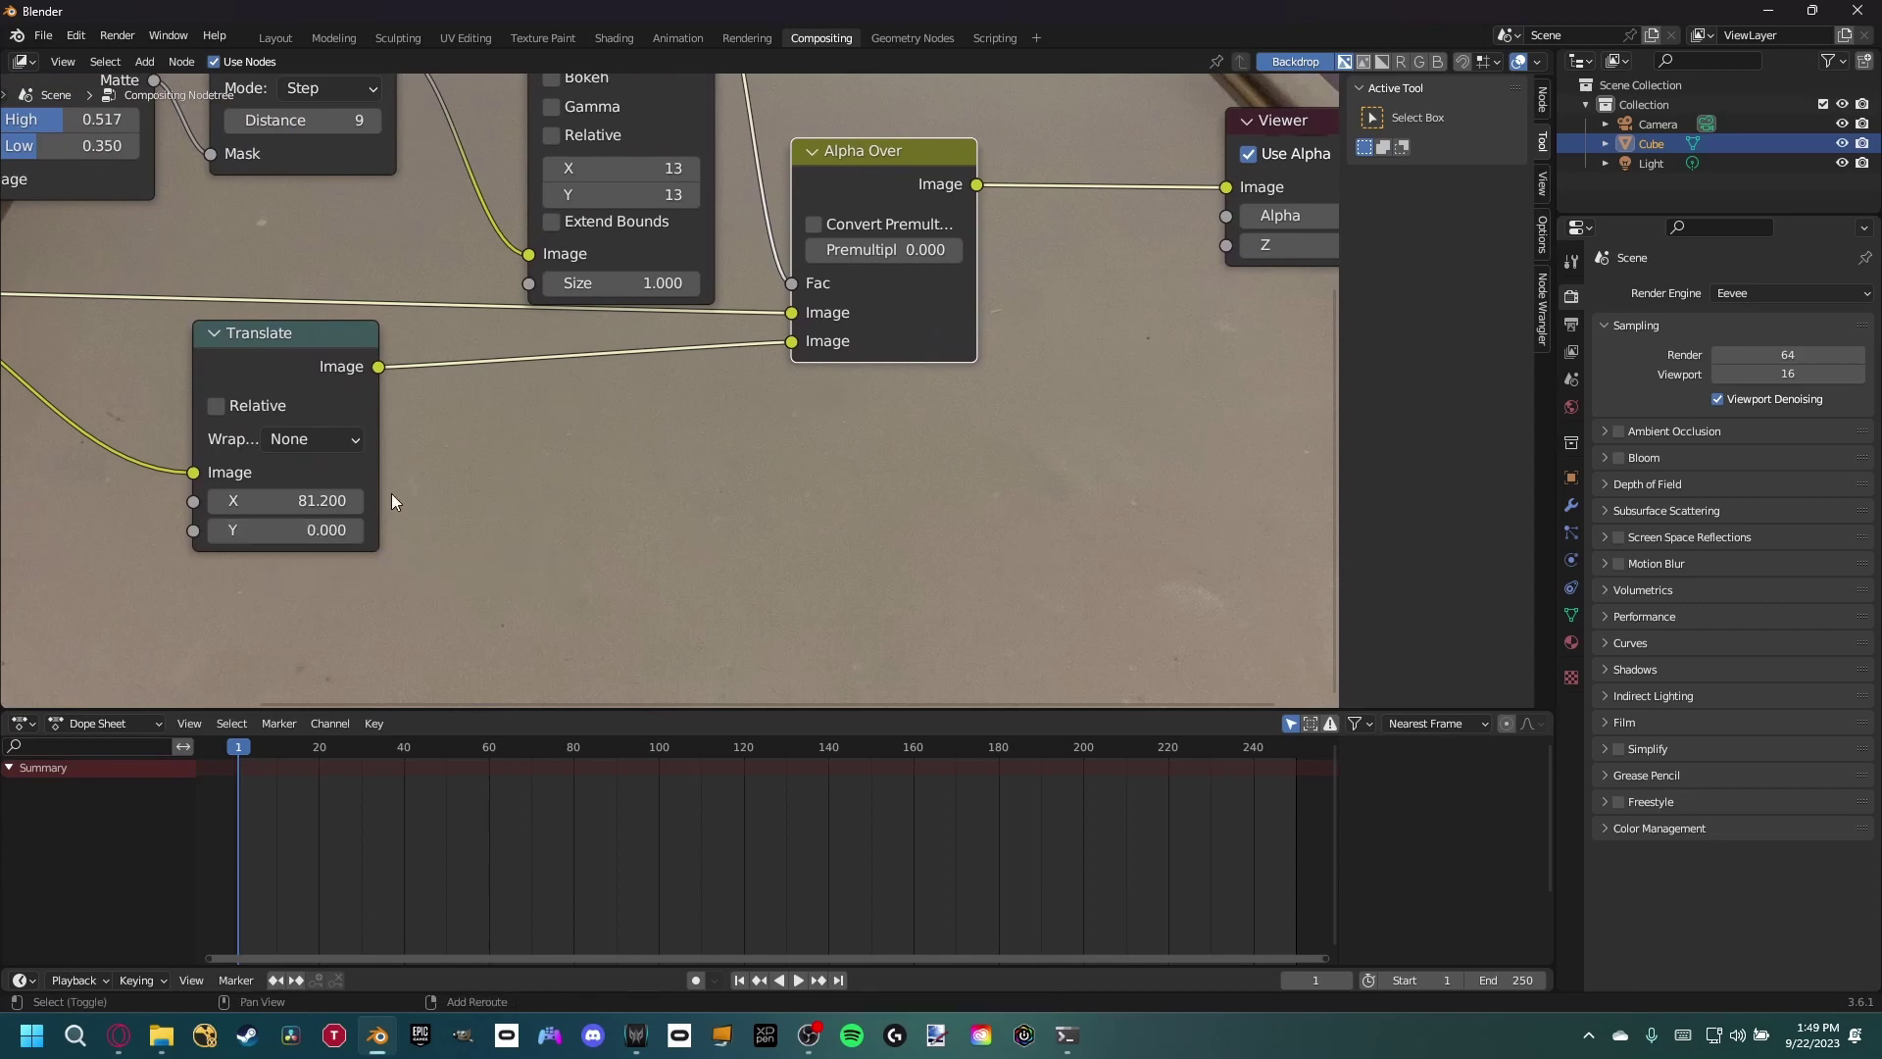
{"action": "scroll", "coordinate": [391, 494], "scroll_direction": "down", "scroll_amount": 4}
{"action": "middle_click_drag", "start_coordinate": [610, 492], "coordinate": [577, 540]}
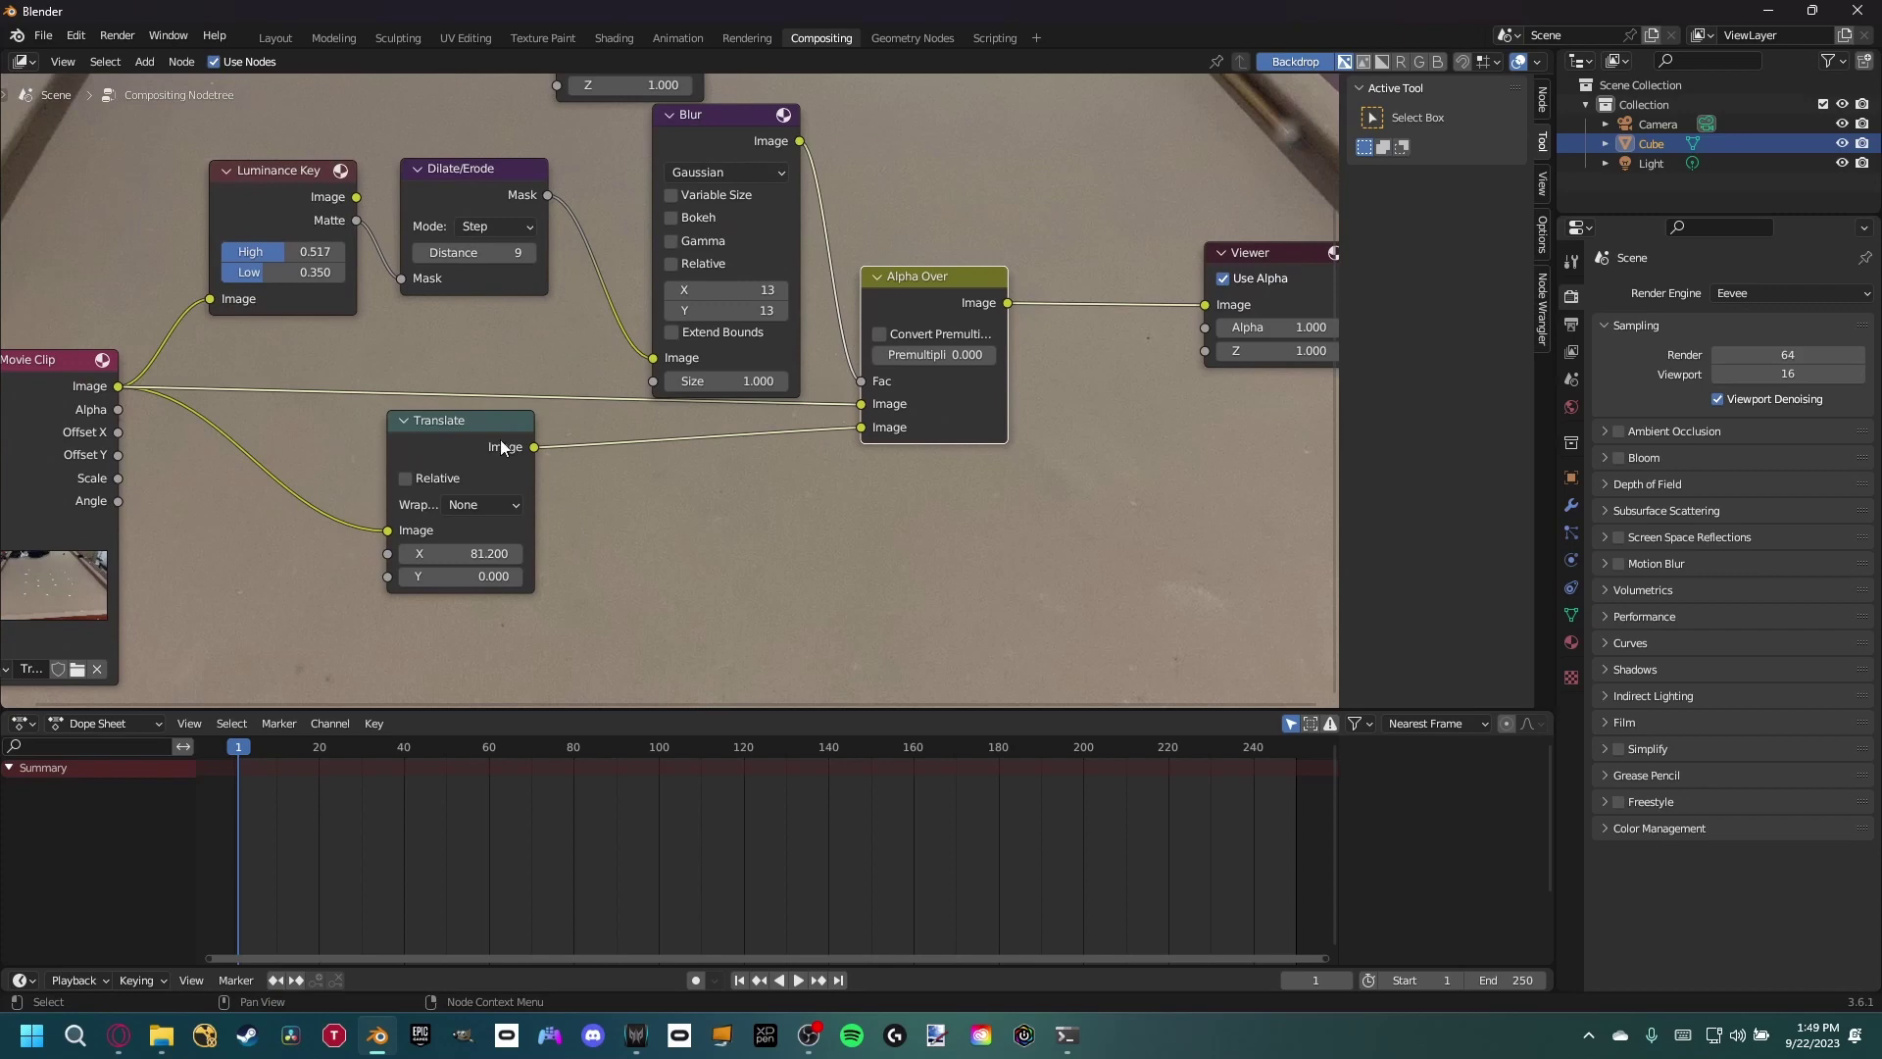
{"action": "middle_click_drag", "start_coordinate": [586, 497], "coordinate": [590, 228]}
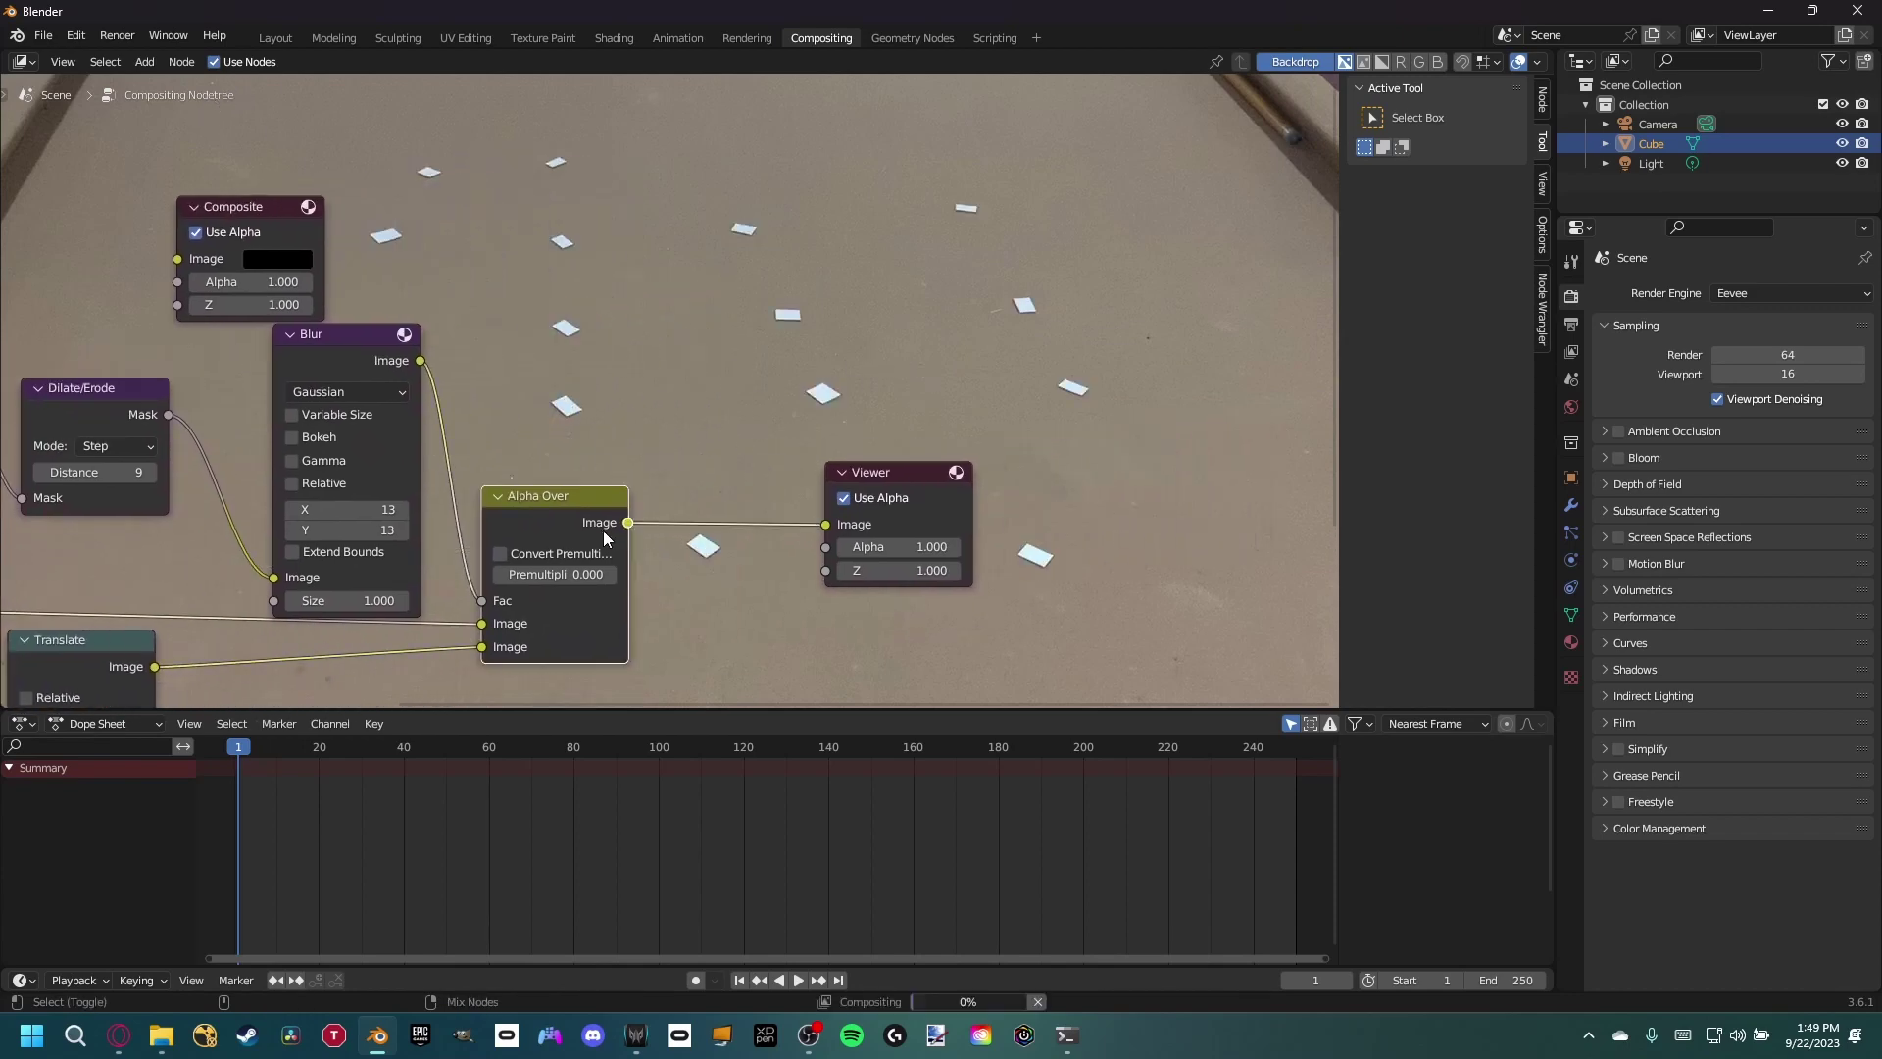
{"action": "scroll", "coordinate": [602, 531], "scroll_direction": "down", "scroll_amount": 2}
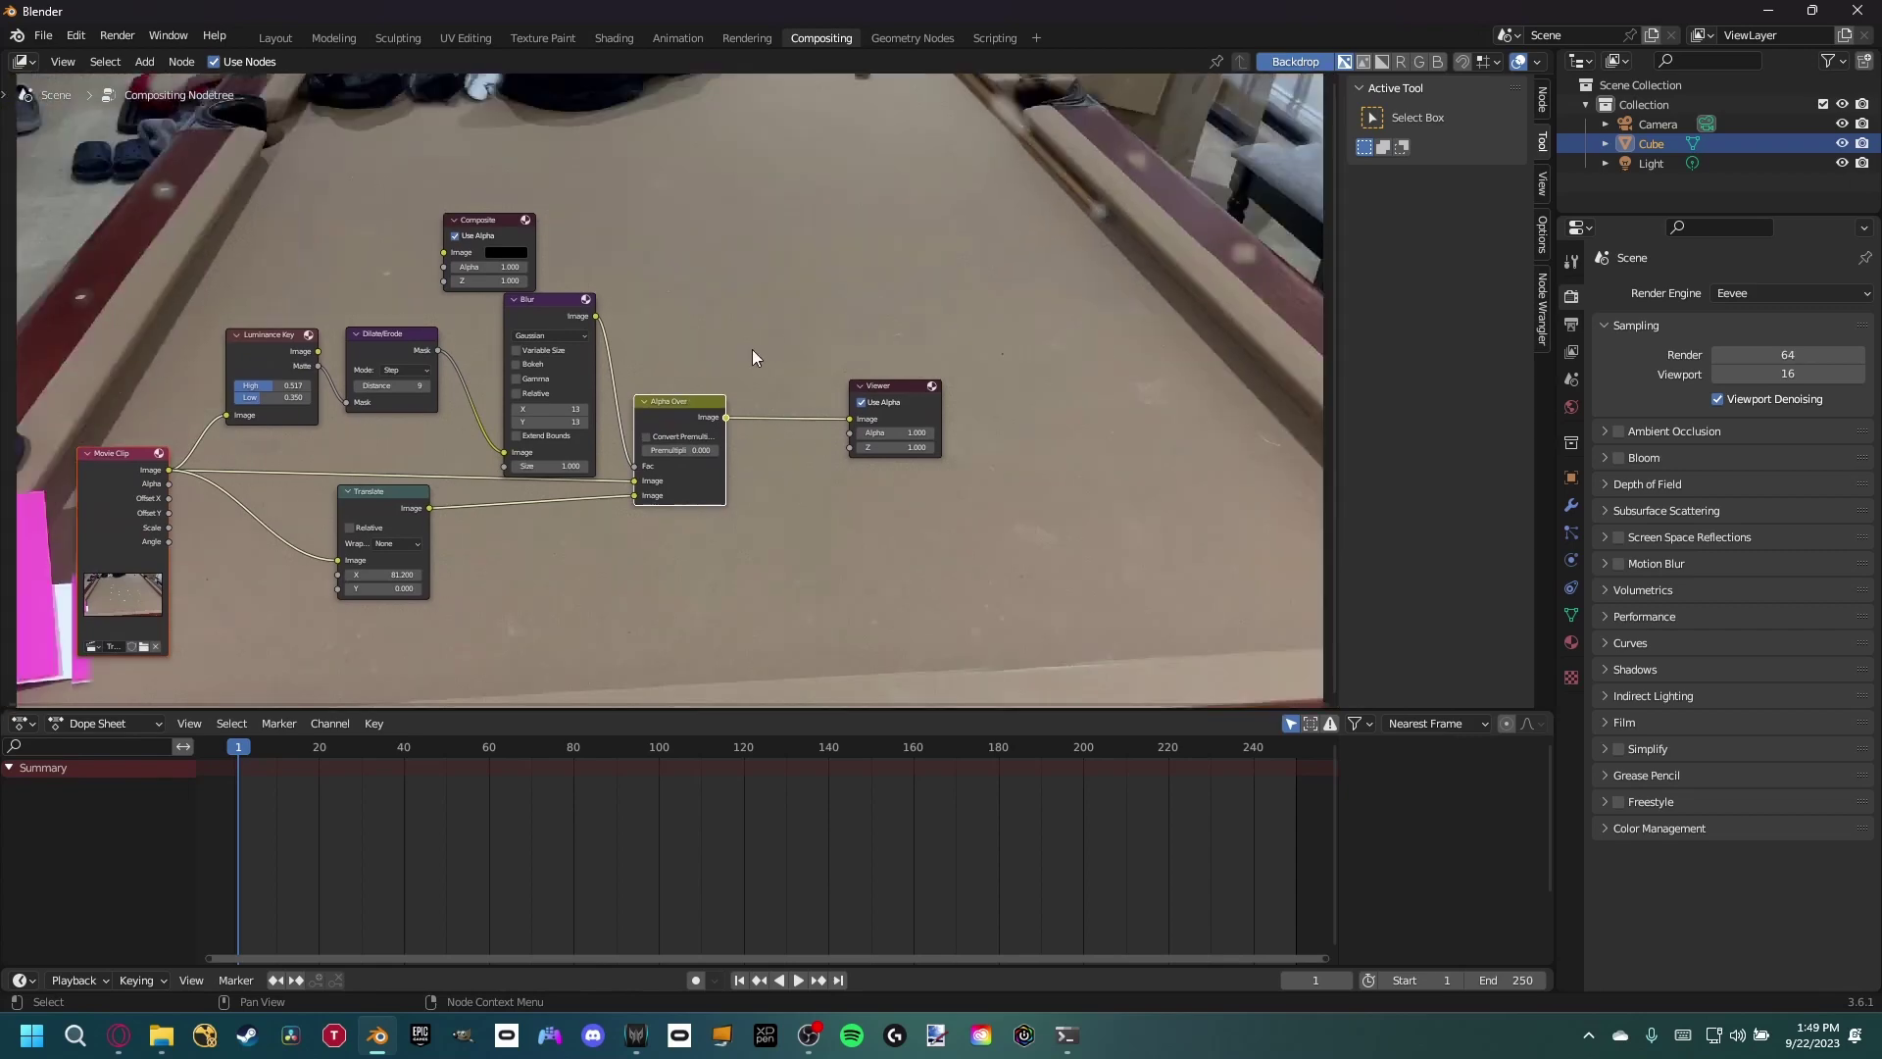
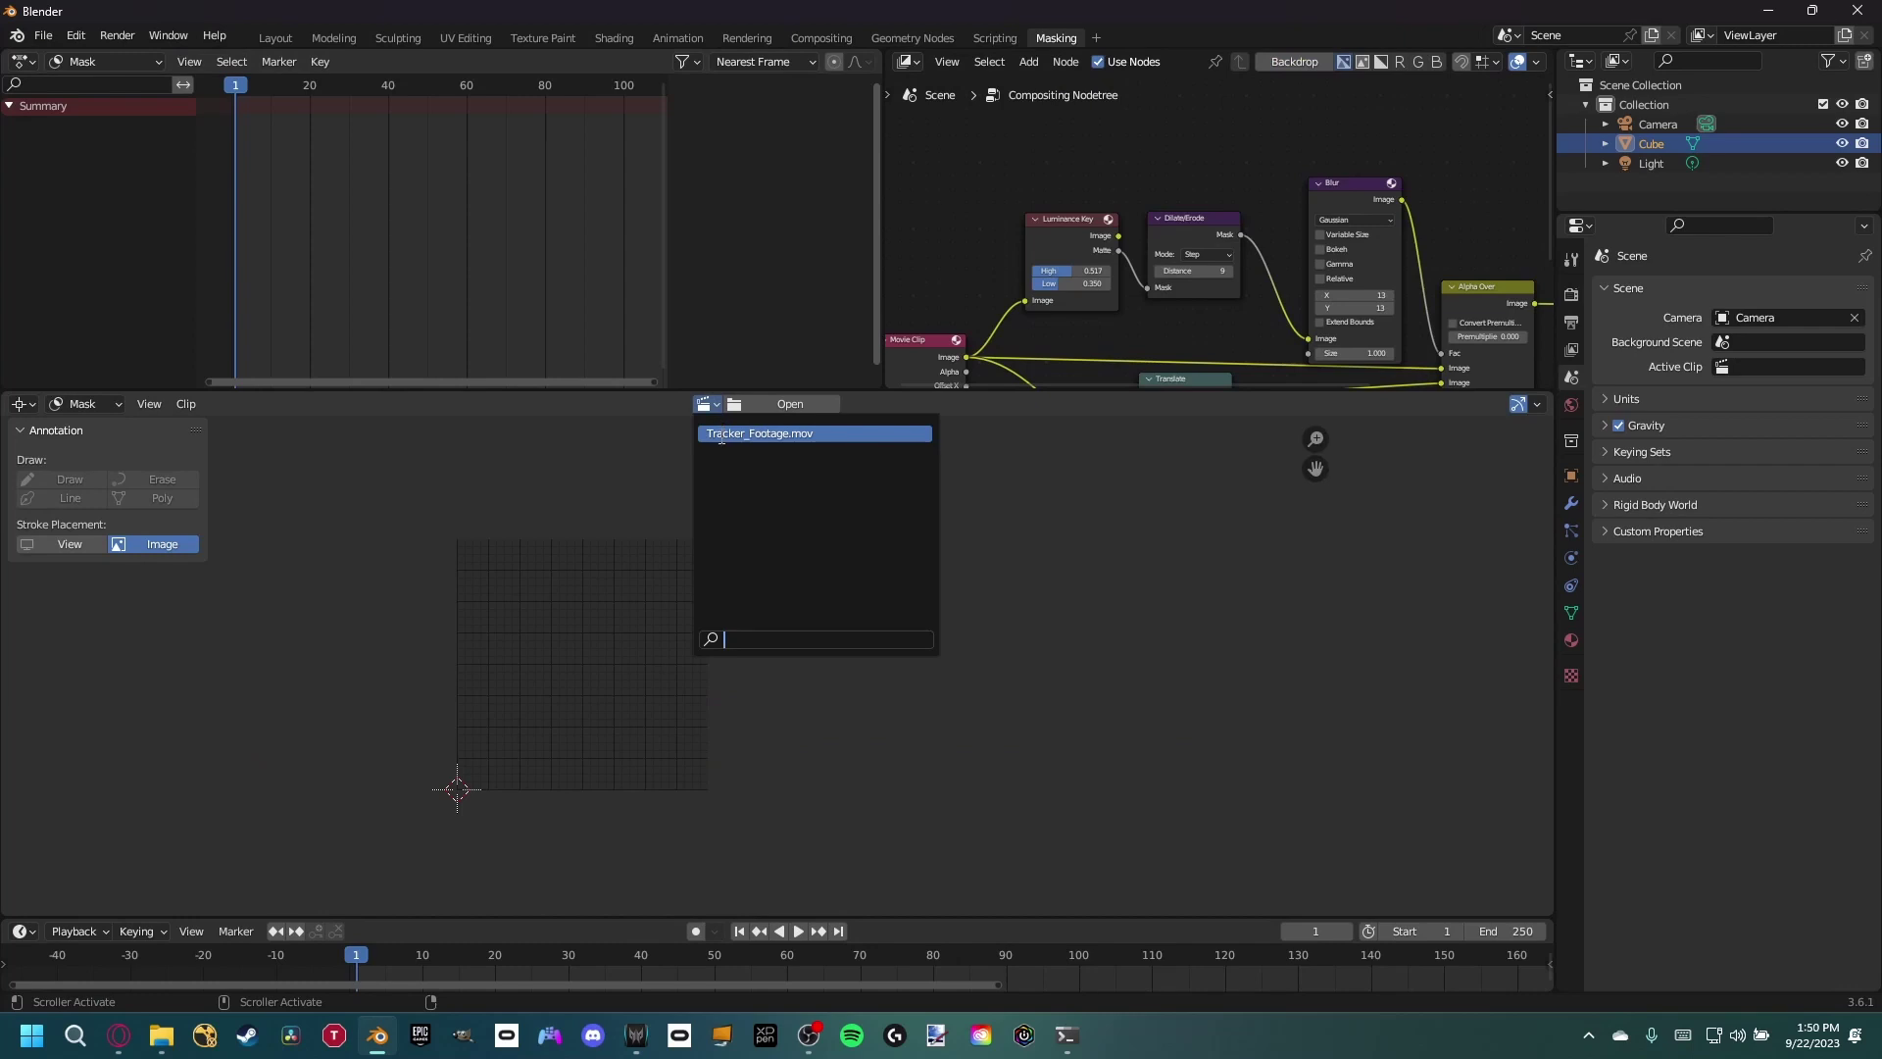
- Load Tracker_Footage.mov into the mask editor and frame the area with the white markers
{"action": "left_click", "coordinate": [721, 433]}
{"action": "scroll", "coordinate": [704, 590], "scroll_direction": "down", "scroll_amount": 2}
{"action": "scroll", "coordinate": [774, 586], "scroll_direction": "up", "scroll_amount": 3}
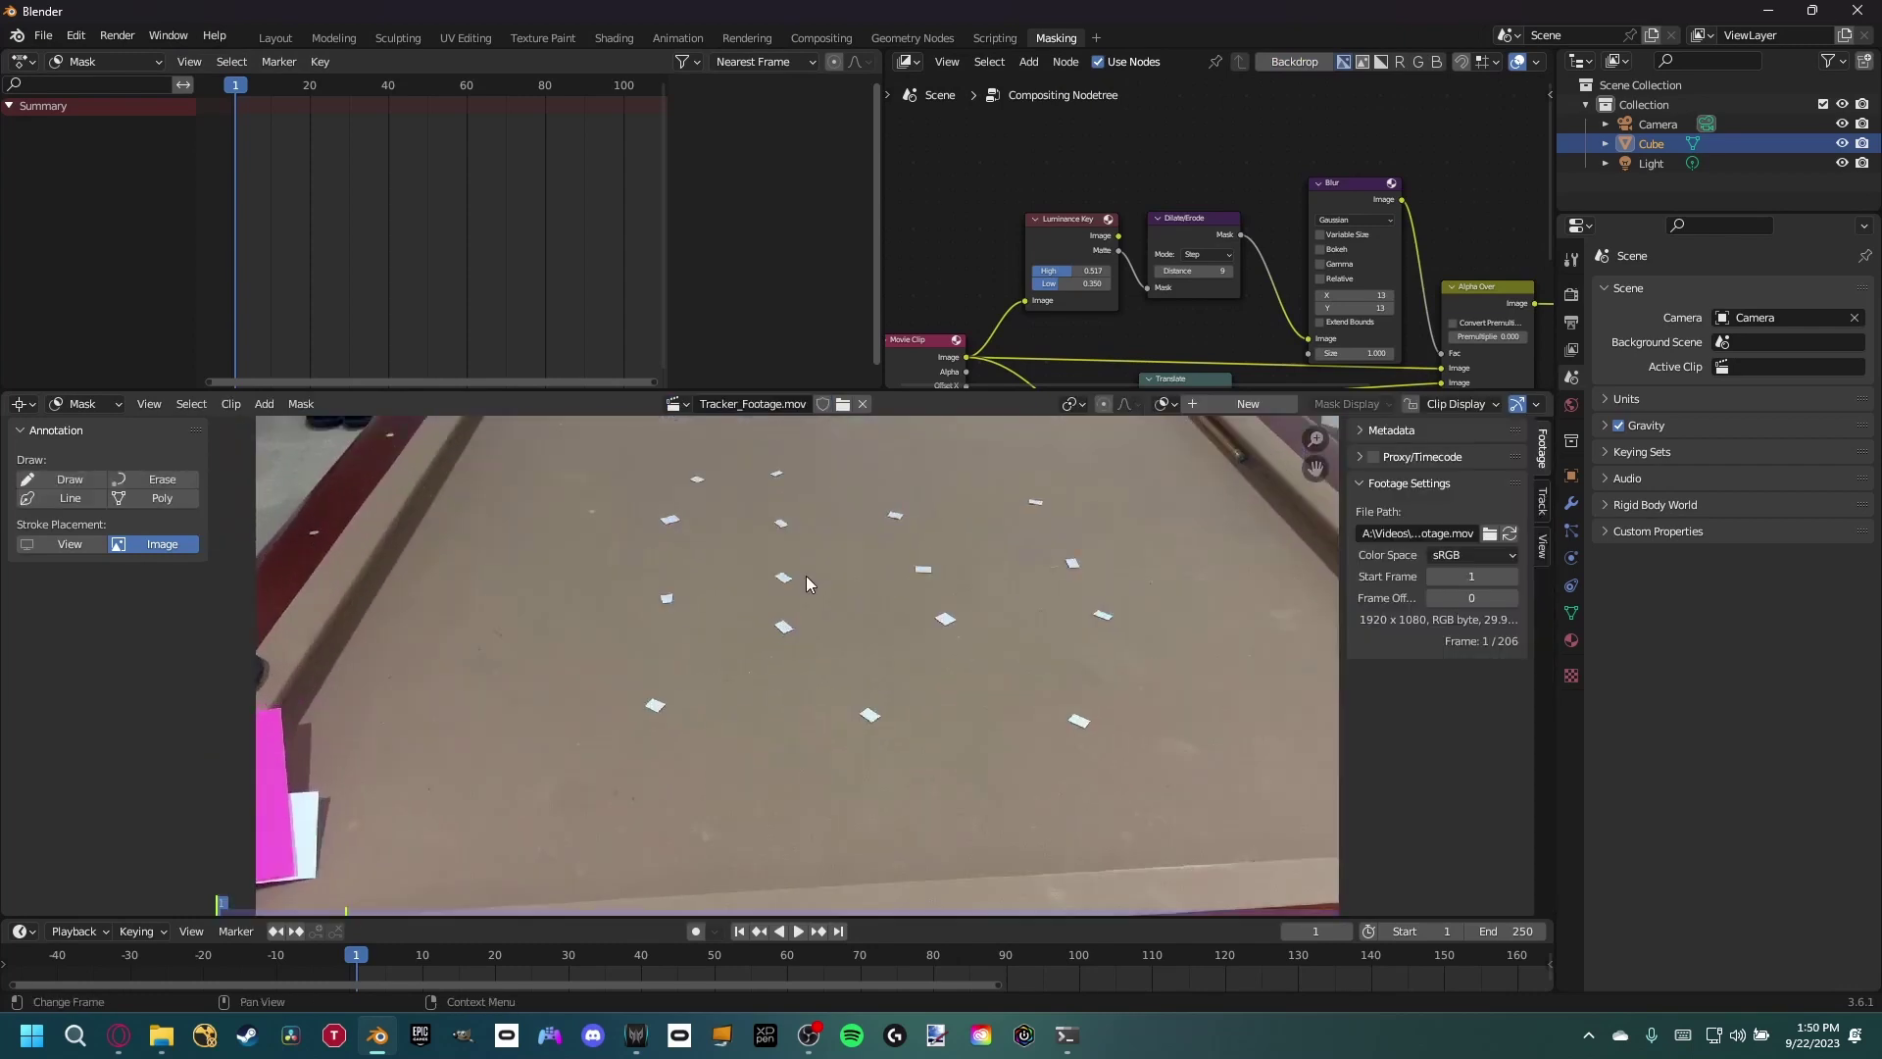
{"action": "scroll", "coordinate": [801, 589], "scroll_direction": "right", "scroll_amount": 2}
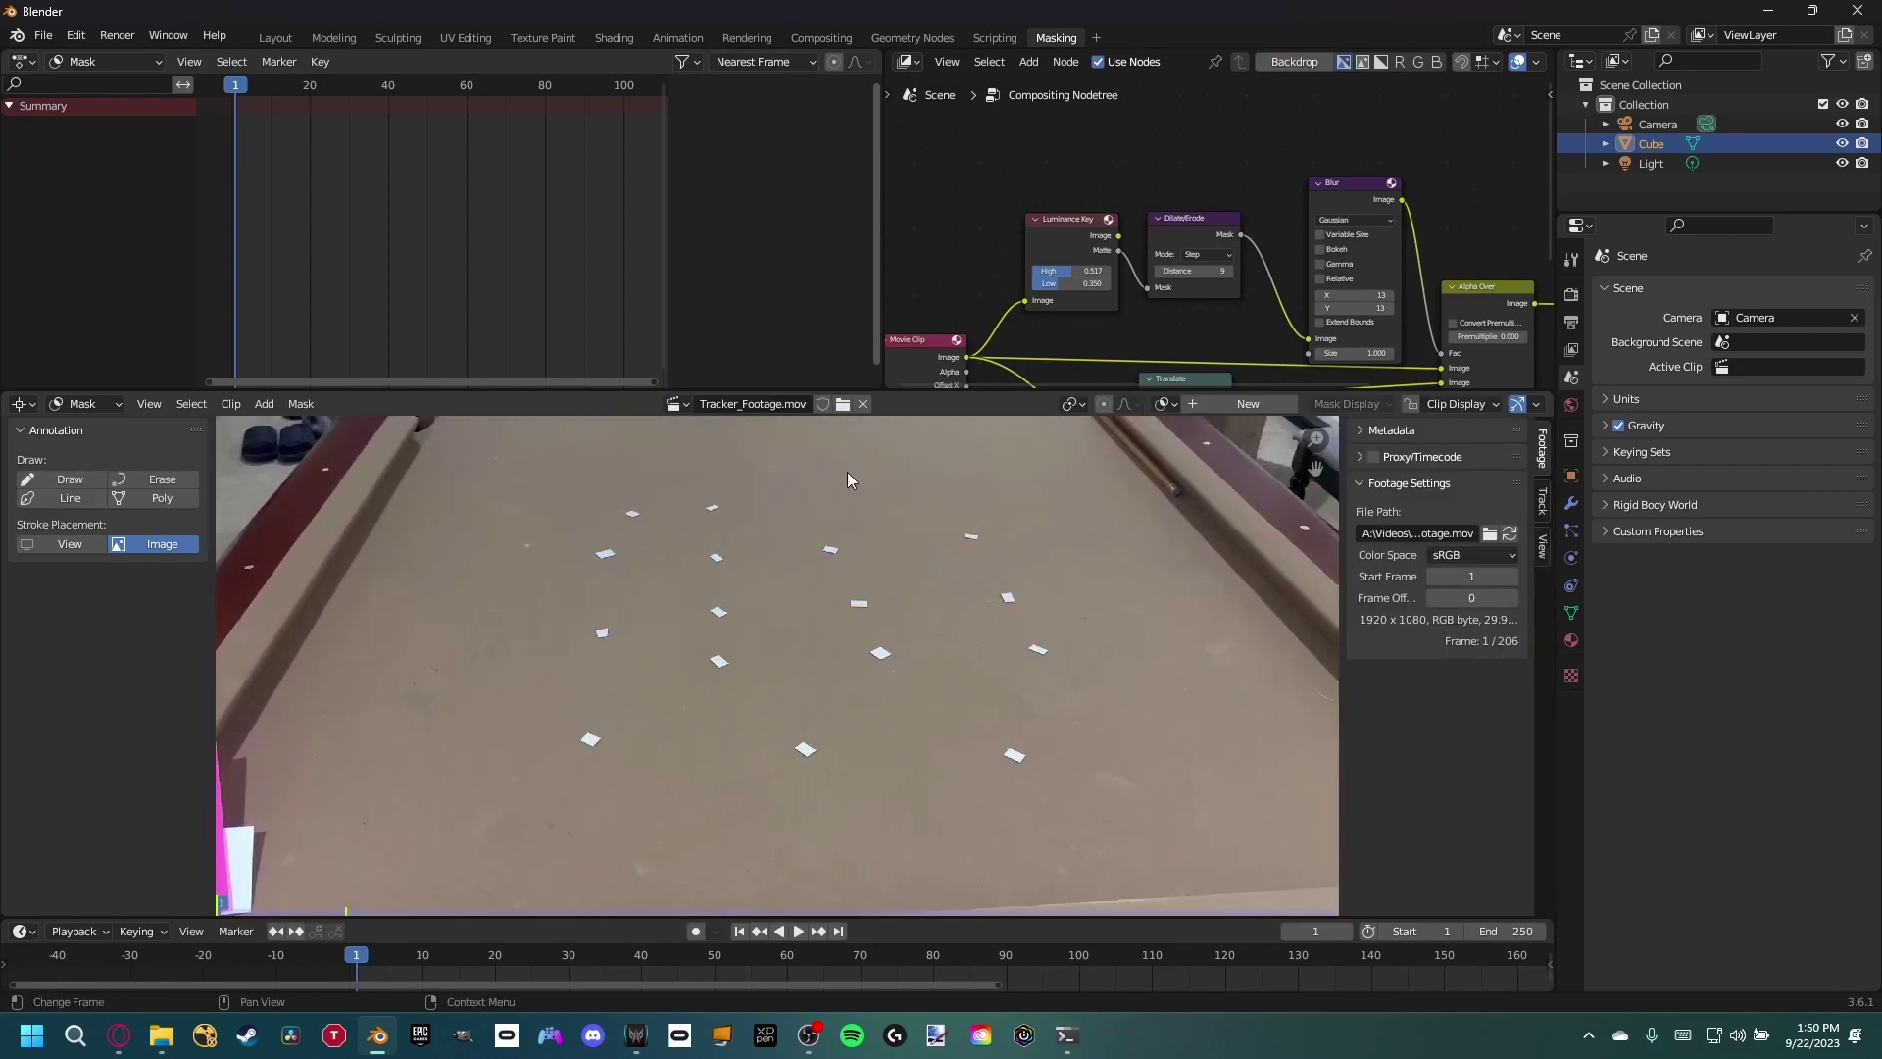
{"action": "scroll", "coordinate": [979, 555], "scroll_direction": "down", "scroll_amount": 2}
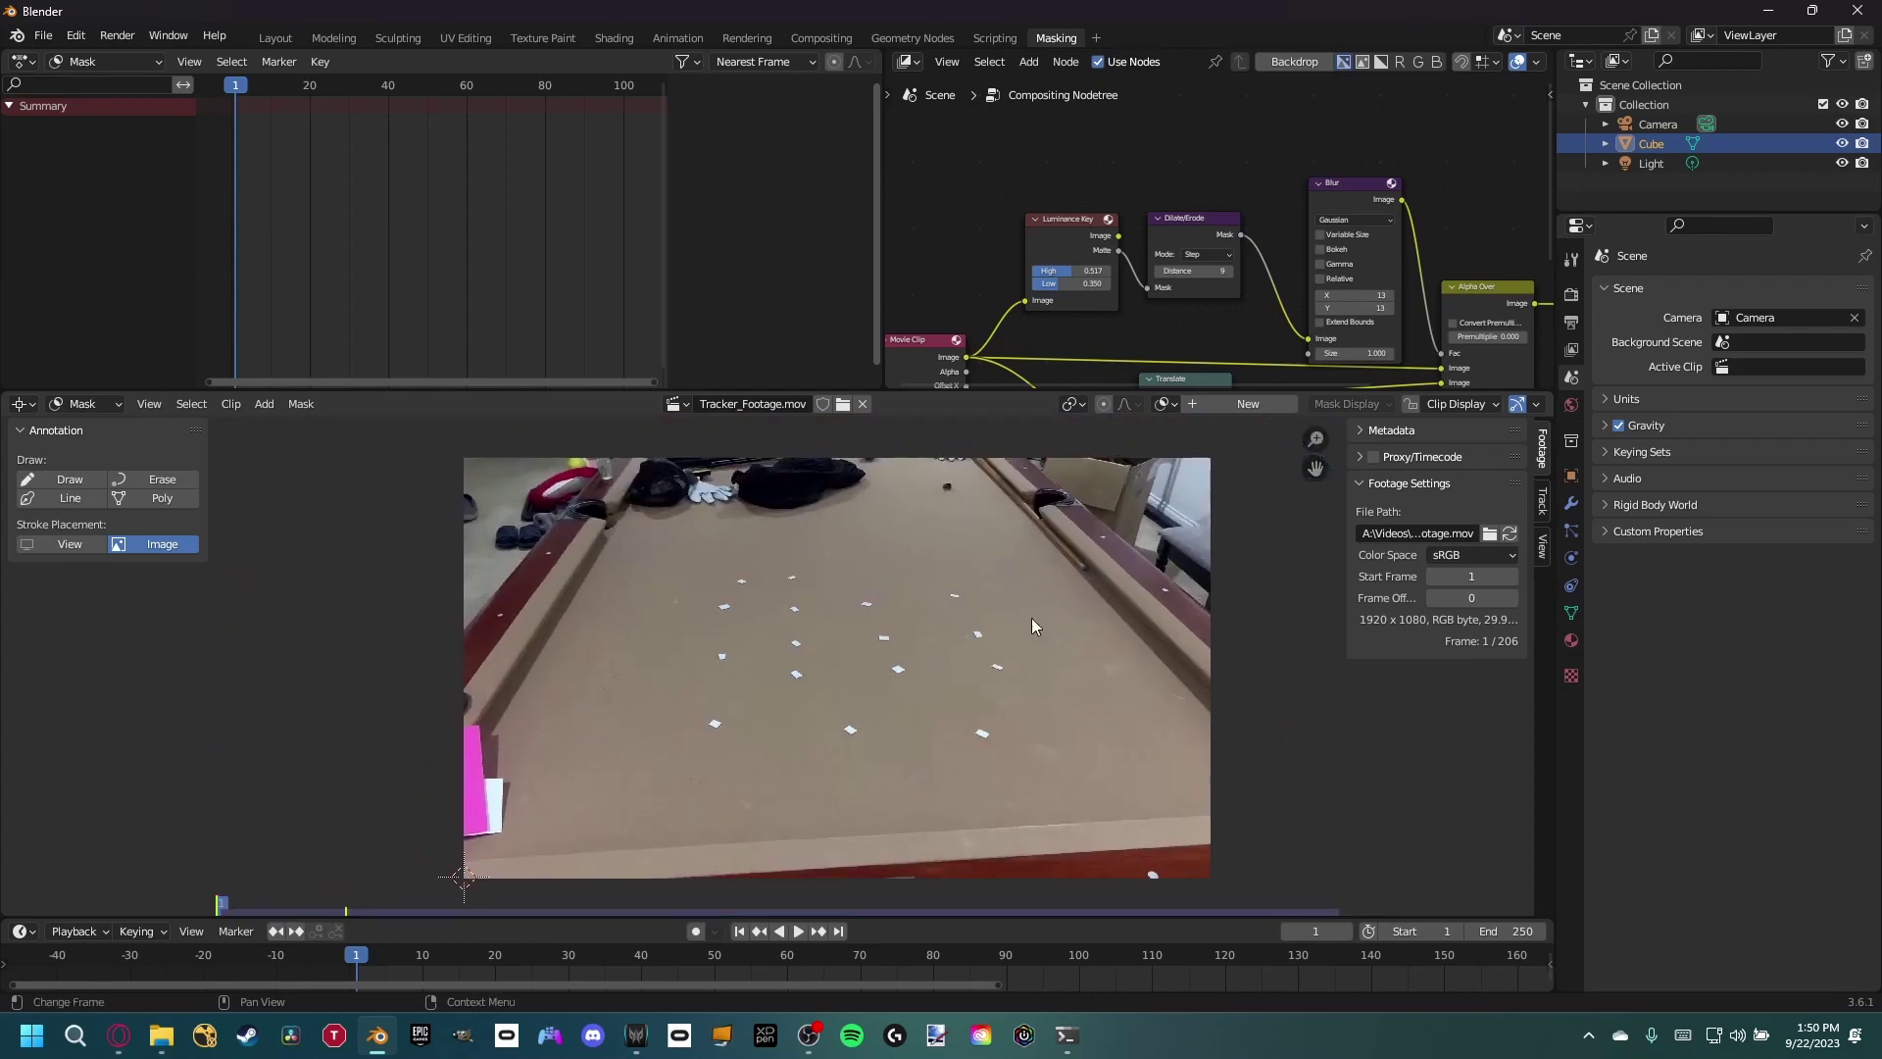
{"action": "scroll", "coordinate": [780, 620], "scroll_direction": "up", "scroll_amount": 1}
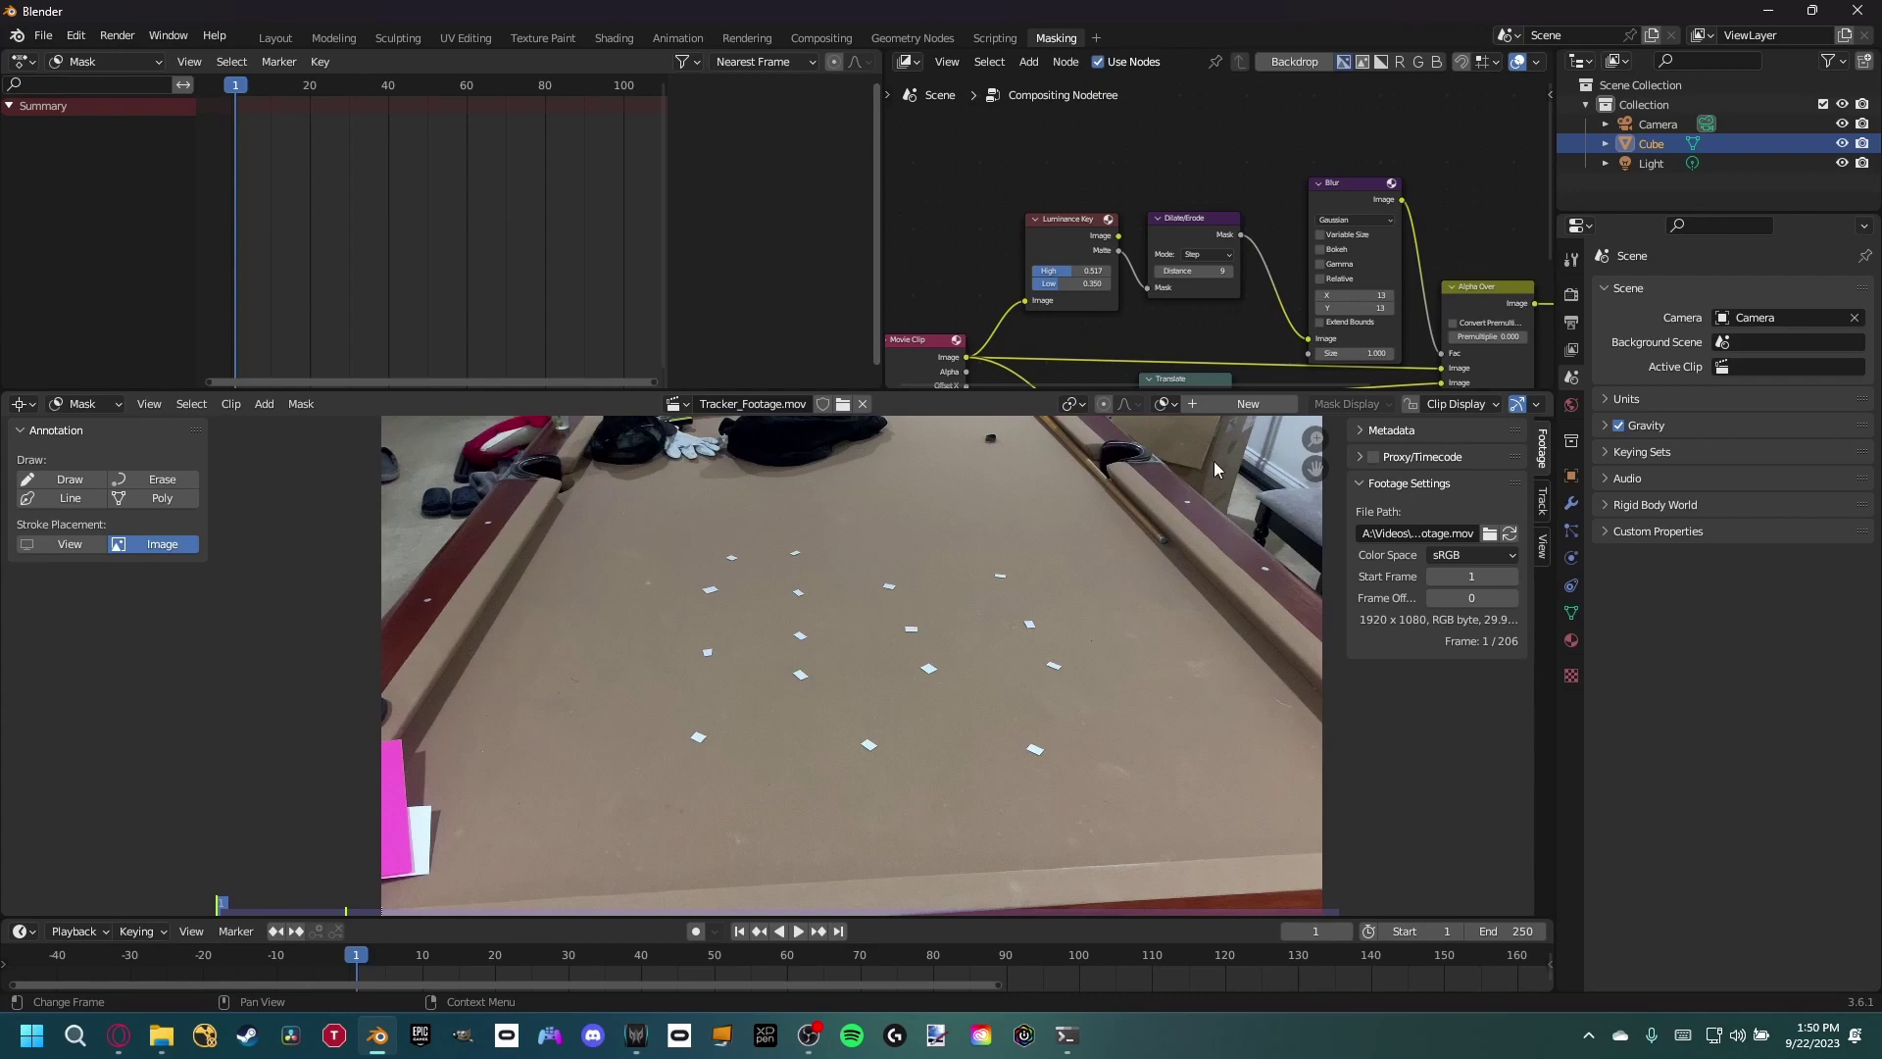
{"action": "scroll", "coordinate": [849, 583], "scroll_direction": "up", "scroll_amount": 1}
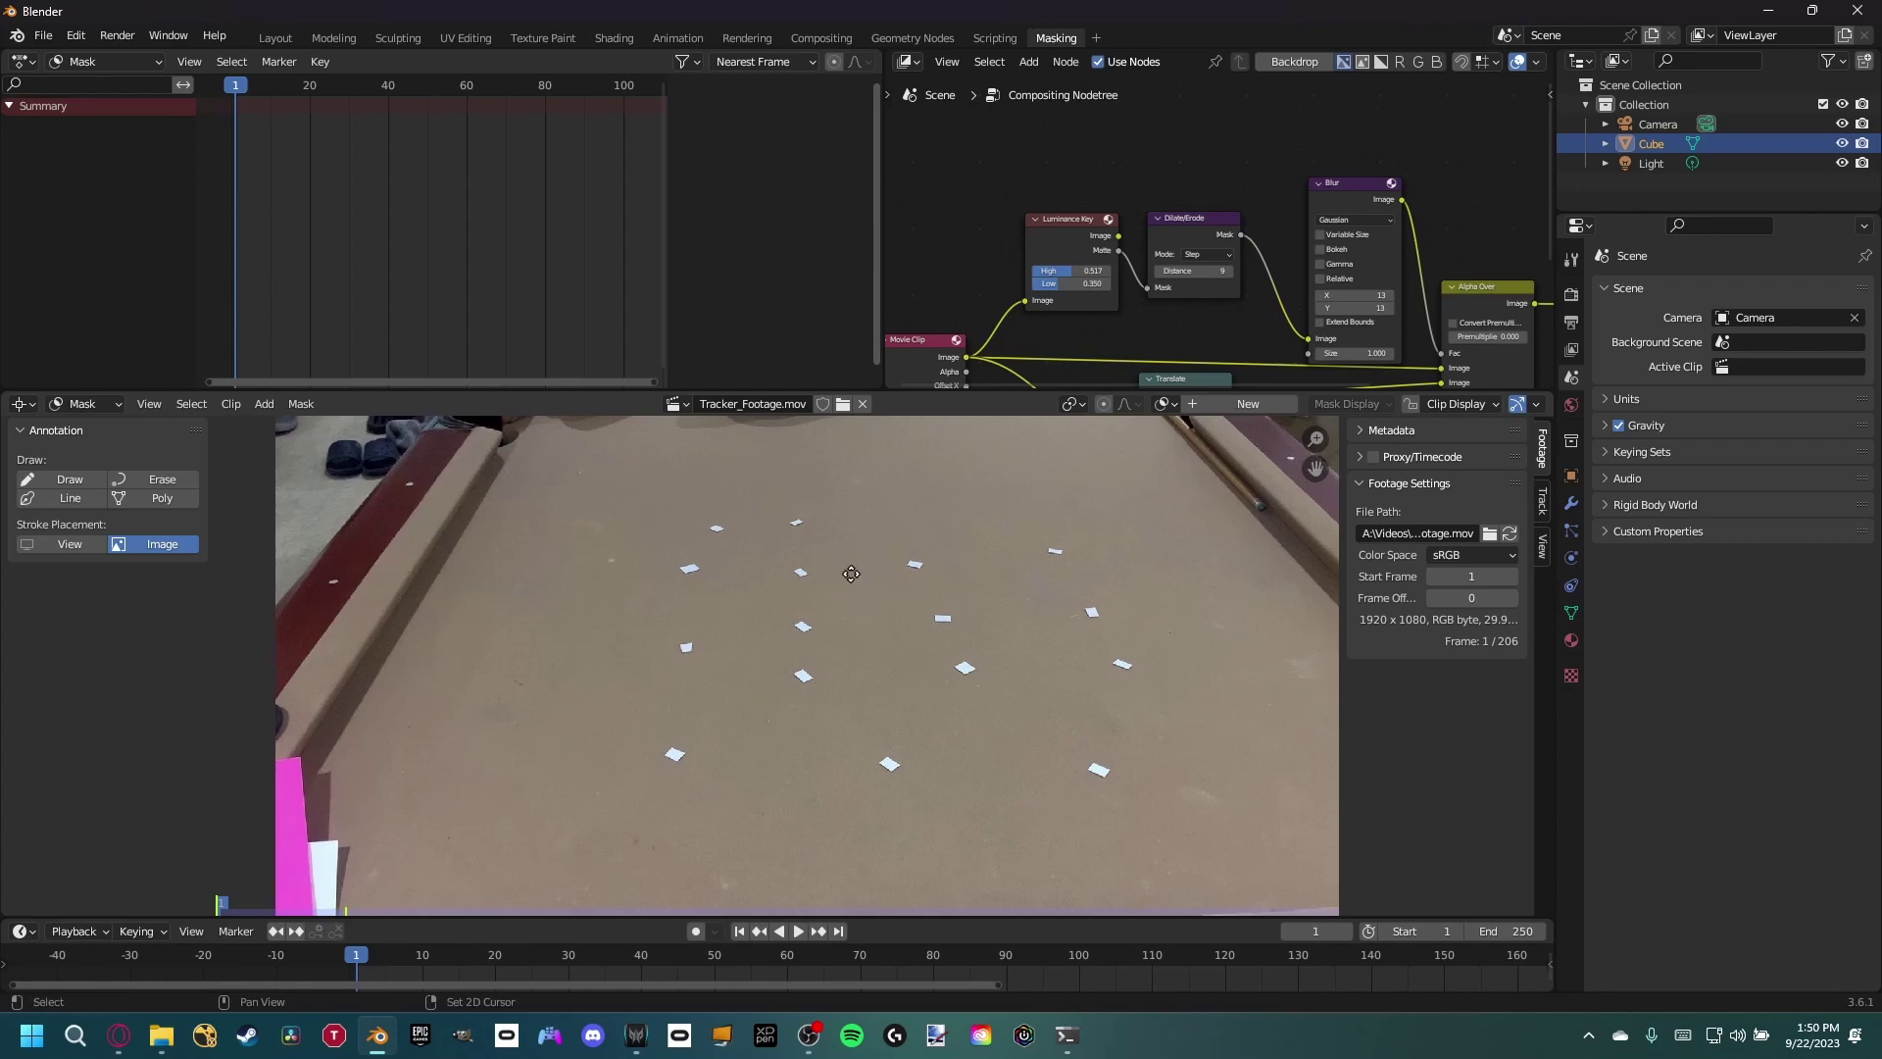
{"action": "middle_click_drag", "start_coordinate": [848, 584], "coordinate": [821, 595]}
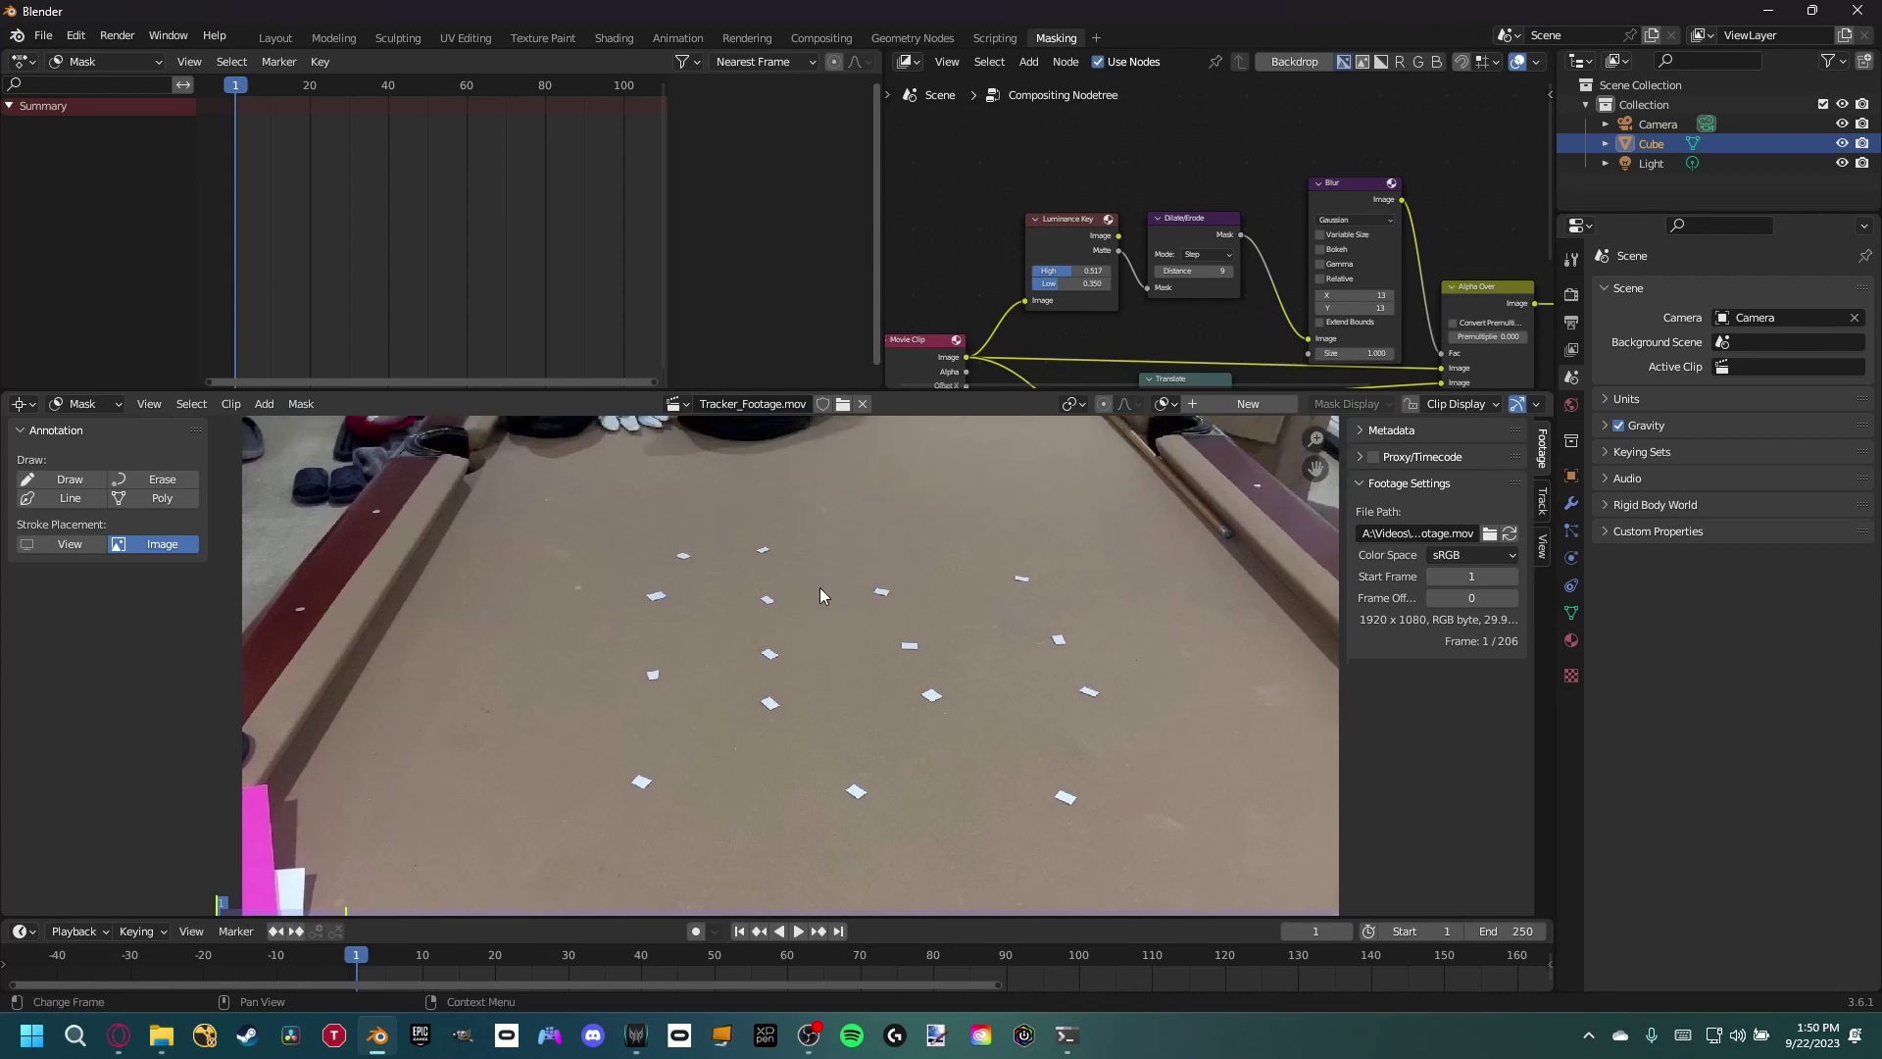
- Create a new mask for the clip and name it Marker_mask
{"action": "left_click", "coordinate": [1221, 404]}
{"action": "left_click", "coordinate": [1220, 404]}
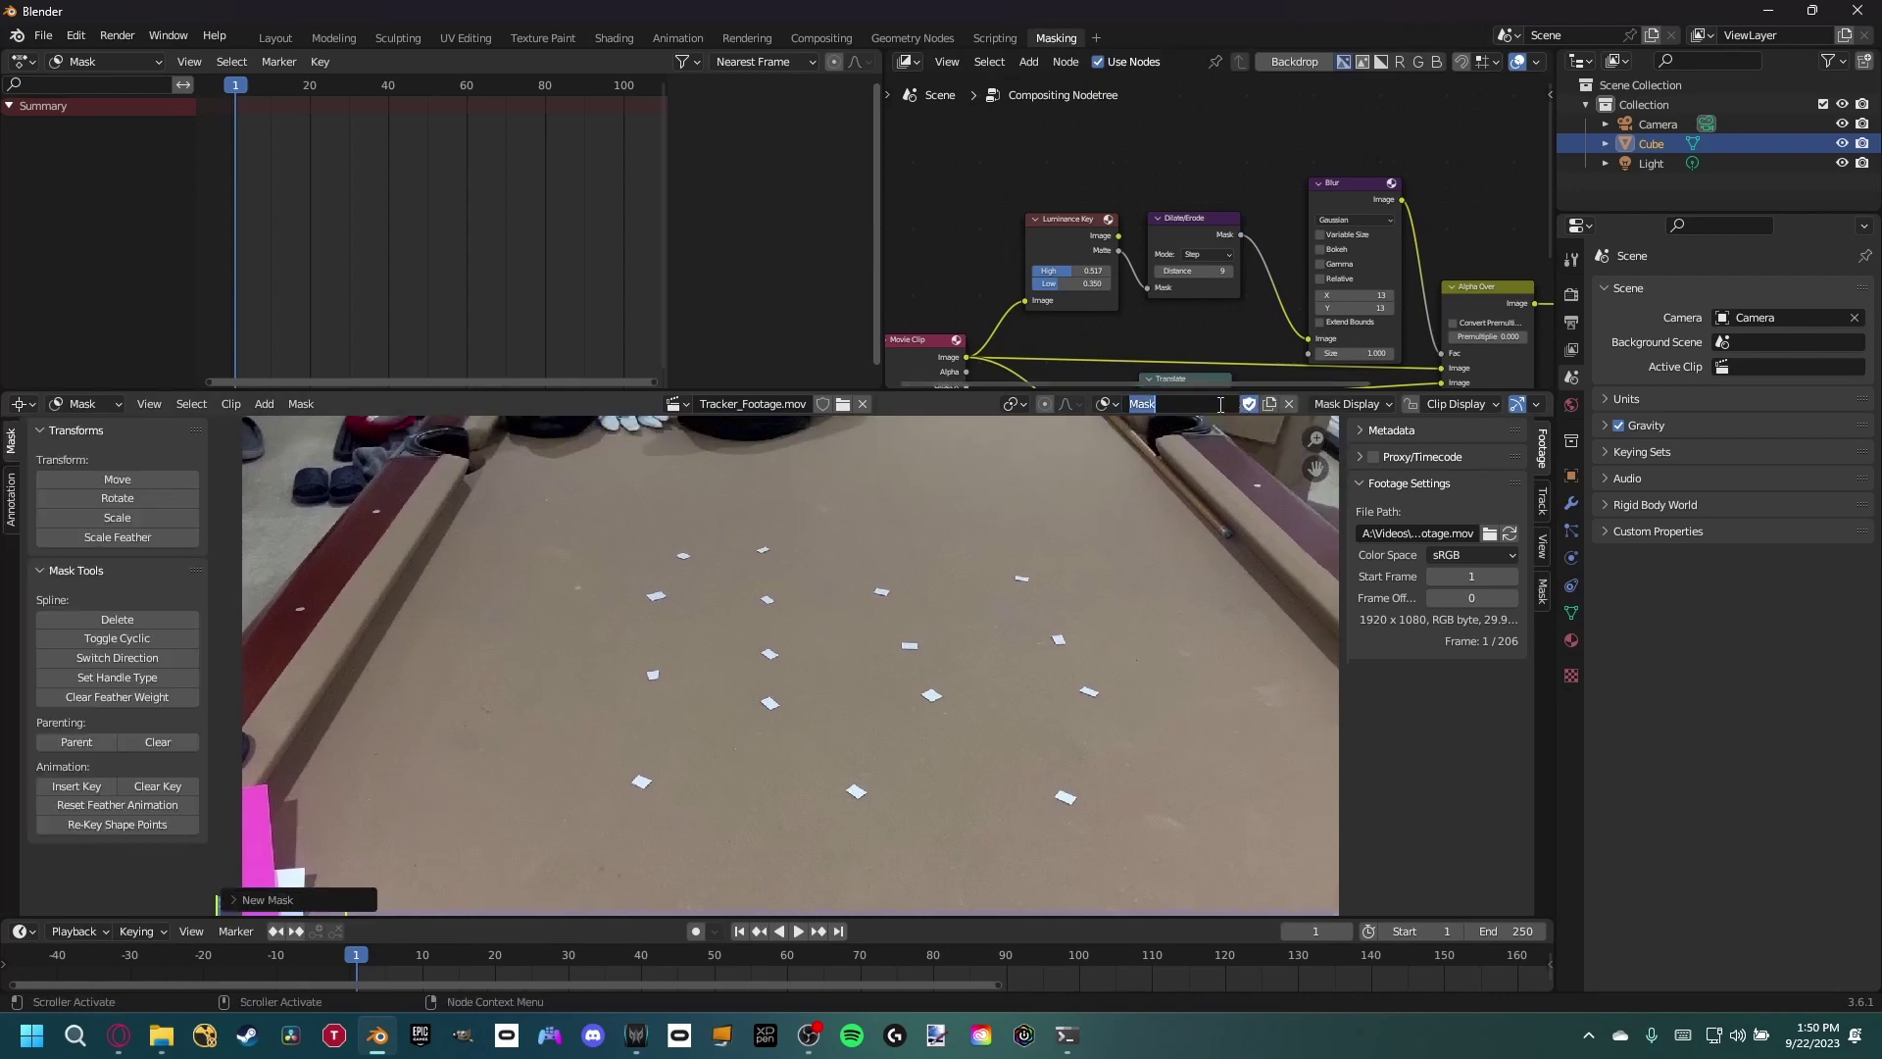
{"action": "type", "text": "M"}
{"action": "key", "text": "Return"}
- Draw a closed eight-point mask spline enclosing the group of white markers in the middle of the table
{"action": "middle_click_drag", "start_coordinate": [736, 581], "coordinate": [721, 573]}
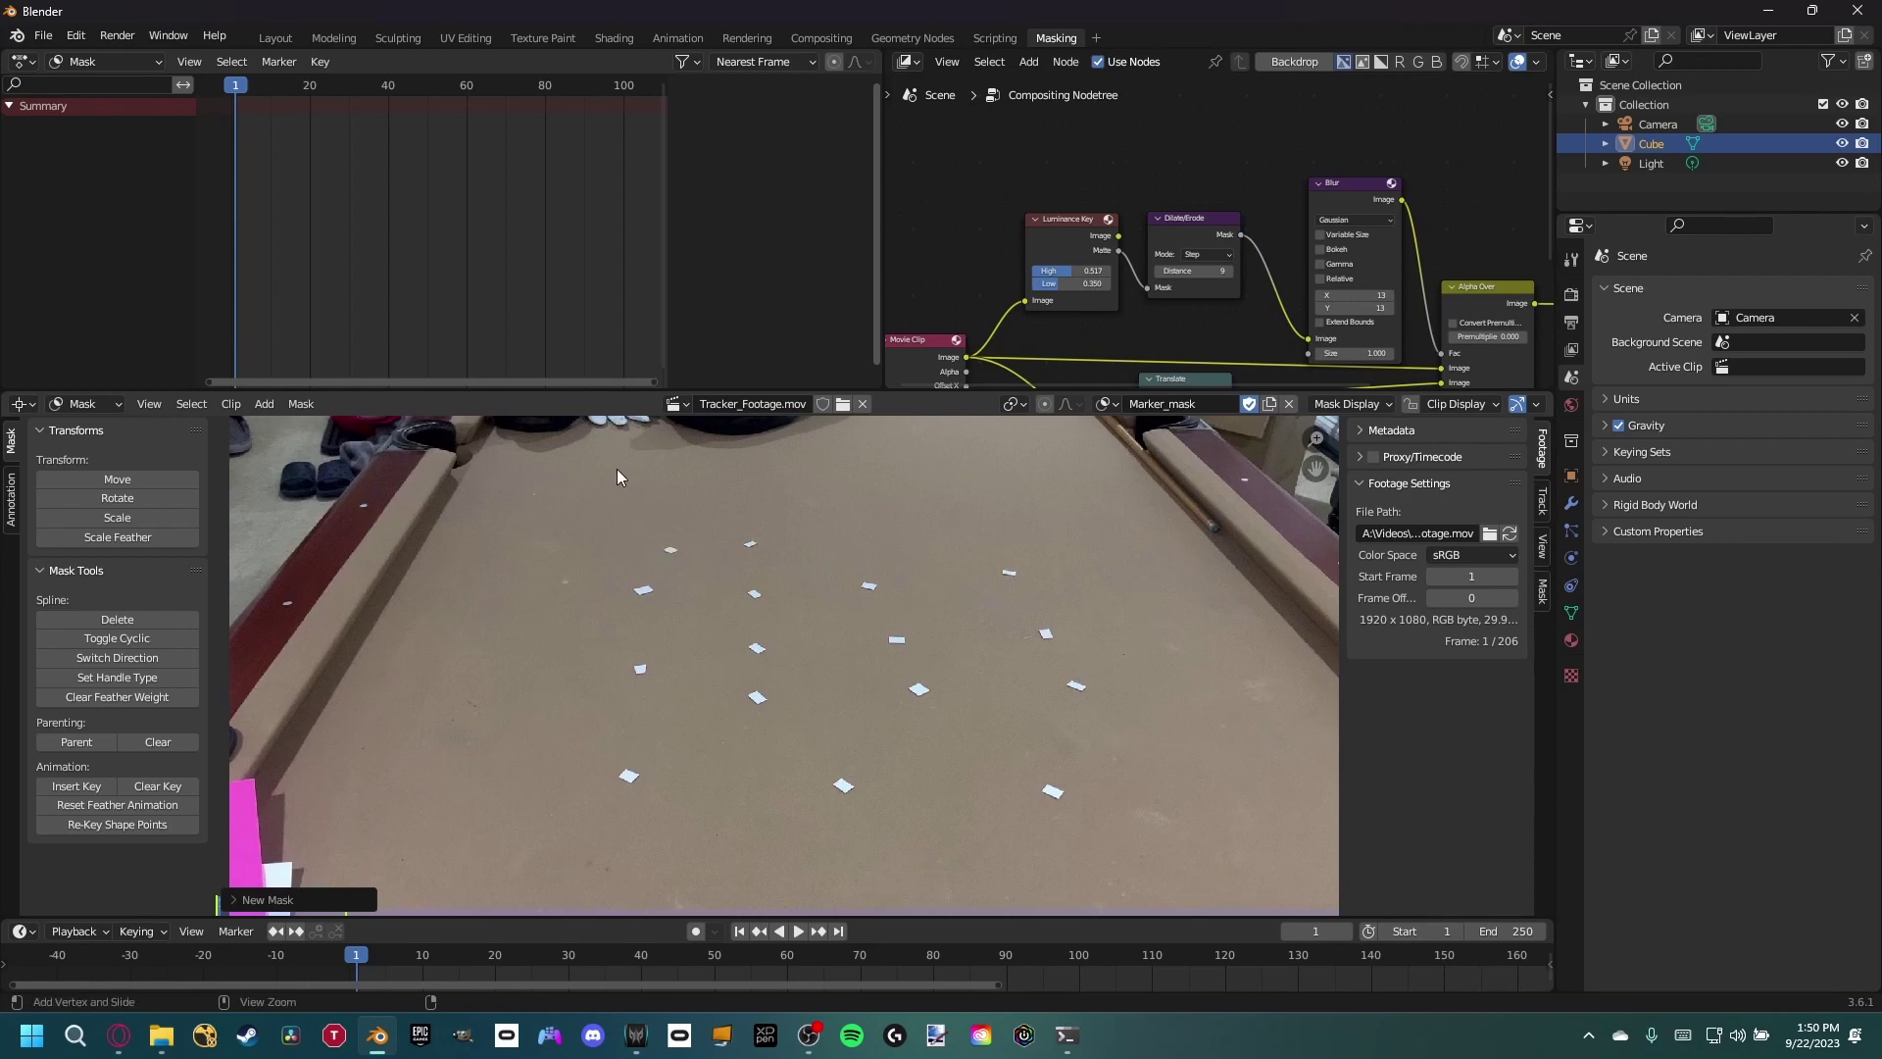
{"action": "left_click", "coordinate": [620, 516], "text": "ctrl"}
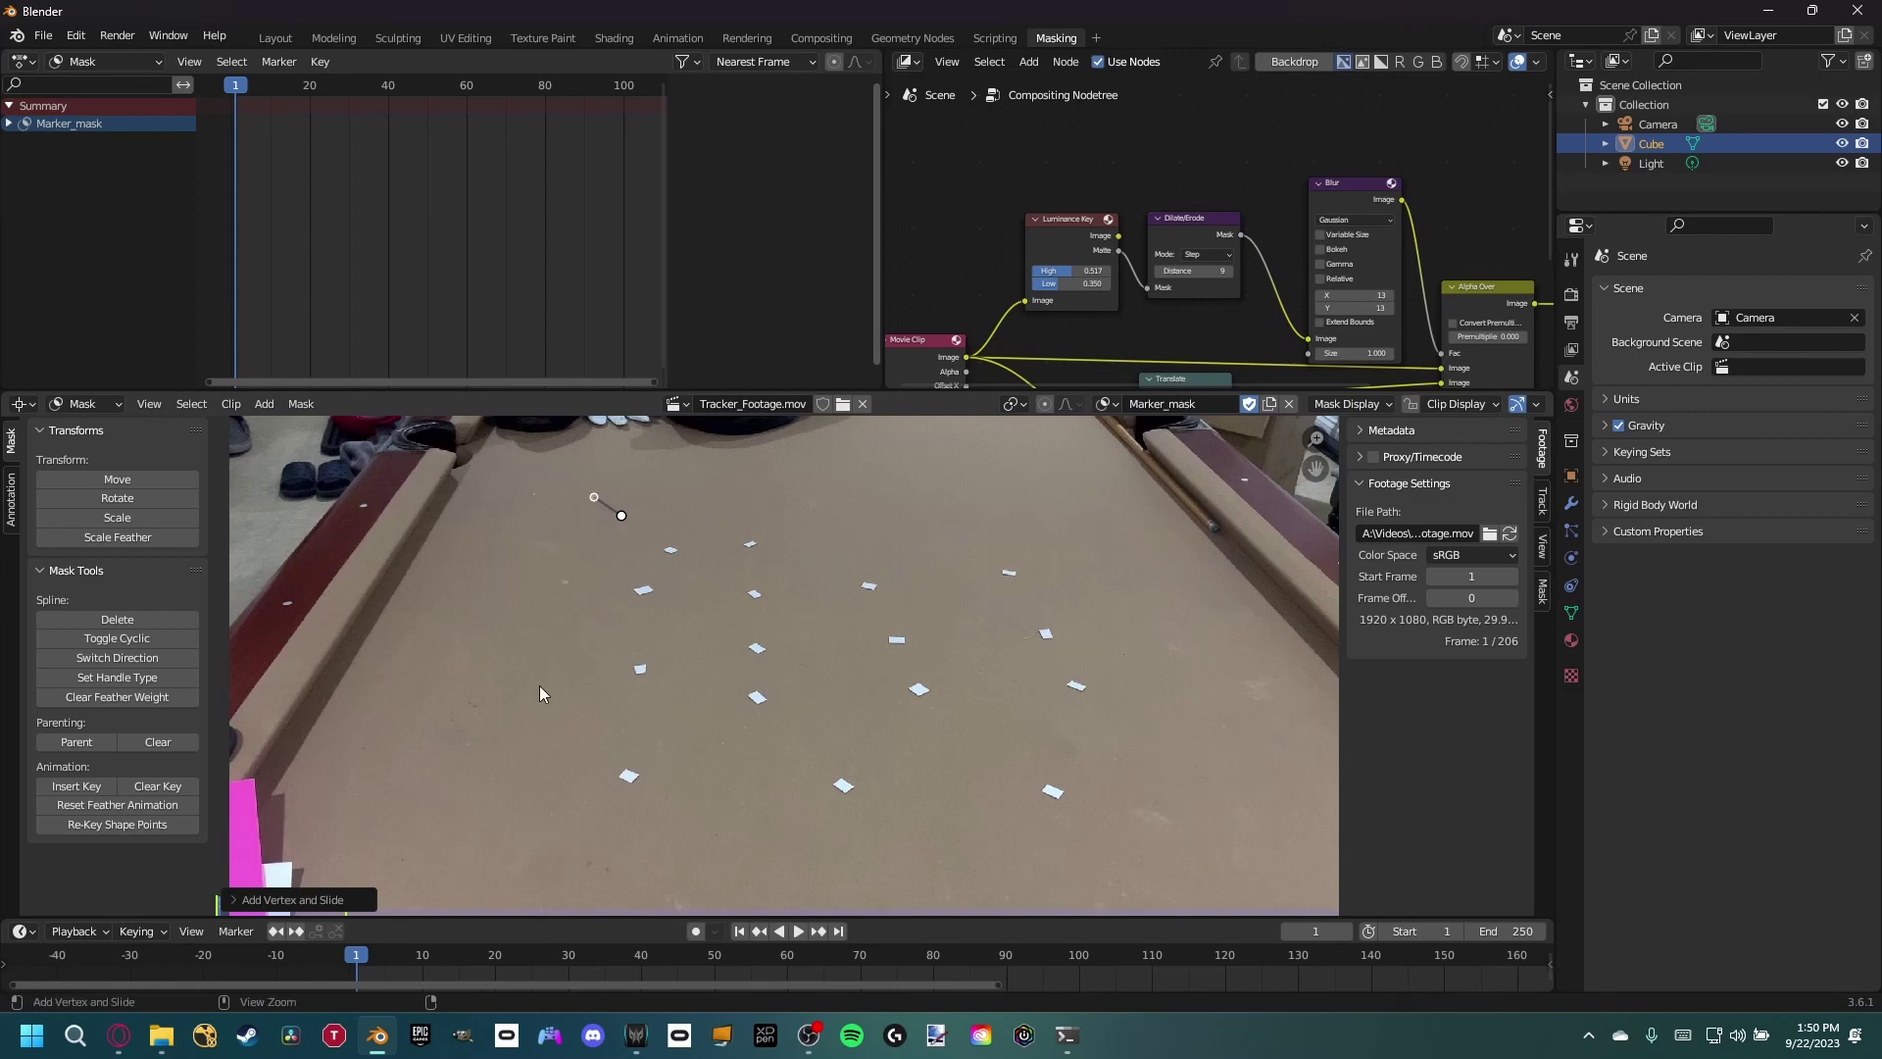
{"action": "left_click", "coordinate": [526, 733], "text": "ctrl"}
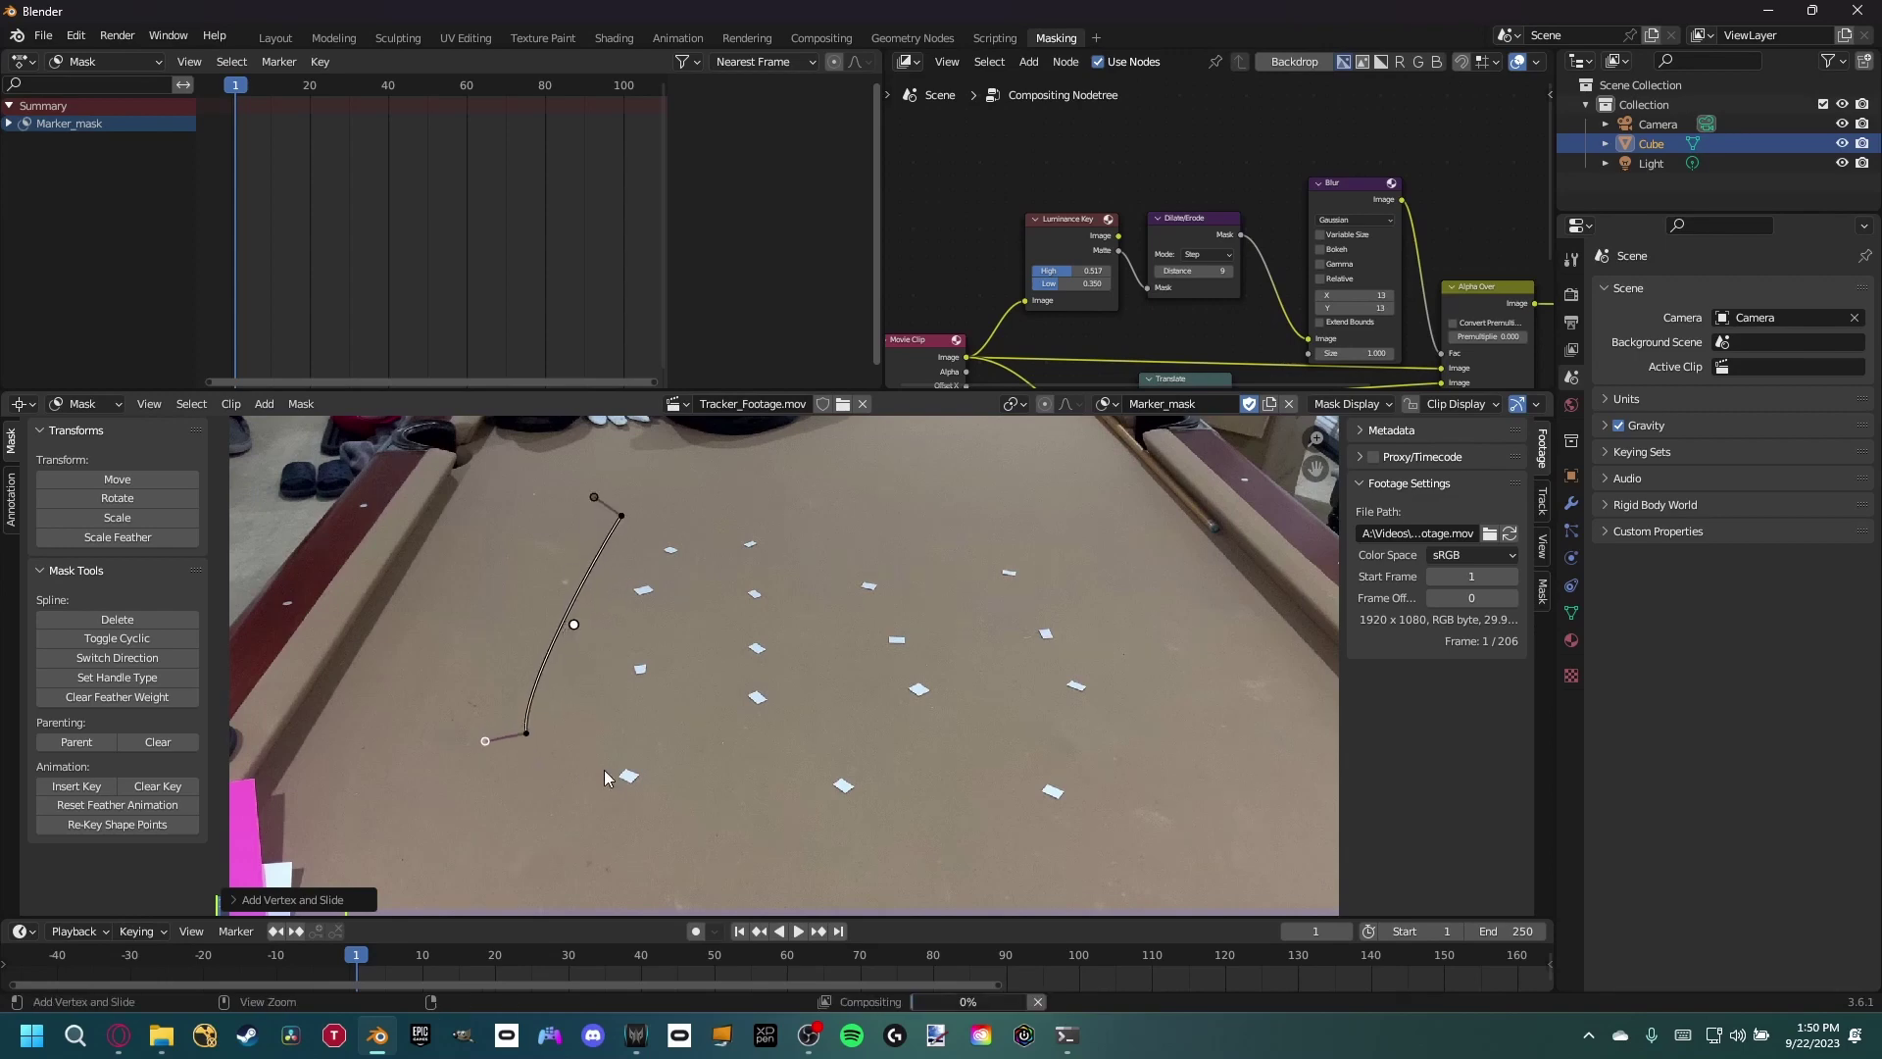
{"action": "scroll", "coordinate": [622, 773], "scroll_direction": "up", "scroll_amount": 2}
{"action": "middle_click_drag", "start_coordinate": [622, 774], "coordinate": [625, 579]}
{"action": "left_click", "coordinate": [578, 691], "text": "ctrl"}
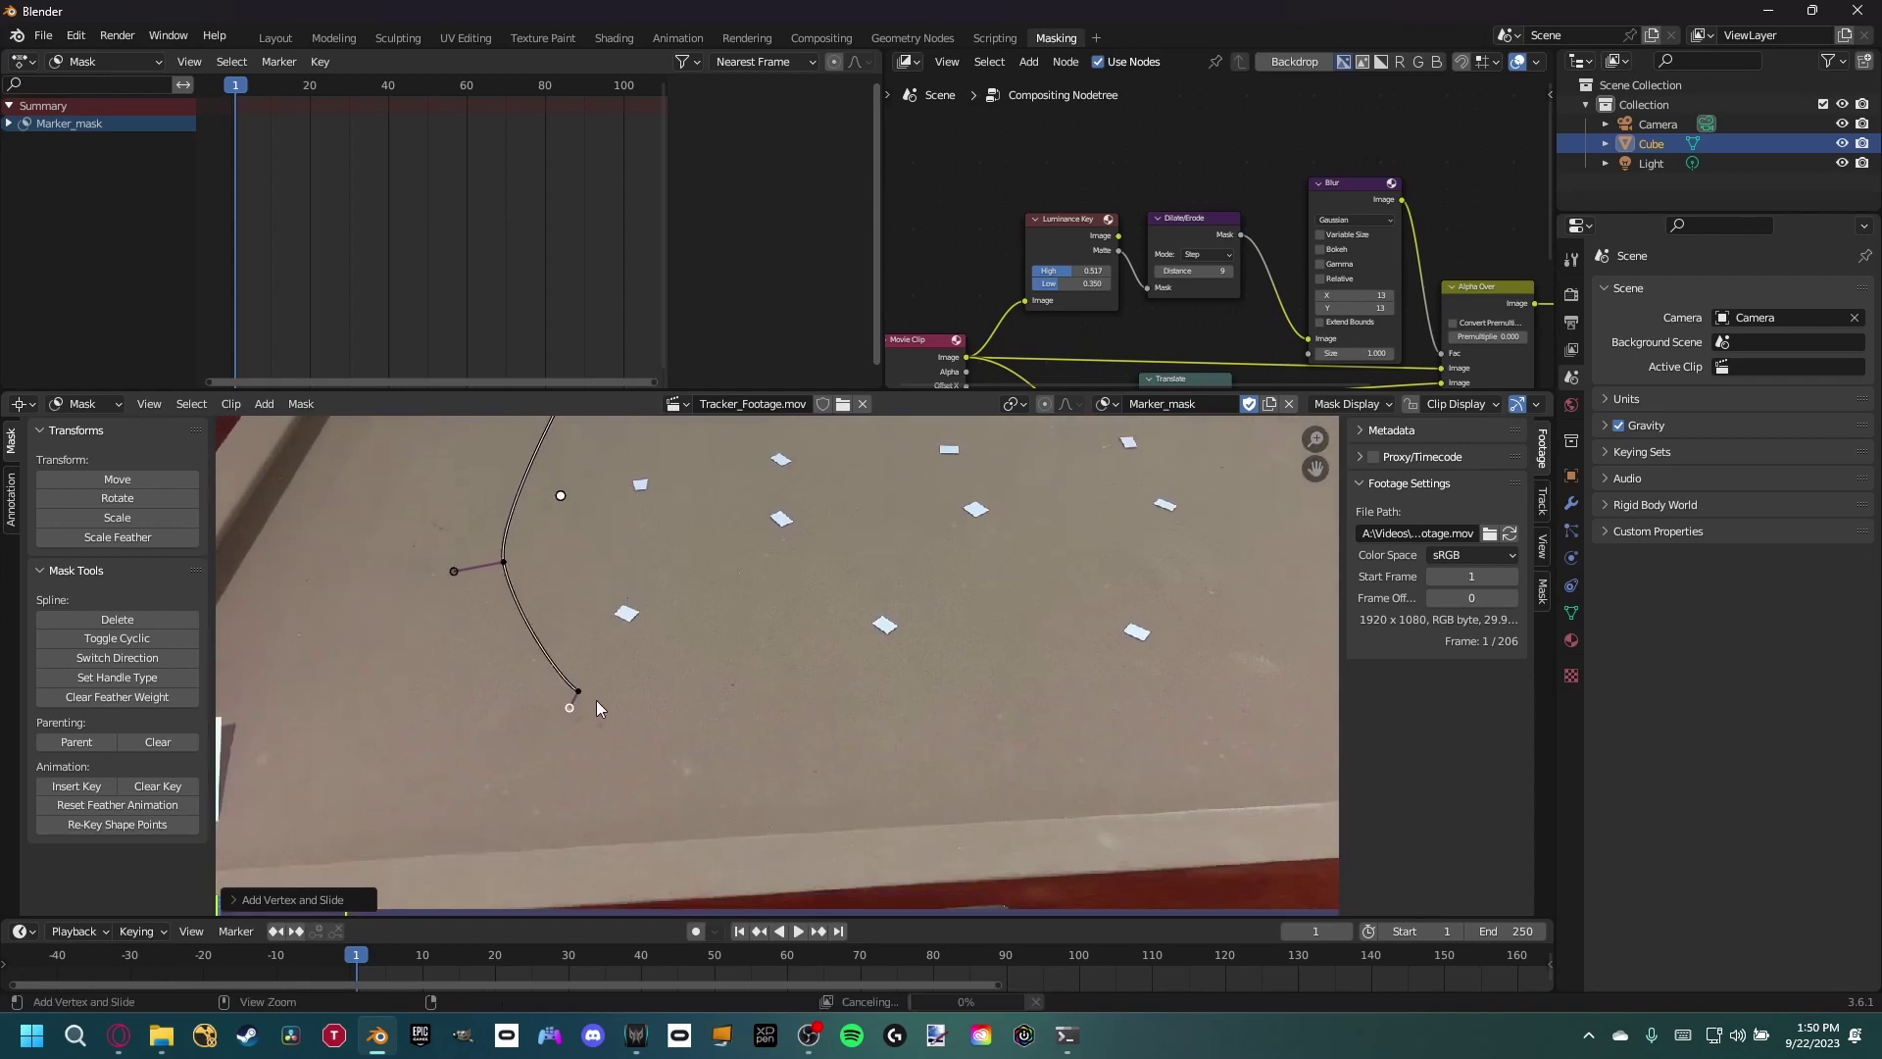
{"action": "left_click", "coordinate": [1013, 723], "text": "ctrl"}
{"action": "middle_click_drag", "start_coordinate": [1284, 699], "coordinate": [1025, 727]}
{"action": "left_click", "coordinate": [1024, 728], "text": "ctrl"}
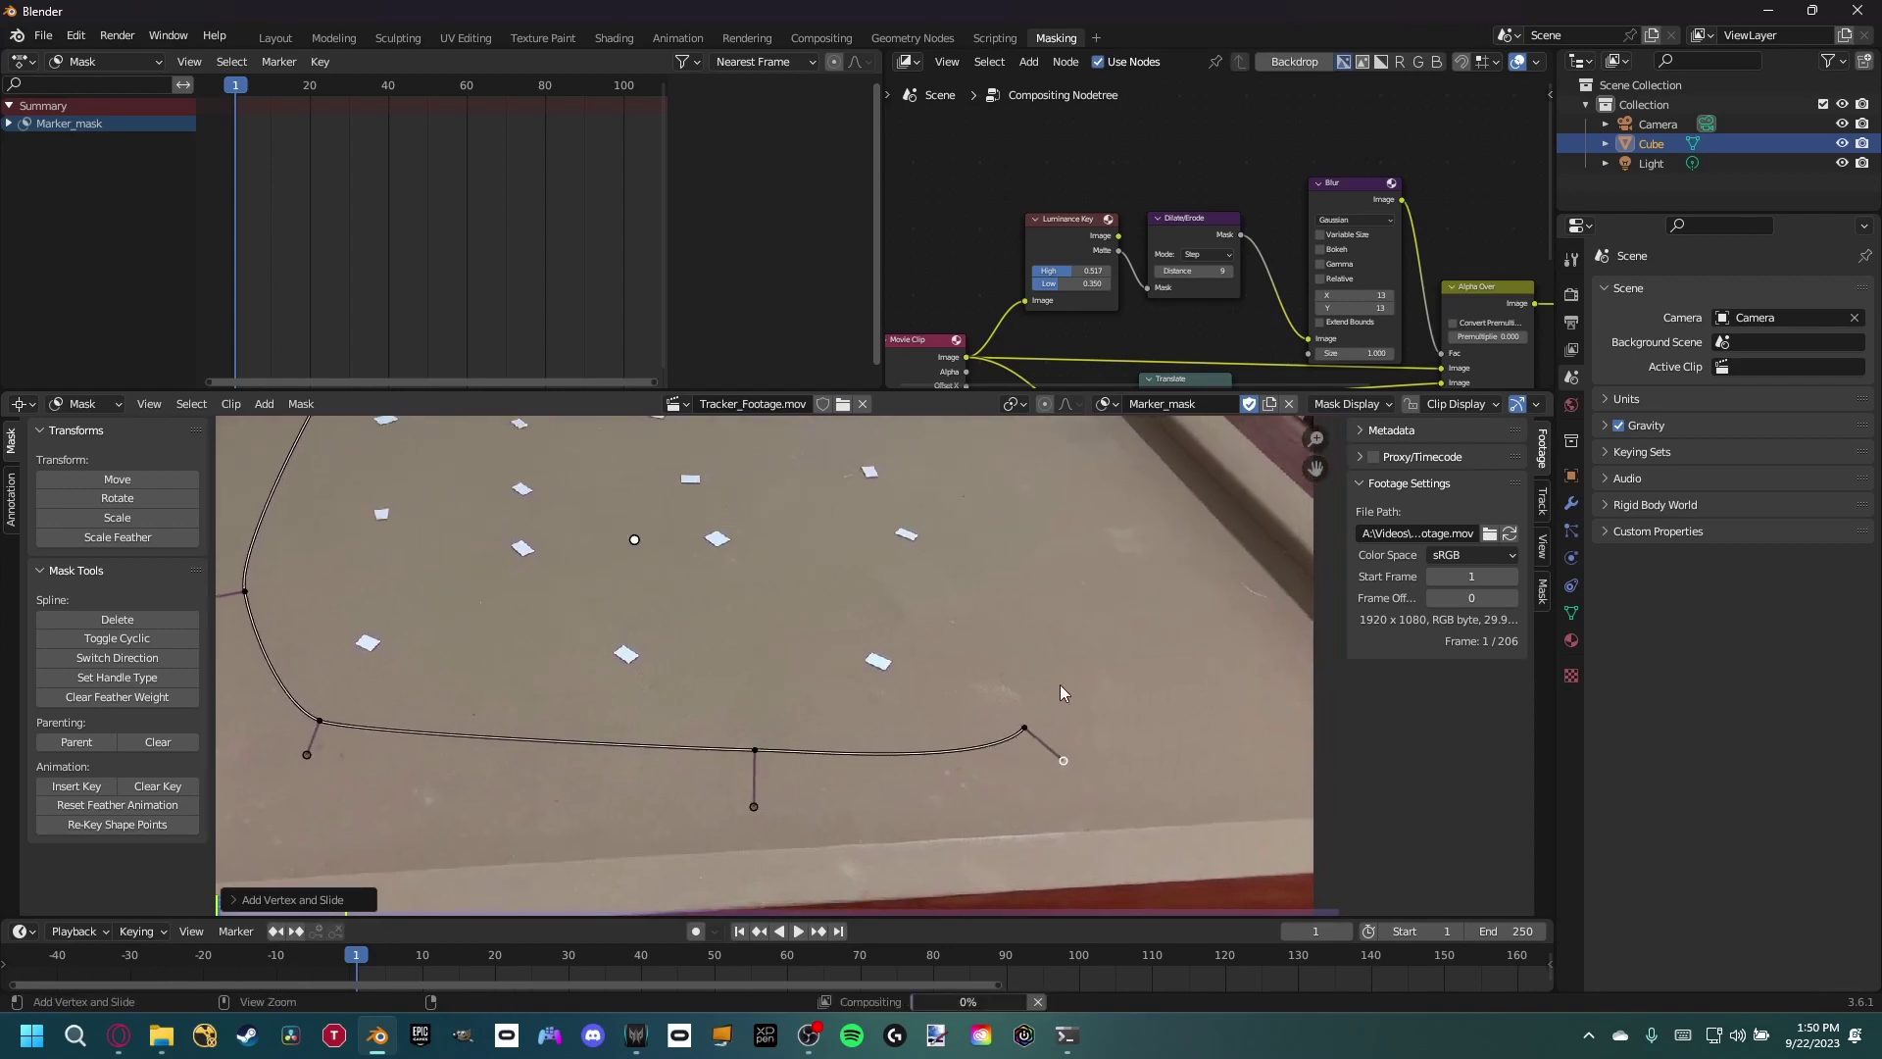
{"action": "left_click", "coordinate": [1059, 553], "text": "ctrl"}
{"action": "scroll", "coordinate": [1056, 485], "scroll_direction": "down", "scroll_amount": 1}
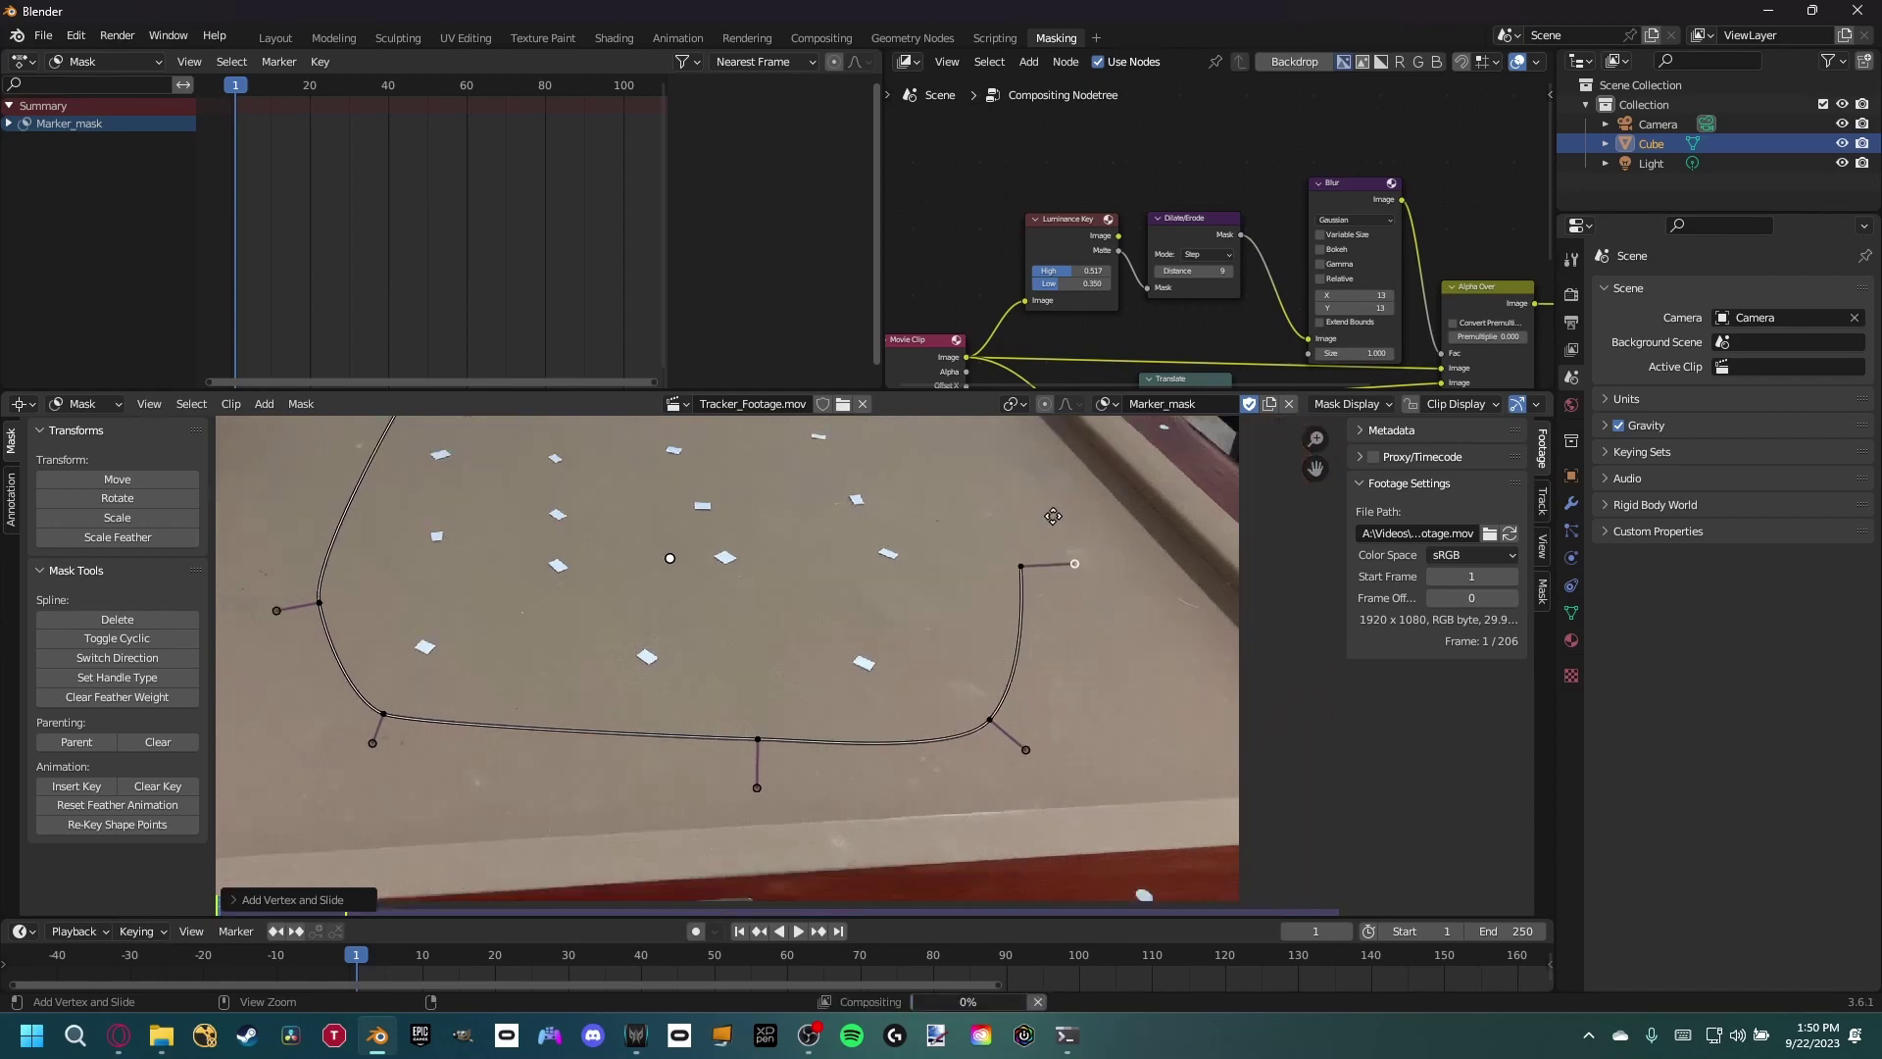
{"action": "middle_click_drag", "start_coordinate": [930, 433], "coordinate": [1004, 580]}
{"action": "left_click", "coordinate": [954, 540], "text": "ctrl"}
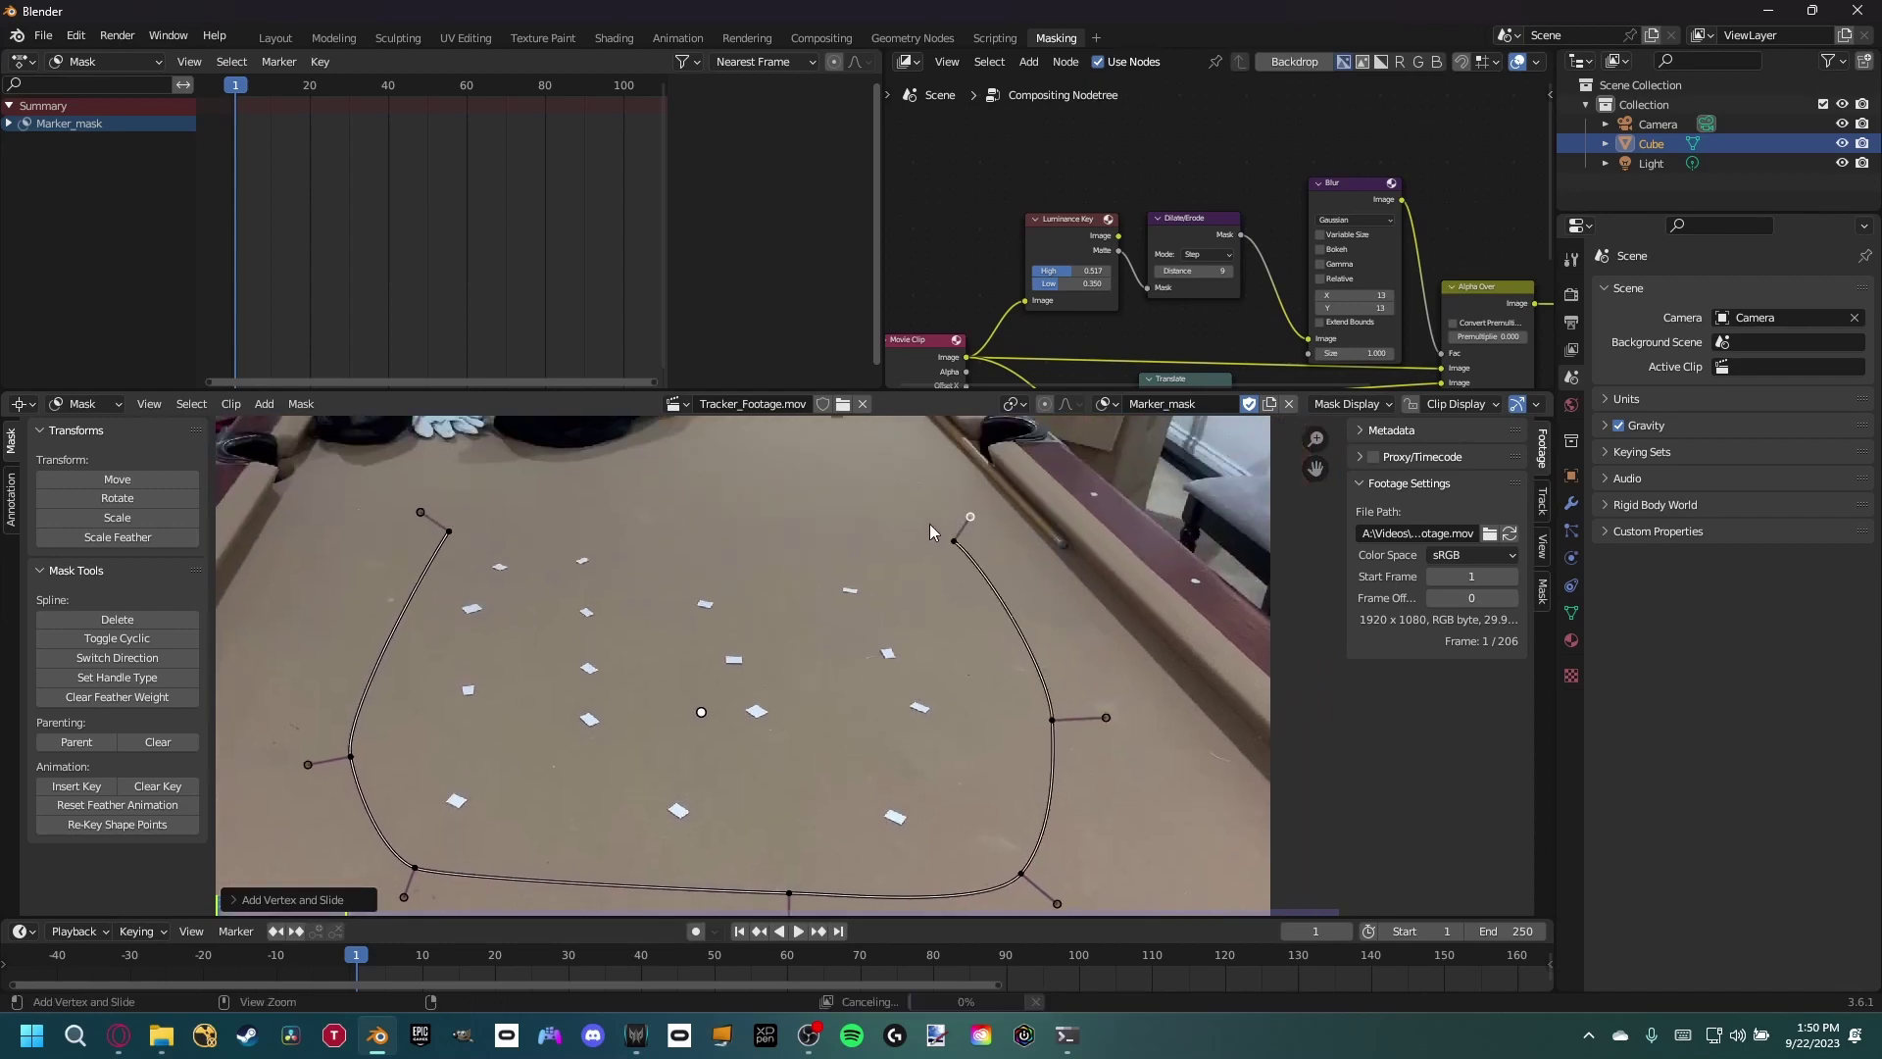
{"action": "left_click", "coordinate": [674, 508], "text": "ctrl"}
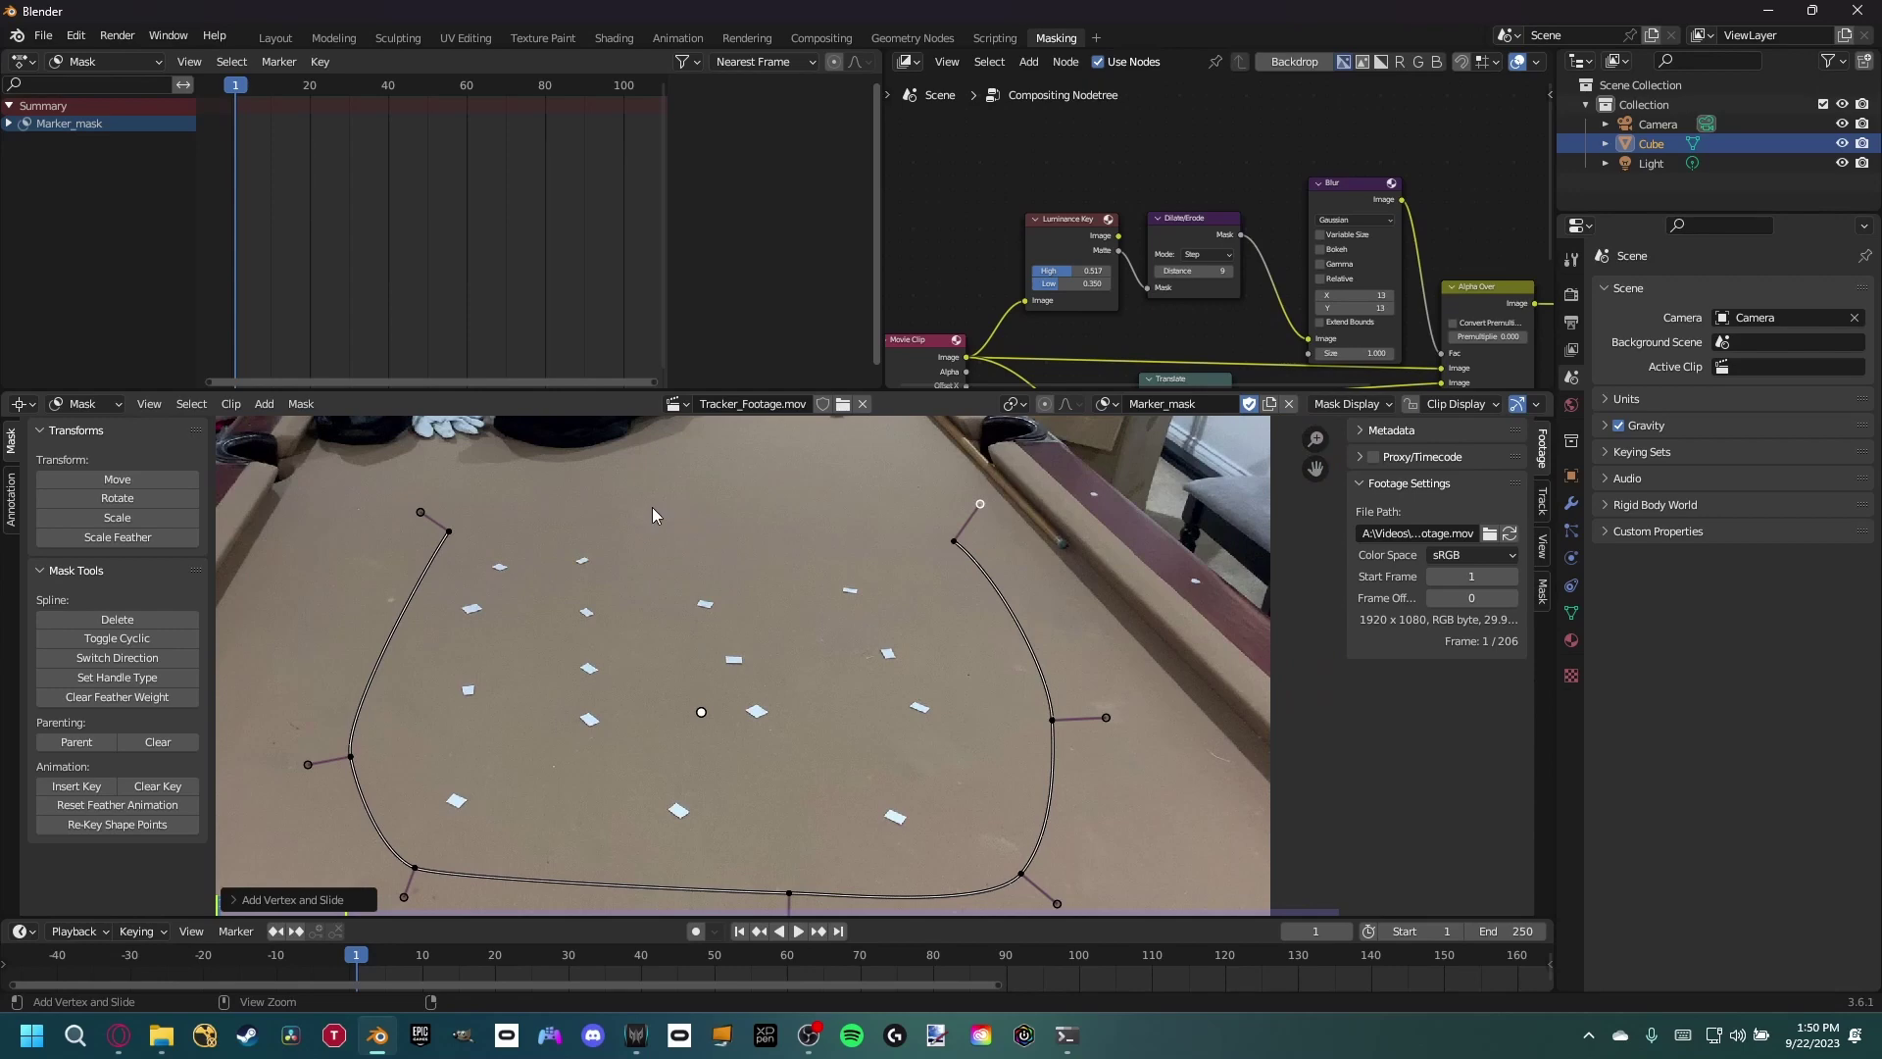
{"action": "left_click", "coordinate": [449, 532], "text": "ctrl"}
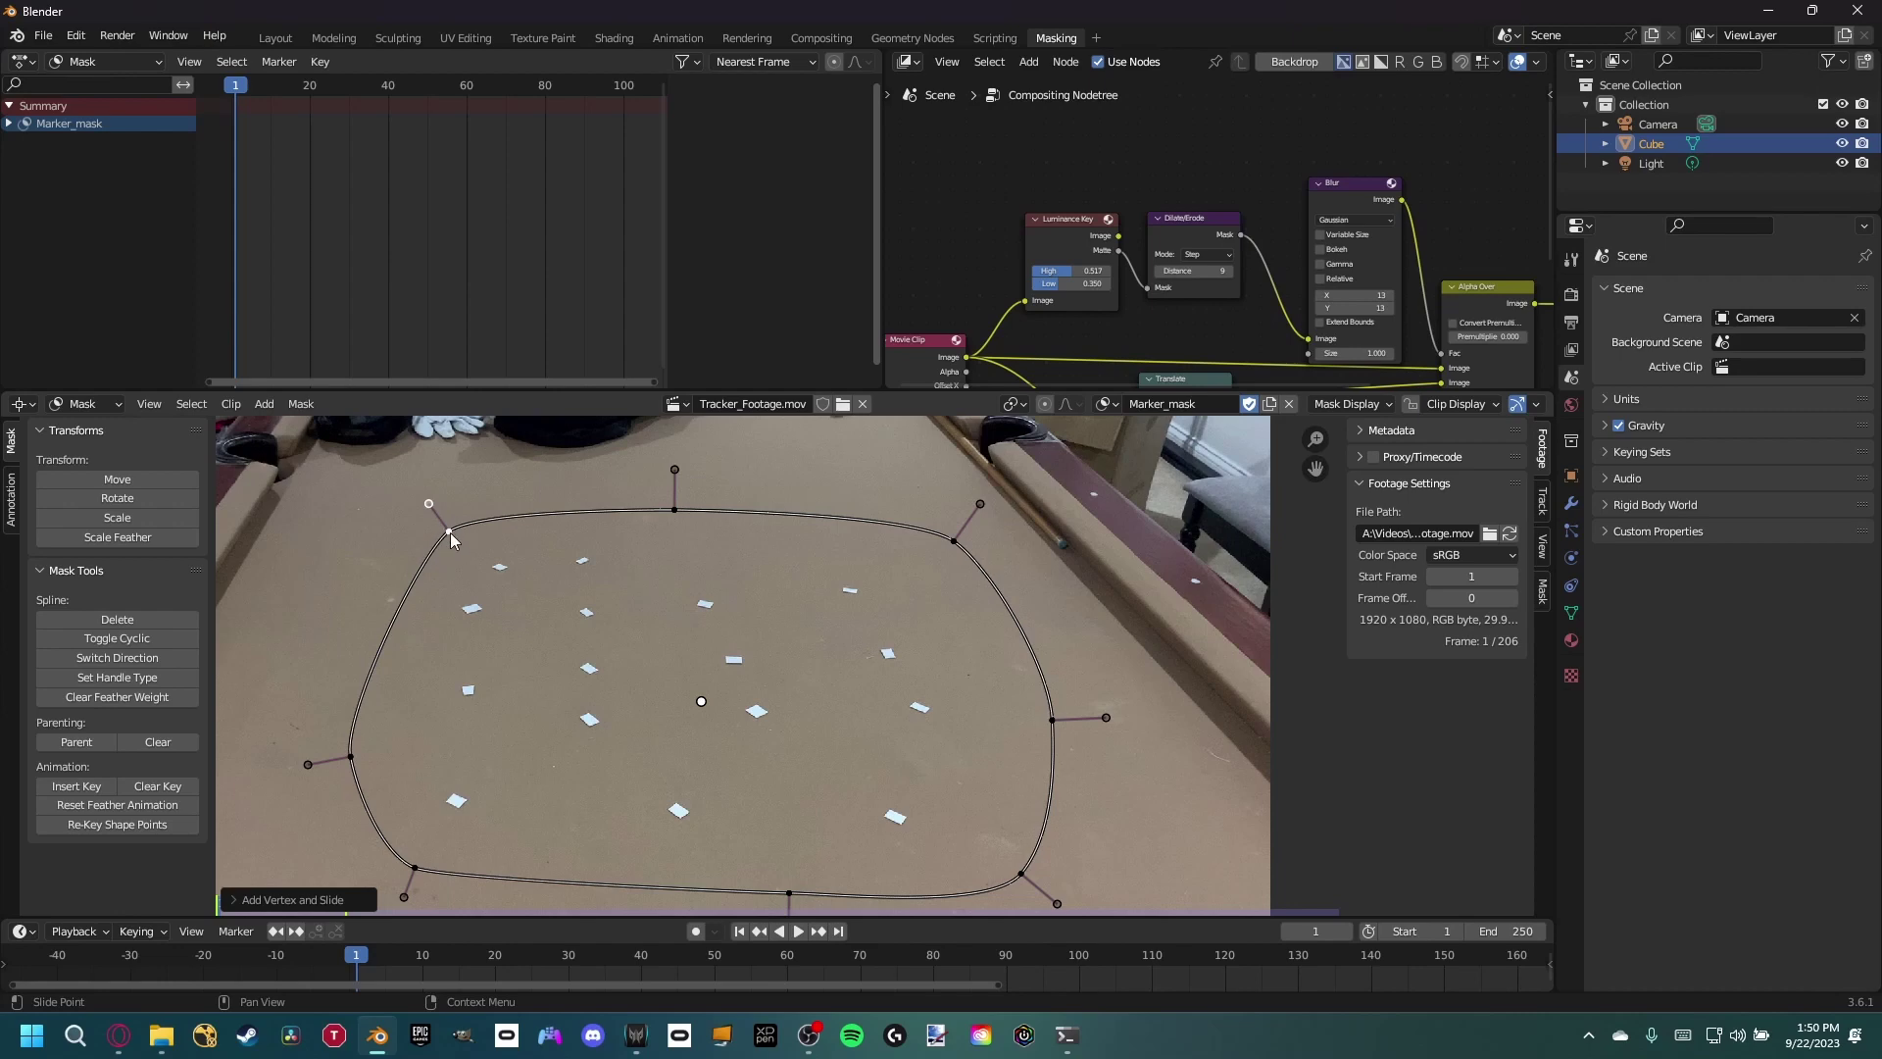
- Turn on auto keying, then start and stop playback of the footage with the mask outline in view
{"action": "scroll", "coordinate": [652, 627], "scroll_direction": "down", "scroll_amount": 2}
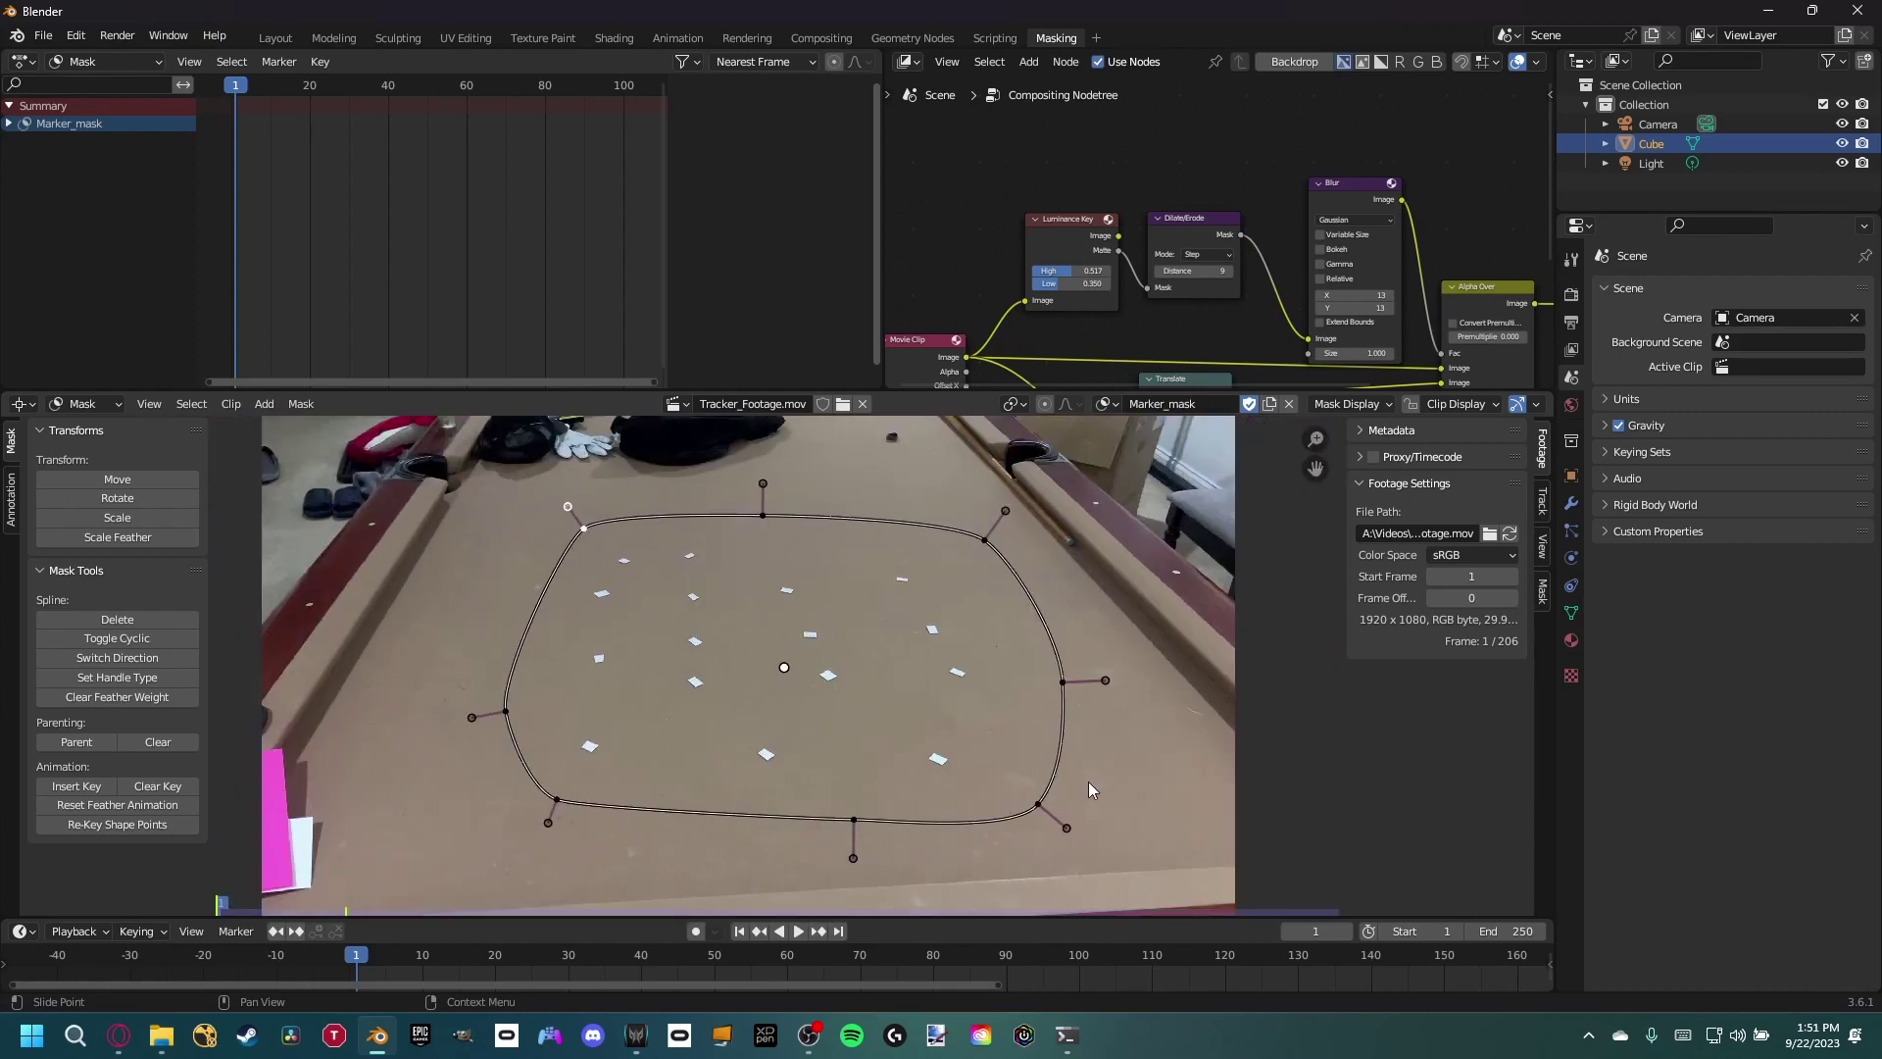
{"action": "scroll", "coordinate": [789, 627], "scroll_direction": "up", "scroll_amount": 1}
{"action": "middle_click_drag", "start_coordinate": [716, 519], "coordinate": [705, 620]}
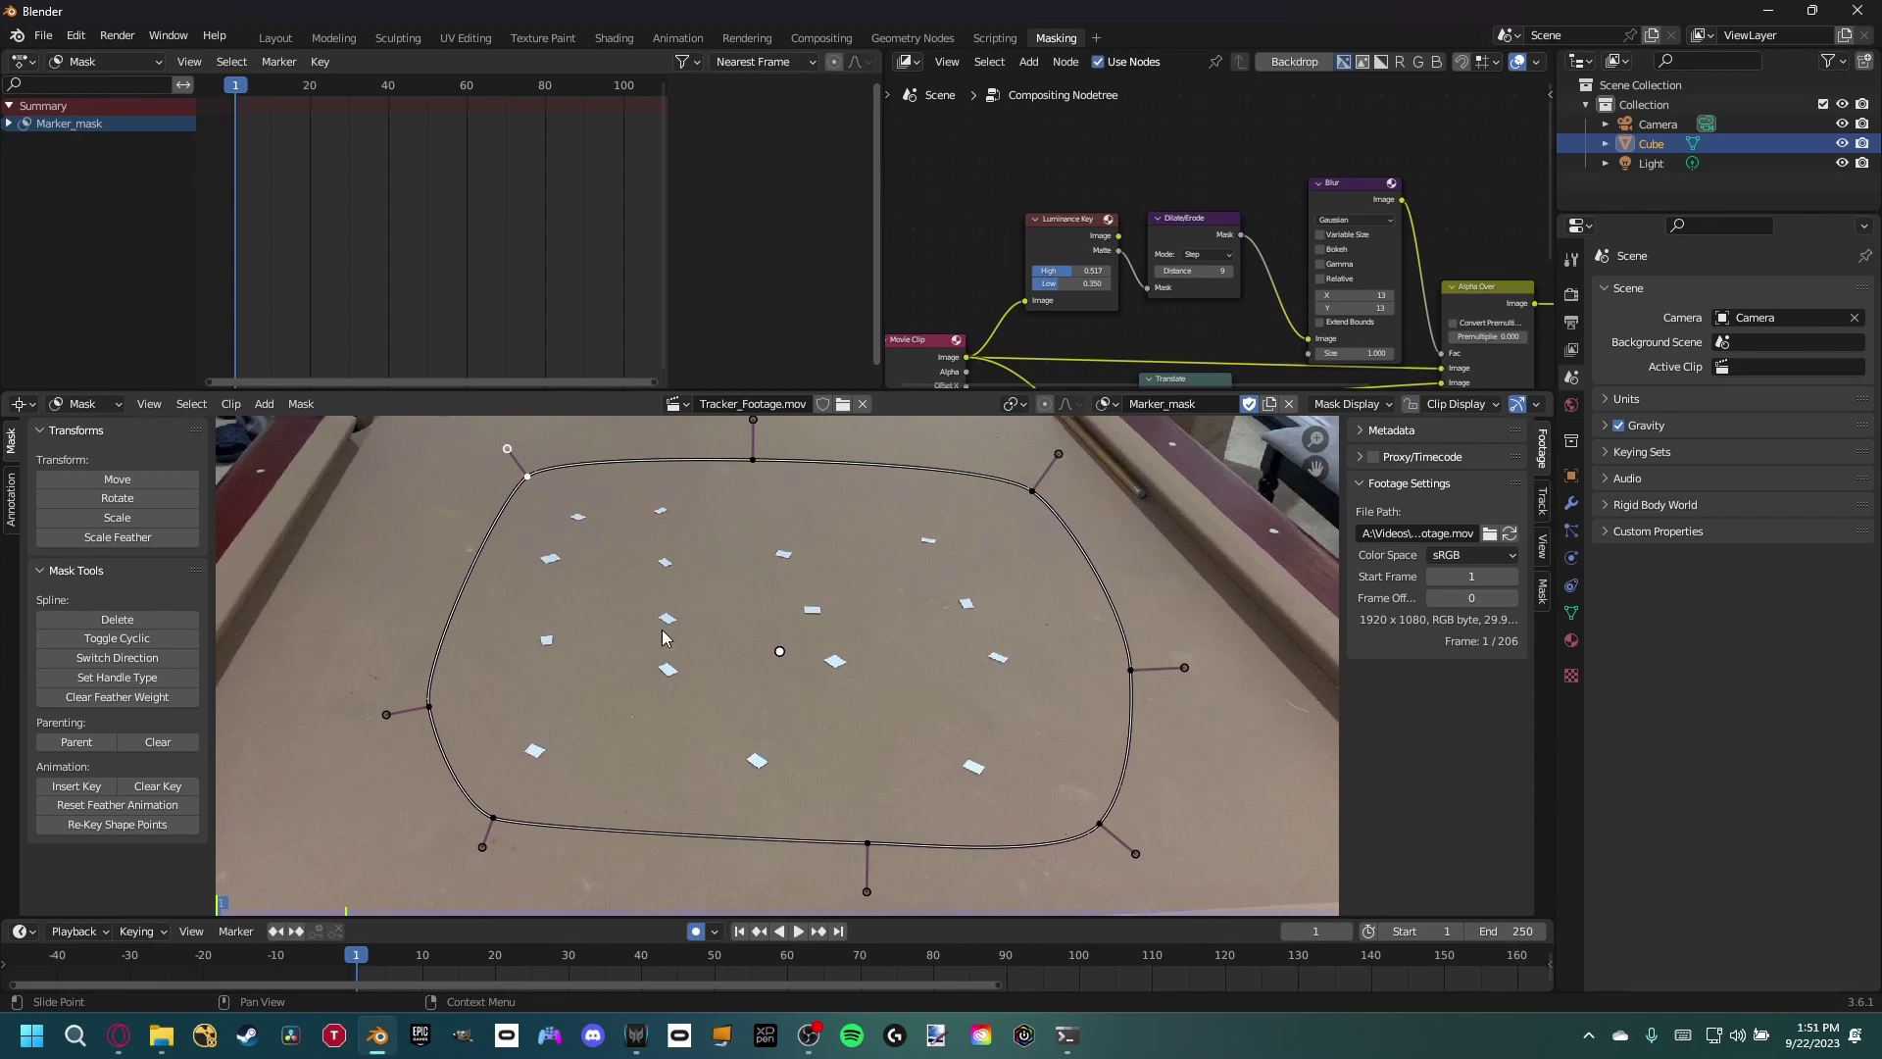
{"action": "key", "text": "space"}
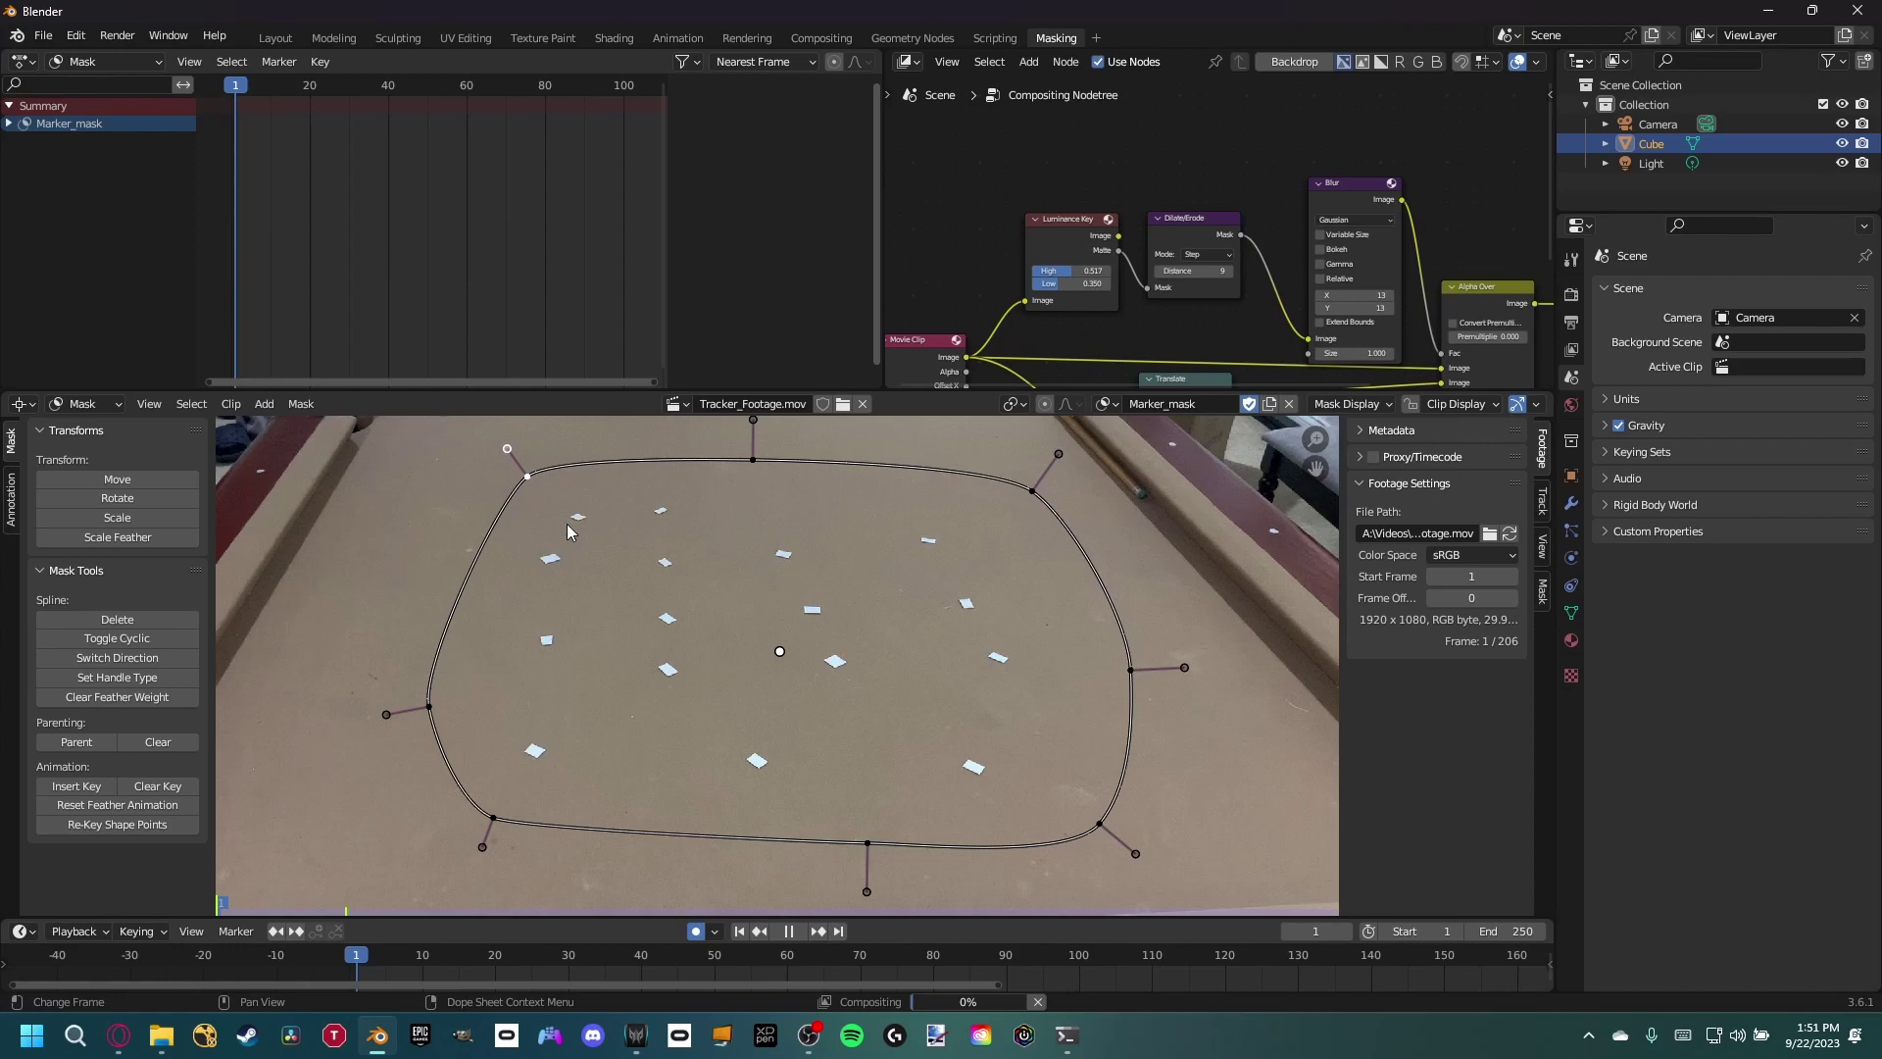
{"action": "key", "text": "space"}
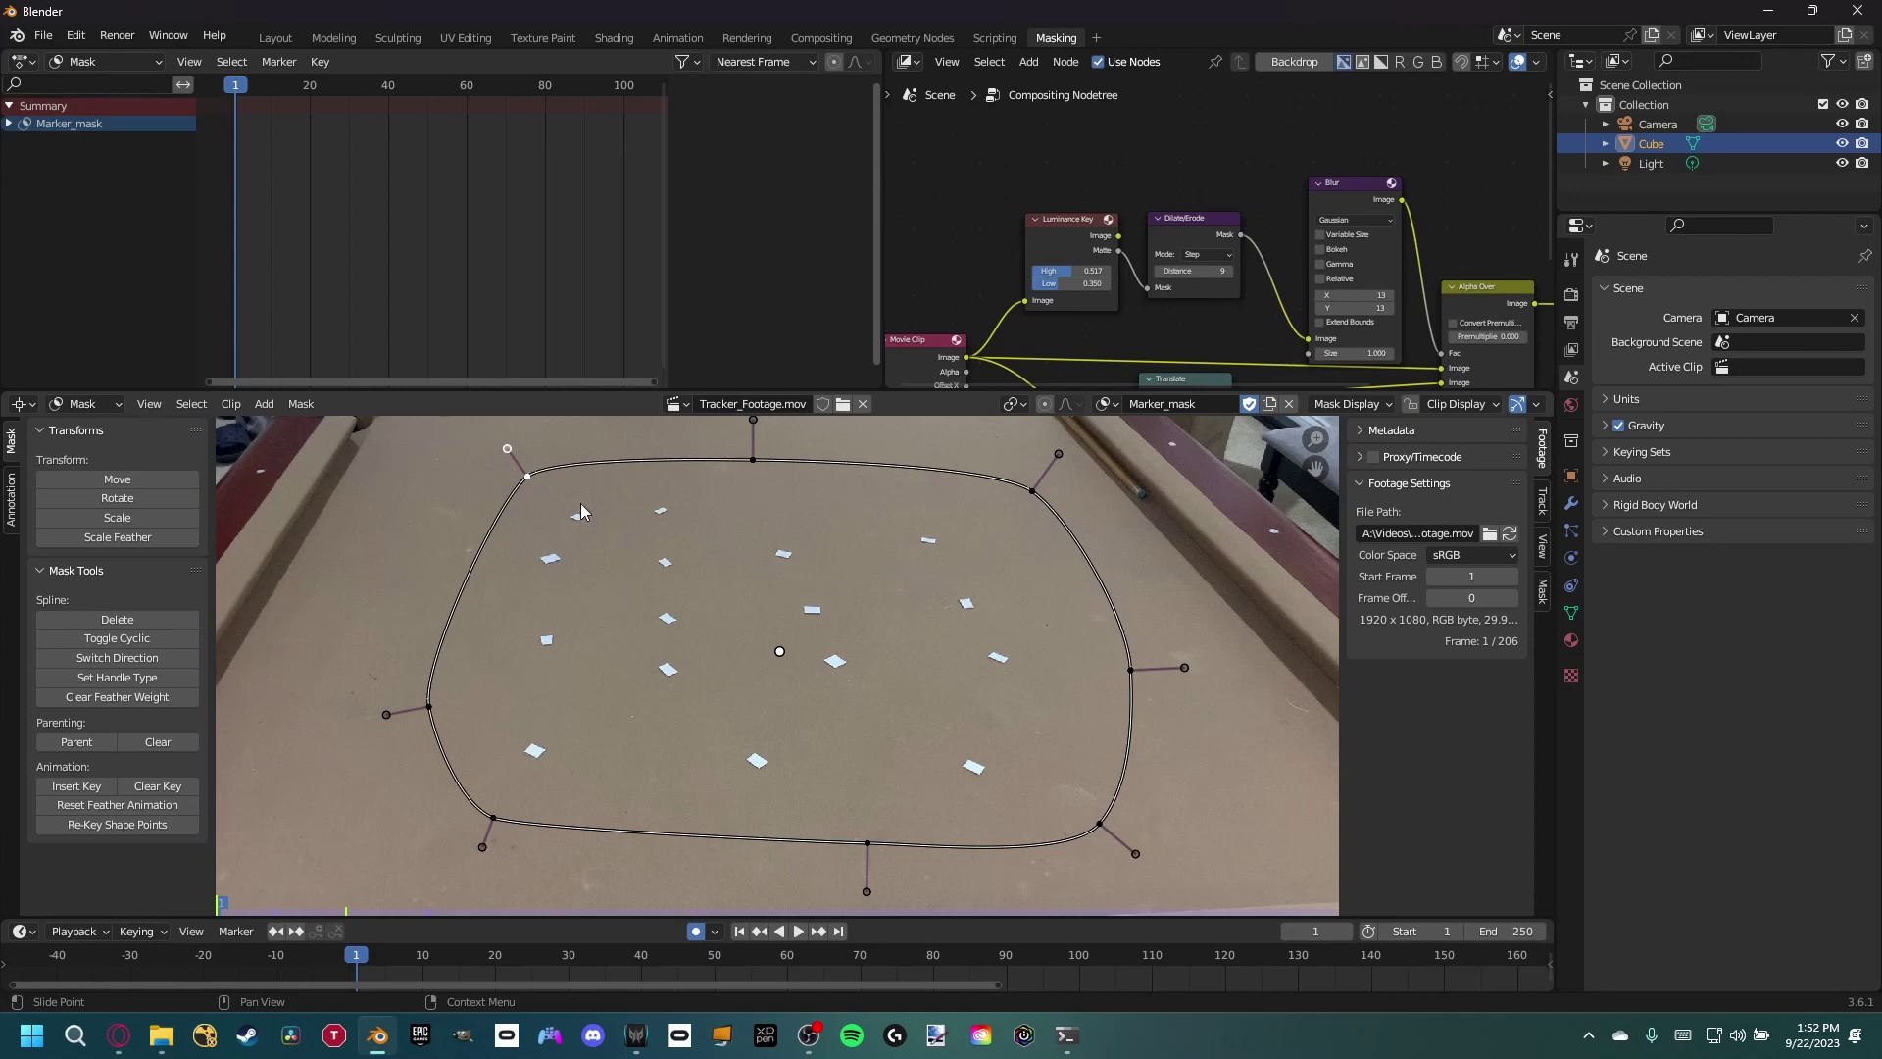
- Switch the clip editor from Mask to Tracking mode and set the tracking Match to Previous frame with Normalize enabled
{"action": "scroll", "coordinate": [572, 508], "scroll_direction": "up", "scroll_amount": 1}
{"action": "middle_click_drag", "start_coordinate": [573, 508], "coordinate": [688, 533]}
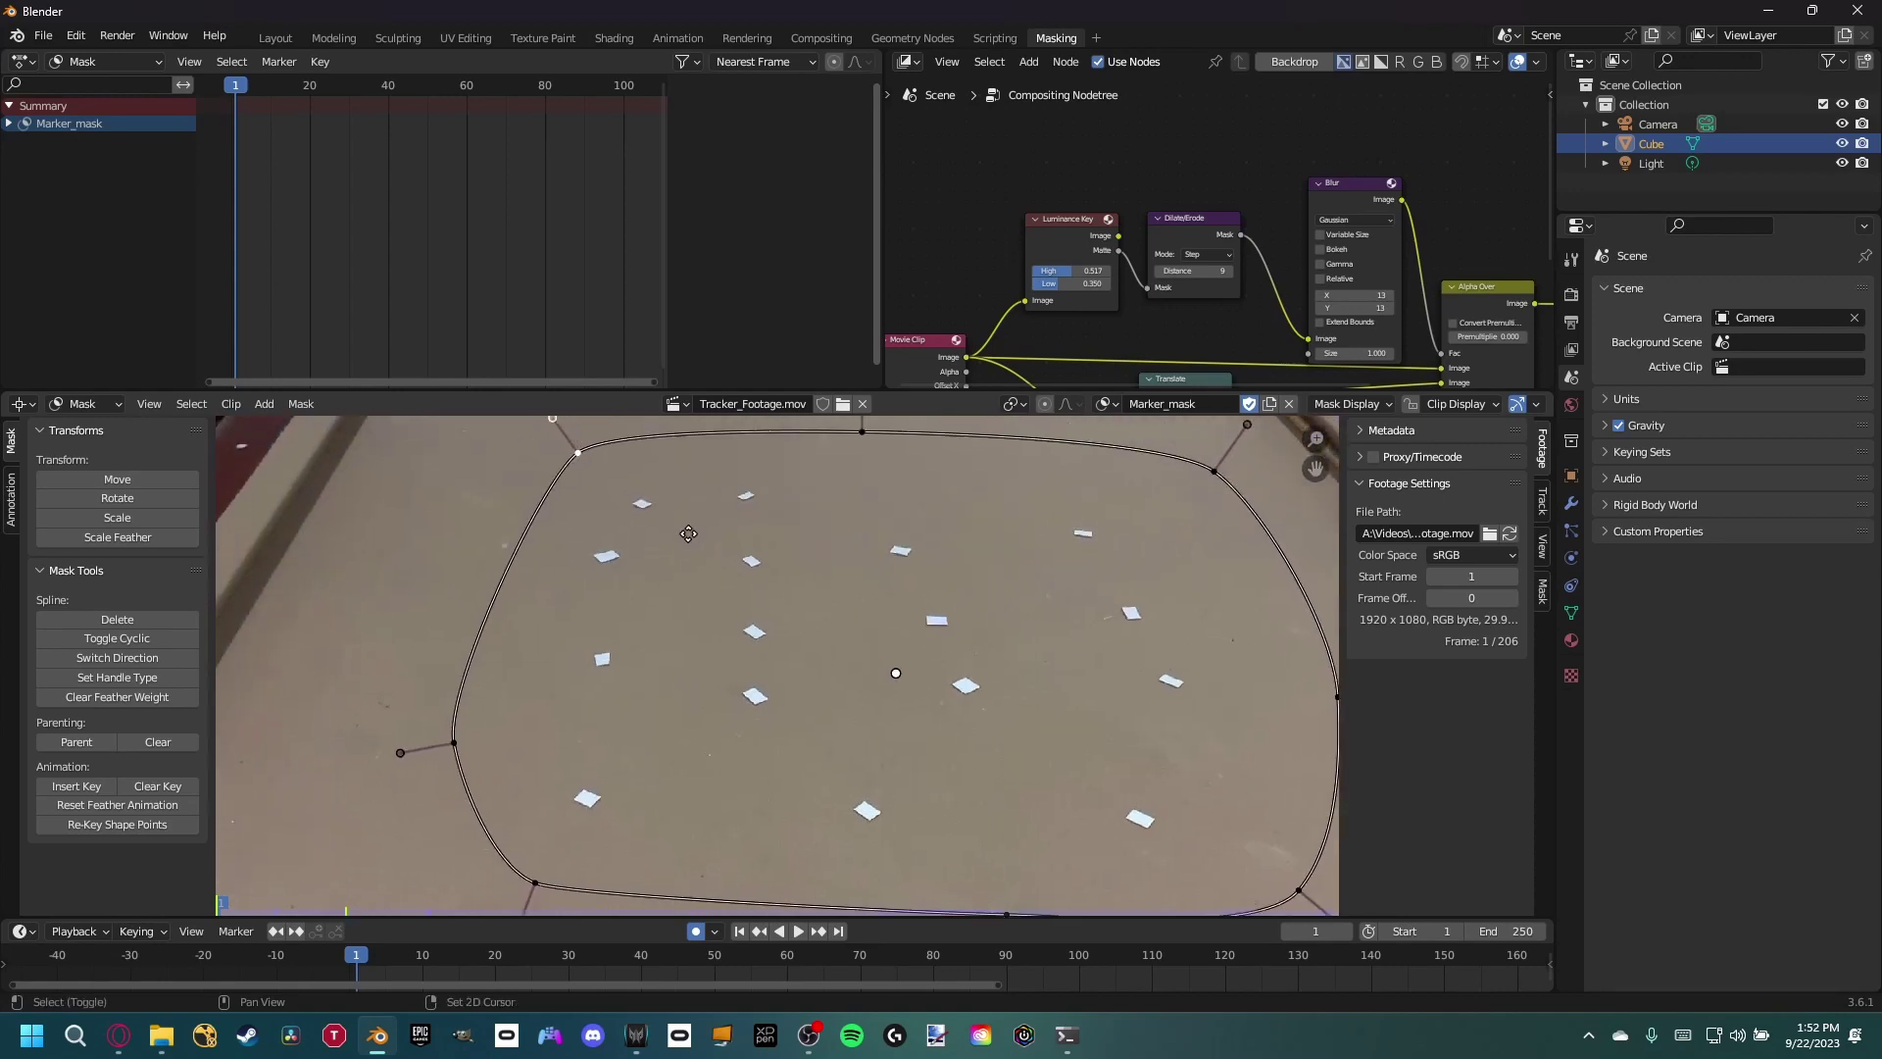
{"action": "left_click", "coordinate": [85, 405]}
{"action": "left_click", "coordinate": [92, 427]}
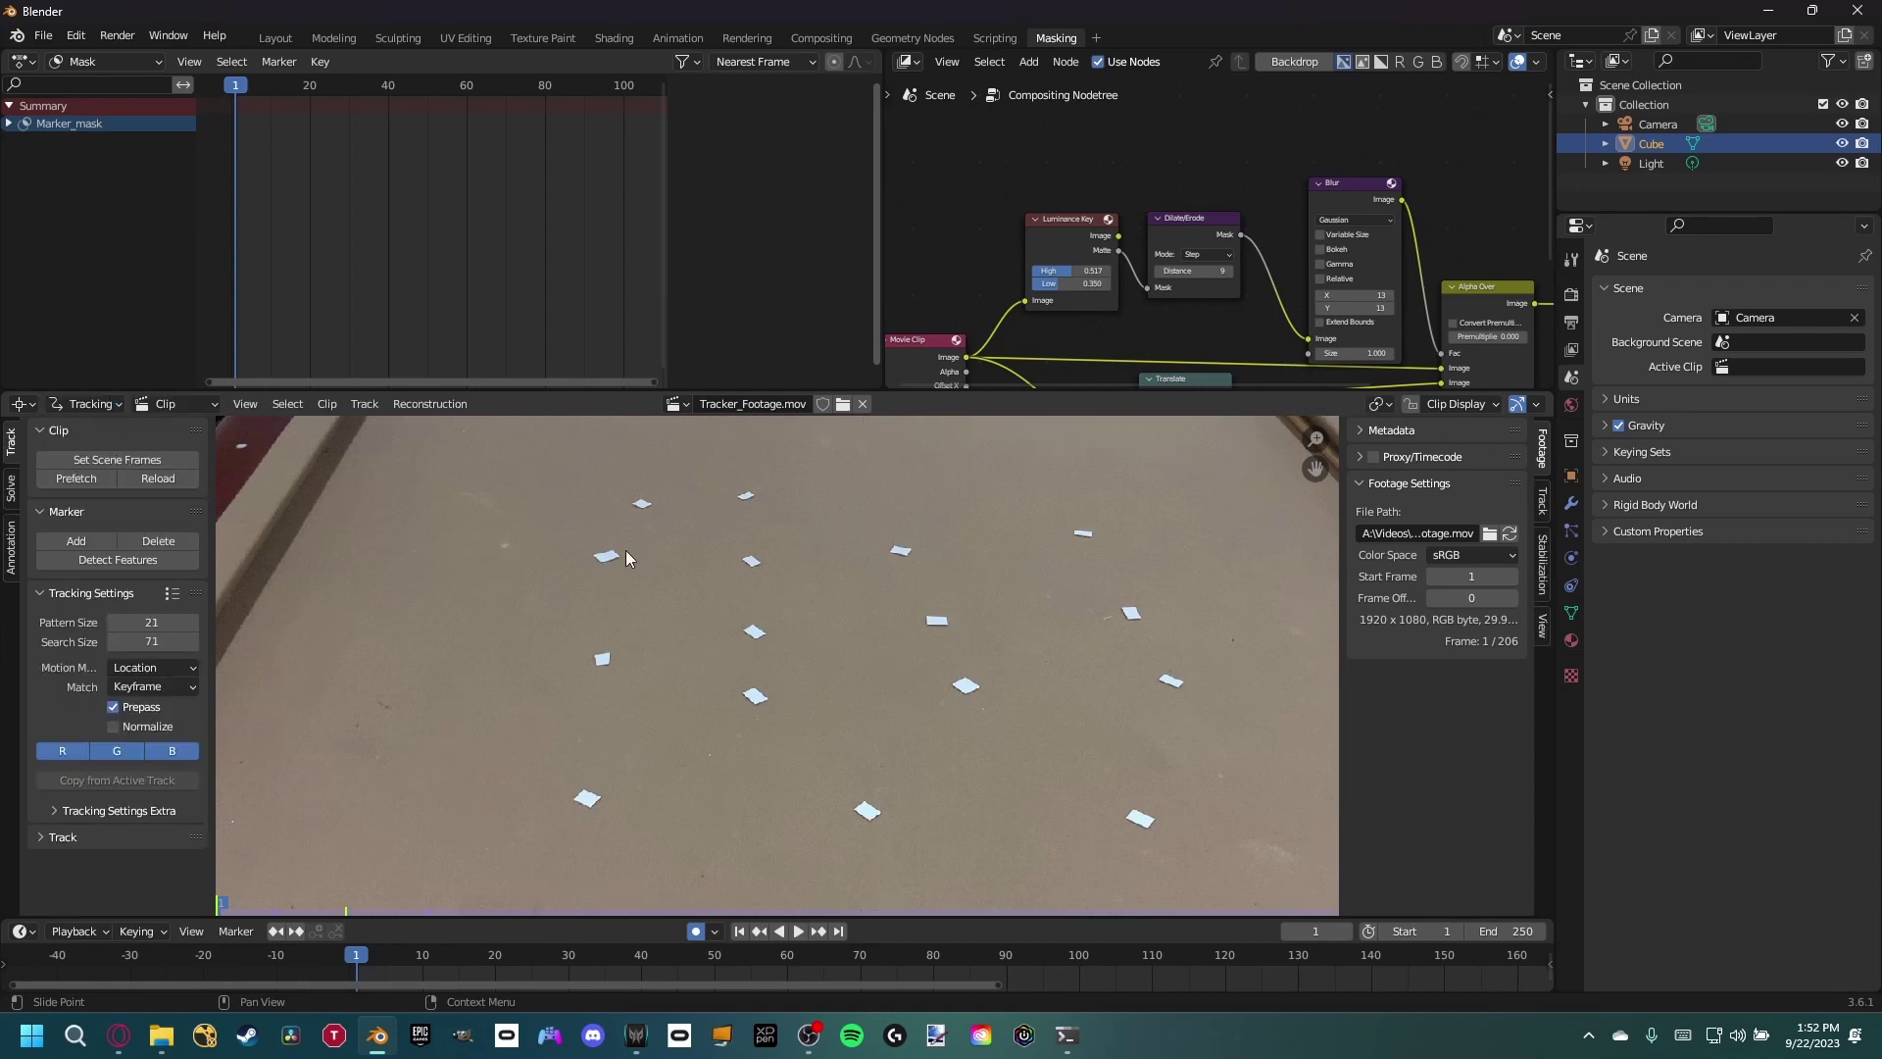
{"action": "scroll", "coordinate": [630, 559], "scroll_direction": "up", "scroll_amount": 2}
{"action": "left_click", "coordinate": [185, 684]}
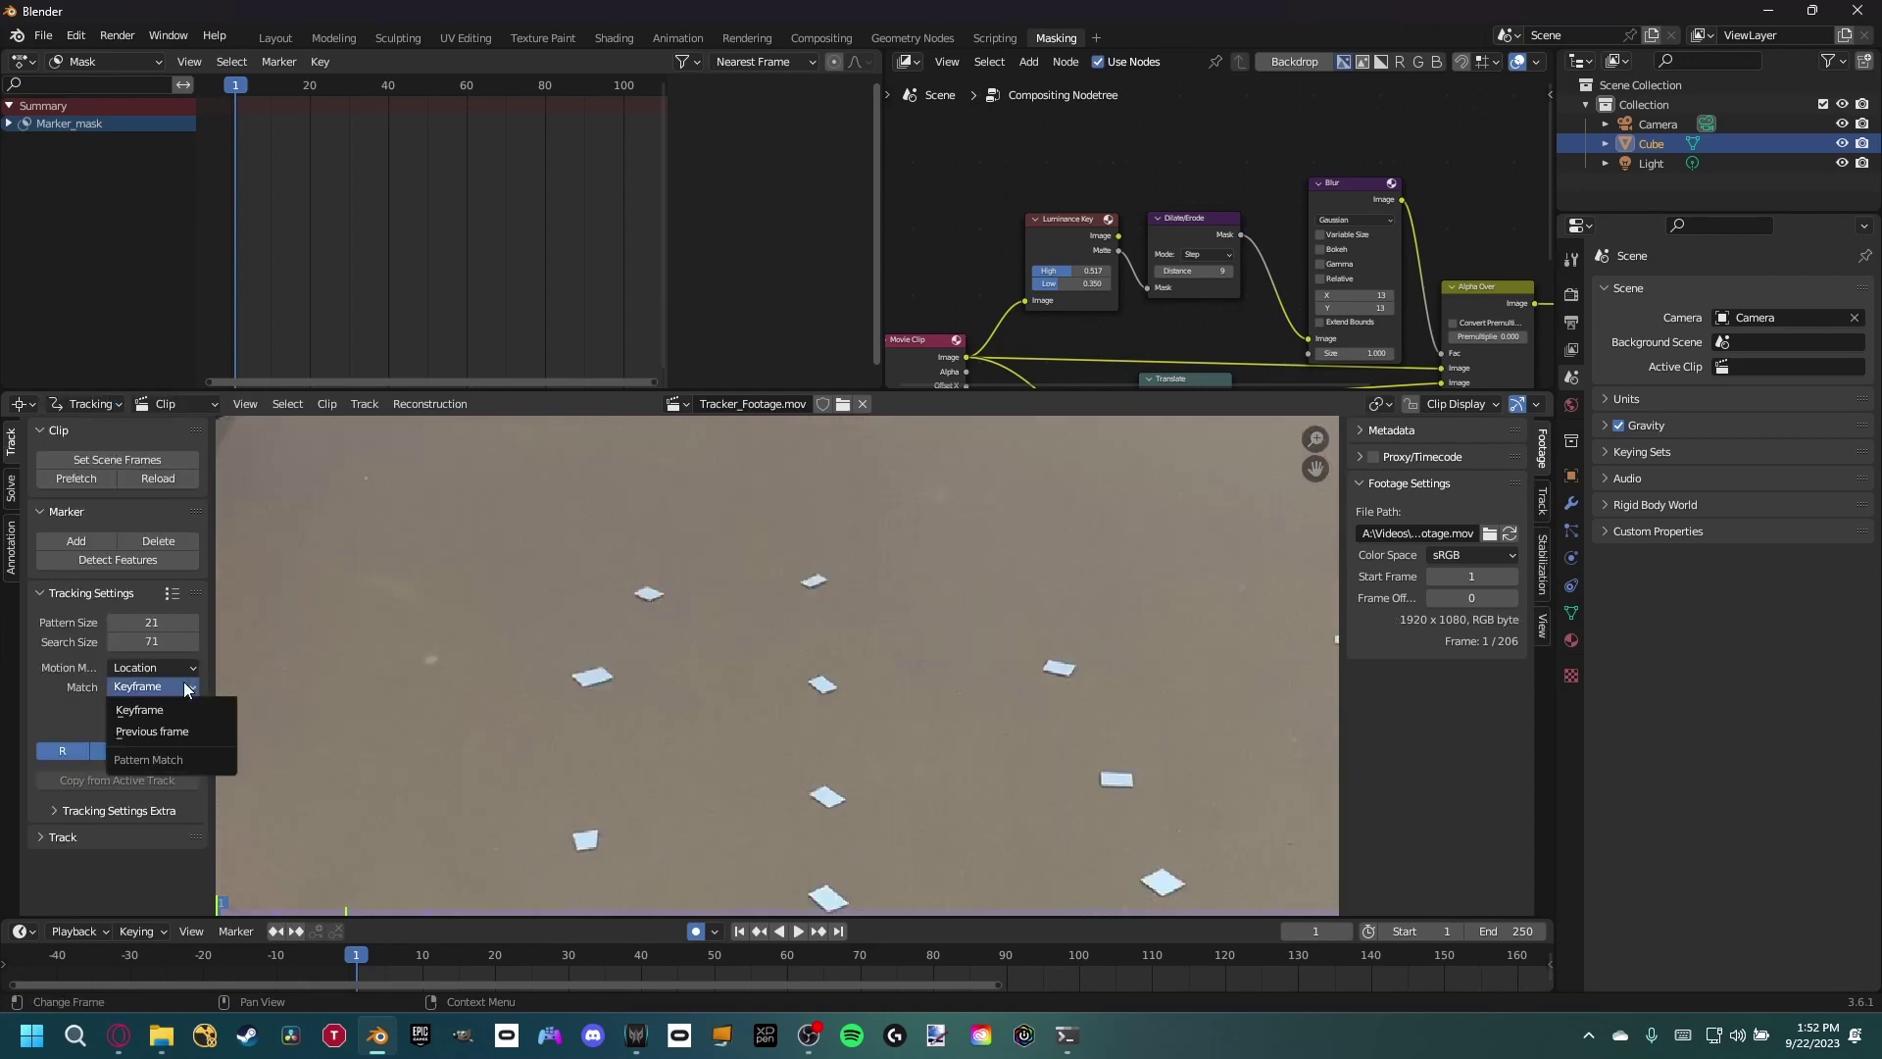
{"action": "left_click", "coordinate": [159, 728]}
- Add a tracking marker on the far-left white square in the farthest row and track it forward through the clip
{"action": "scroll", "coordinate": [660, 603], "scroll_direction": "up", "scroll_amount": 1}
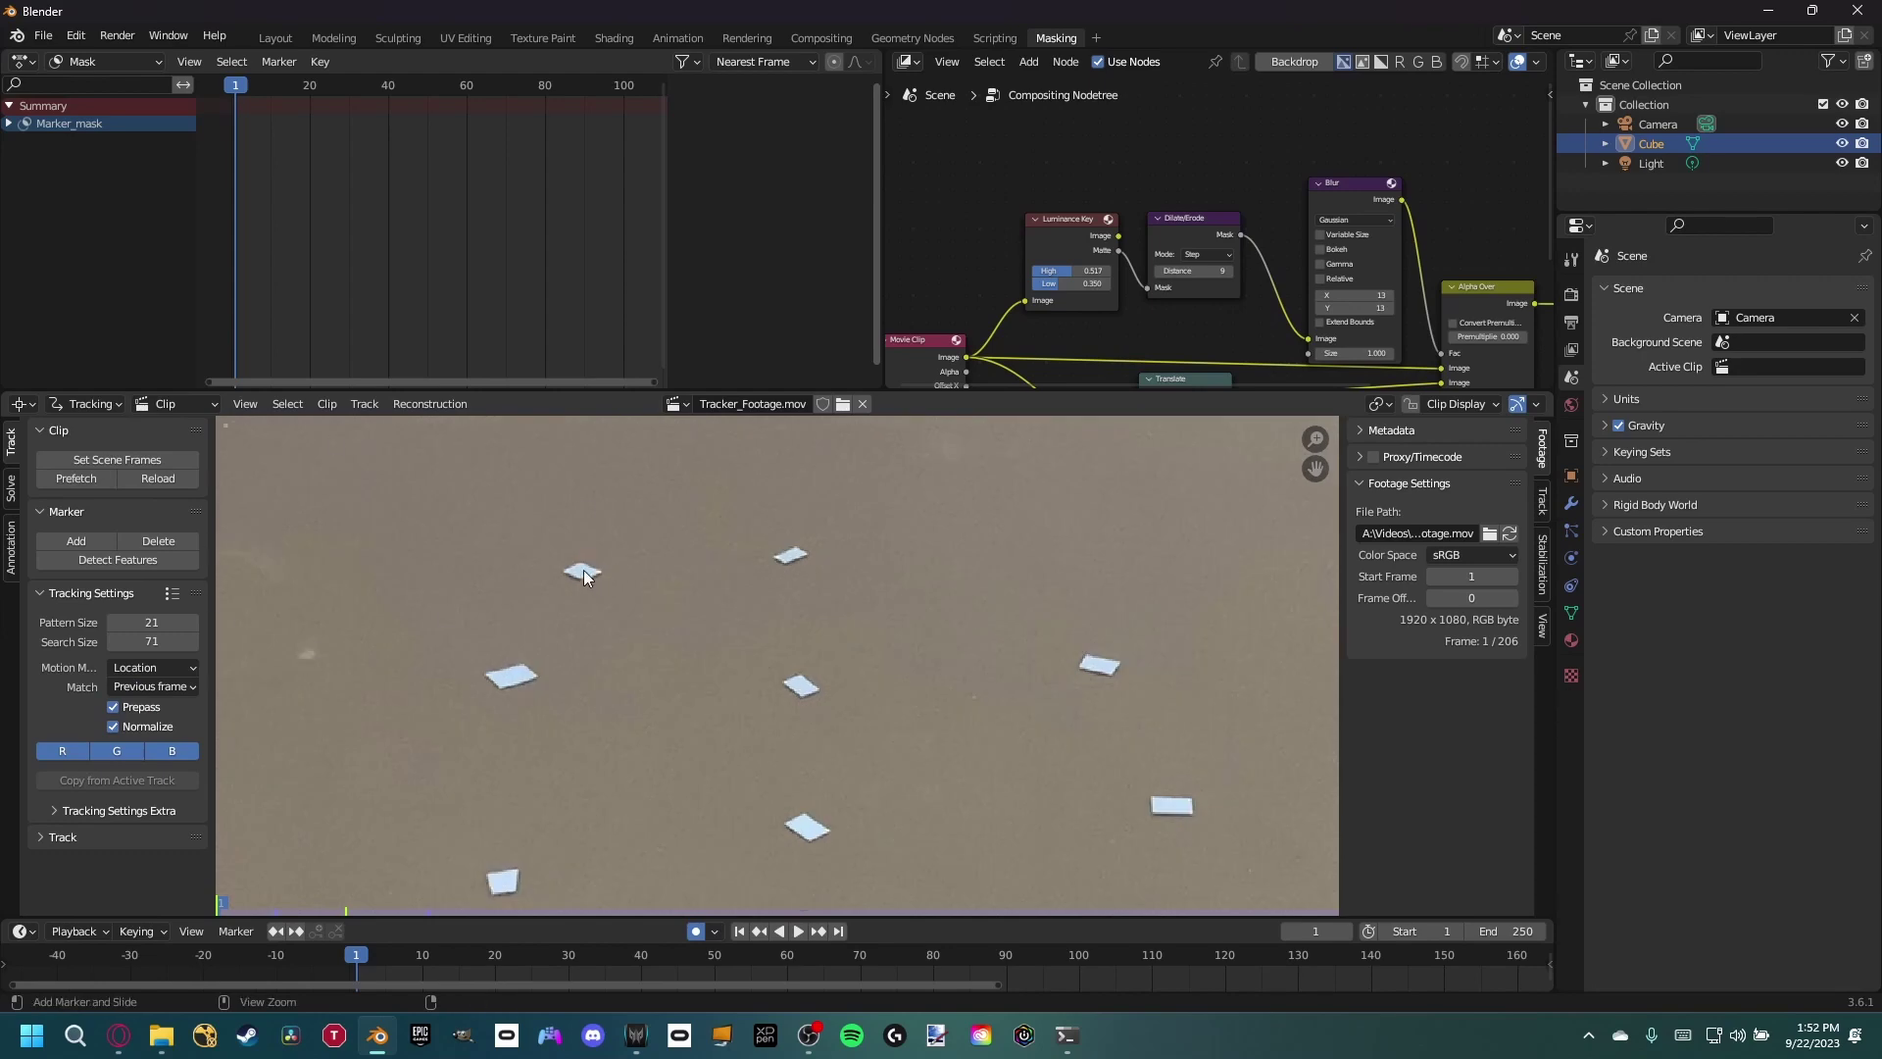
{"action": "left_click", "coordinate": [585, 576], "text": "ctrl"}
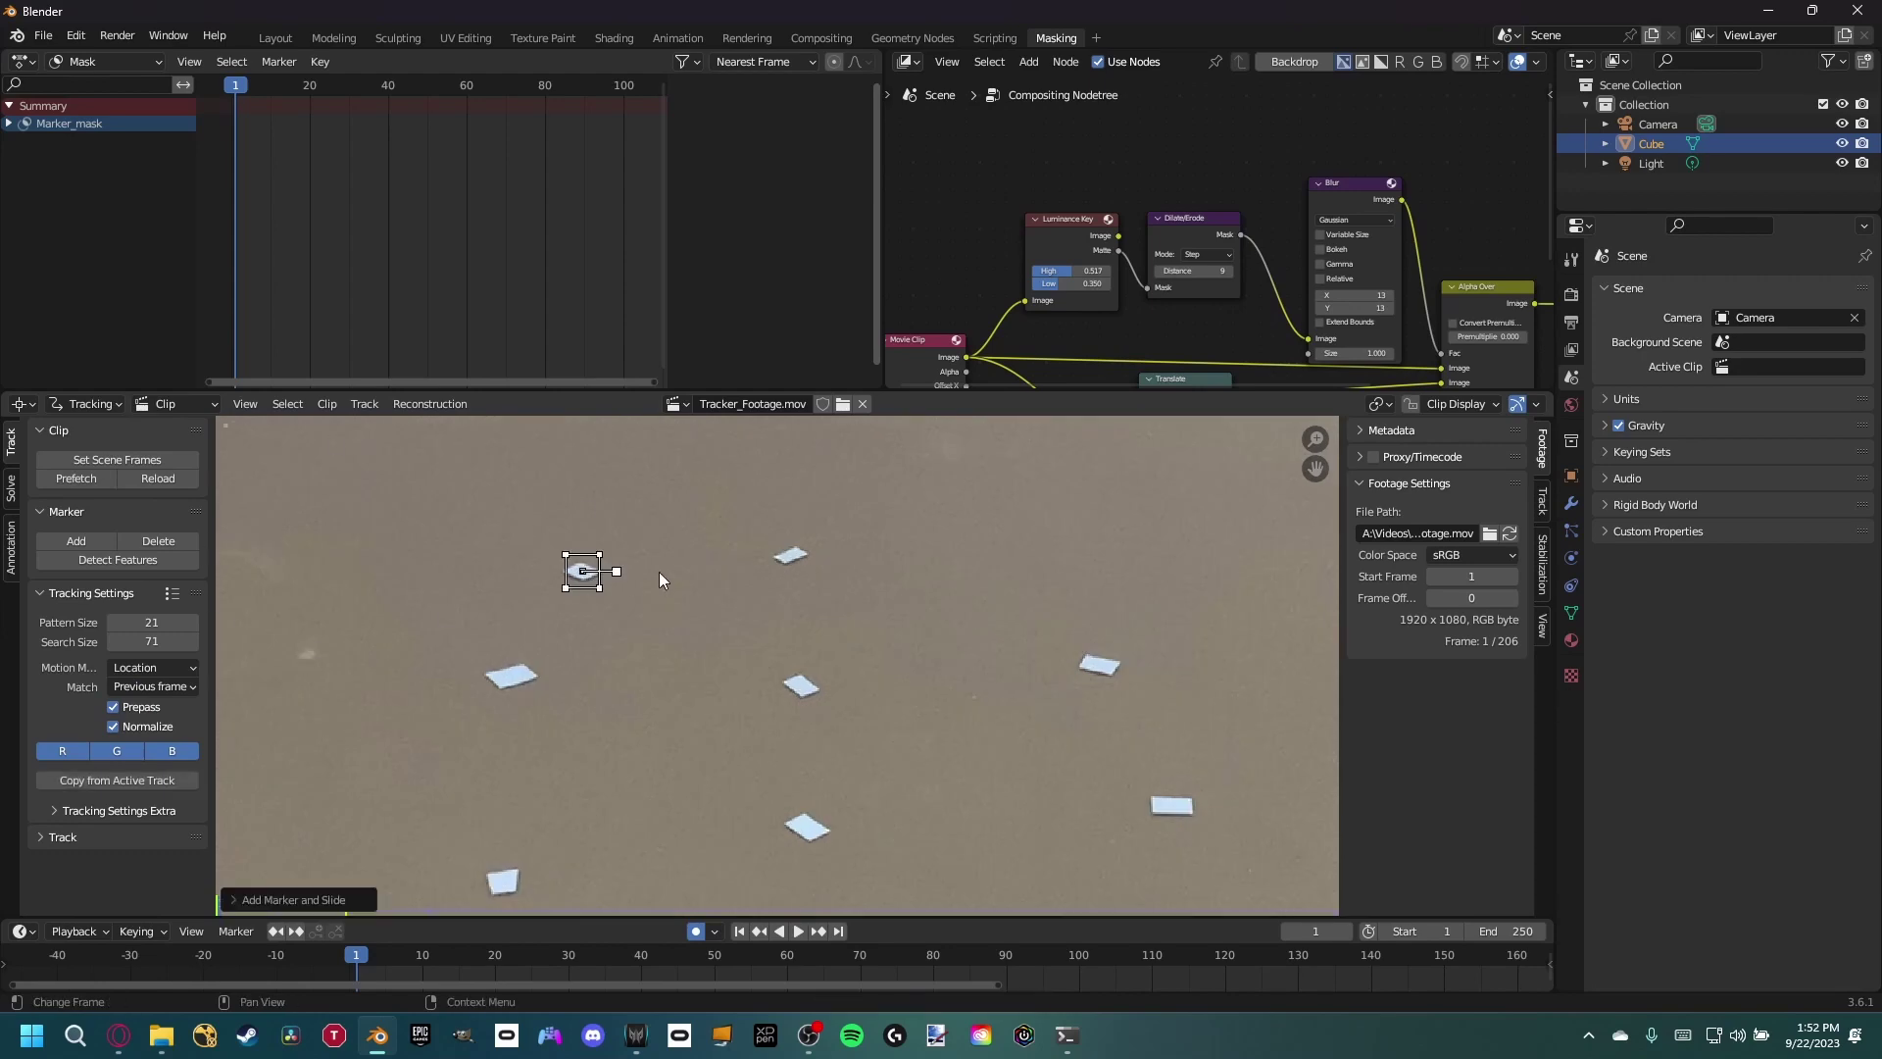
{"action": "key", "text": "ctrl+t"}
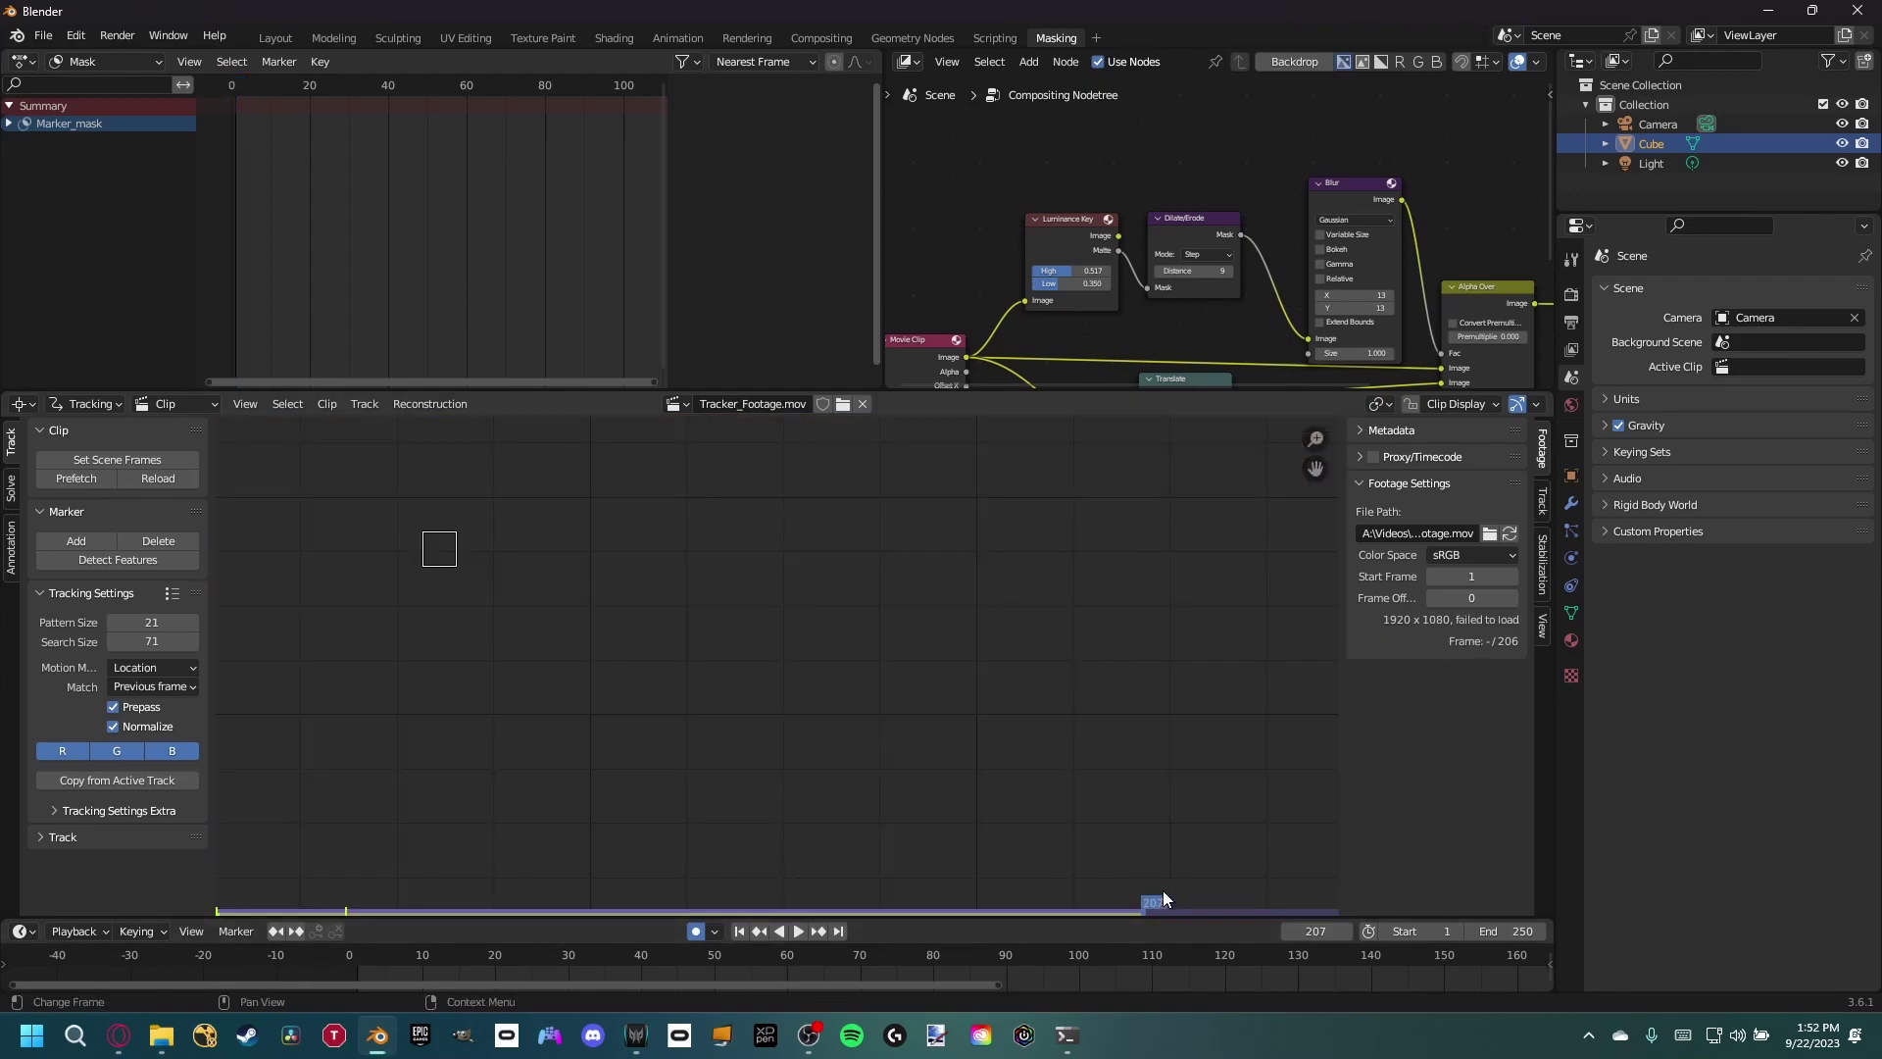
- Step back to the footage's last frame and set the scene's end frame to 206
{"action": "key", "text": "Left"}
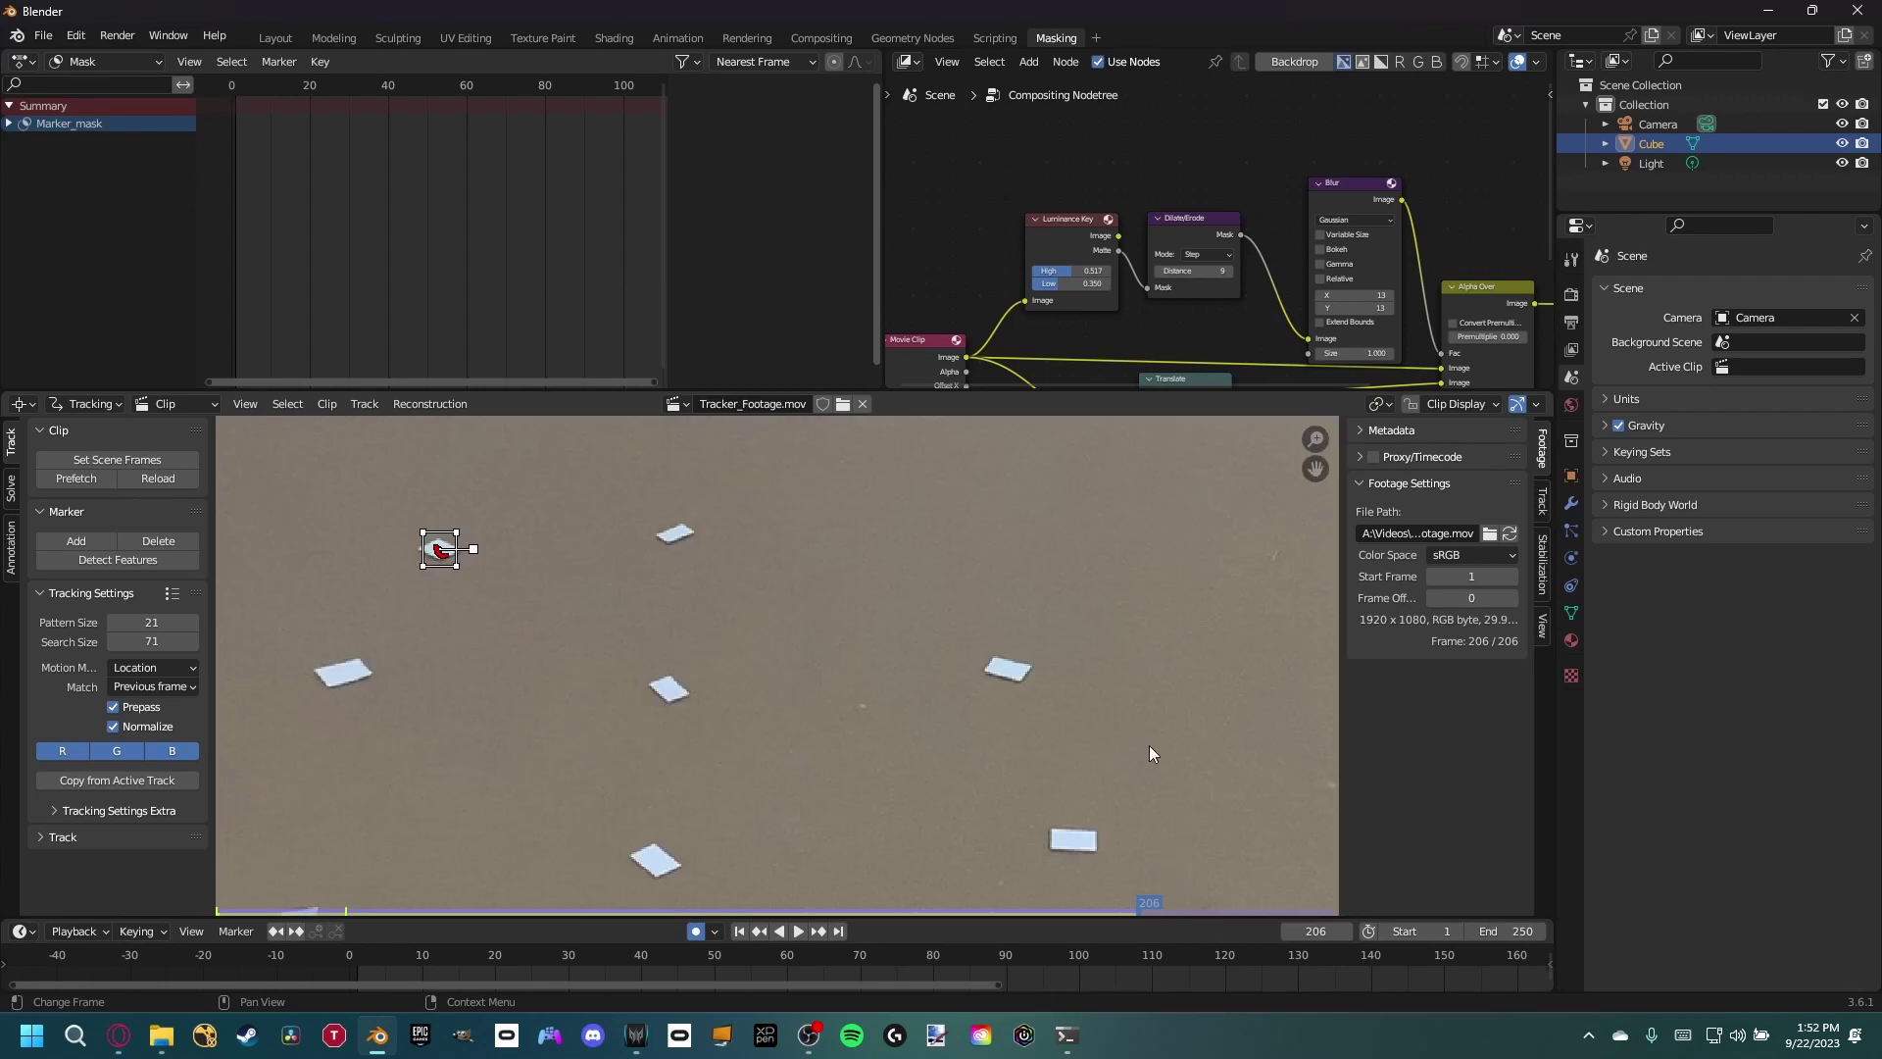
{"action": "left_click", "coordinate": [1518, 930]}
{"action": "type", "text": "206"}
{"action": "key", "text": "Return"}
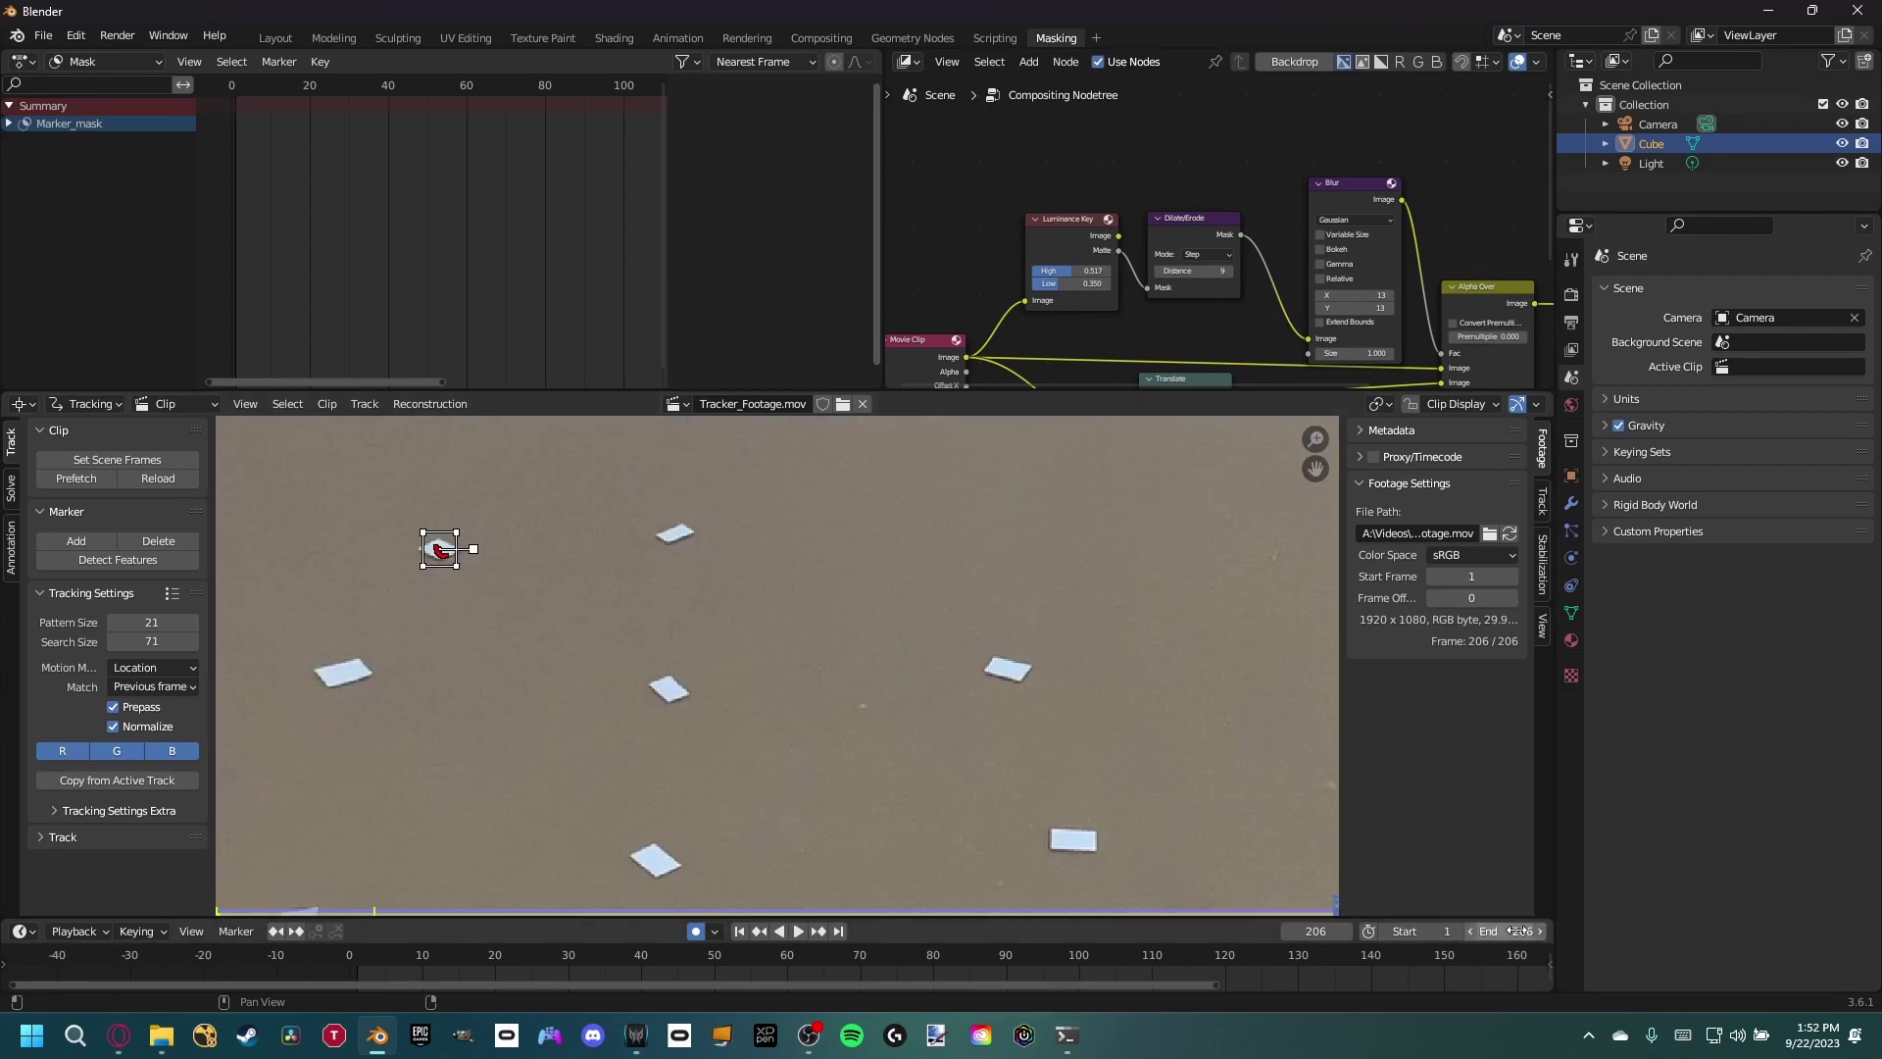
{"action": "scroll", "coordinate": [503, 604], "scroll_direction": "down", "scroll_amount": 1}
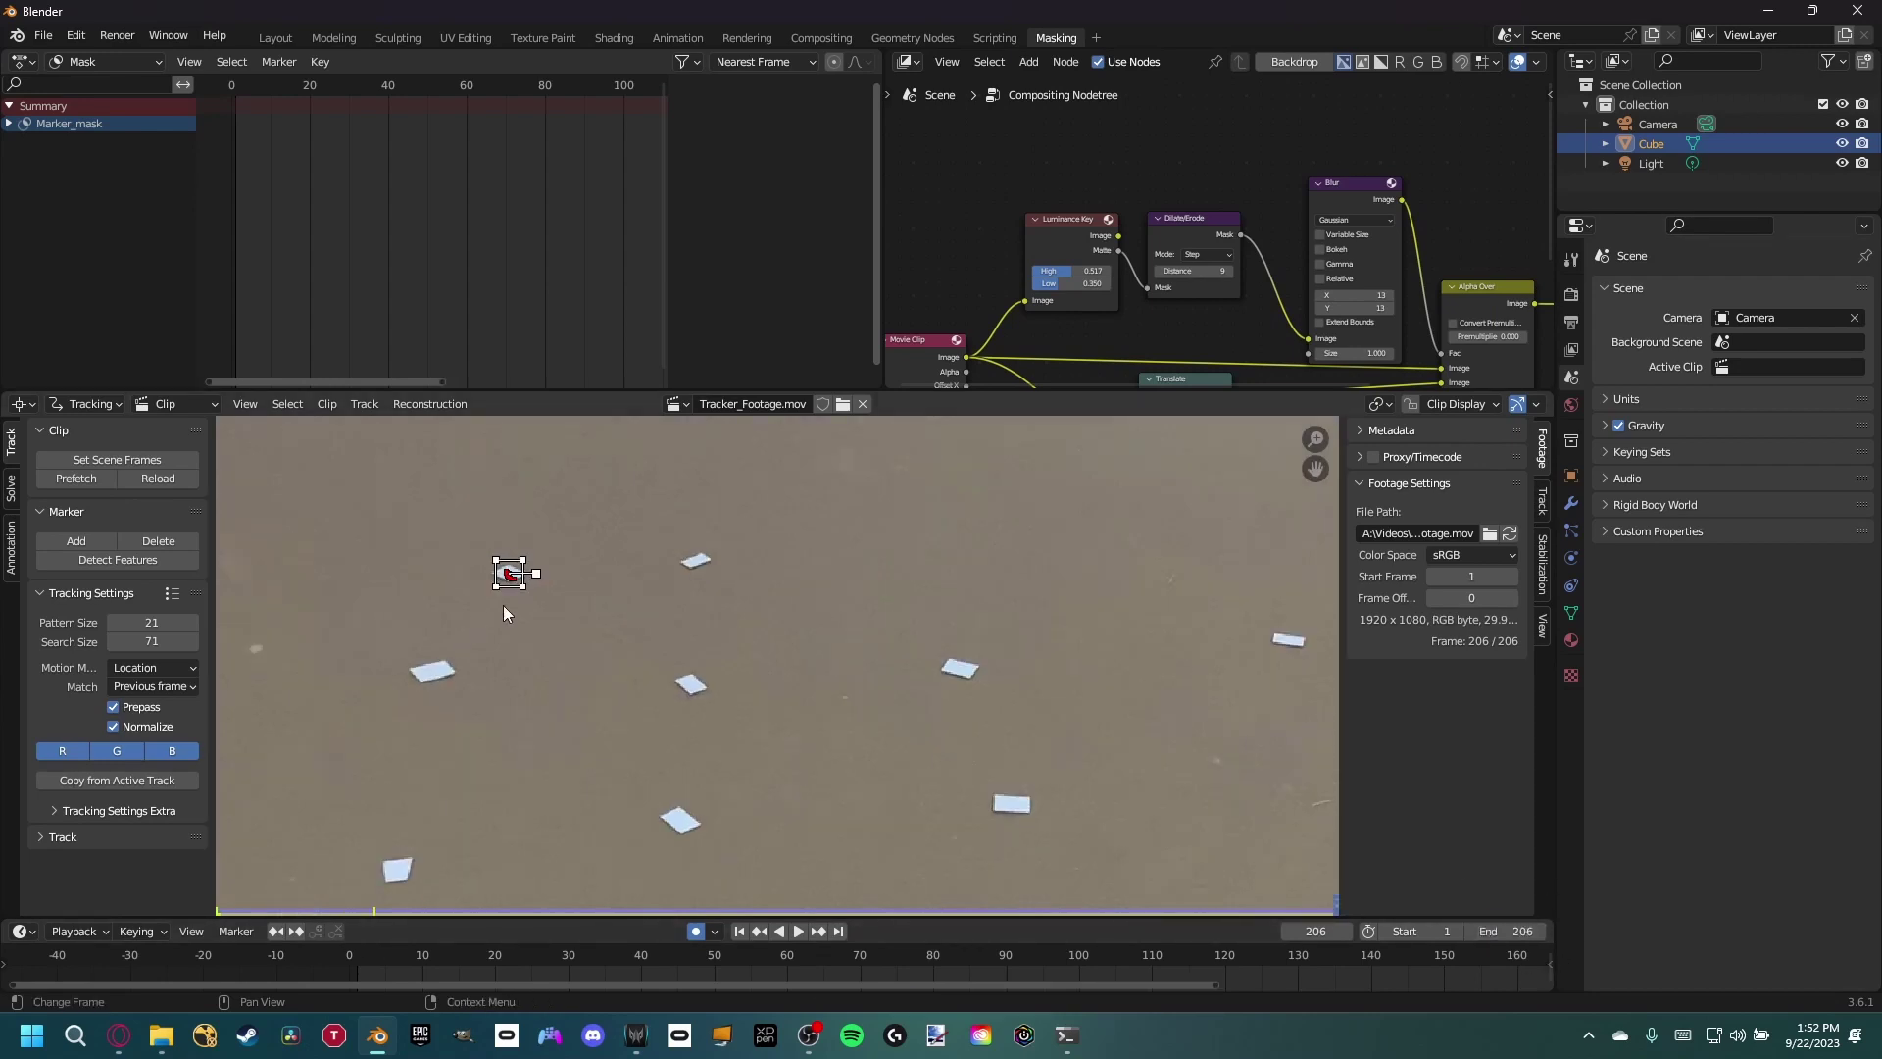
{"action": "scroll", "coordinate": [661, 672], "scroll_direction": "down", "scroll_amount": 1}
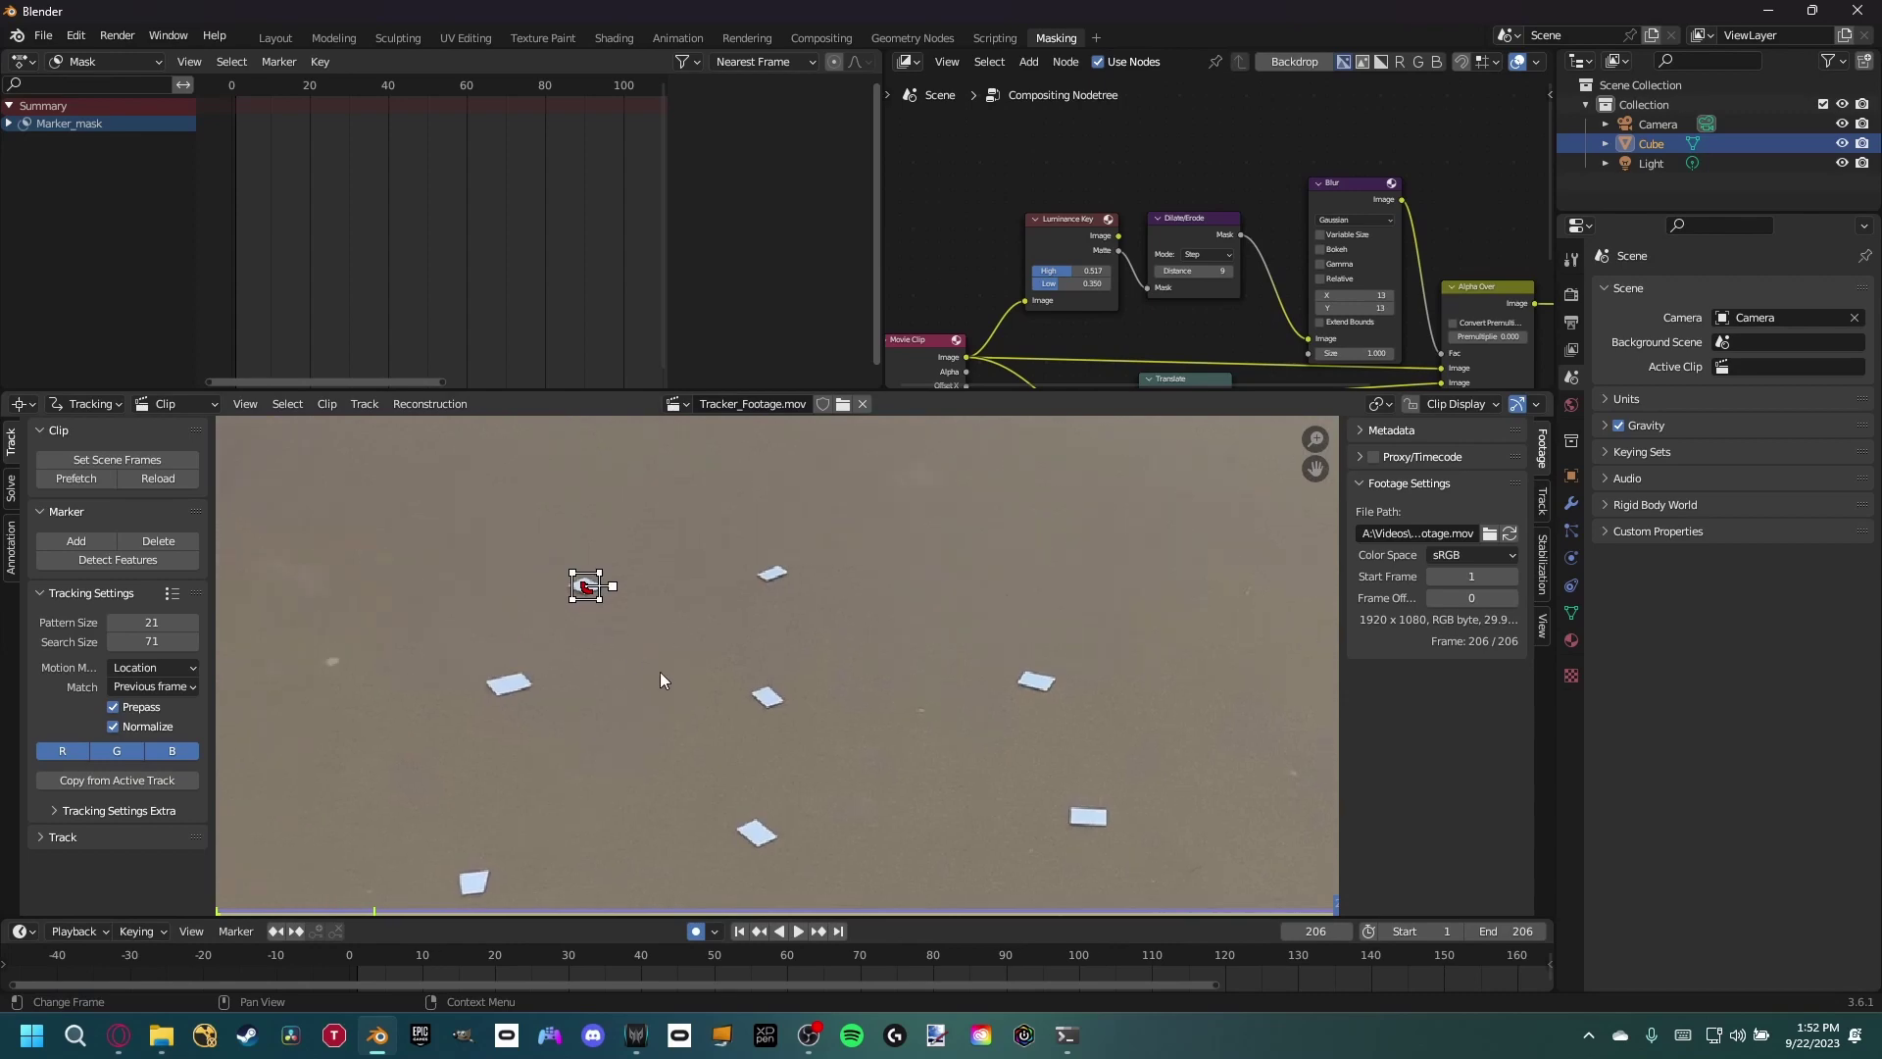
- Switch the clip editor back to Mask mode, select all points of the mask spline and parent them to the tracked marker
{"action": "left_click", "coordinate": [90, 404]}
{"action": "left_click", "coordinate": [88, 453]}
{"action": "middle_click_drag", "start_coordinate": [584, 692], "coordinate": [537, 674]}
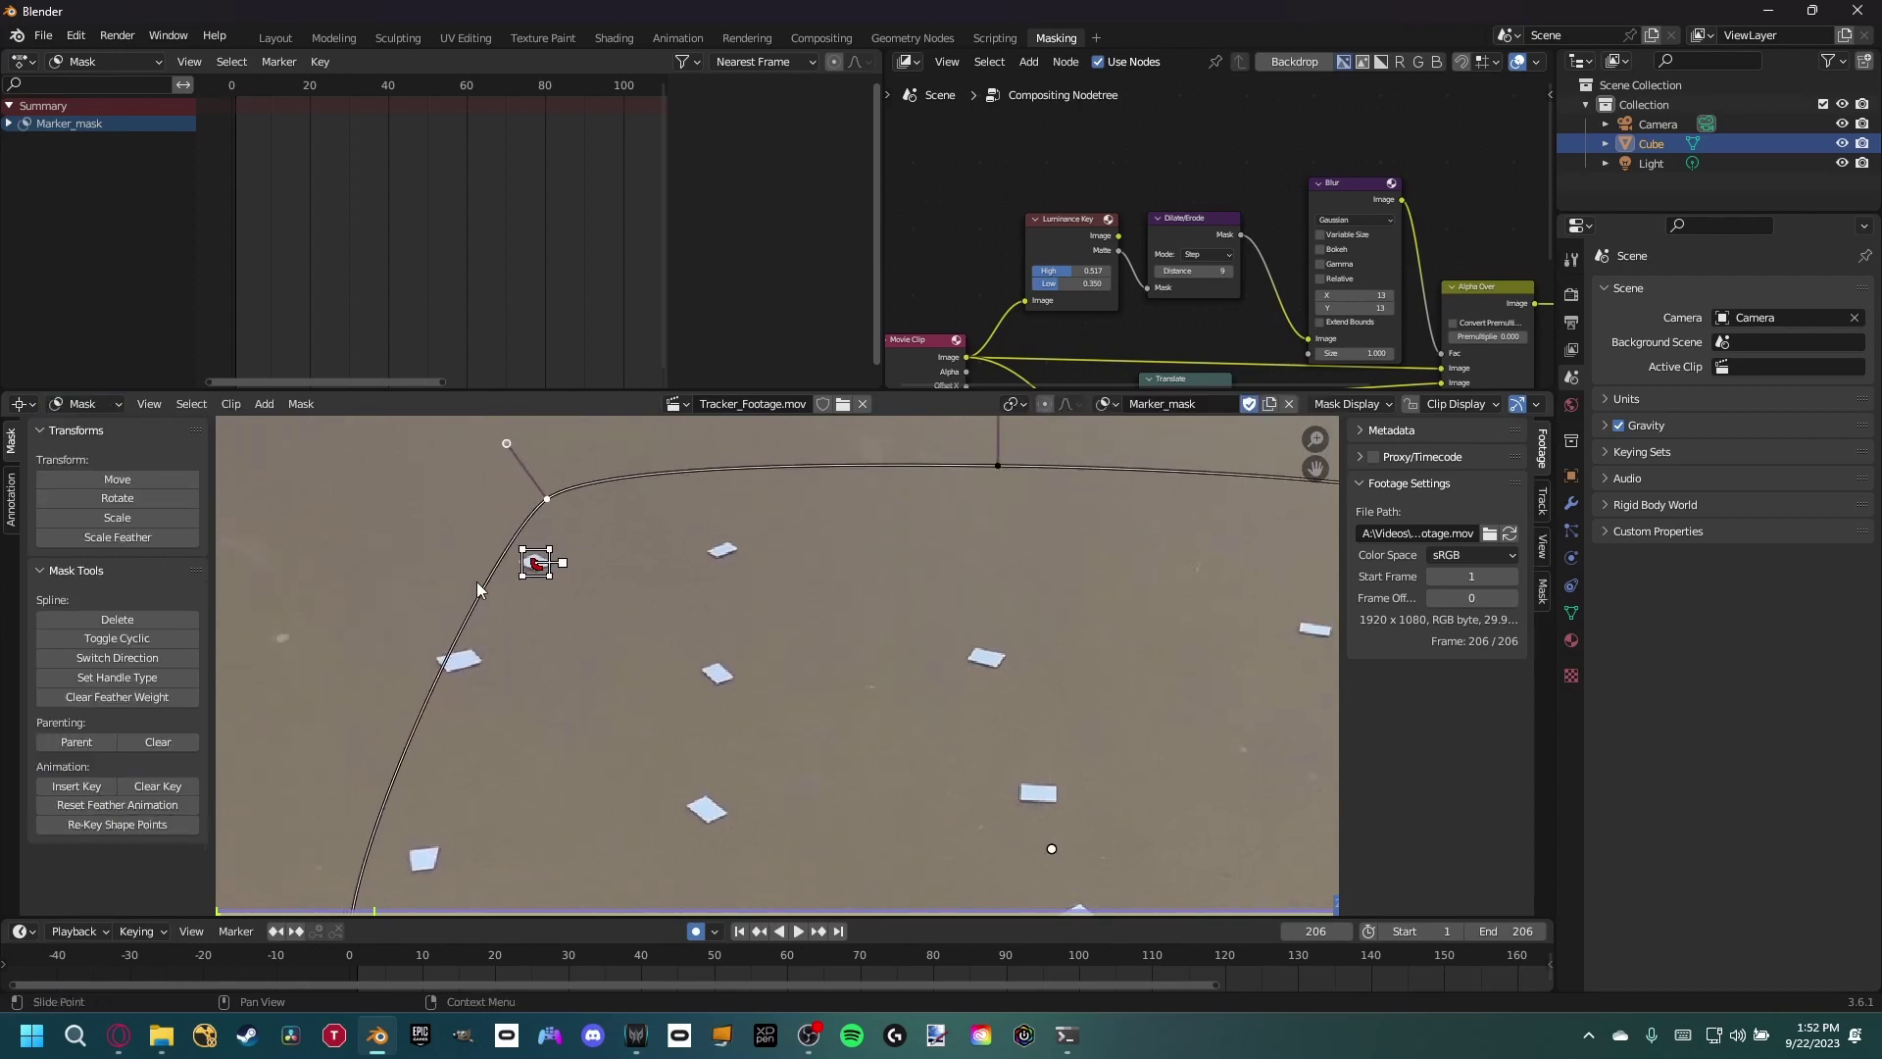
{"action": "scroll", "coordinate": [613, 561], "scroll_direction": "down", "scroll_amount": 3}
{"action": "left_click", "coordinate": [851, 580], "text": "shift"}
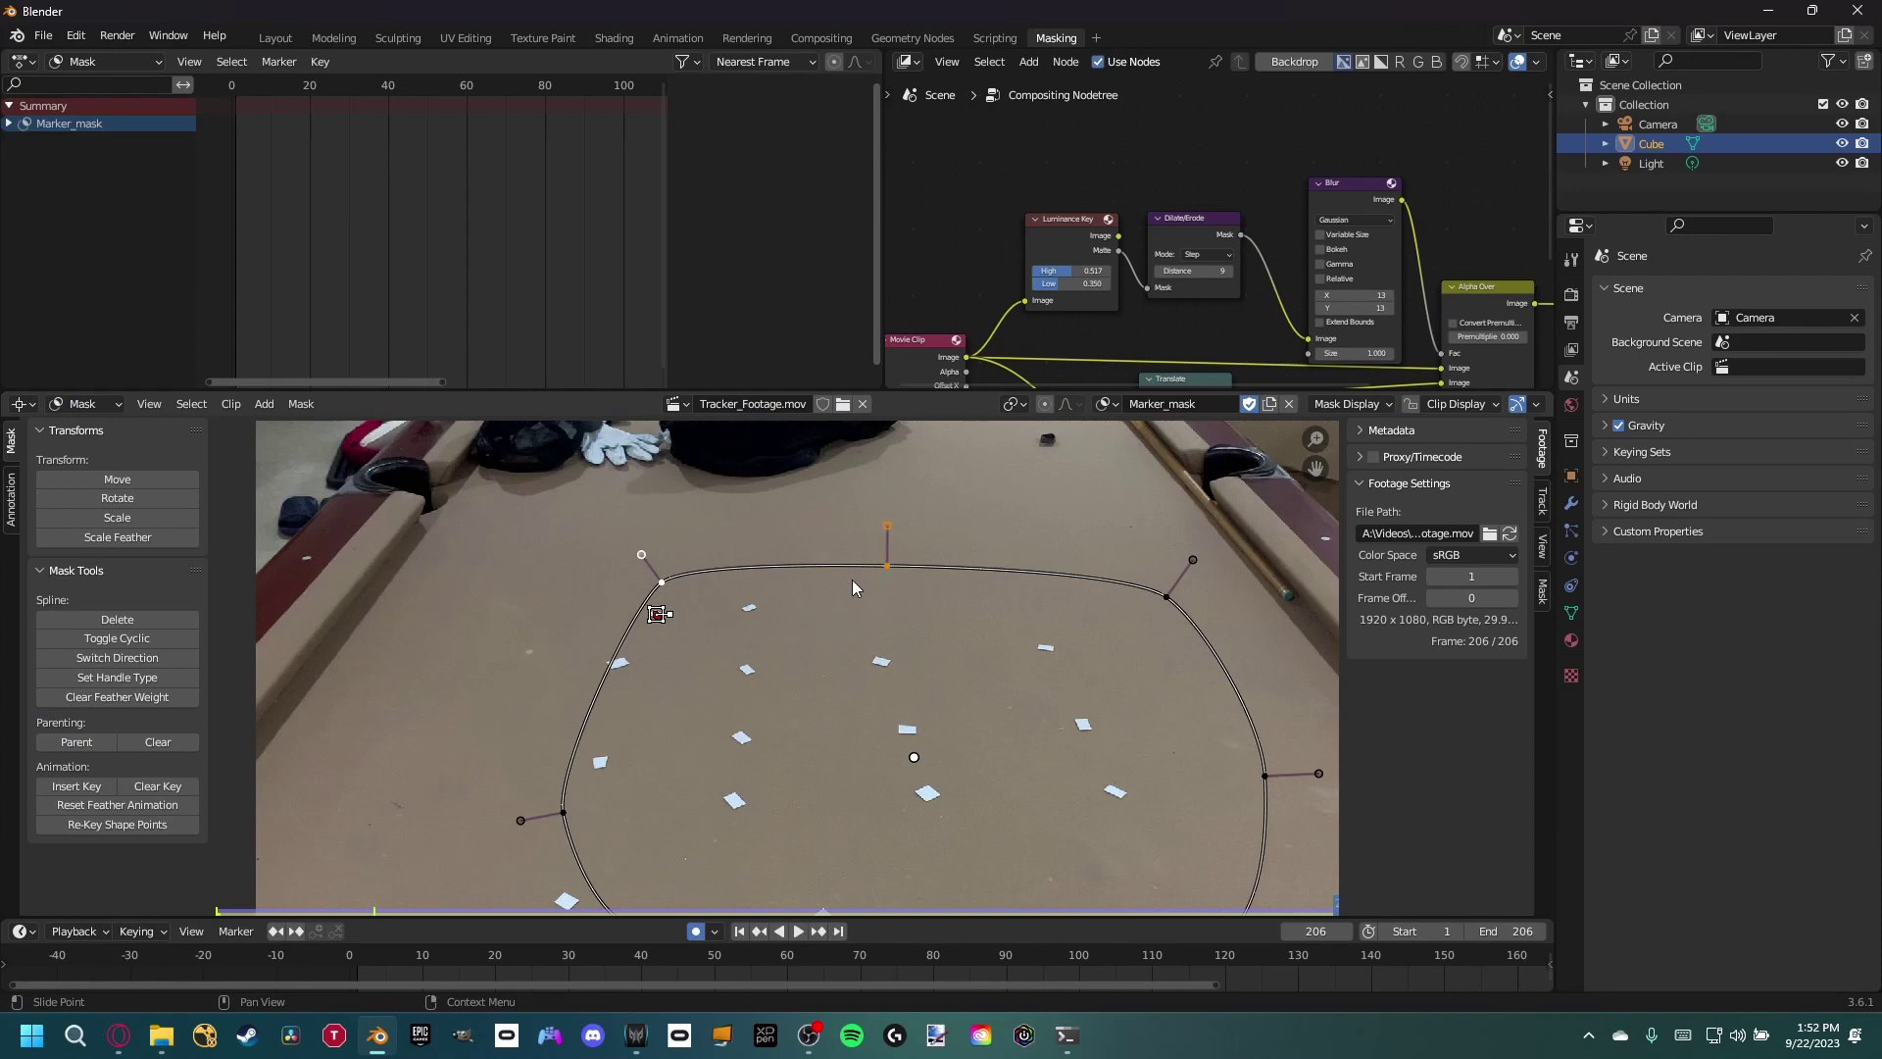
{"action": "middle_click_drag", "start_coordinate": [874, 725], "coordinate": [808, 626]}
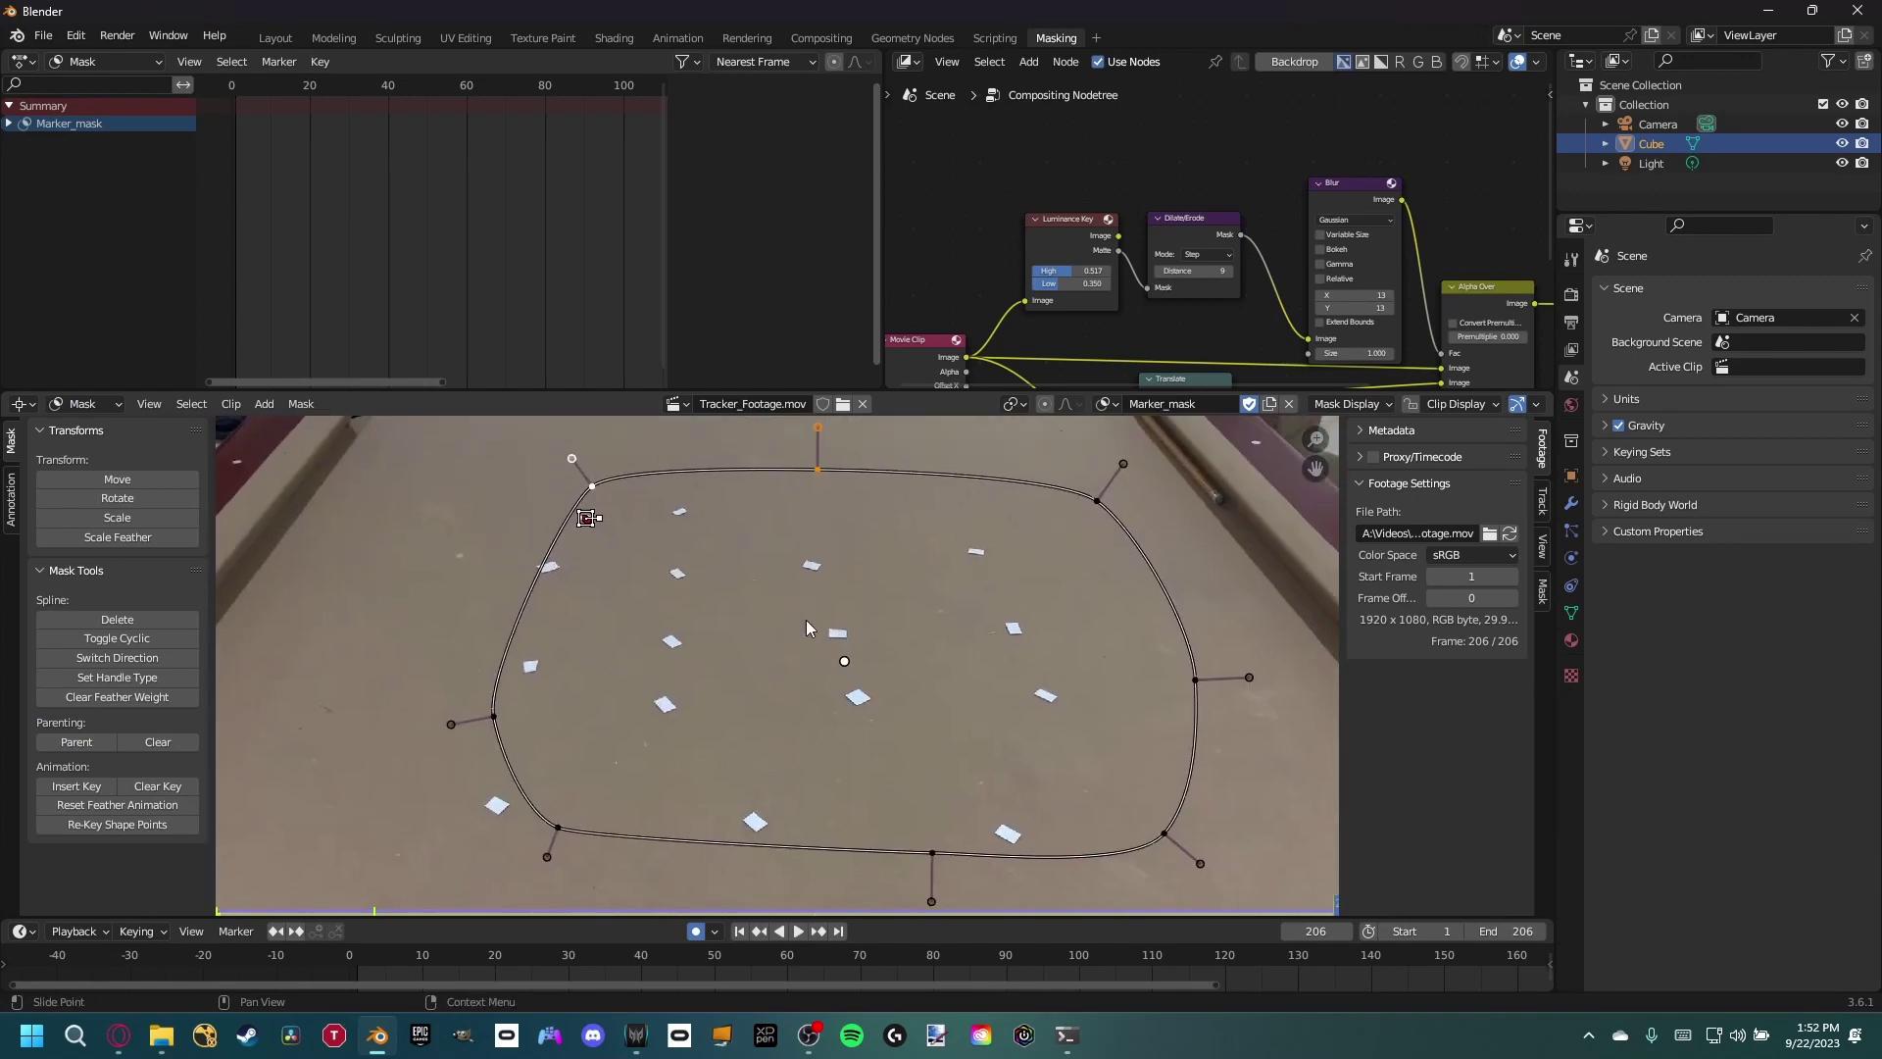
{"action": "key", "text": "a"}
{"action": "scroll", "coordinate": [590, 555], "scroll_direction": "up", "scroll_amount": 5}
{"action": "middle_click_drag", "start_coordinate": [692, 642], "coordinate": [713, 704]}
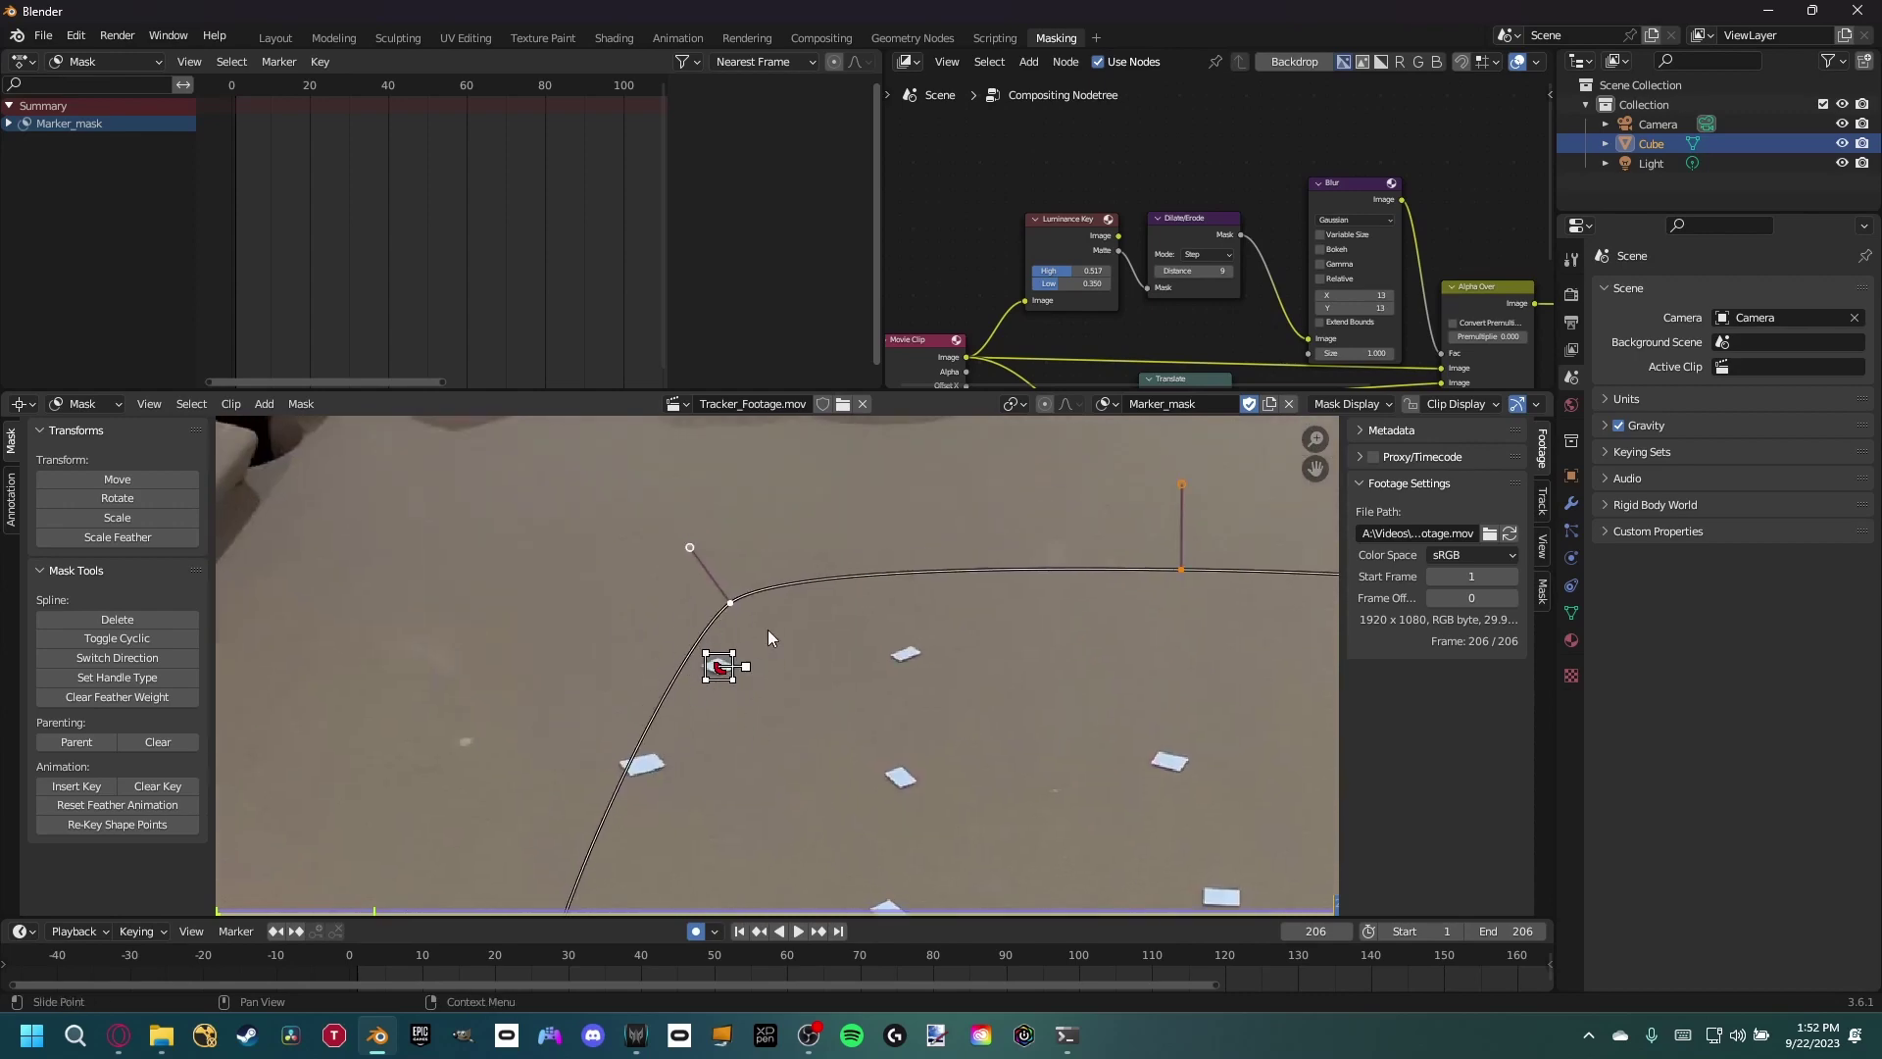
{"action": "left_click", "coordinate": [86, 742]}
{"action": "scroll", "coordinate": [856, 797], "scroll_direction": "down", "scroll_amount": 3}
{"action": "middle_click_drag", "start_coordinate": [845, 756], "coordinate": [749, 700]}
{"action": "scroll", "coordinate": [688, 645], "scroll_direction": "up", "scroll_amount": 2}
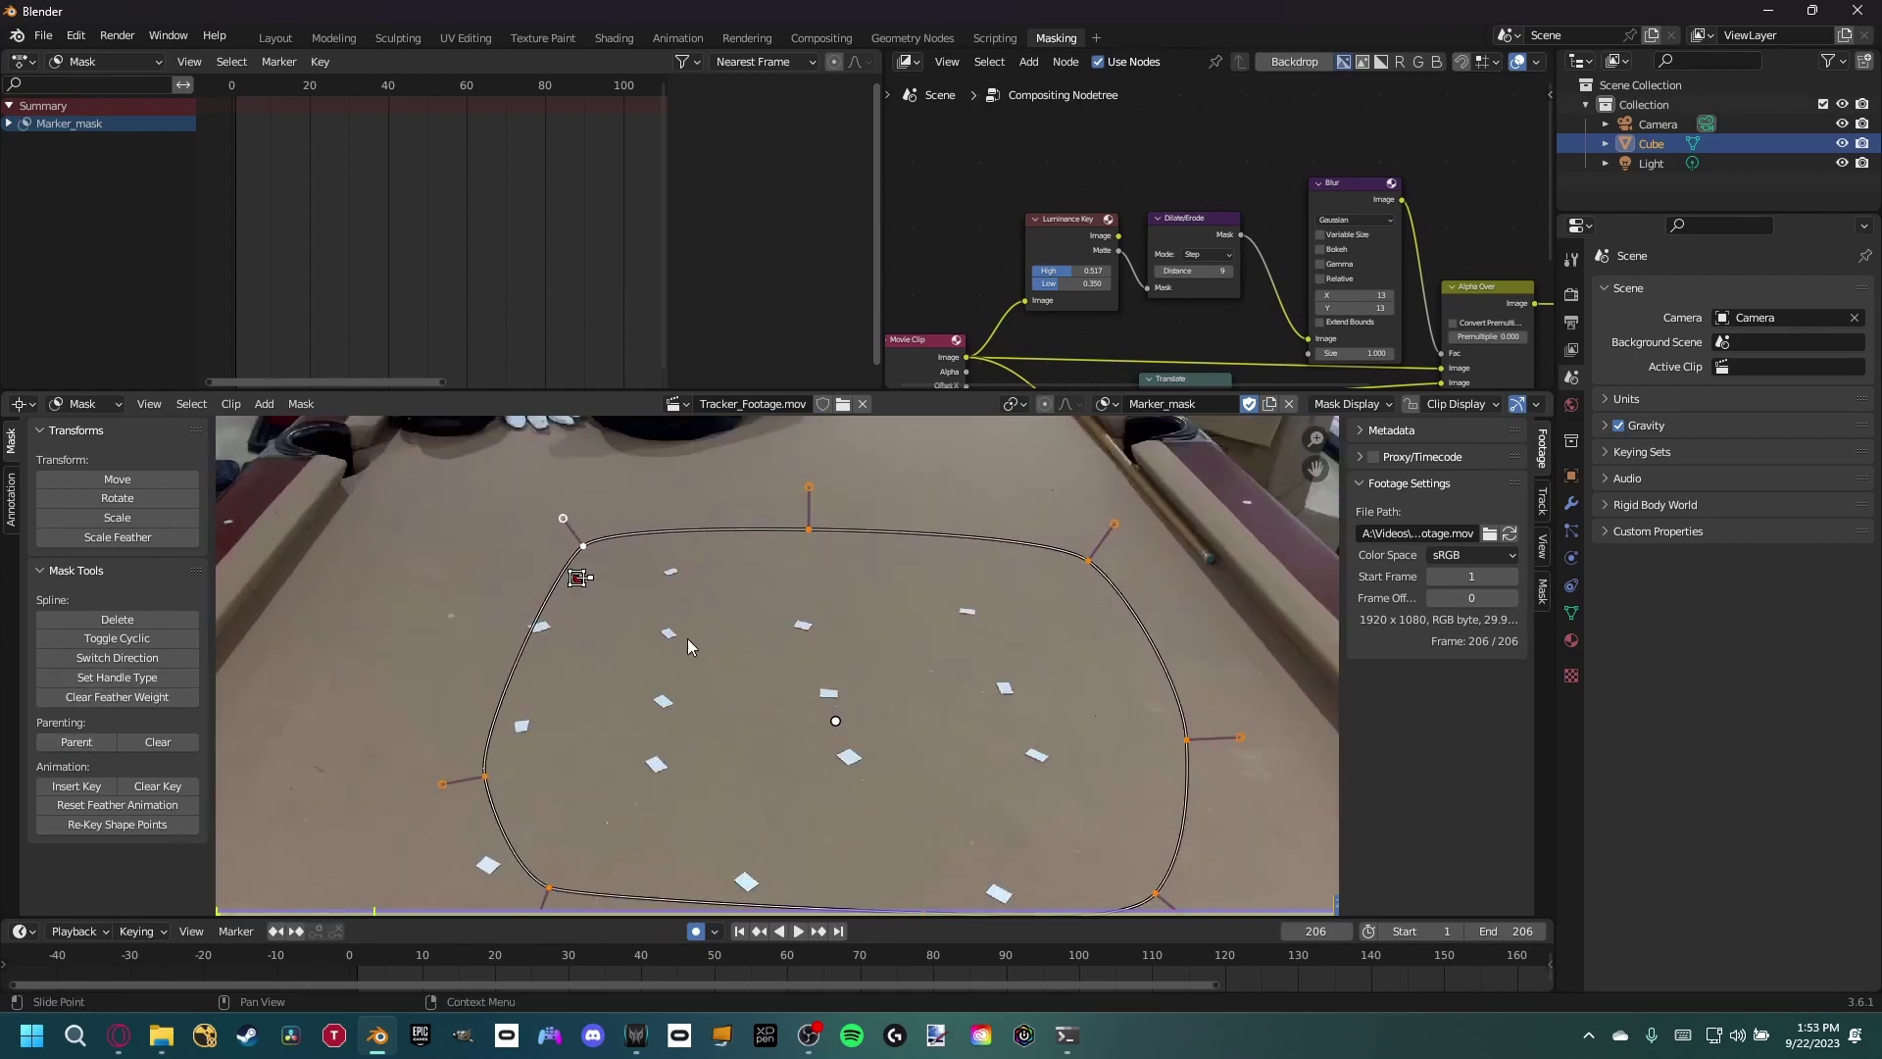
{"action": "middle_click_drag", "start_coordinate": [688, 645], "coordinate": [685, 614]}
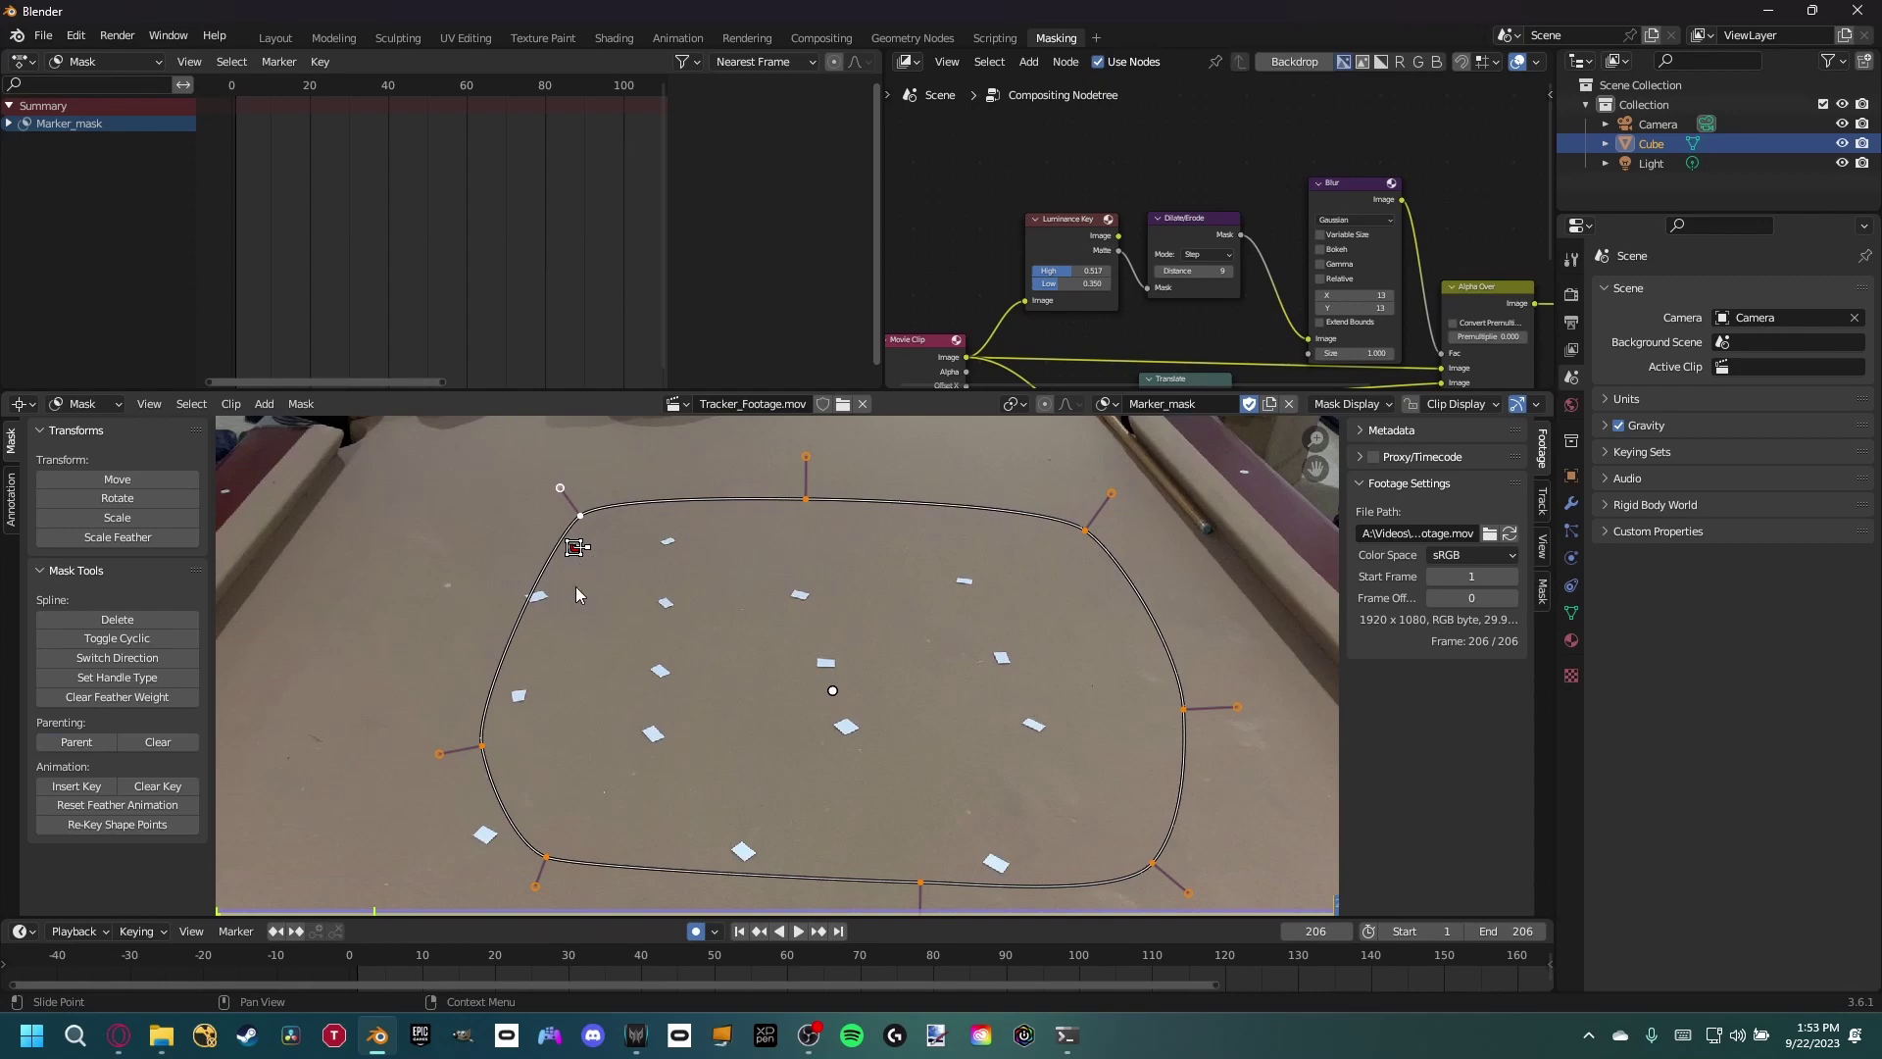
- Scrub through the clip to check how the parented mask follows the table, and return to frame 1
{"action": "left_click", "coordinate": [658, 956]}
{"action": "left_click", "coordinate": [582, 963]}
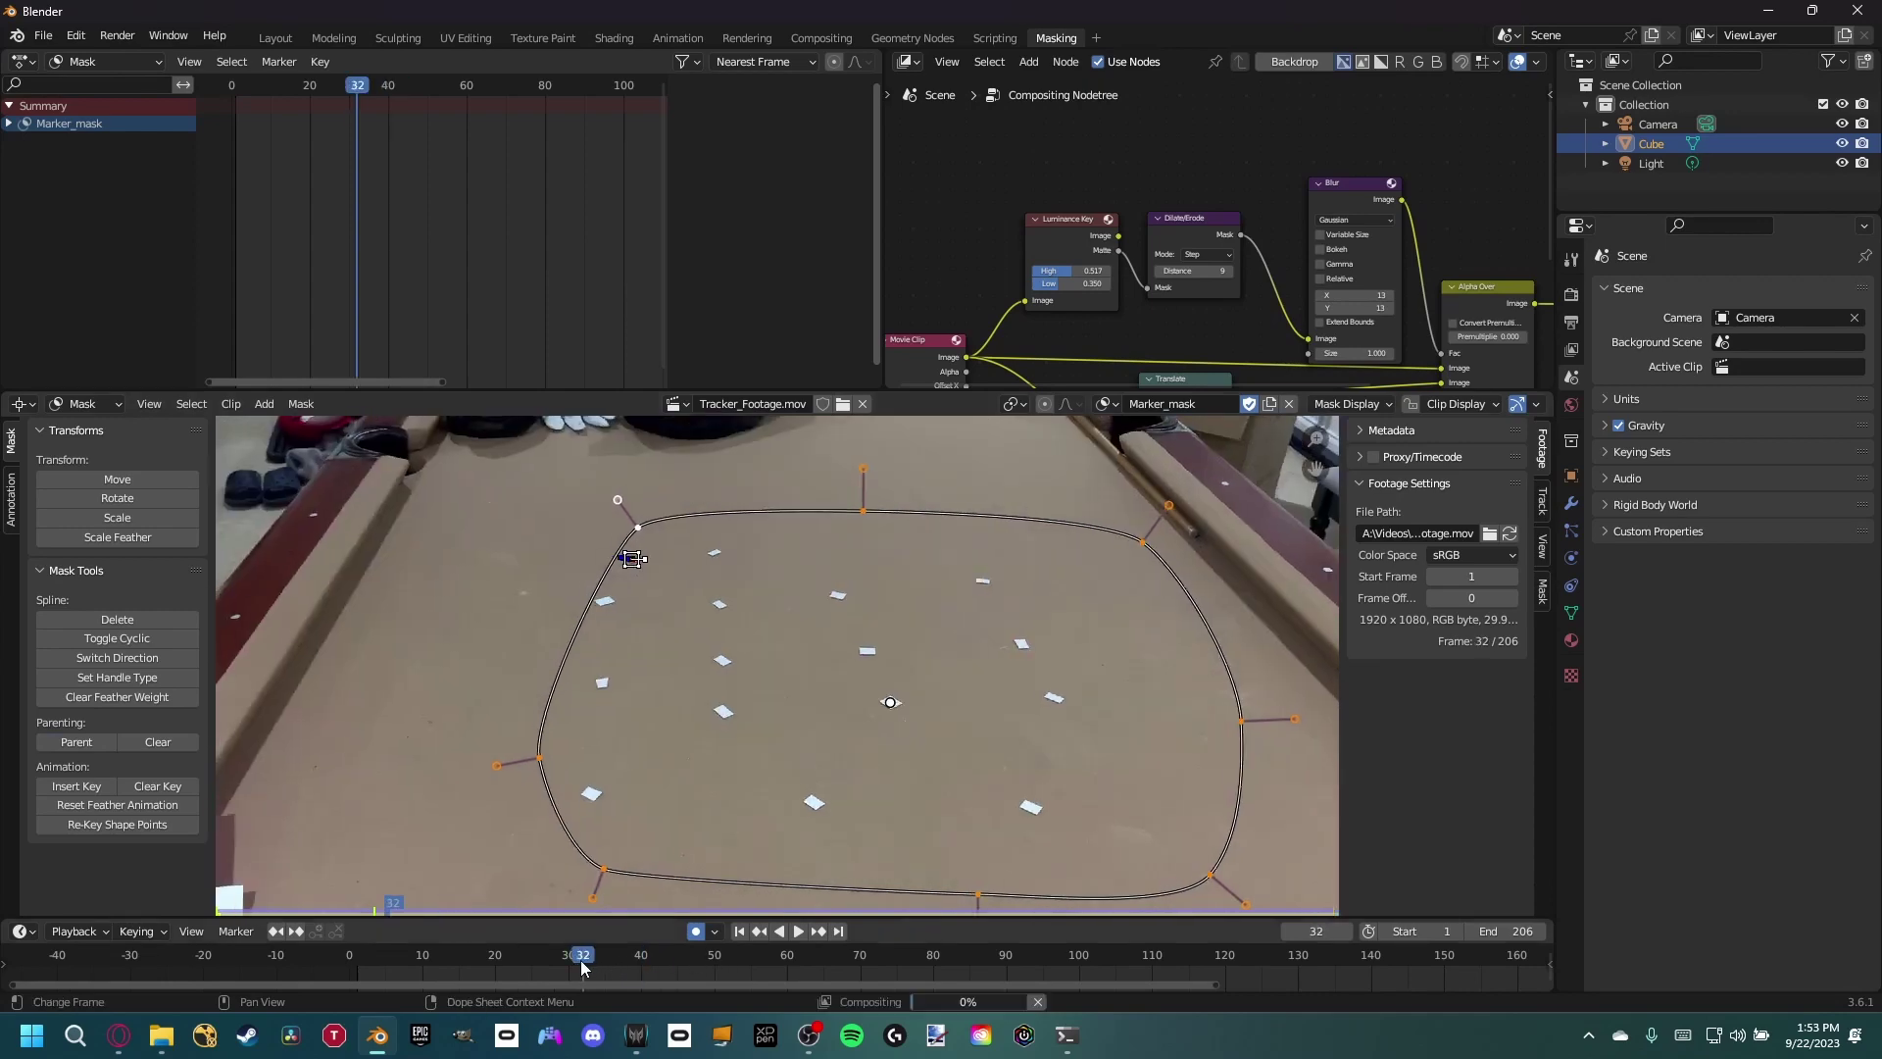
{"action": "left_click_drag", "start_coordinate": [968, 957], "coordinate": [1217, 958]}
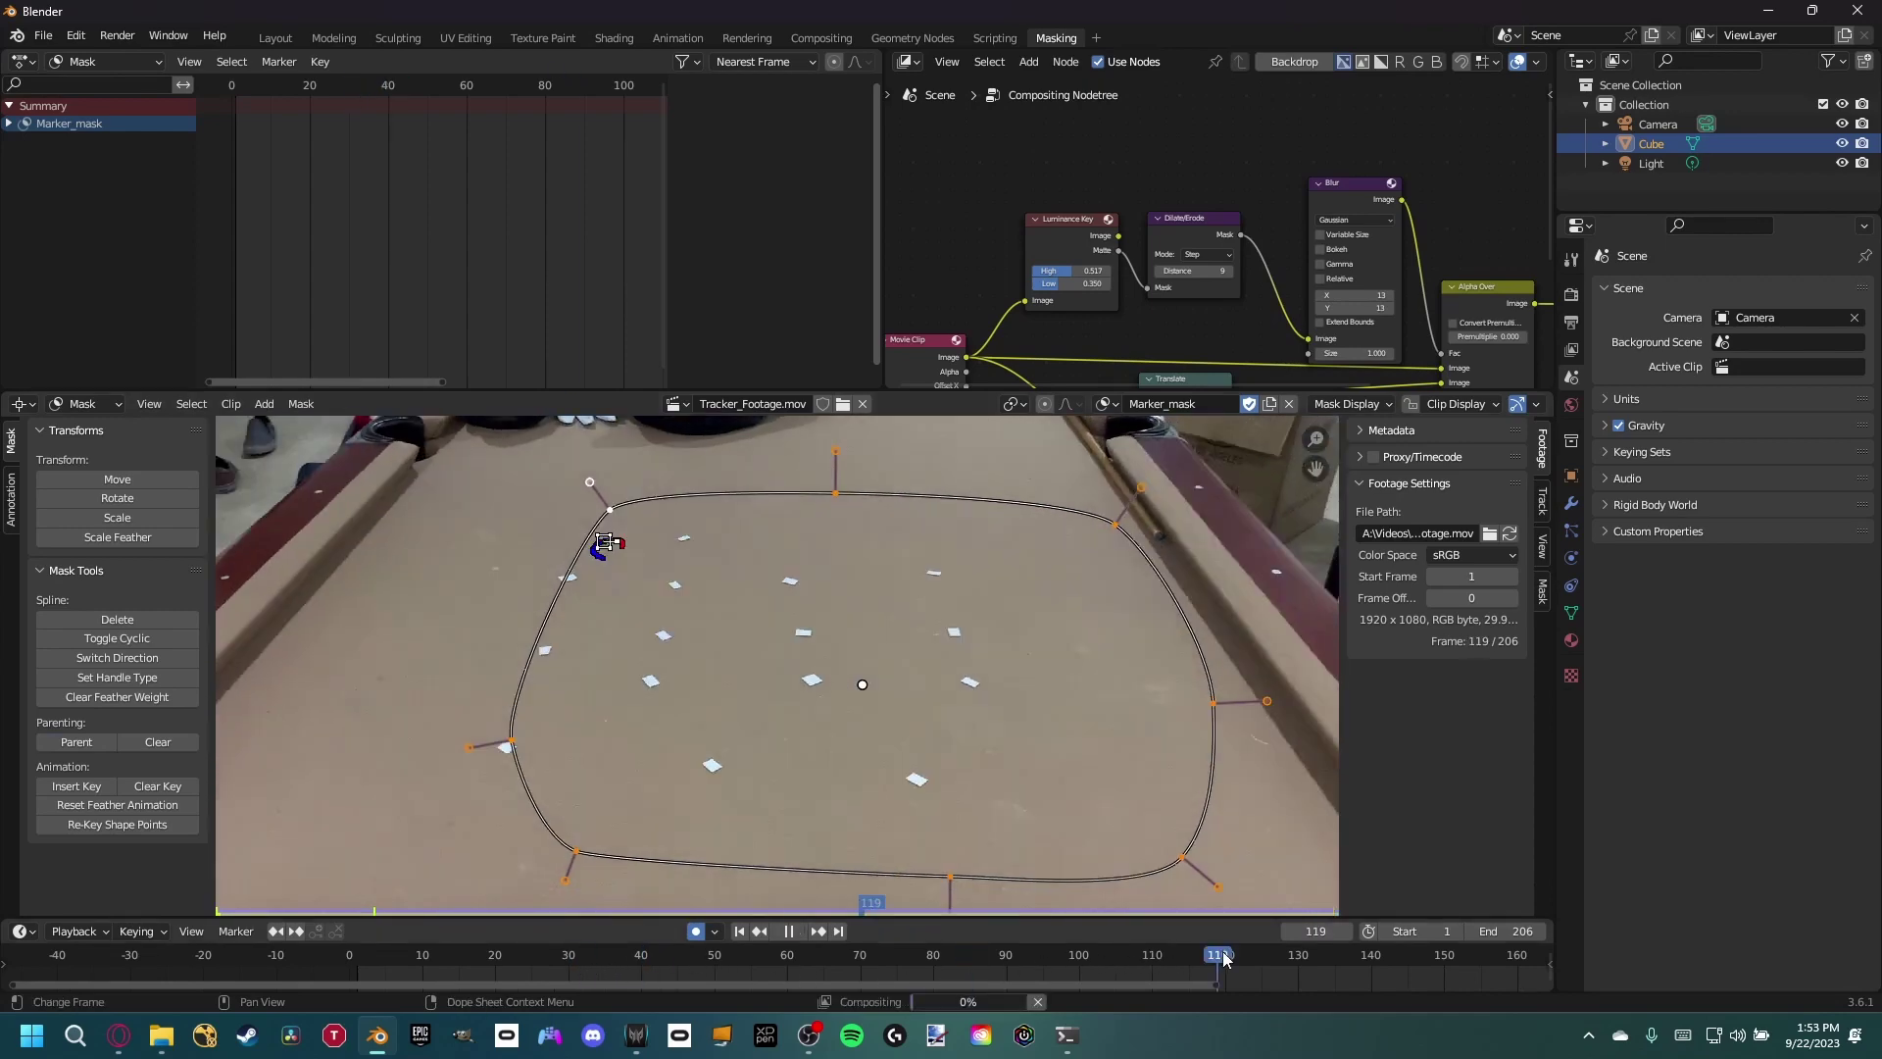
{"action": "left_click", "coordinate": [1406, 963]}
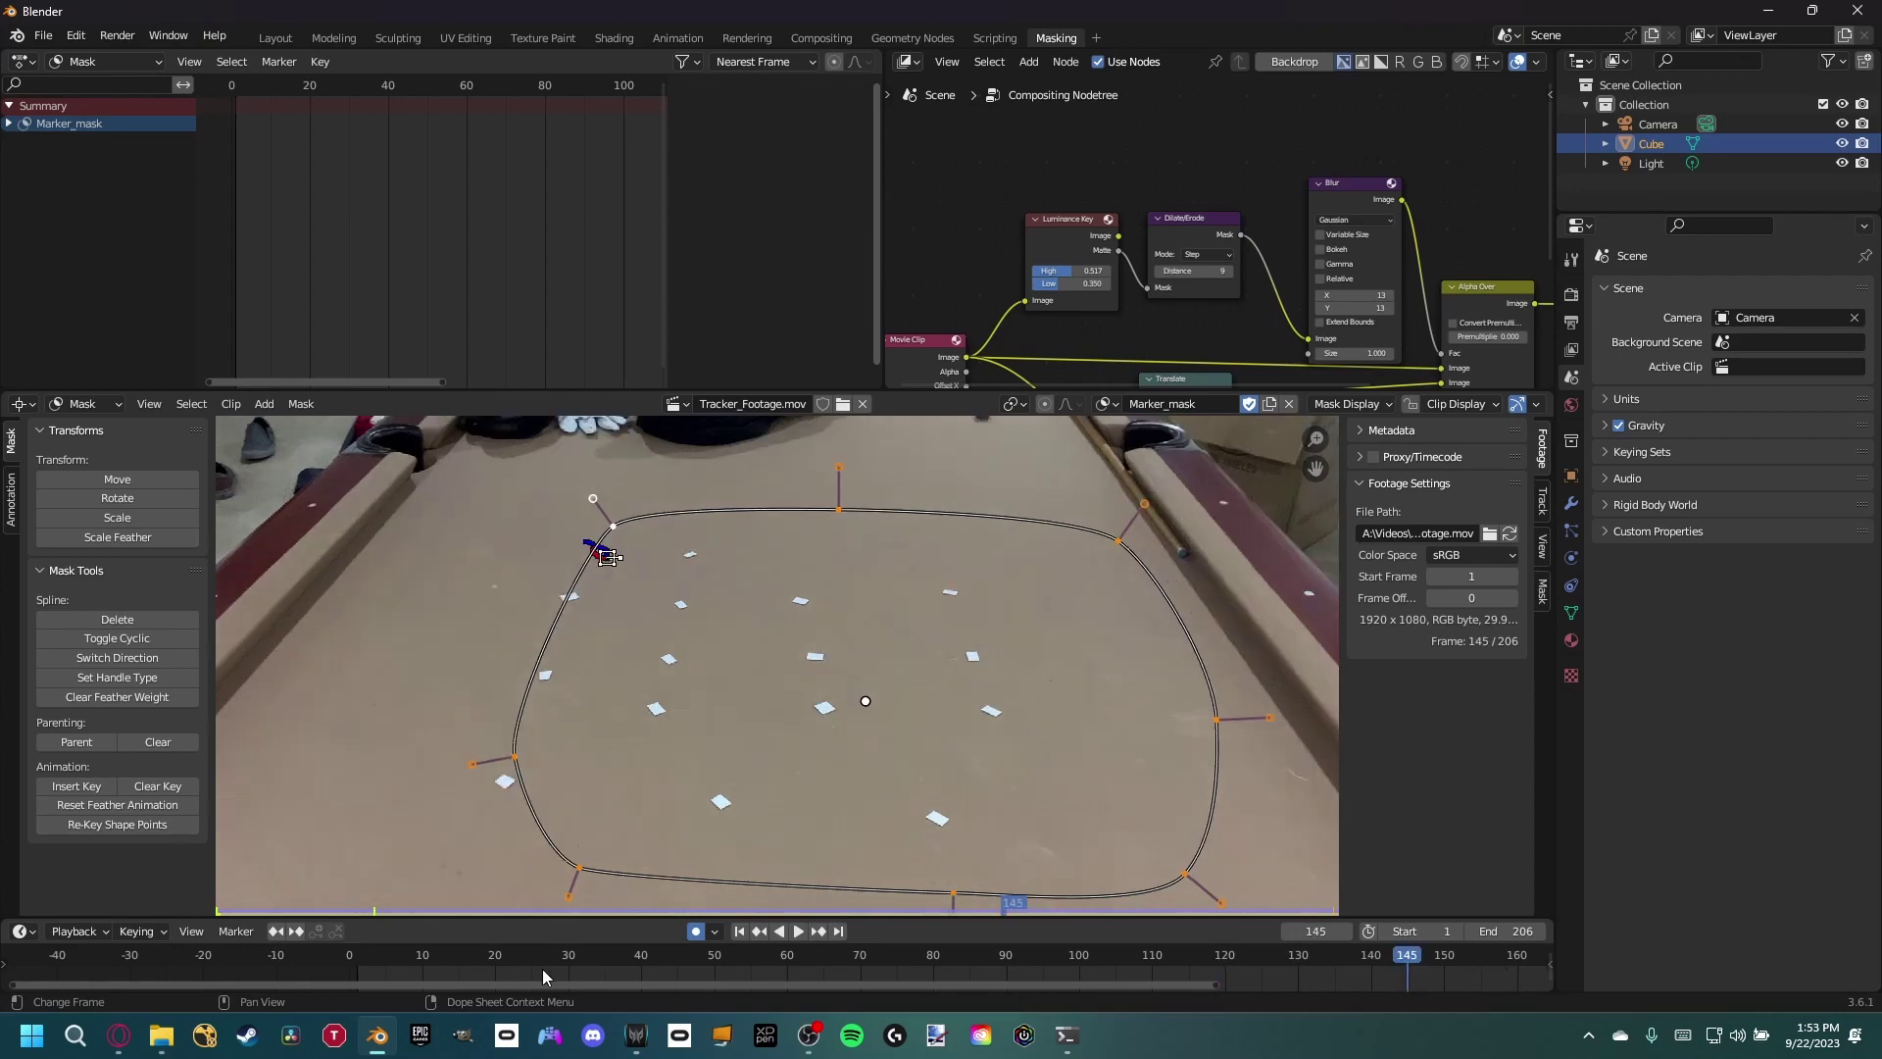
{"action": "left_click", "coordinate": [357, 960]}
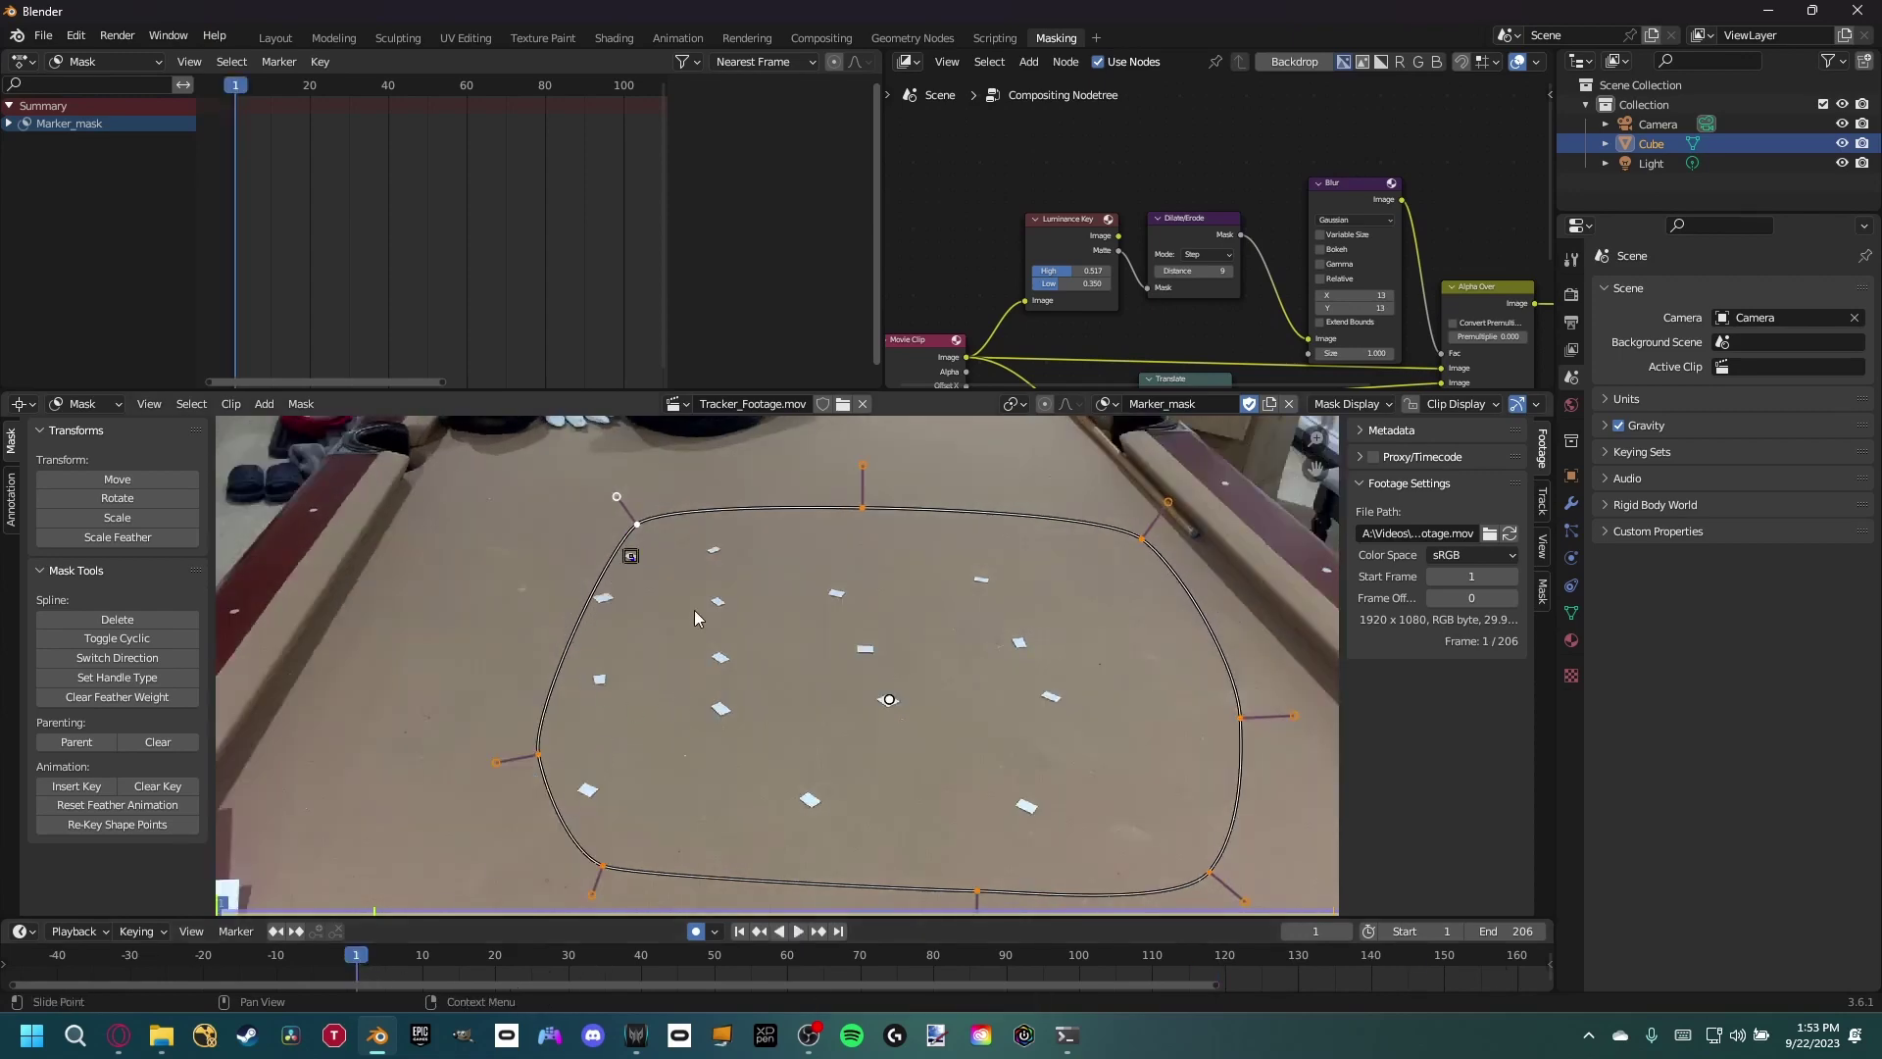
- At frame 1, move the mask's left-side points outward and its right-side points inward to fit the outline around the white markers
{"action": "scroll", "coordinate": [631, 516], "scroll_direction": "up", "scroll_amount": 3}
{"action": "scroll", "coordinate": [632, 515], "scroll_direction": "down", "scroll_amount": 3}
{"action": "left_click_drag", "start_coordinate": [636, 522], "coordinate": [595, 519]}
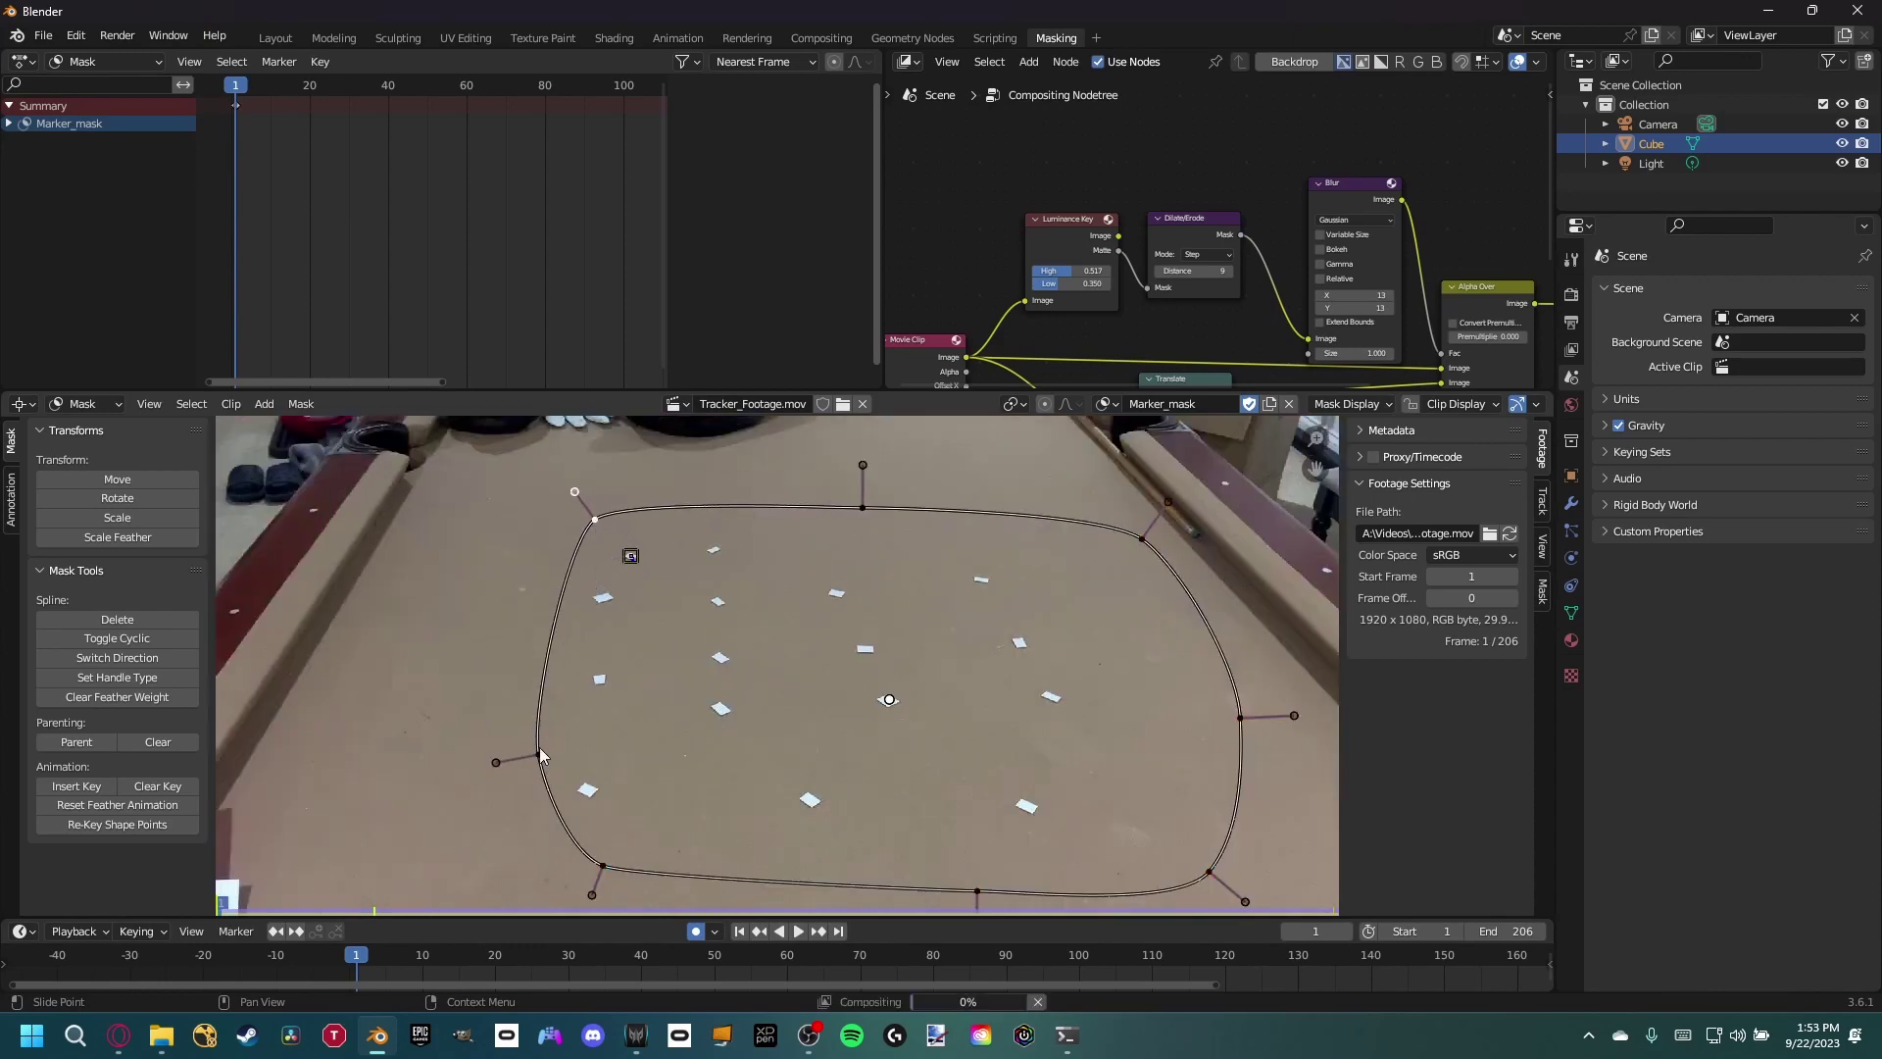
{"action": "left_click_drag", "start_coordinate": [541, 755], "coordinate": [504, 749]}
{"action": "left_click_drag", "start_coordinate": [605, 866], "coordinate": [591, 869]}
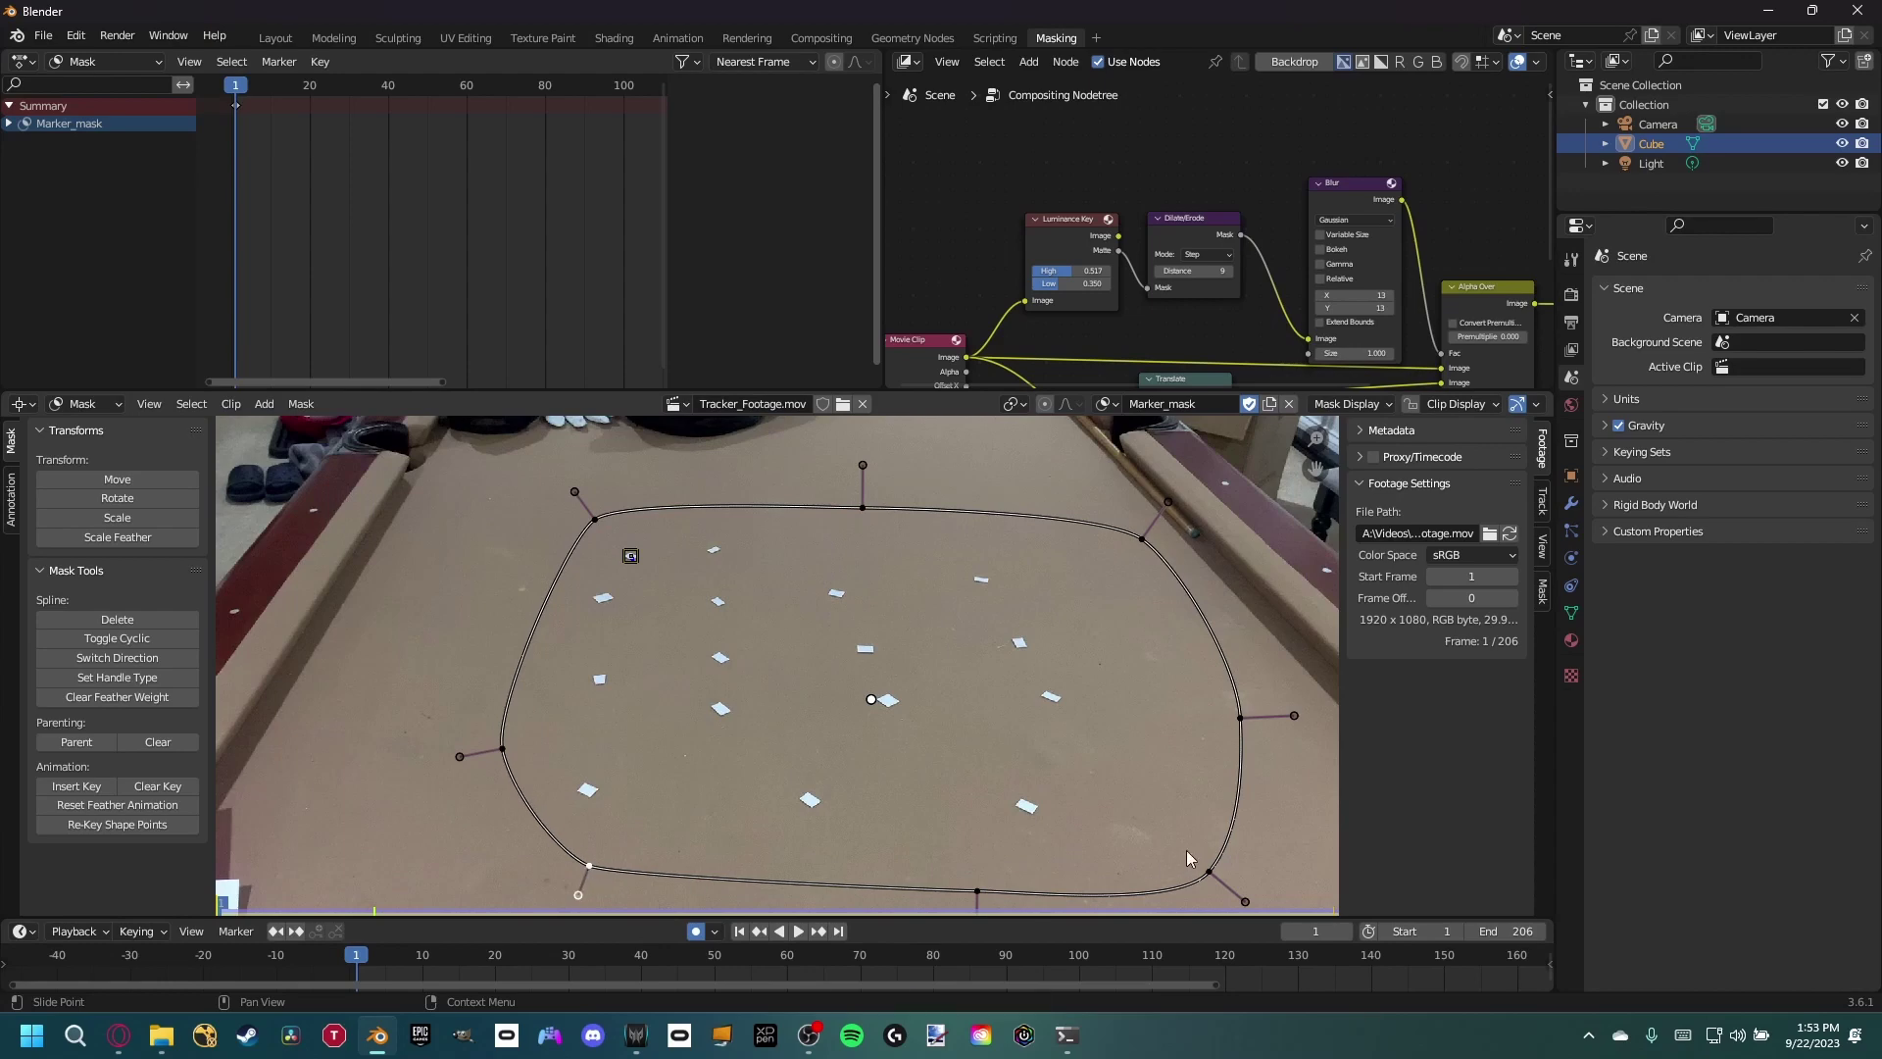
{"action": "left_click_drag", "start_coordinate": [1186, 862], "coordinate": [1137, 856]}
{"action": "left_click_drag", "start_coordinate": [1241, 718], "coordinate": [1182, 712]}
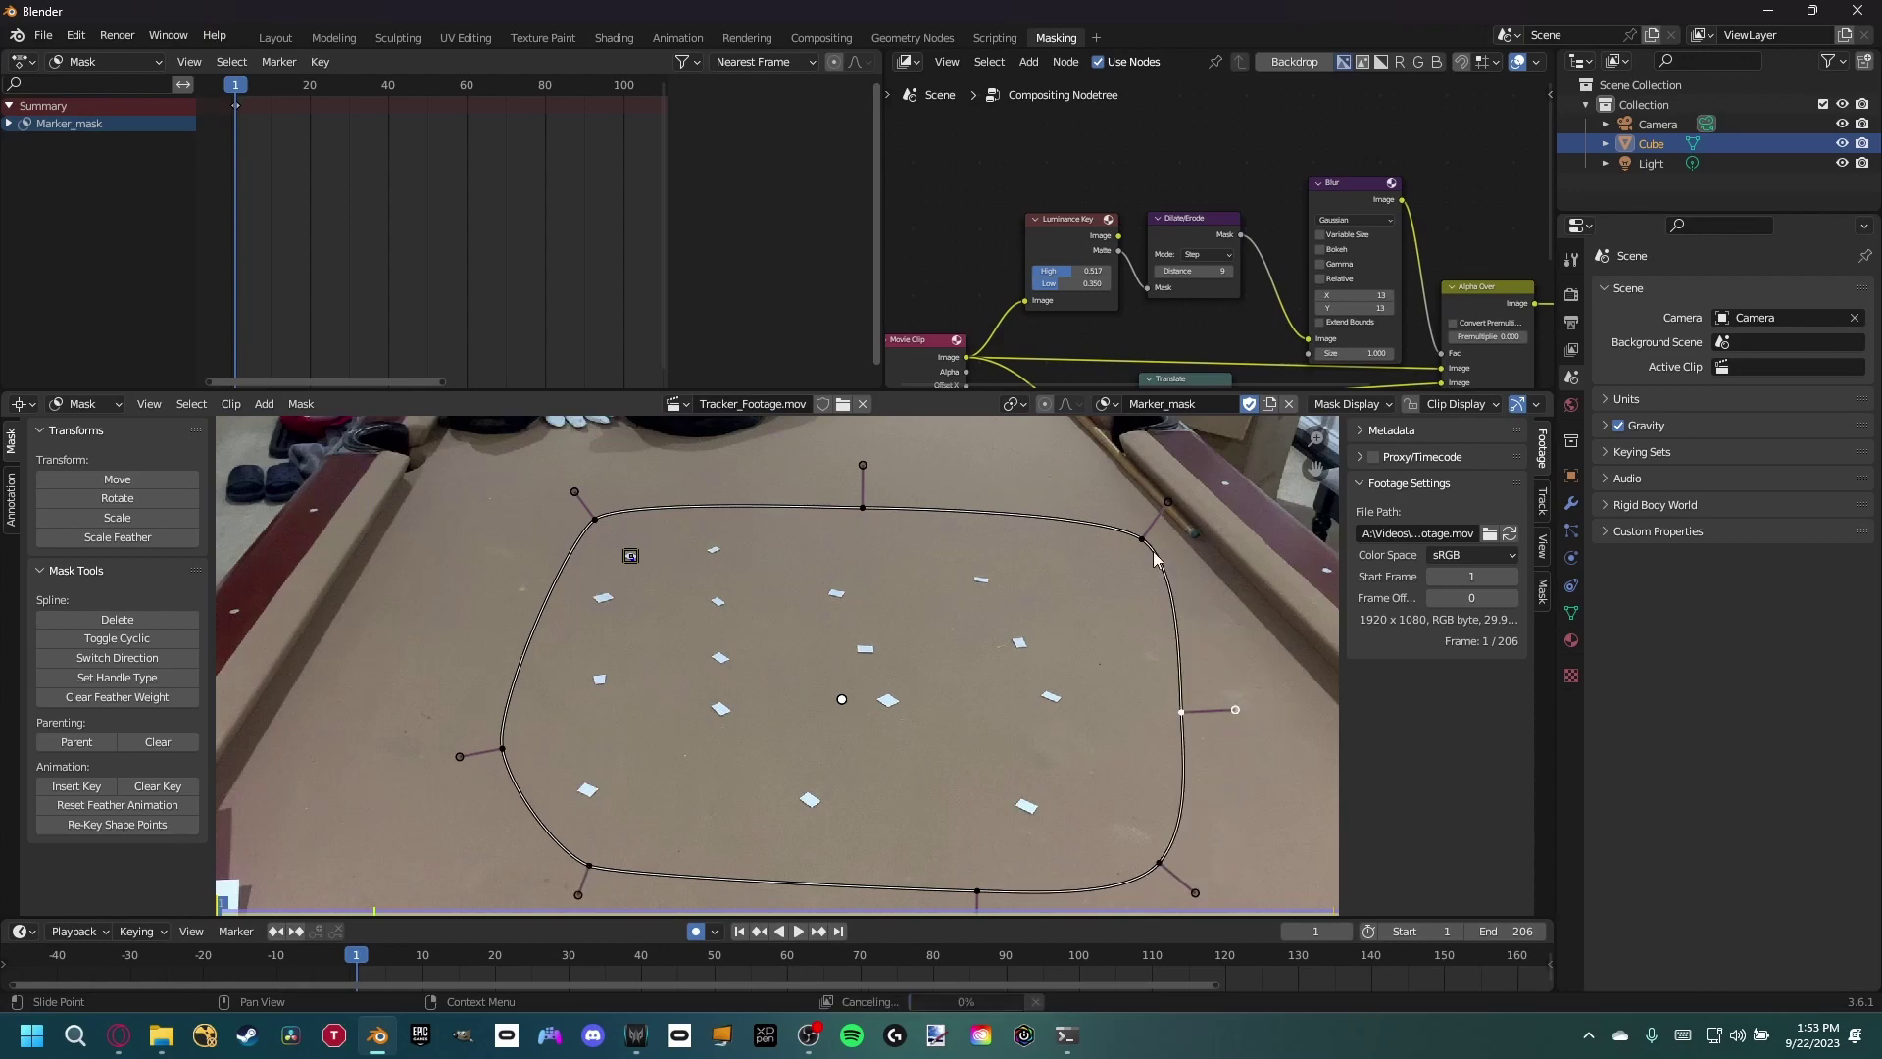
{"action": "left_click", "coordinate": [1138, 539]}
{"action": "left_click_drag", "start_coordinate": [1138, 538], "coordinate": [1059, 537]}
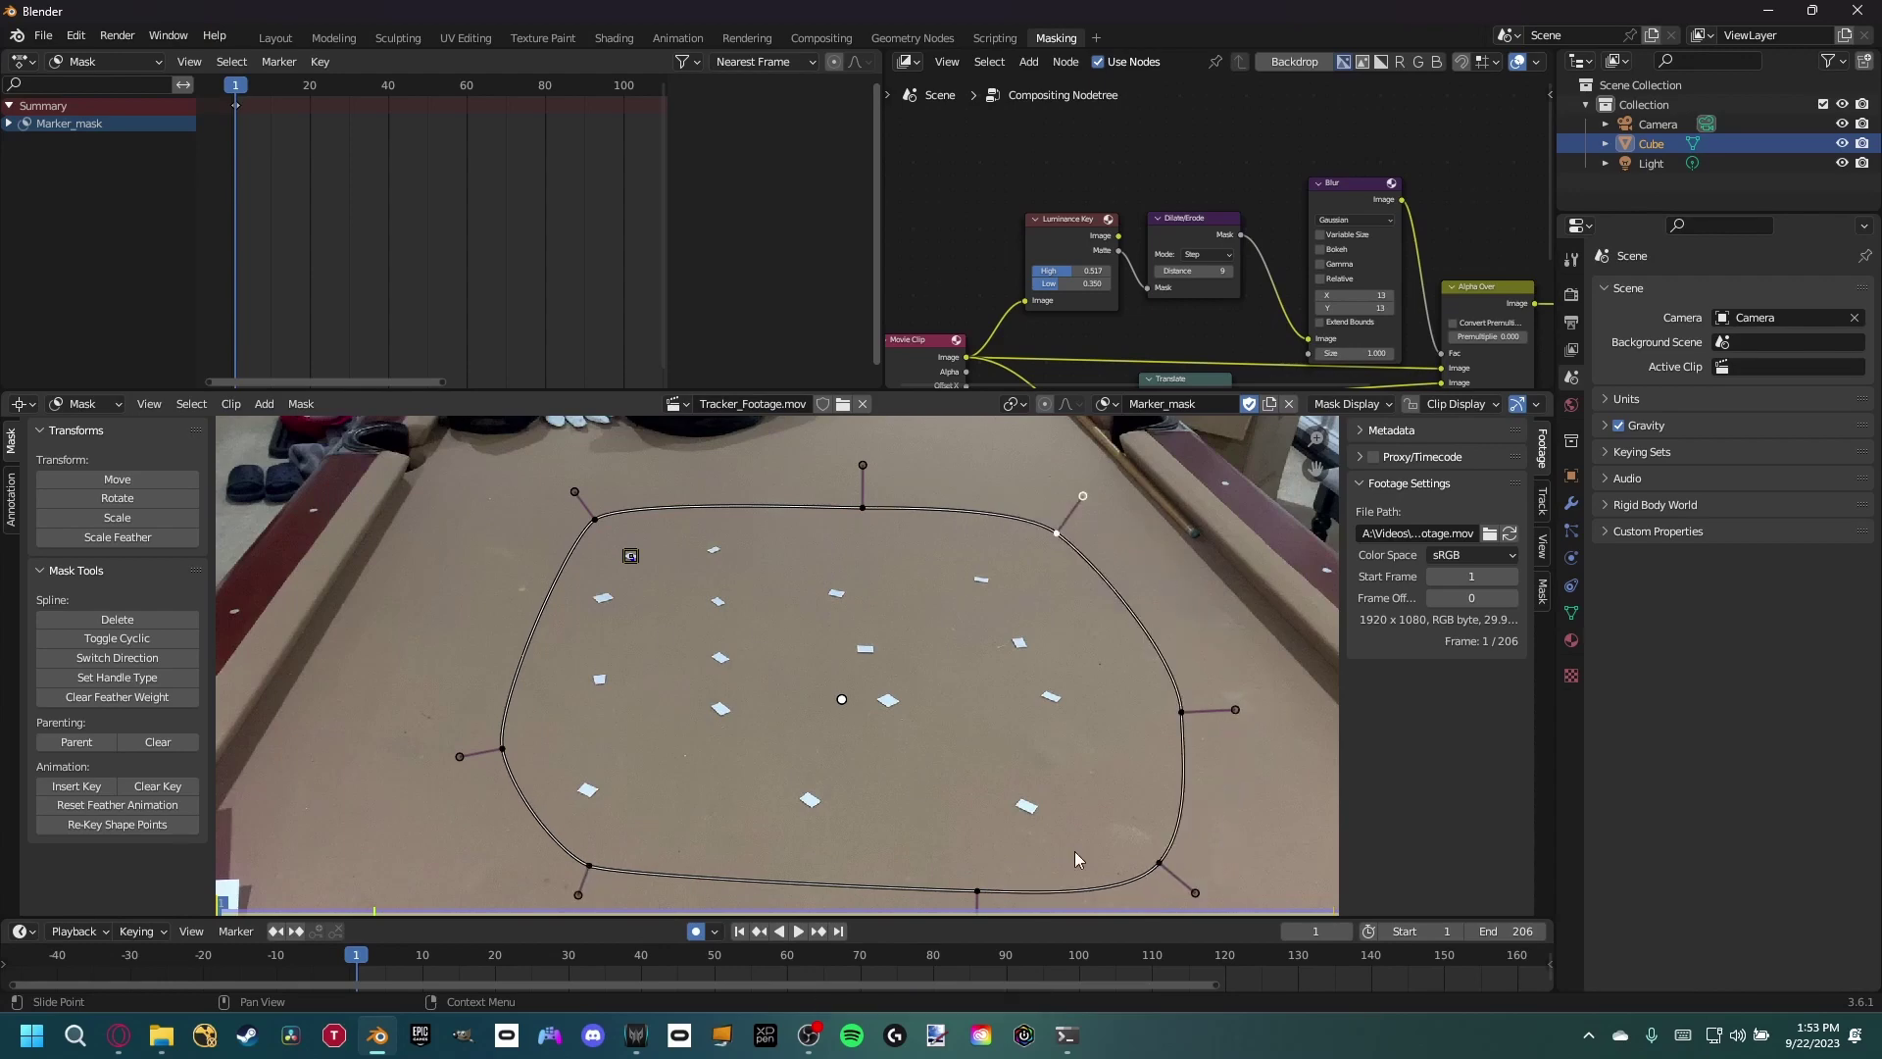
- At frame 206, move the mask's left-side and lower middle points outward to enclose all the white markers on the table
{"action": "left_click_drag", "start_coordinate": [1213, 984], "coordinate": [1506, 981]}
{"action": "left_click", "coordinate": [1521, 966]}
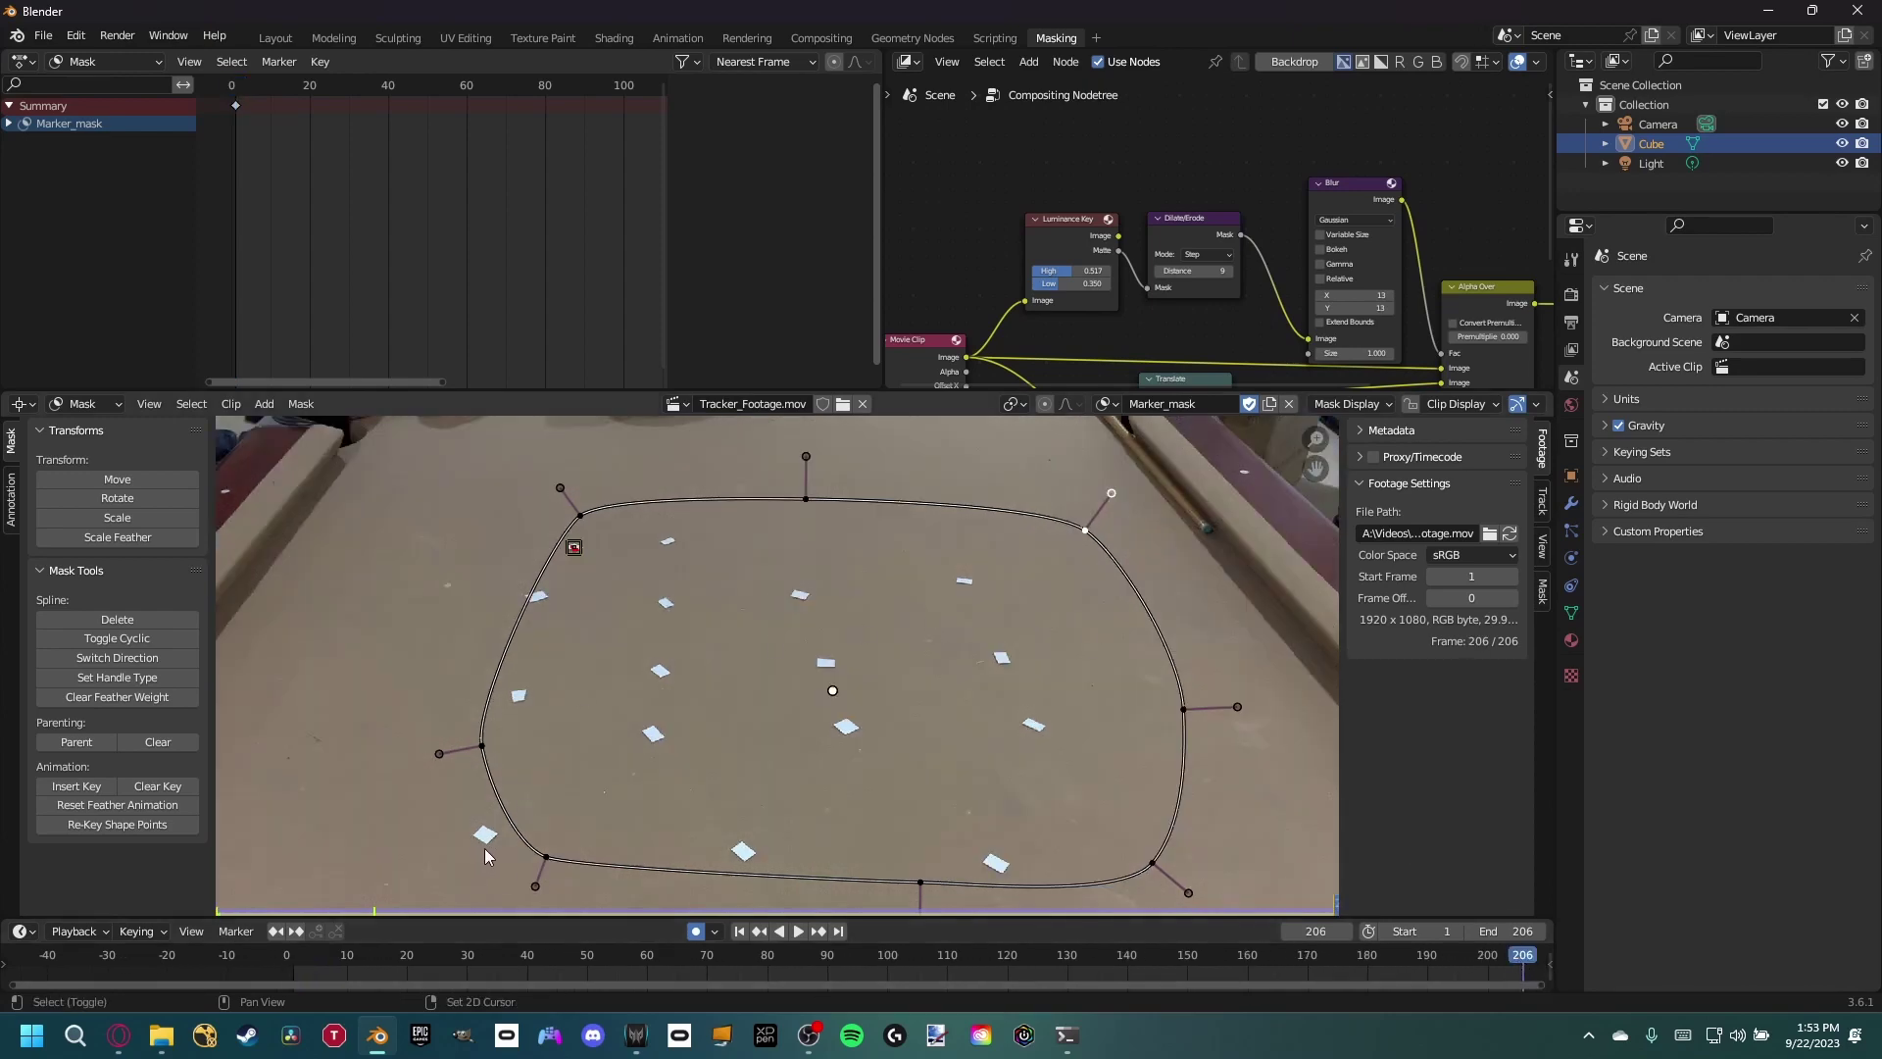
{"action": "scroll", "coordinate": [490, 858], "scroll_direction": "down", "scroll_amount": 2}
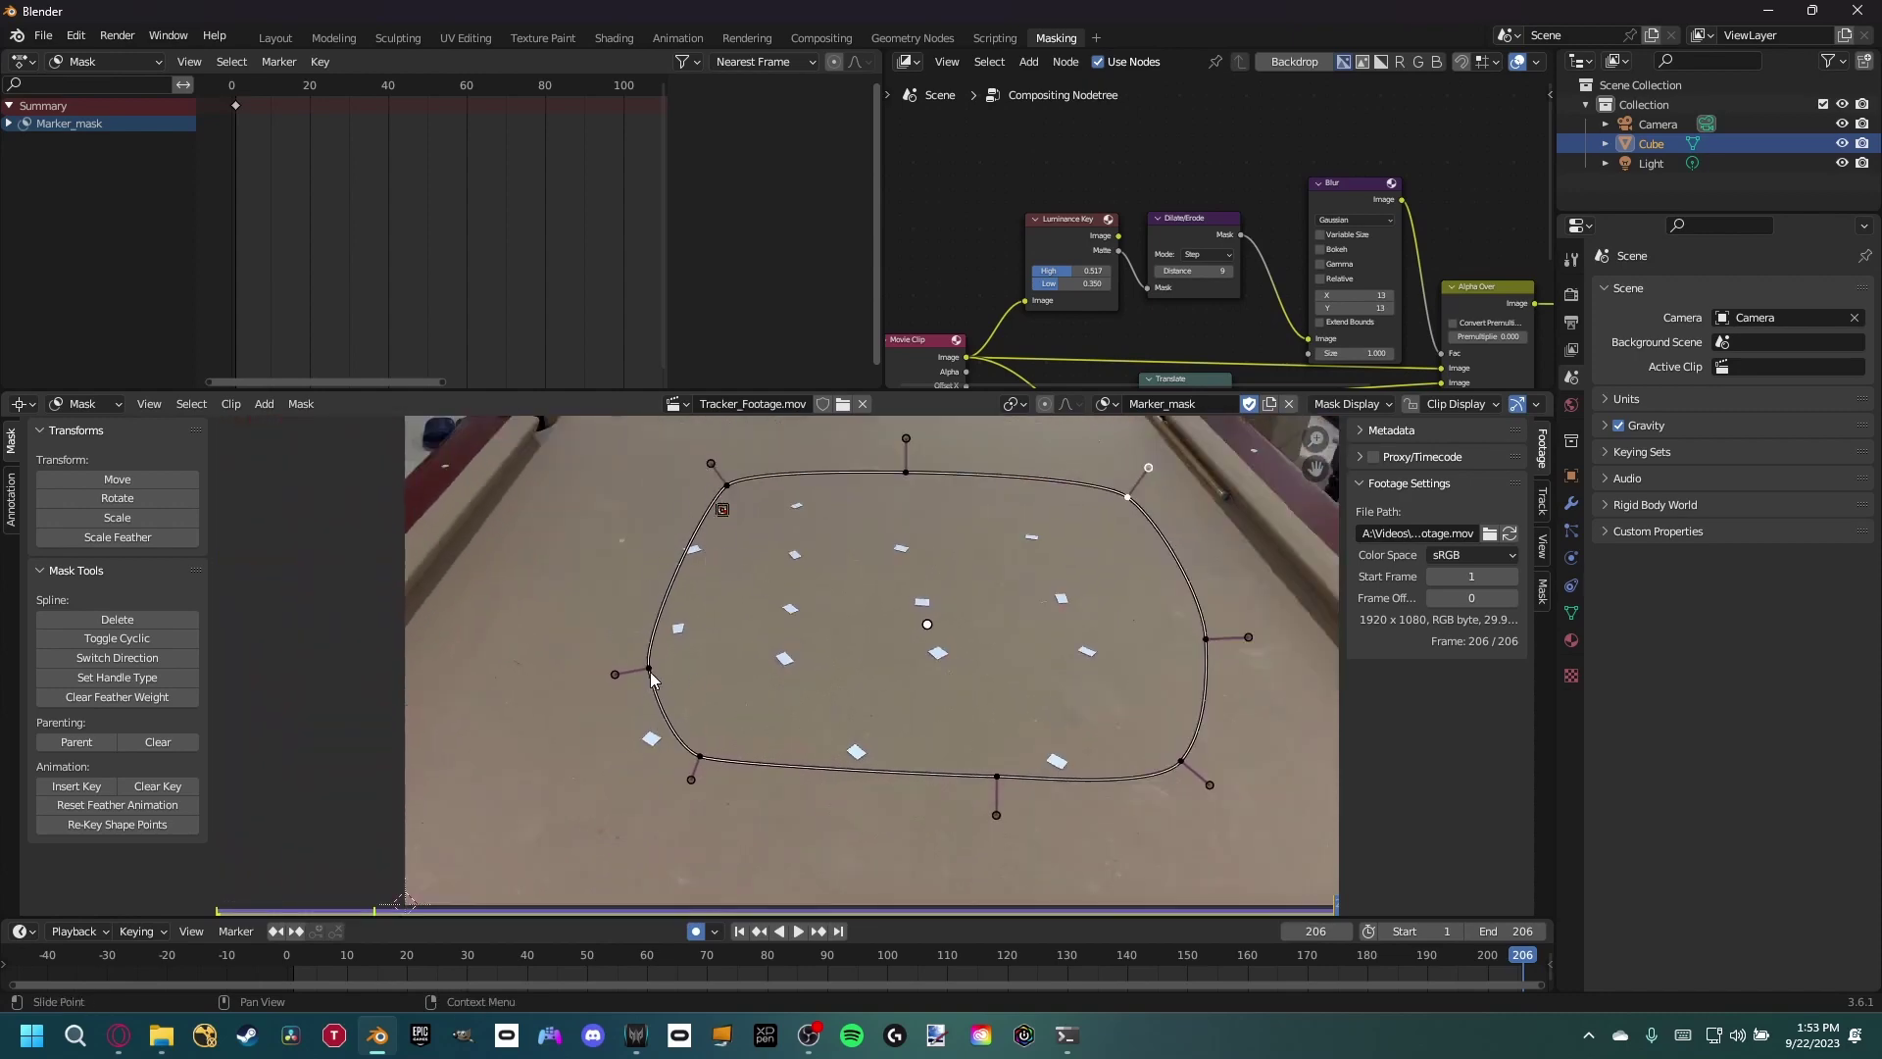
{"action": "left_click_drag", "start_coordinate": [652, 676], "coordinate": [552, 688]}
{"action": "left_click_drag", "start_coordinate": [697, 765], "coordinate": [606, 795]}
{"action": "left_click_drag", "start_coordinate": [998, 780], "coordinate": [1000, 823]}
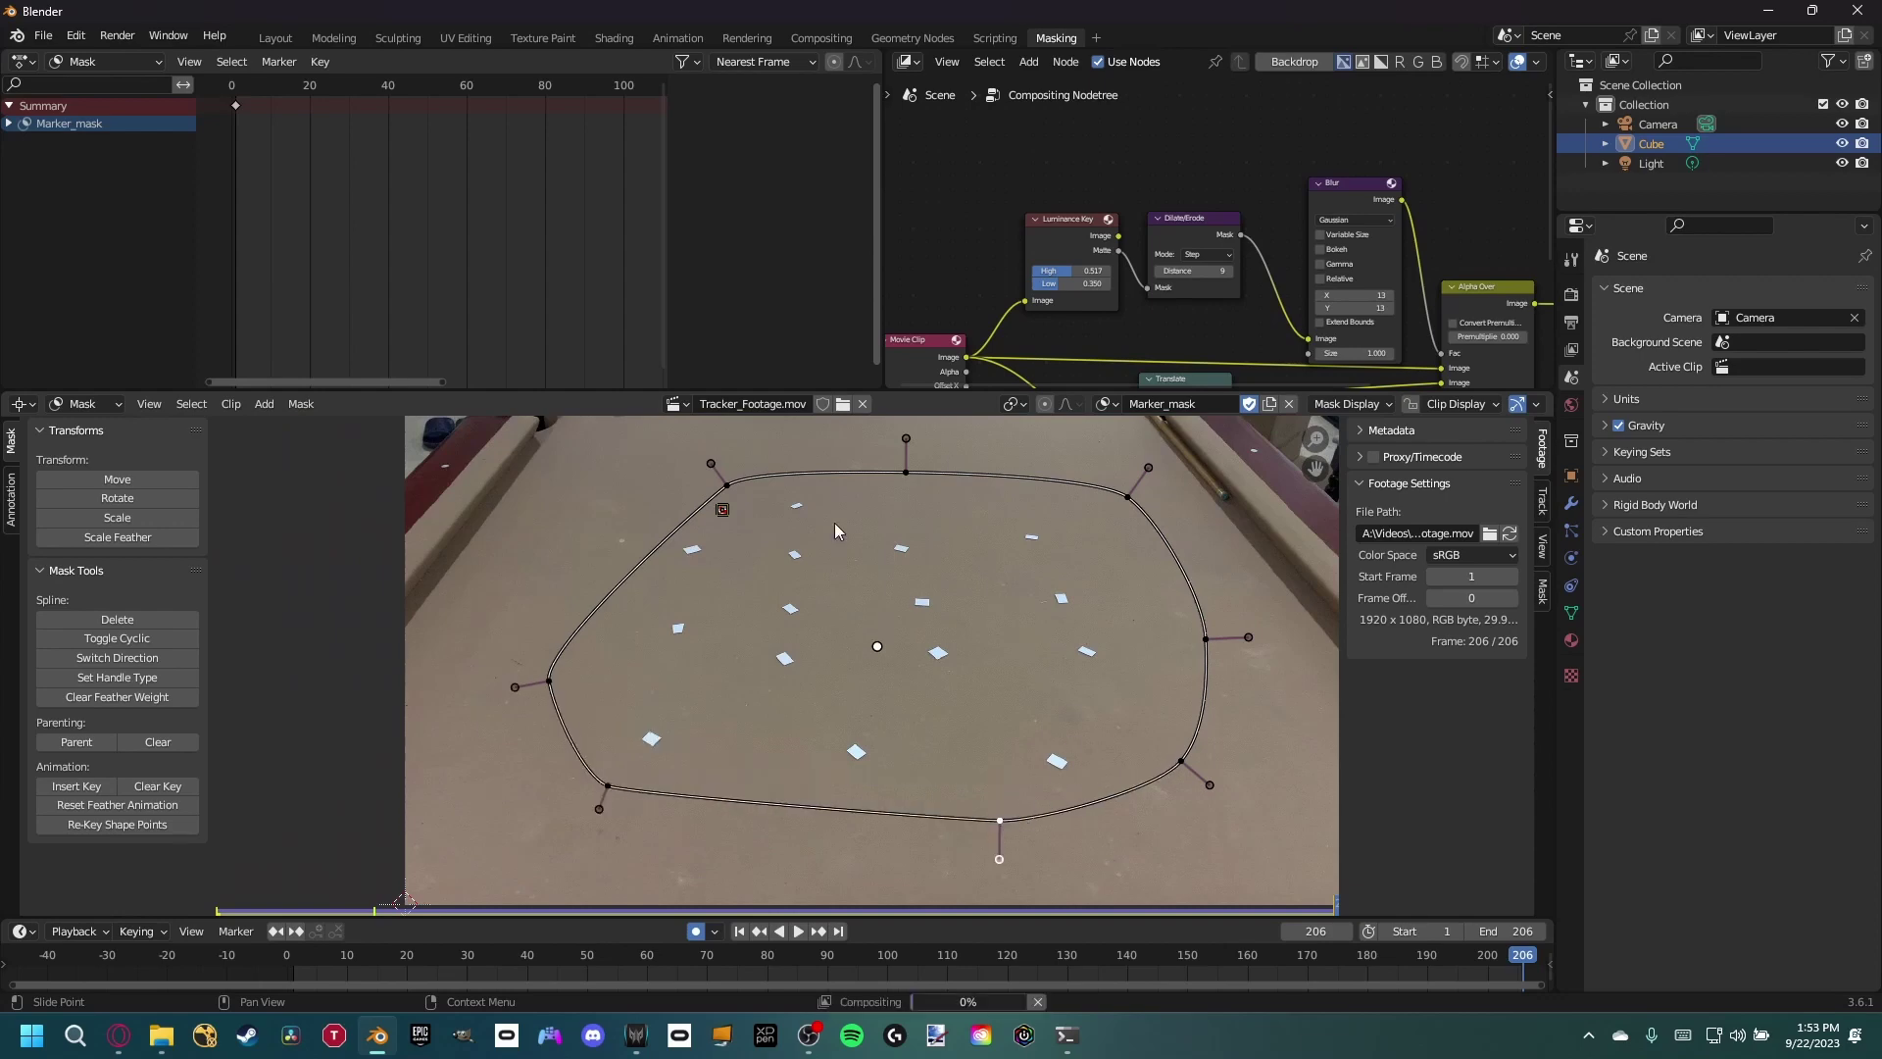
{"action": "left_click_drag", "start_coordinate": [732, 485], "coordinate": [647, 480]}
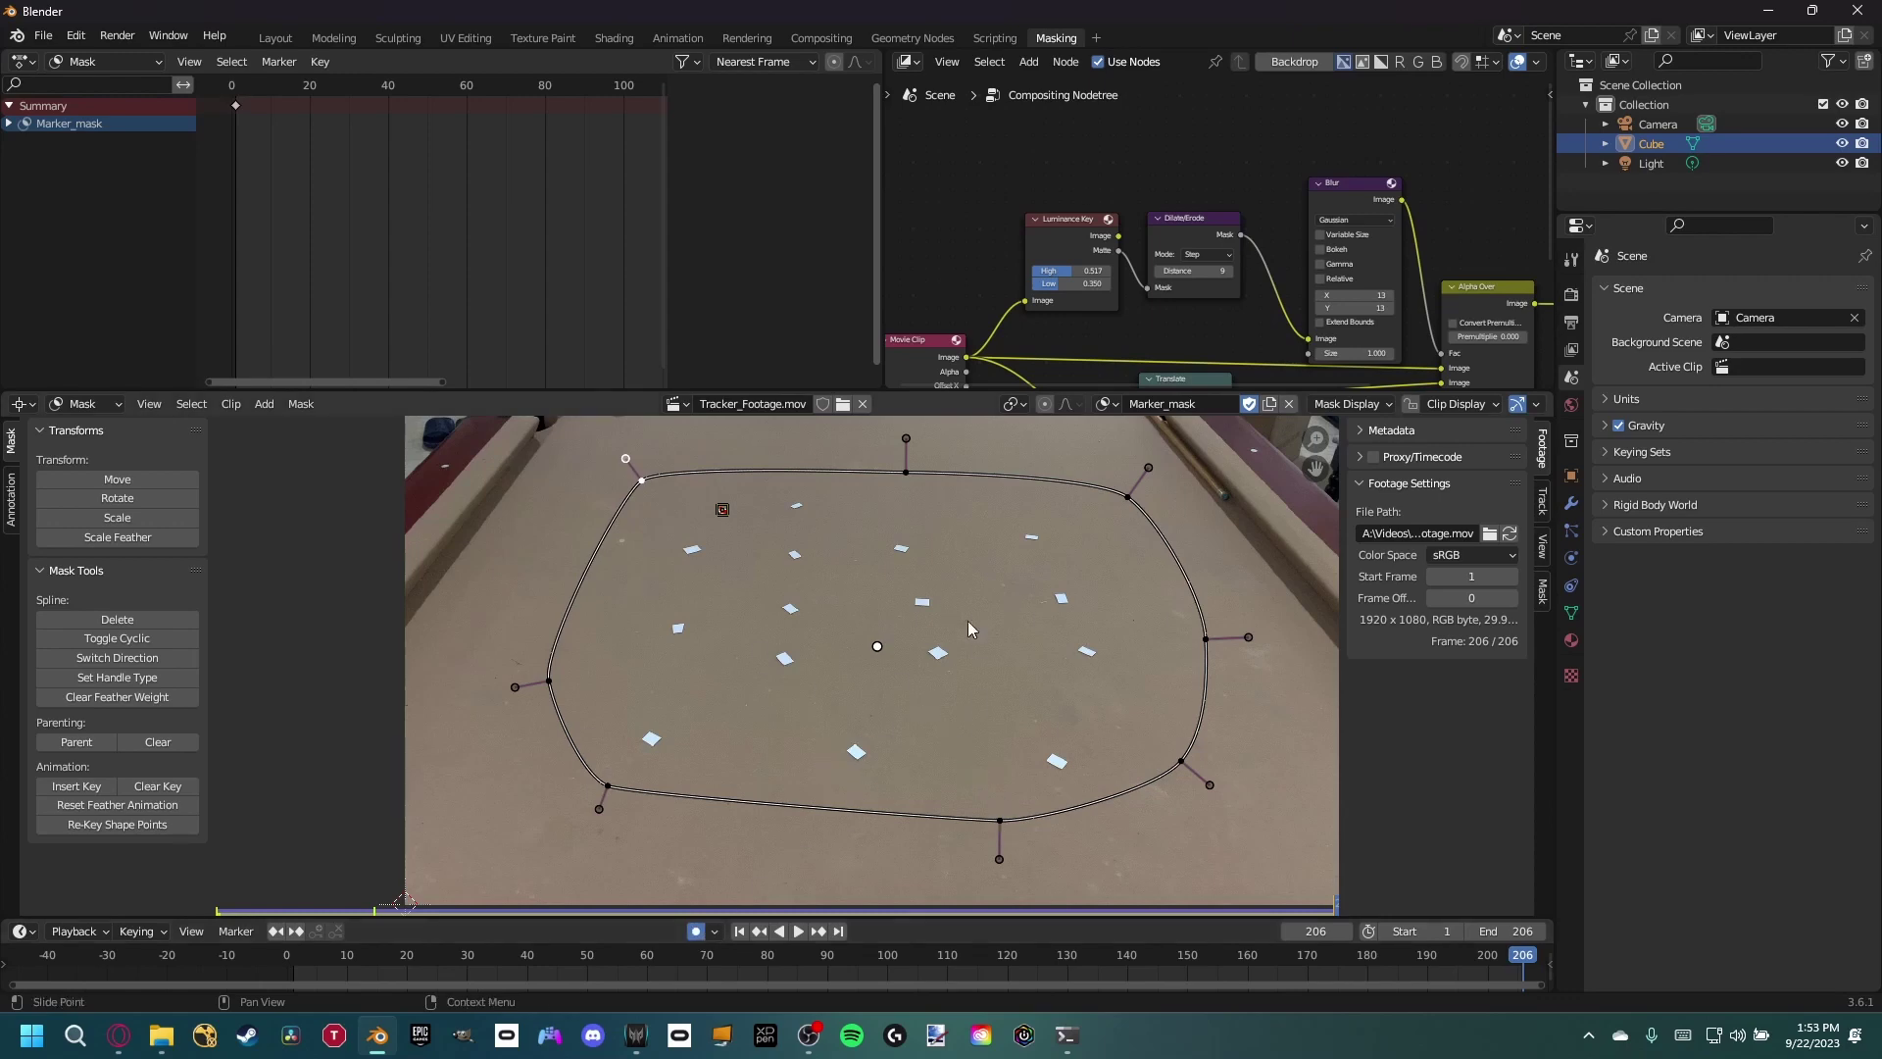
- Play and scrub through the clip to check that the mask encloses the markers, stopping at frame 117
{"action": "left_click", "coordinate": [896, 960]}
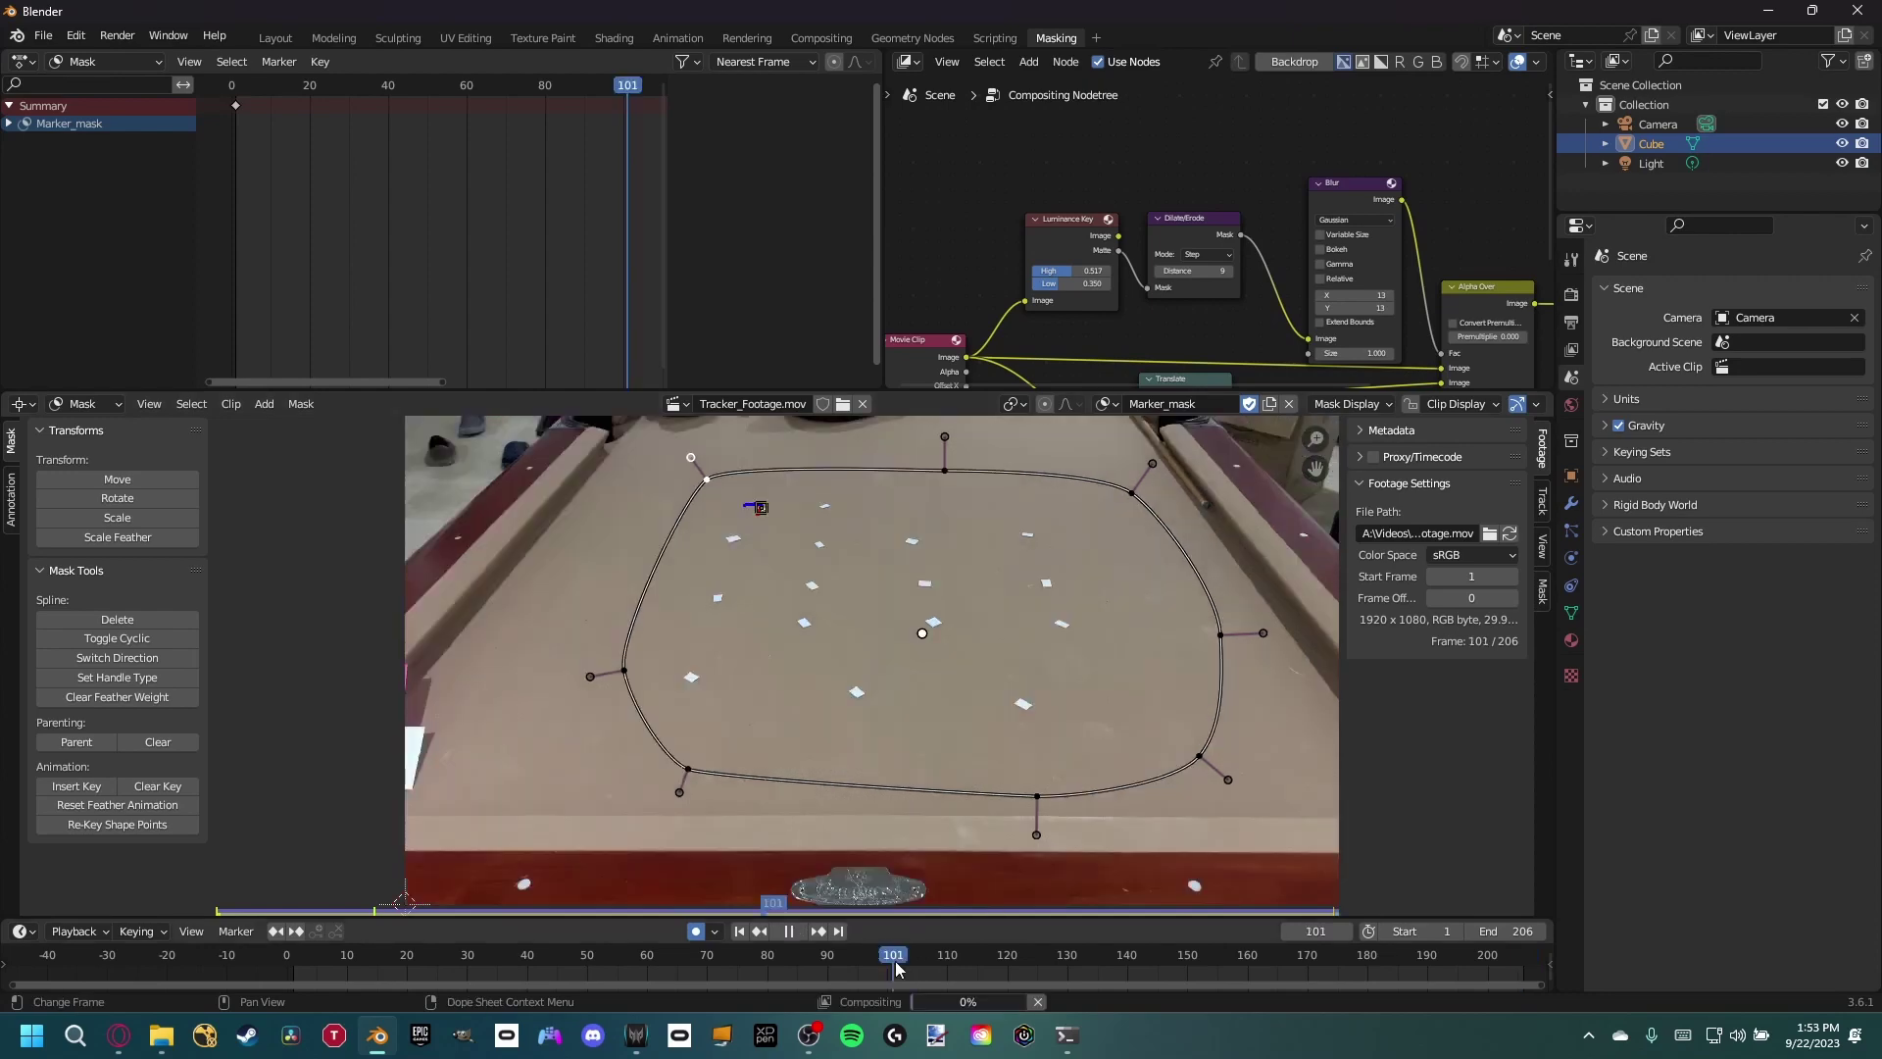
{"action": "key", "text": "space"}
{"action": "left_click", "coordinate": [353, 965]}
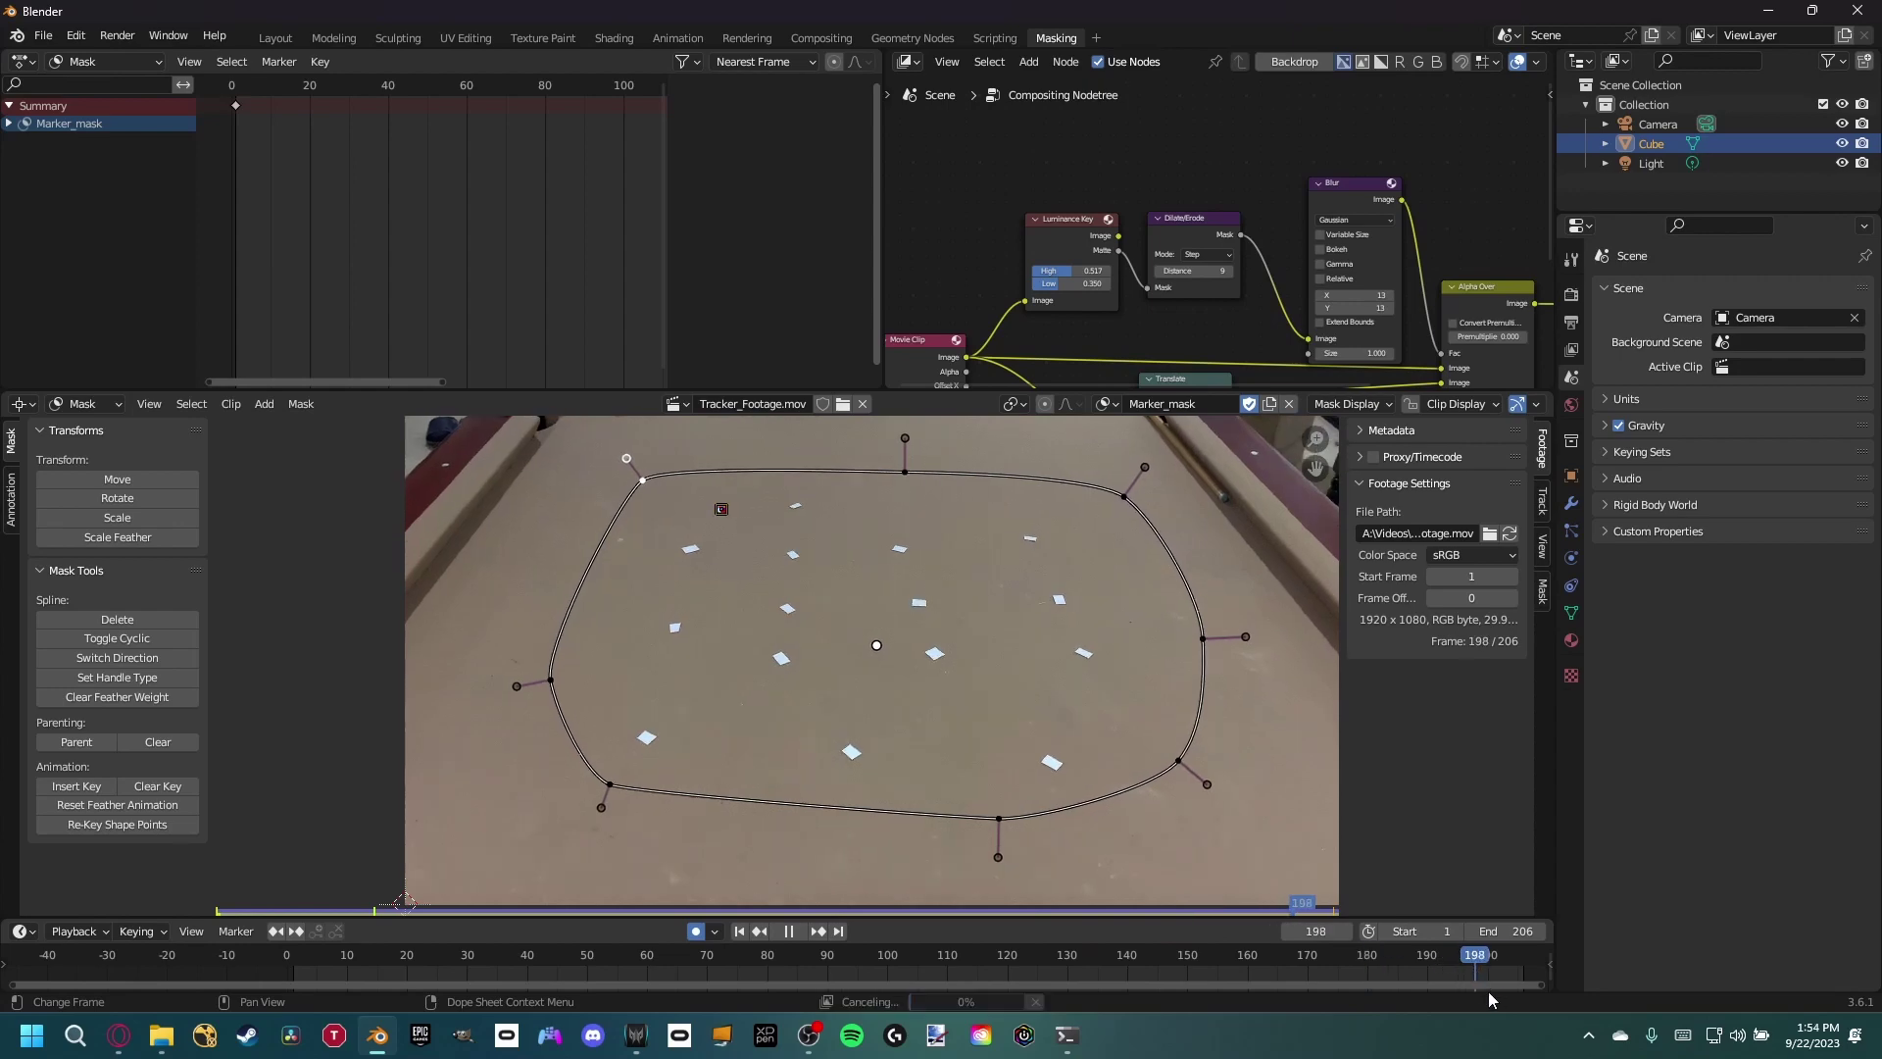
{"action": "left_click_drag", "start_coordinate": [1513, 973], "coordinate": [992, 985]}
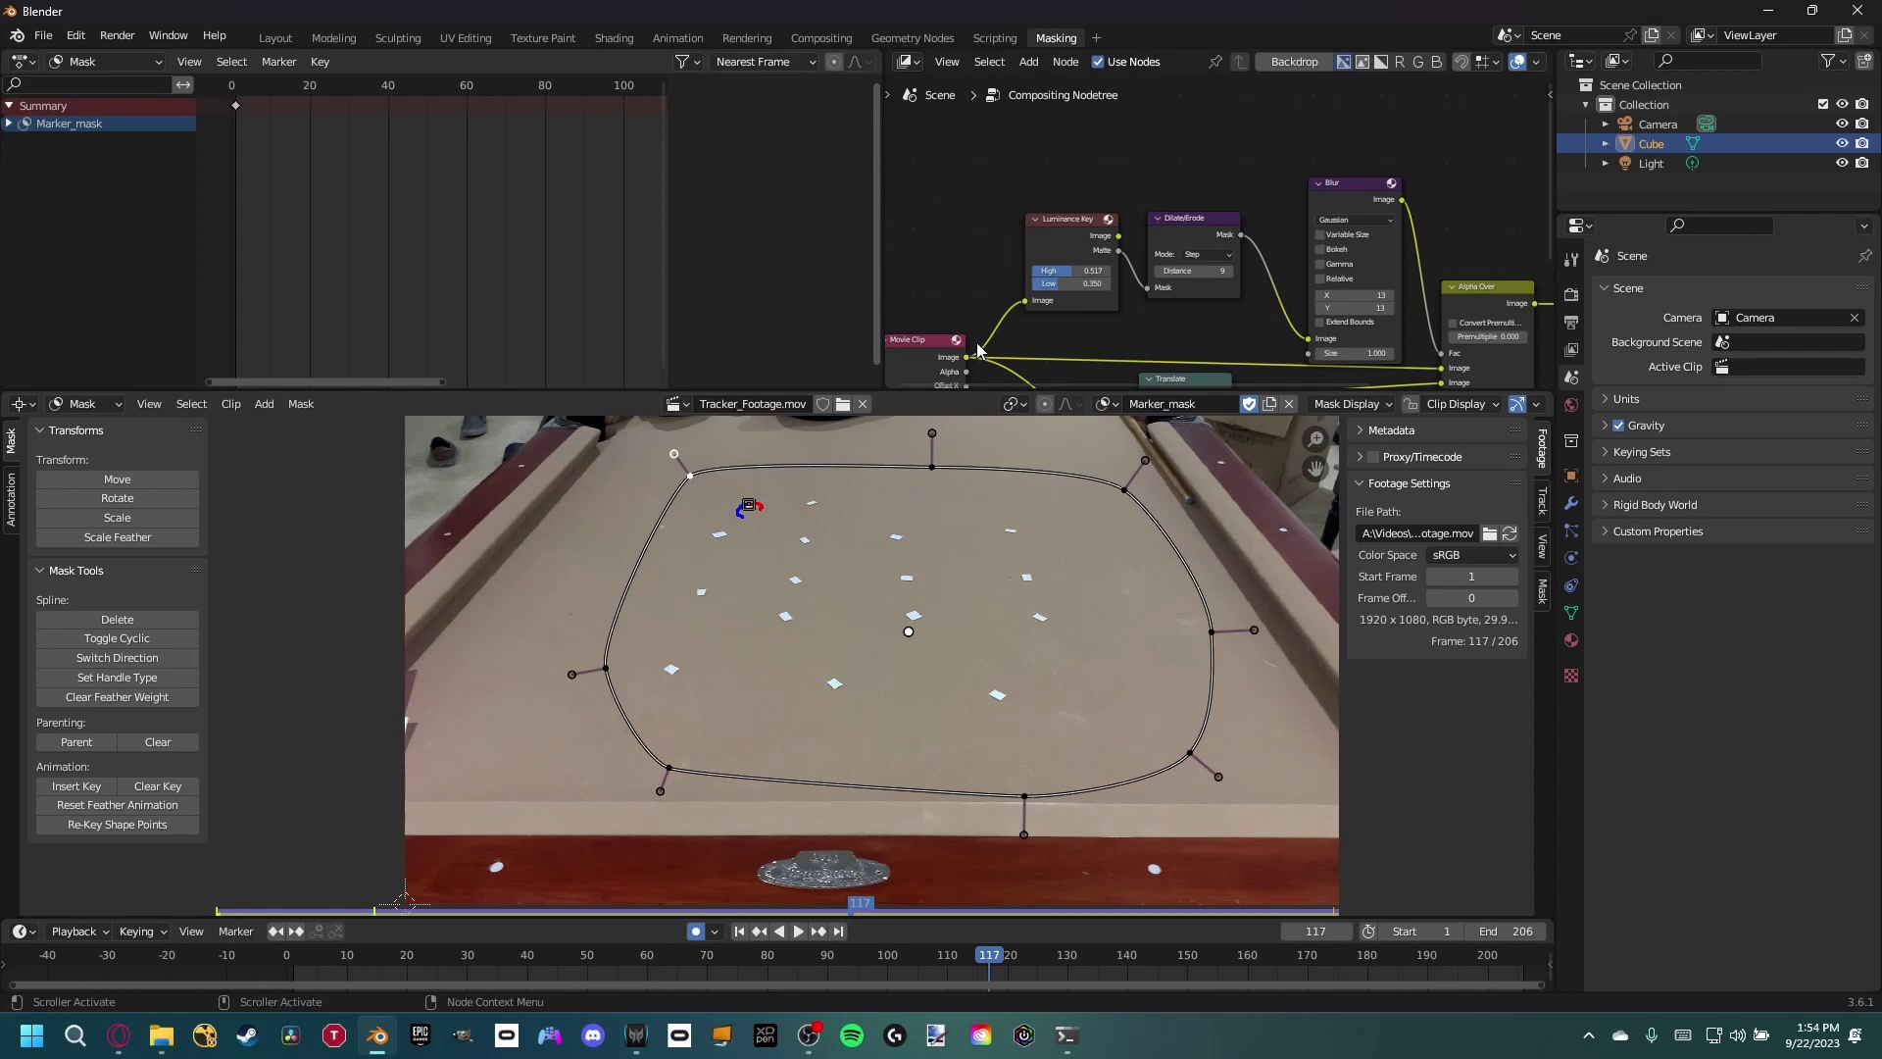
- In the Compositing workspace, preview the Blur node's output and move the Luminance Key, Dilate/Erode and Blur nodes left together
{"action": "left_click", "coordinate": [808, 37]}
{"action": "middle_click_drag", "start_coordinate": [838, 407], "coordinate": [1016, 315]}
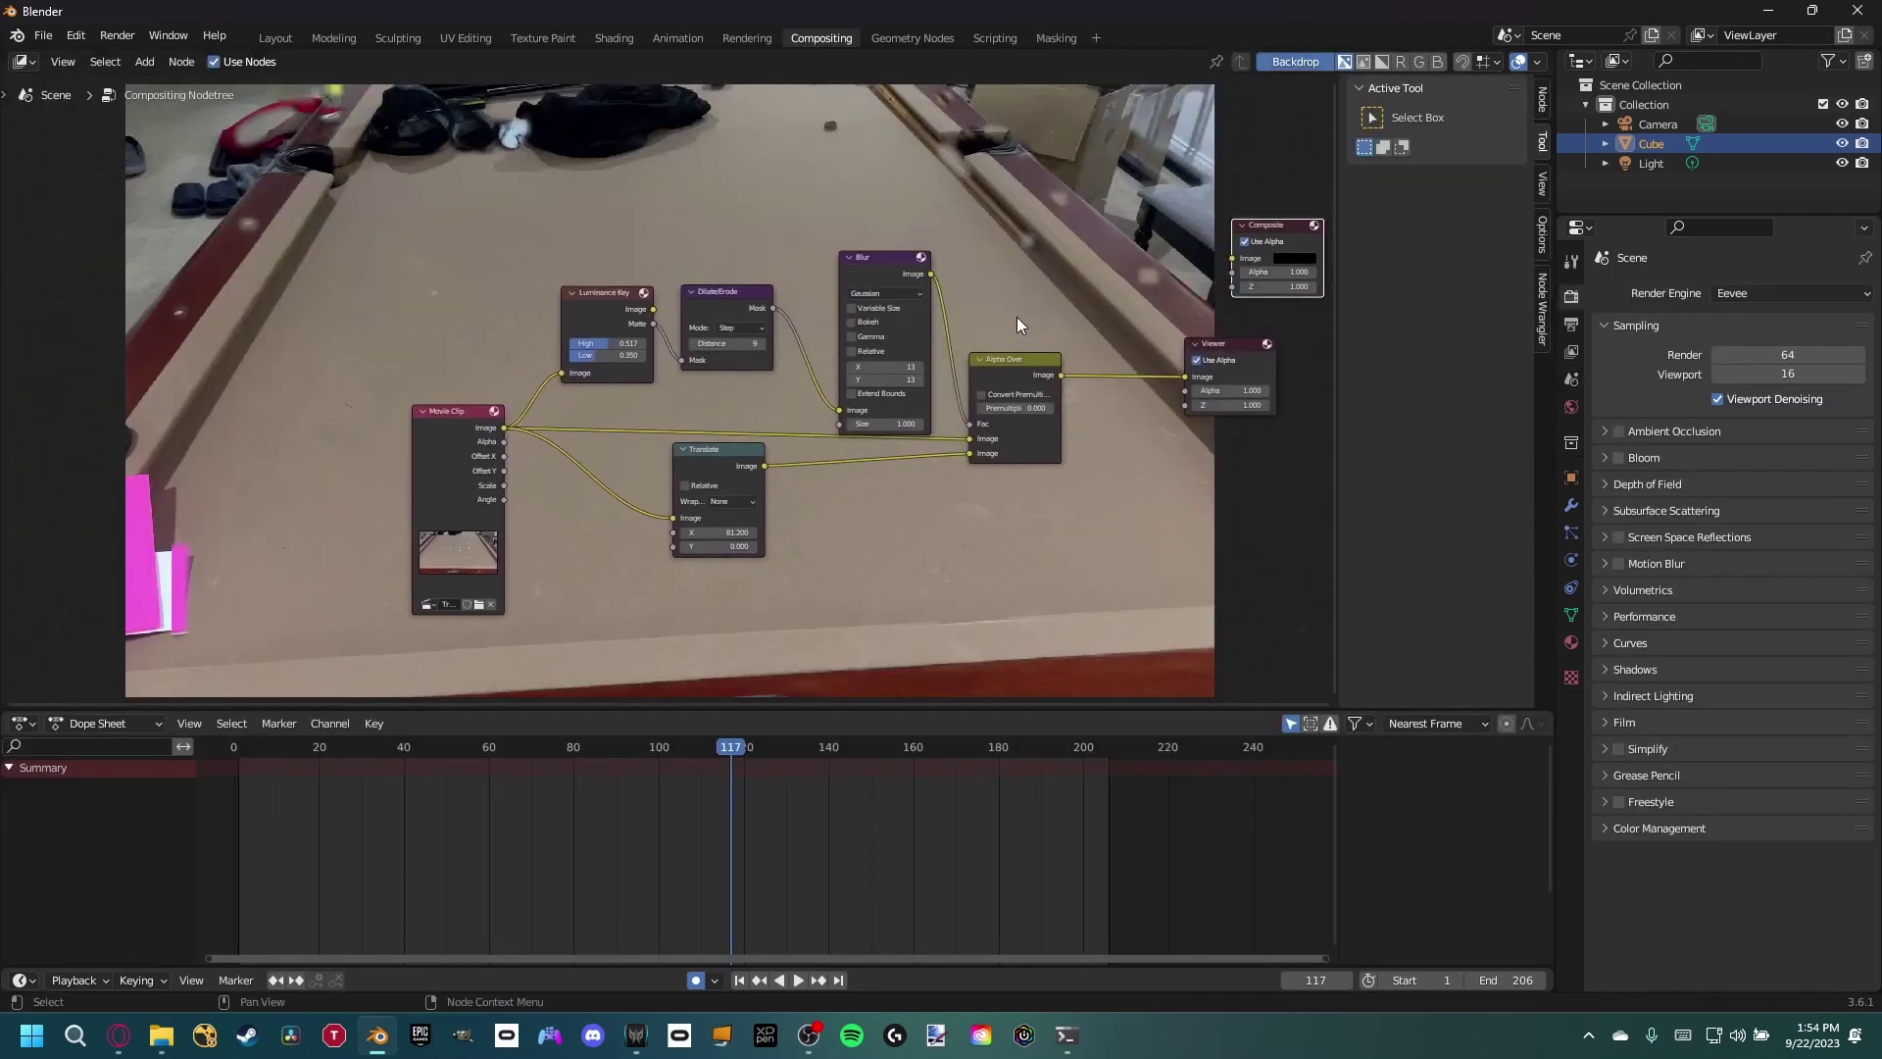
{"action": "left_click", "coordinate": [891, 276]}
{"action": "left_click_drag", "start_coordinate": [888, 315], "coordinate": [875, 303]}
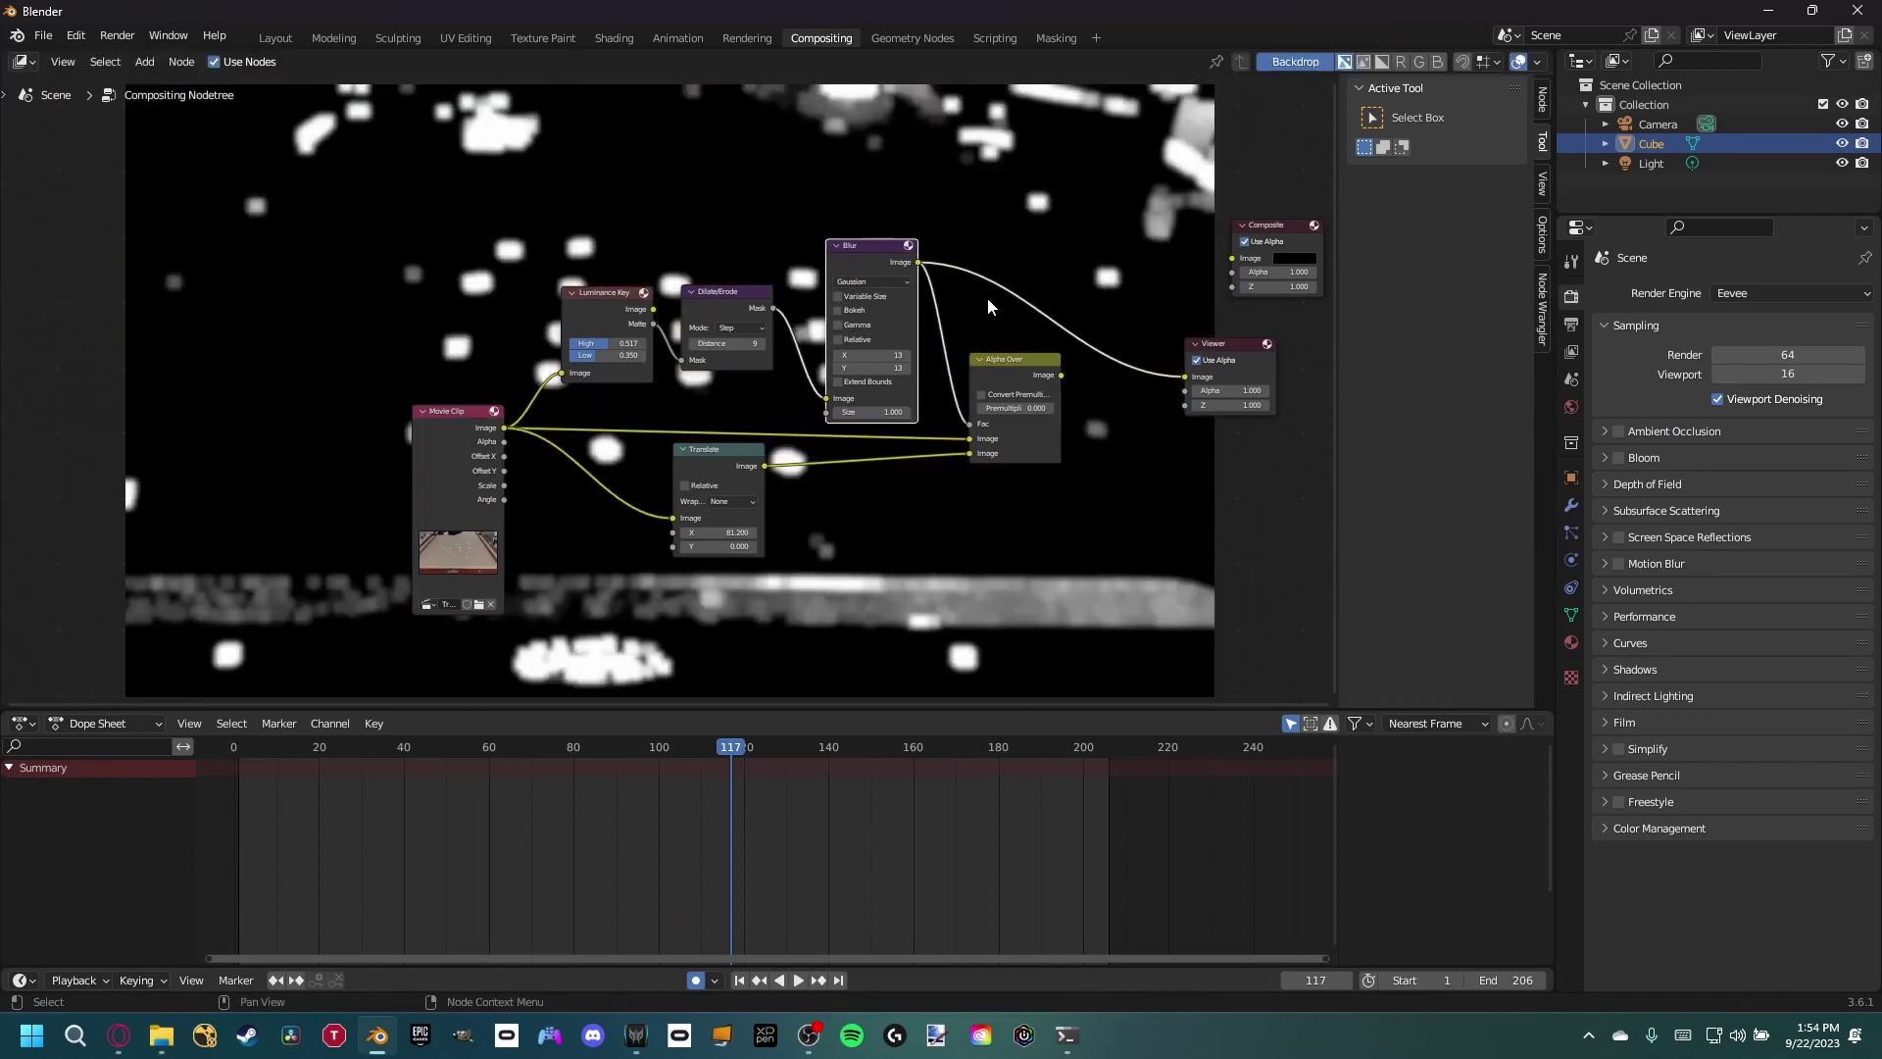
{"action": "middle_click_drag", "start_coordinate": [988, 307], "coordinate": [950, 409]}
{"action": "left_click_drag", "start_coordinate": [470, 263], "coordinate": [880, 525]}
{"action": "key", "text": "g"}
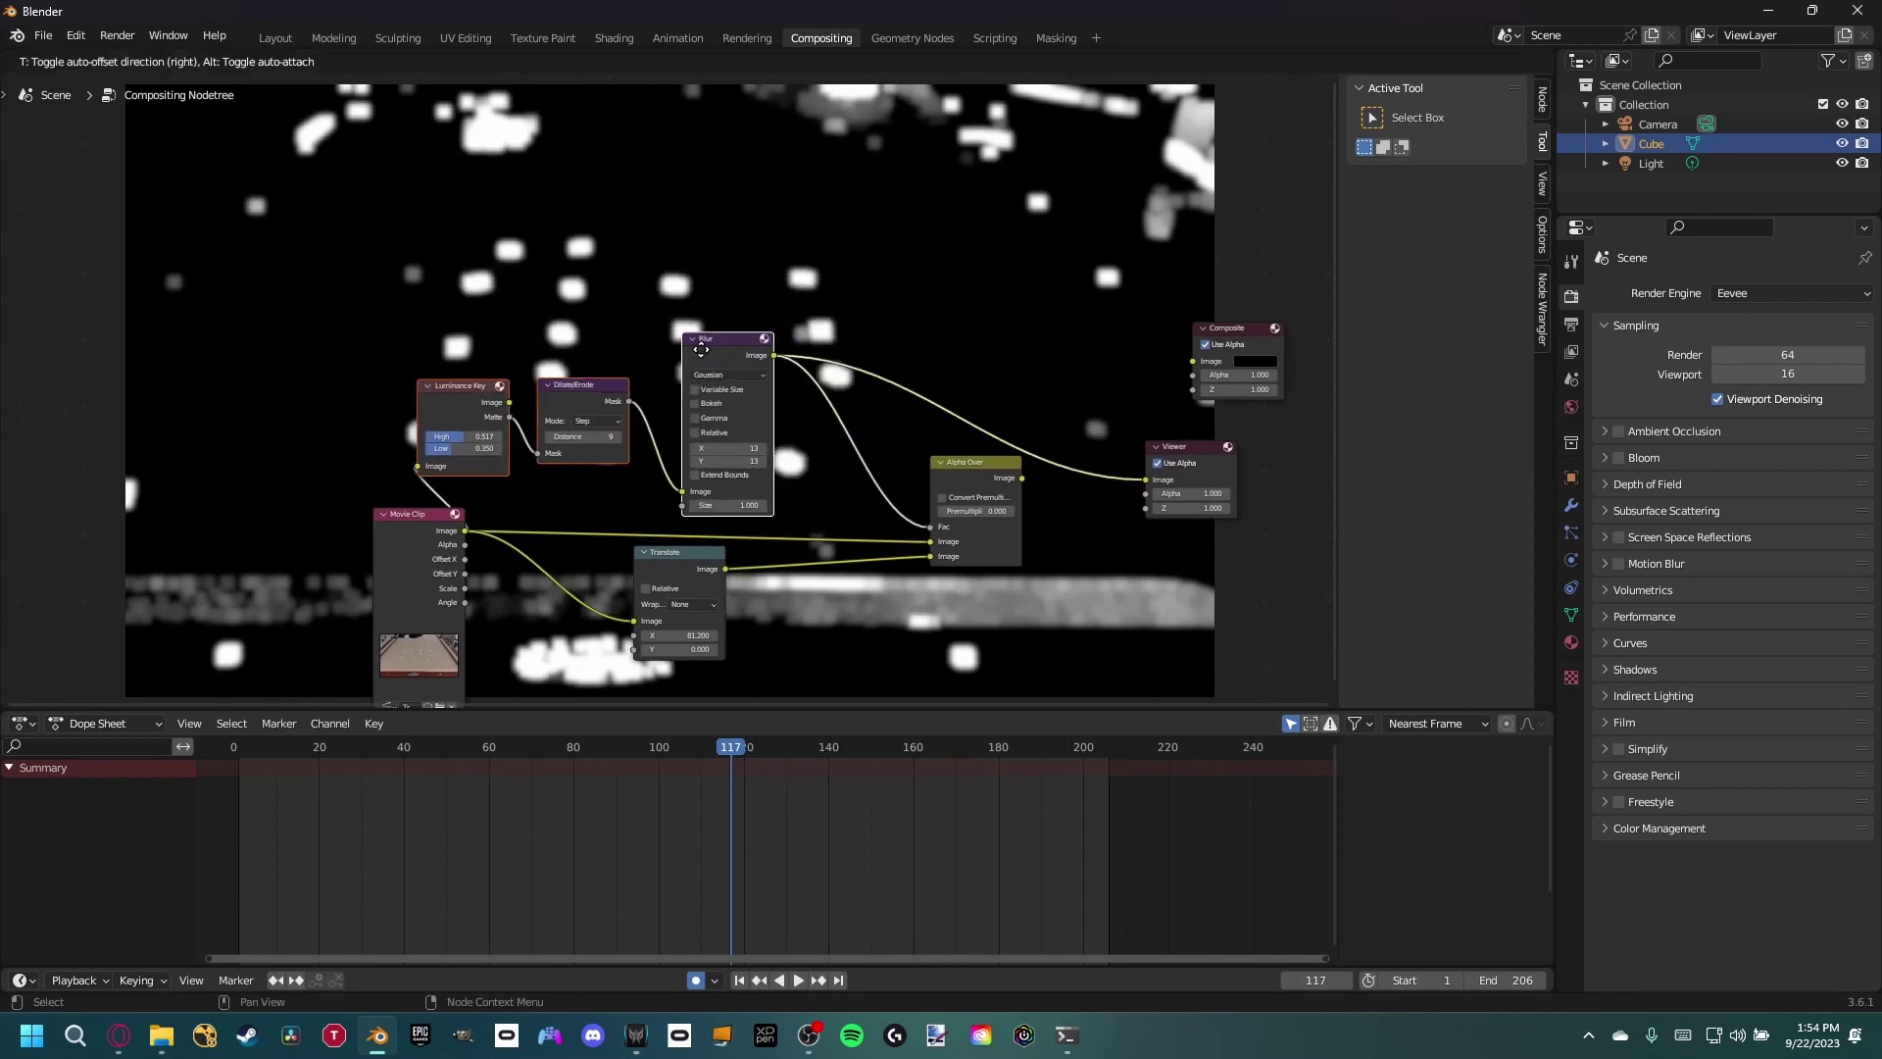
{"action": "left_click", "coordinate": [701, 349]}
- Add a Mask node, assign Marker_mask to it and place it above the Blur node
{"action": "key", "text": "shift+a"}
{"action": "type", "text": "mask"}
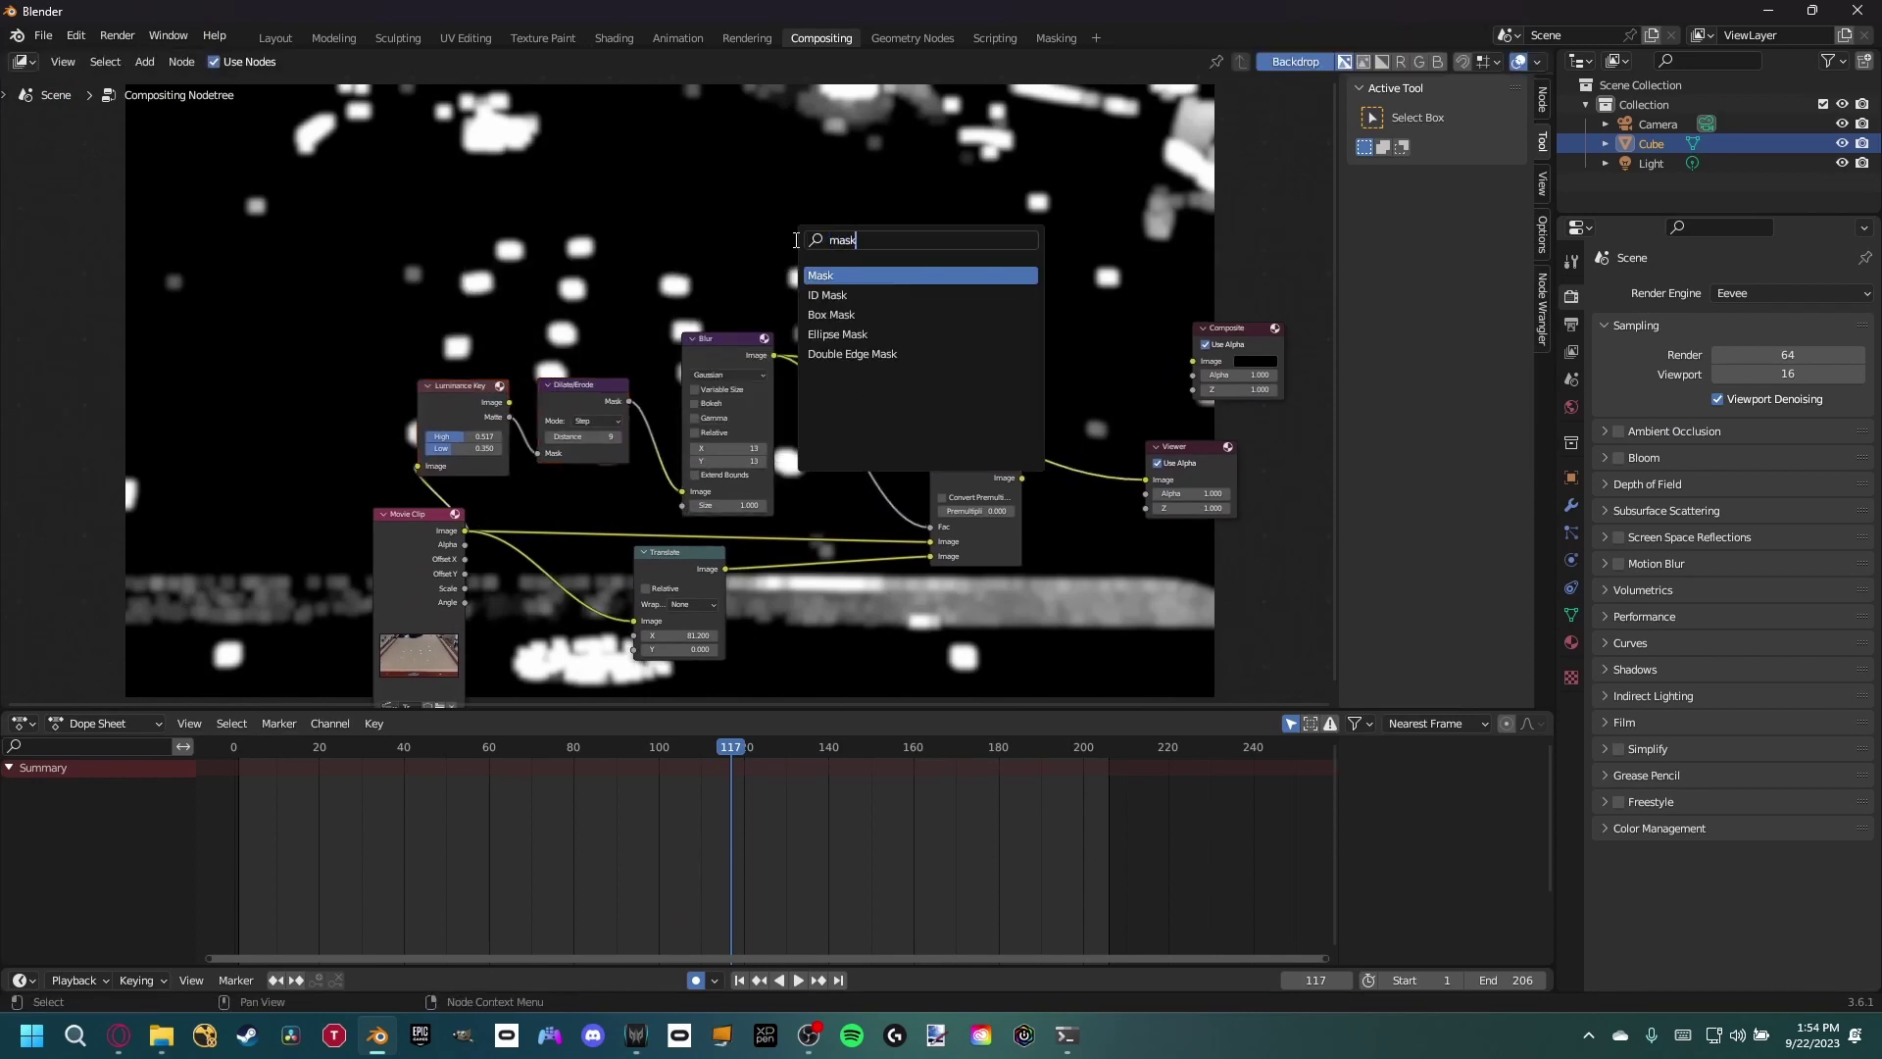
{"action": "left_click", "coordinate": [854, 274]}
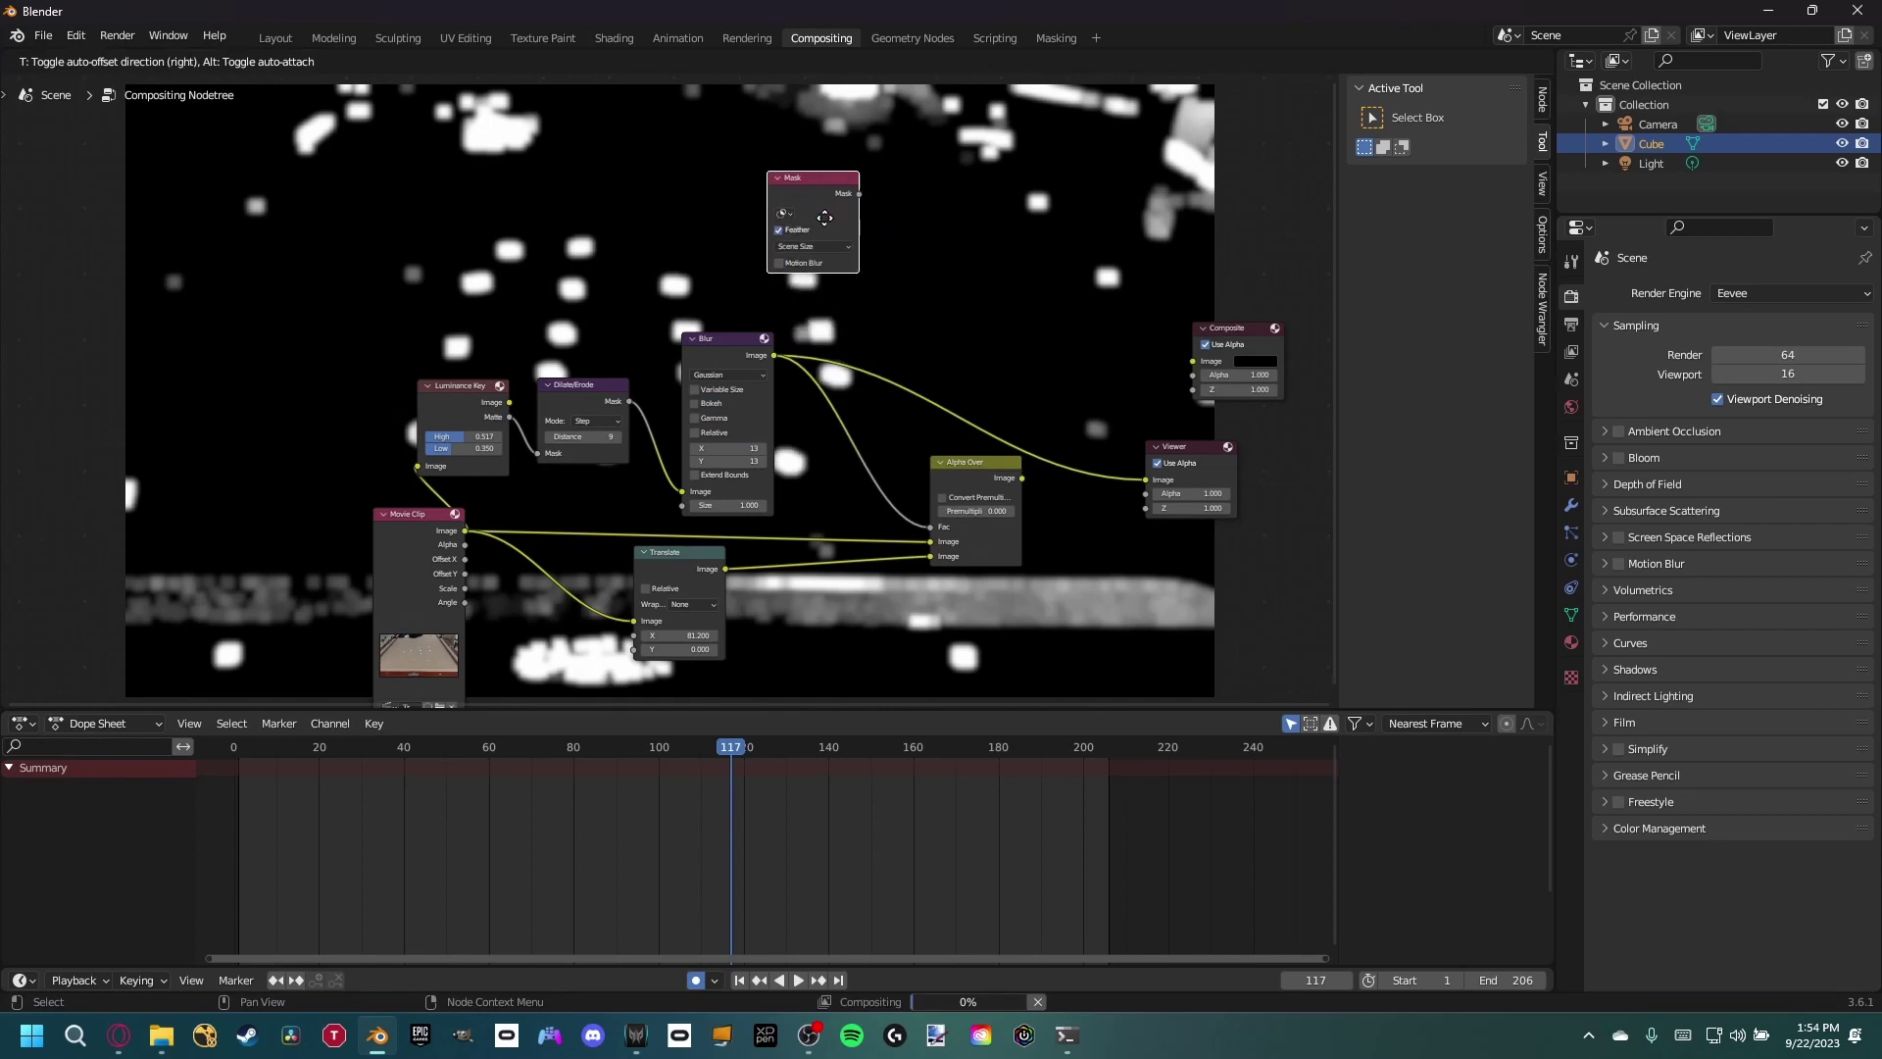
{"action": "left_click", "coordinate": [799, 222]}
{"action": "left_click", "coordinate": [784, 213]}
{"action": "left_click", "coordinate": [803, 236]}
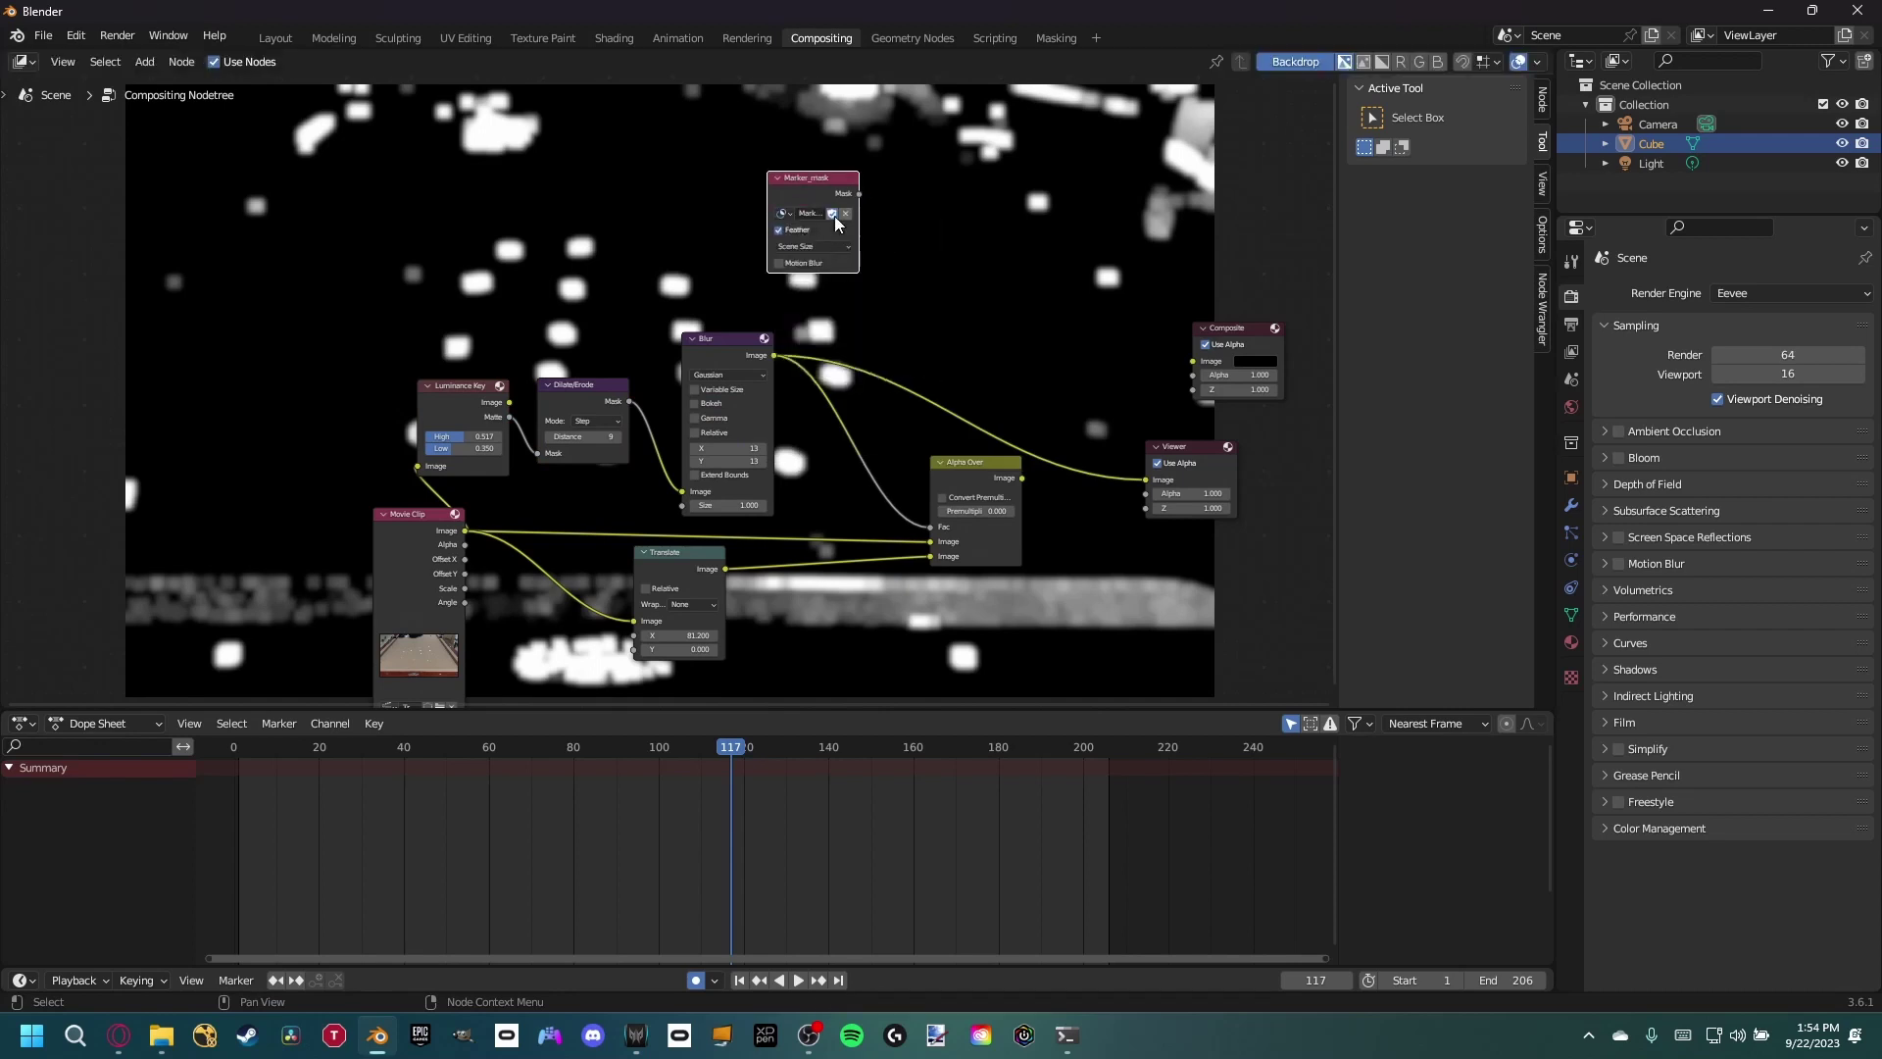
{"action": "left_click_drag", "start_coordinate": [843, 177], "coordinate": [764, 184]}
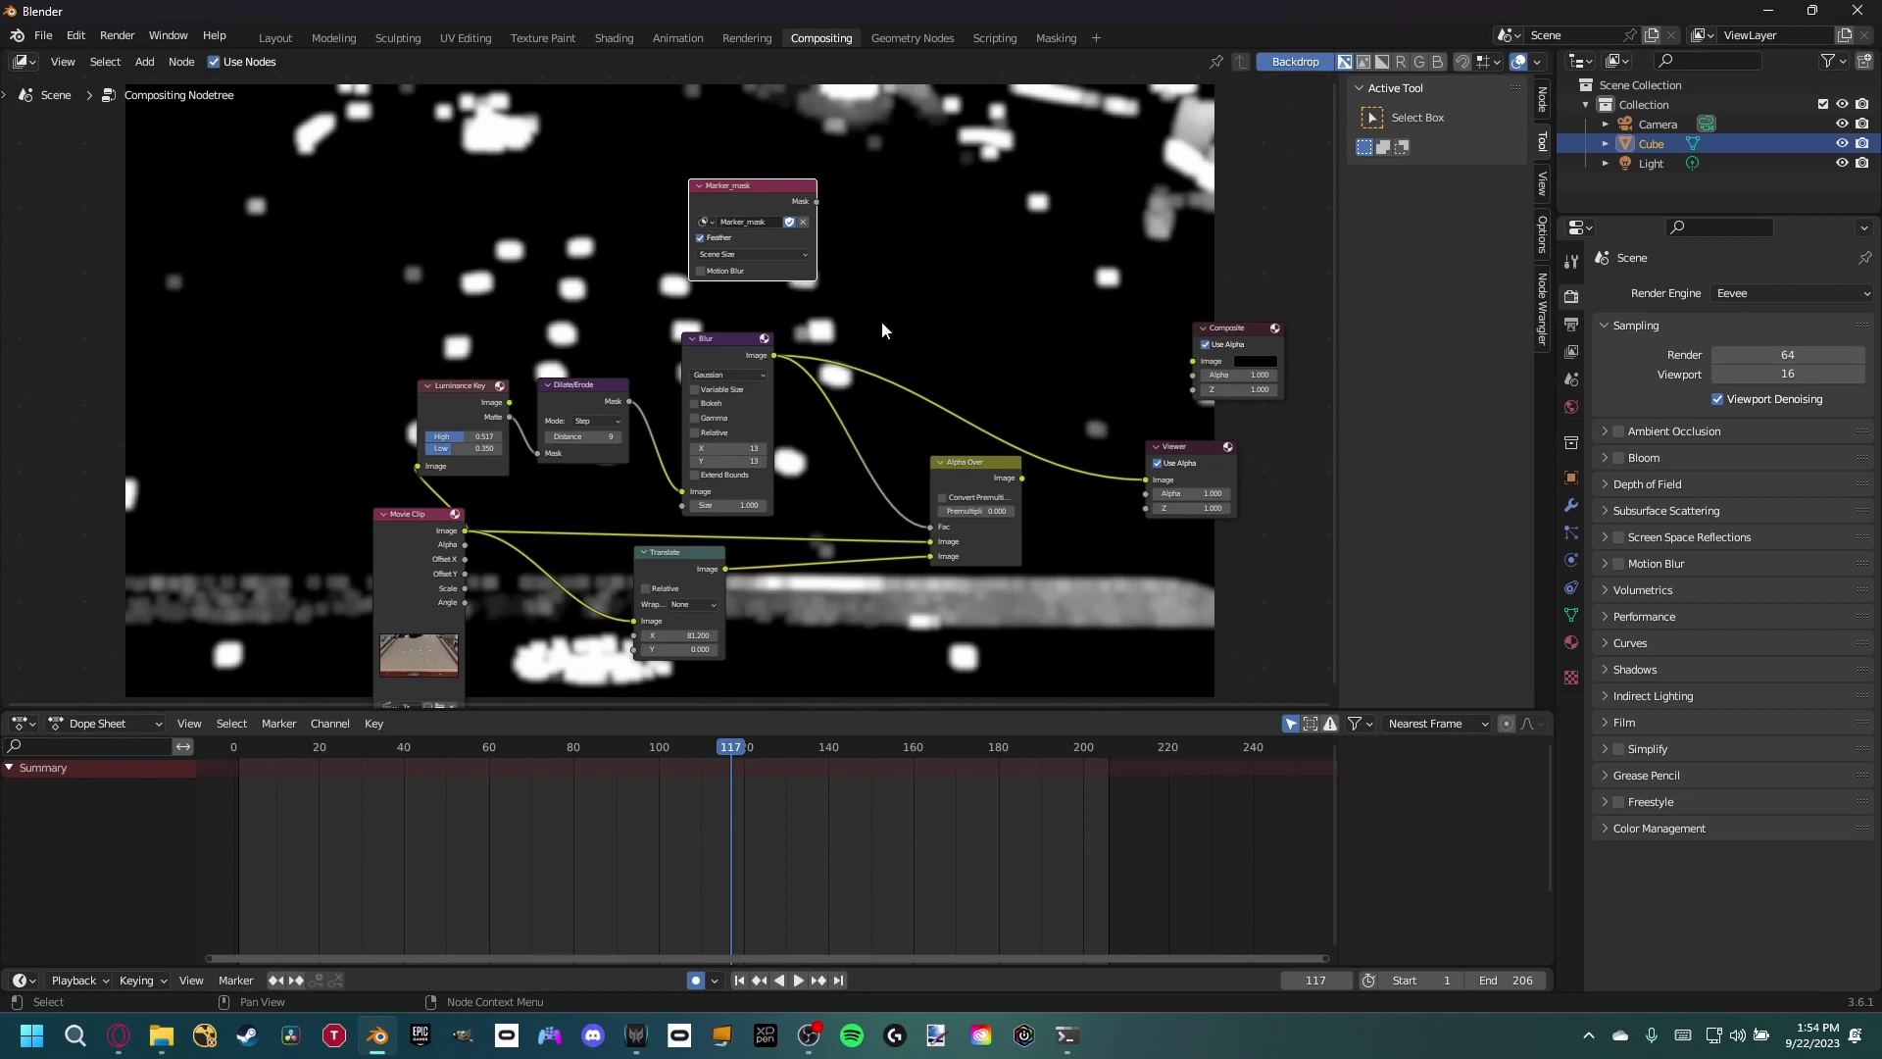
- Preview the Marker_mask node's output in the backdrop, then the Blur node's matte for comparison
{"action": "left_click", "coordinate": [801, 255], "text": "ctrl+shift"}
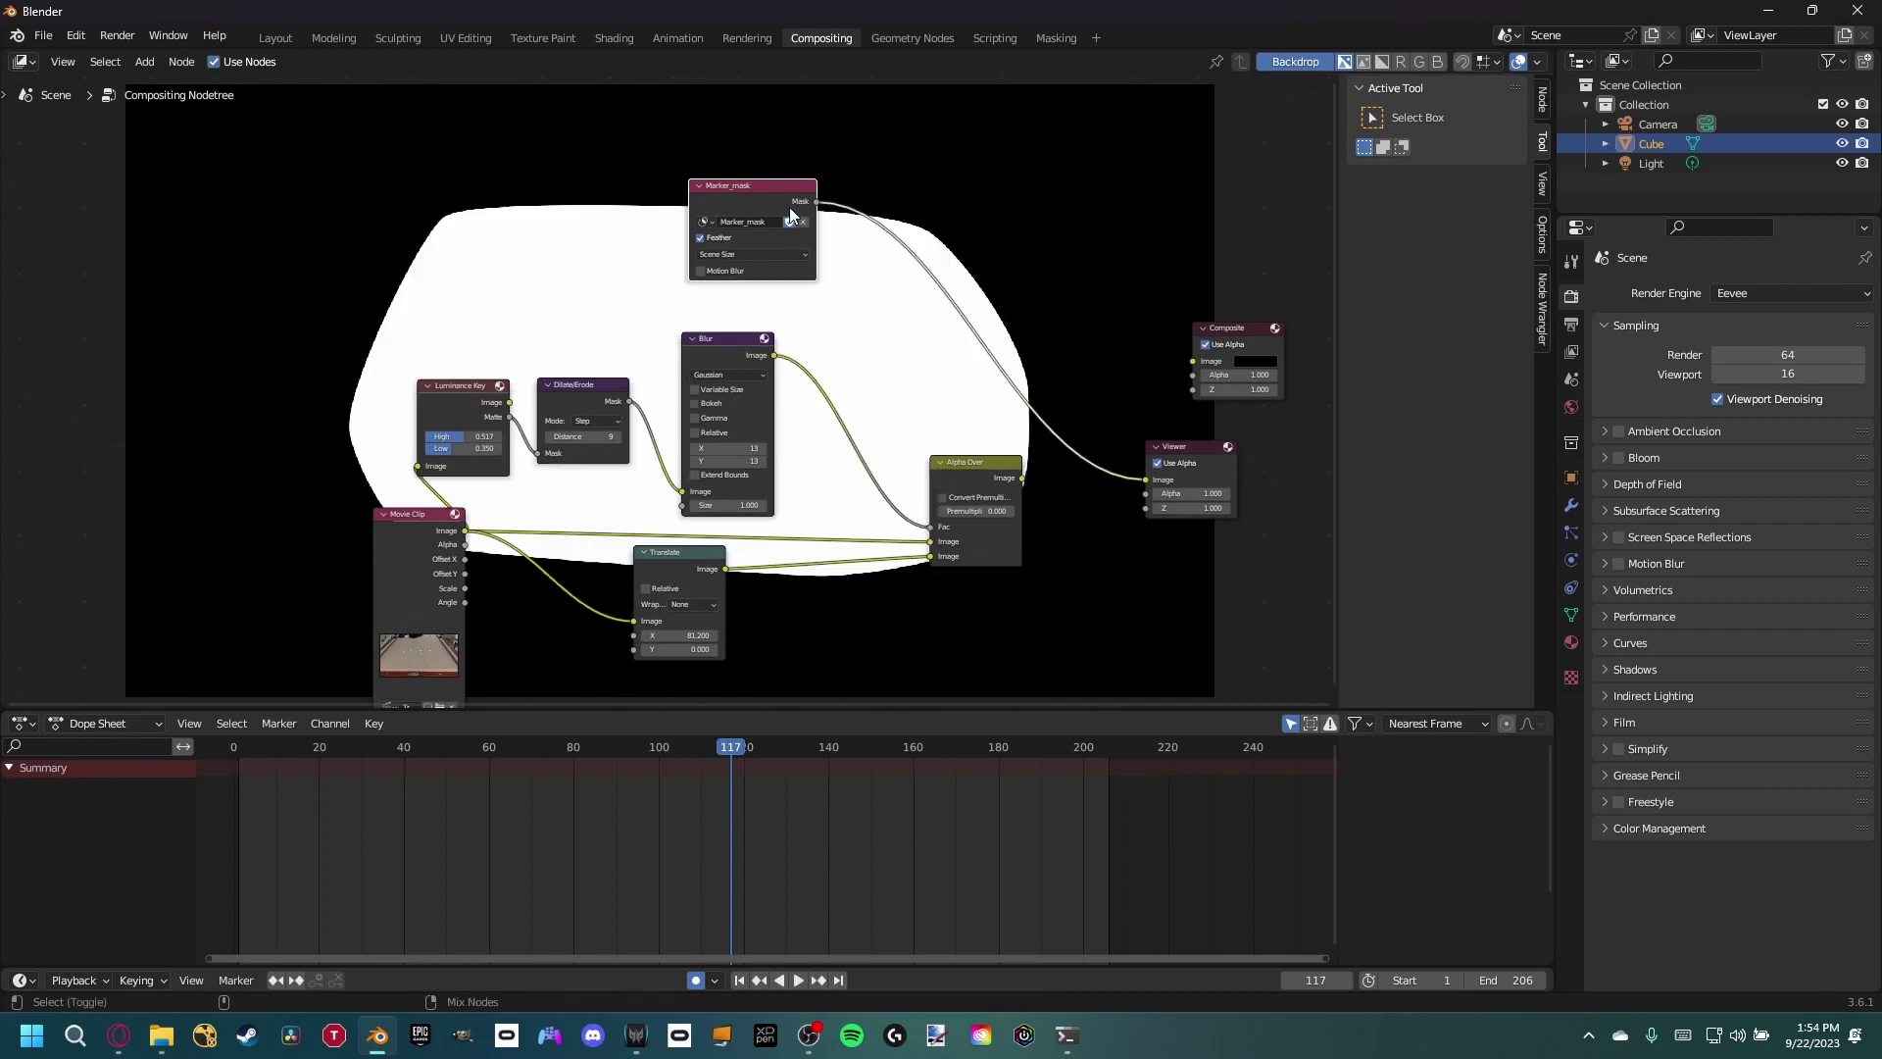
{"action": "left_click", "coordinate": [740, 356], "text": "ctrl+shift"}
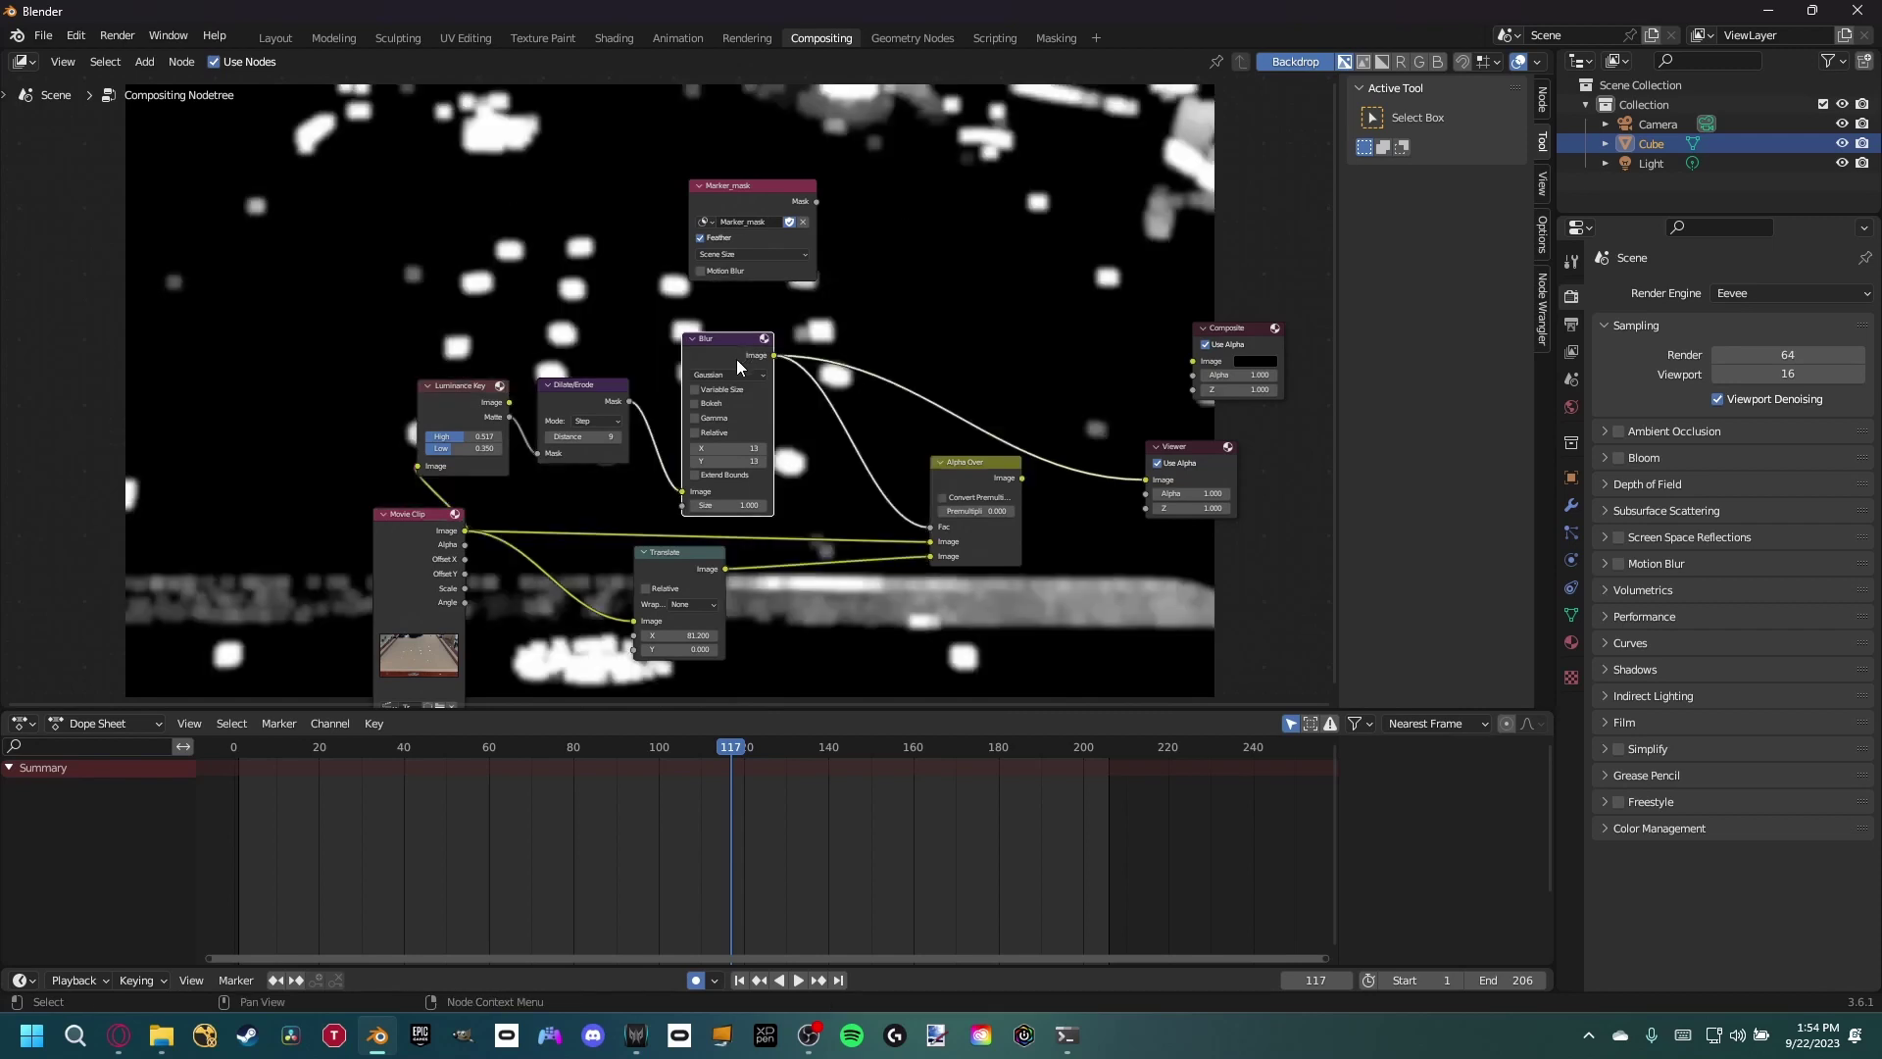
{"action": "scroll", "coordinate": [789, 316], "scroll_direction": "up", "scroll_amount": 2}
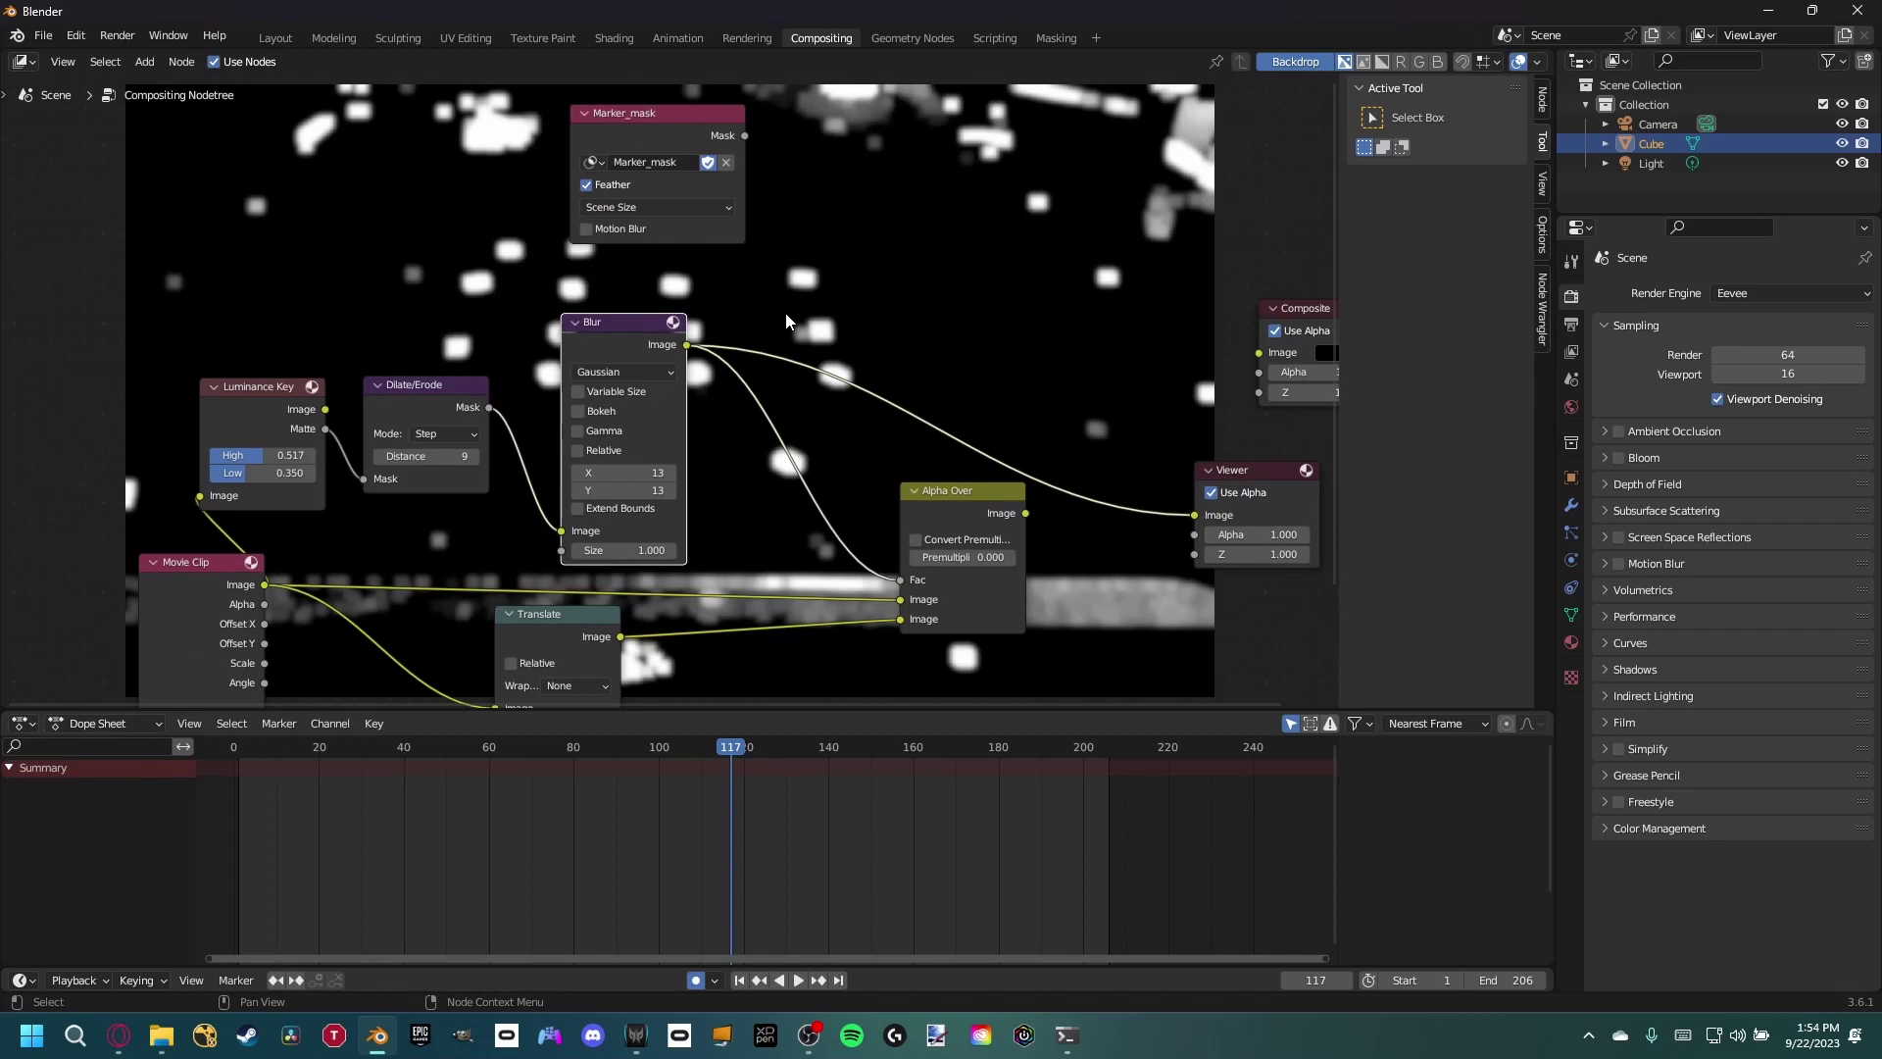
- Add a Mix node fed by the Marker_mask and Blur outputs, and set its blending mode to Multiply
{"action": "key", "text": "shift+a"}
{"action": "type", "text": "mix"}
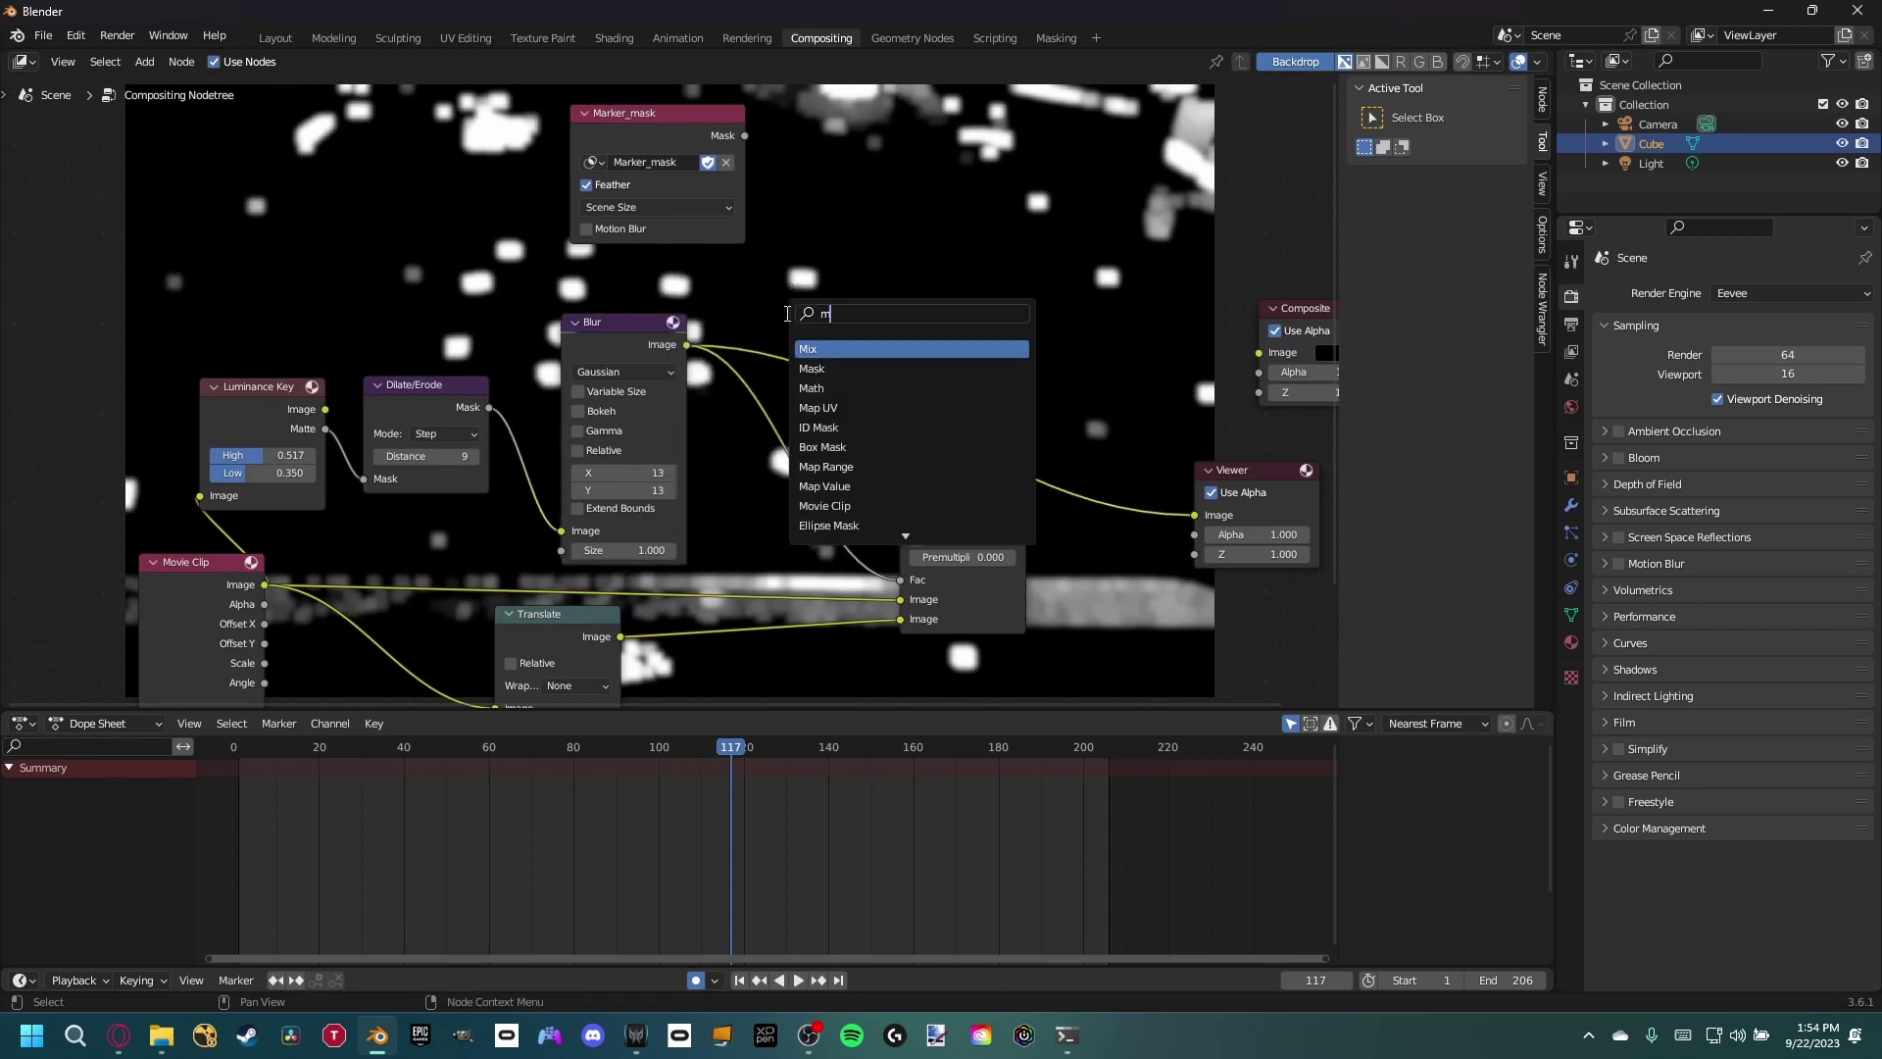
{"action": "left_click", "coordinate": [831, 350]}
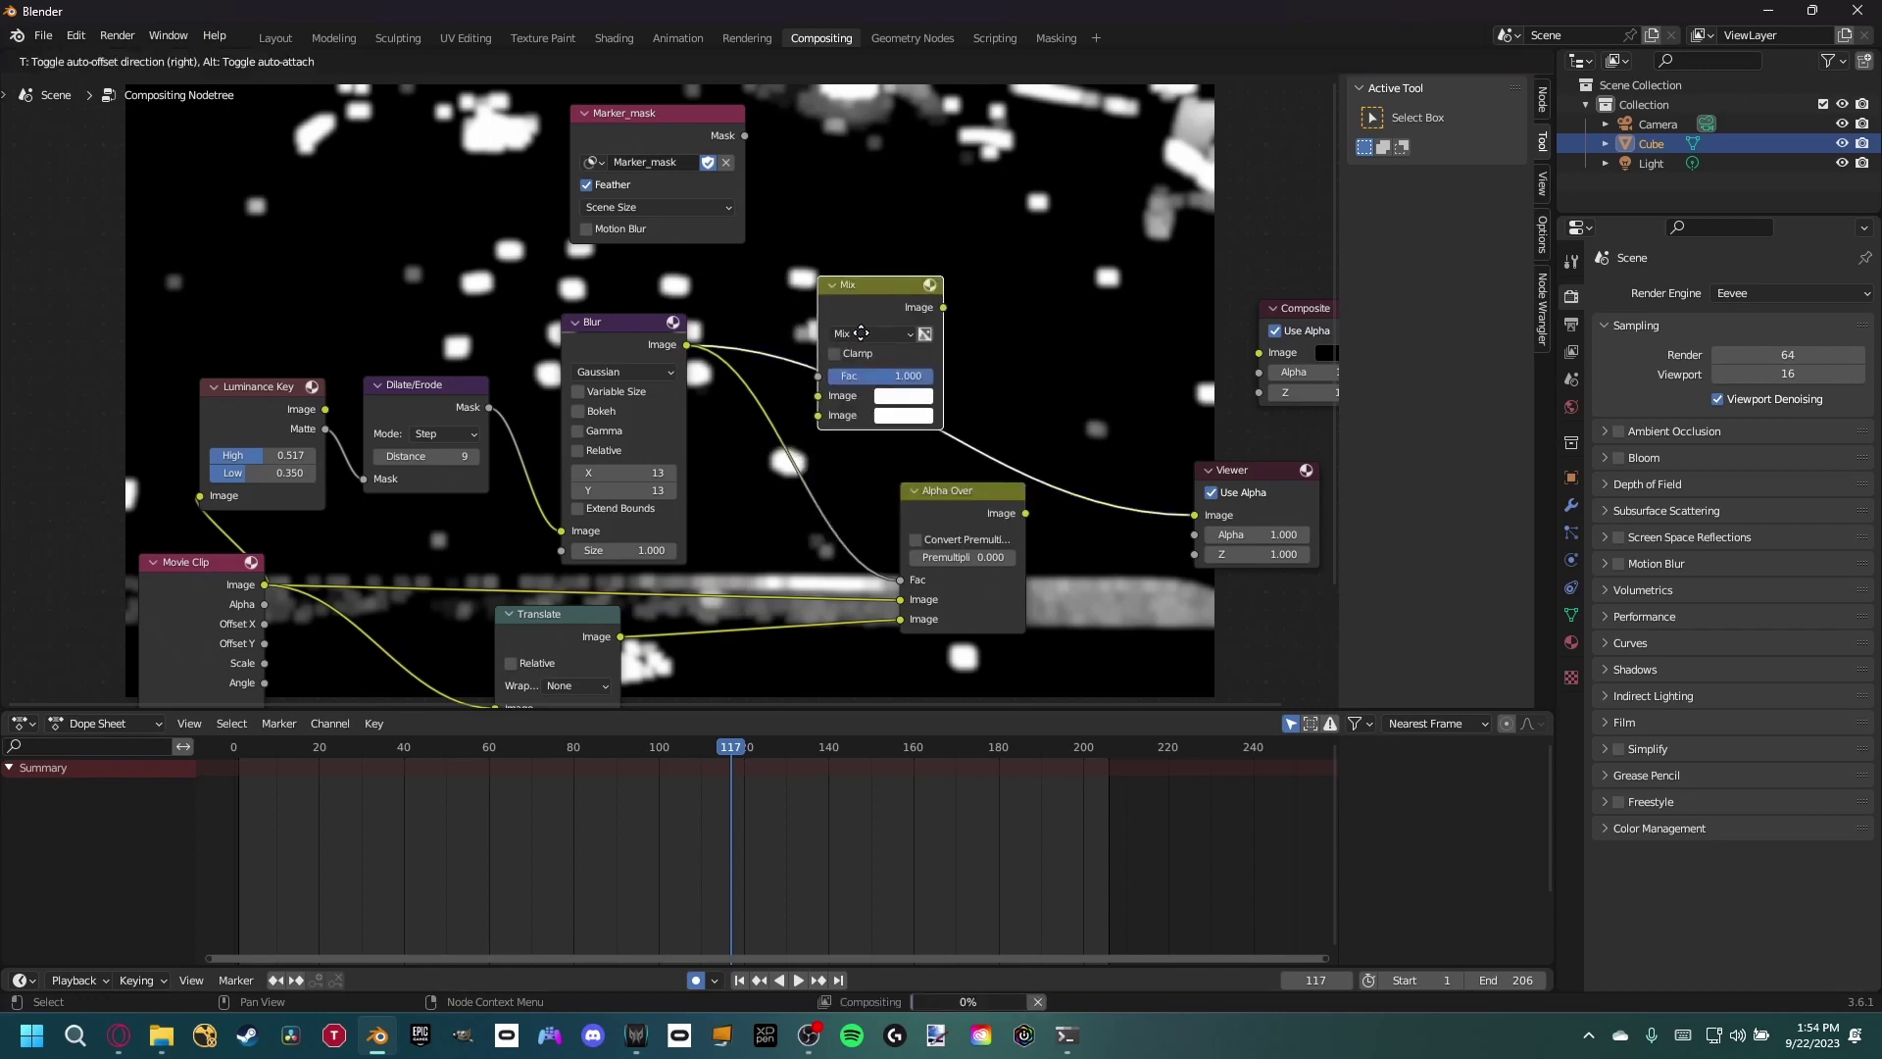
{"action": "left_click", "coordinate": [860, 325]}
{"action": "left_click_drag", "start_coordinate": [745, 135], "coordinate": [810, 412]}
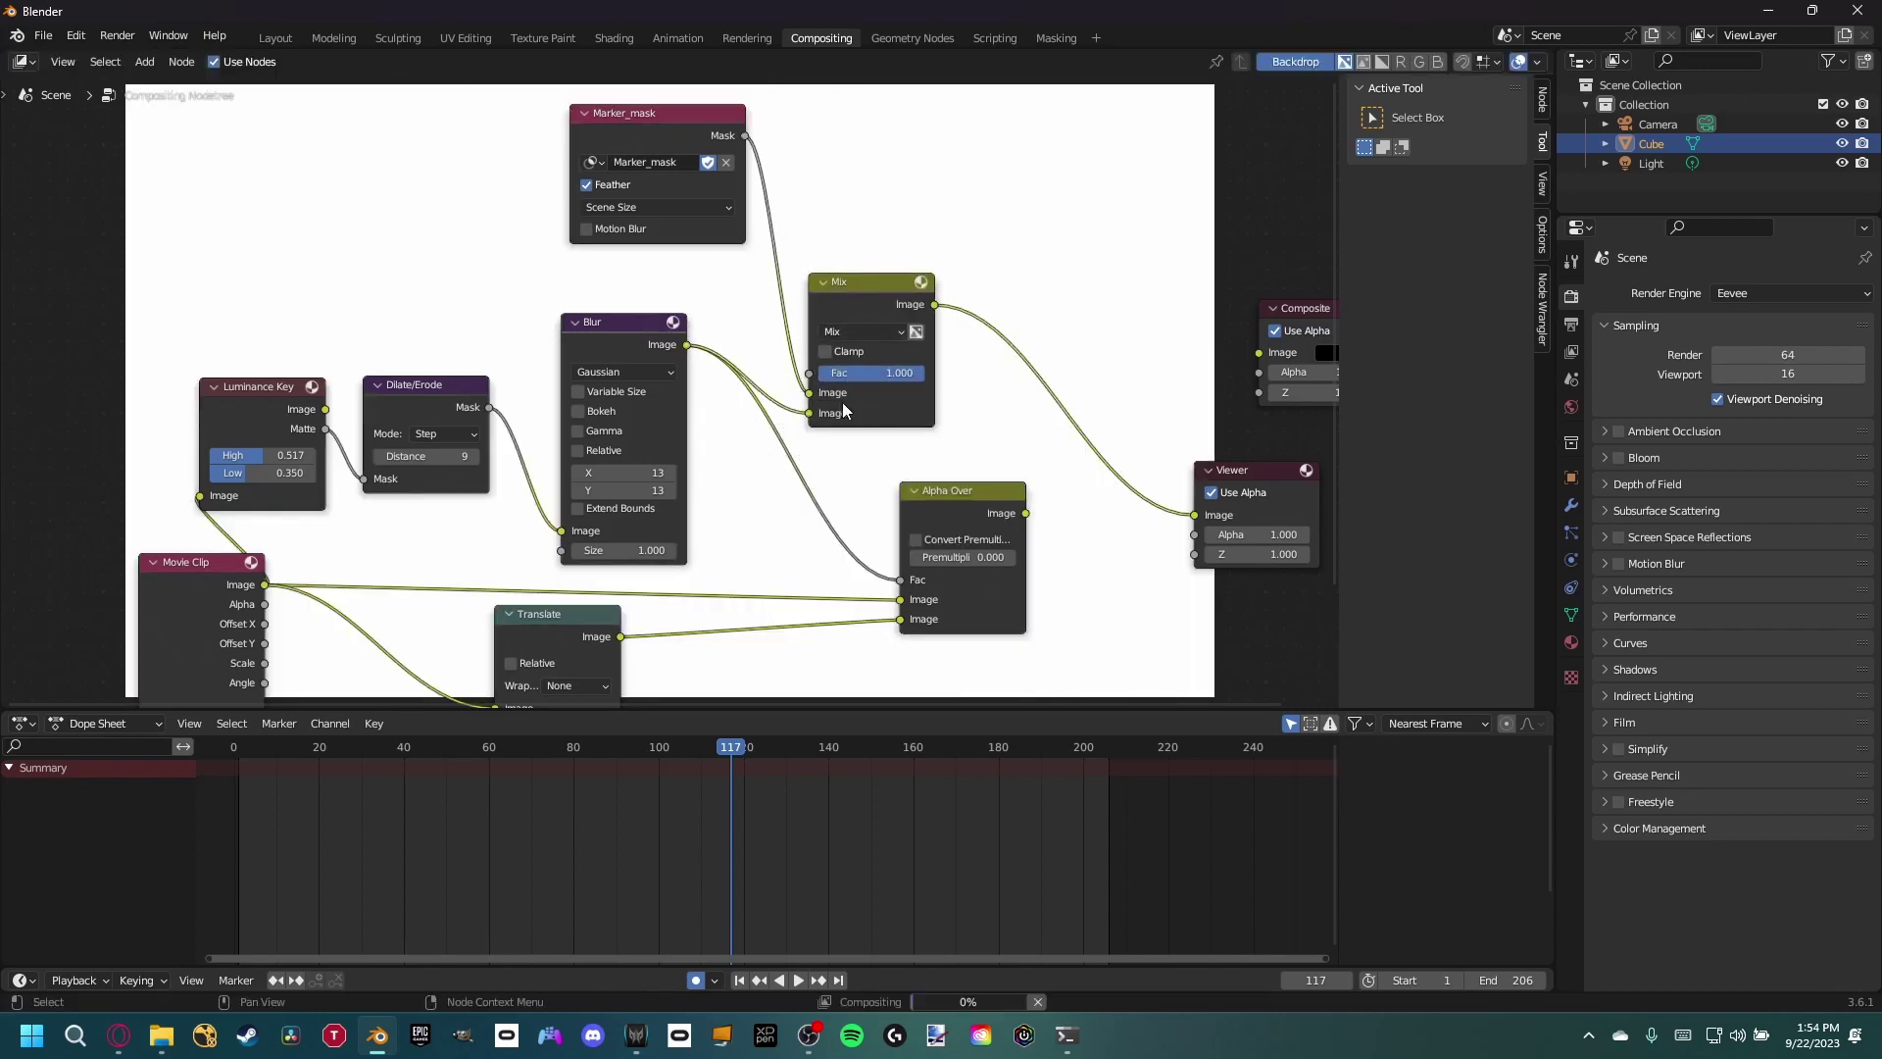
{"action": "left_click", "coordinate": [860, 331]}
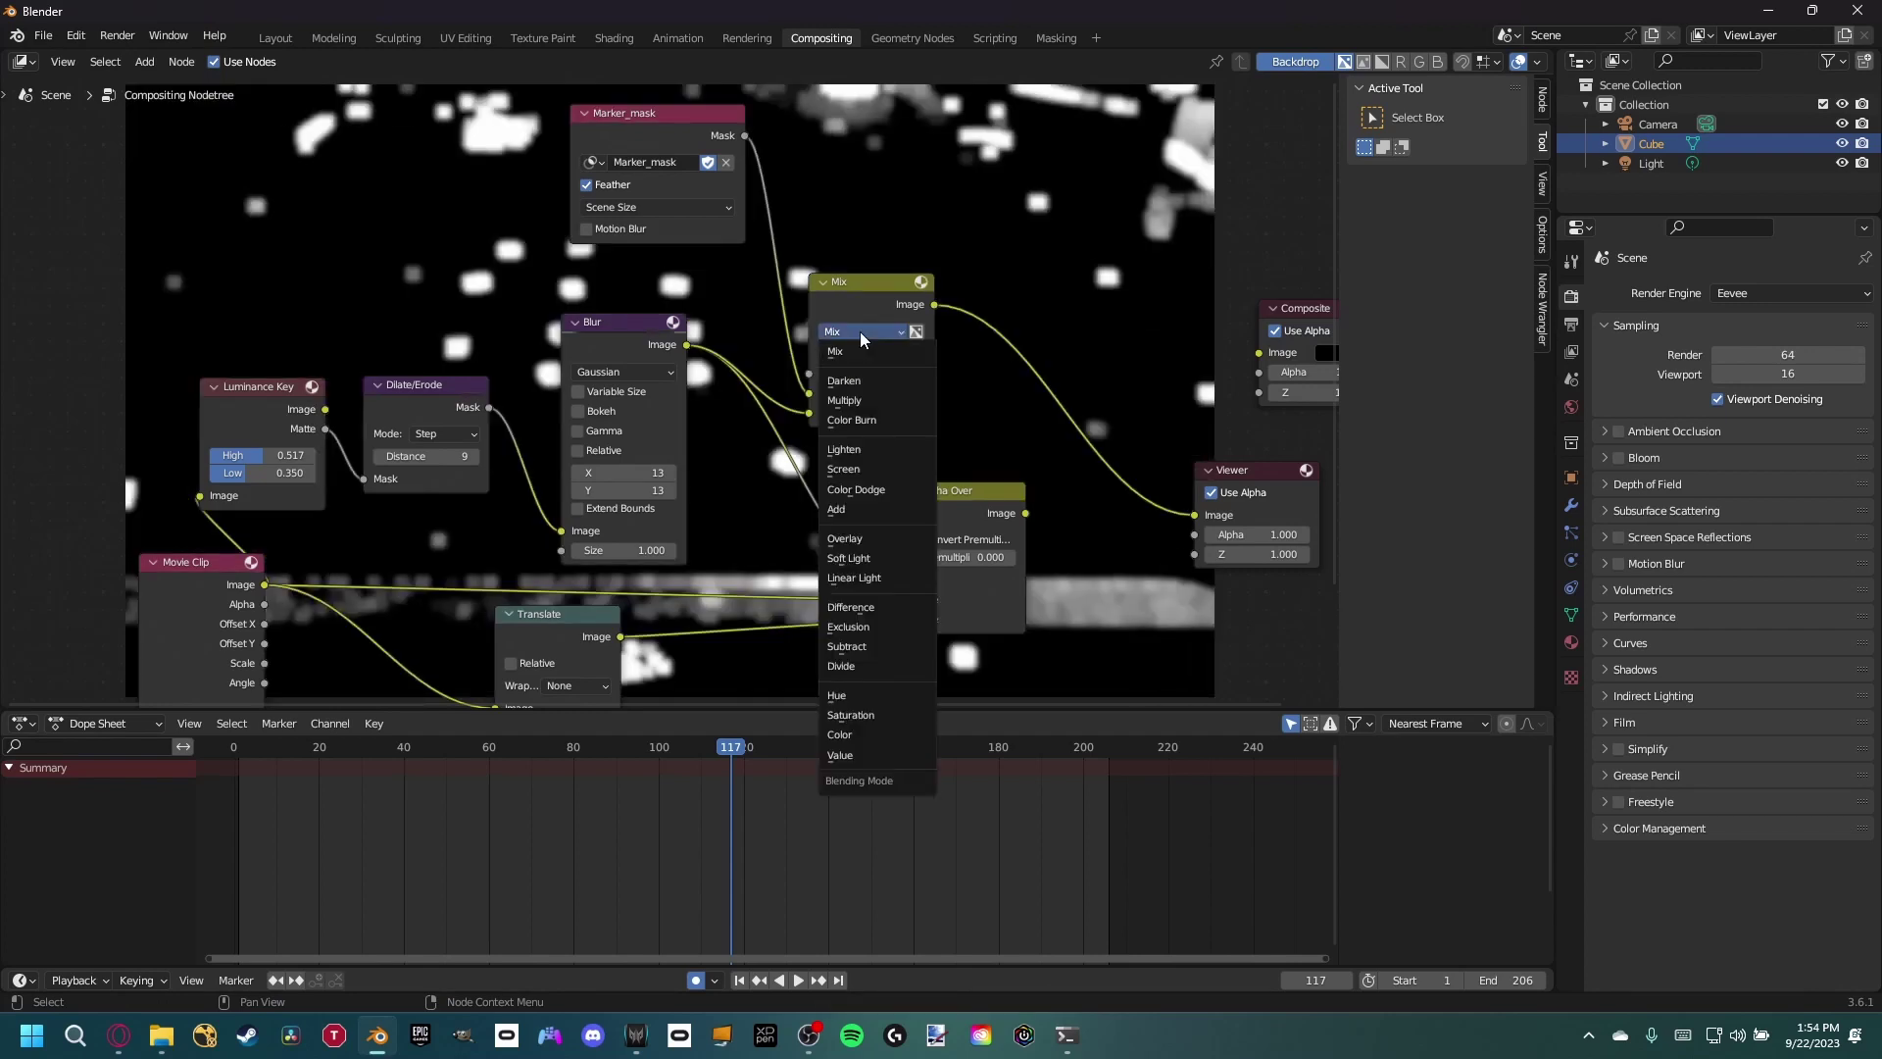
{"action": "left_click", "coordinate": [846, 403]}
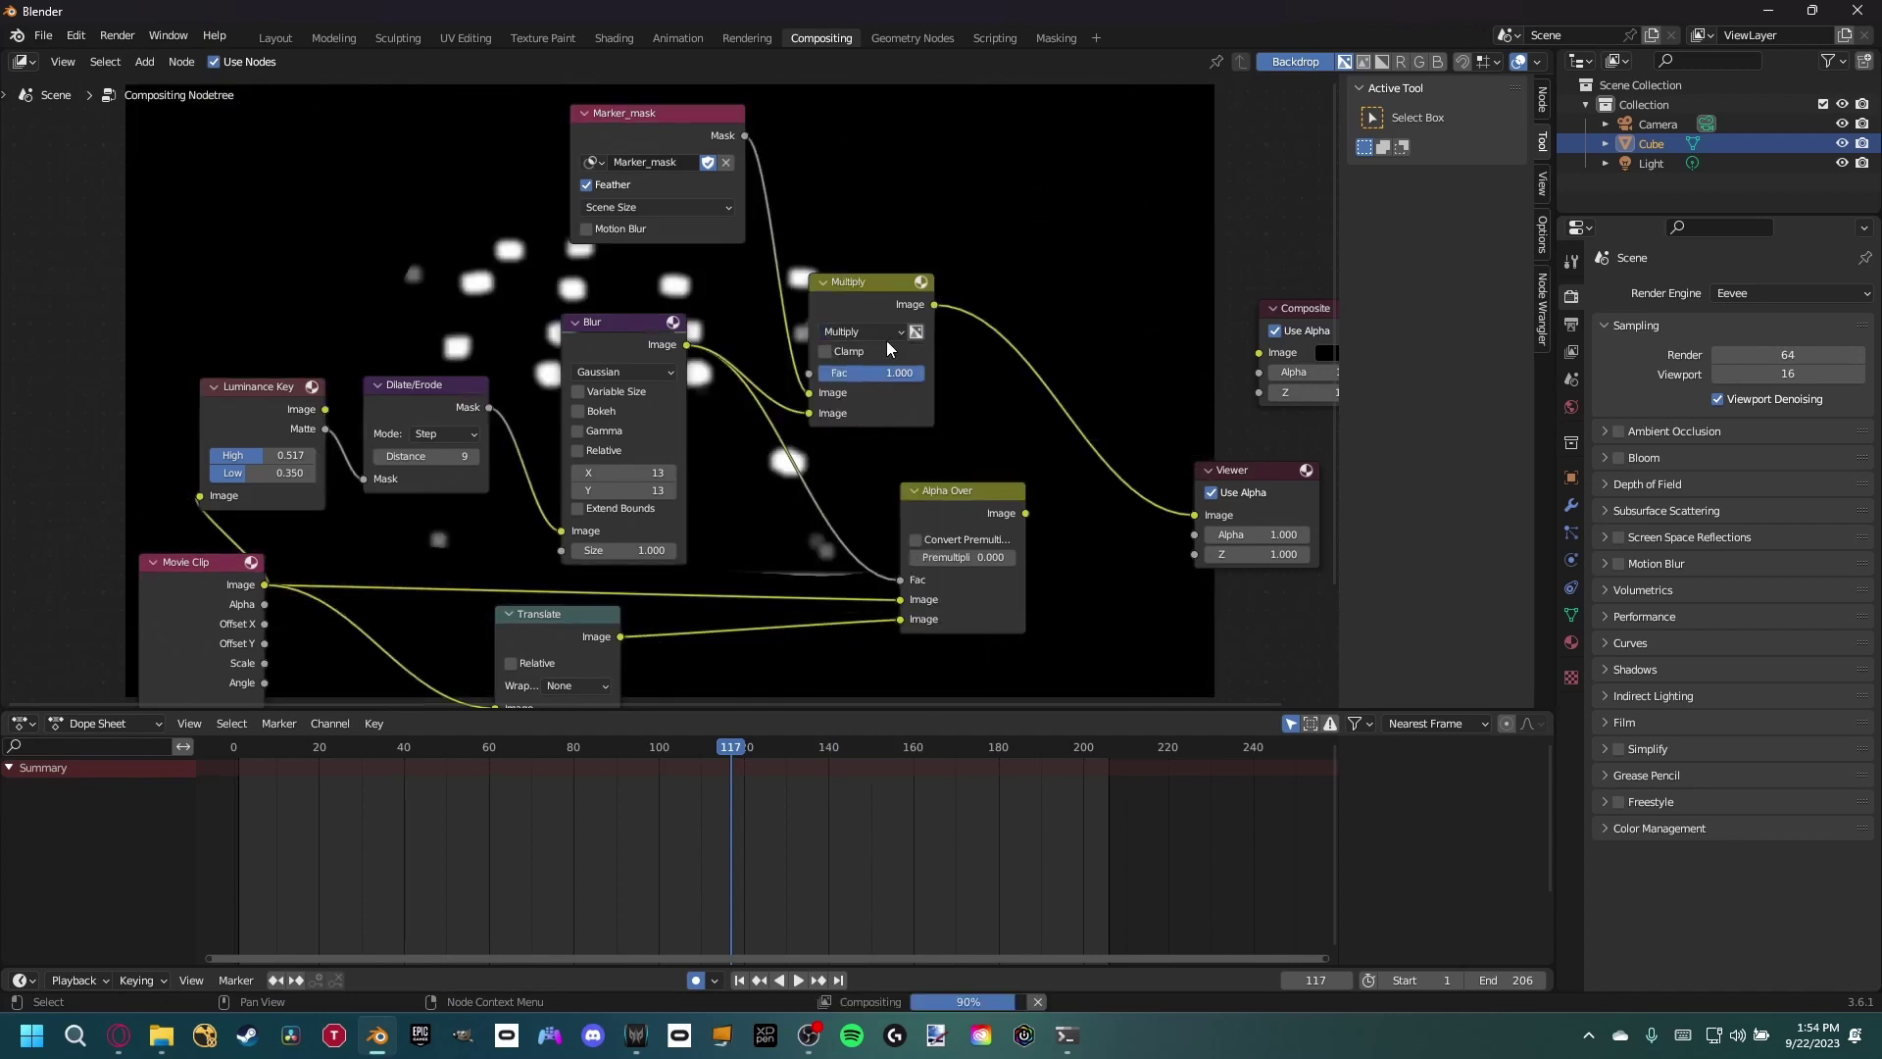
- Compare the Marker_mask, Blur and Multiply outputs in the backdrop to check how the mask limits the matte
{"action": "middle_click_drag", "start_coordinate": [848, 412], "coordinate": [865, 478]}
{"action": "left_click", "coordinate": [675, 201], "text": "ctrl+shift"}
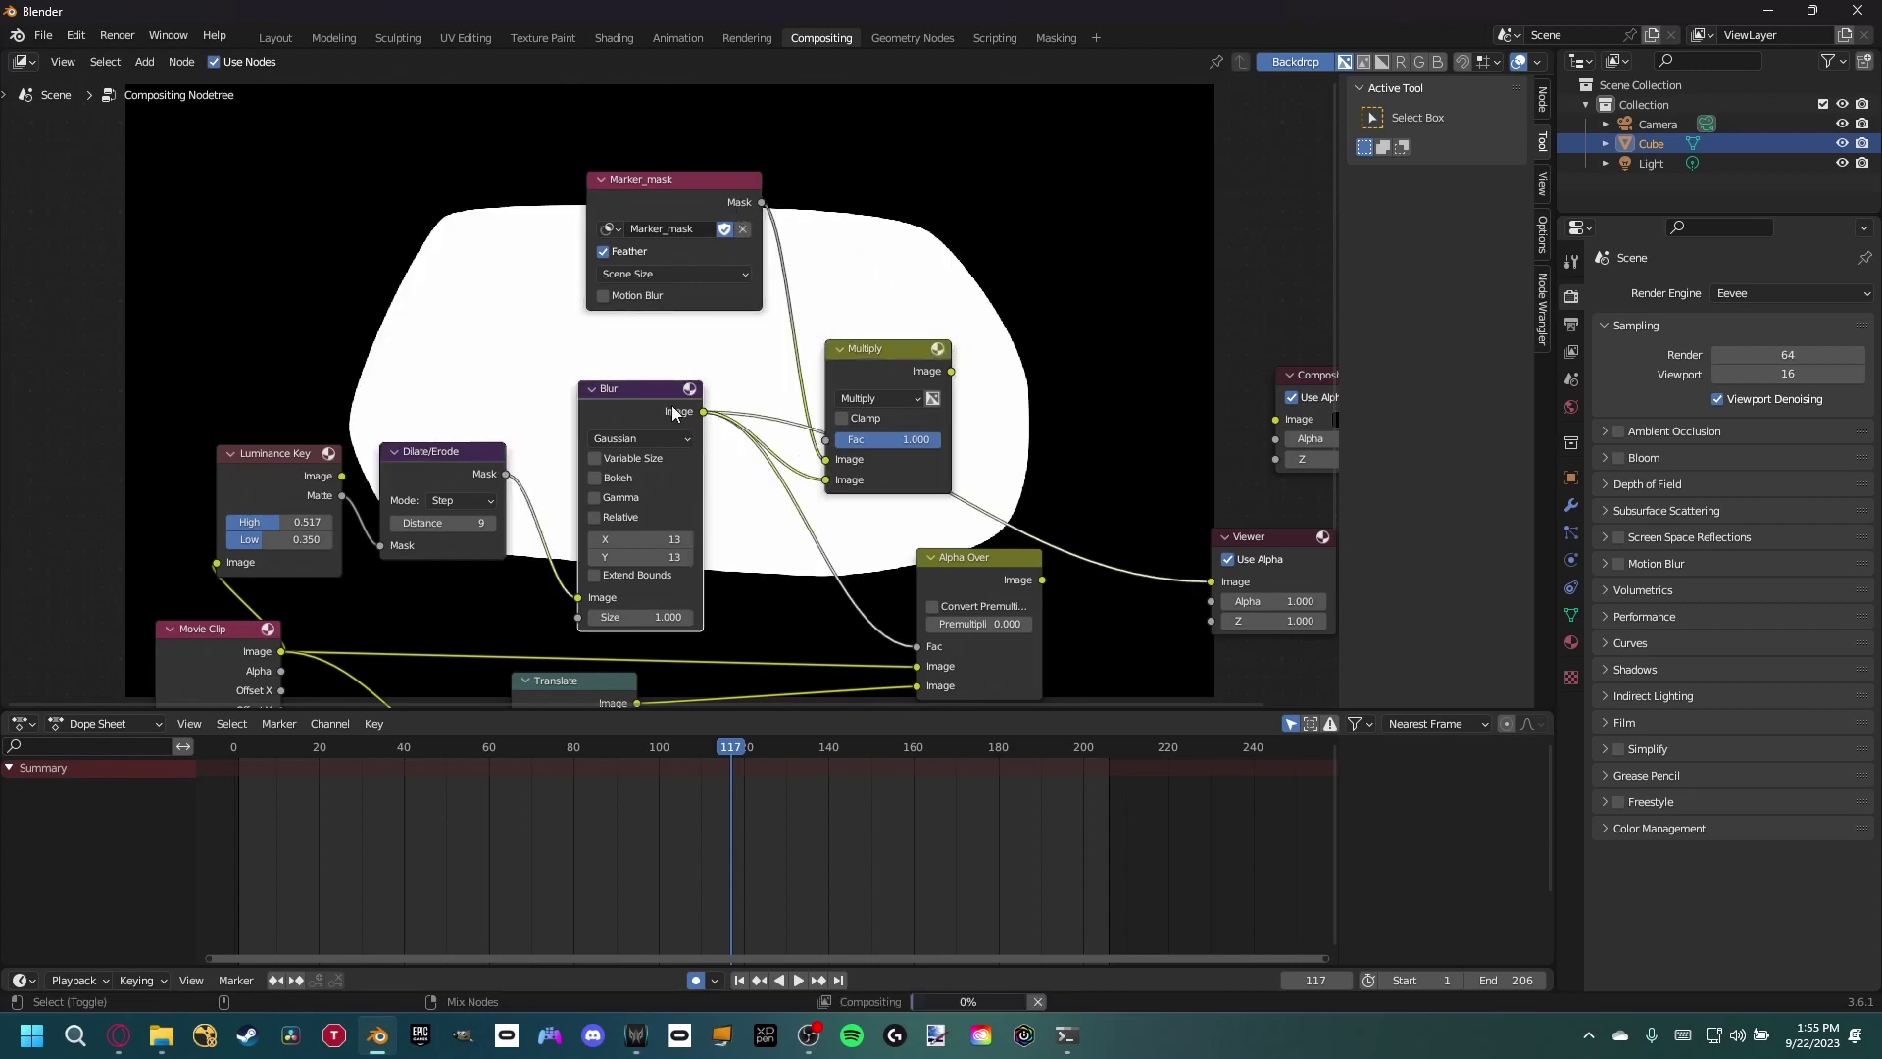
{"action": "left_click", "coordinate": [909, 349], "text": "ctrl+shift"}
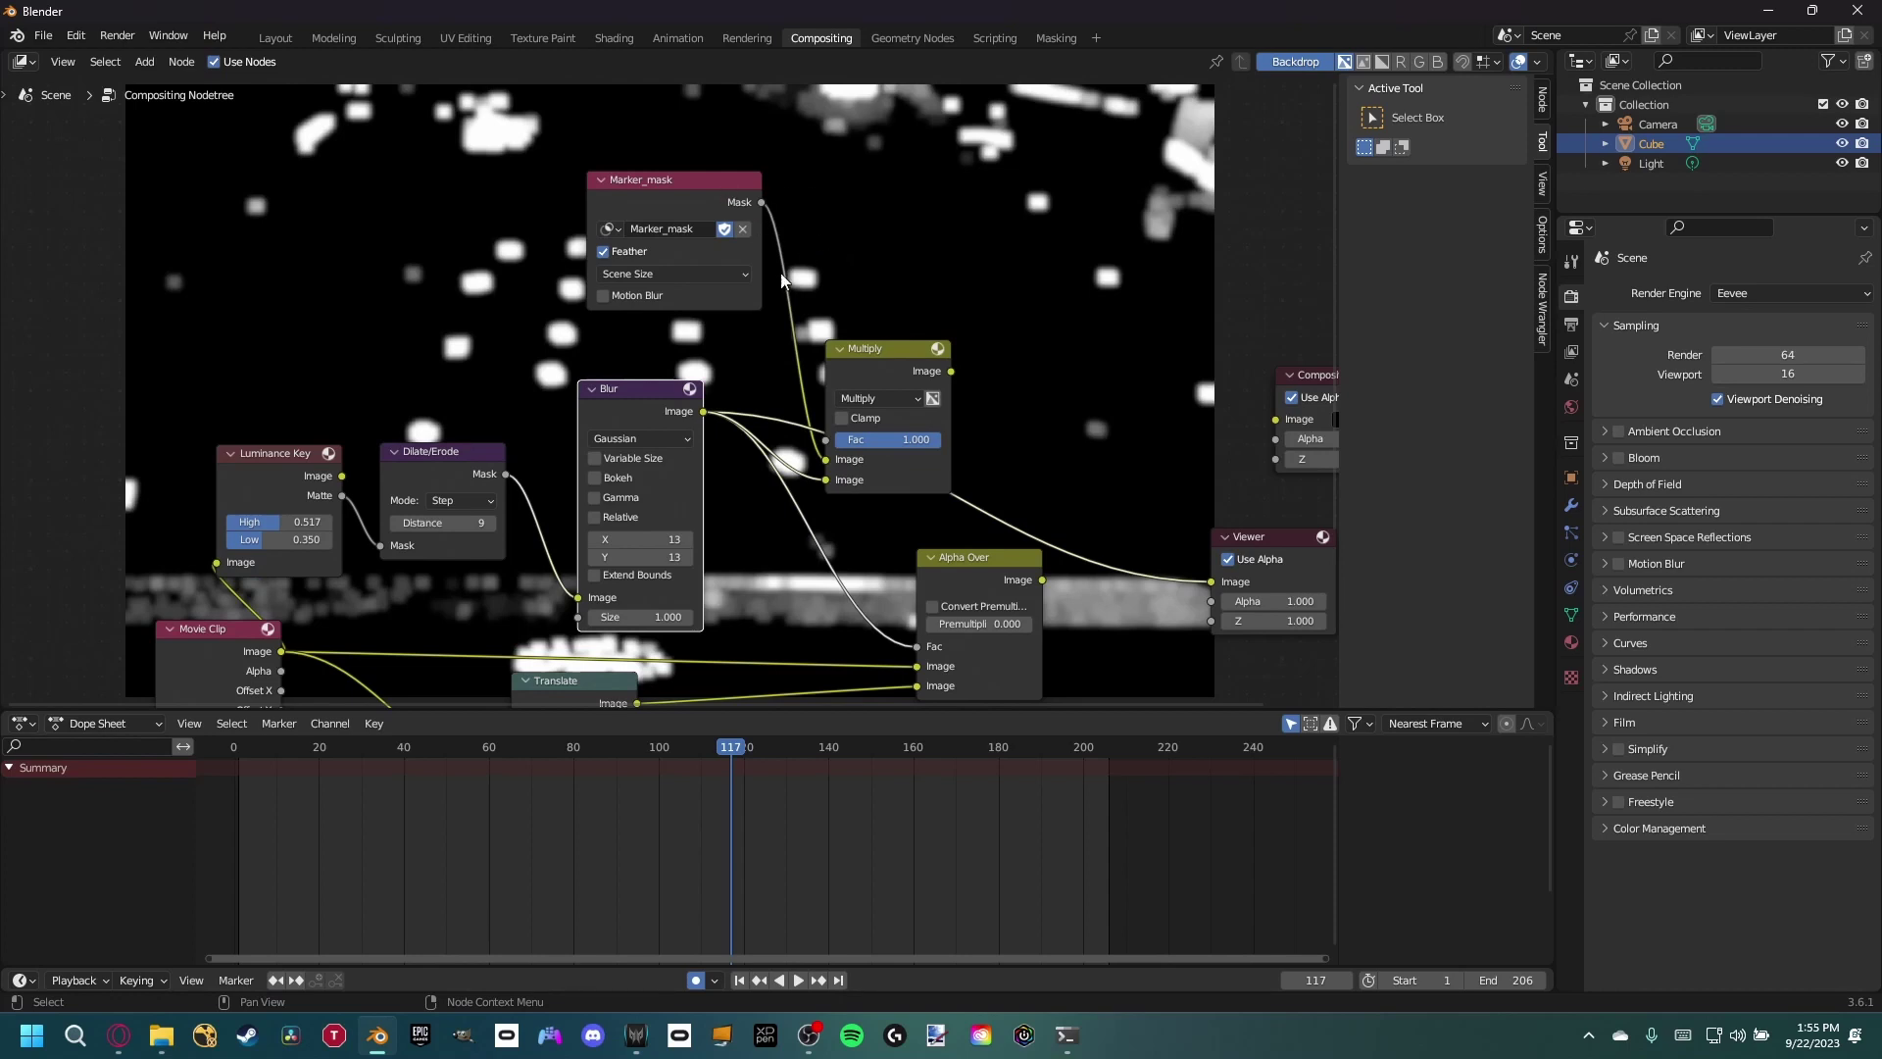
{"action": "left_click", "coordinate": [912, 359], "text": "ctrl+shift"}
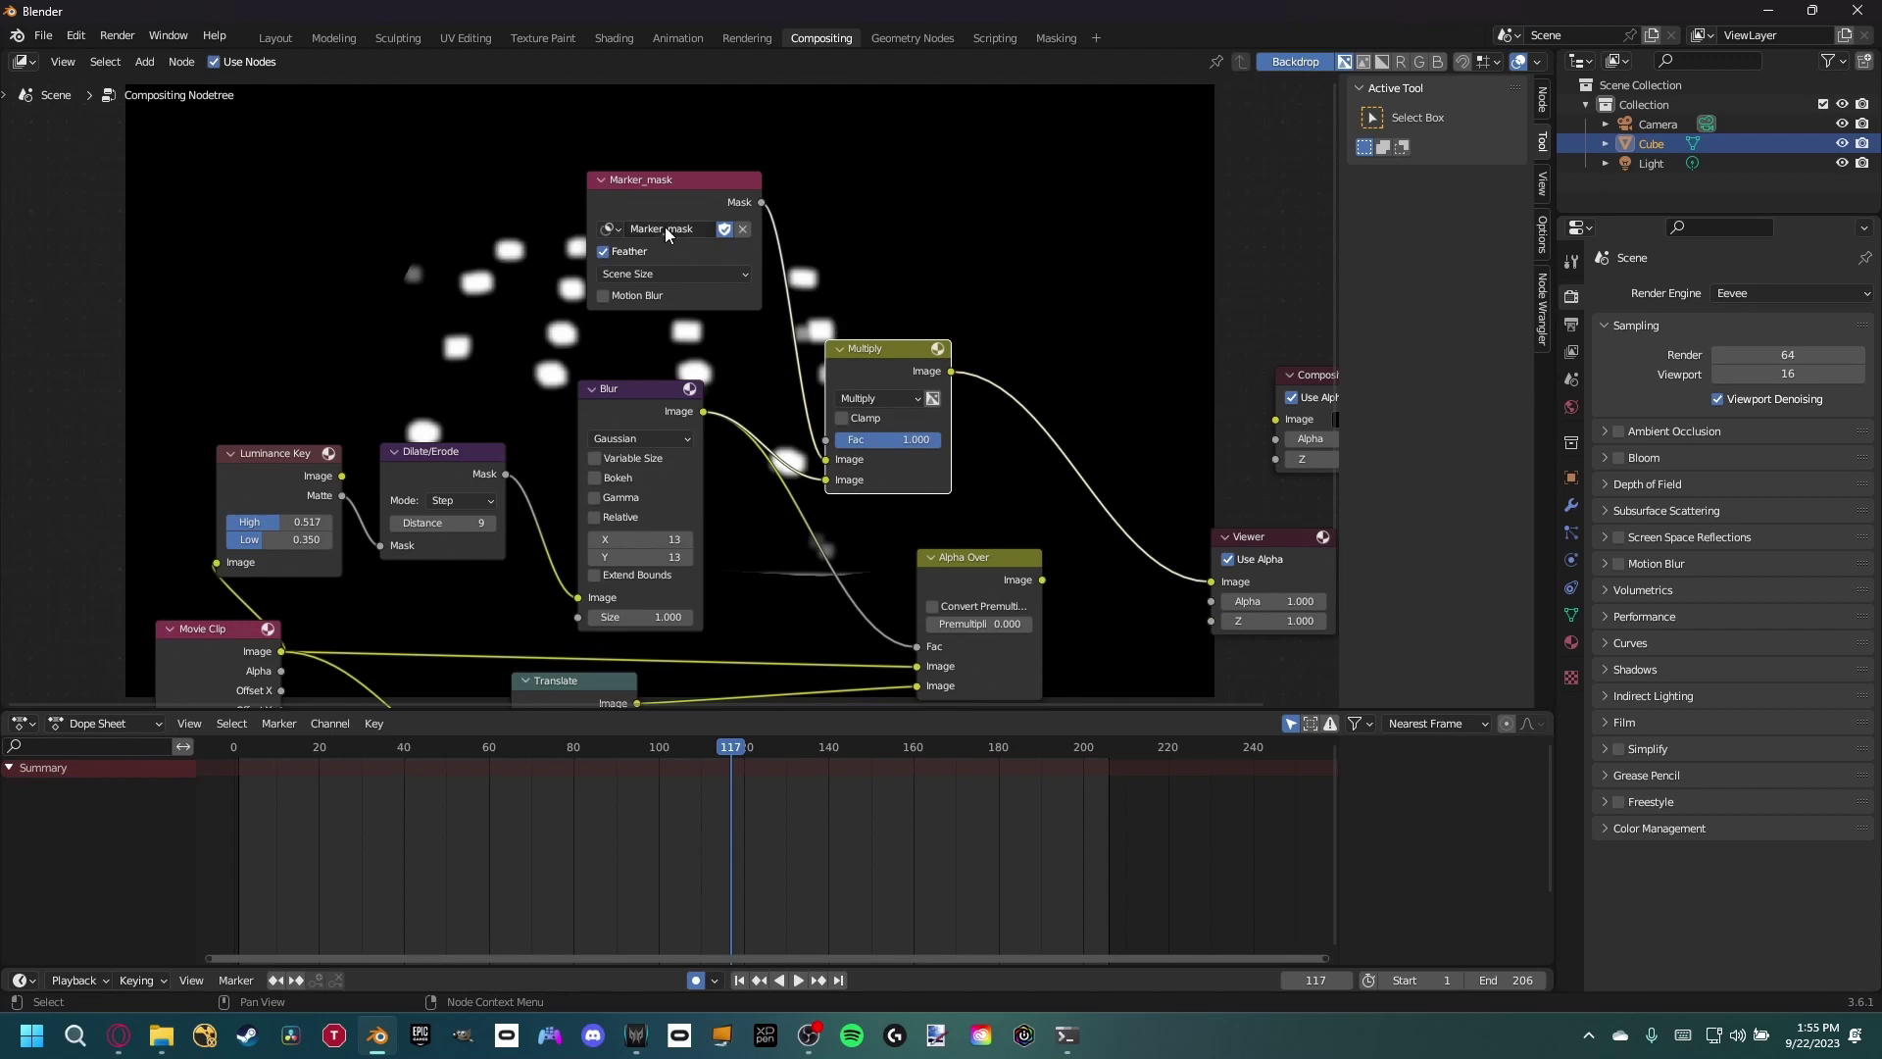
{"action": "left_click", "coordinate": [710, 208], "text": "ctrl+shift"}
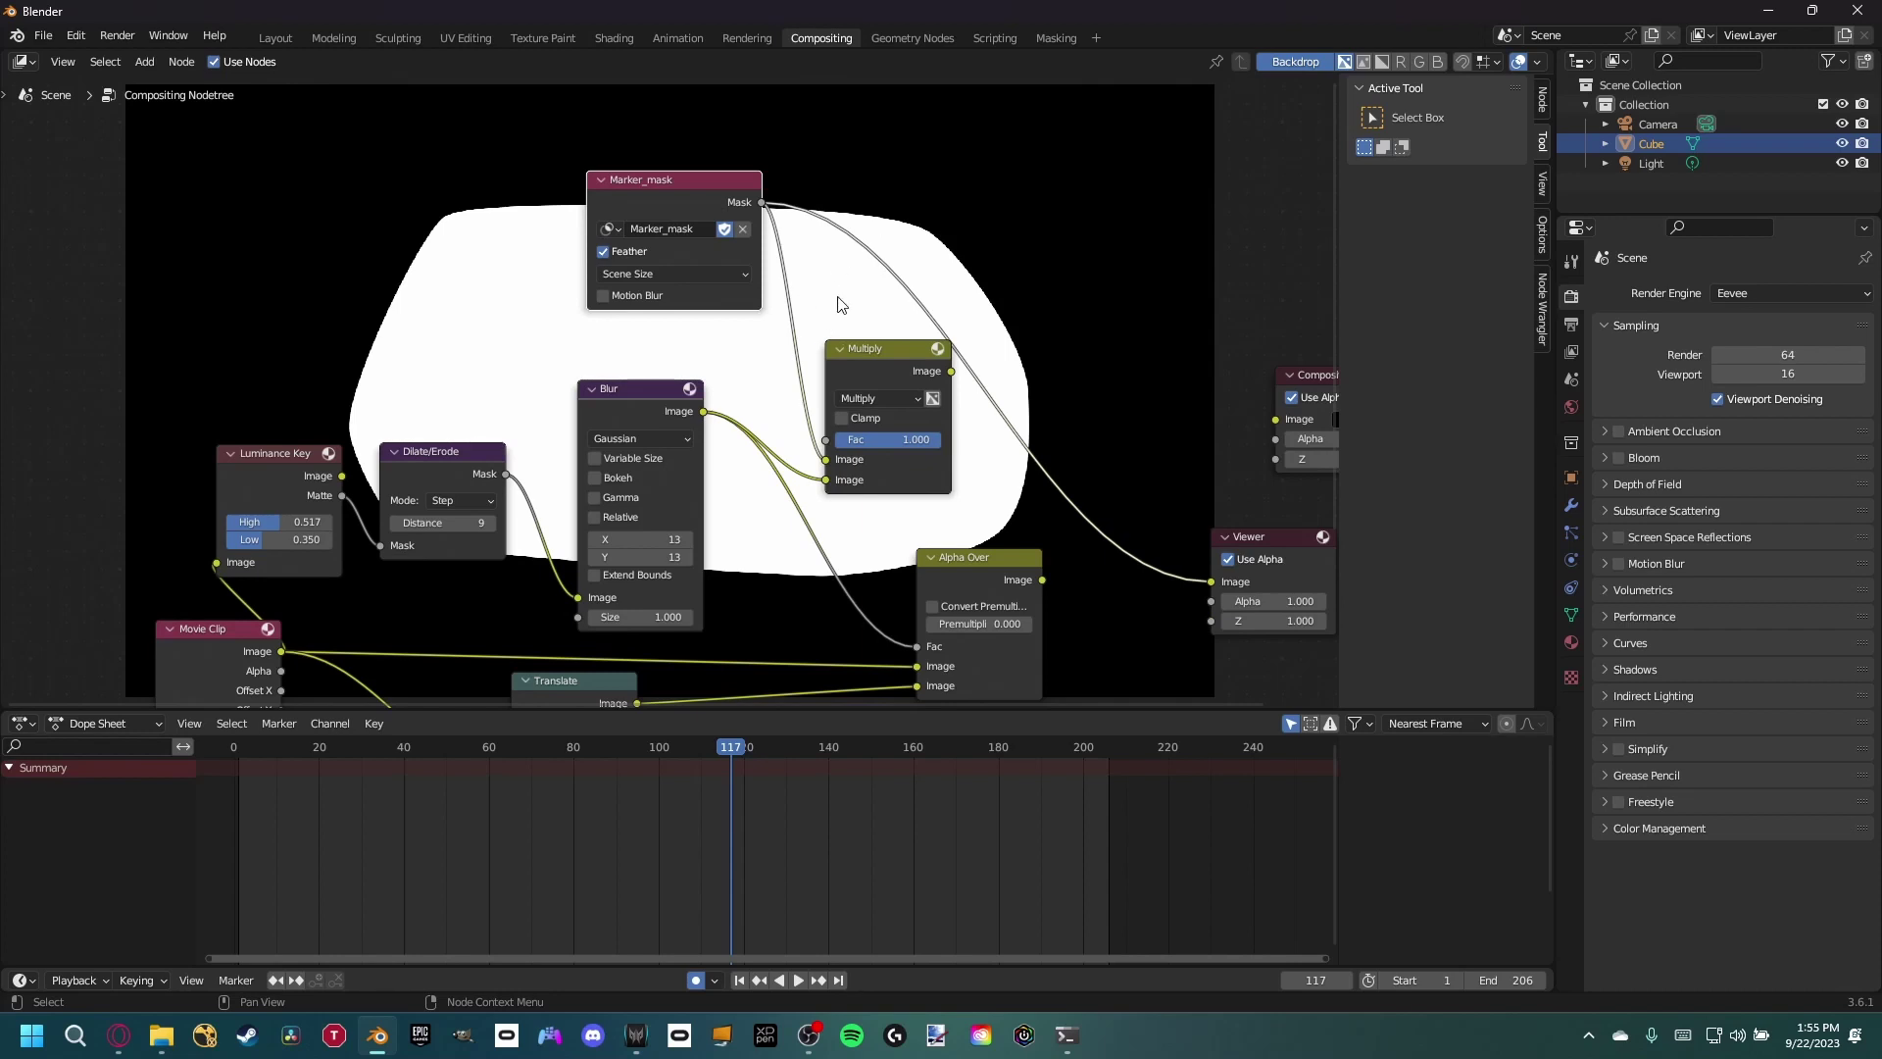
{"action": "left_click", "coordinate": [682, 414], "text": "ctrl+shift"}
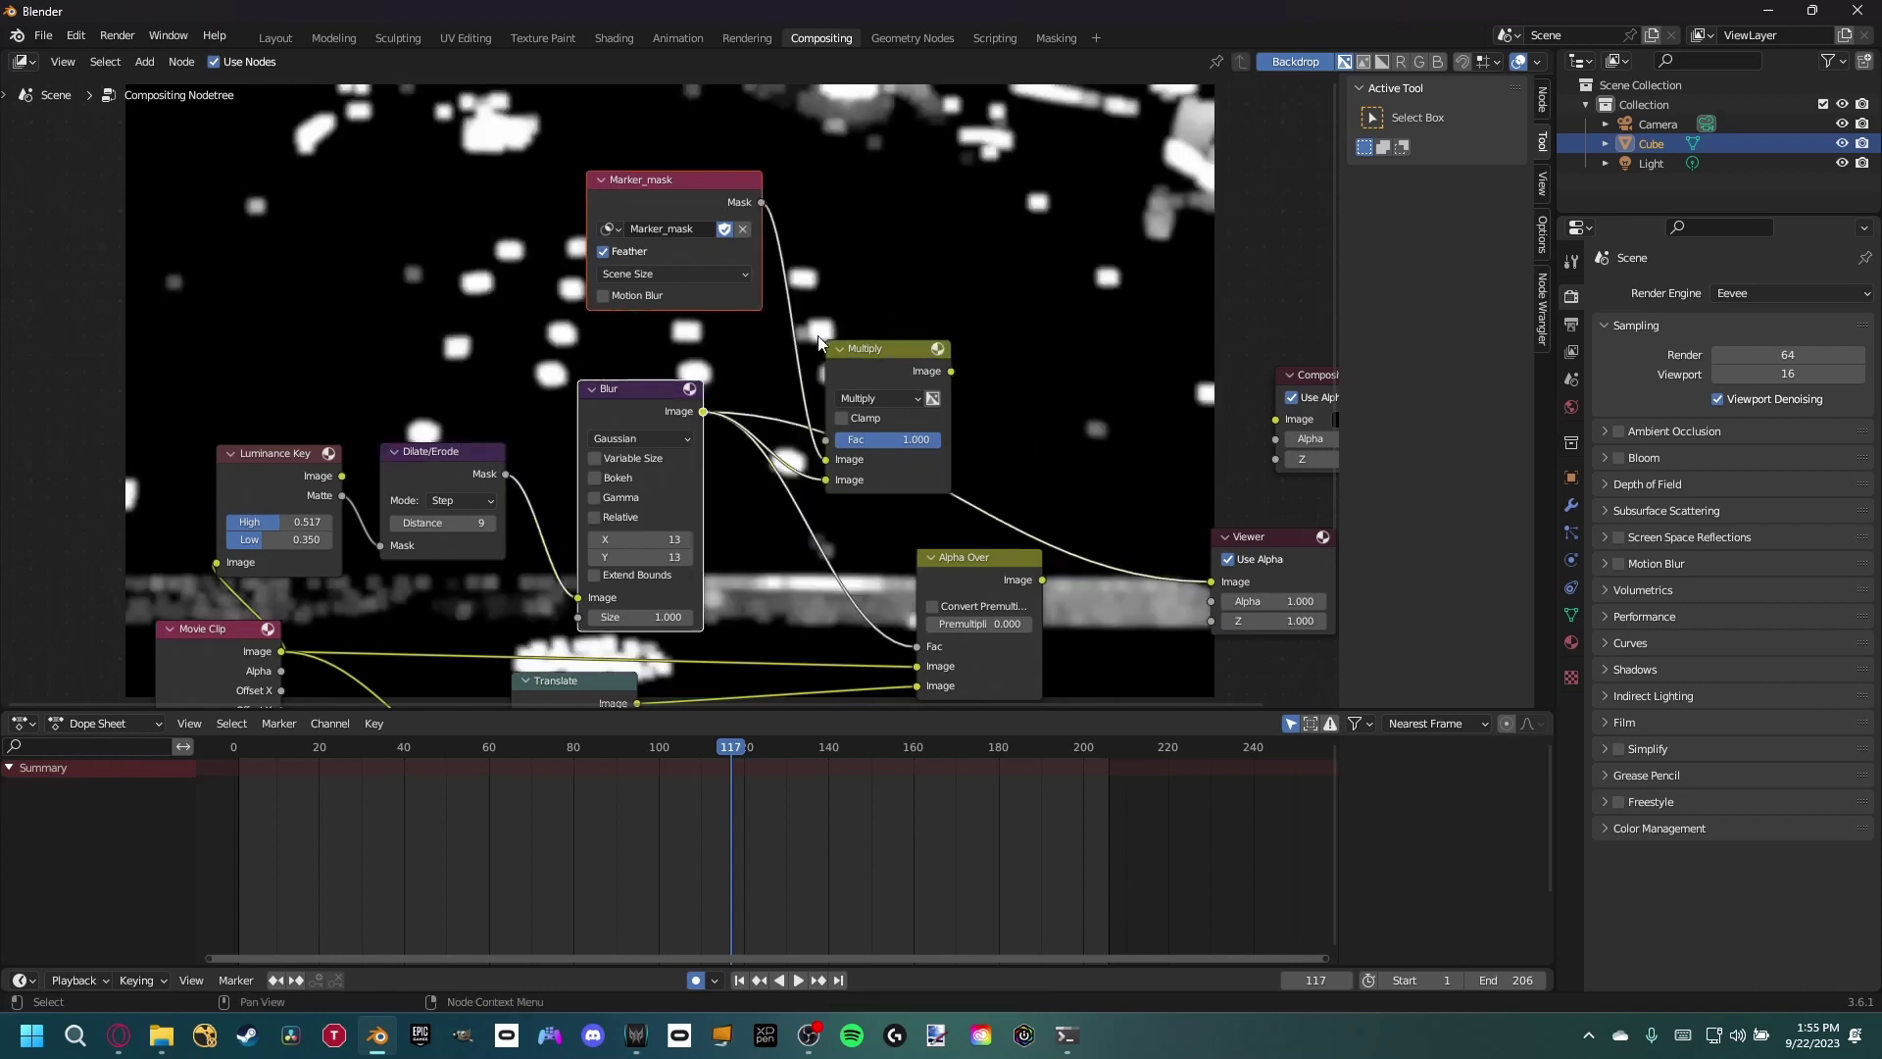
{"action": "left_click", "coordinate": [892, 363], "text": "ctrl+shift"}
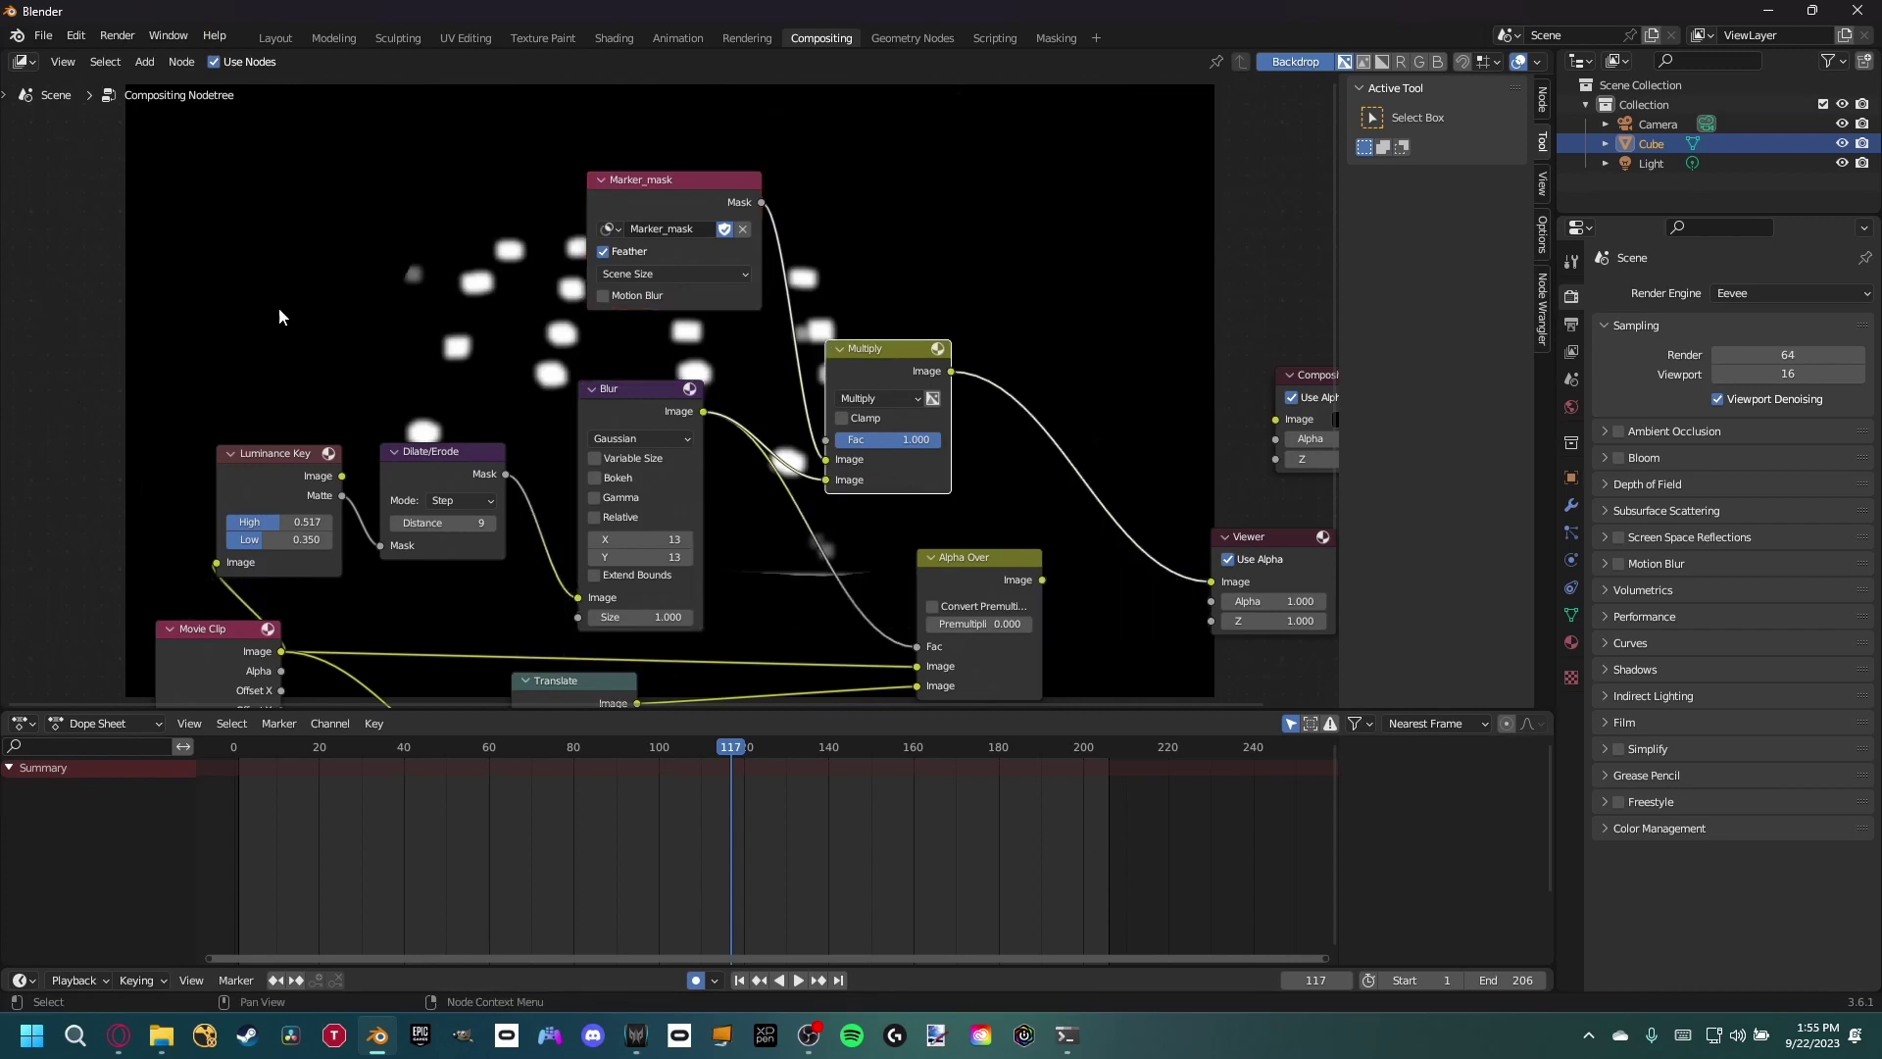
- Set the Luminance Key's High to 0.492 and Low to 0.417 to clean up the faint spots in the matte
{"action": "middle_click_drag", "start_coordinate": [888, 311], "coordinate": [899, 335]}
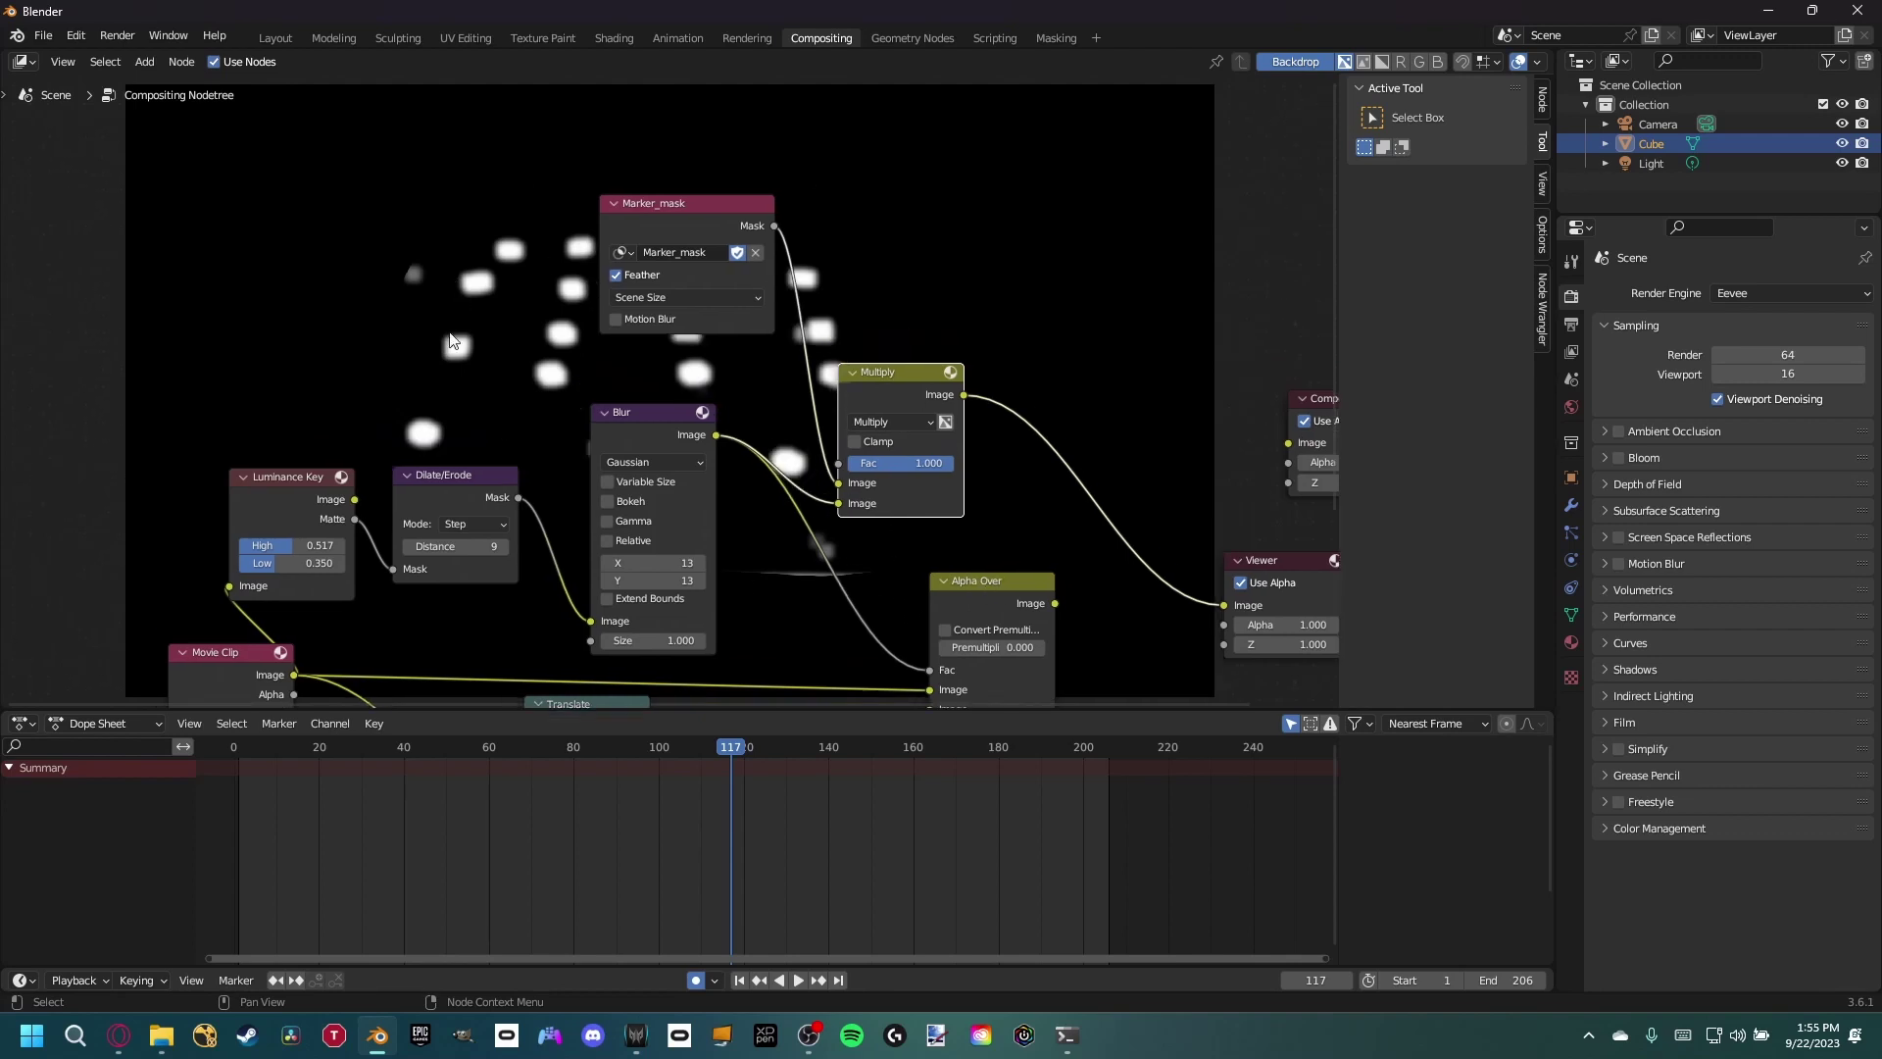
{"action": "middle_click_drag", "start_coordinate": [447, 340], "coordinate": [398, 317]}
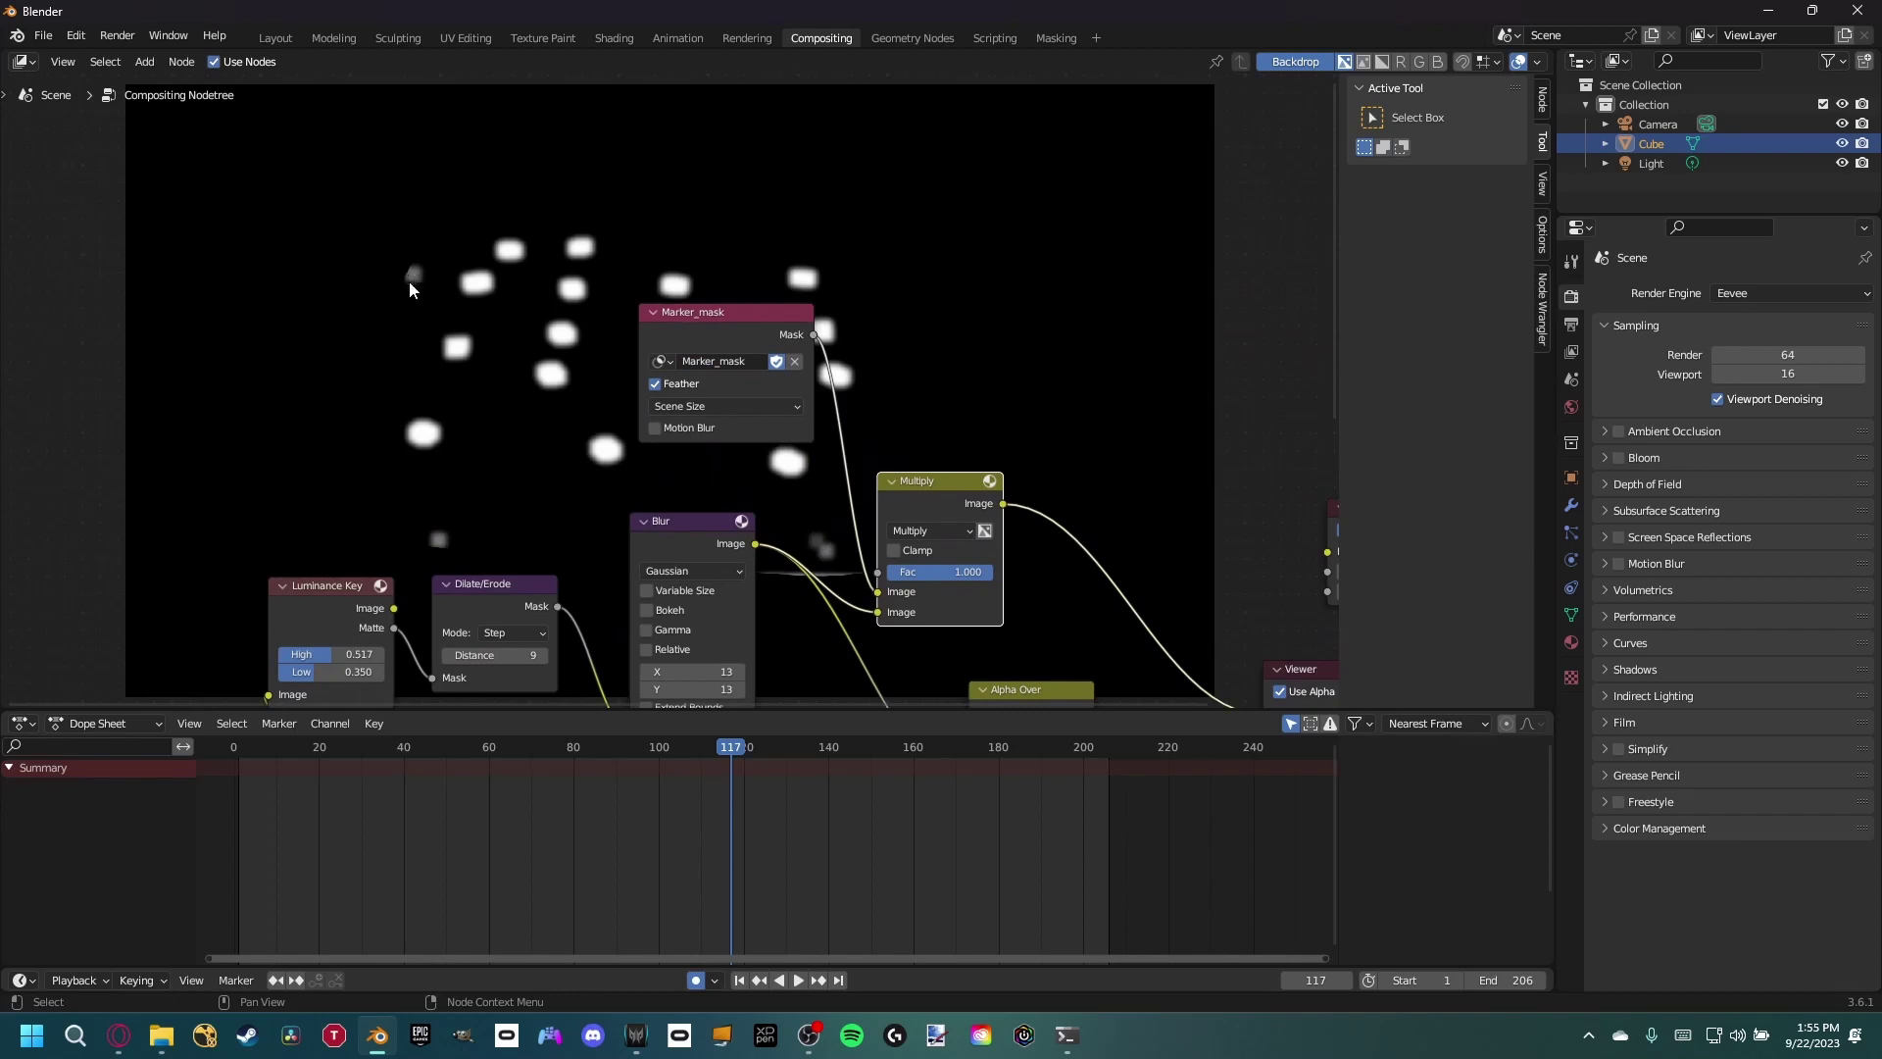
{"action": "middle_click_drag", "start_coordinate": [625, 542], "coordinate": [848, 604]}
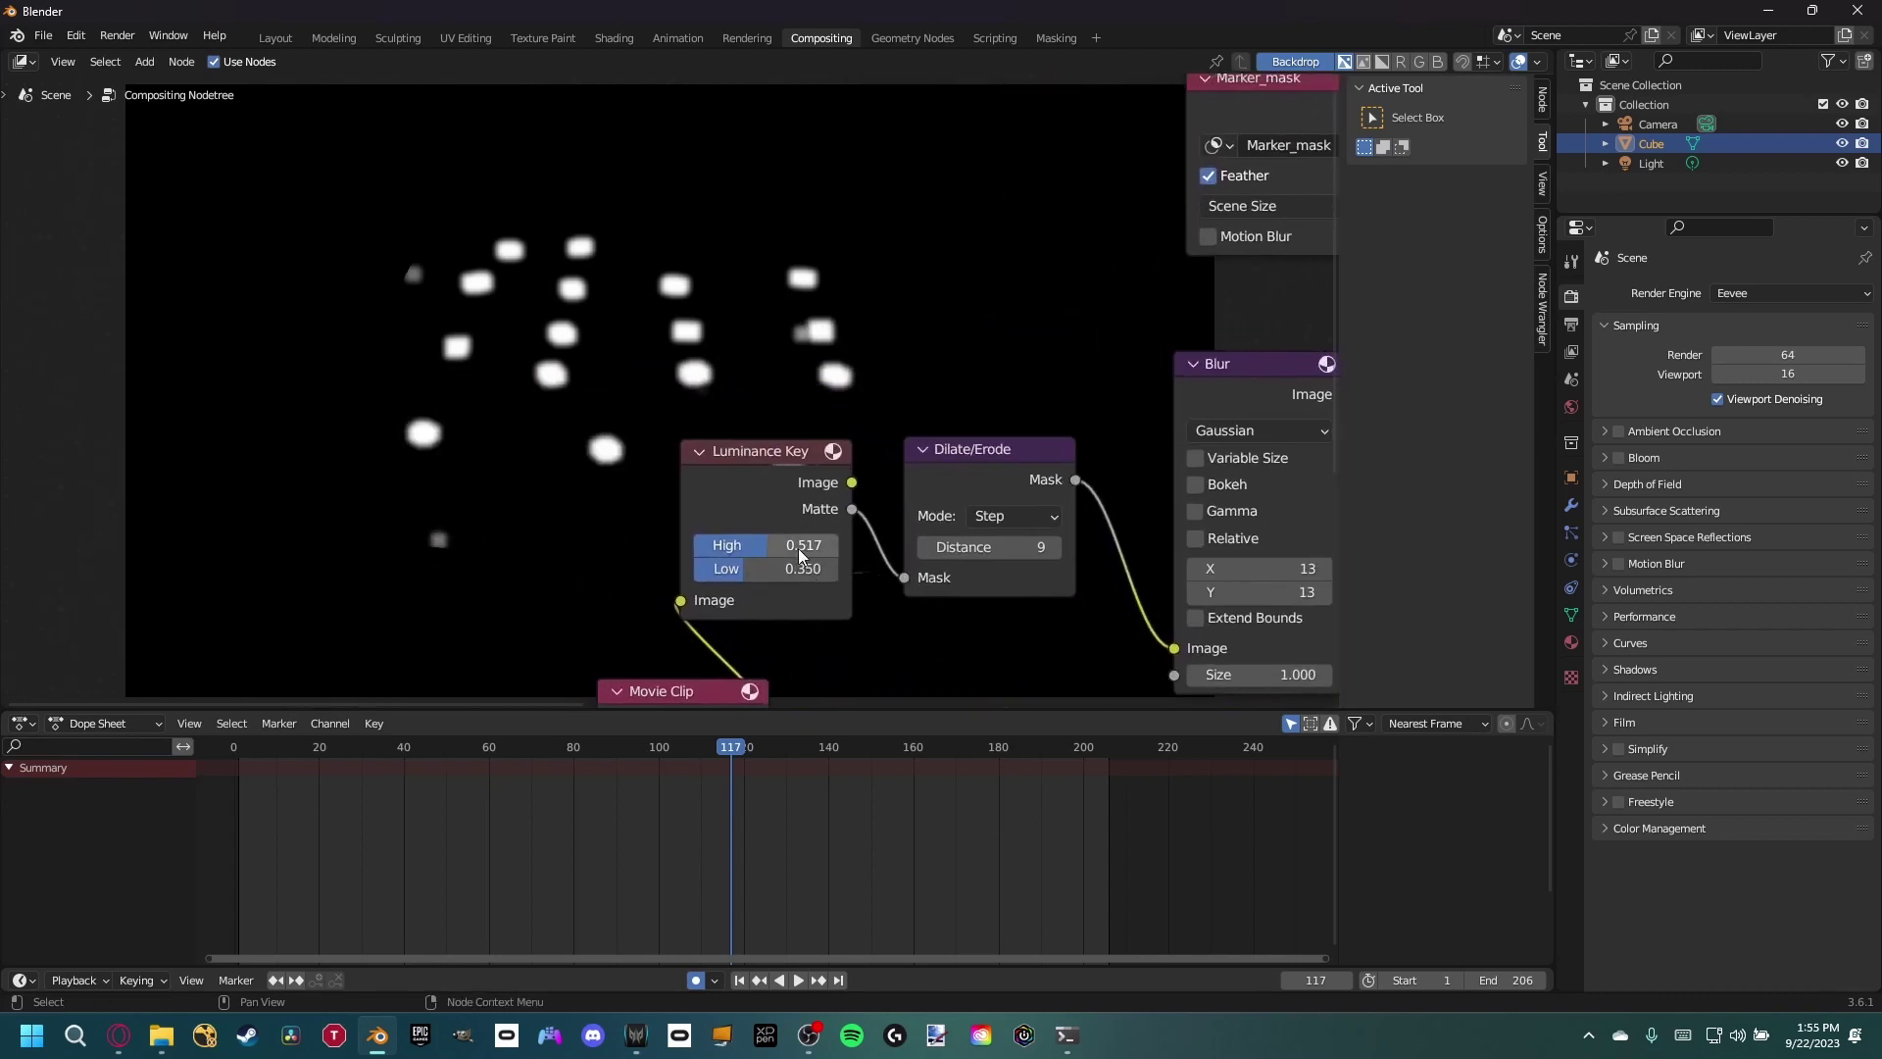
{"action": "mouse_move", "coordinate": [796, 549]}
{"action": "left_mouse_down"}
{"action": "mouse_move", "coordinate": [767, 552]}
{"action": "mouse_move", "coordinate": [824, 568]}
{"action": "left_mouse_up"}
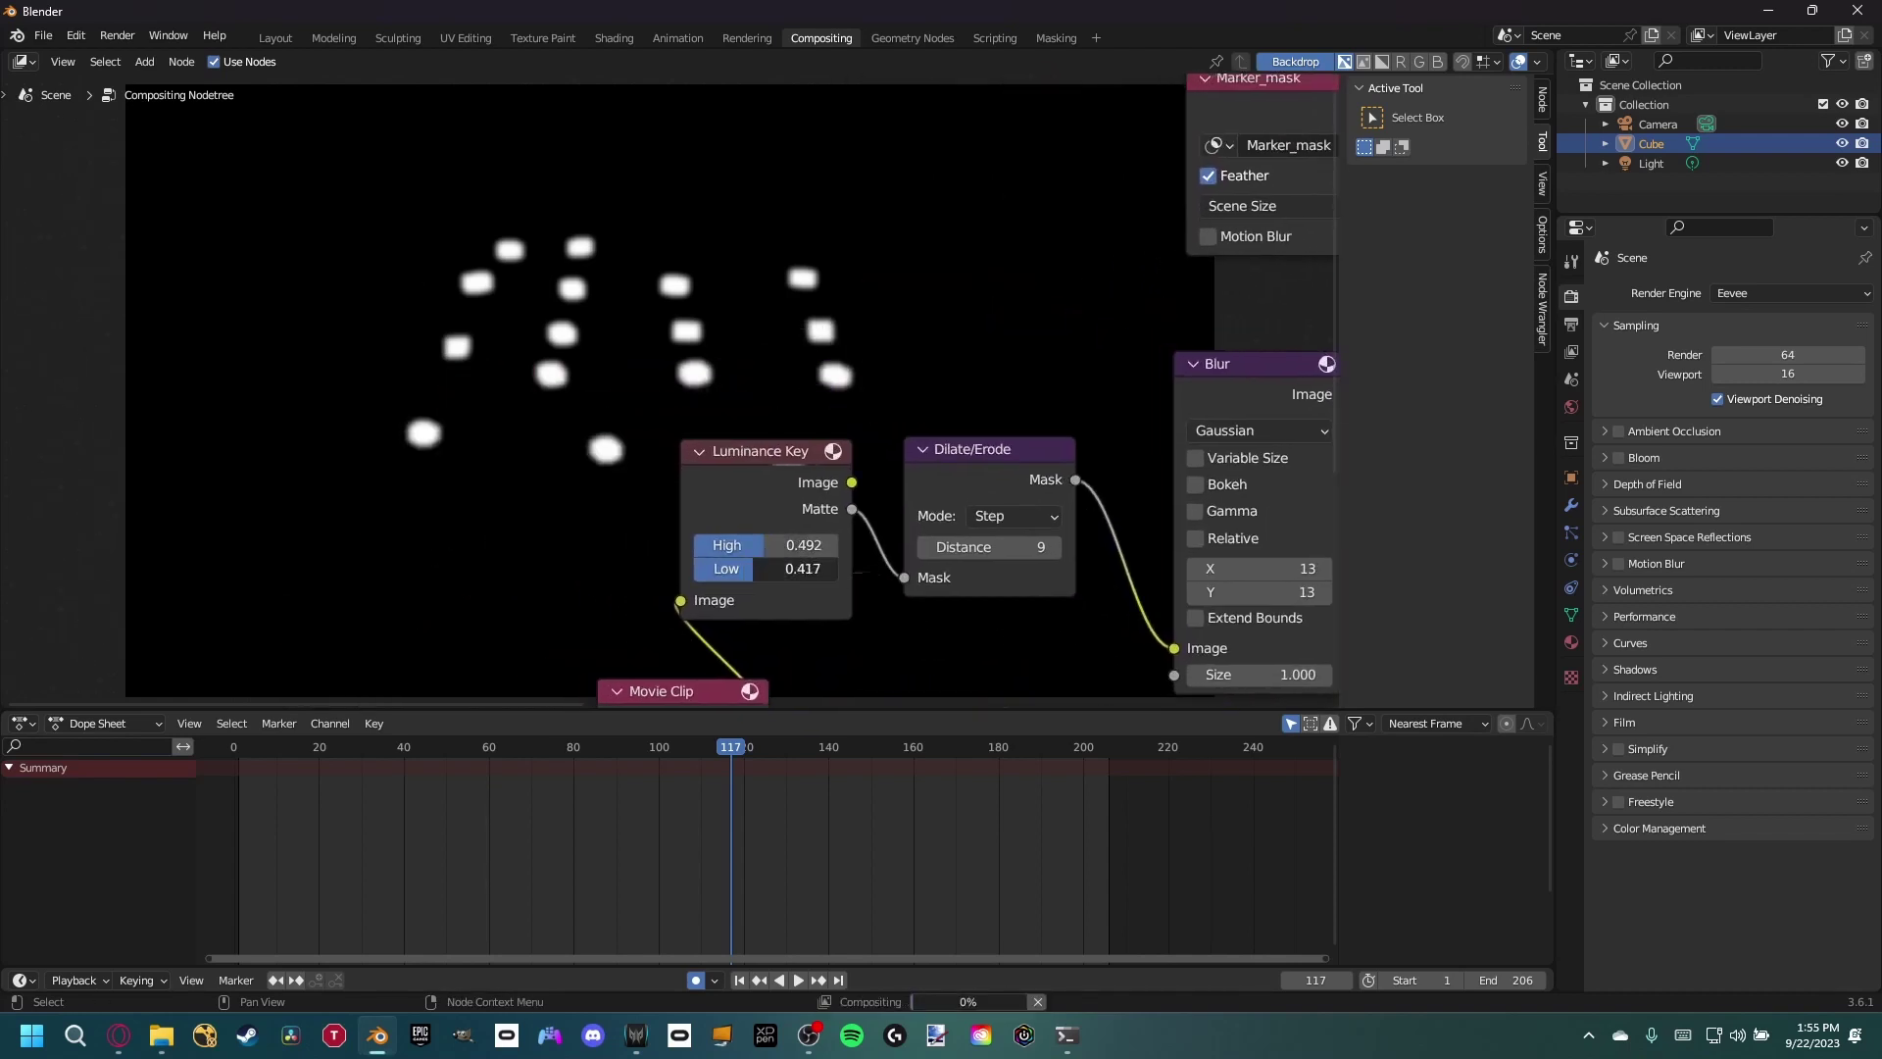
- Connect the Multiply output to the Alpha Over node's Fac input, shift Alpha Over slightly right and preview its output
{"action": "middle_click_drag", "start_coordinate": [762, 545], "coordinate": [1012, 395], "text": "ctrl"}
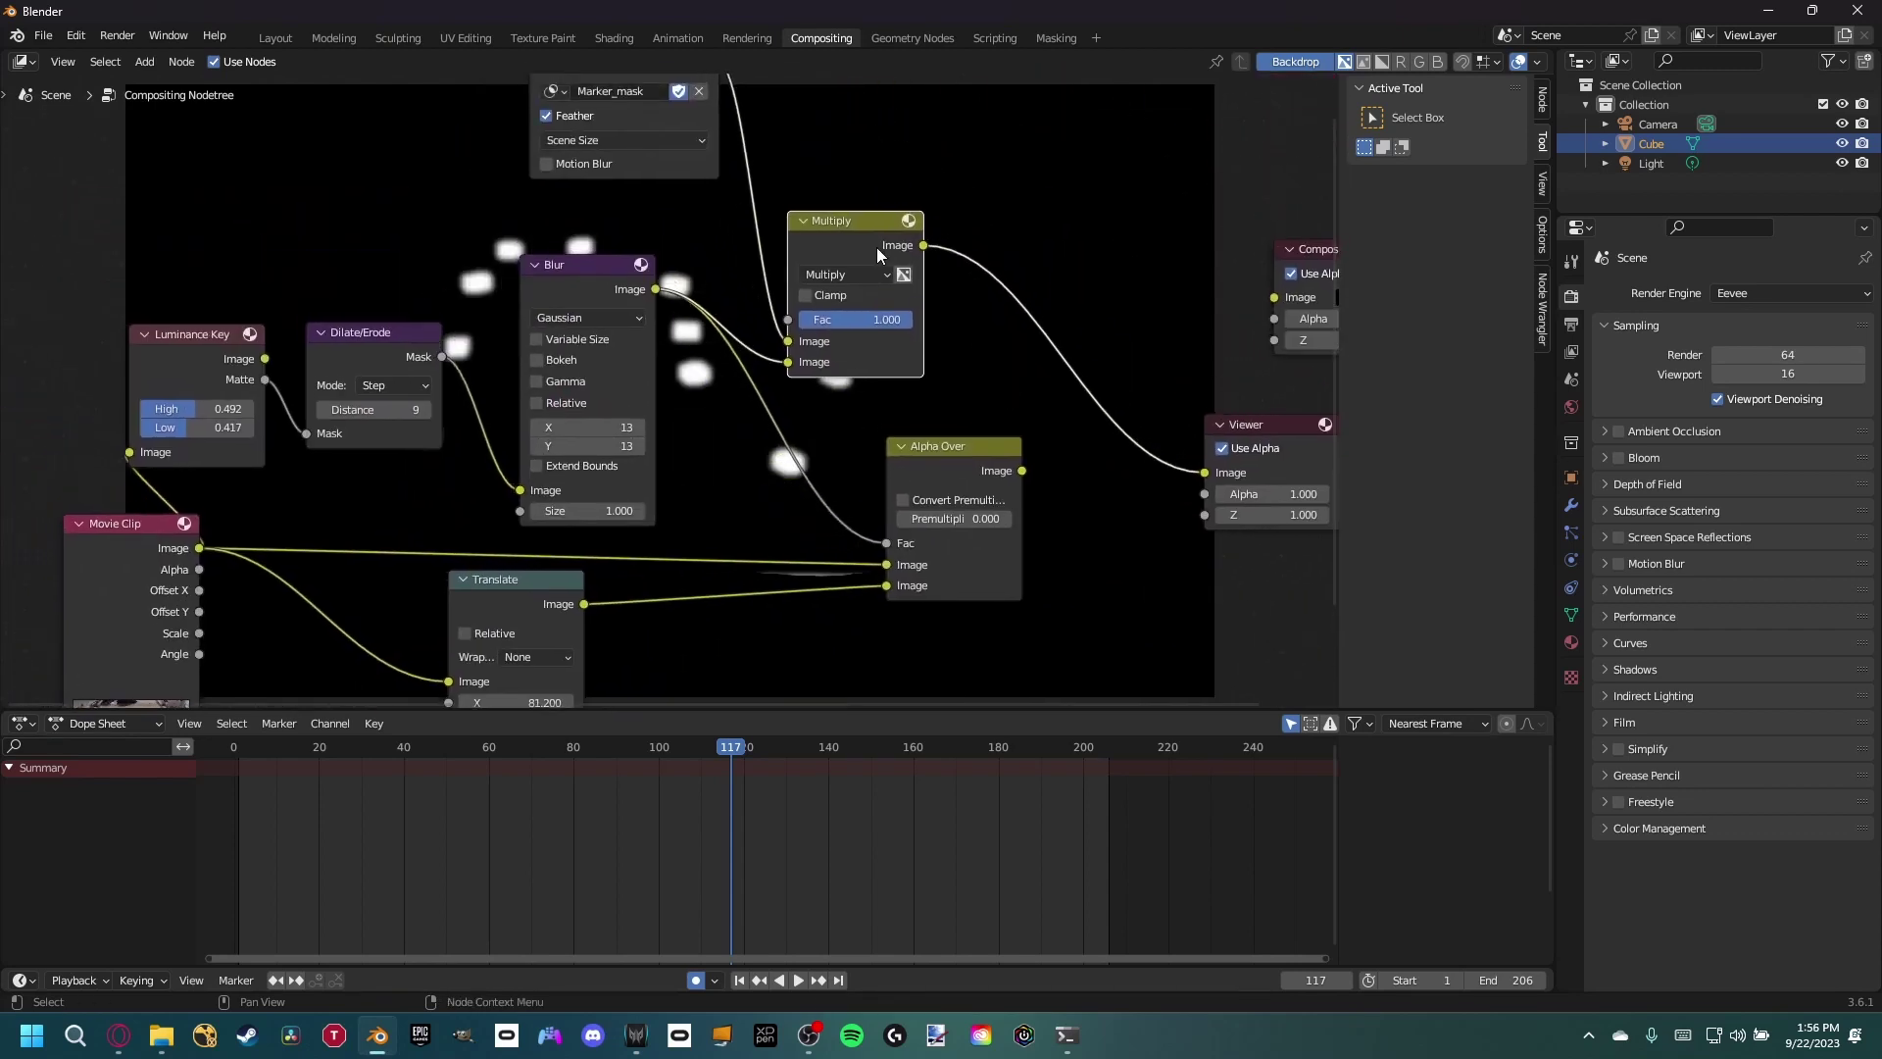
{"action": "left_click_drag", "start_coordinate": [879, 253], "coordinate": [888, 543]}
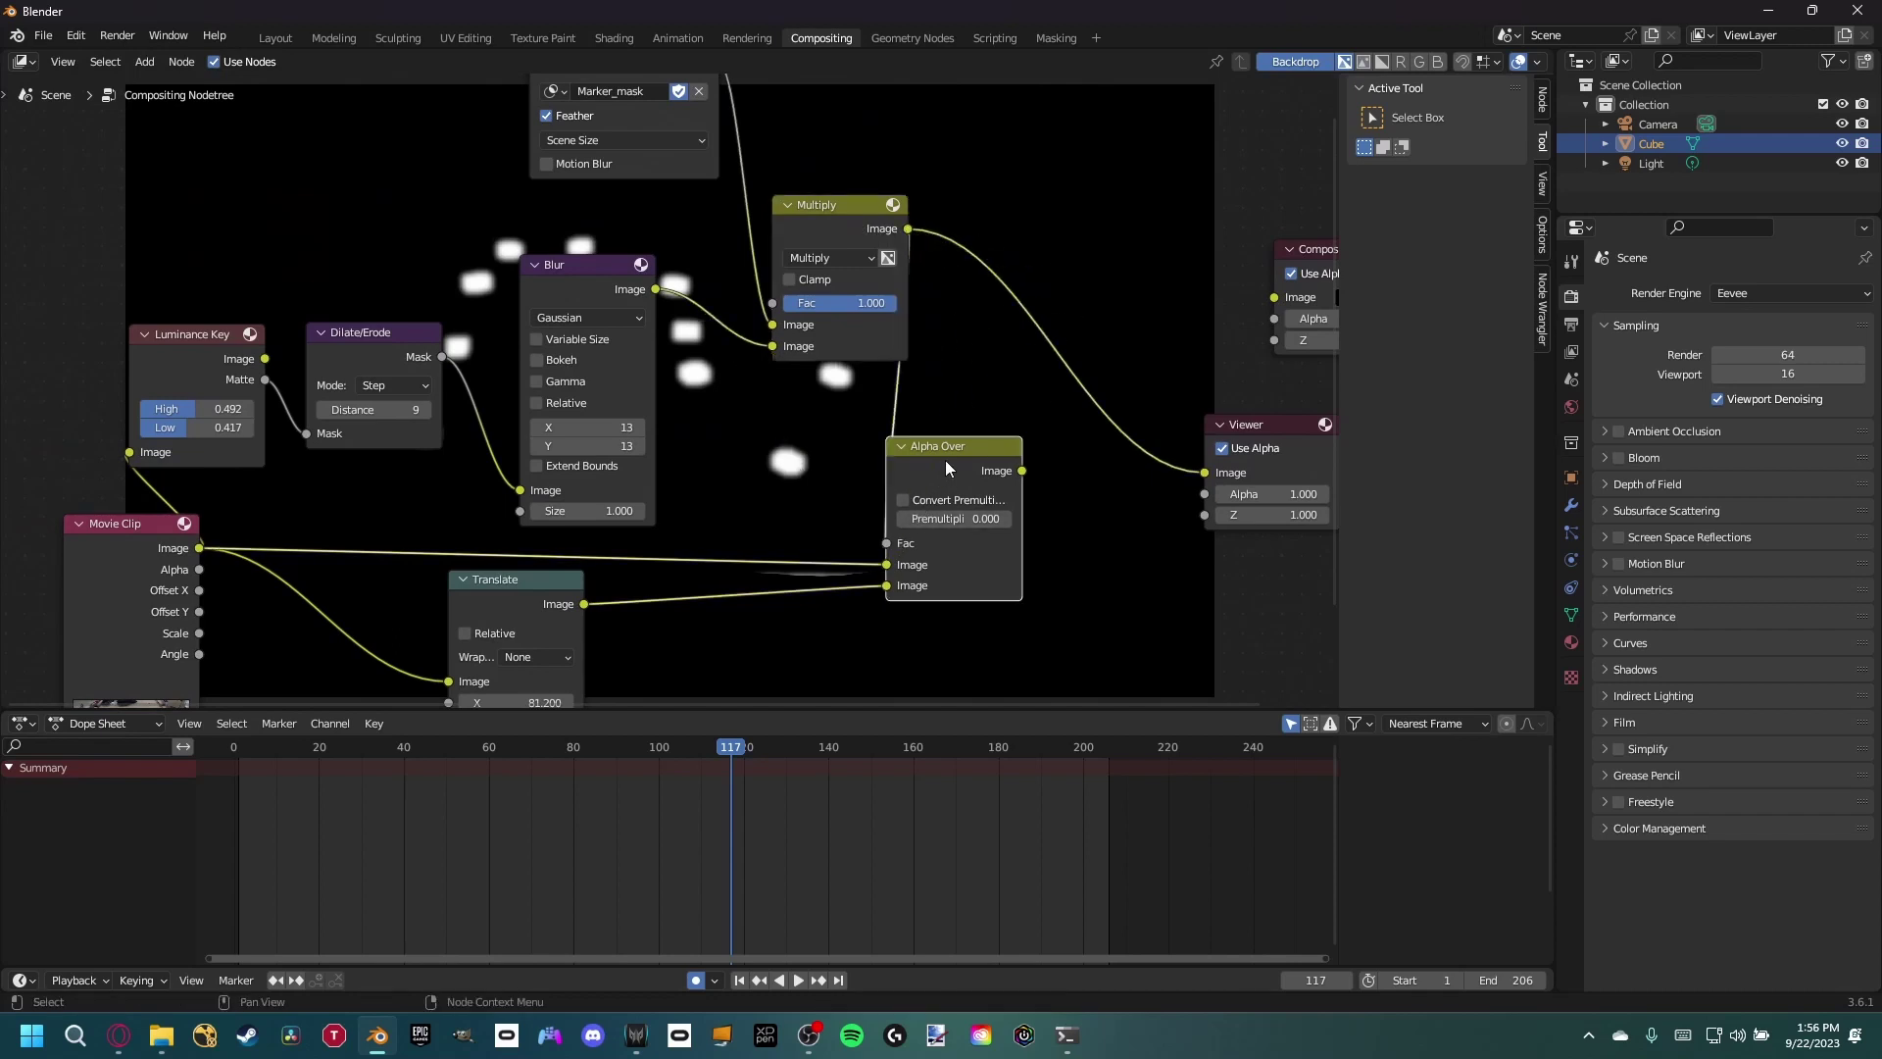
{"action": "left_click_drag", "start_coordinate": [986, 473], "coordinate": [1050, 478]}
{"action": "left_click", "coordinate": [1047, 479], "text": "ctrl+shift"}
{"action": "middle_click_drag", "start_coordinate": [1090, 493], "coordinate": [997, 641]}
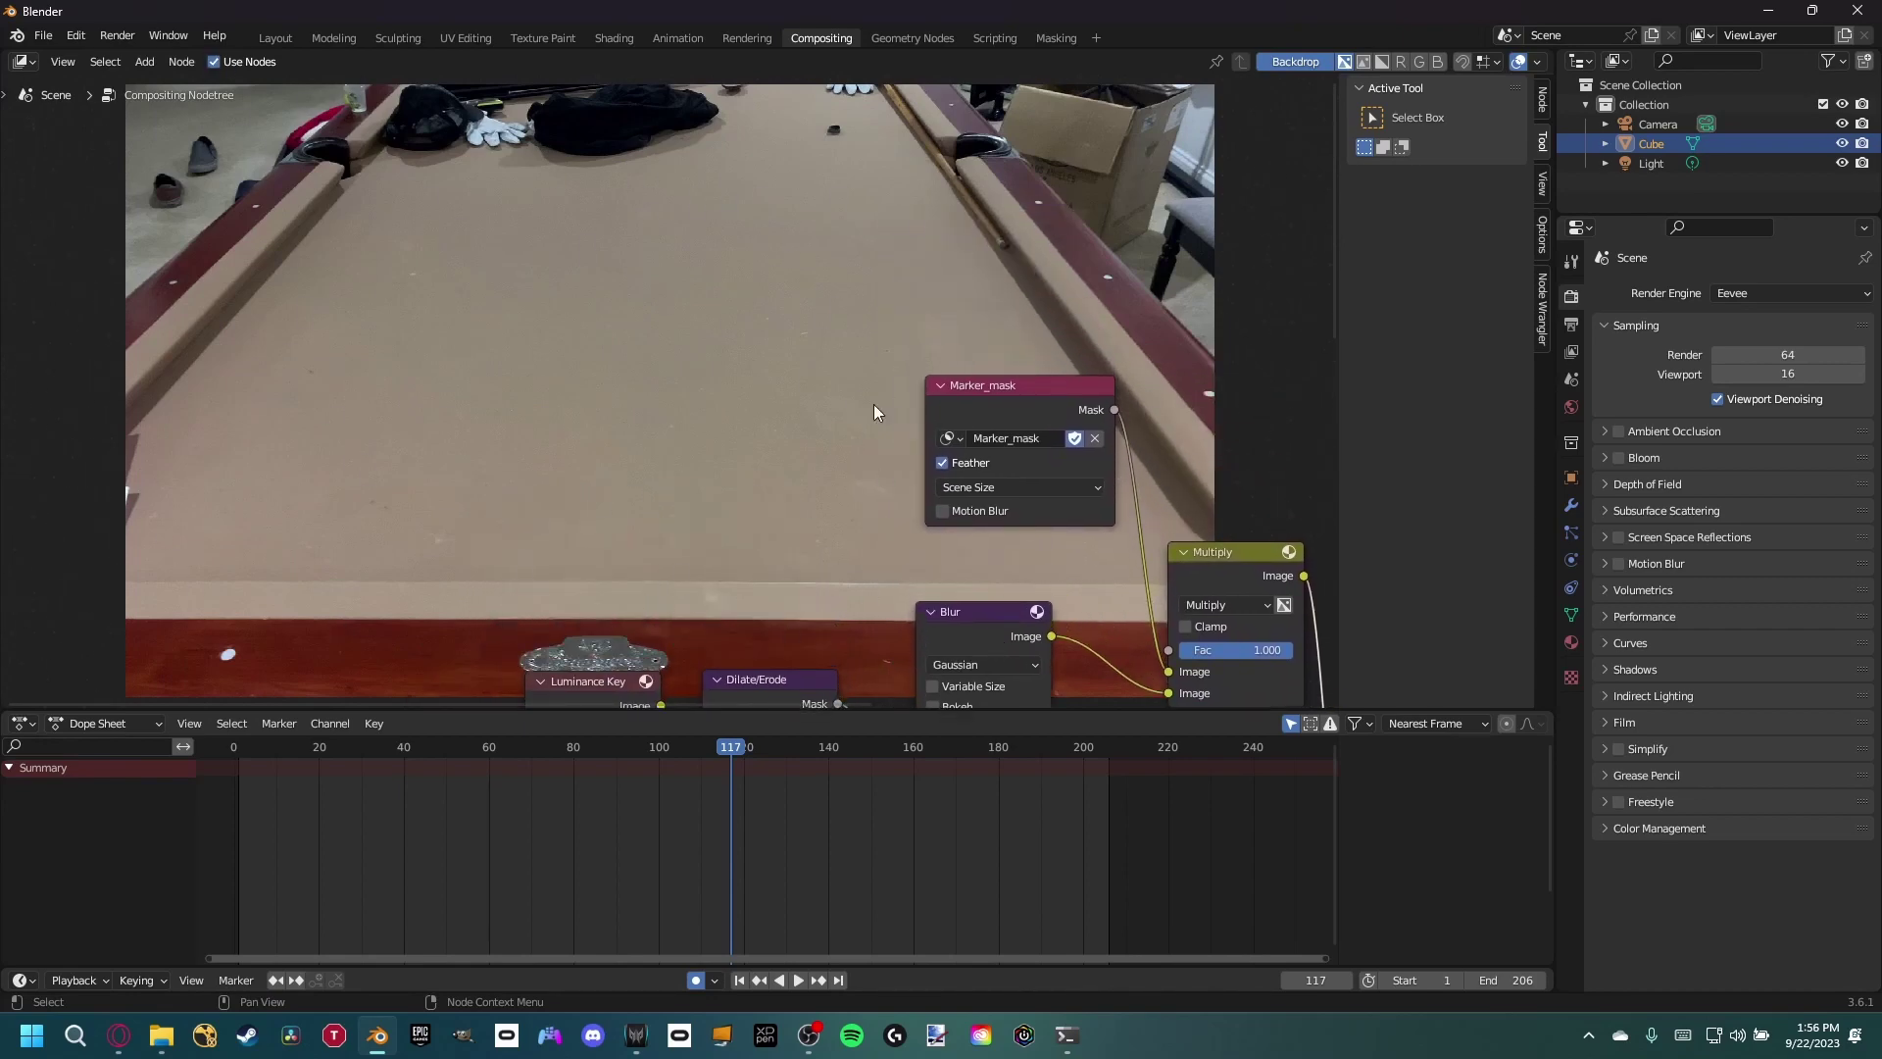
- Preview the matte chain stage by stage: Luminance Key, Dilate/Erode, Blur, Marker_mask and Multiply
{"action": "key", "text": "Home"}
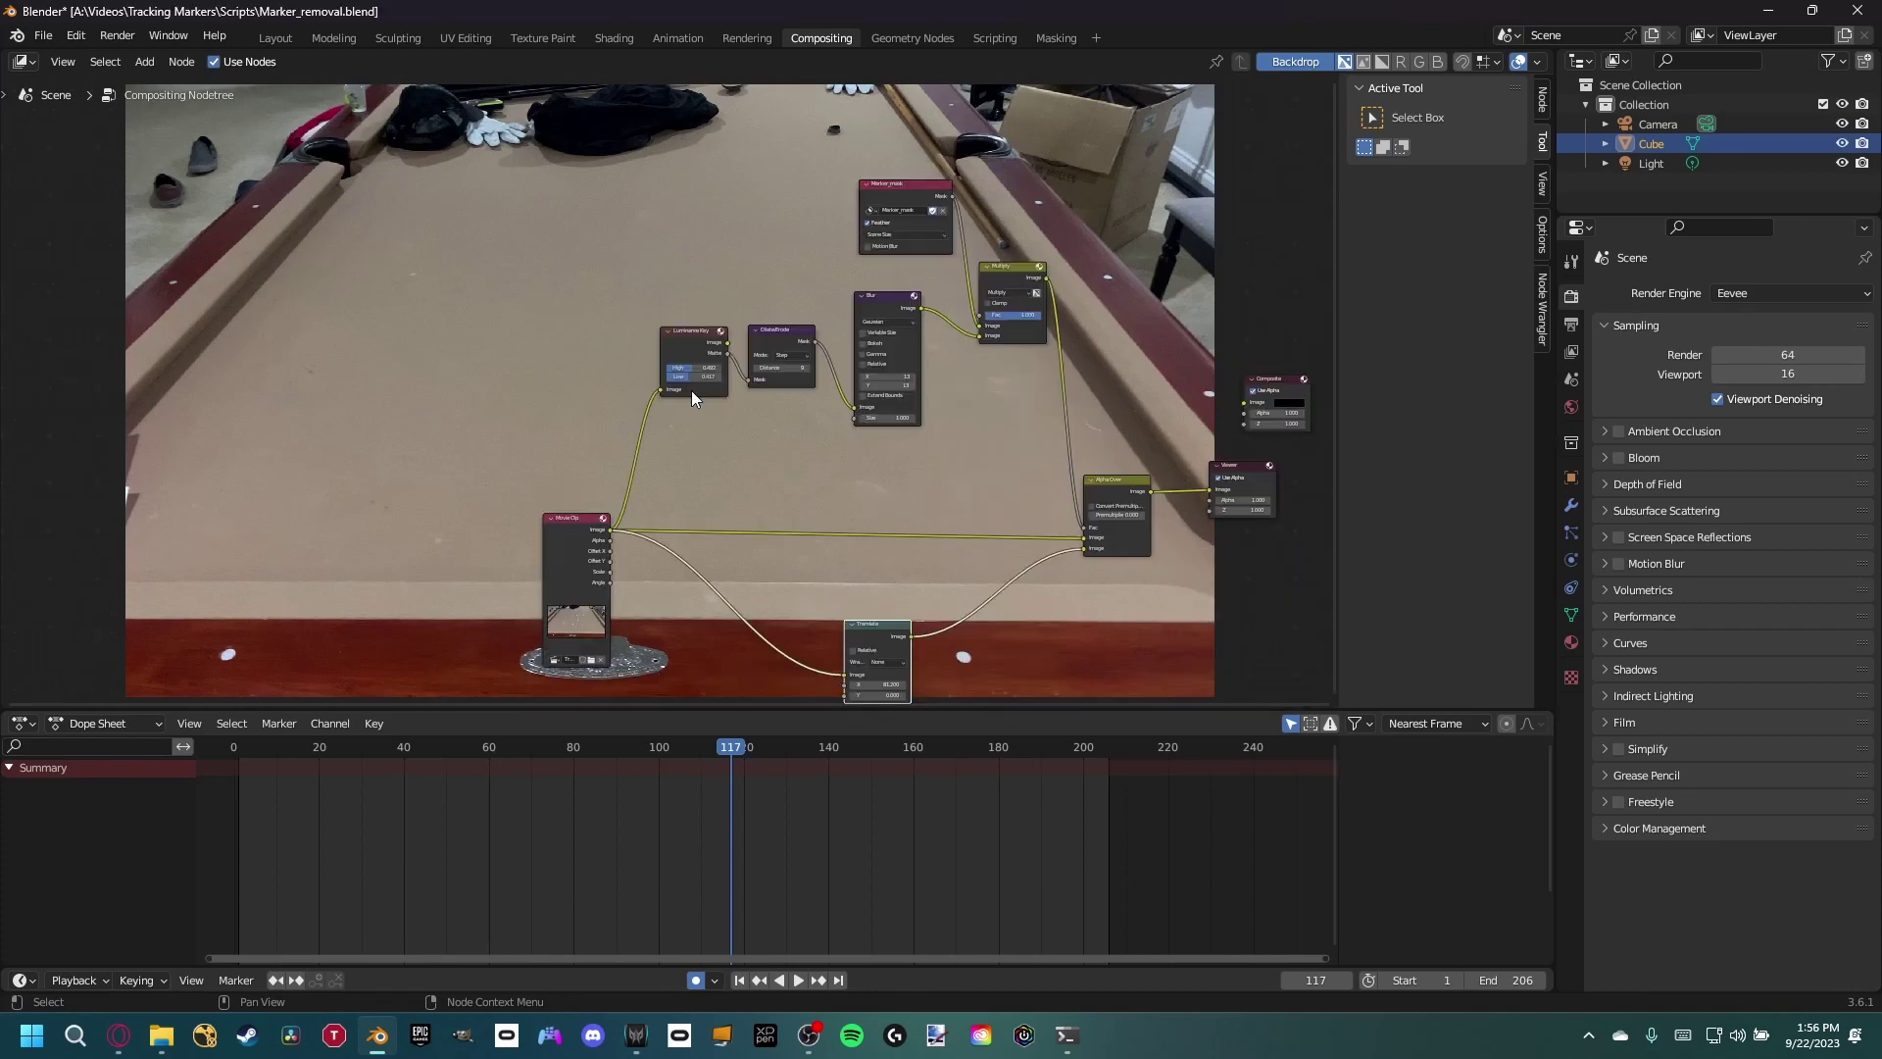
{"action": "left_click", "coordinate": [706, 343], "text": "ctrl+shift"}
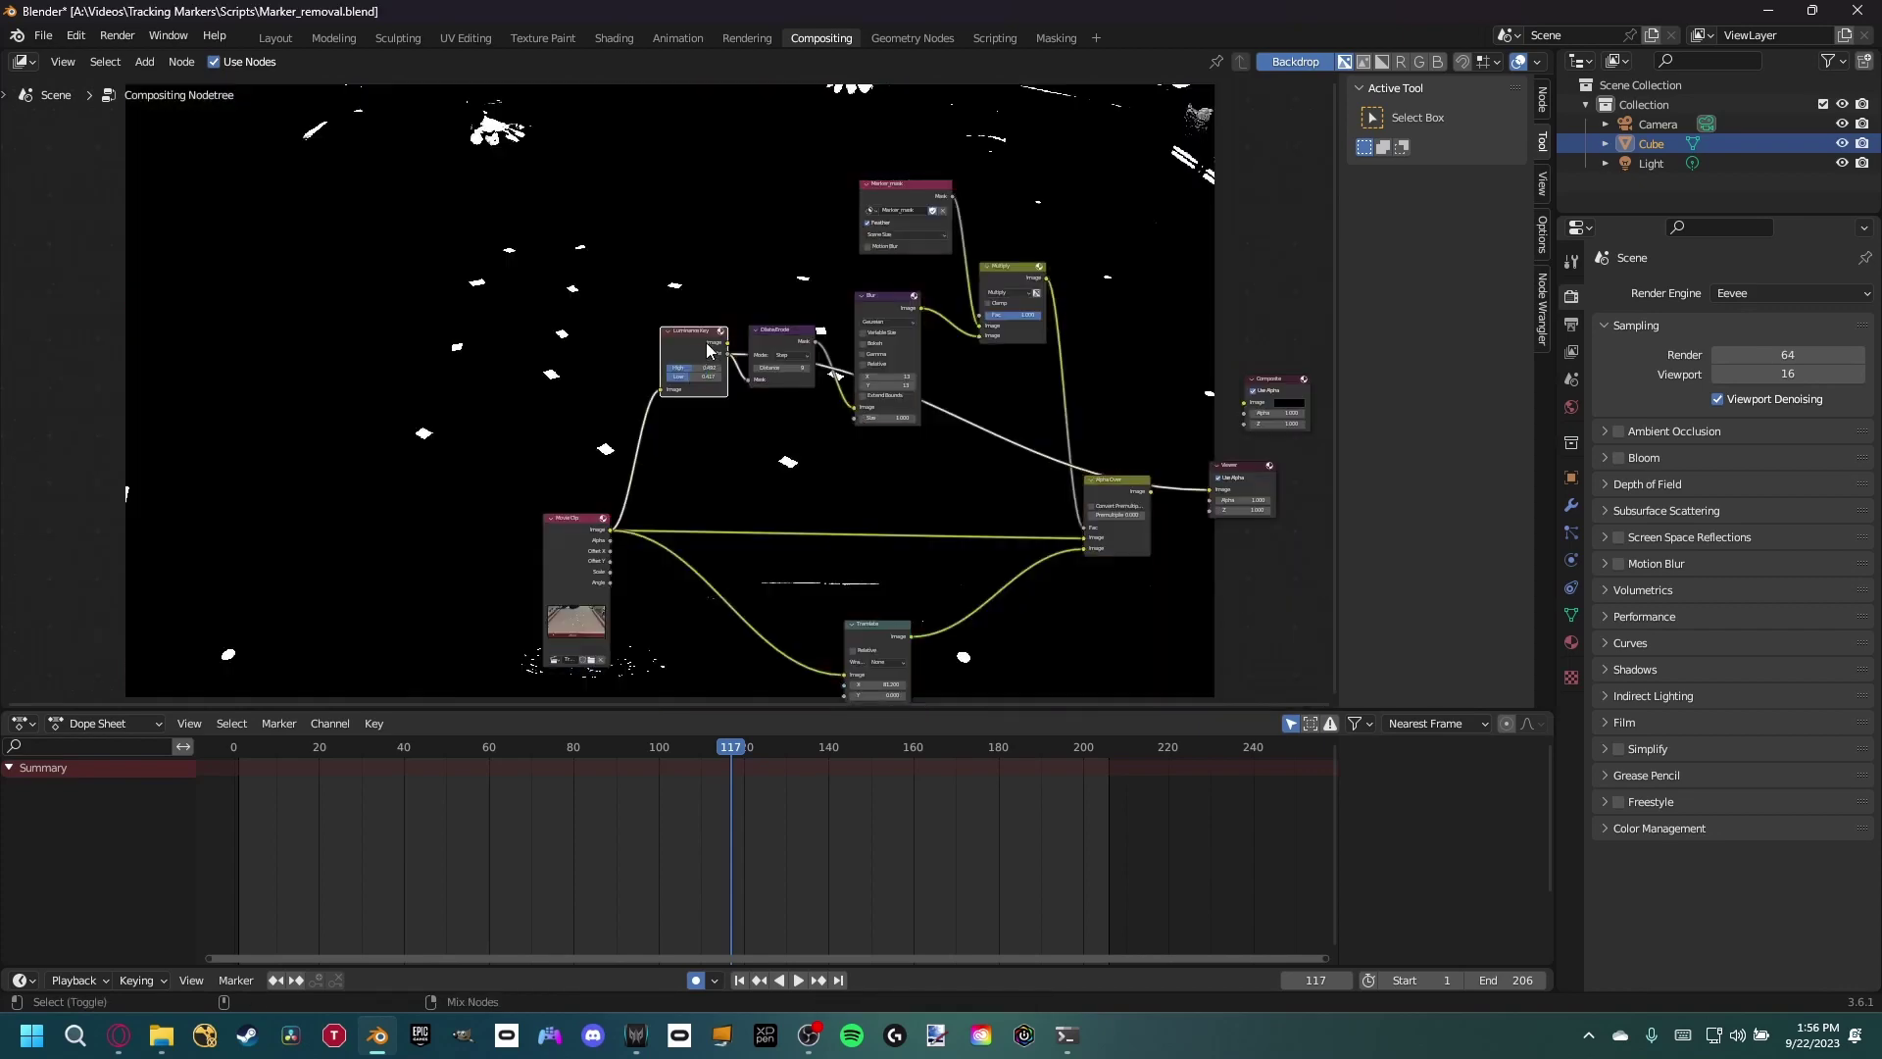
{"action": "middle_click_drag", "start_coordinate": [706, 343], "coordinate": [713, 440]}
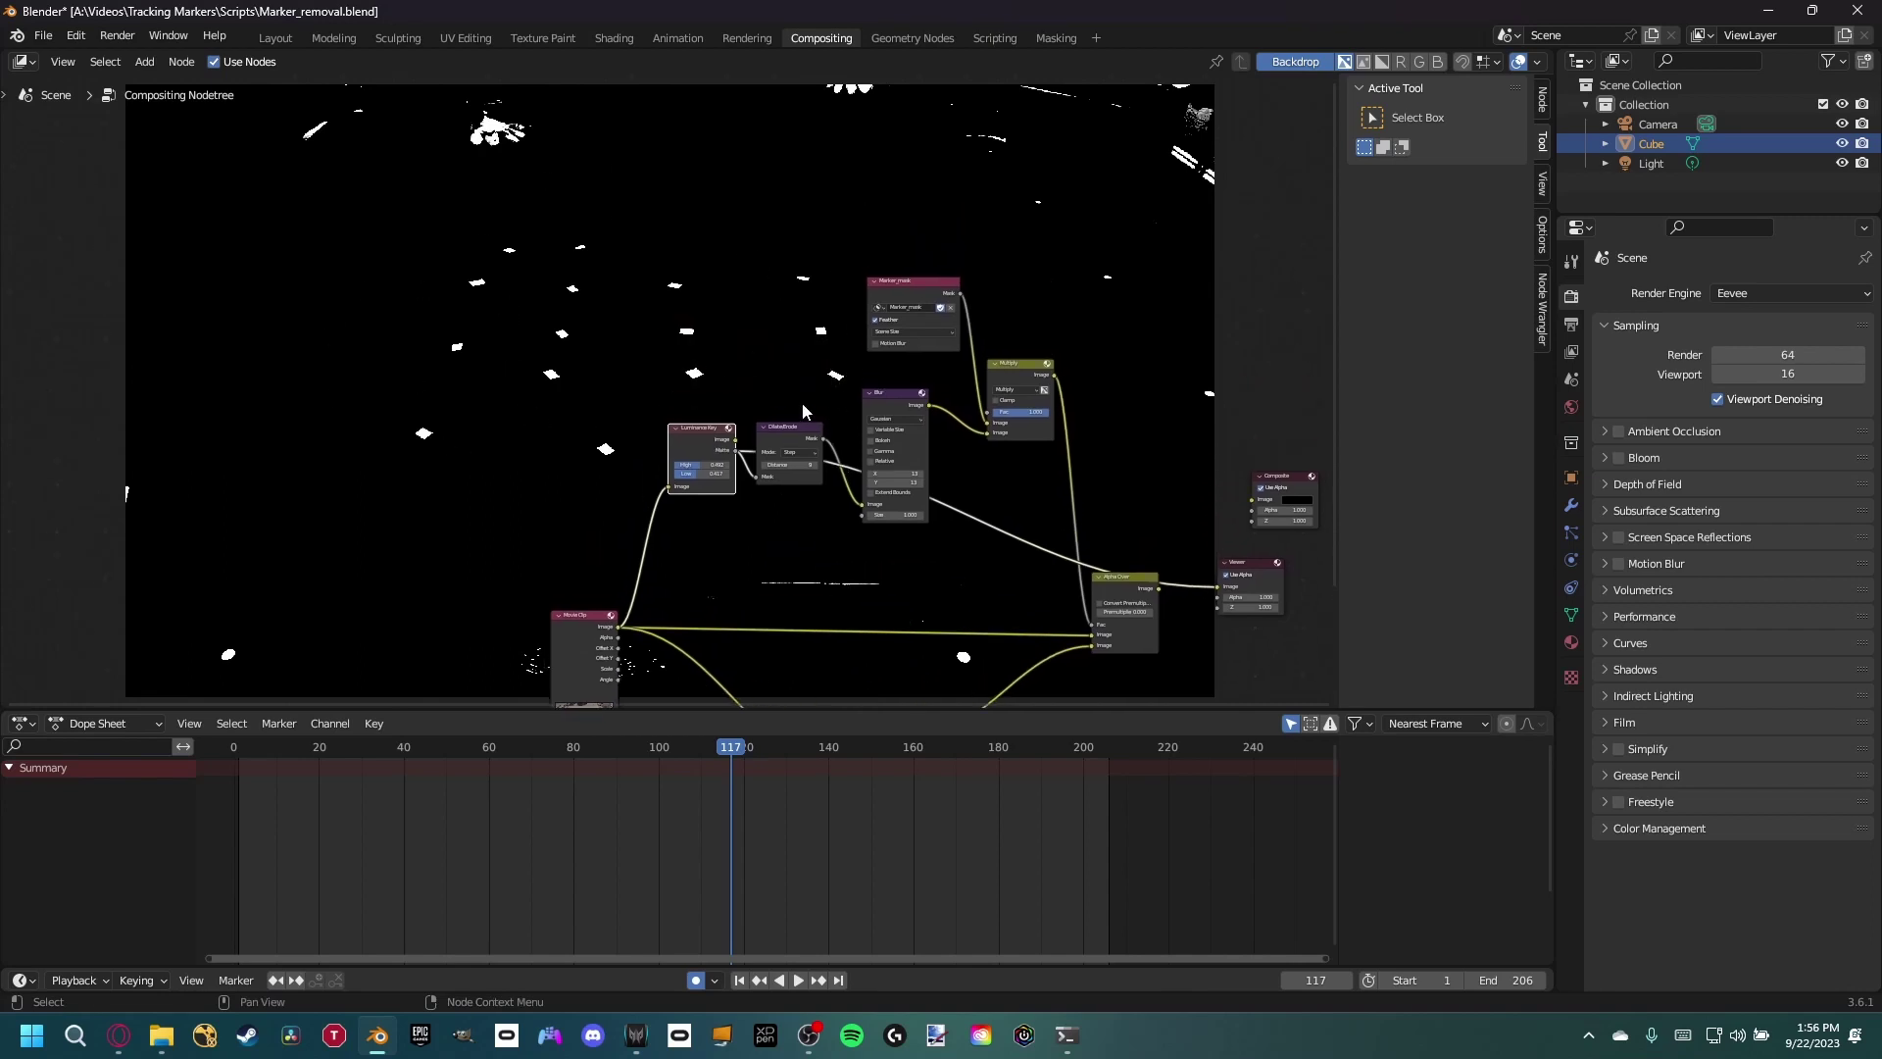
{"action": "left_click", "coordinate": [790, 431], "text": "ctrl+shift"}
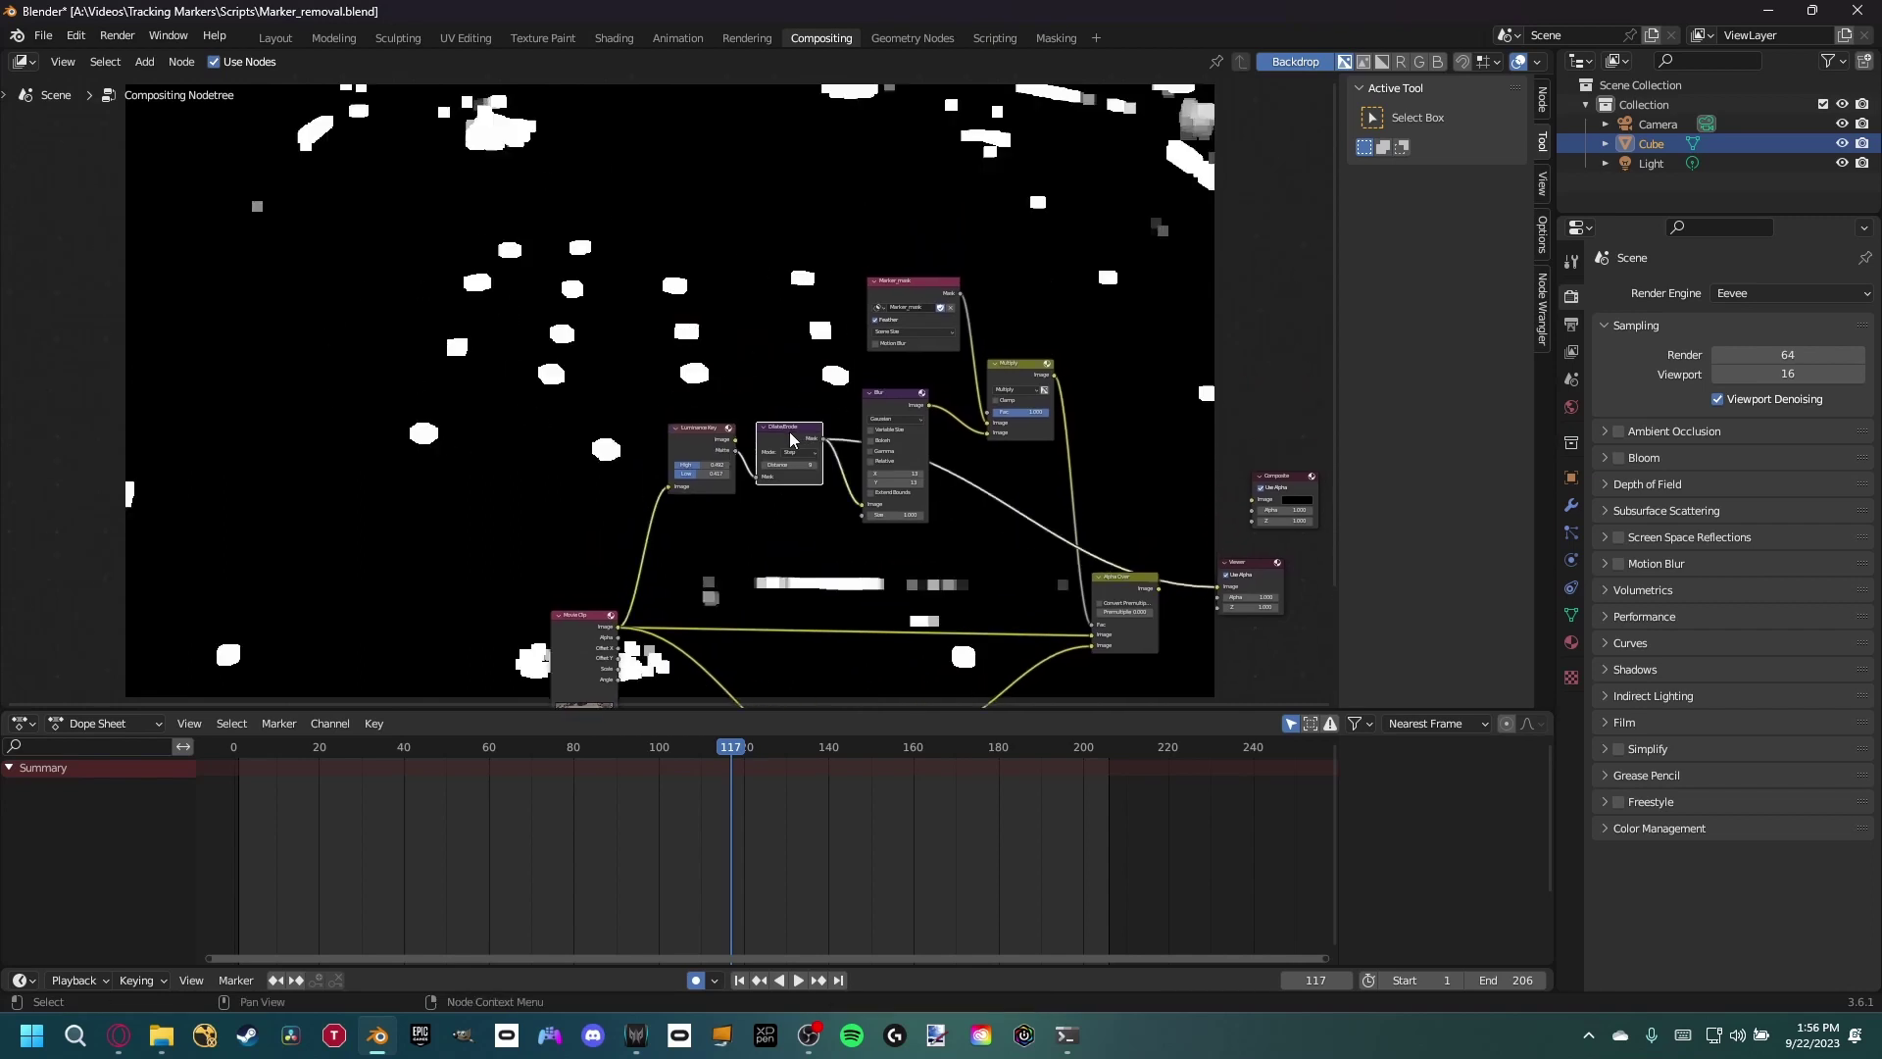
{"action": "left_click", "coordinate": [894, 402], "text": "ctrl+shift"}
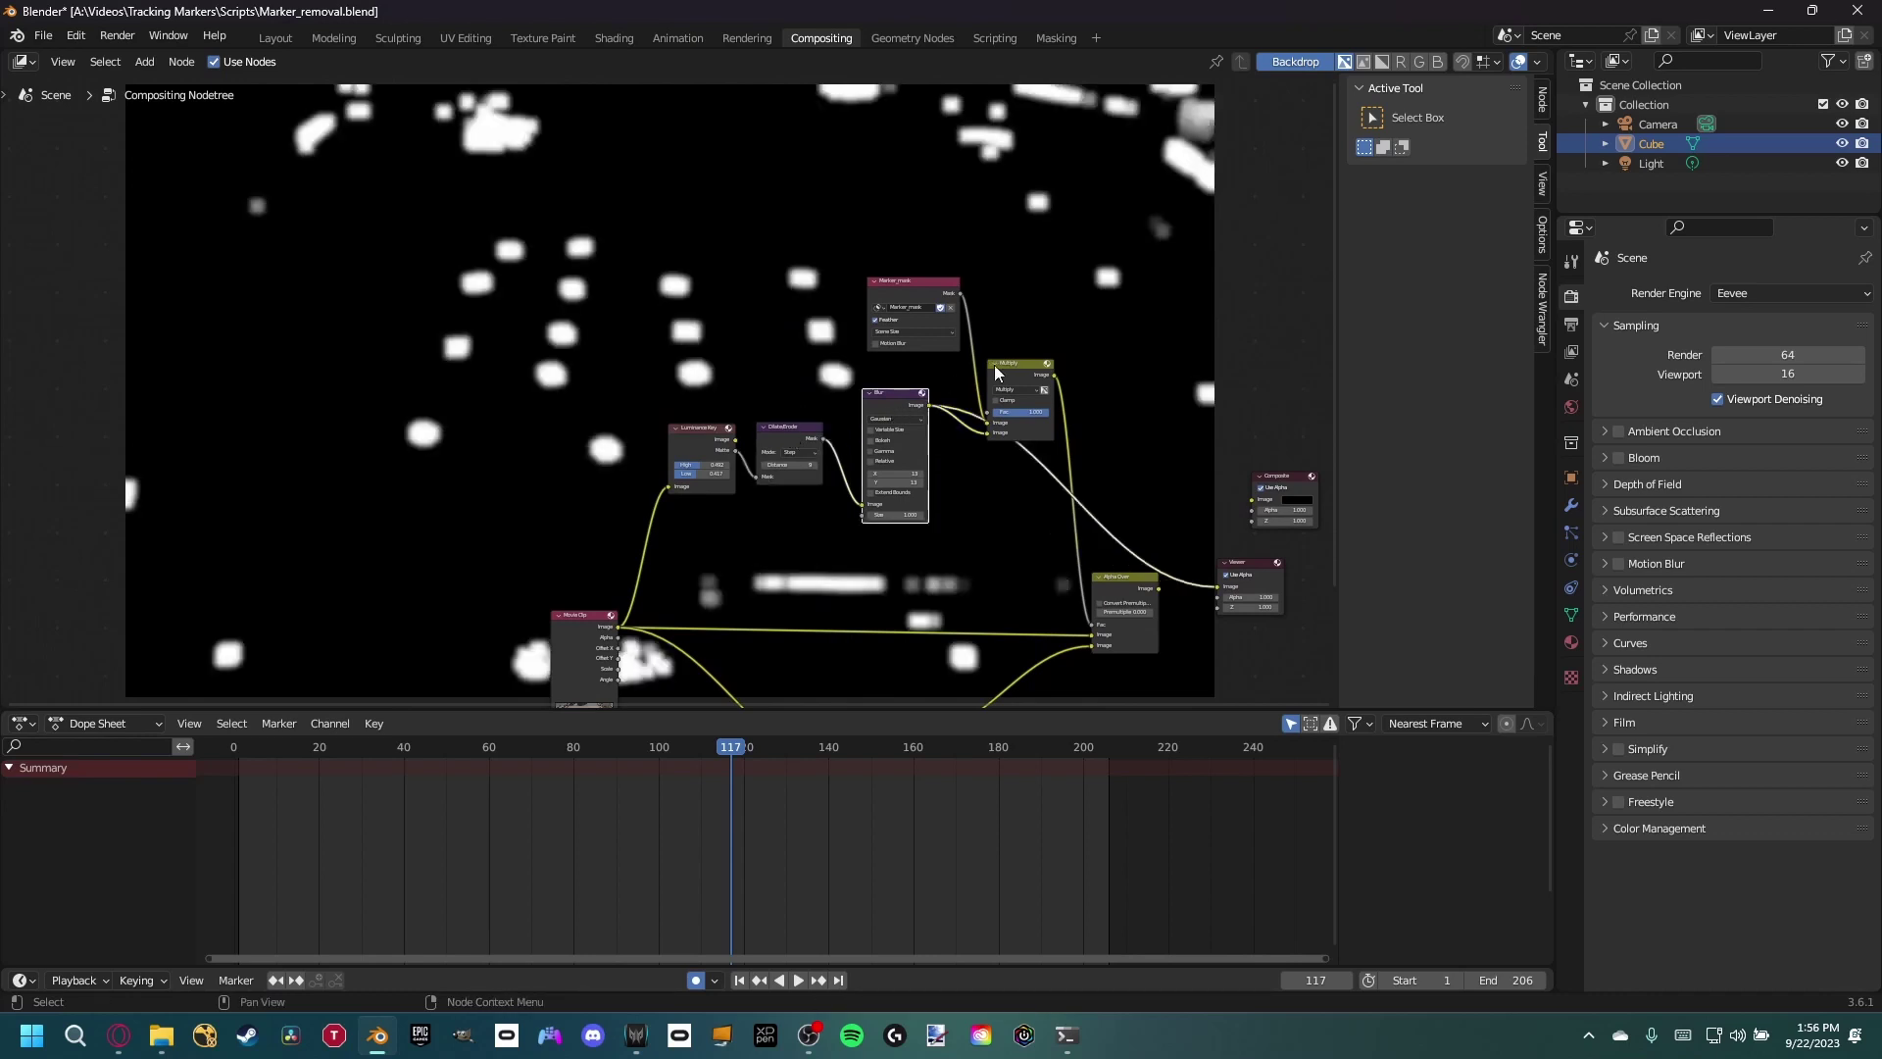
{"action": "key", "text": "Caps_Lock"}
{"action": "left_click", "coordinate": [937, 292], "text": "shift"}
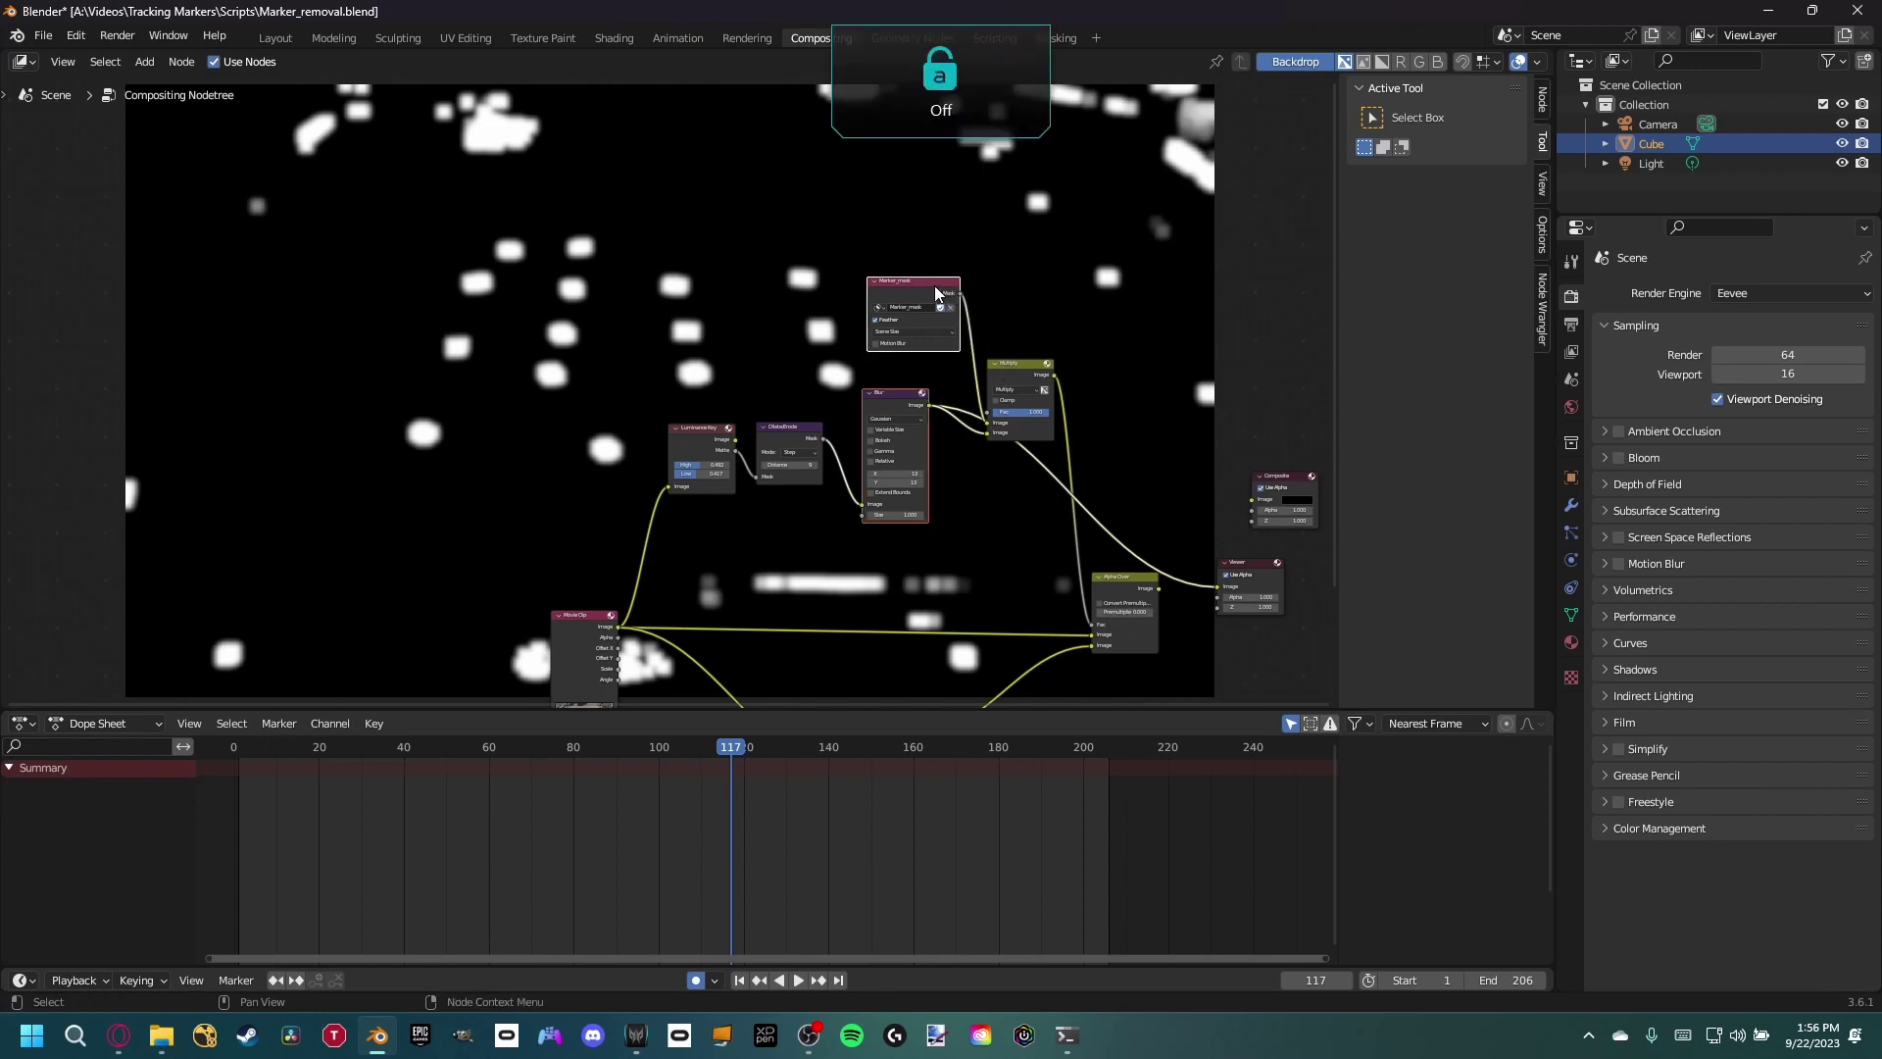
{"action": "left_click", "coordinate": [936, 292], "text": "ctrl+shift"}
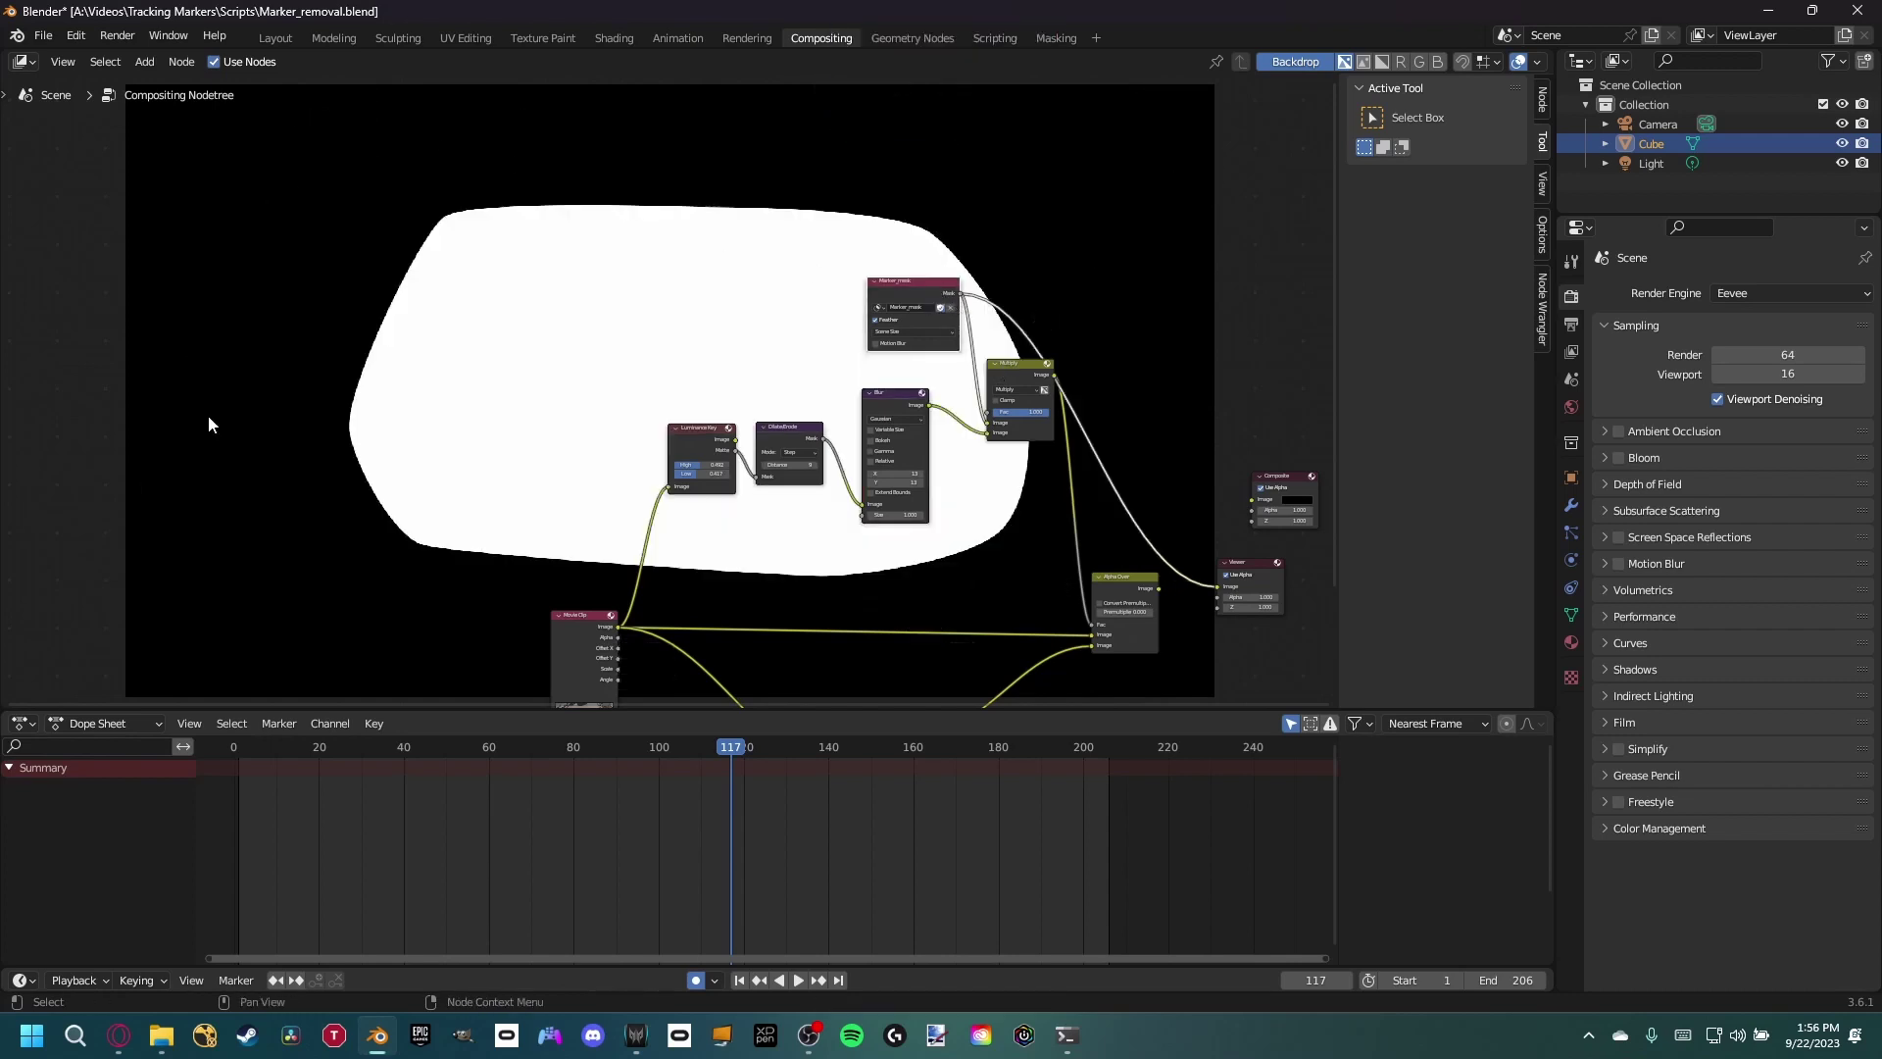
{"action": "left_click", "coordinate": [1027, 370], "text": "ctrl+shift"}
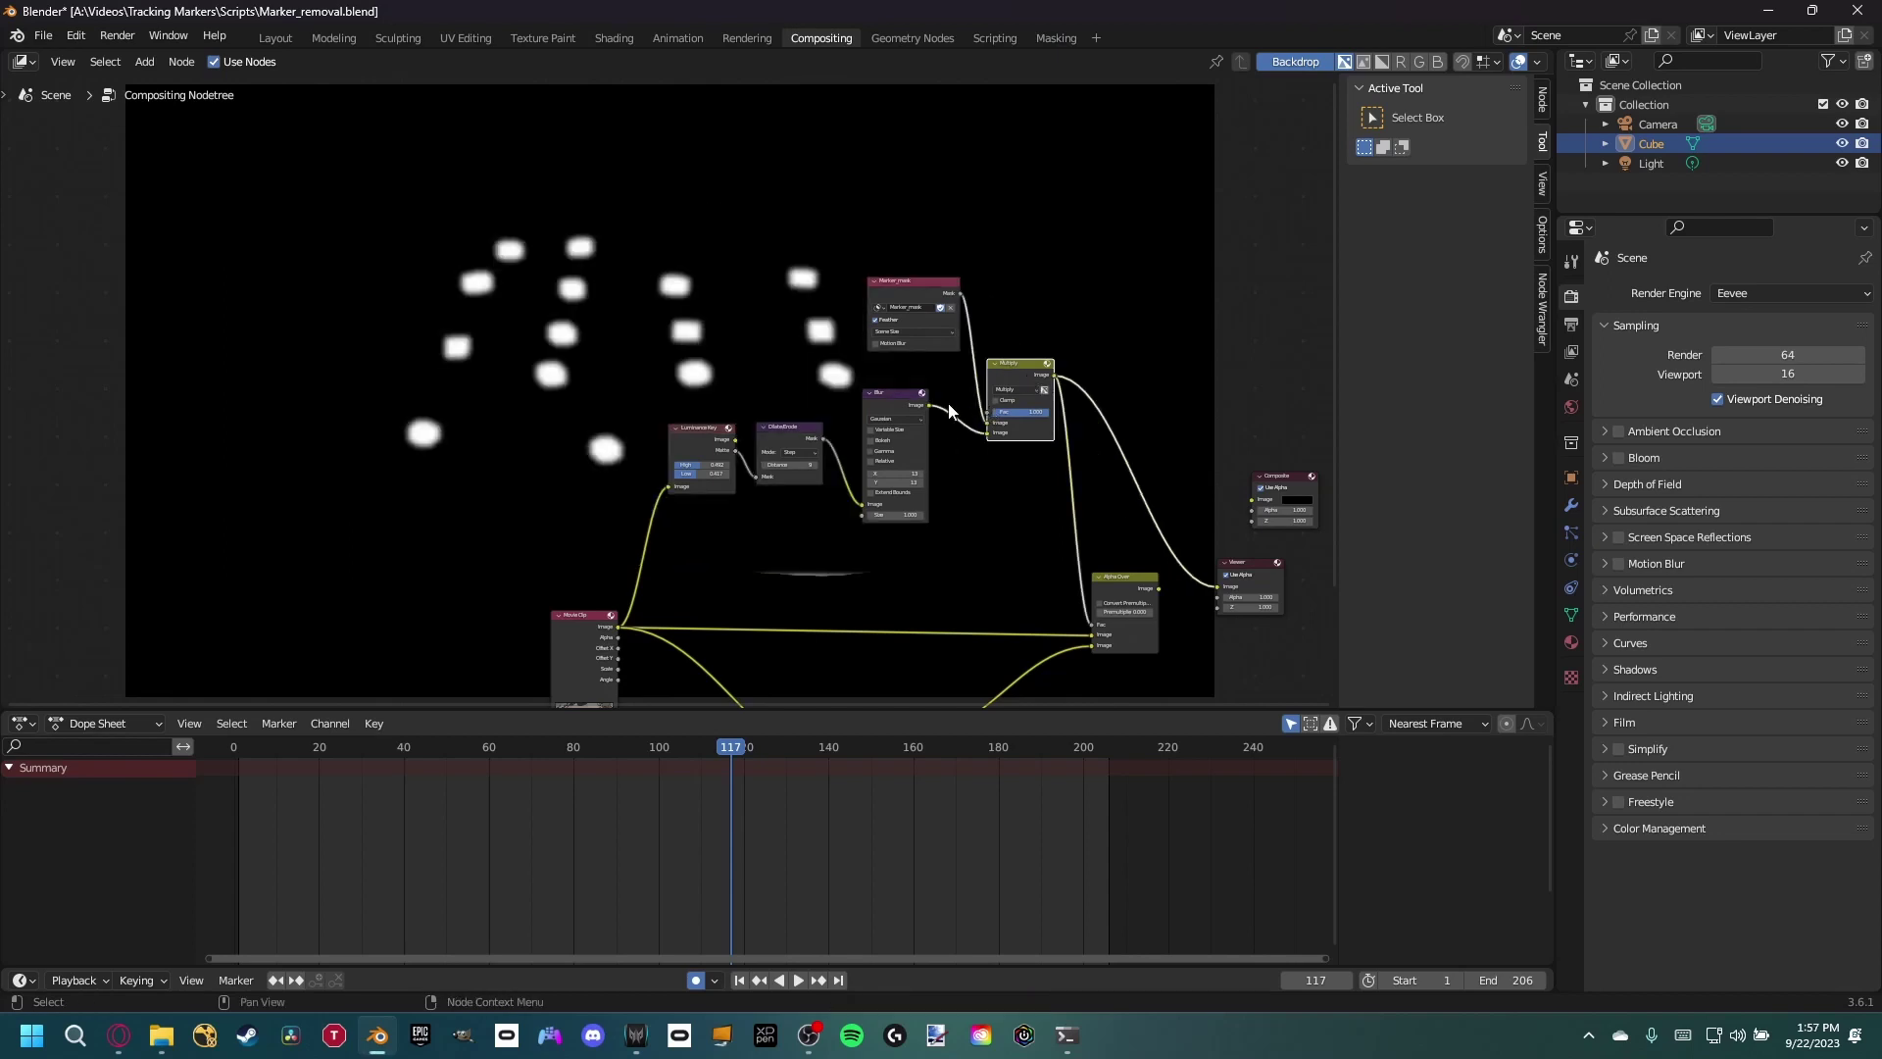
- Preview the original Movie Clip, the Translate node's shifted footage and the final Alpha Over composite in turn
{"action": "scroll", "coordinate": [981, 412], "scroll_direction": "down", "scroll_amount": 5, "text": "shift"}
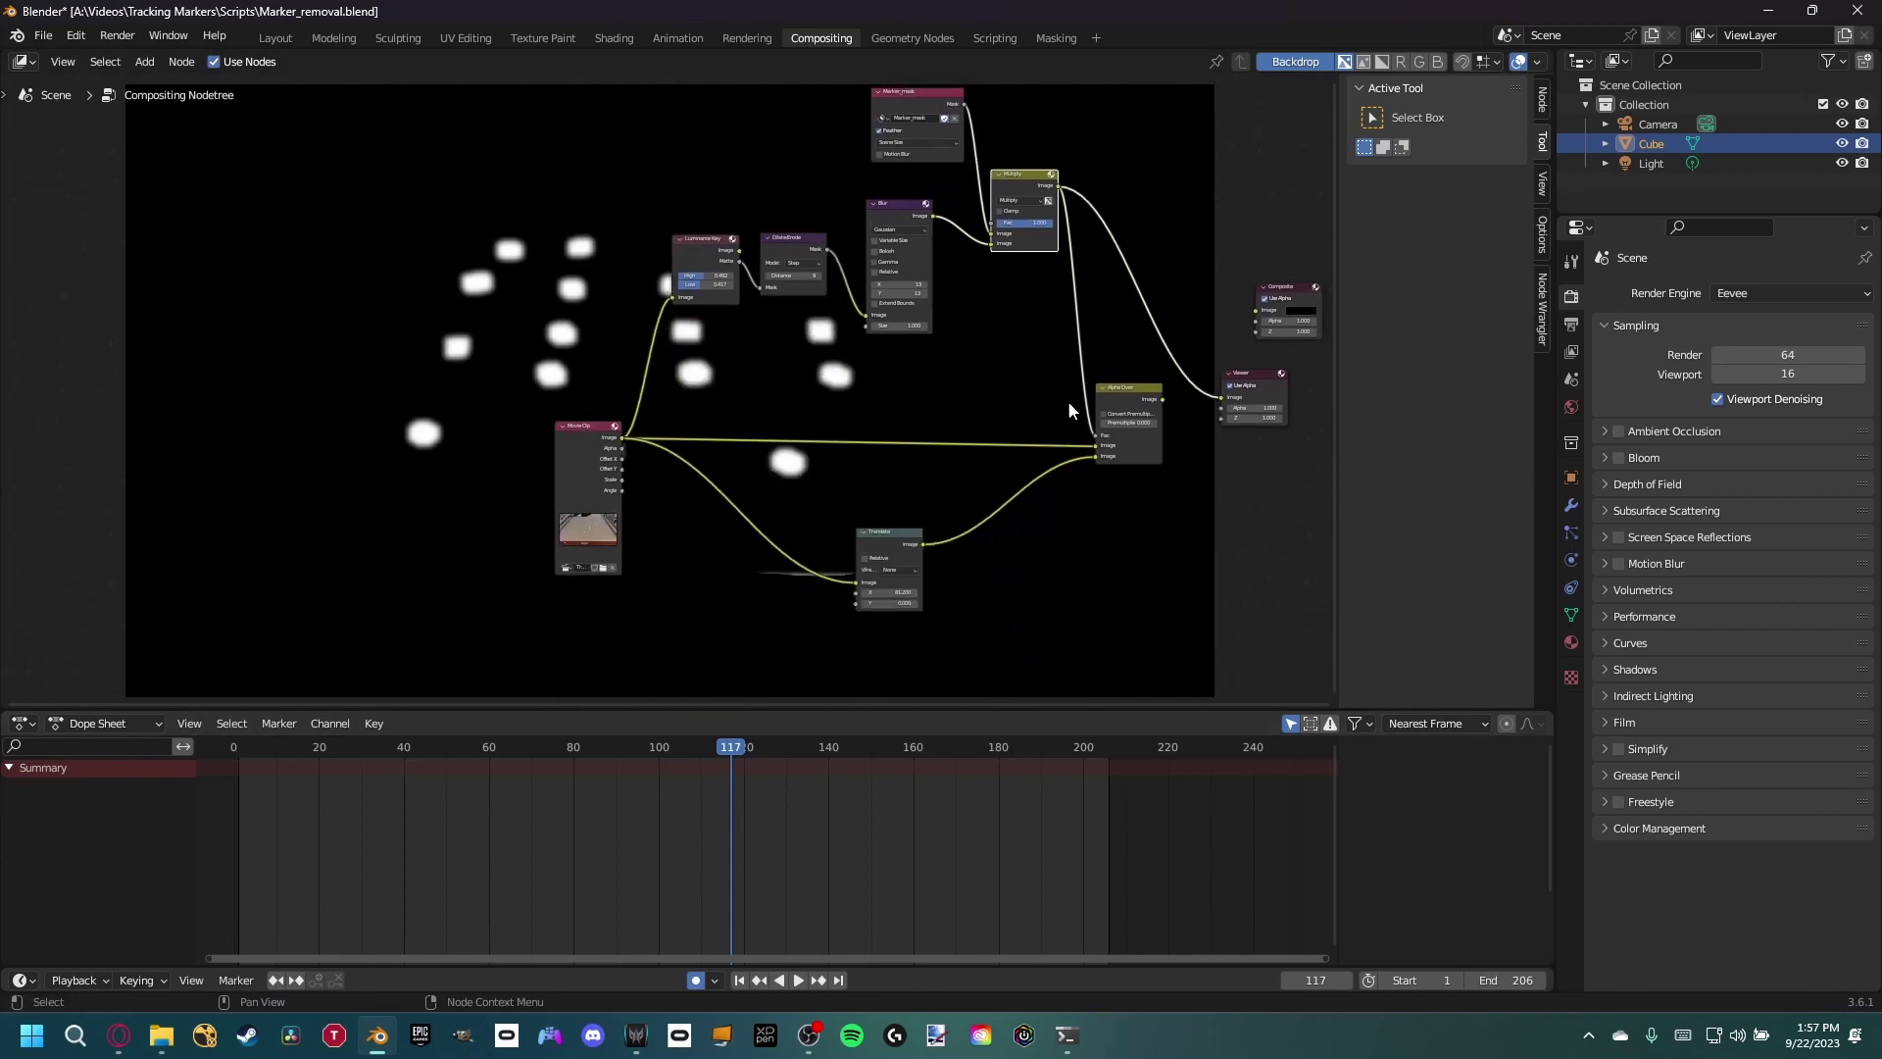
{"action": "left_click", "coordinate": [592, 449], "text": "ctrl+shift"}
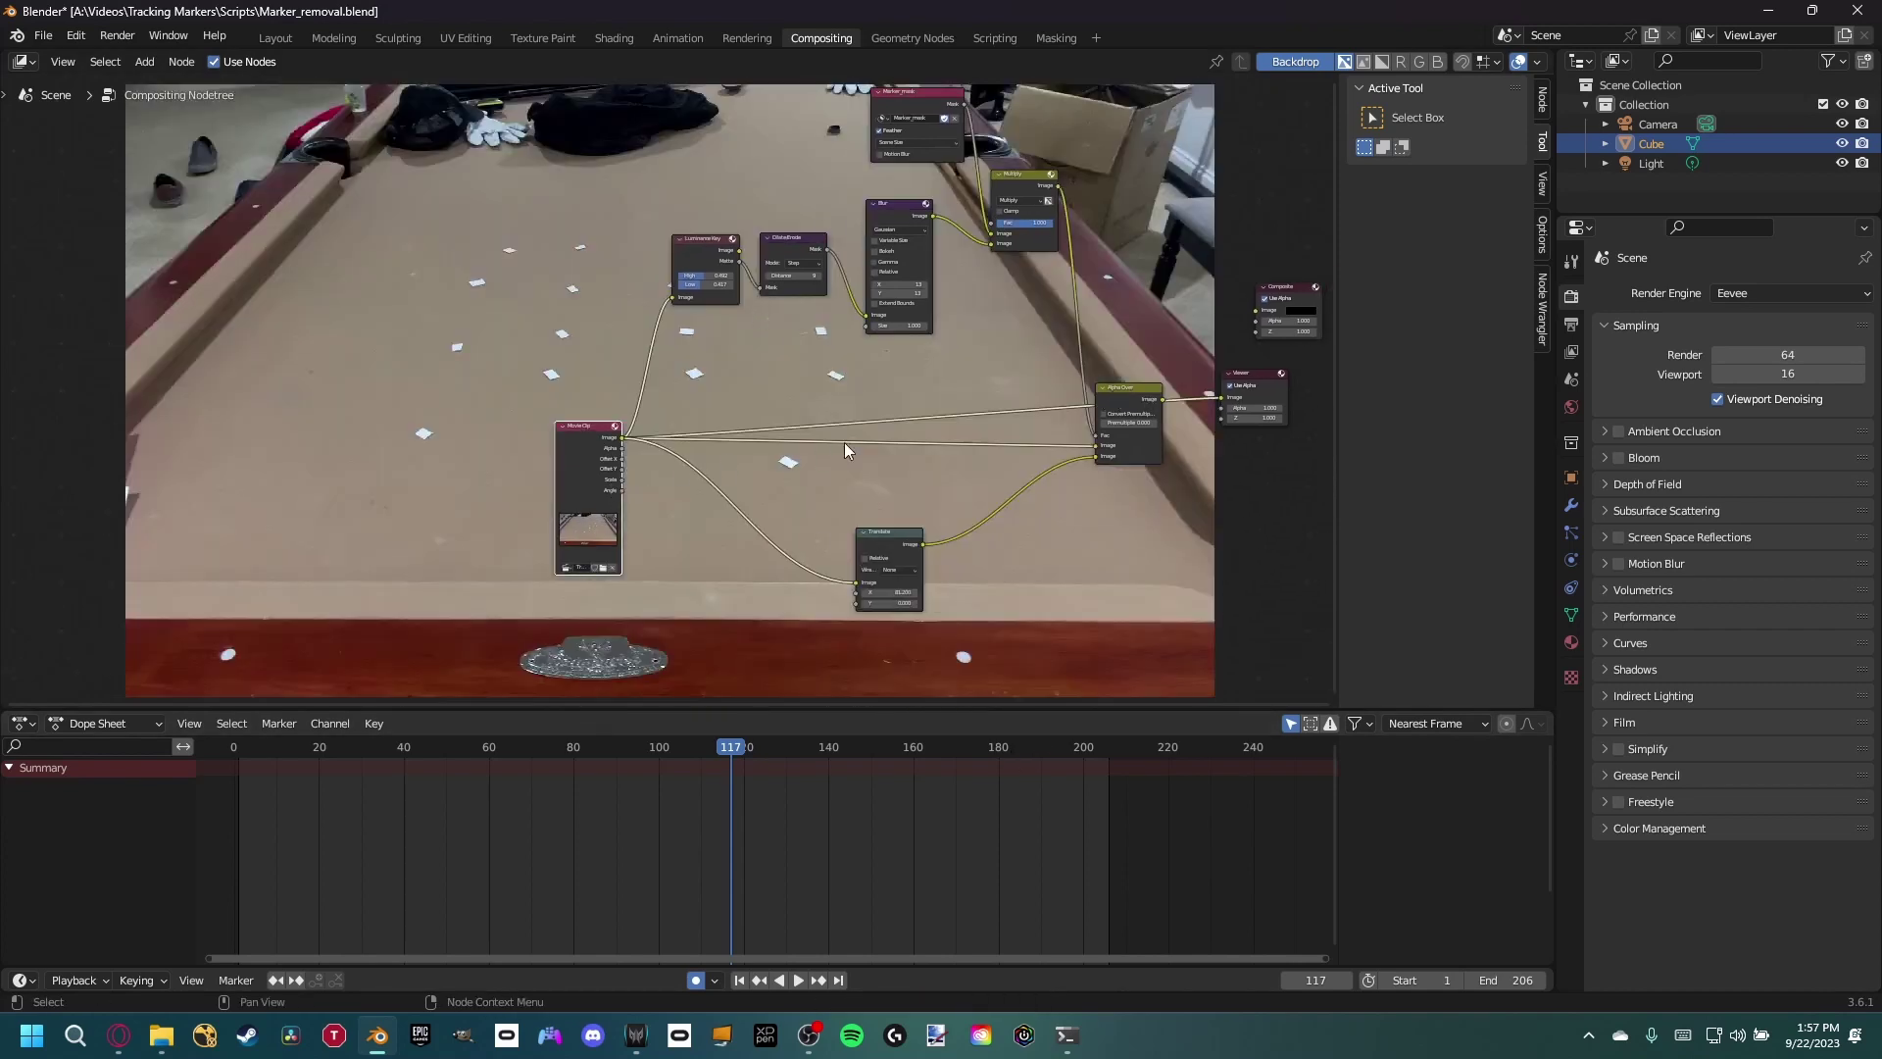
{"action": "left_click", "coordinate": [896, 543], "text": "ctrl+shift"}
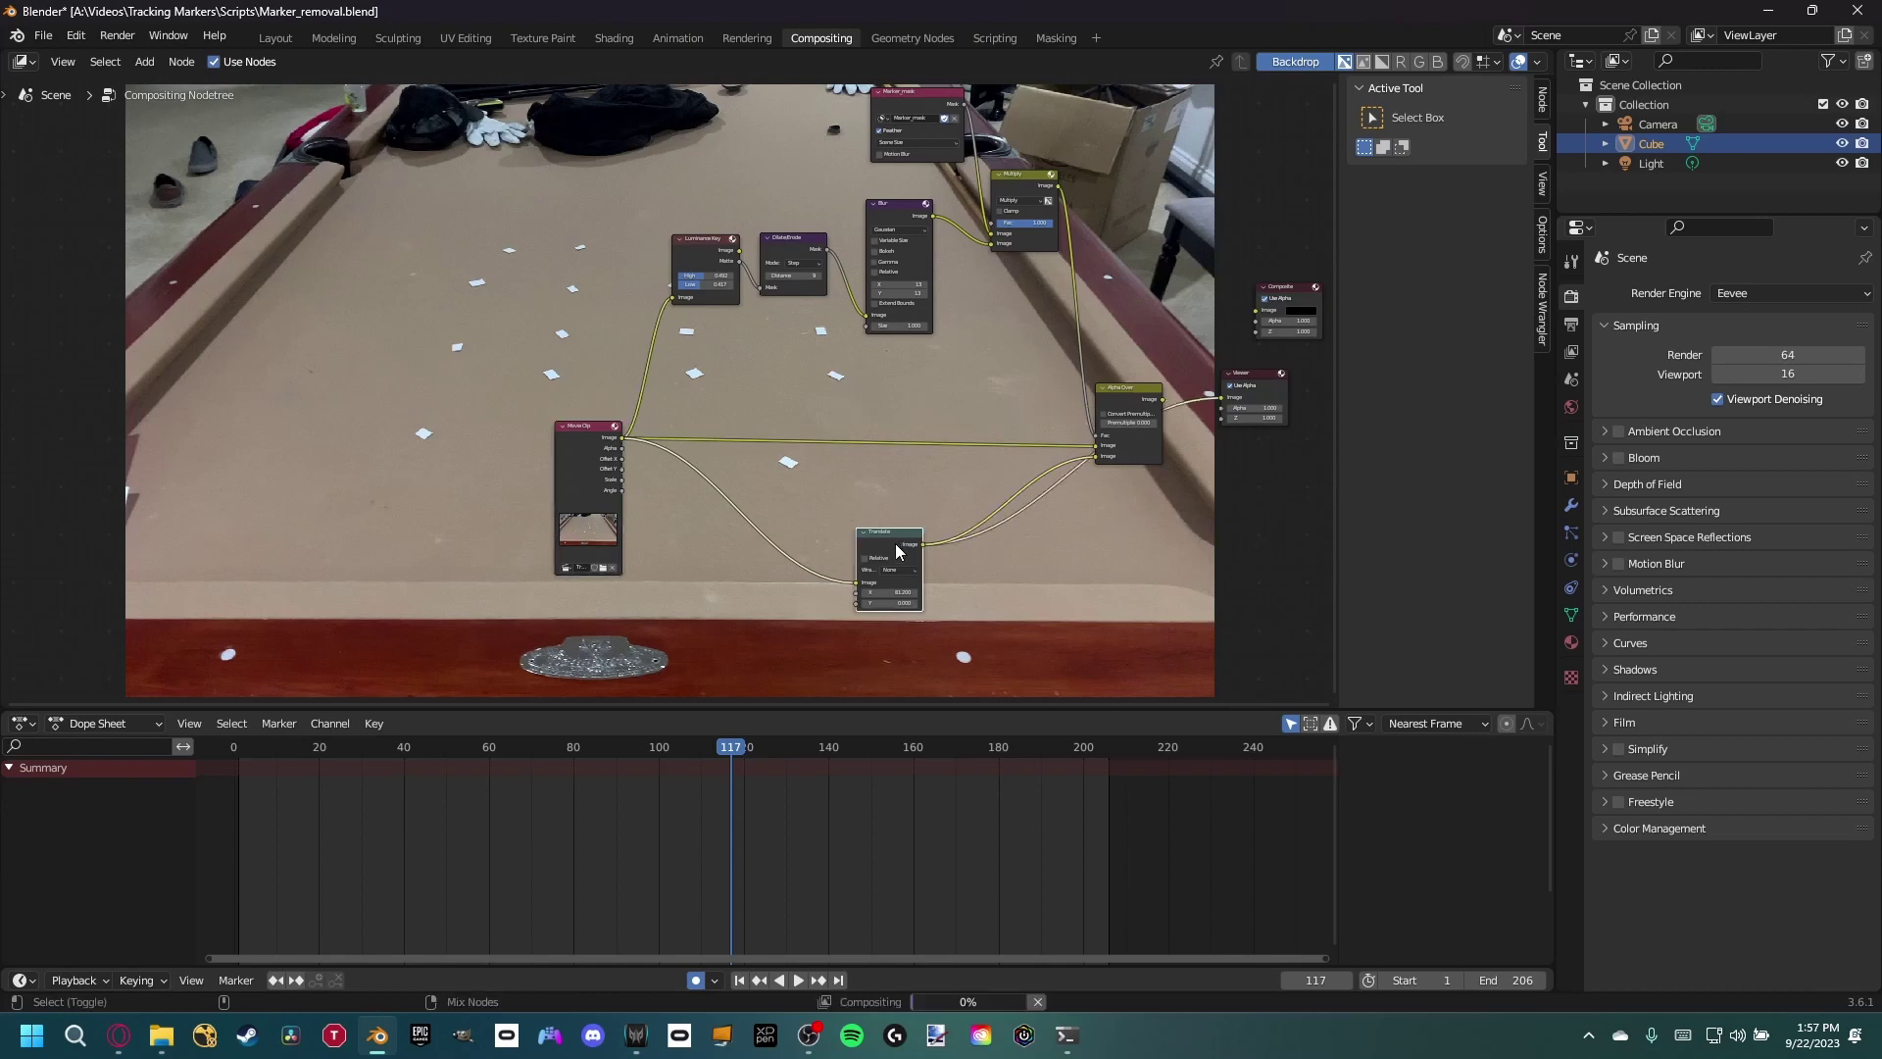
{"action": "middle_click_drag", "start_coordinate": [862, 521], "coordinate": [641, 533]}
{"action": "left_click", "coordinate": [920, 415], "text": "ctrl+shift"}
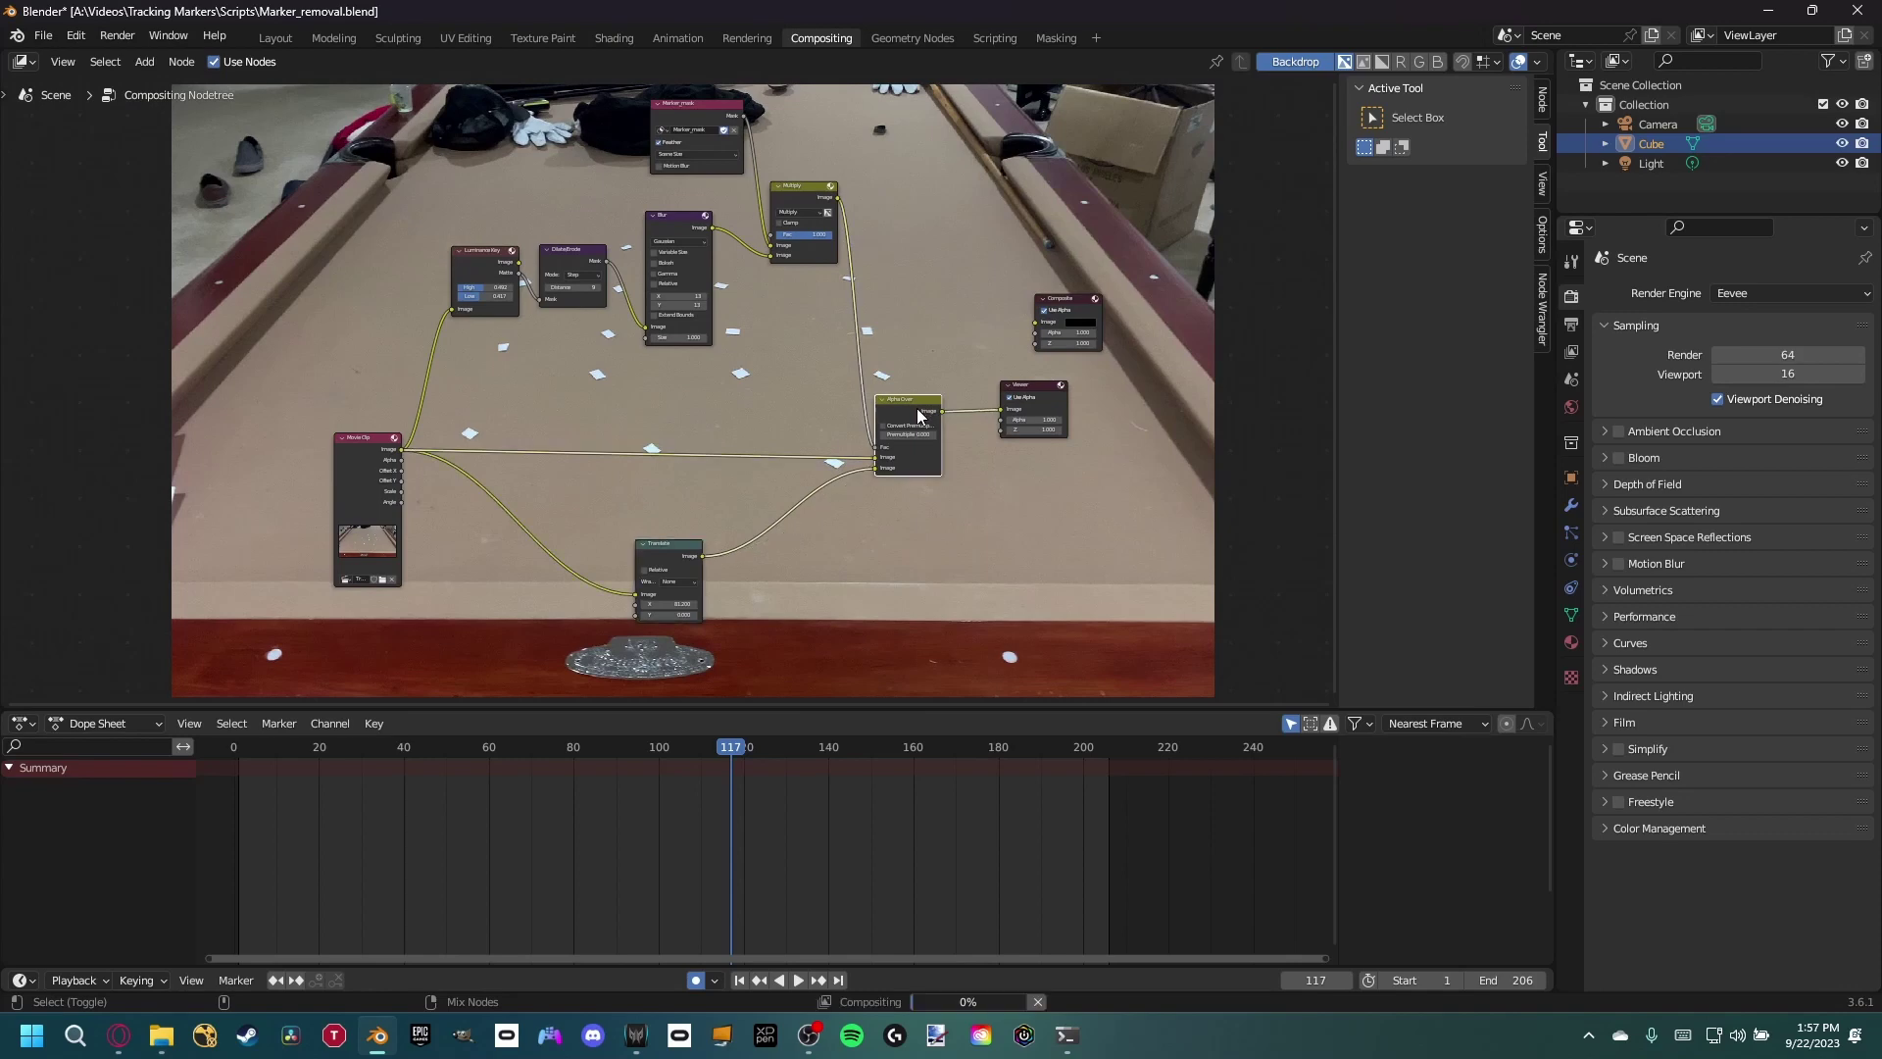
{"action": "middle_click_drag", "start_coordinate": [920, 414], "coordinate": [1269, 608]}
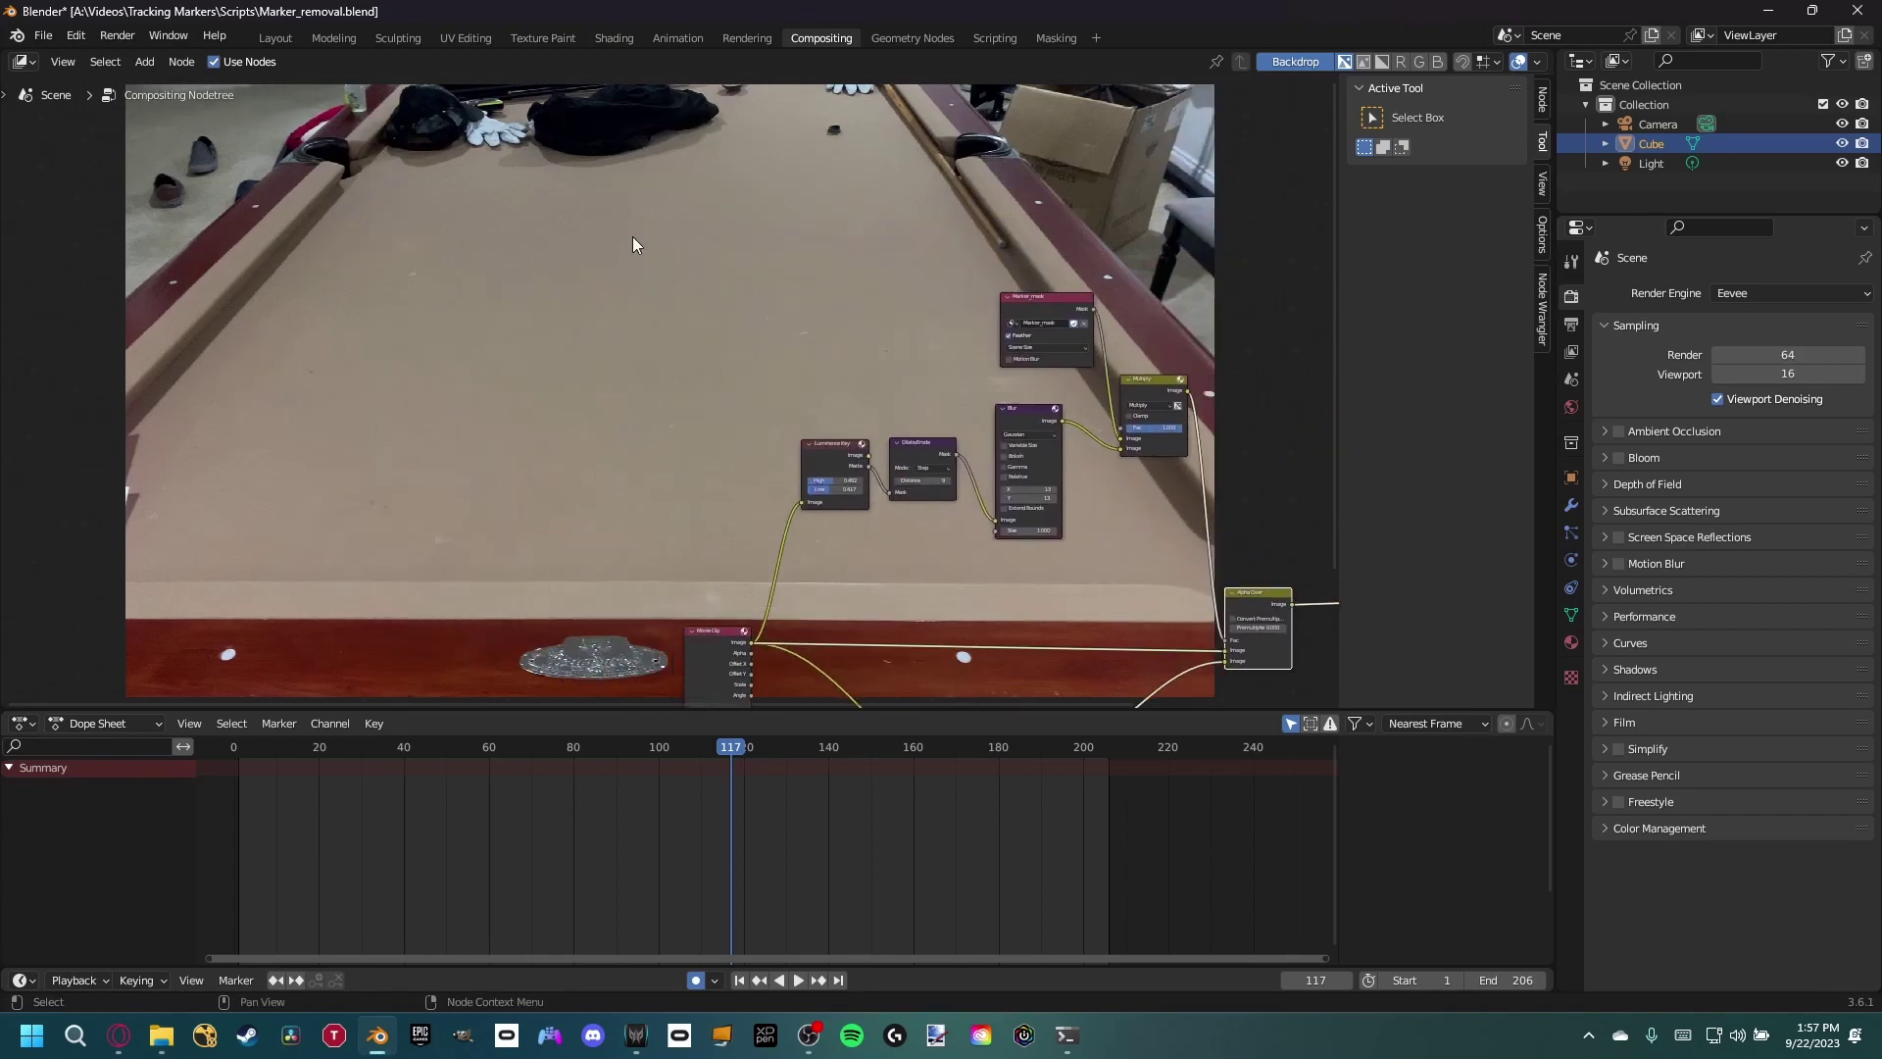
- Check the marker removal in the Alpha Over result at frames 169, 194 and 40
{"action": "key", "text": "Home"}
{"action": "left_click", "coordinate": [951, 749]}
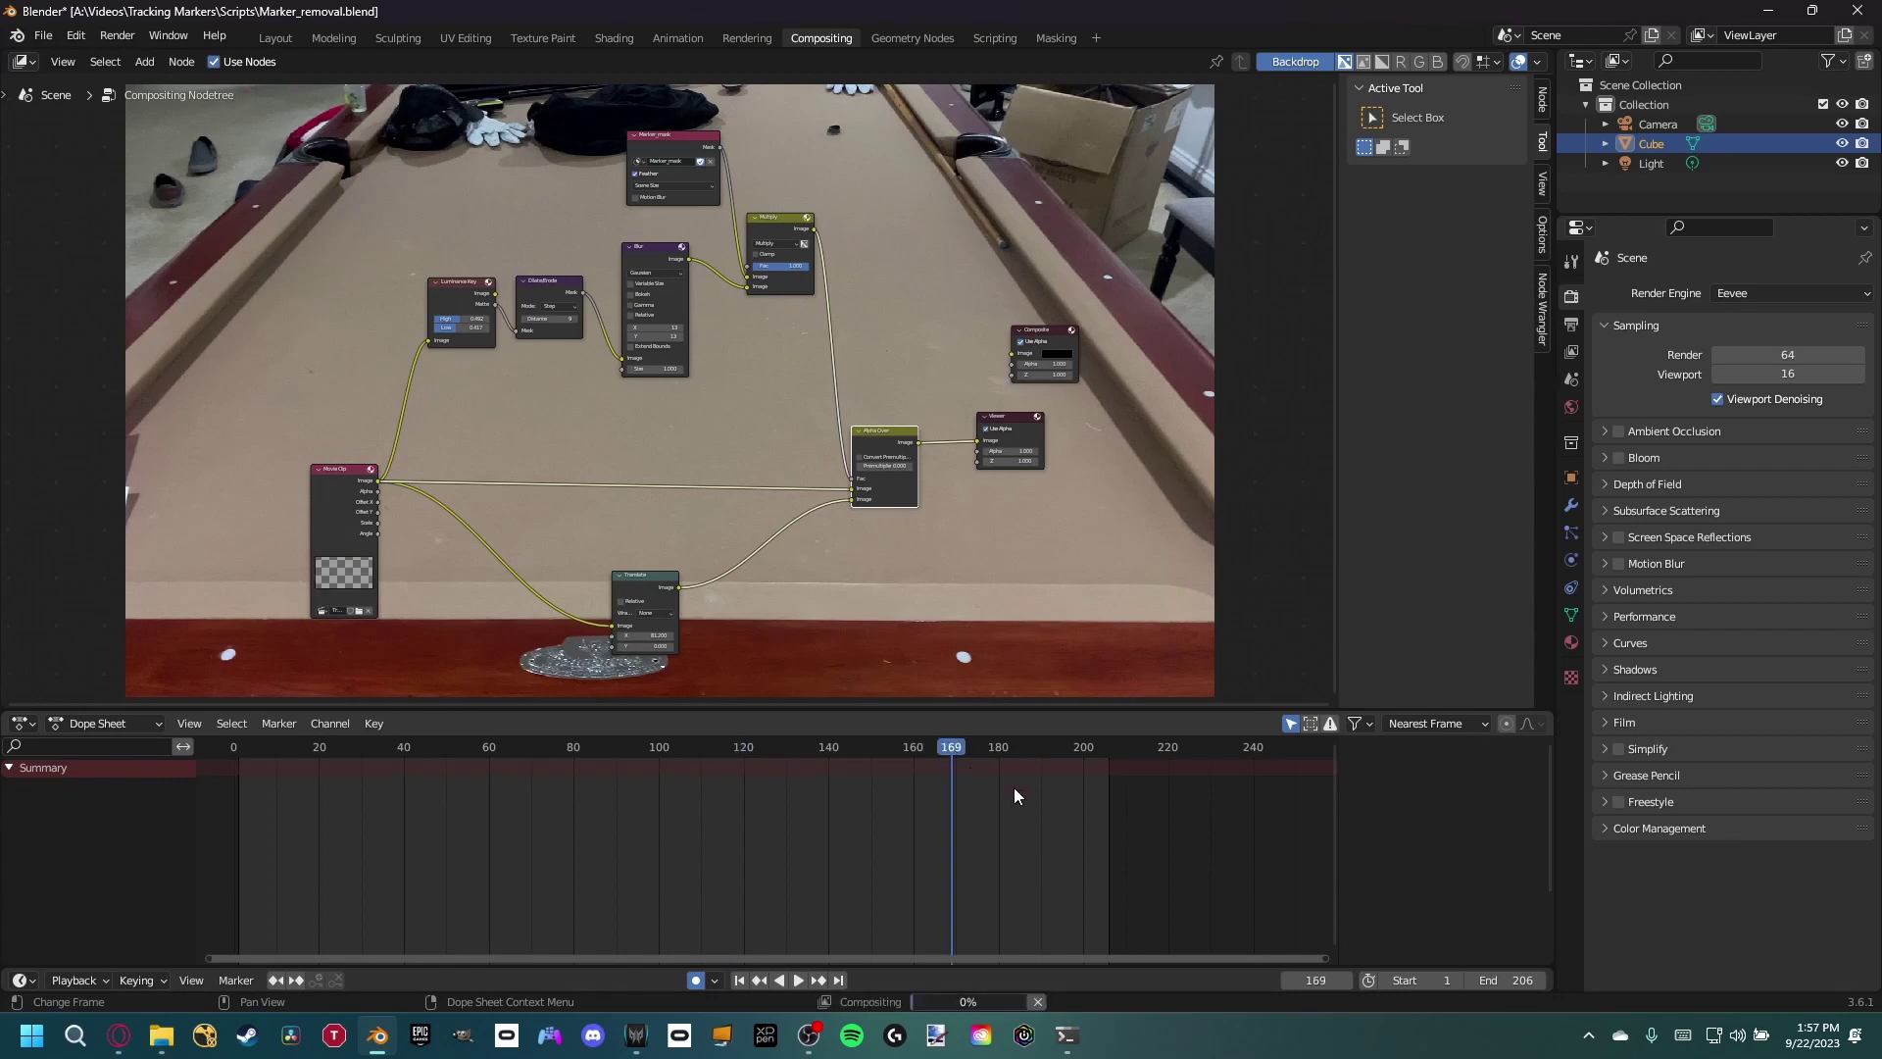
{"action": "left_click", "coordinate": [1060, 753]}
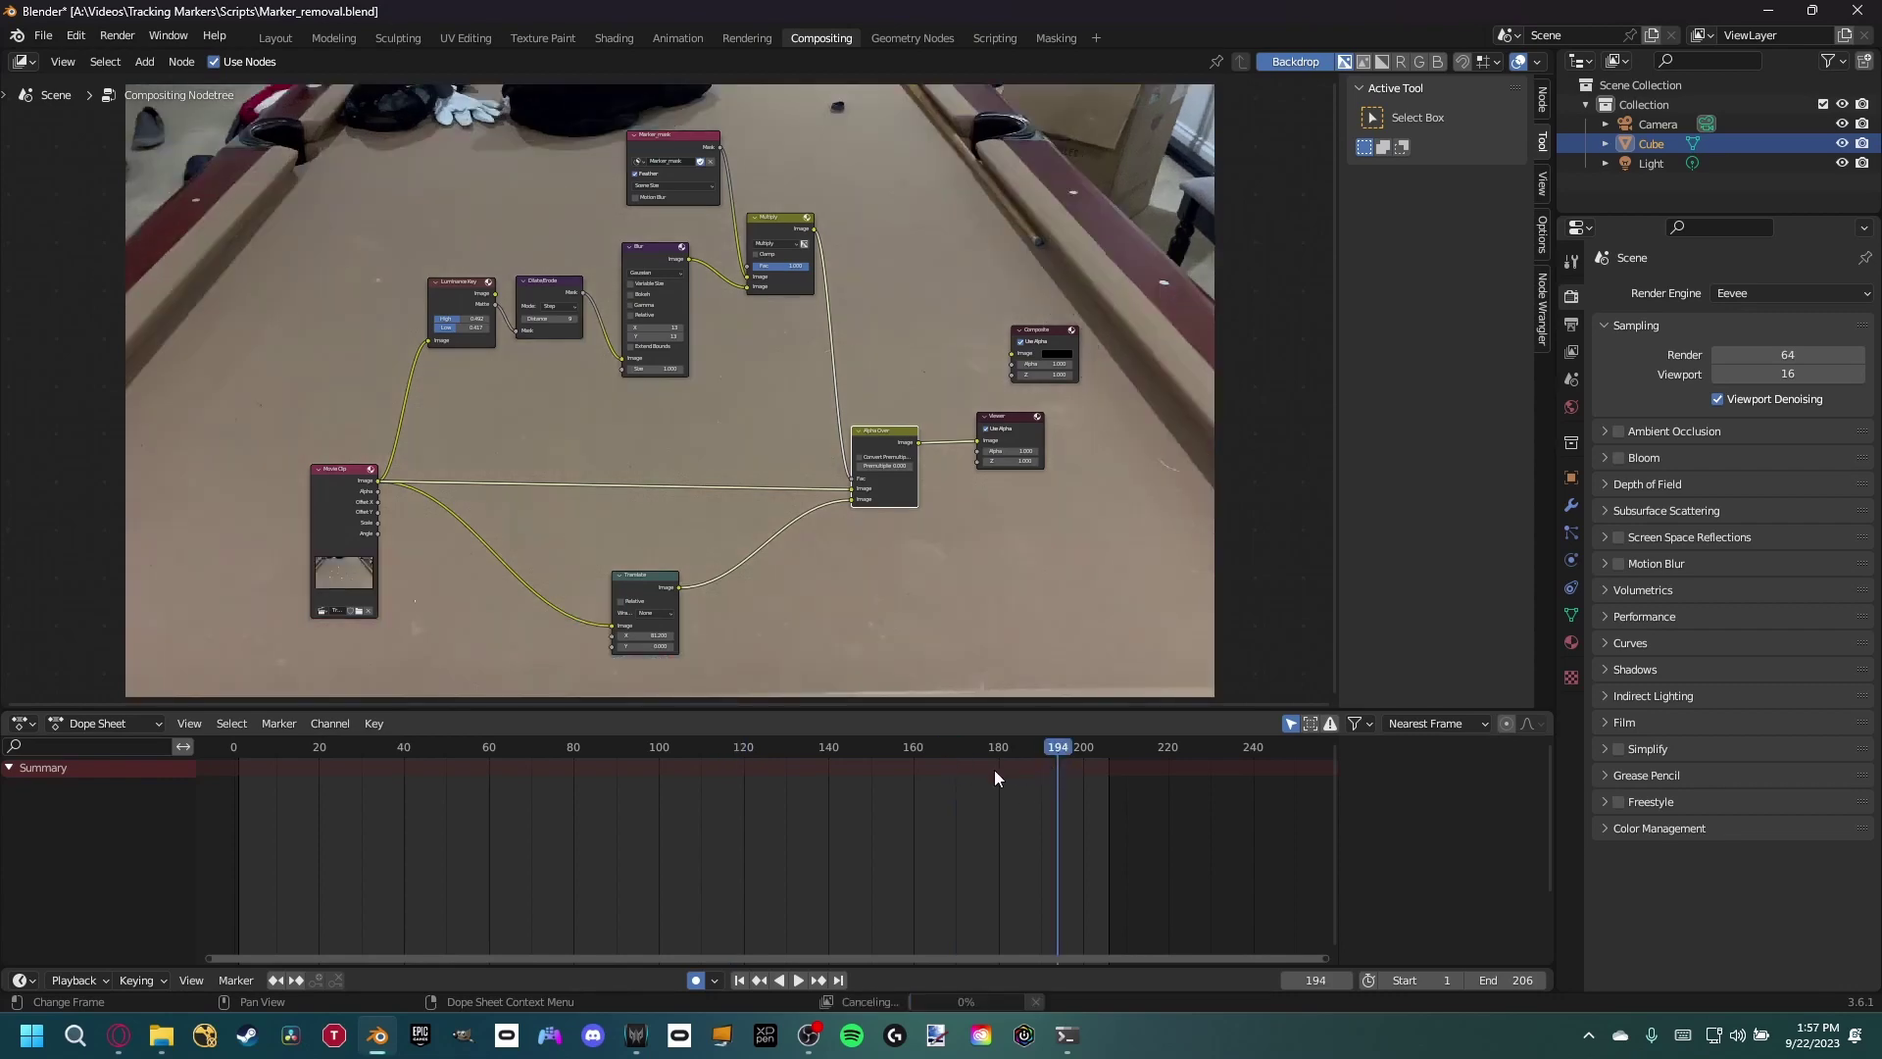
{"action": "left_click", "coordinate": [404, 782]}
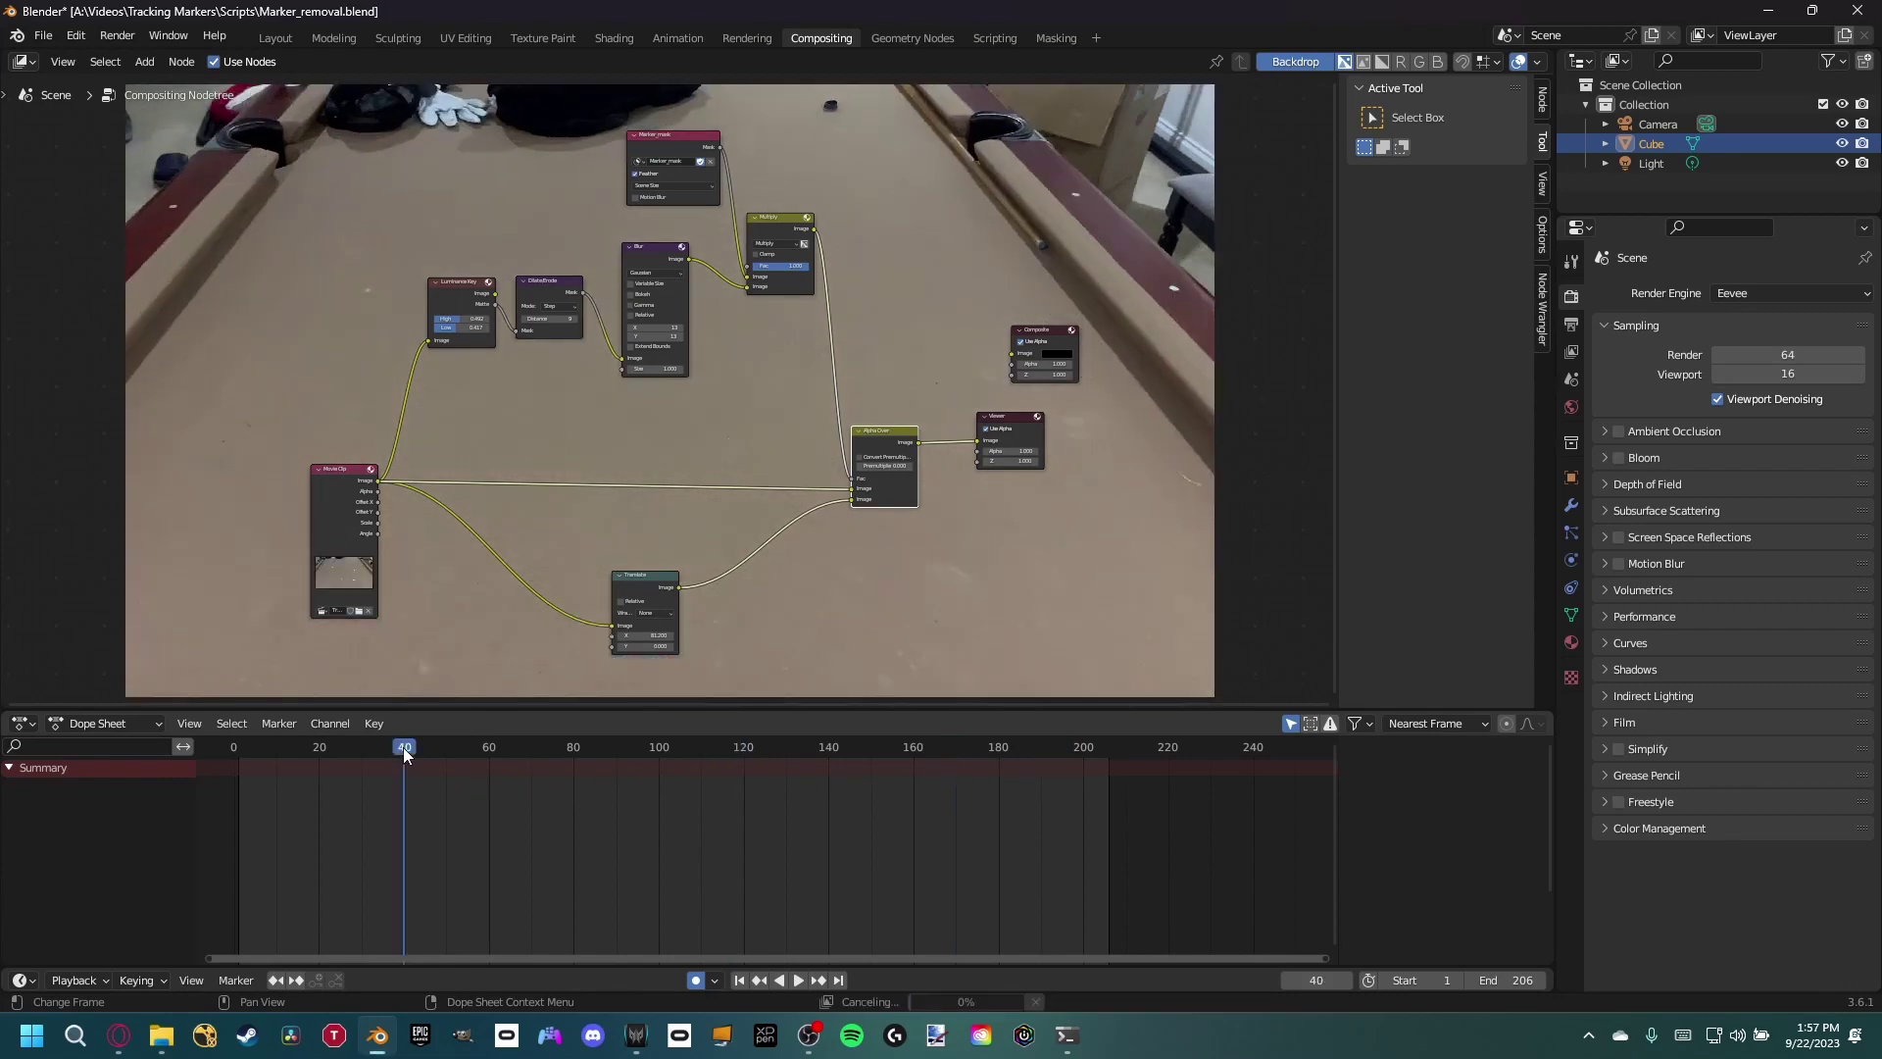
{"action": "middle_click_drag", "start_coordinate": [437, 602], "coordinate": [820, 614]}
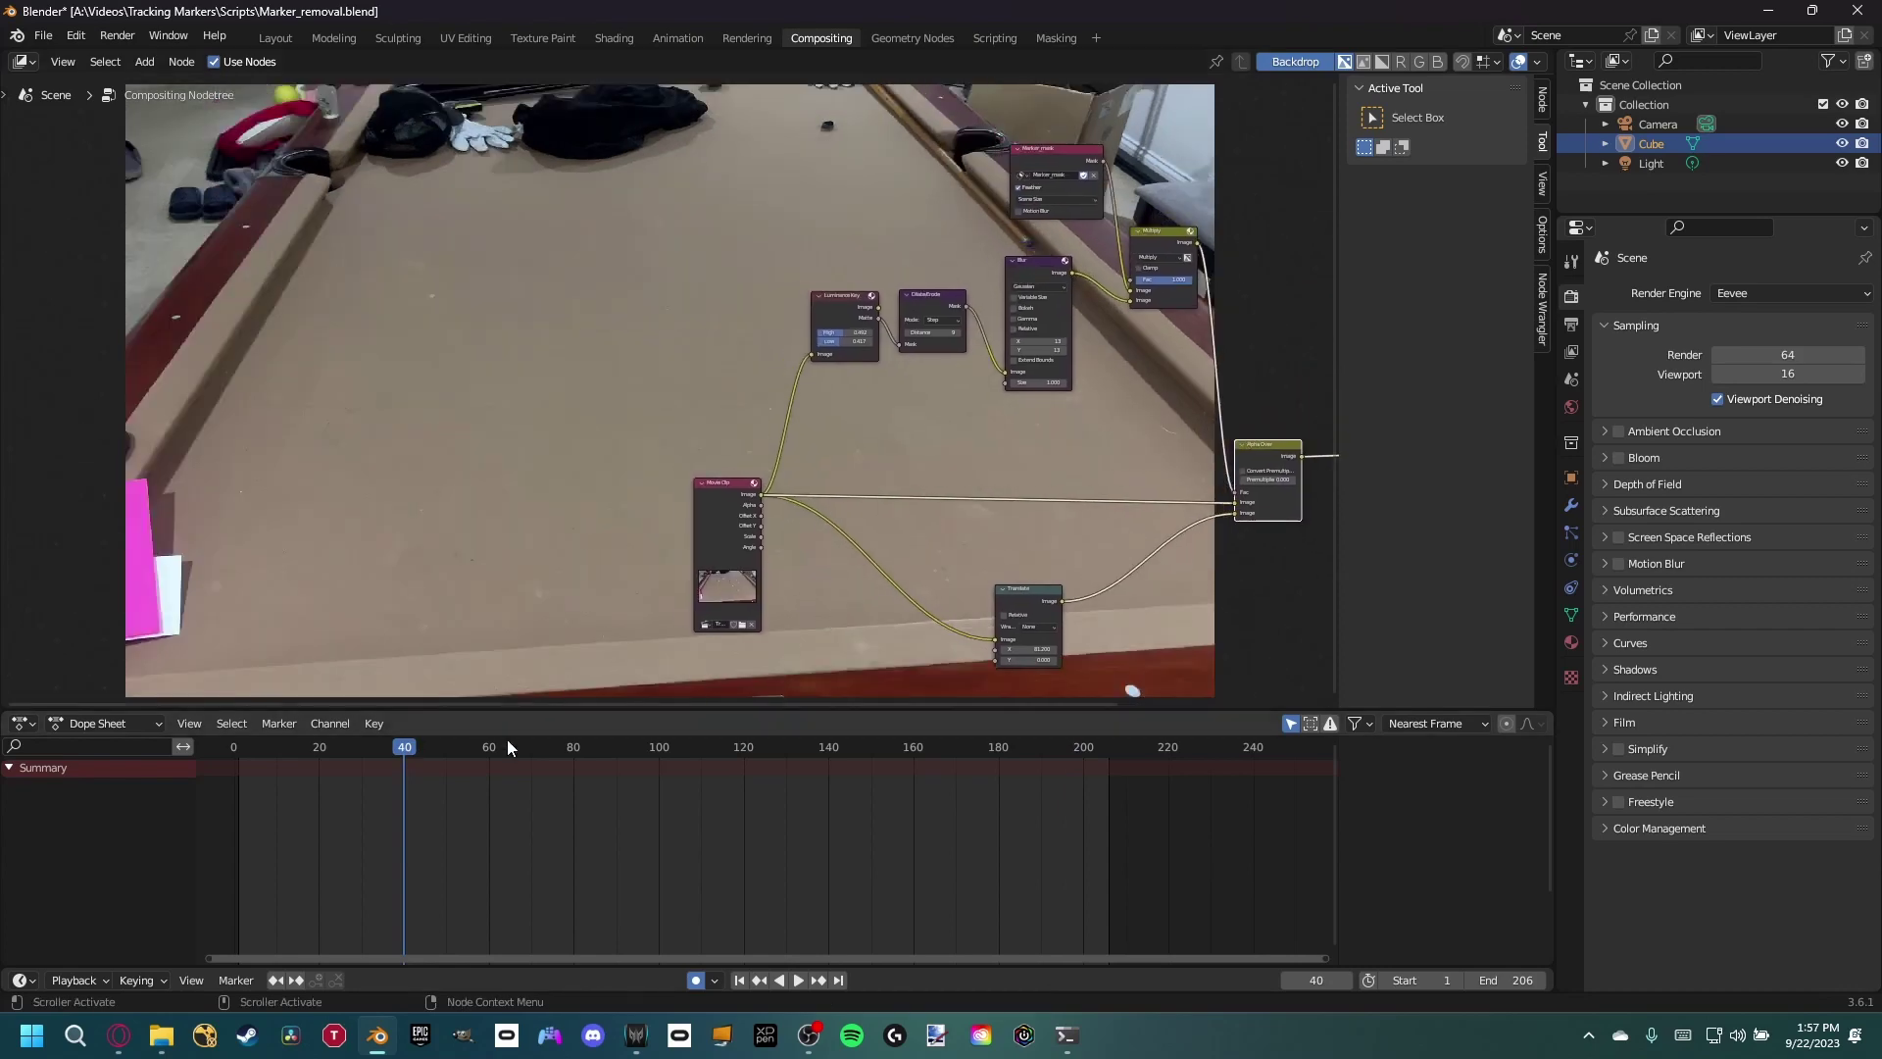
- Check the marker removal in the Alpha Over result at frames 25, 43 and 77
{"action": "left_click", "coordinate": [339, 751]}
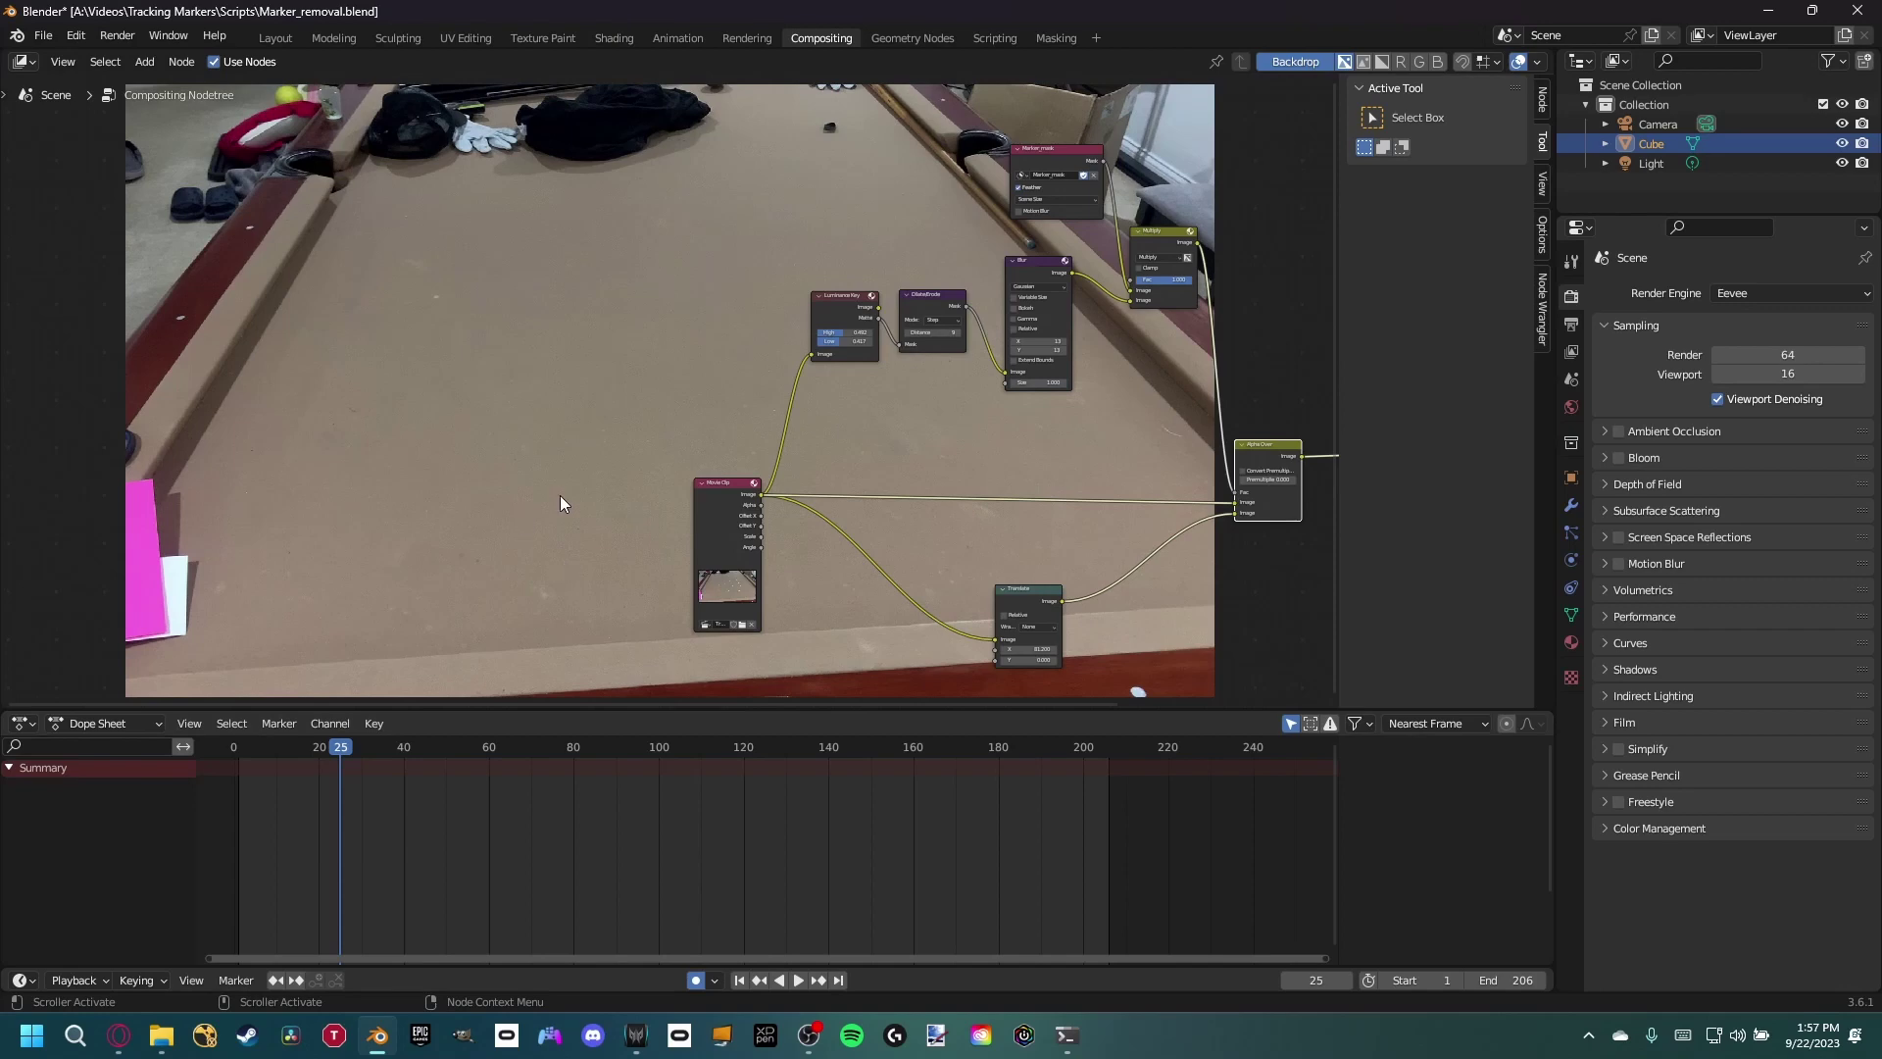
{"action": "left_click", "coordinate": [416, 751]}
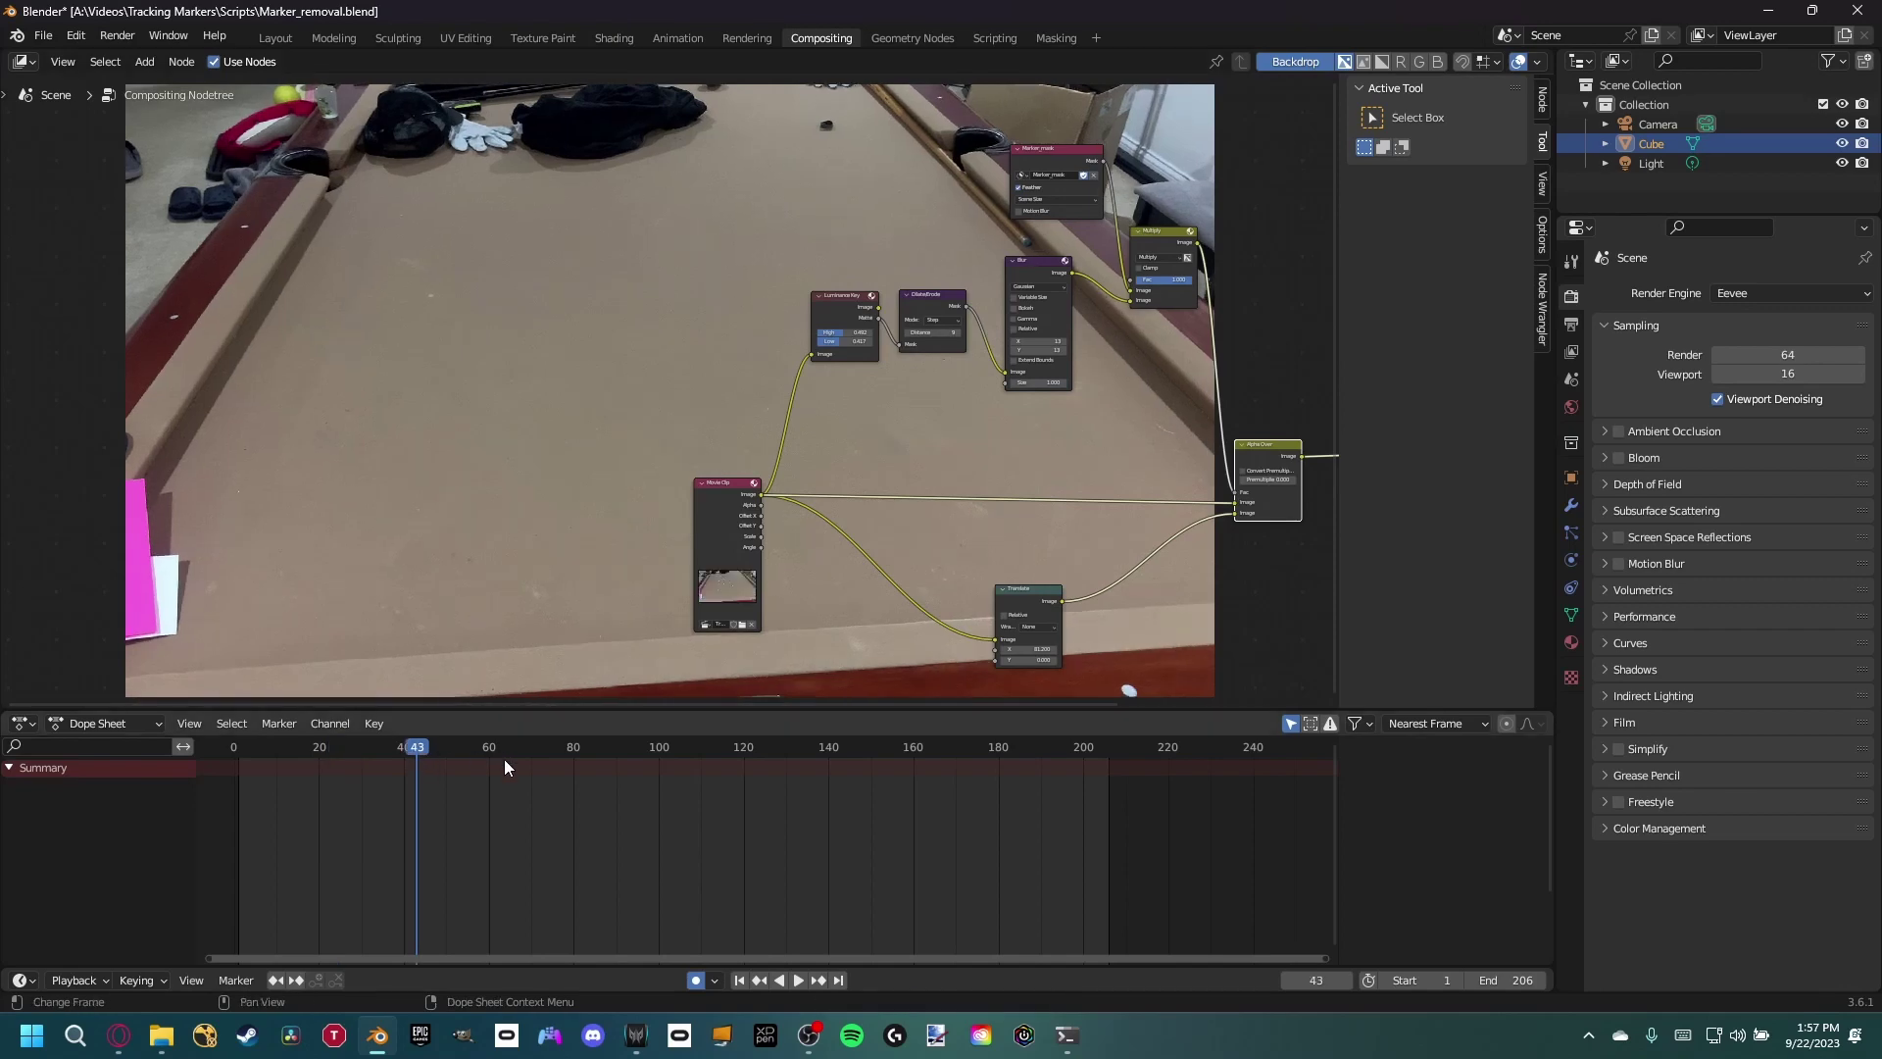
{"action": "left_click_drag", "start_coordinate": [513, 747], "coordinate": [560, 748]}
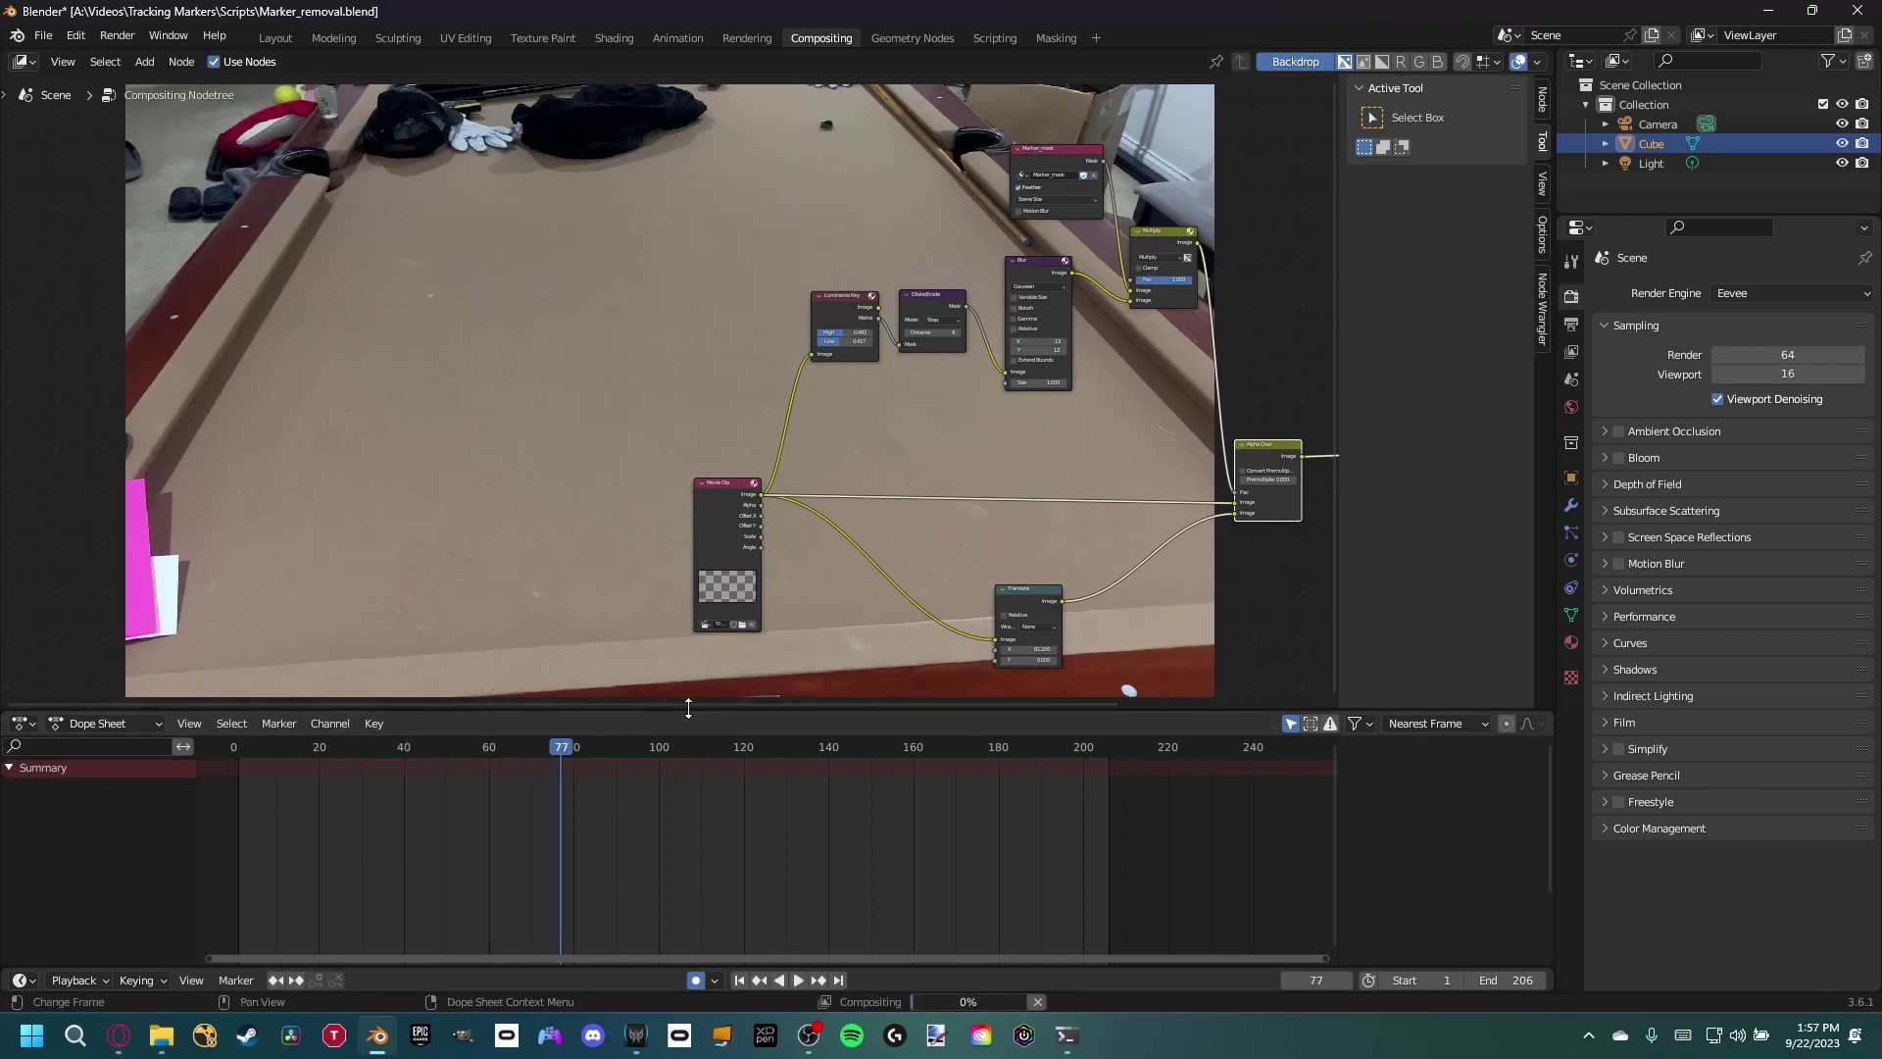
- Preview the Alpha Over node in the Viewer, connect its Image output to the Composite node's Image input, and save the file
{"action": "middle_click_drag", "start_coordinate": [967, 533], "coordinate": [815, 657]}
{"action": "scroll", "coordinate": [909, 625], "scroll_direction": "up", "scroll_amount": 2}
{"action": "middle_click_drag", "start_coordinate": [931, 312], "coordinate": [423, 304]}
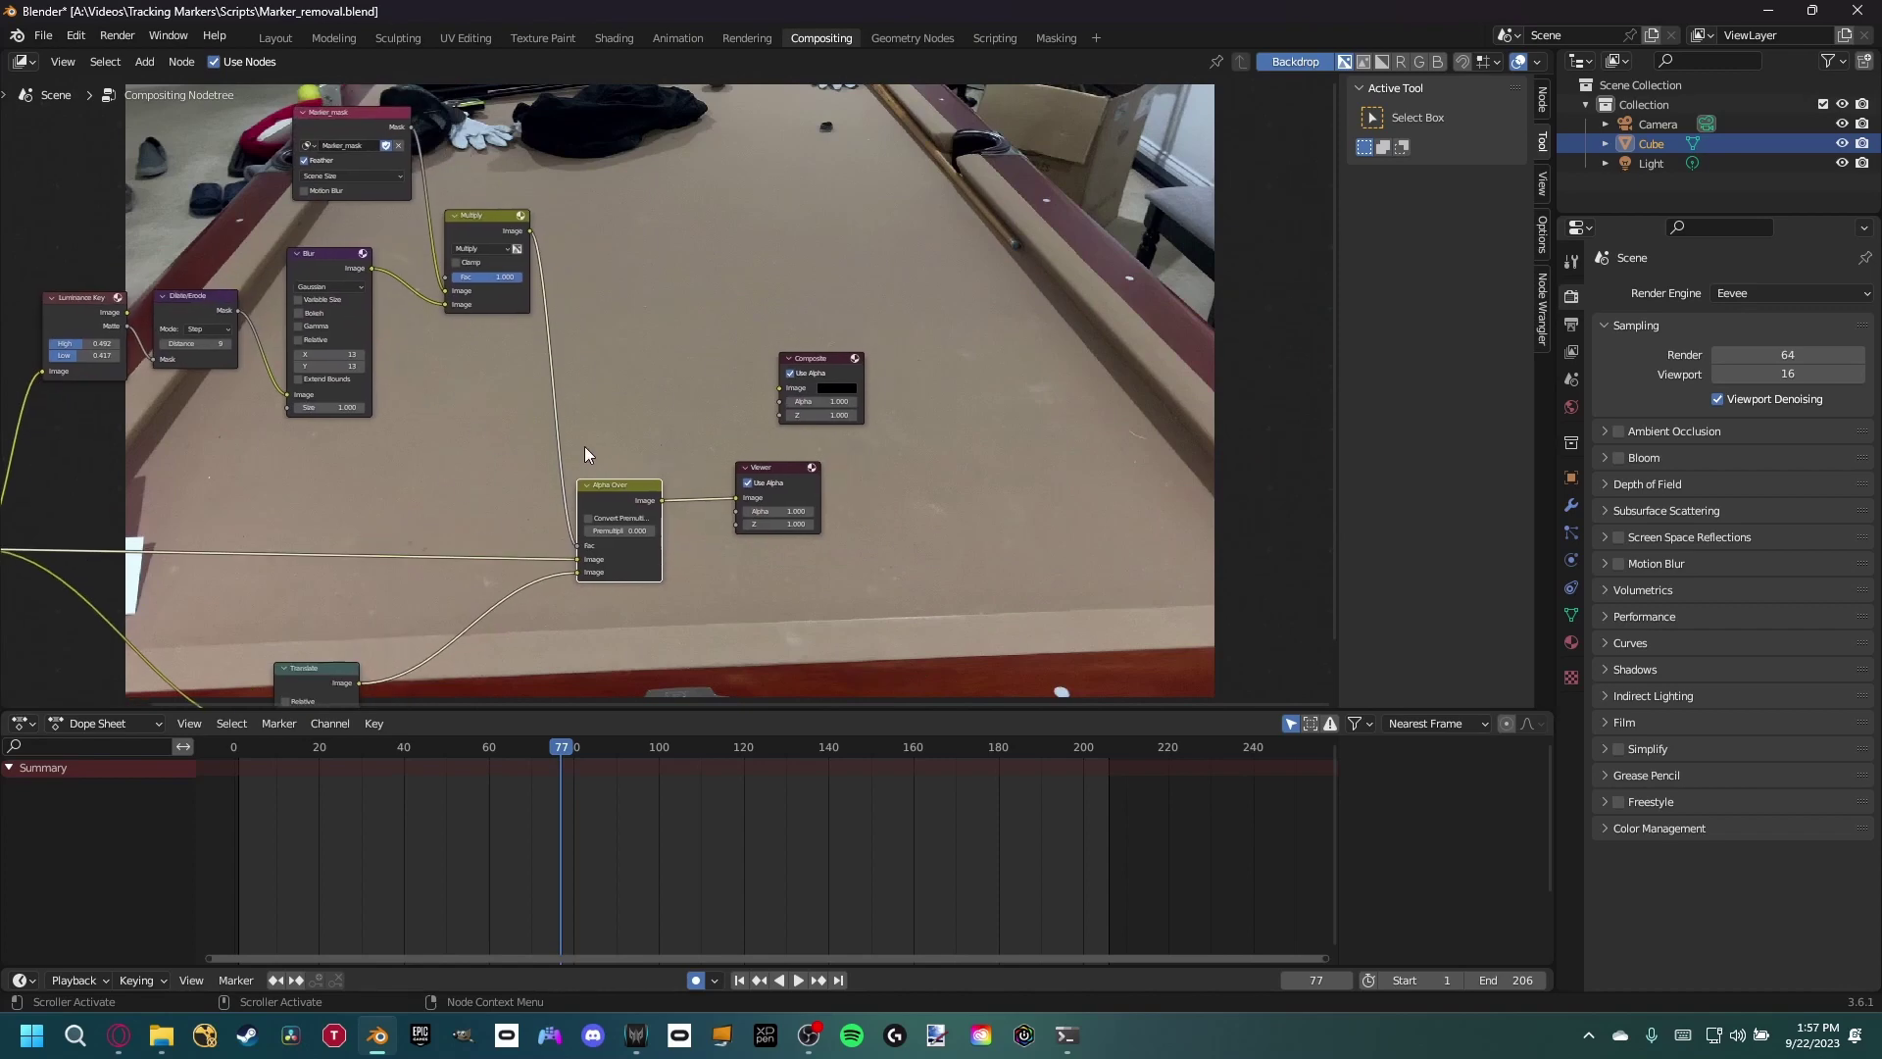
{"action": "middle_click_drag", "start_coordinate": [586, 446], "coordinate": [649, 392]}
{"action": "left_click", "coordinate": [711, 439], "text": "ctrl+shift"}
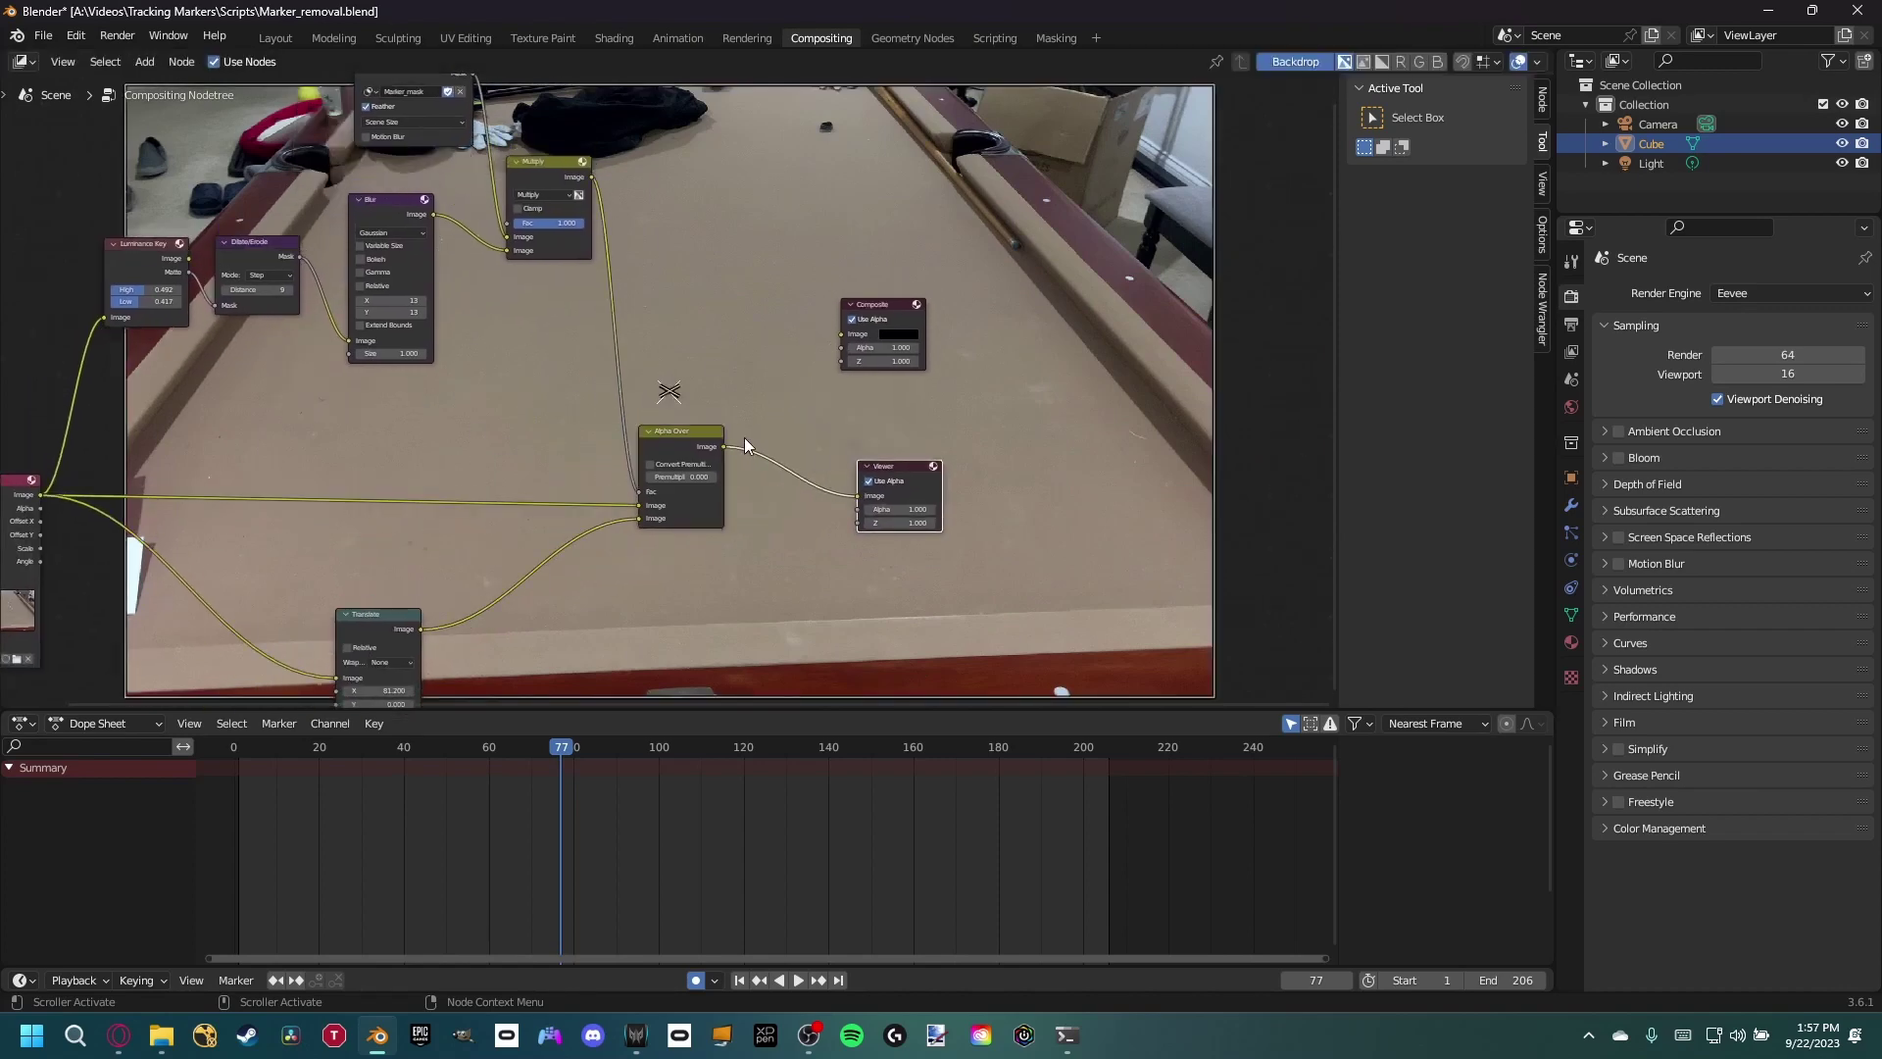
{"action": "left_click_drag", "start_coordinate": [724, 448], "coordinate": [843, 336]}
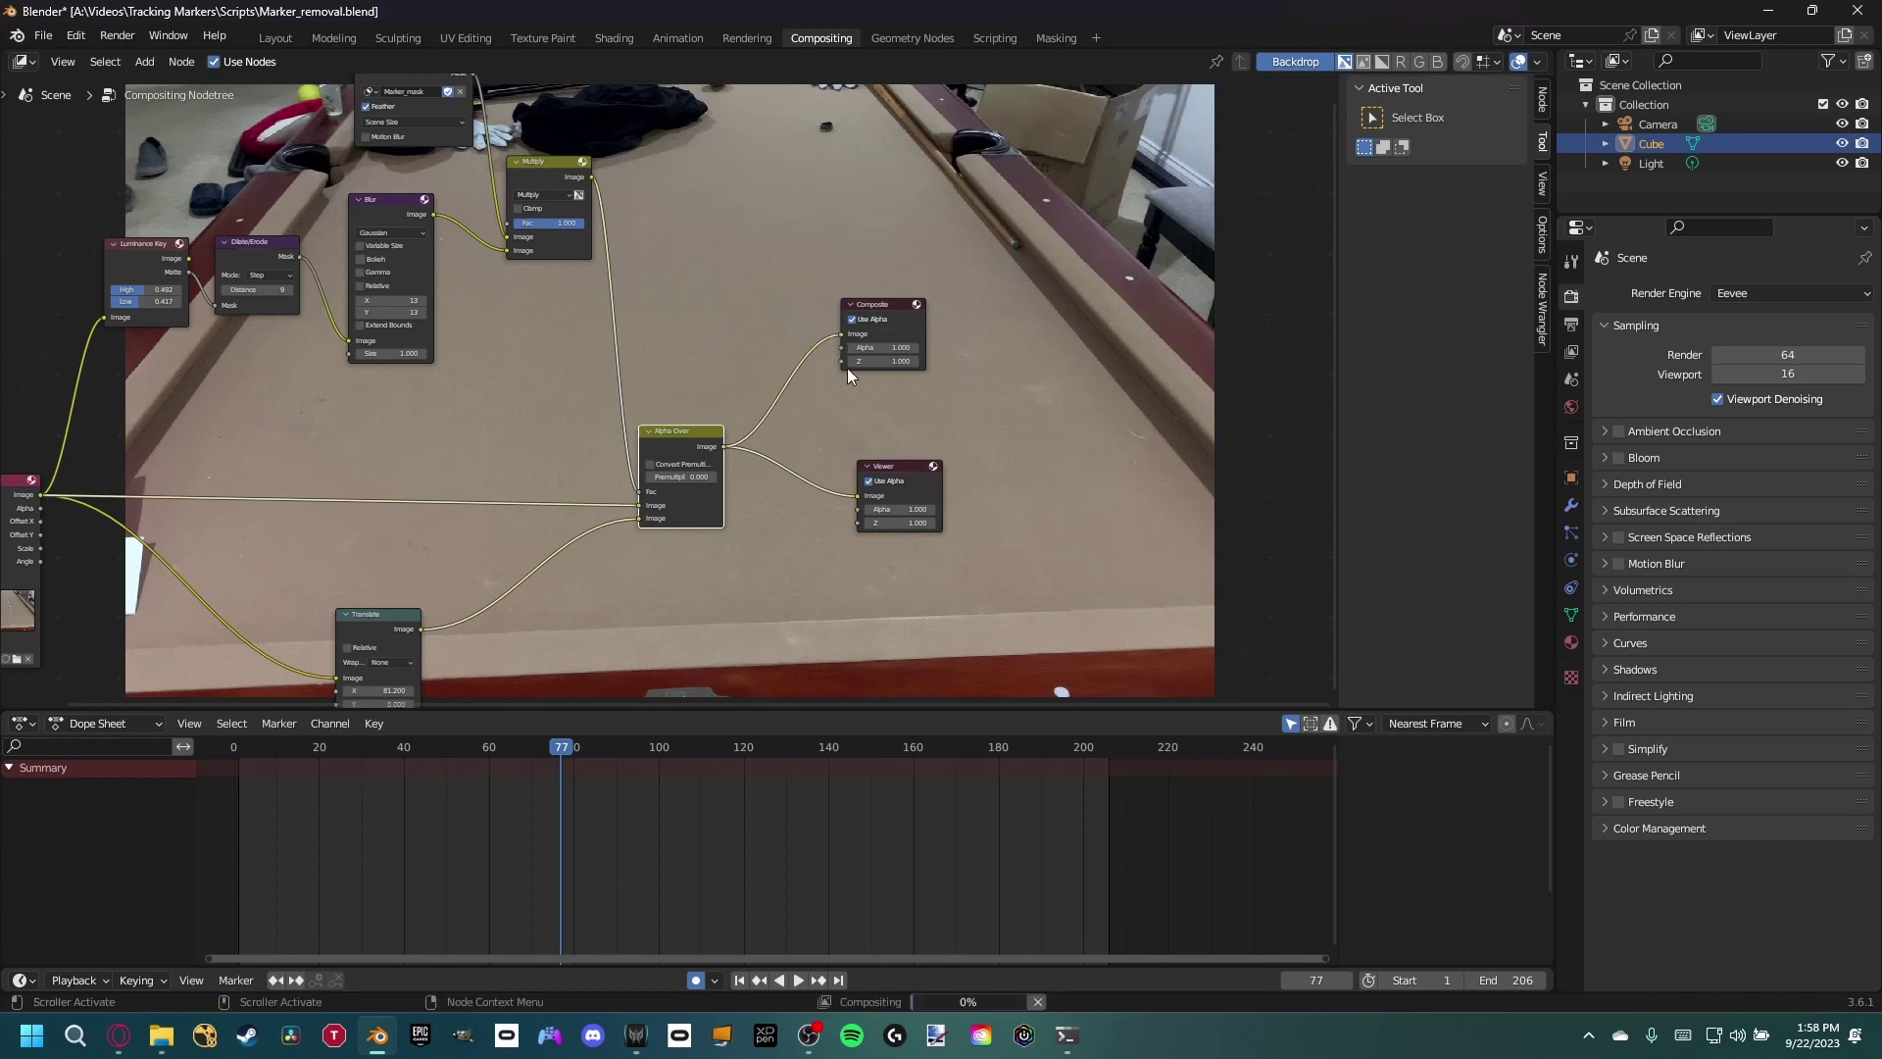
{"action": "key", "text": "ctrl+s"}
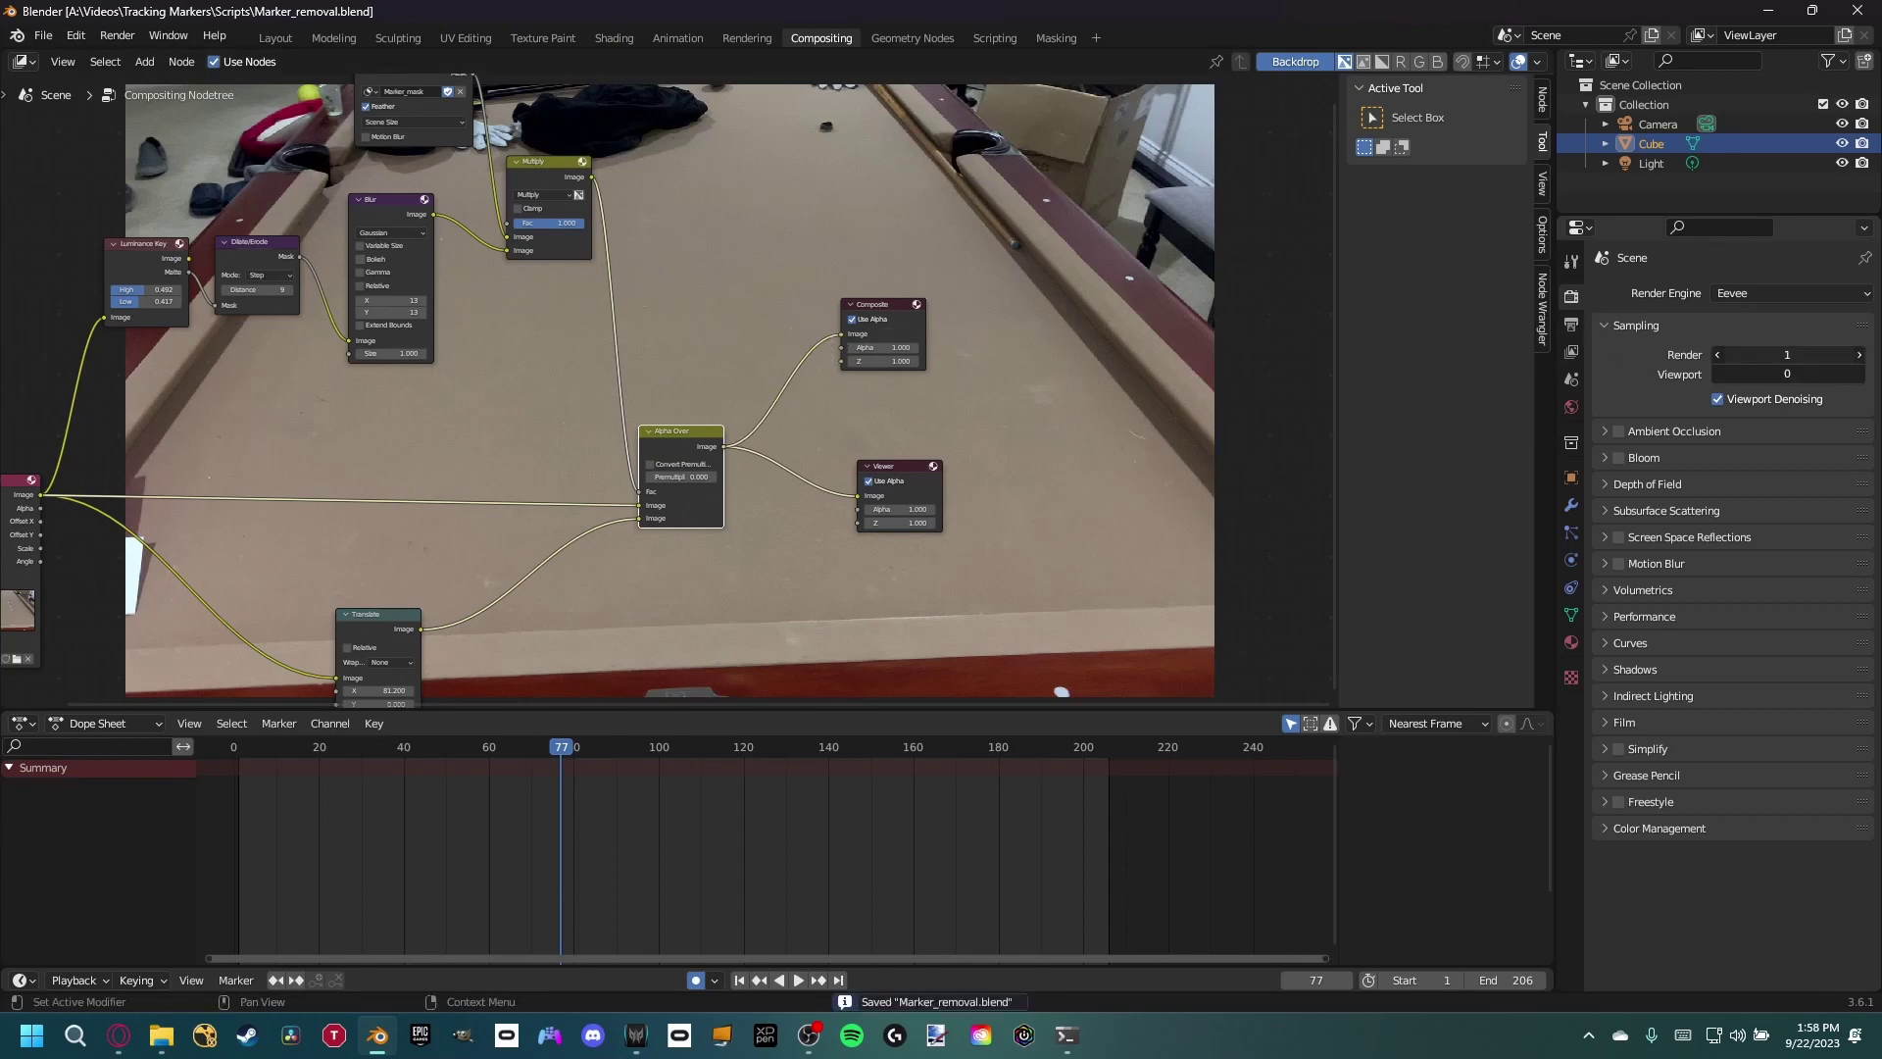
- Set the Eevee sampling to 1 for Render and 0 for Viewport
{"action": "left_click_drag", "start_coordinate": [1744, 360], "coordinate": [1688, 361]}
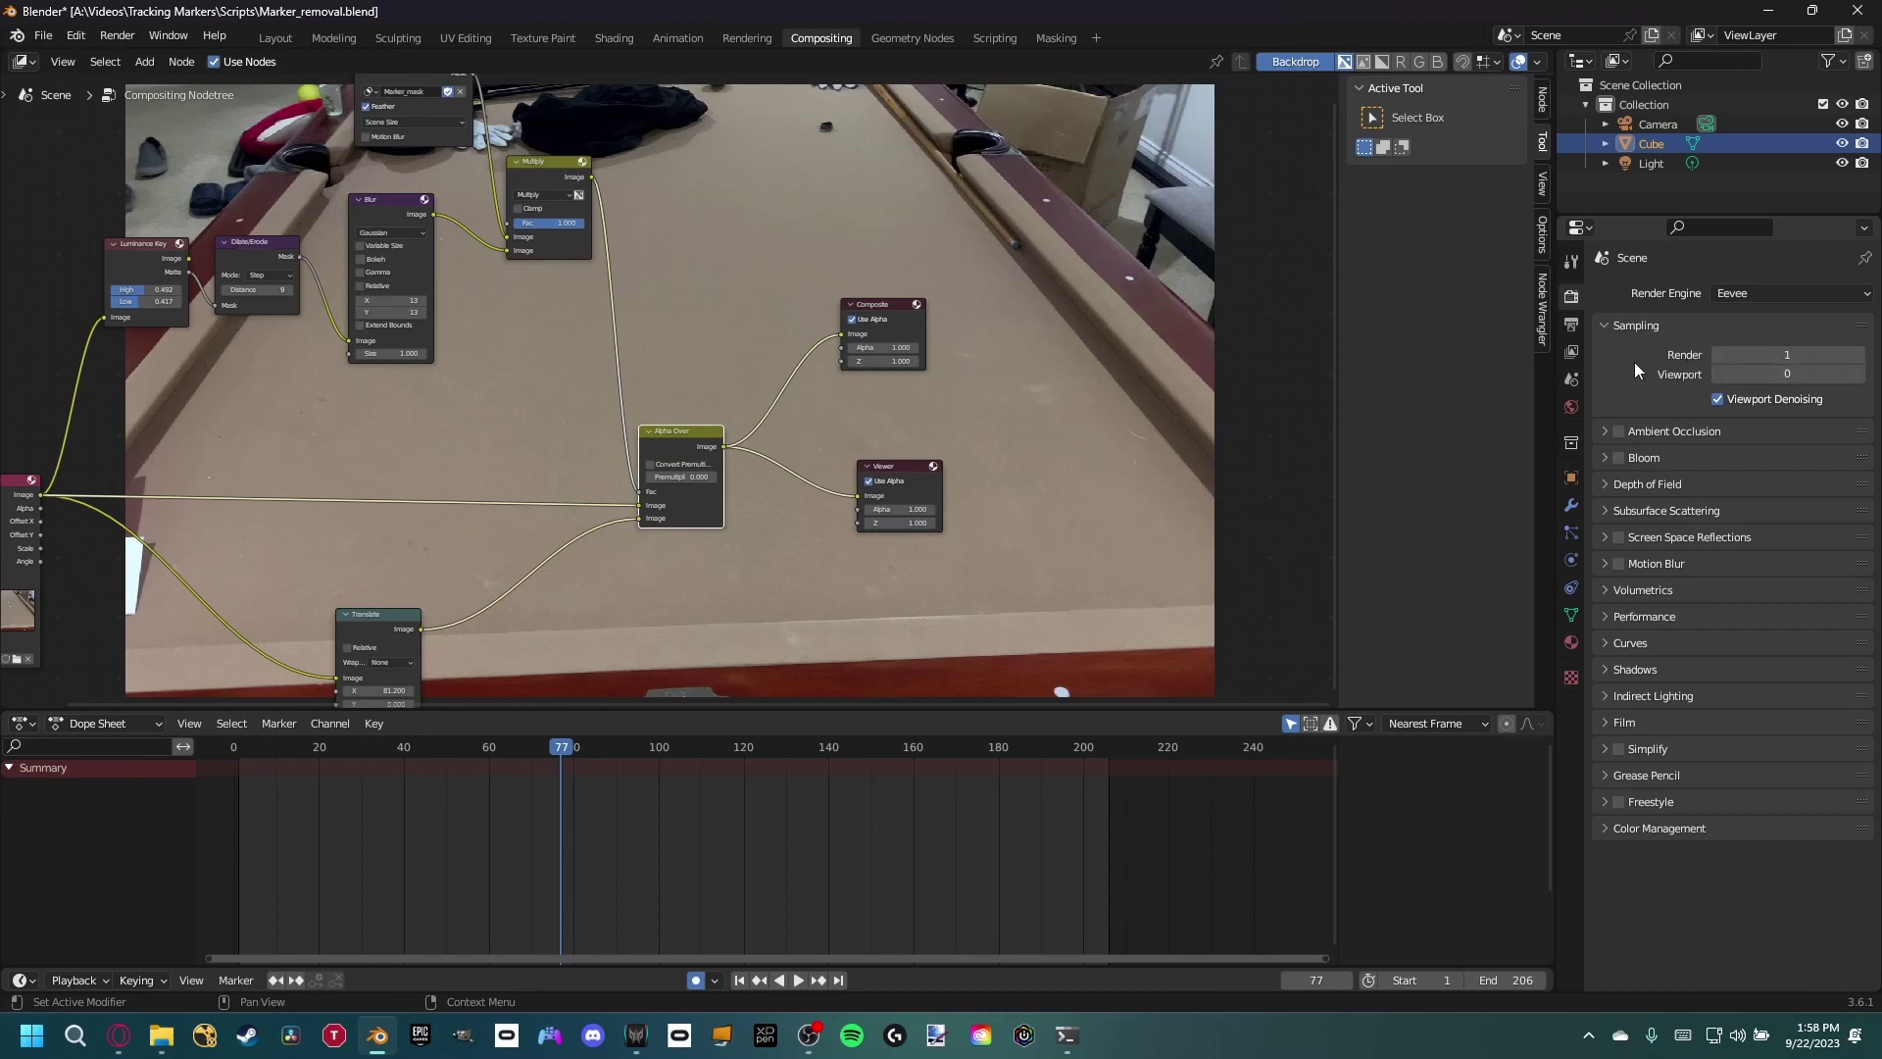
{"action": "key", "text": "n"}
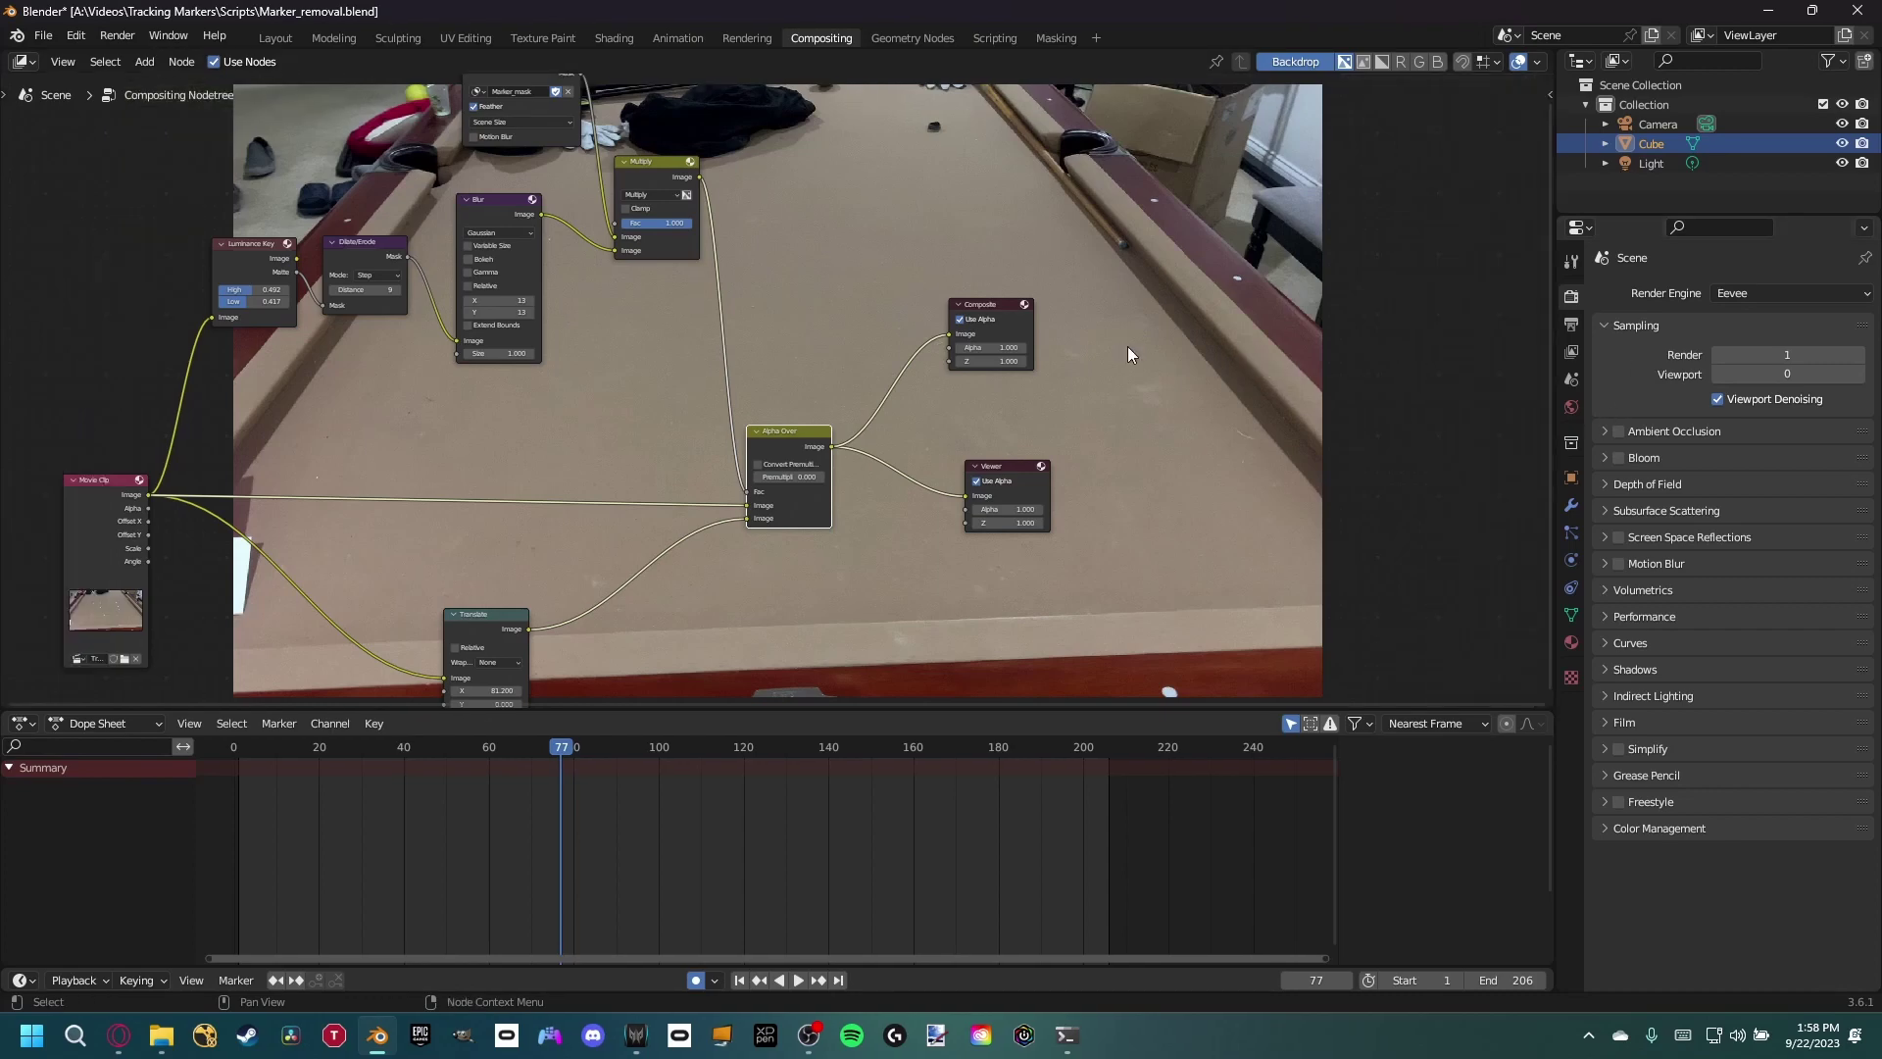
{"action": "key", "text": "n"}
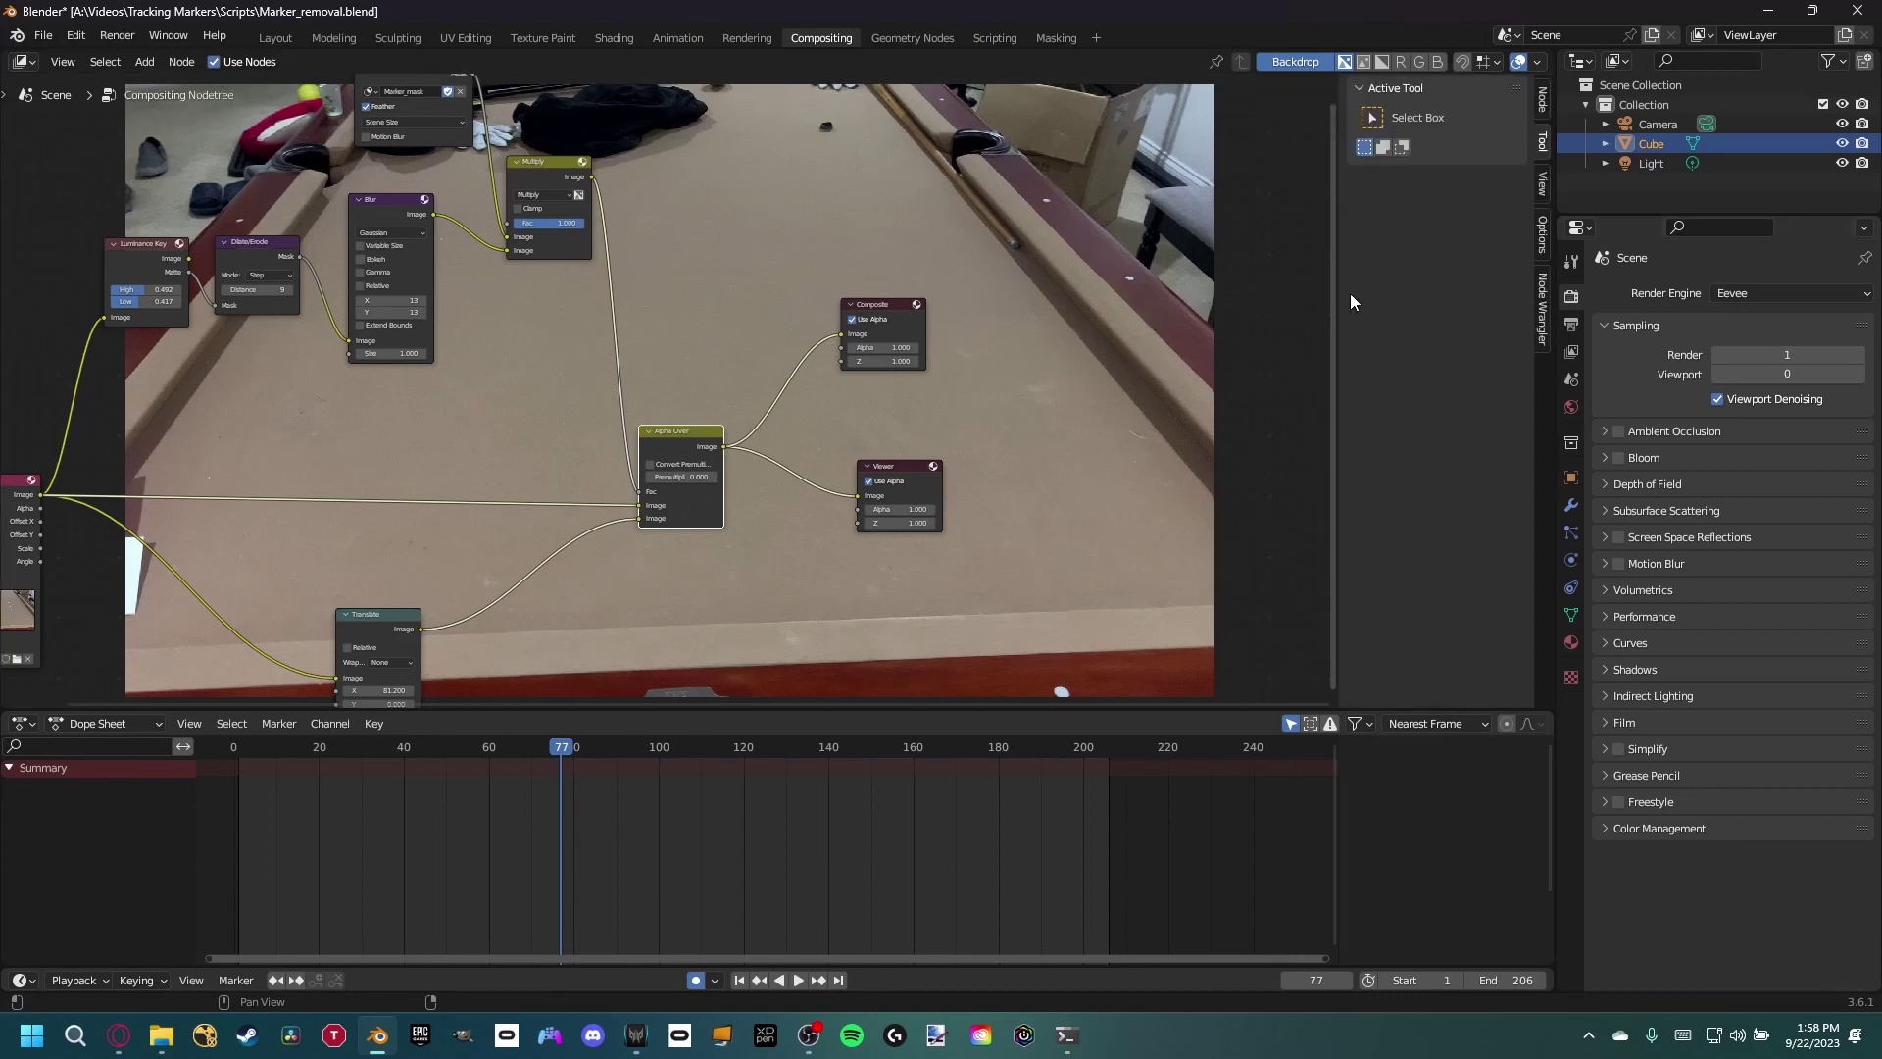
- Enable OpenCL in the compositor's performance options and save the file
{"action": "left_click", "coordinate": [1542, 233]}
{"action": "left_click", "coordinate": [1436, 185]}
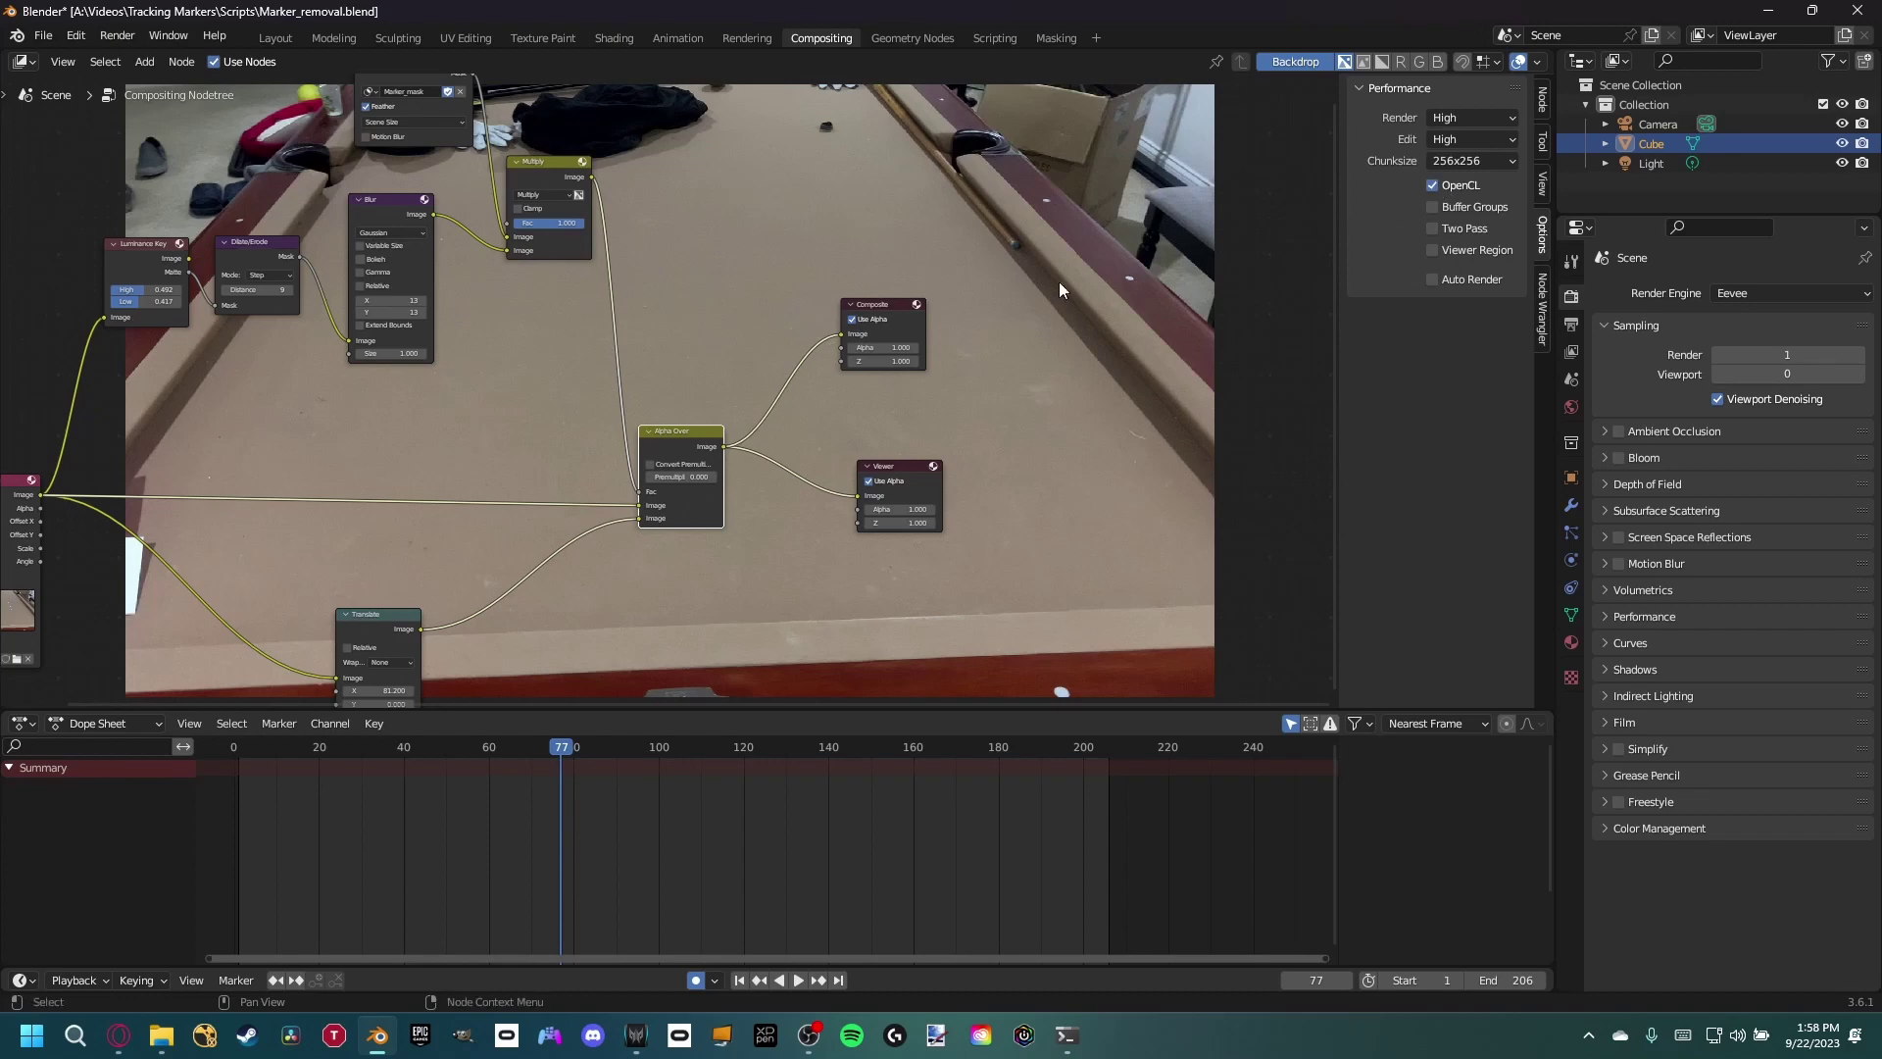
{"action": "key", "text": "n"}
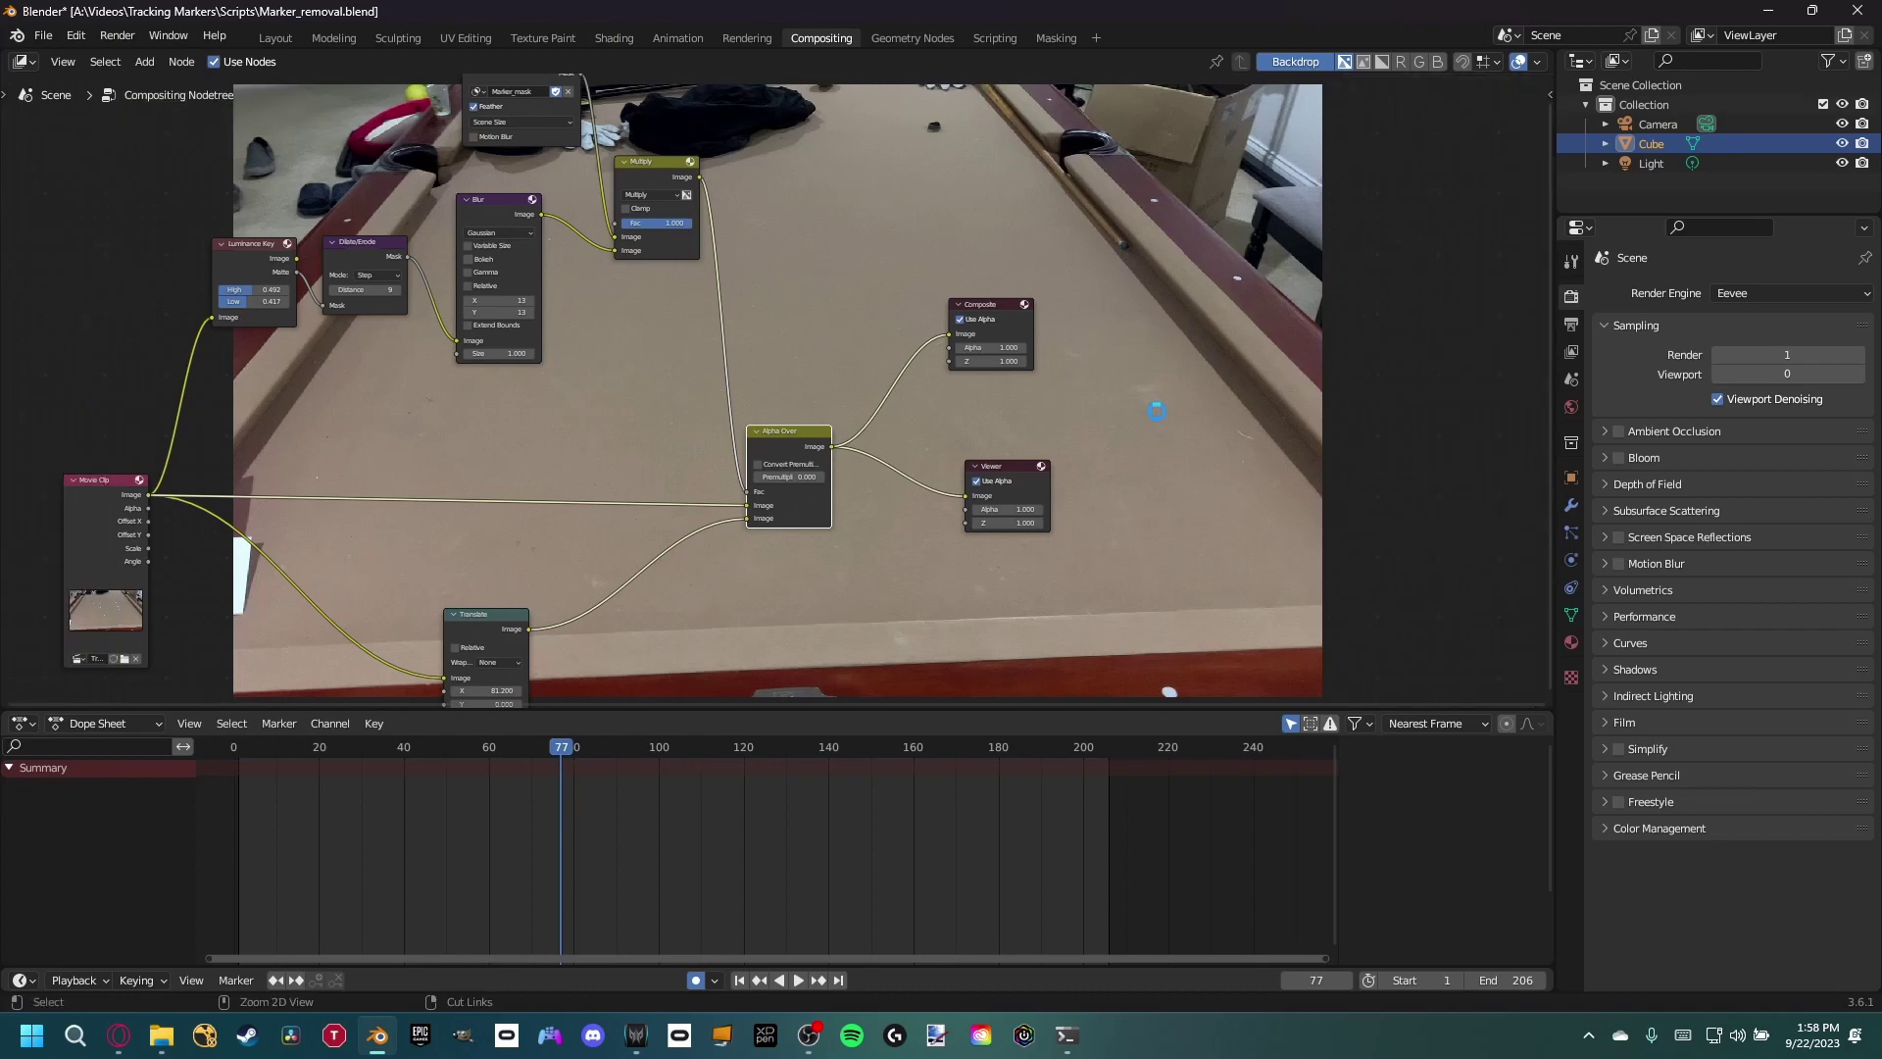
{"action": "key", "text": "ctrl+s"}
- Set the render output path to A:\Videos\Tracking Markers\Renders\ with the file name Tutorial_remove_markers
{"action": "left_click", "coordinate": [1571, 324]}
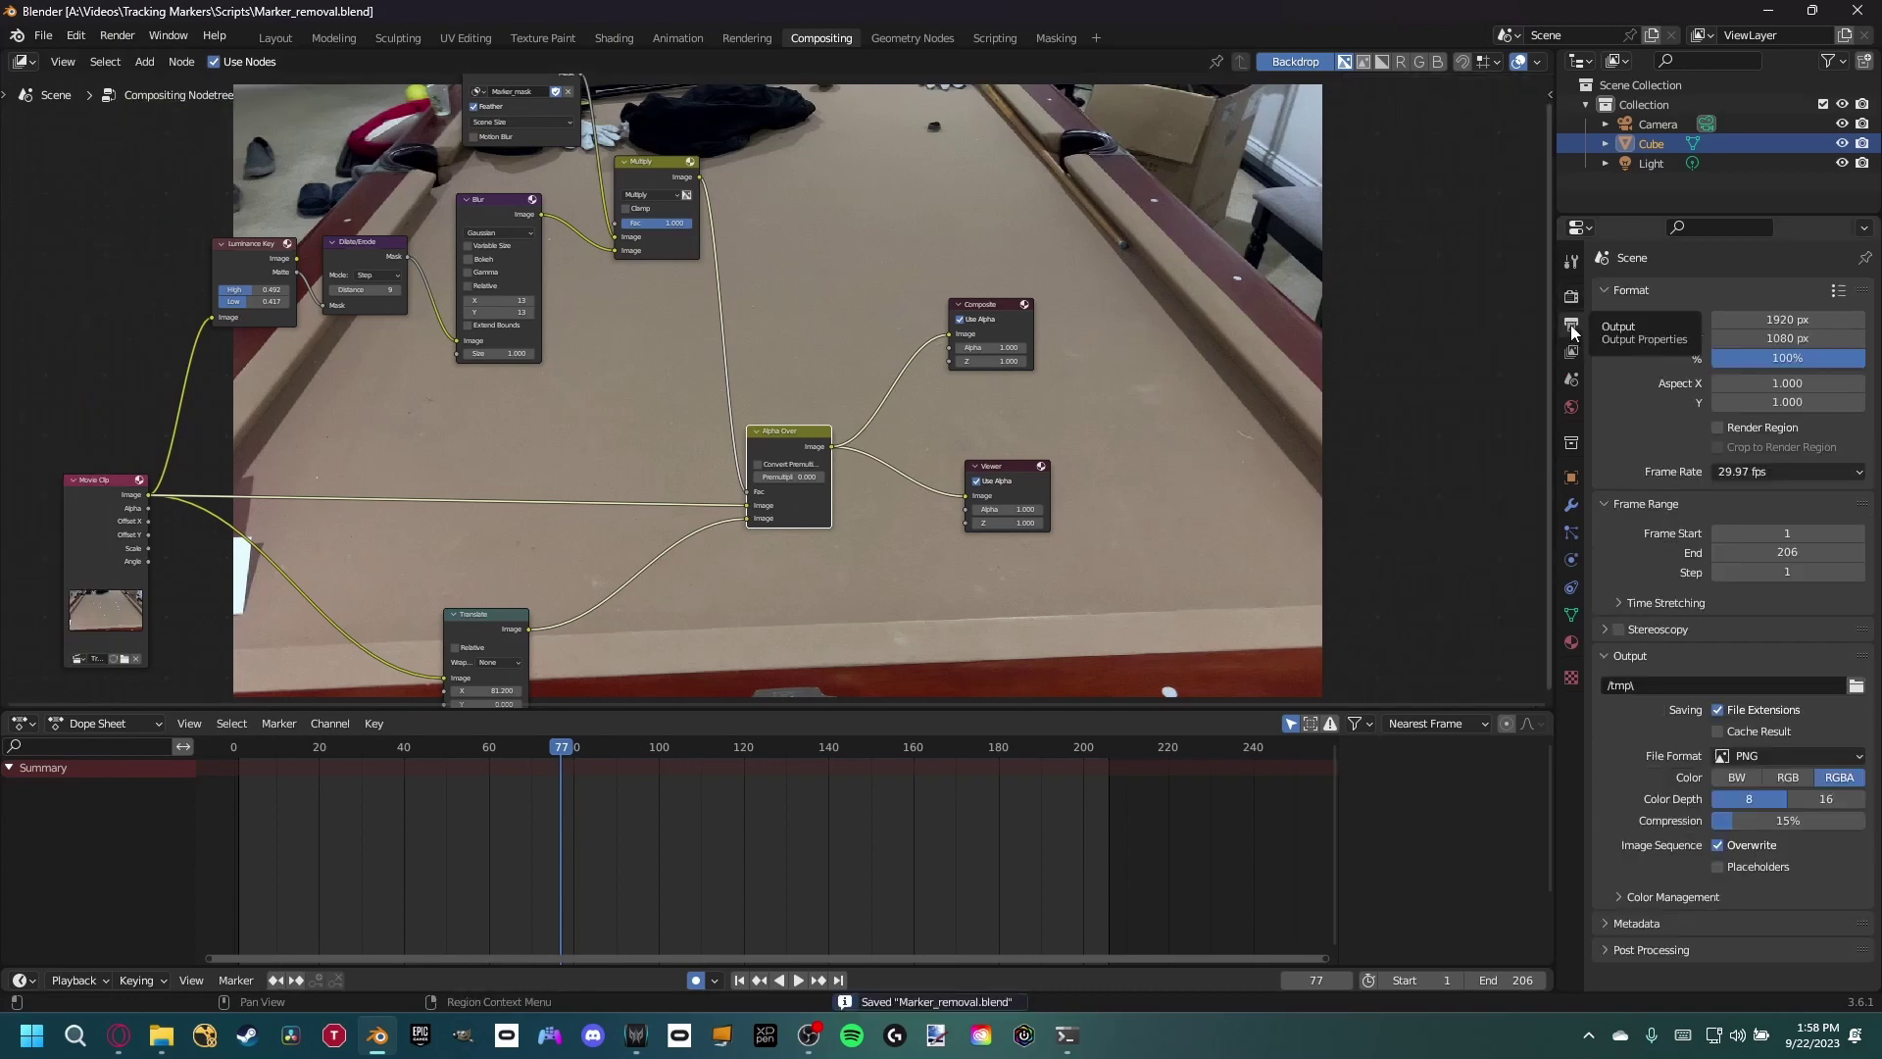
{"action": "left_click", "coordinate": [1856, 685]}
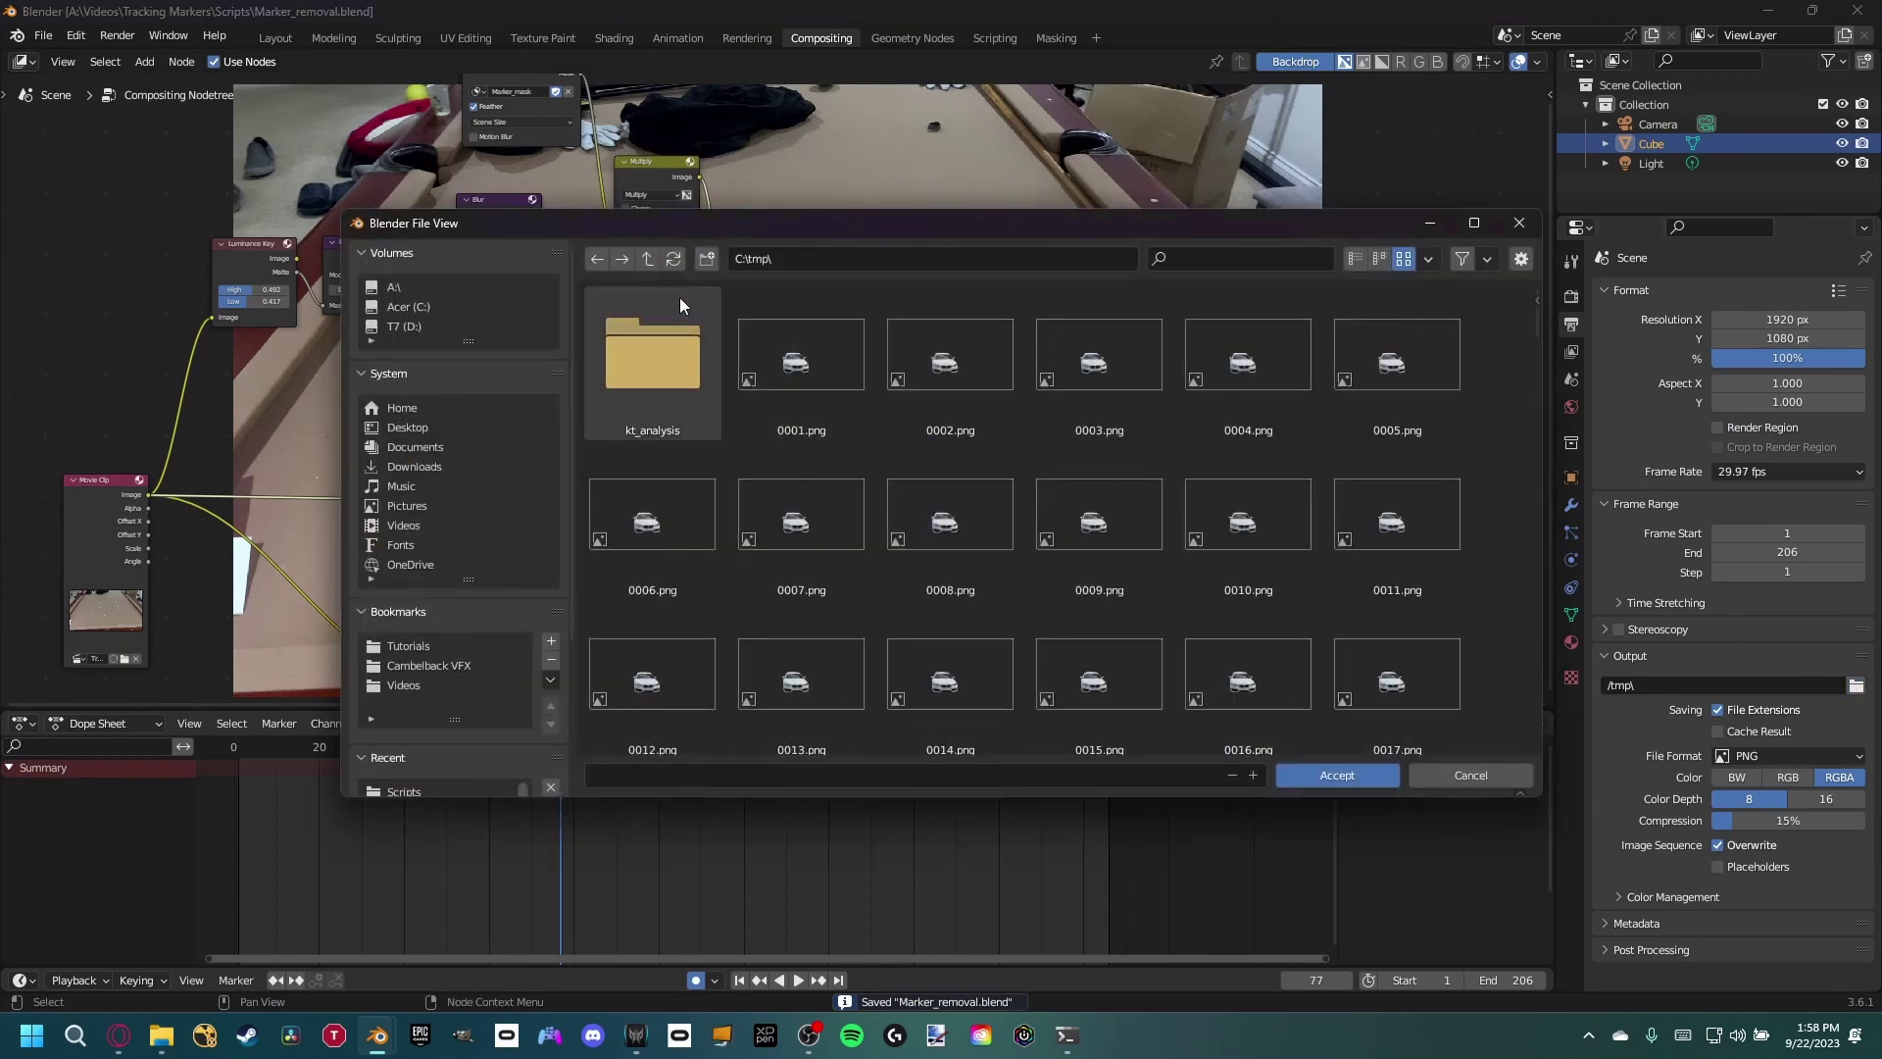
{"action": "left_click", "coordinate": [410, 286]}
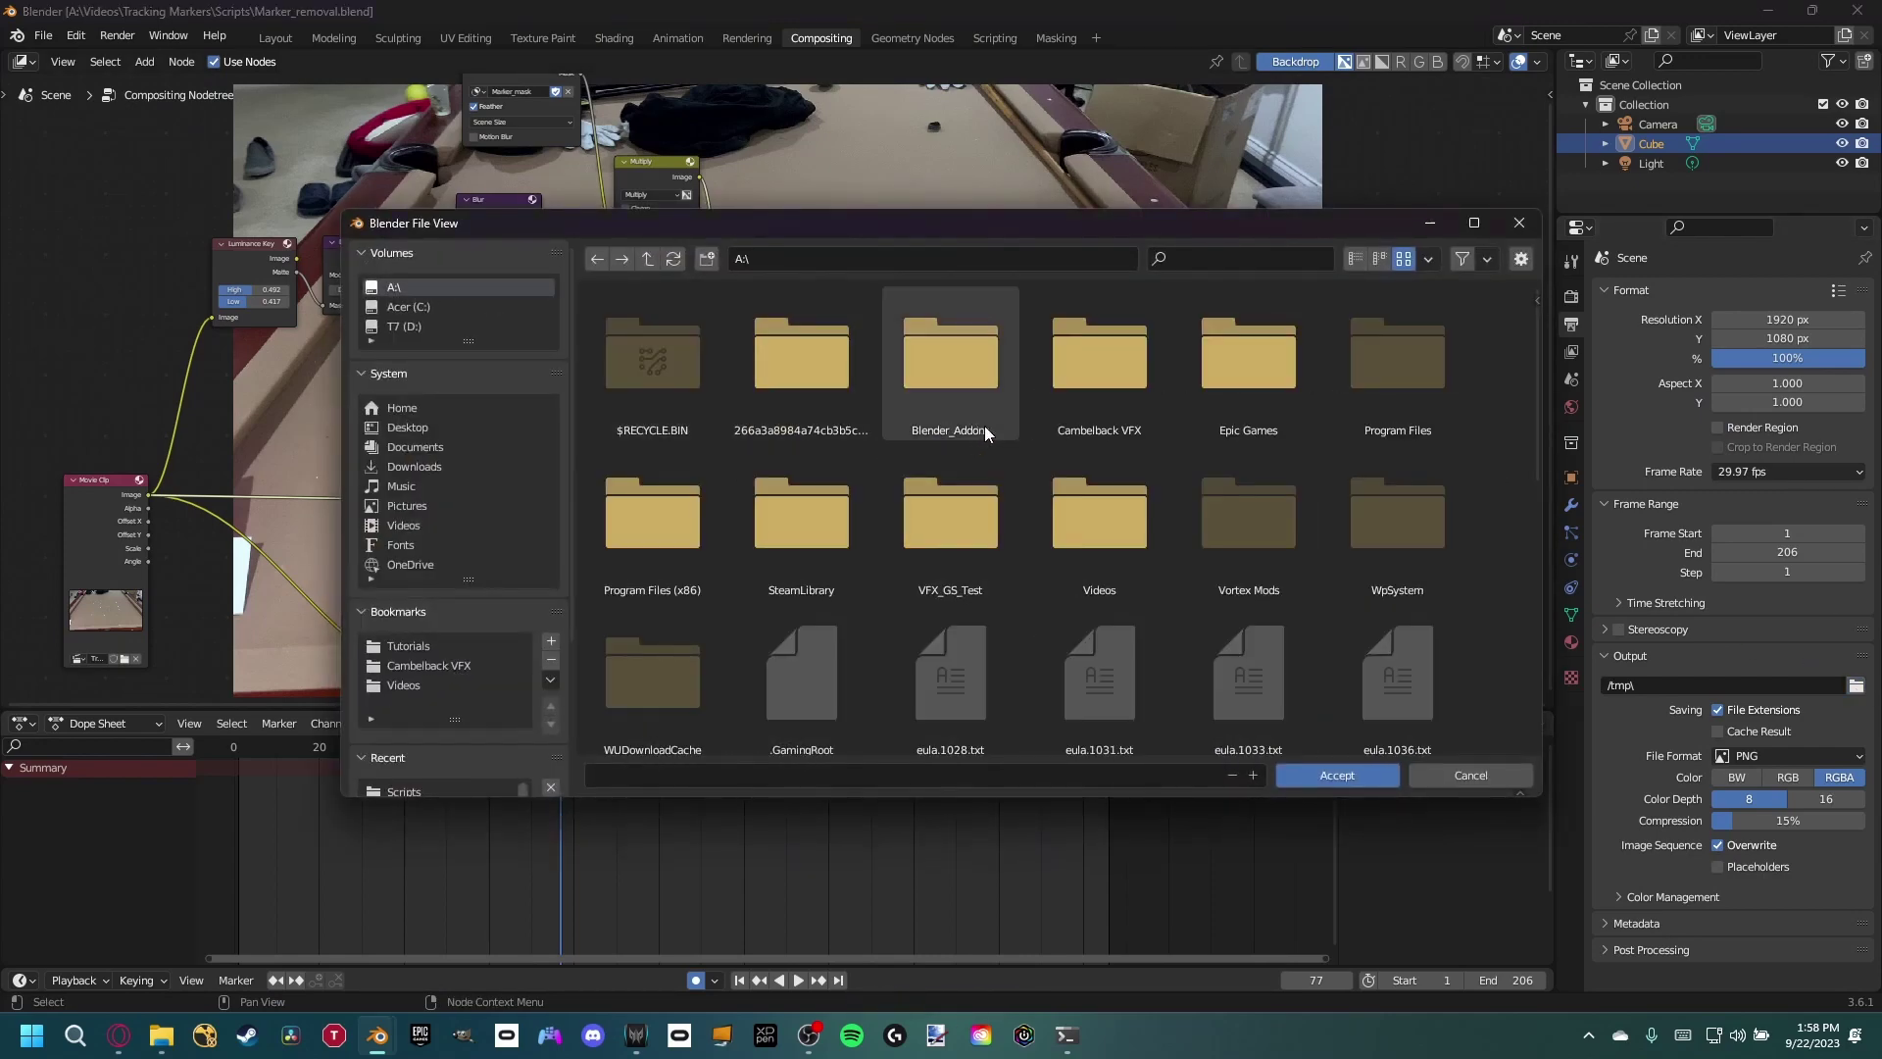
{"action": "double_click", "coordinate": [1133, 545]}
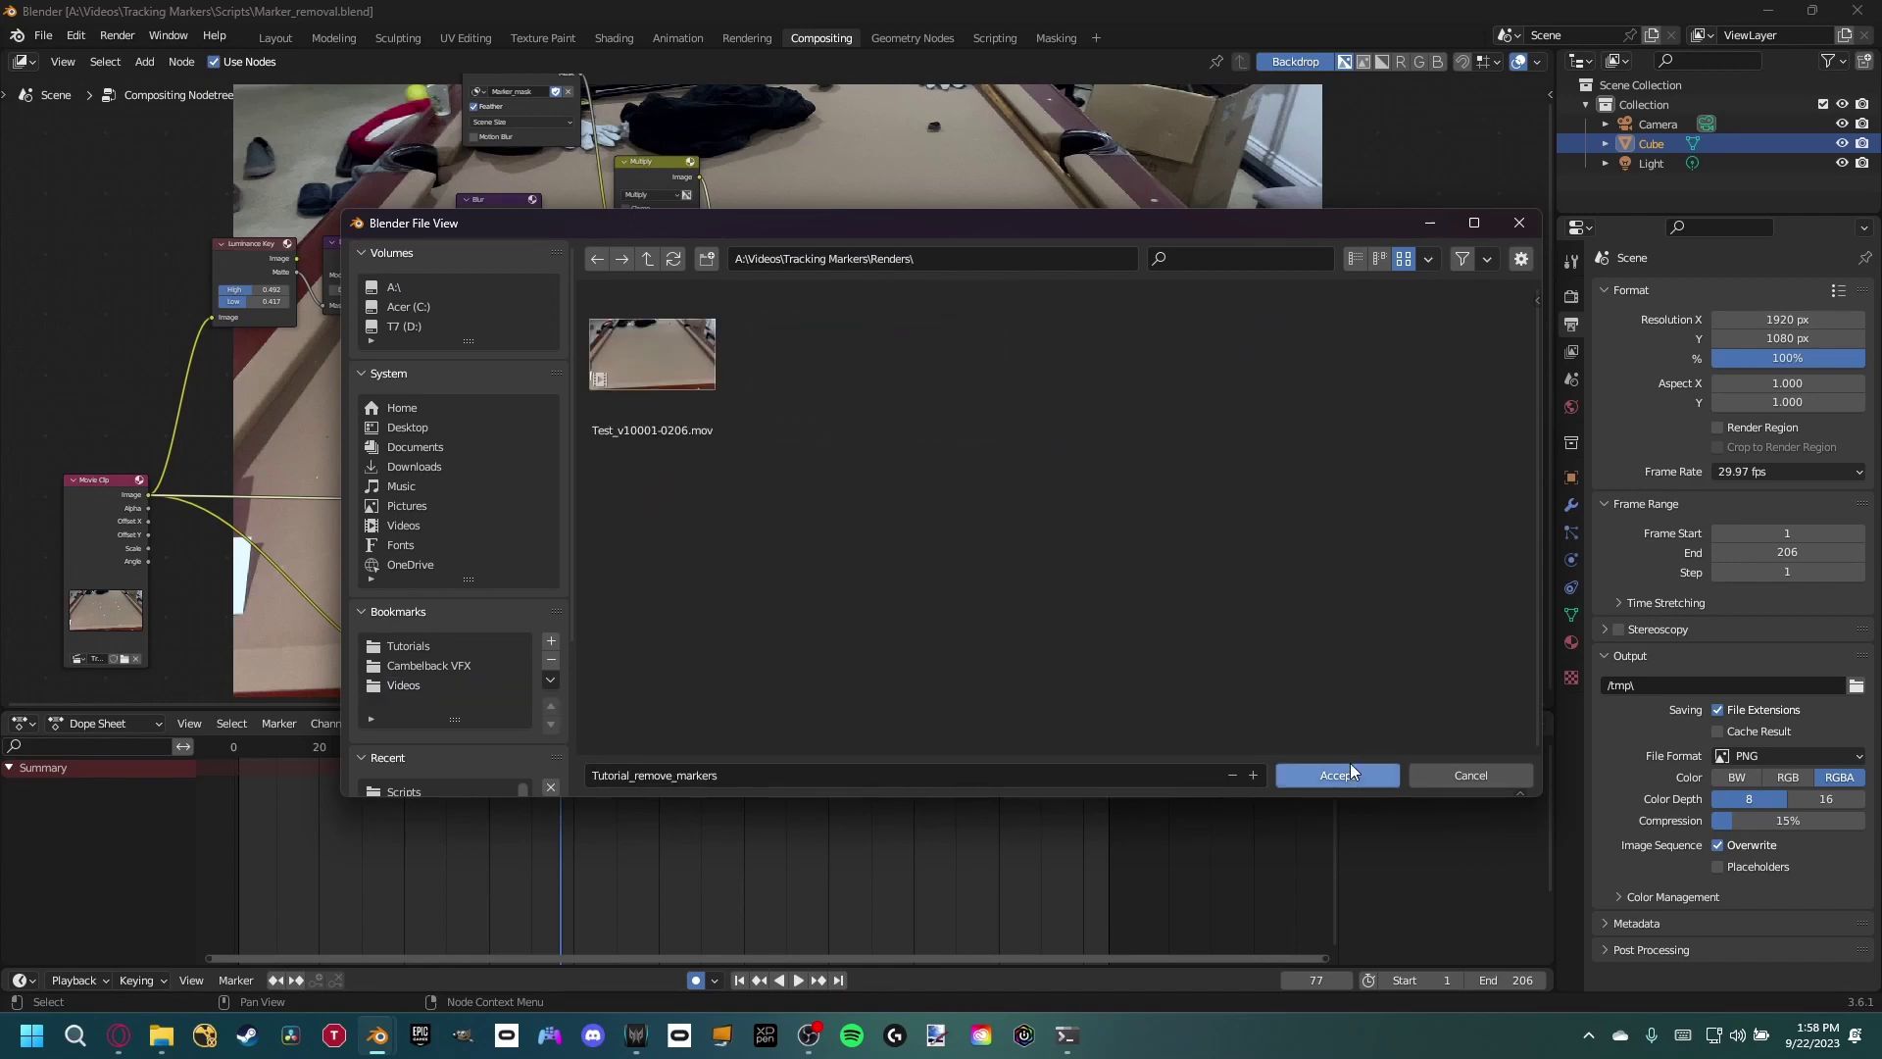
{"action": "left_click", "coordinate": [1350, 768]}
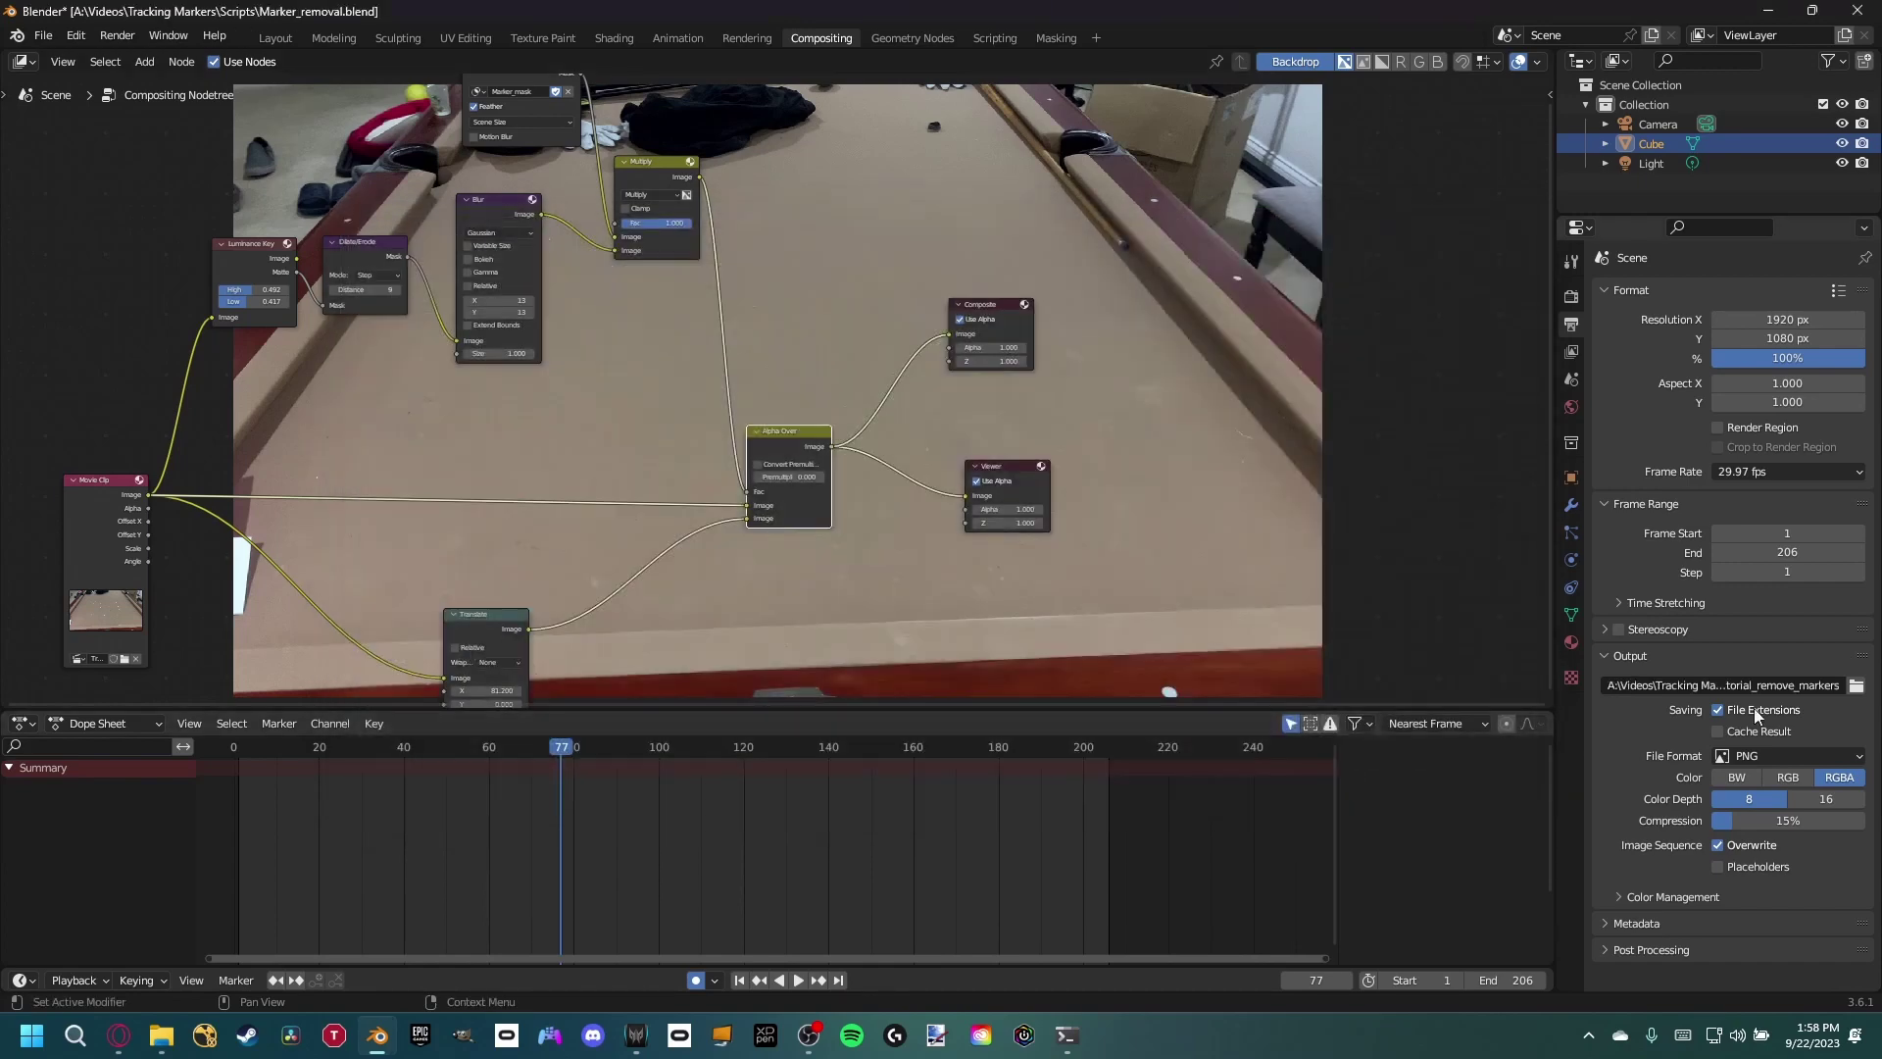
- Set the output format to FFmpeg Video with a QuickTime container and High Quality output
{"action": "left_click", "coordinate": [1793, 753]}
{"action": "left_click", "coordinate": [1778, 856]}
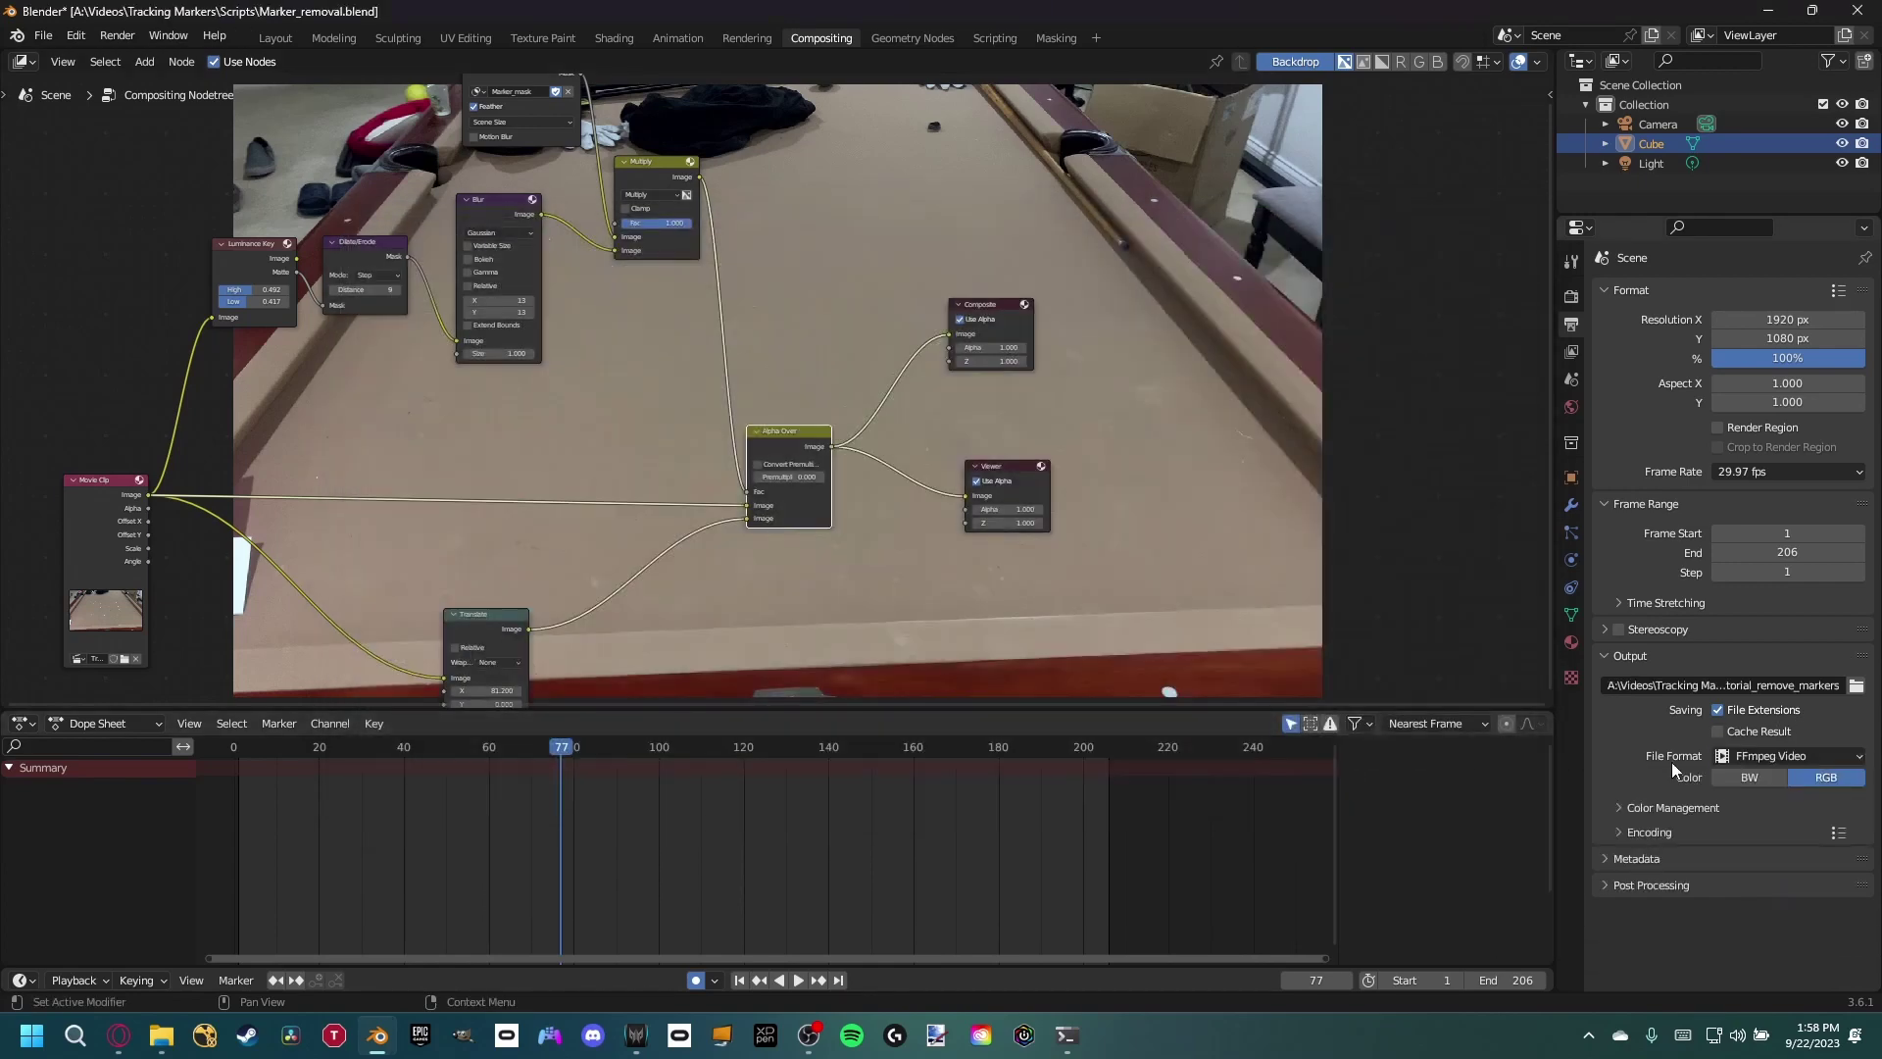
{"action": "left_click", "coordinate": [1643, 833]}
{"action": "scroll", "coordinate": [1647, 784], "scroll_direction": "down", "scroll_amount": 4}
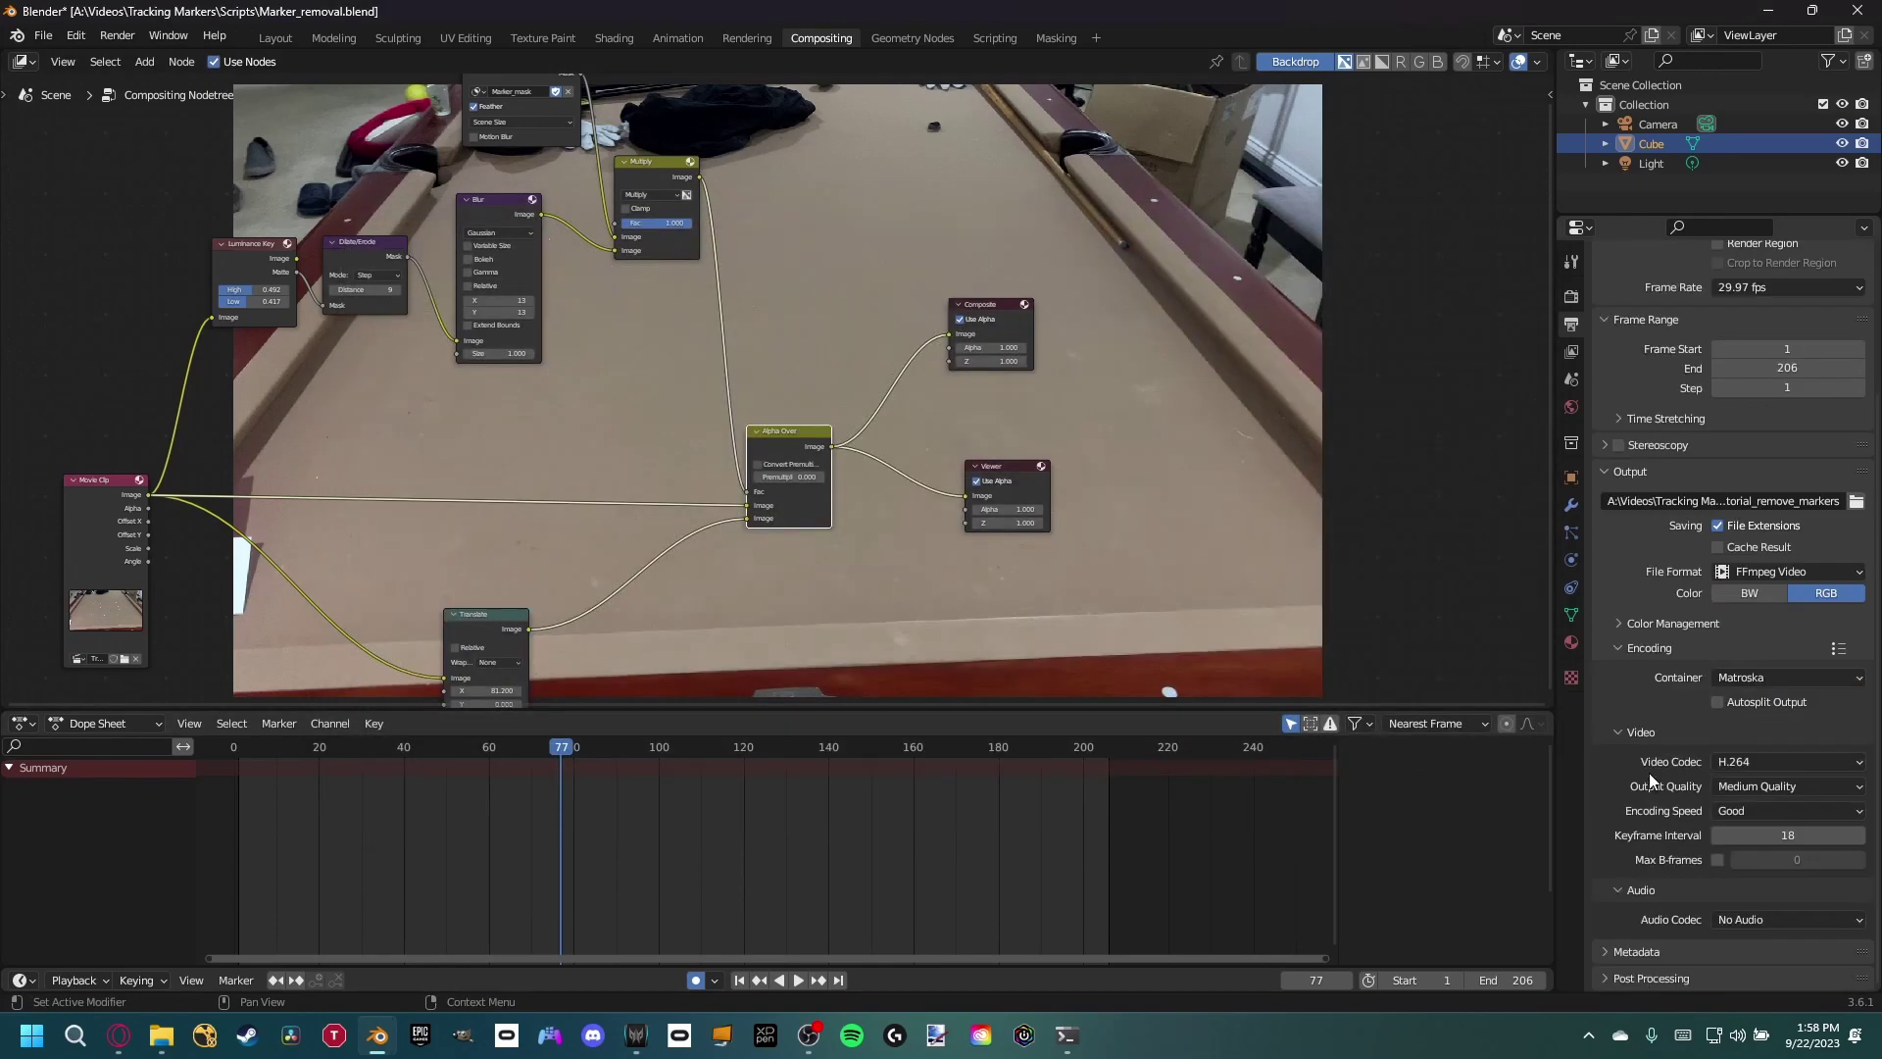
{"action": "left_click", "coordinate": [1764, 680]}
{"action": "left_click", "coordinate": [1745, 786]}
{"action": "left_click", "coordinate": [1745, 792]}
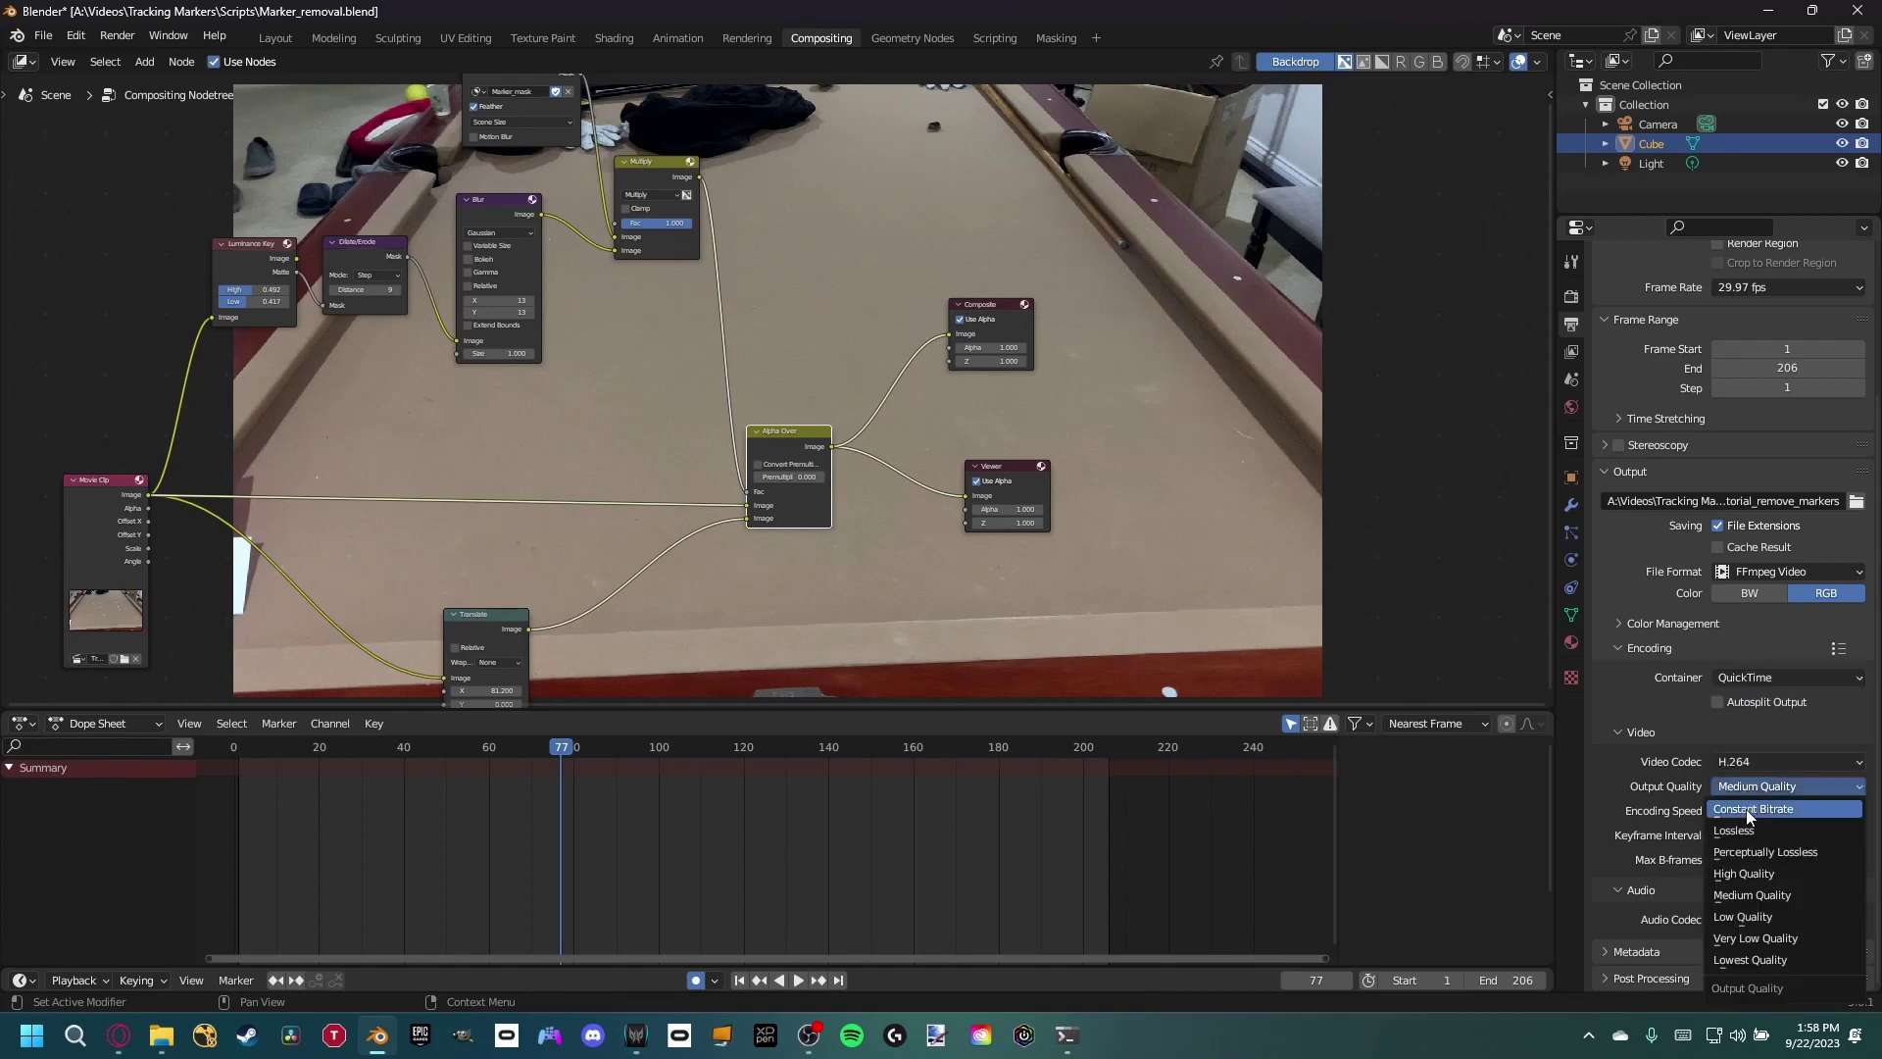
{"action": "left_click", "coordinate": [1745, 871]}
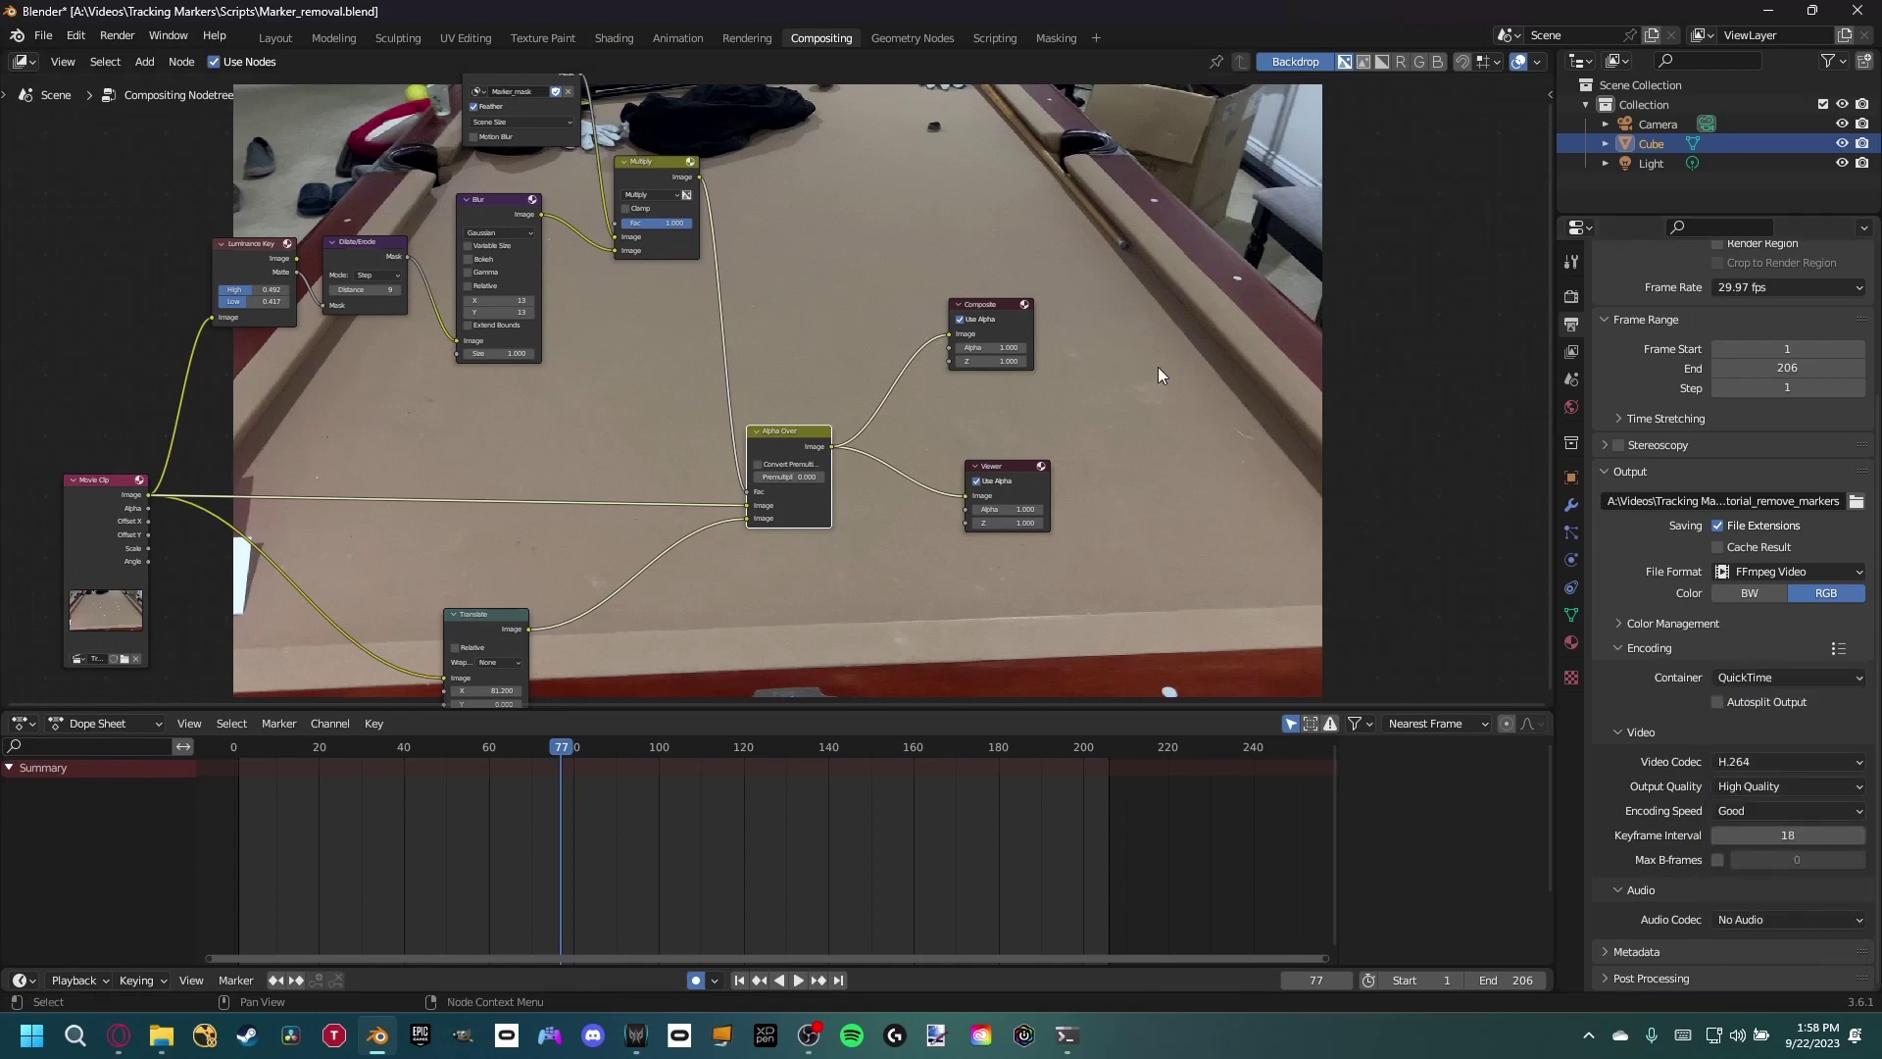
- Save the file and render the animation
{"action": "key", "text": "ctrl+s"}
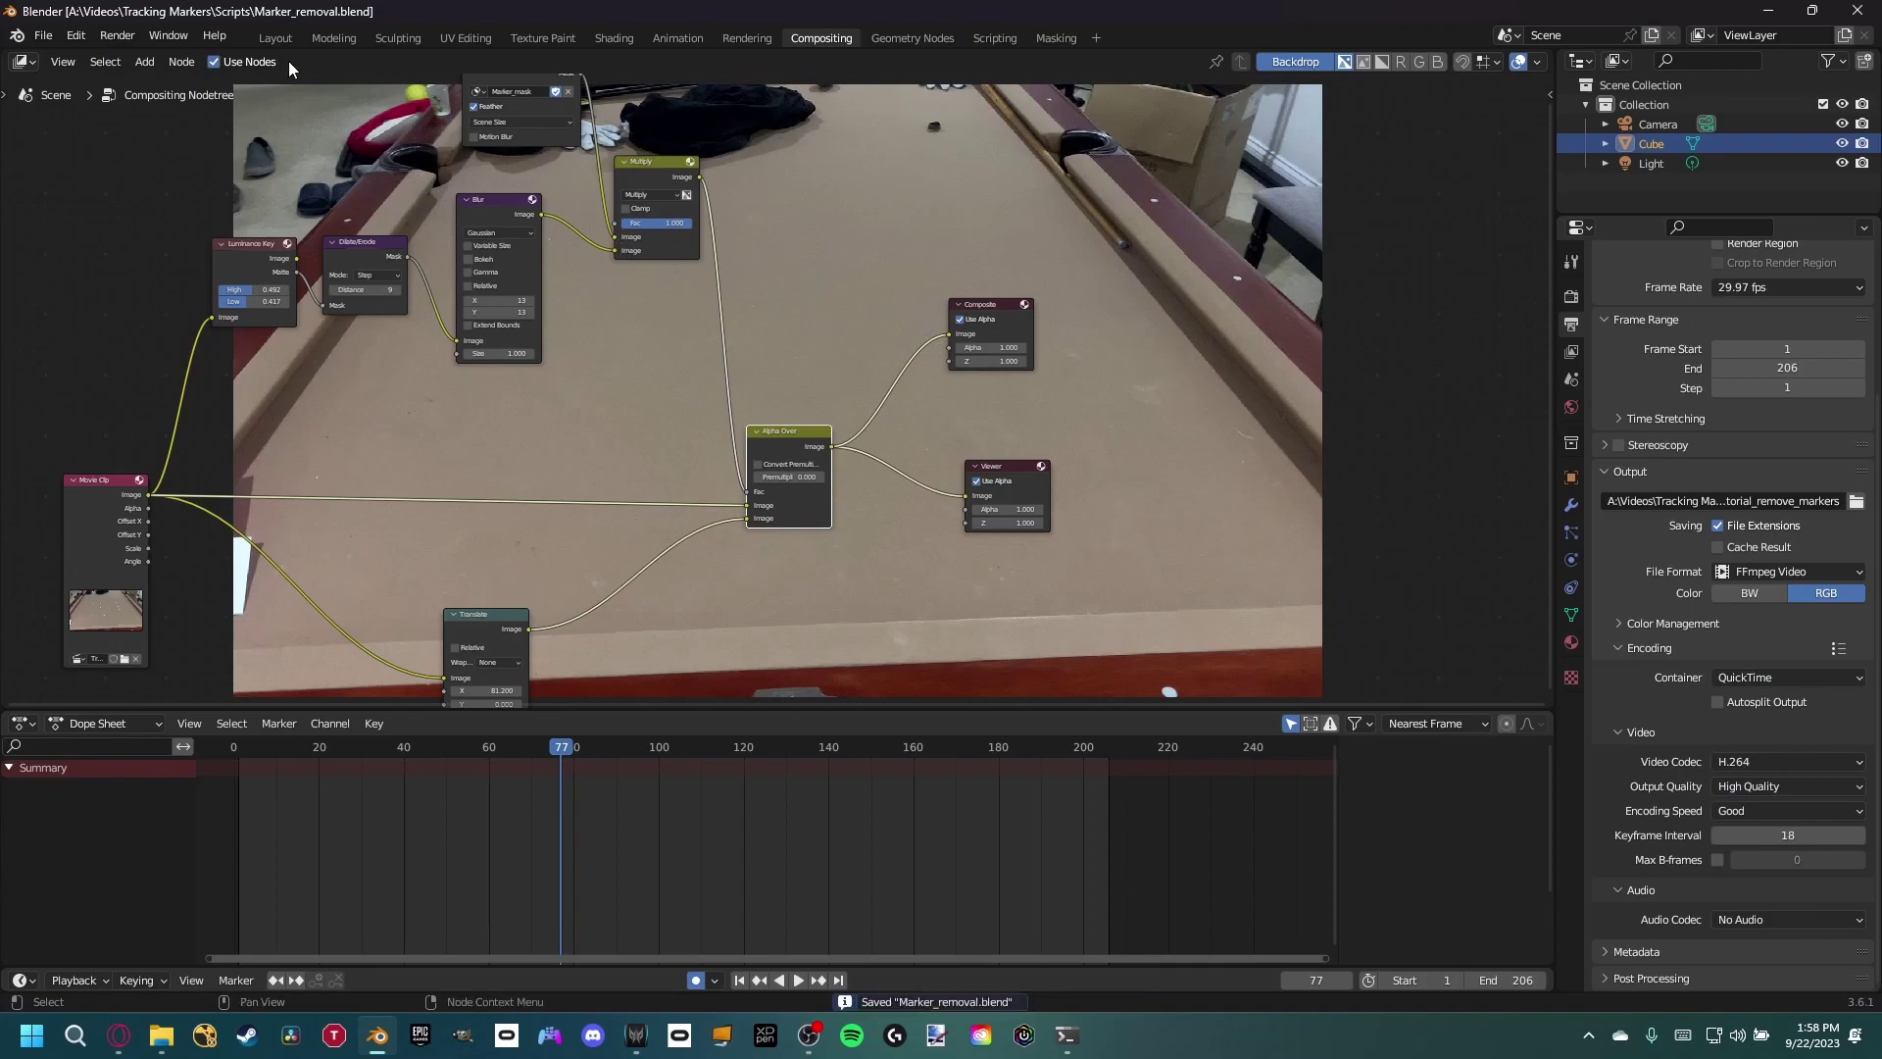
{"action": "left_click", "coordinate": [109, 37]}
{"action": "left_click", "coordinate": [143, 79]}
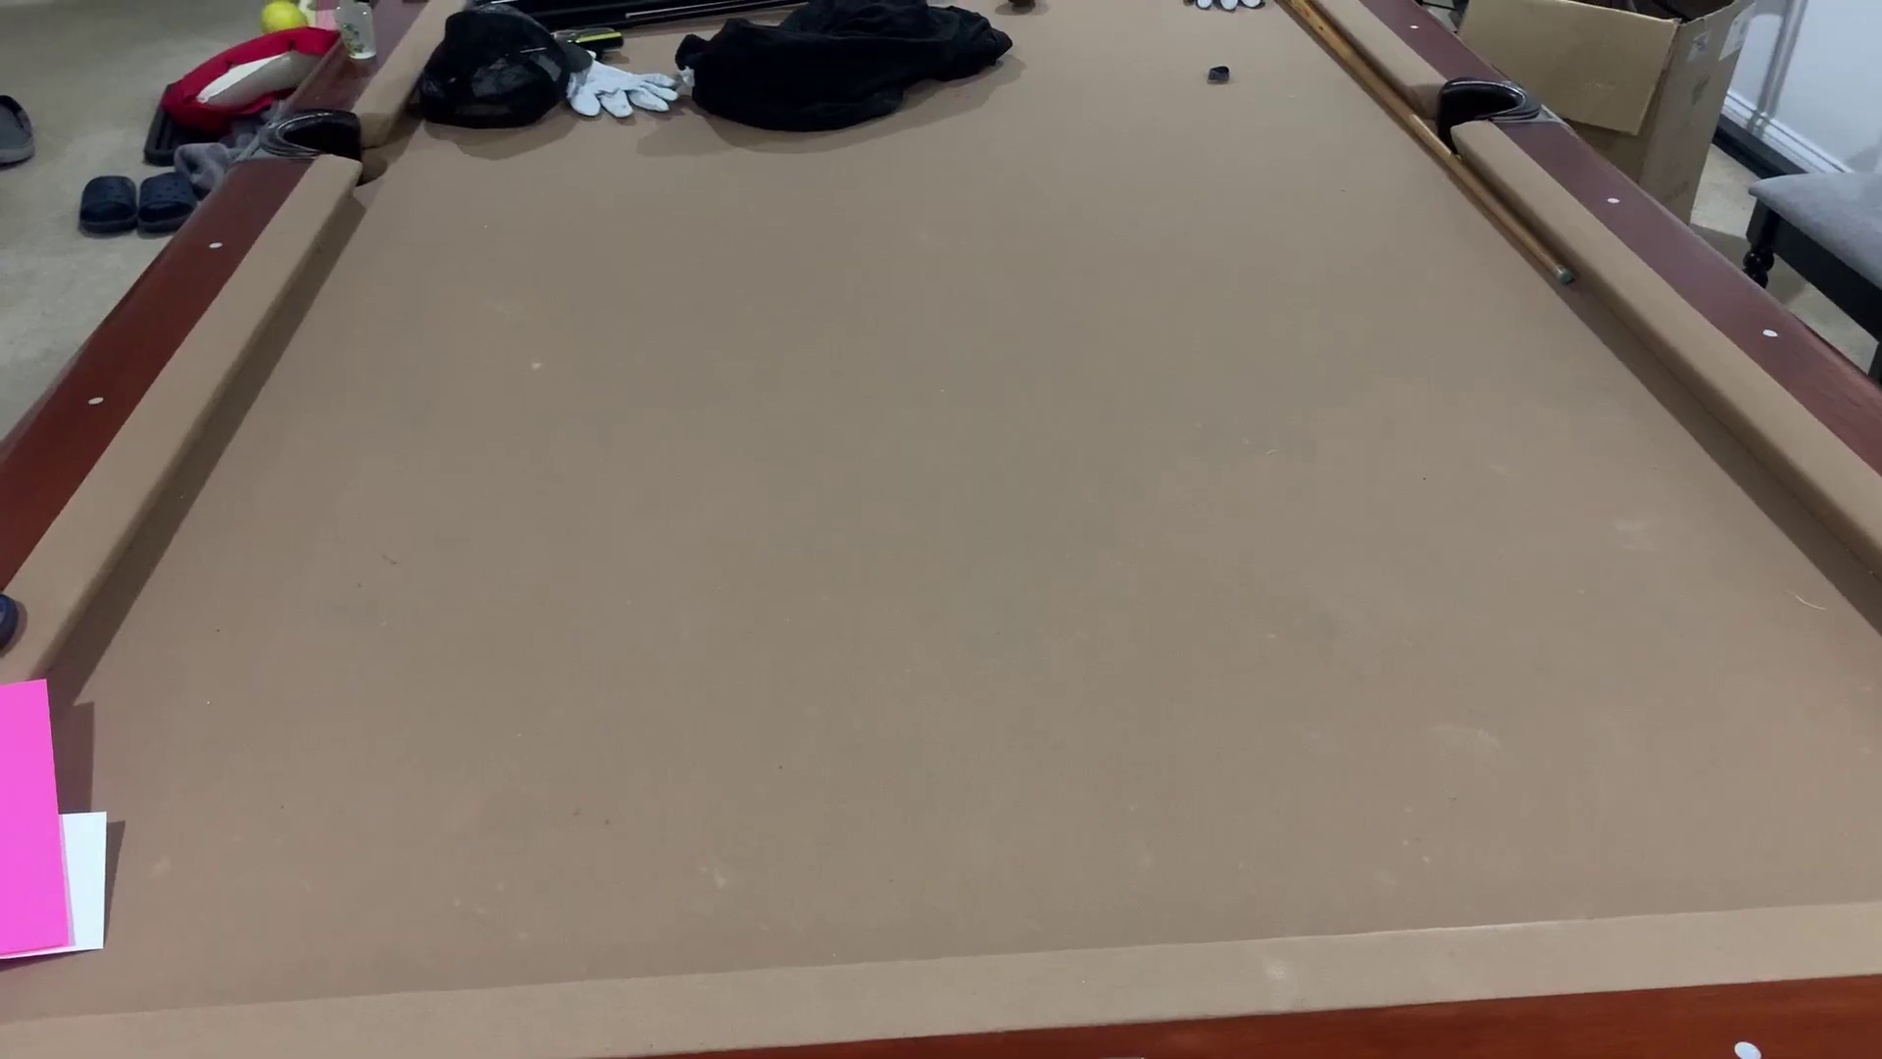